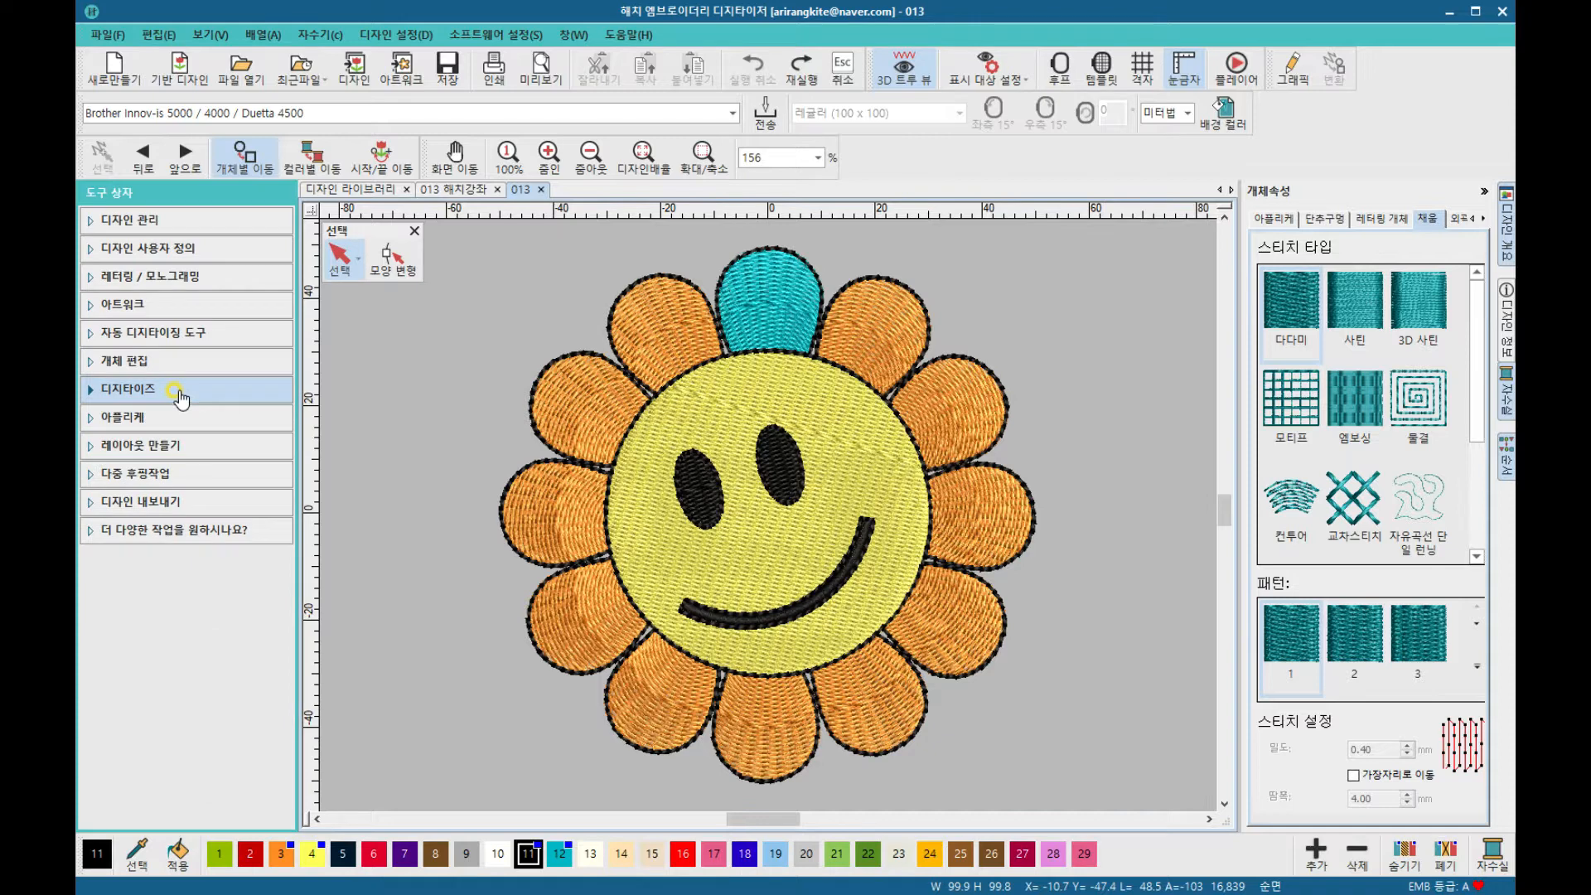
Step: Switch to the 013 해치강좌 design
{"action": "left_click", "coordinate": [176, 391]}
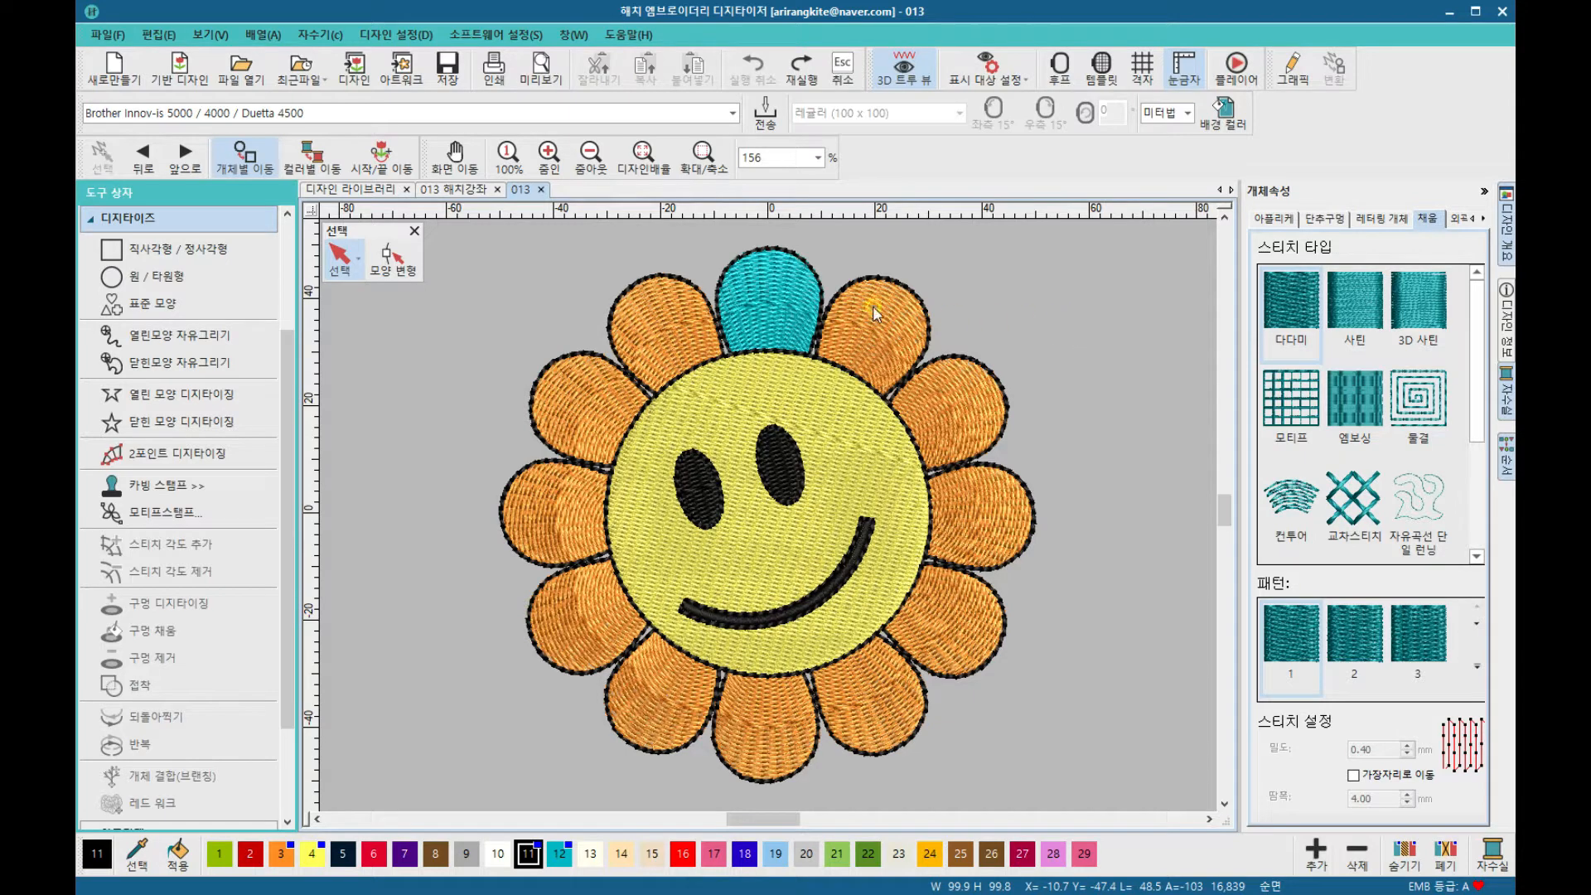
{"action": "left_click", "coordinate": [469, 192]}
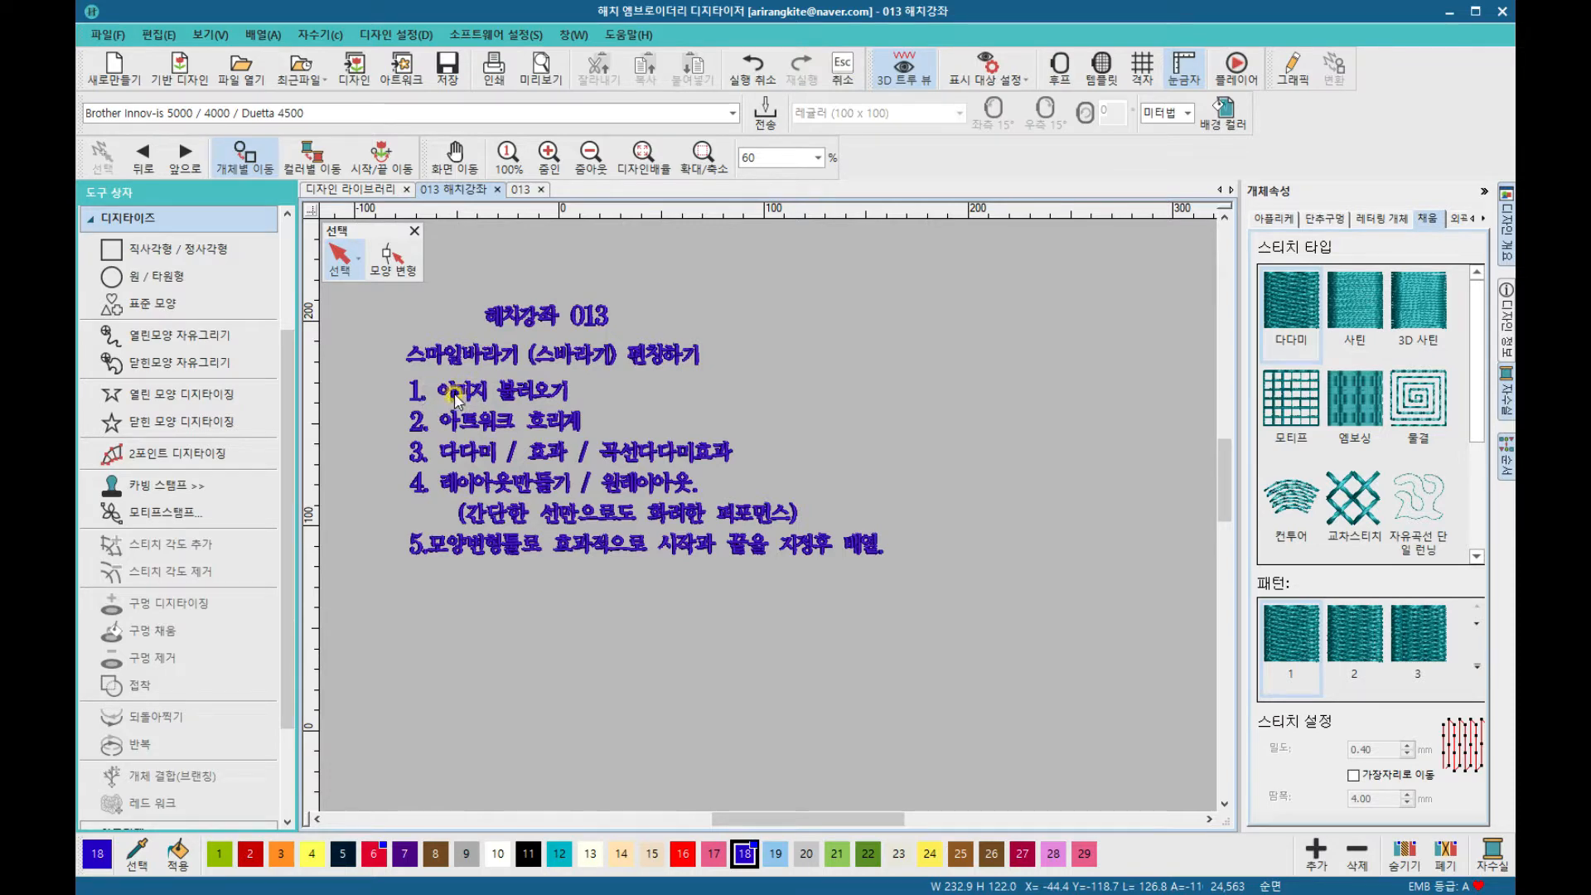
{"action": "left_click", "coordinate": [146, 225]}
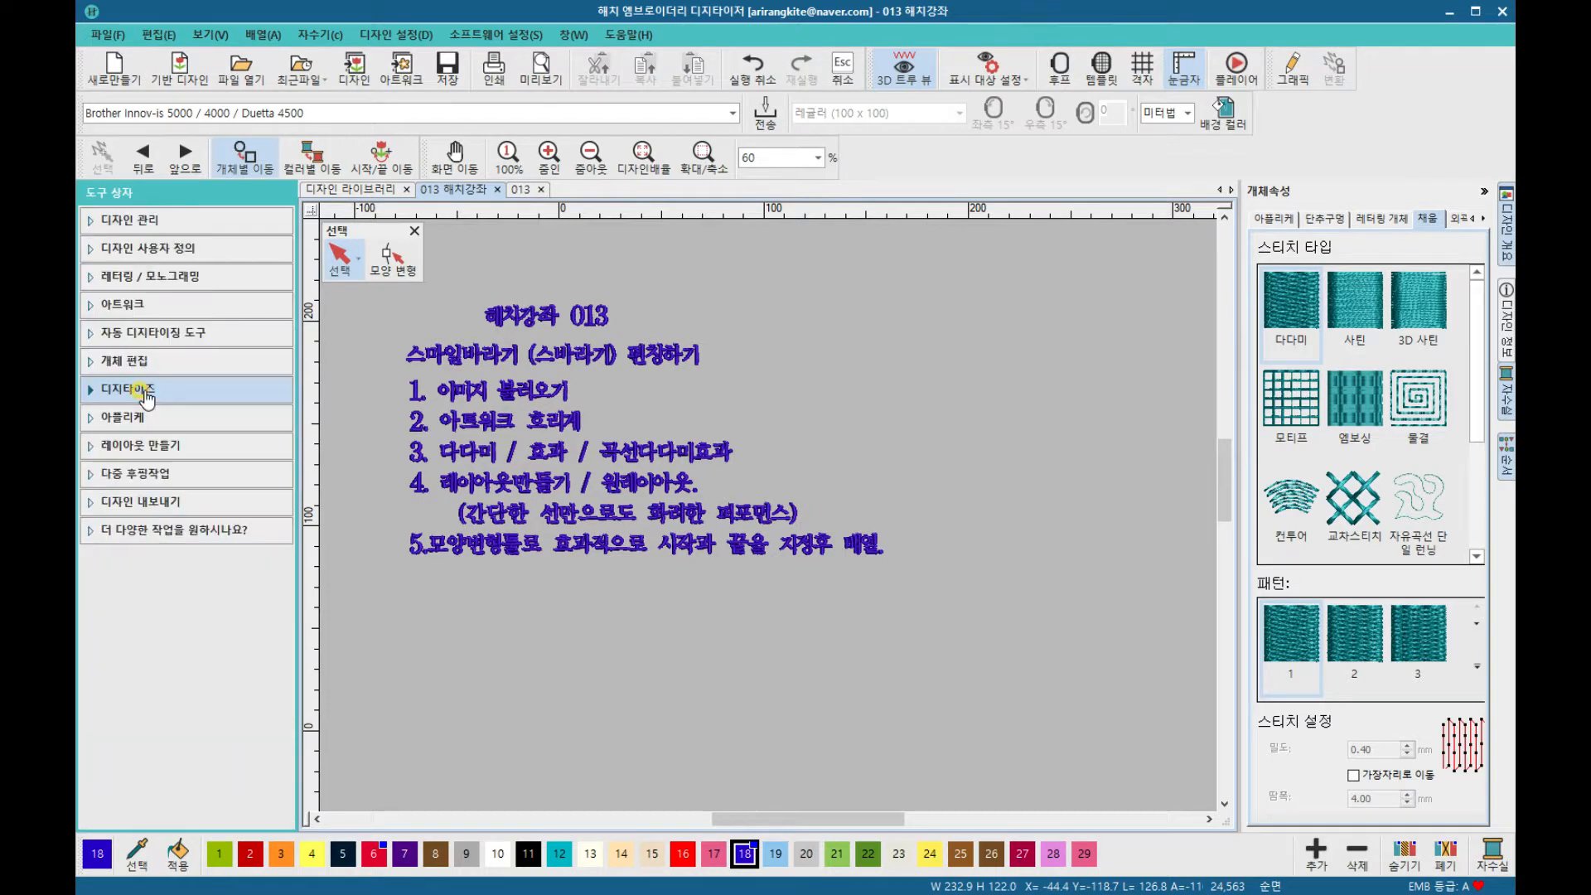
Step: Add the 스바라기 flower image from the 이미지 folder to the design as artwork
{"action": "left_click", "coordinate": [155, 306]}
{"action": "left_click", "coordinate": [180, 336]}
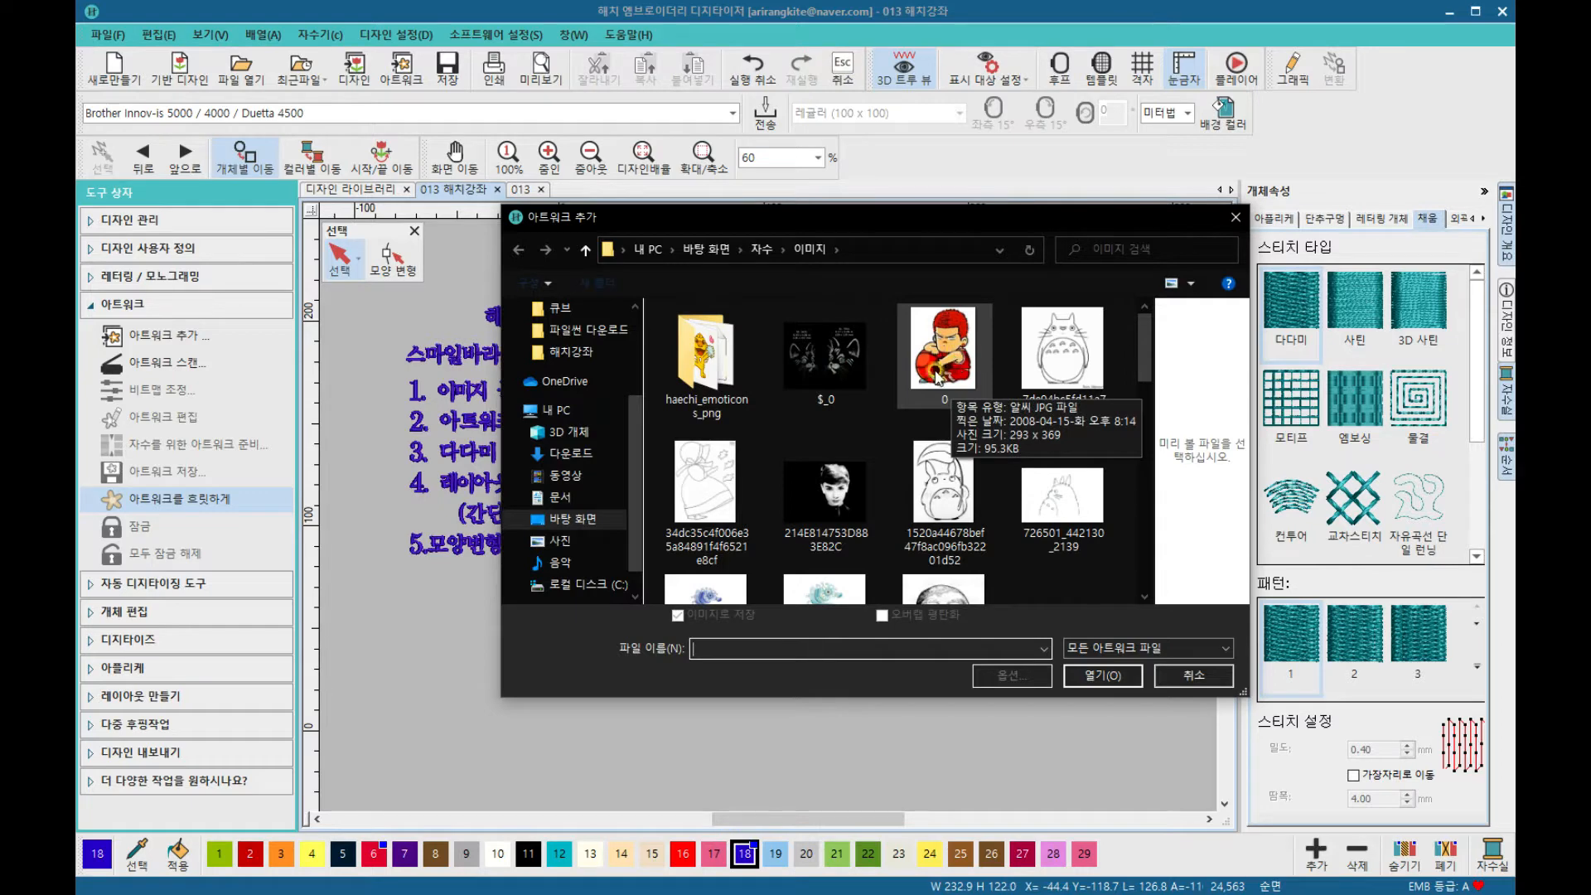
{"action": "scroll", "coordinate": [941, 377], "scroll_direction": "down", "scroll_amount": 3}
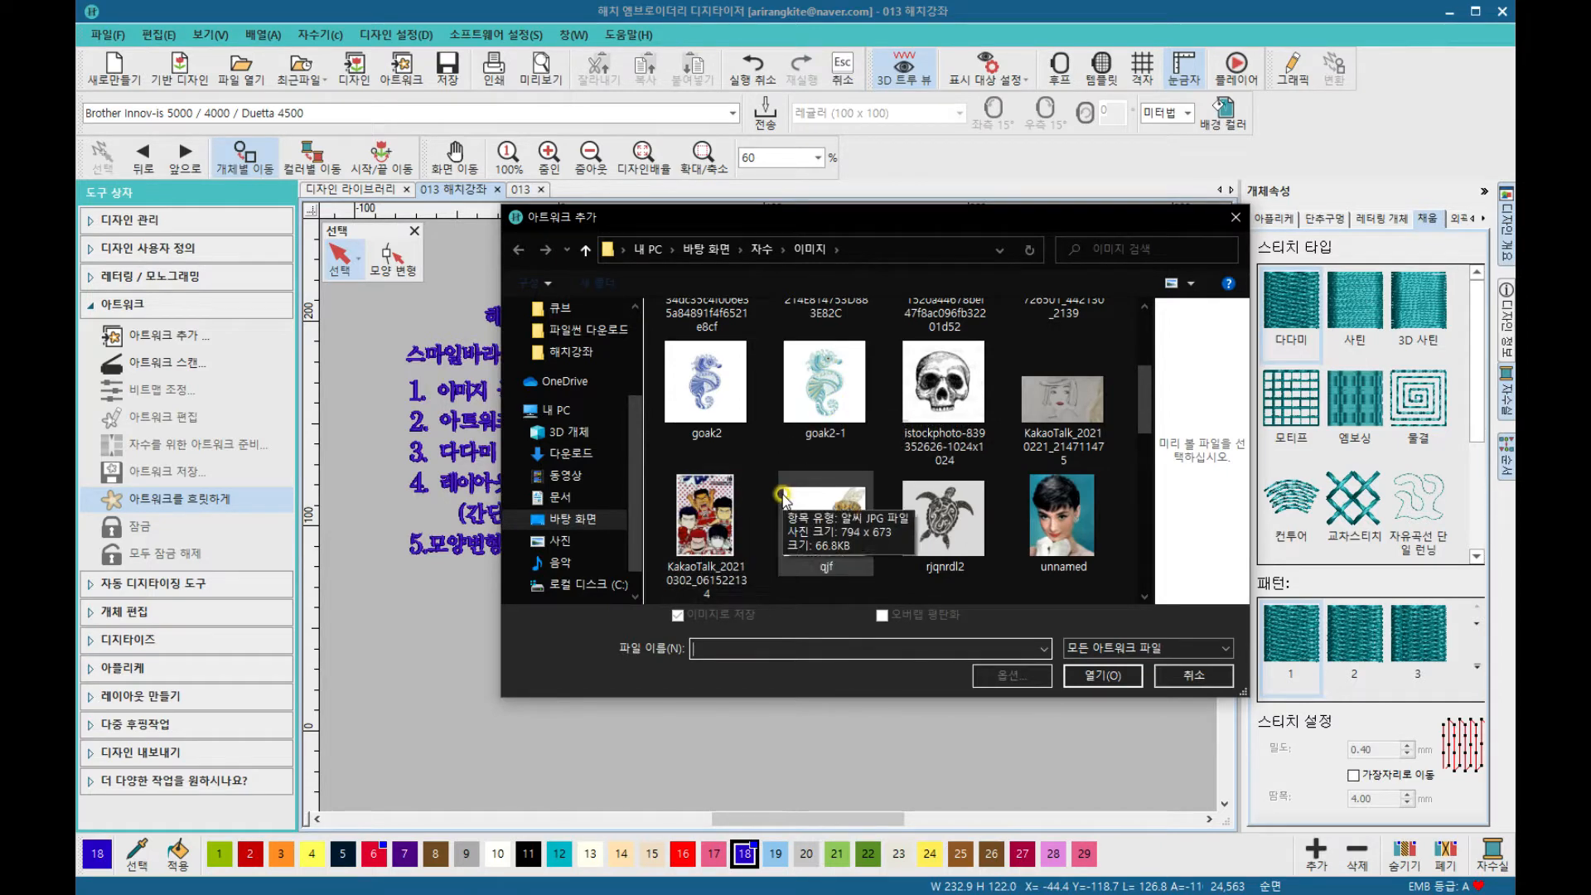
{"action": "scroll", "coordinate": [779, 493], "scroll_direction": "down", "scroll_amount": 2}
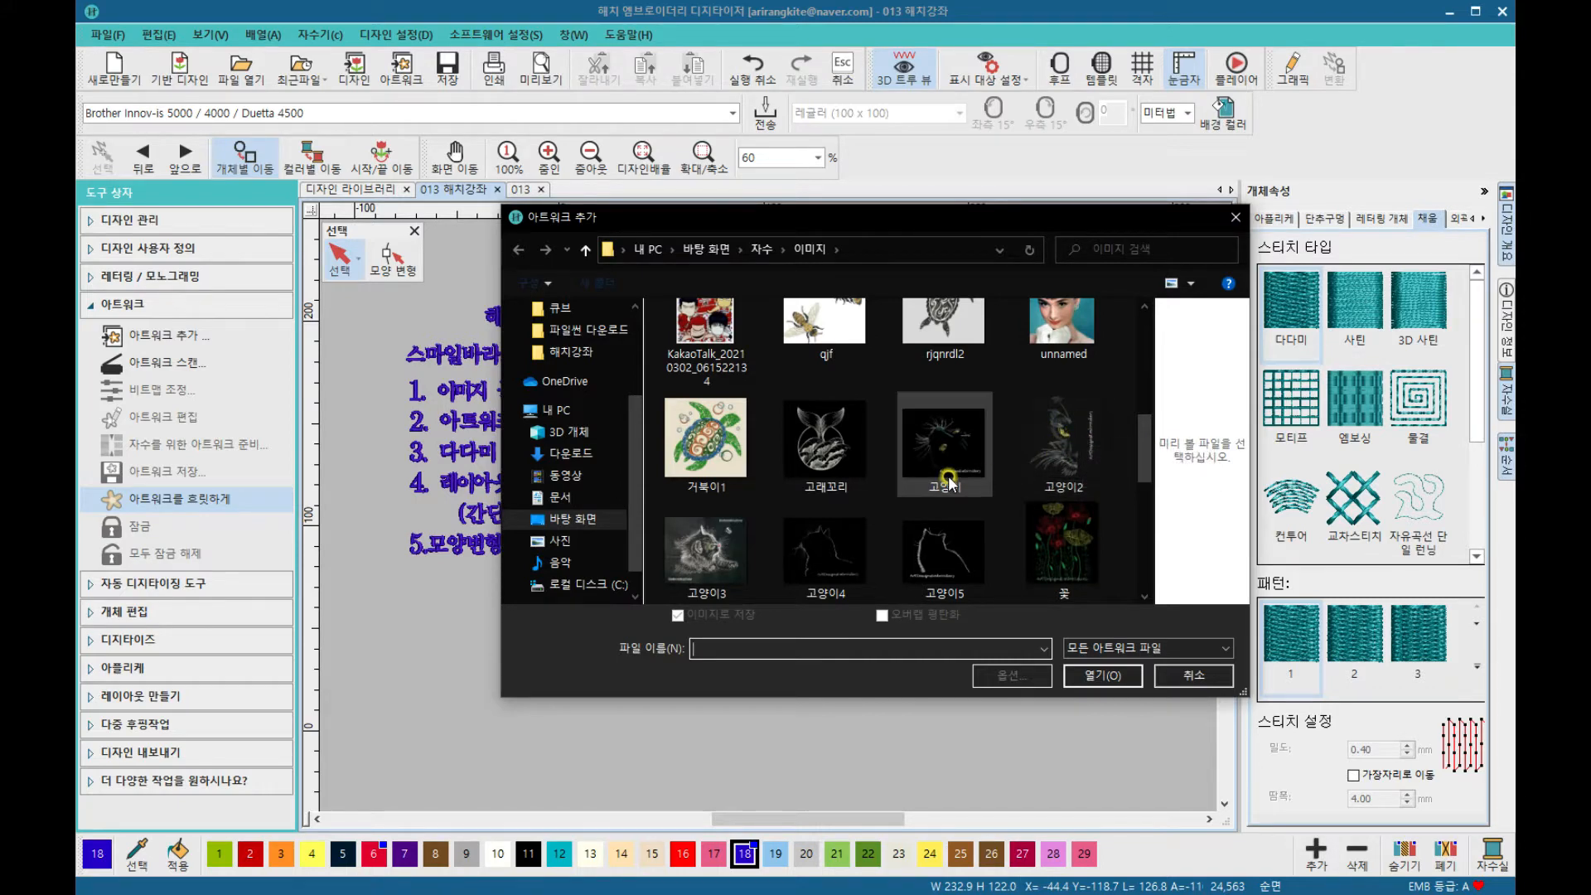
{"action": "scroll", "coordinate": [949, 480], "scroll_direction": "down", "scroll_amount": 1}
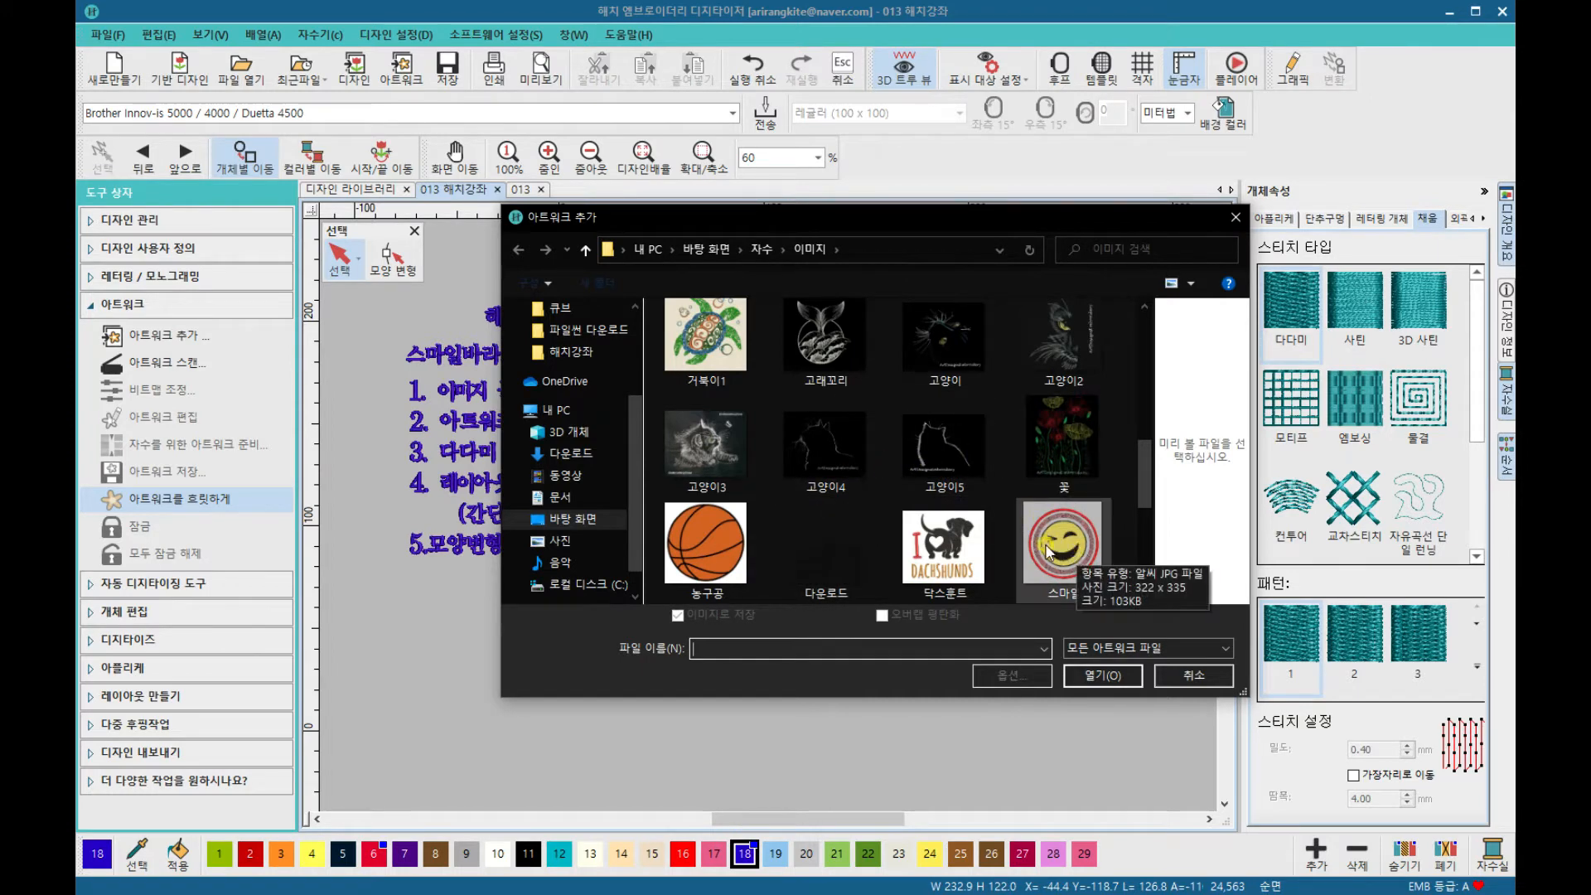
{"action": "scroll", "coordinate": [886, 530], "scroll_direction": "down", "scroll_amount": 2}
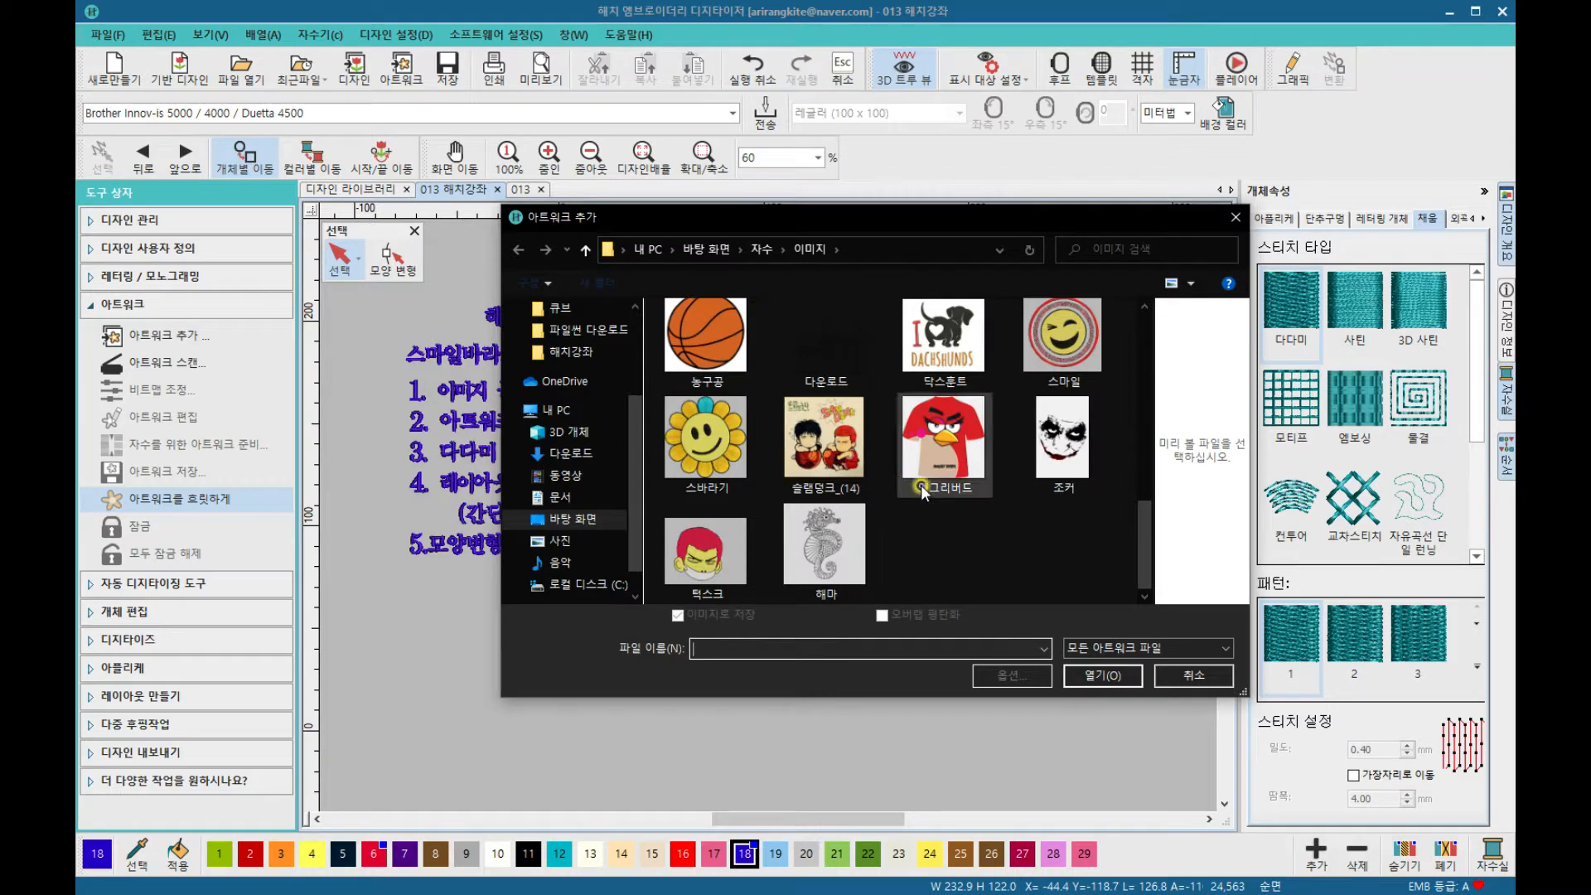
{"action": "left_click", "coordinate": [718, 462]}
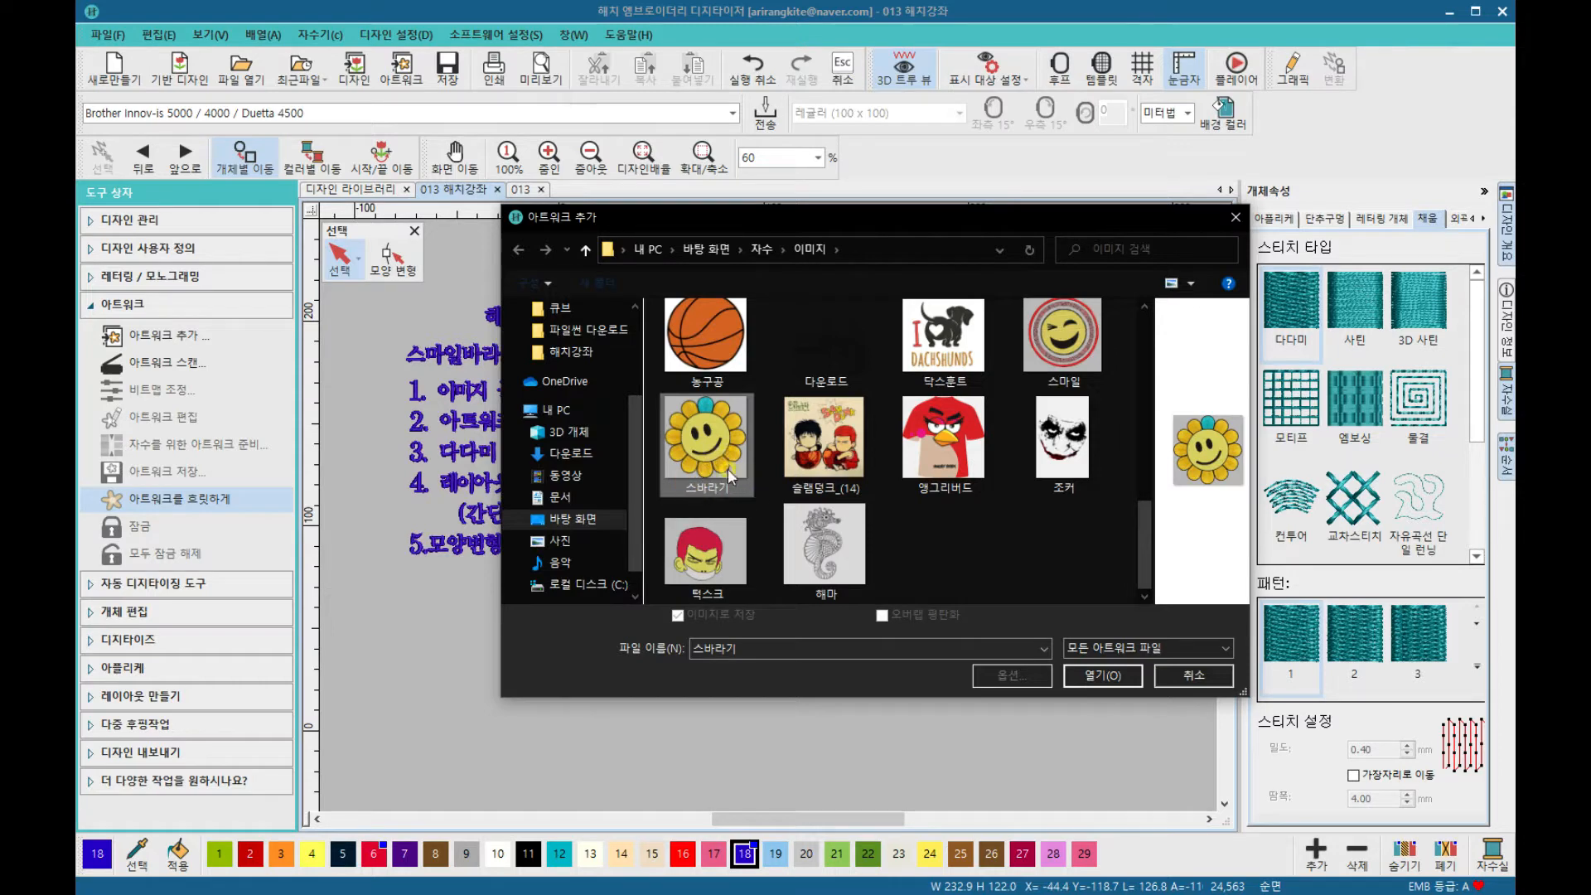
{"action": "left_click", "coordinate": [1102, 677]}
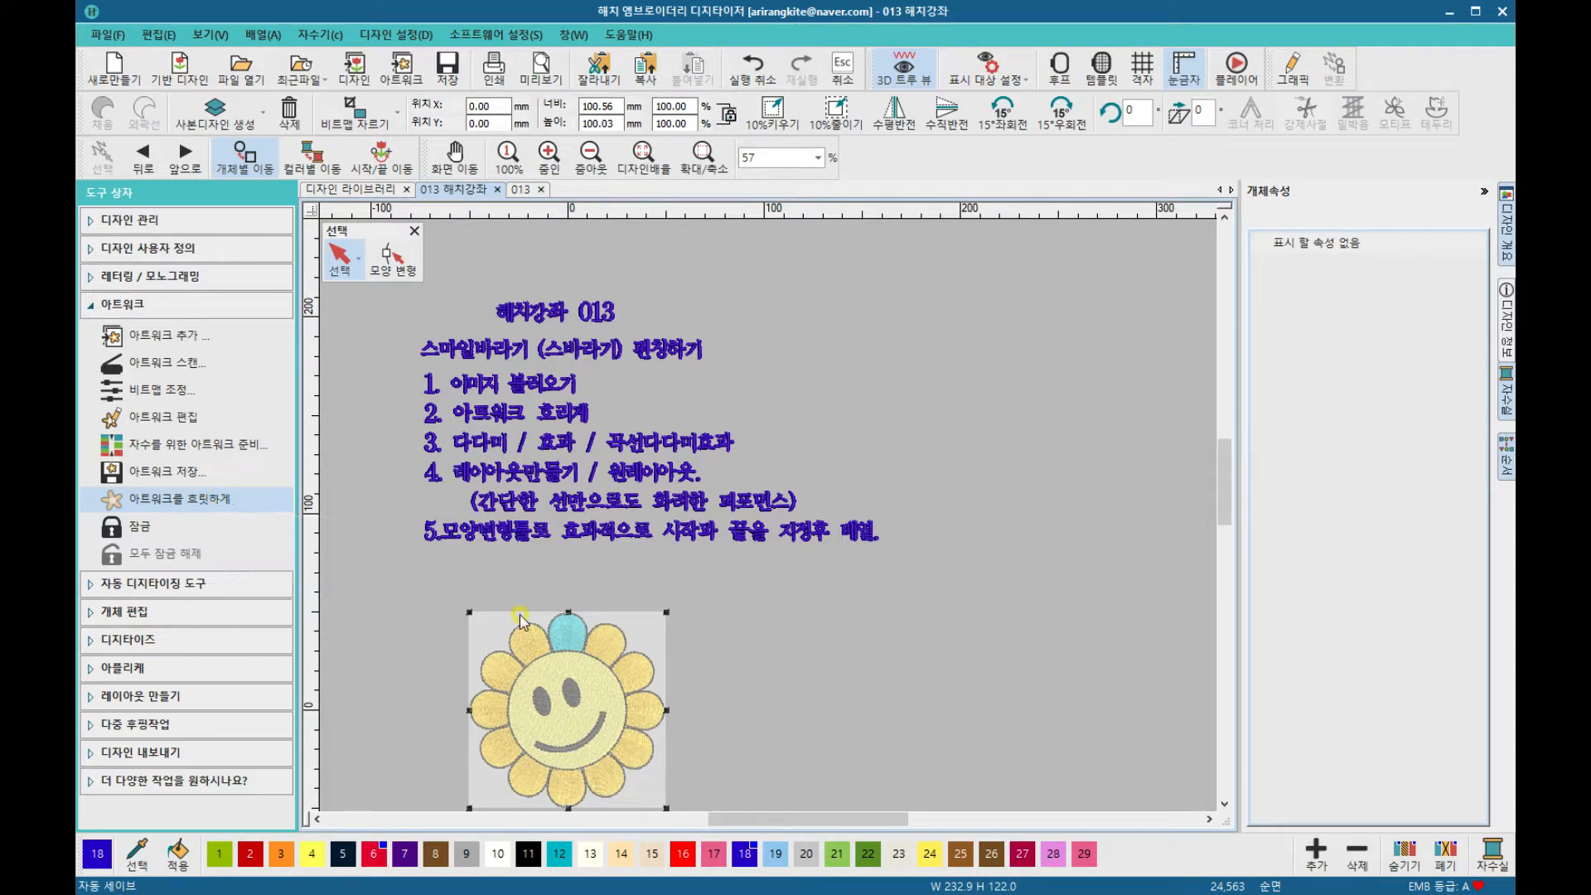
Step: Turn dimming off for the flower artwork, back on, and off again to compare both displays
{"action": "left_click", "coordinate": [226, 497]}
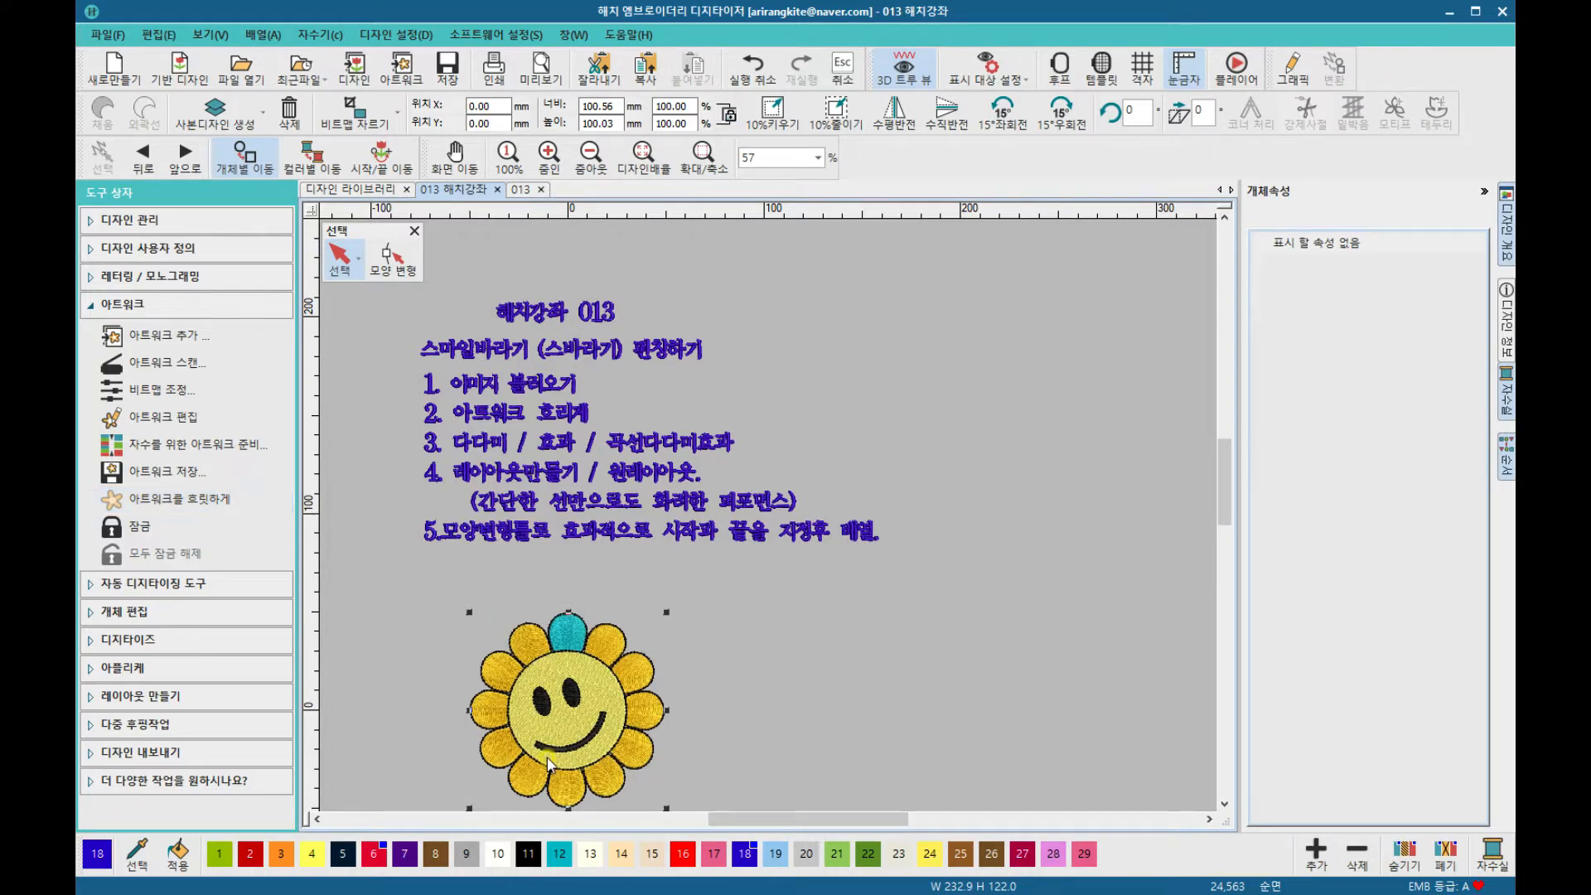
{"action": "scroll", "coordinate": [547, 768], "scroll_direction": "down", "scroll_amount": 1}
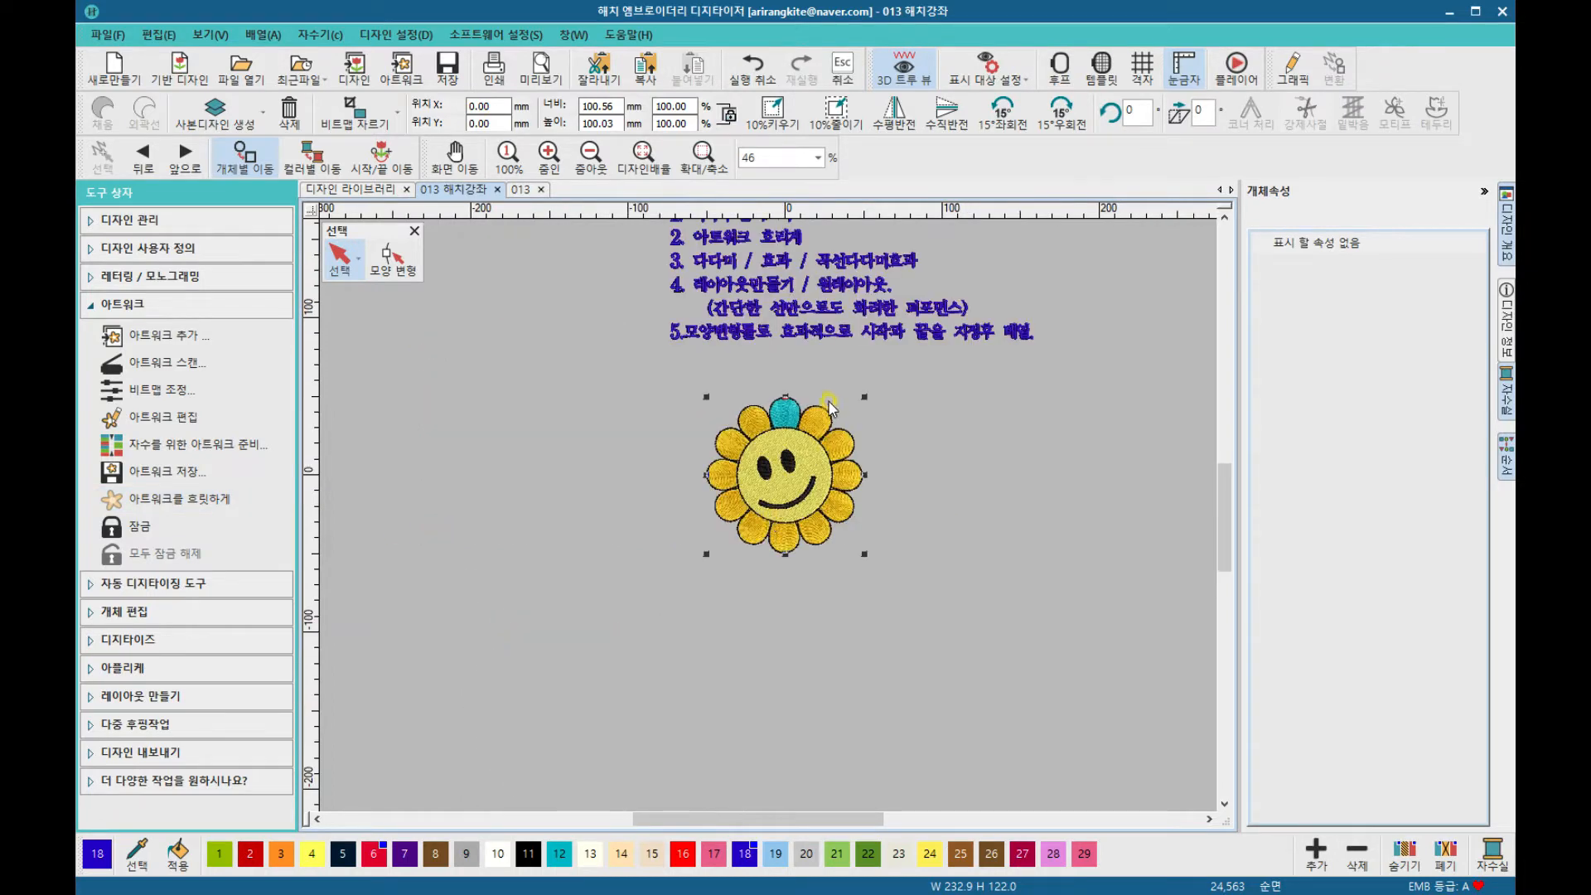
{"action": "scroll", "coordinate": [818, 401], "scroll_direction": "up", "scroll_amount": 2}
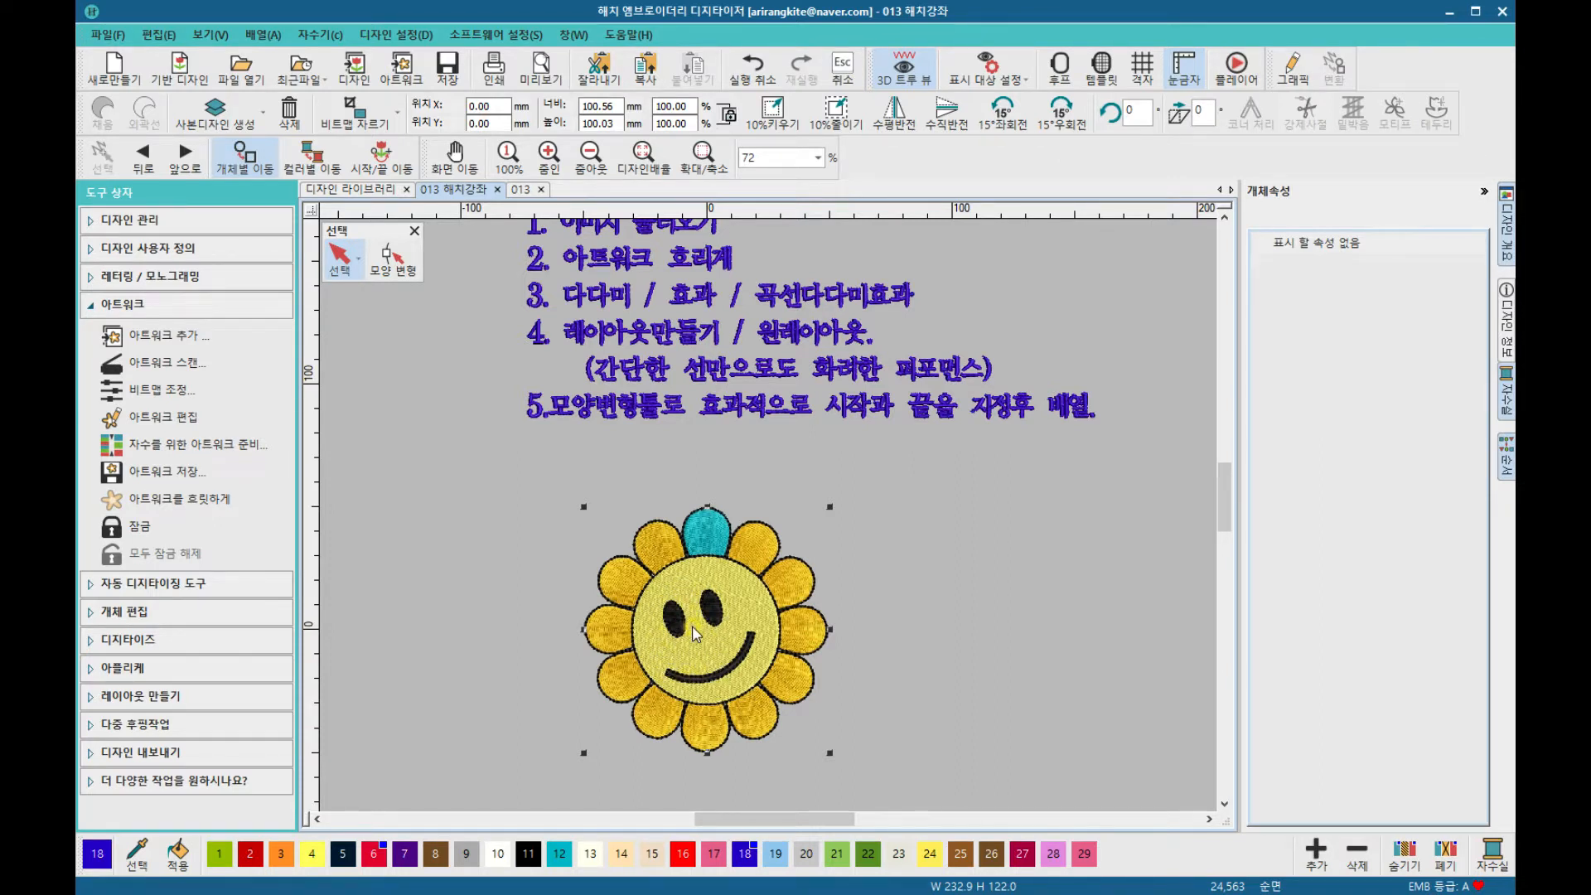
{"action": "left_click", "coordinate": [216, 499]}
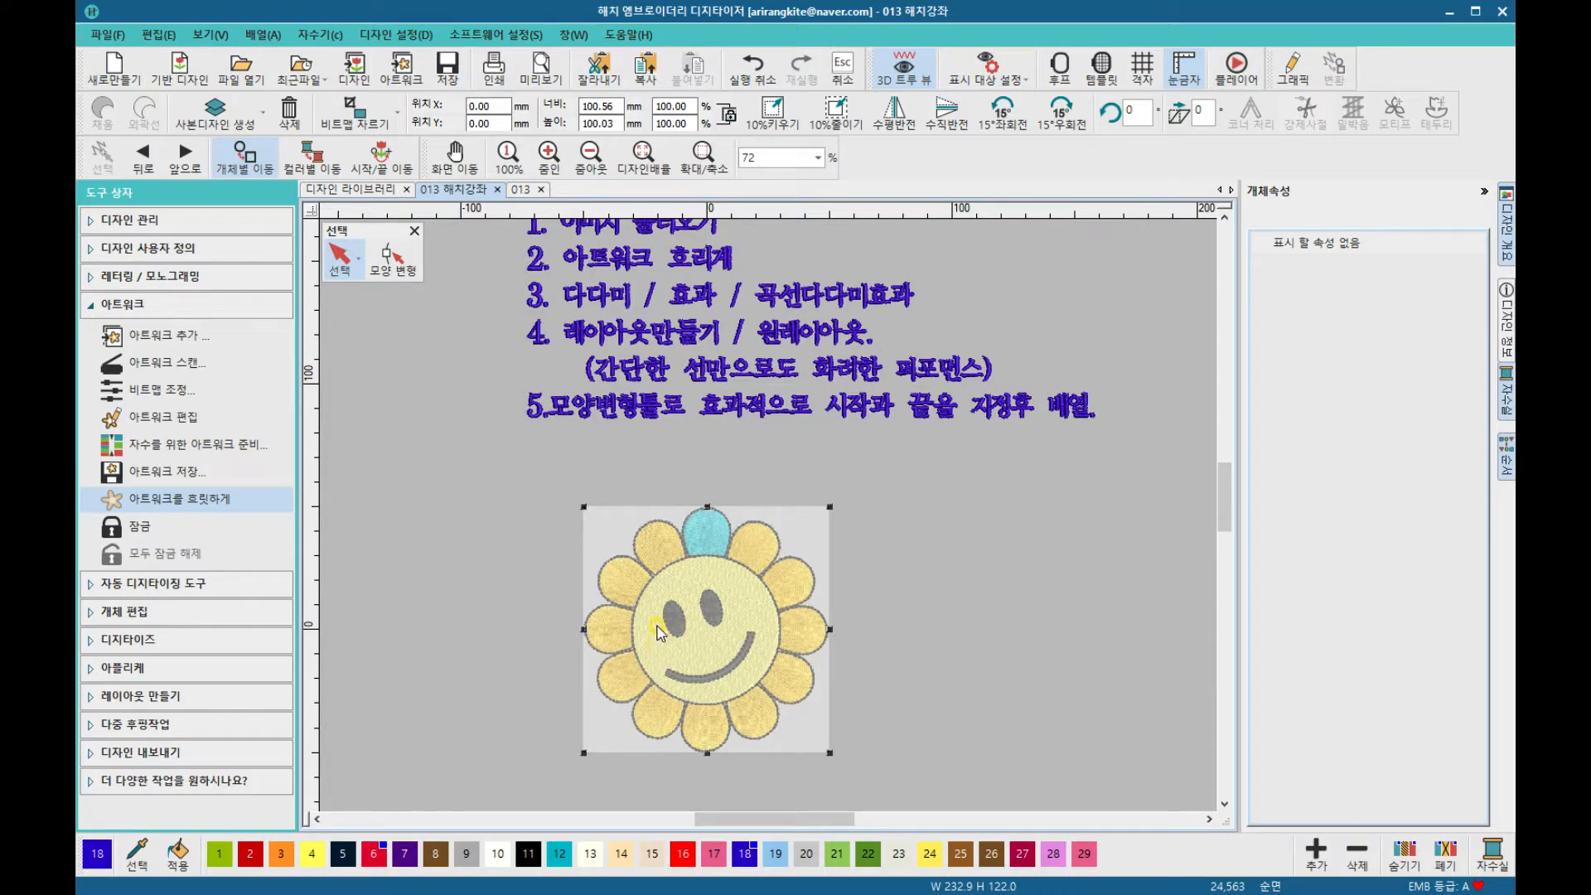
{"action": "left_click_drag", "start_coordinate": [1225, 497], "coordinate": [1226, 481]}
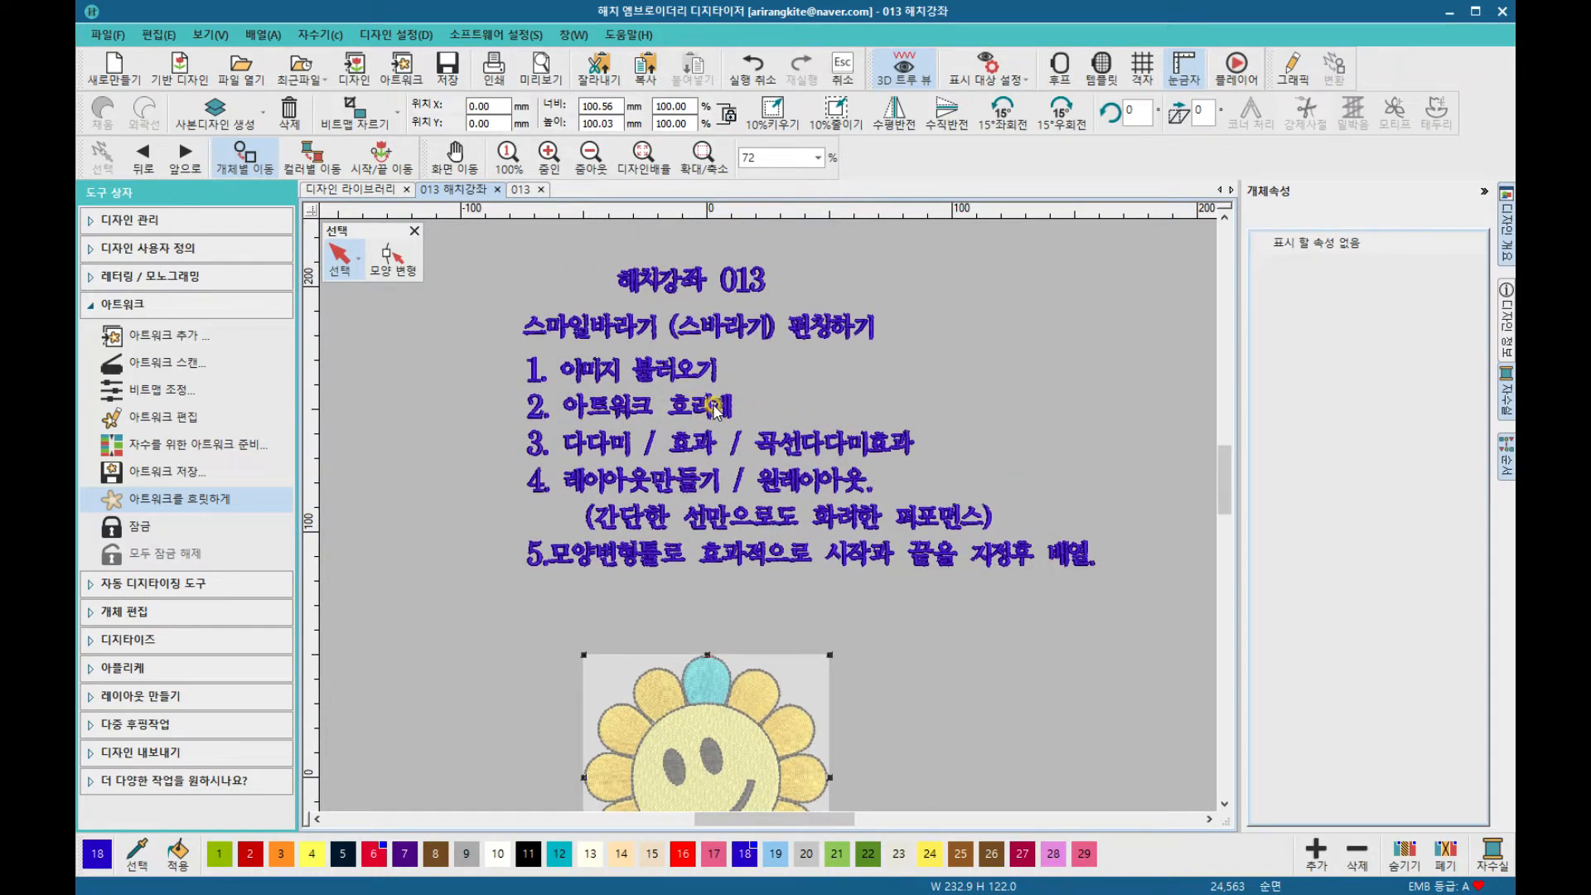
{"action": "left_click", "coordinate": [217, 501]}
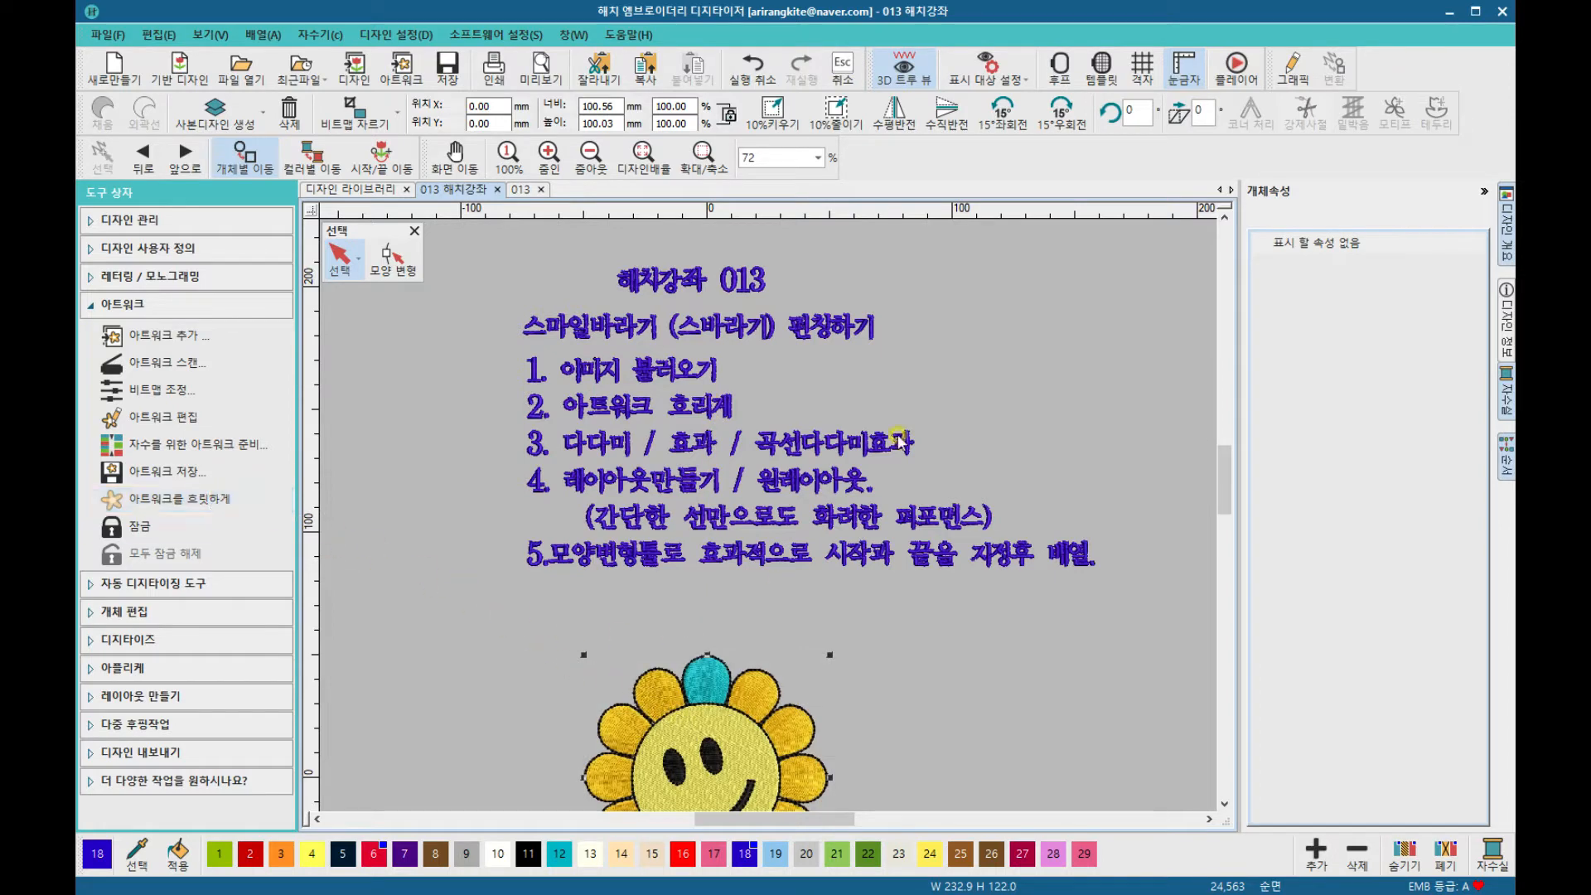
Step: Examine the flower artwork's petals and face up close, along with the numbered lesson notes above it
{"action": "left_click", "coordinate": [703, 157]}
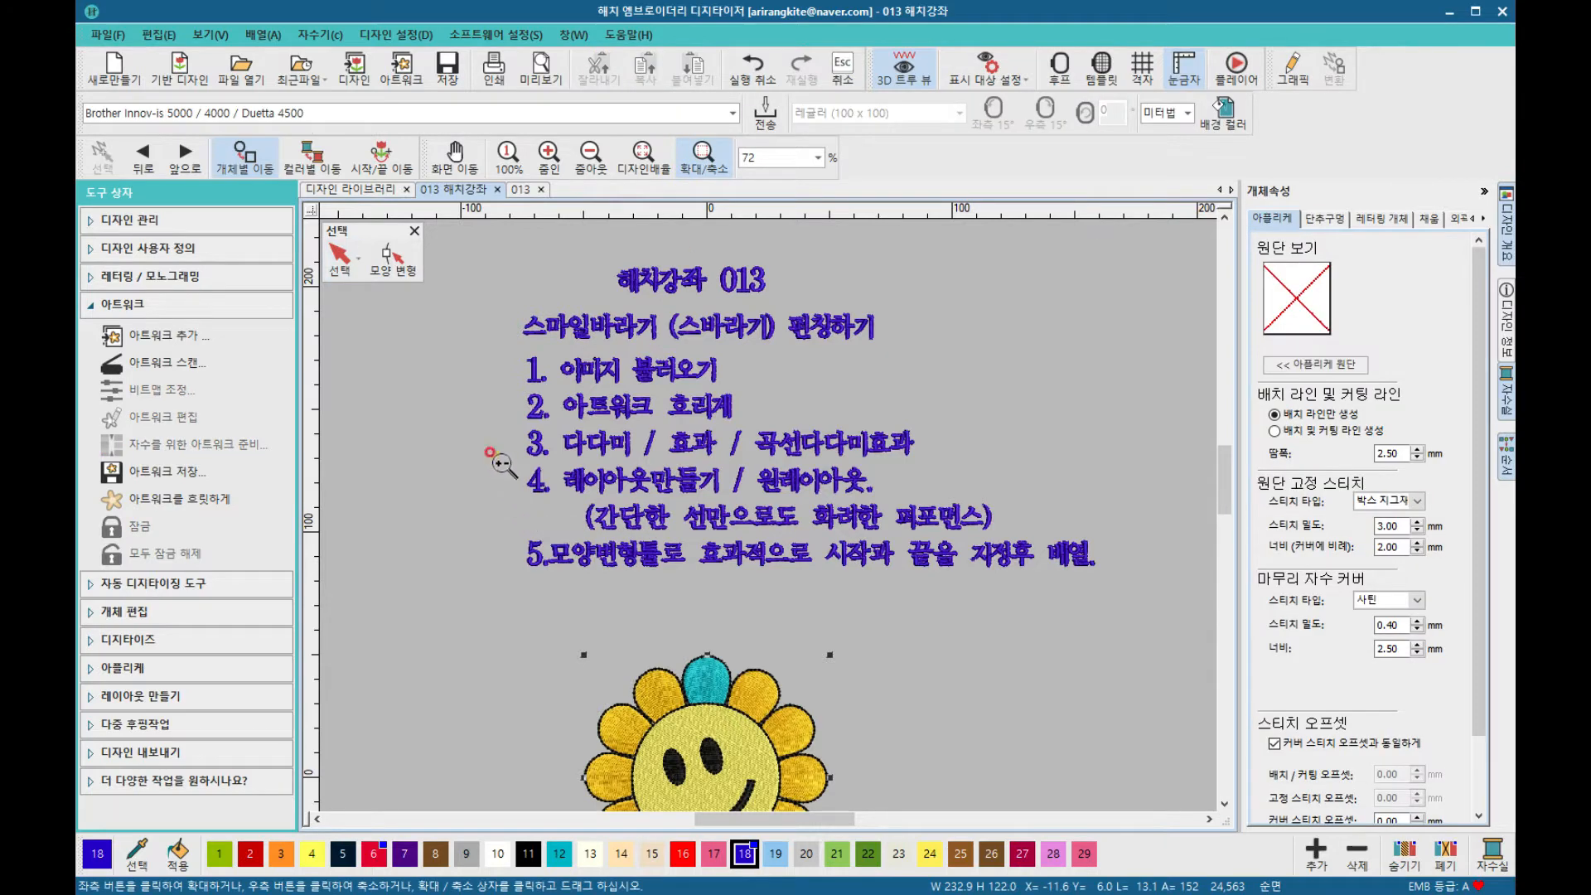
{"action": "left_click_drag", "start_coordinate": [502, 464], "coordinate": [1087, 740]}
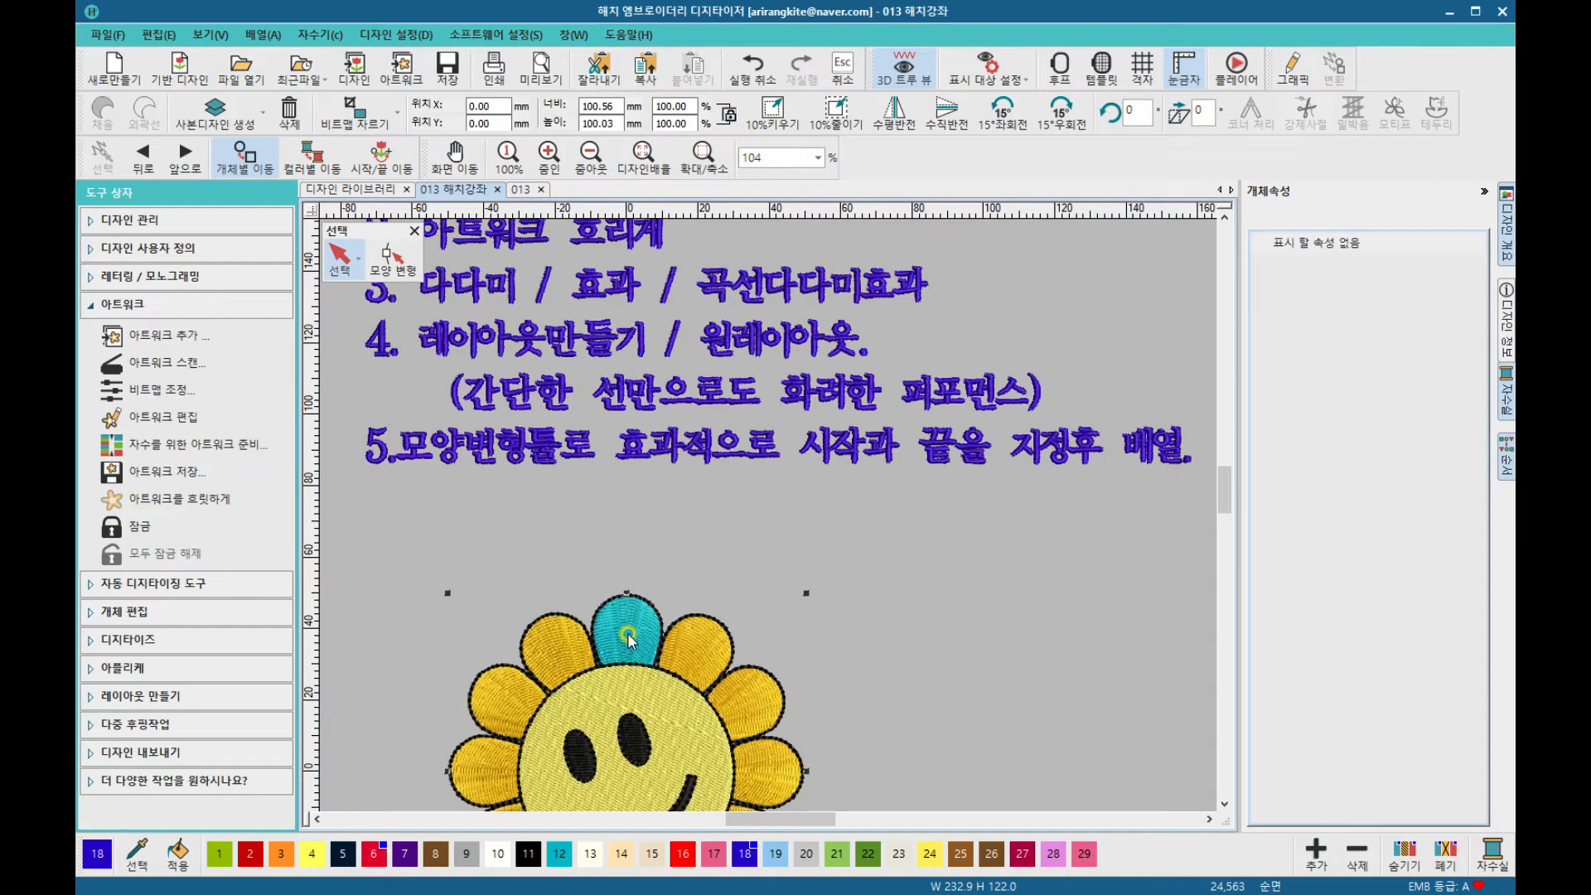
{"action": "scroll", "coordinate": [624, 640], "scroll_direction": "up", "scroll_amount": 4}
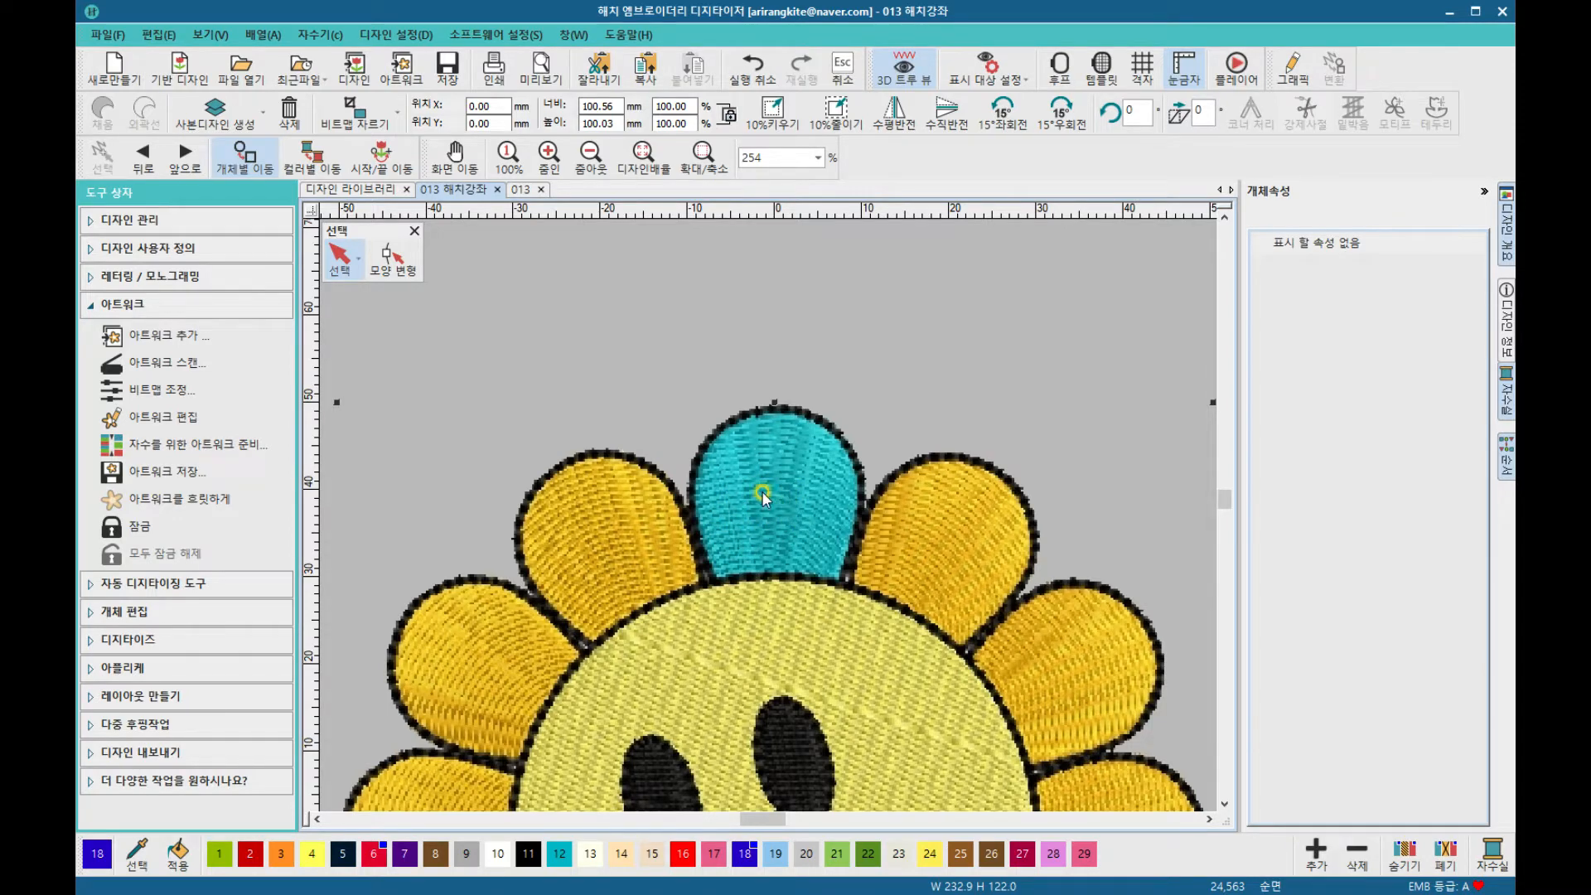
{"action": "scroll", "coordinate": [748, 490], "scroll_direction": "down", "scroll_amount": 2}
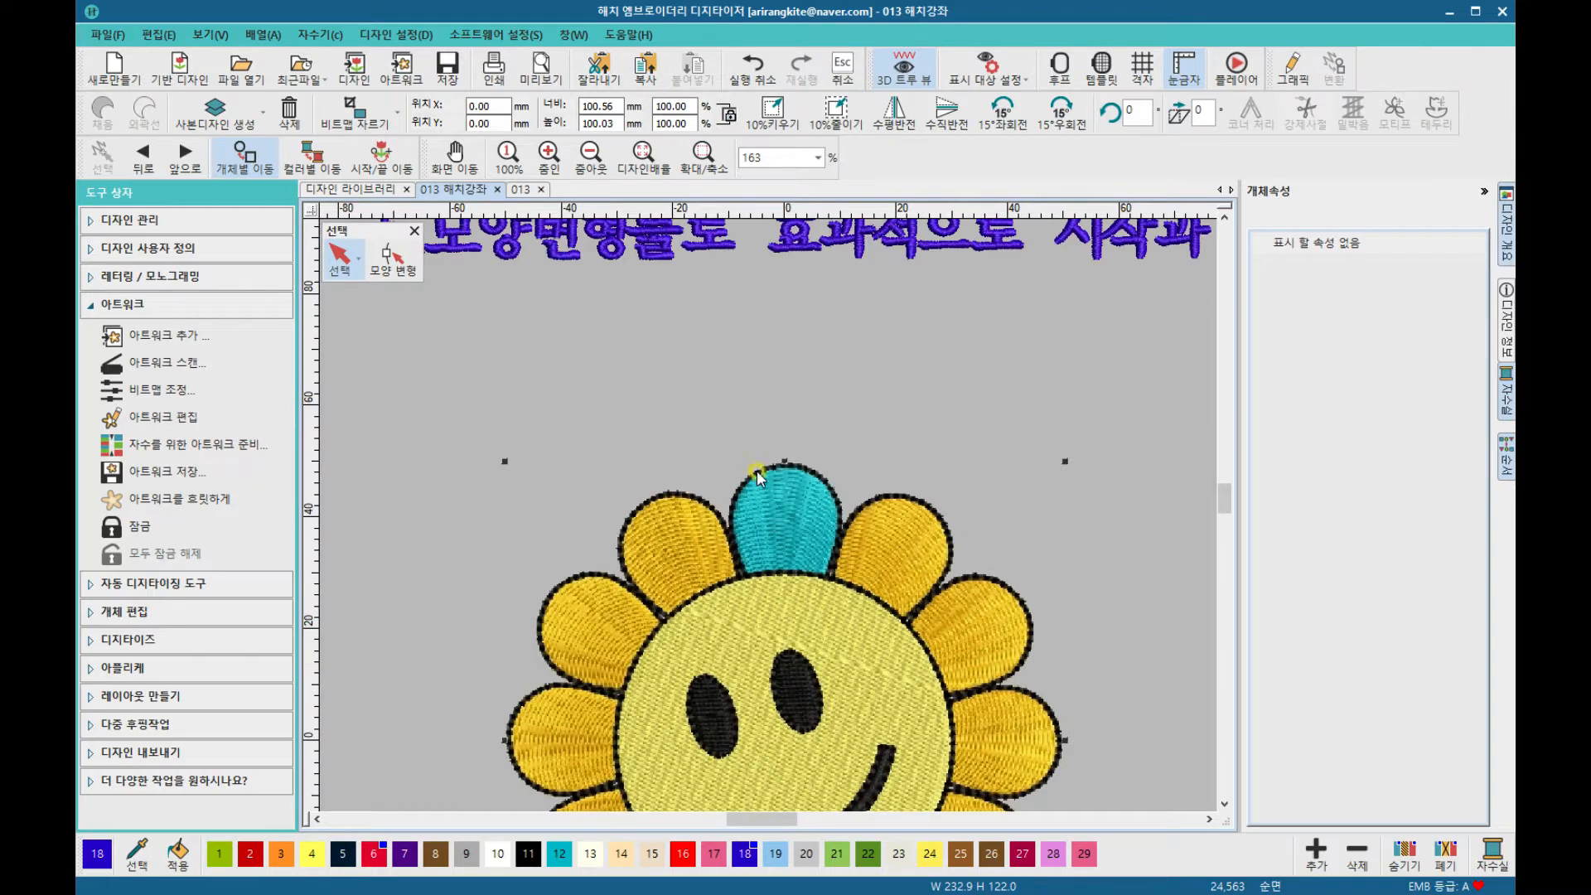
{"action": "left_click", "coordinate": [749, 71]}
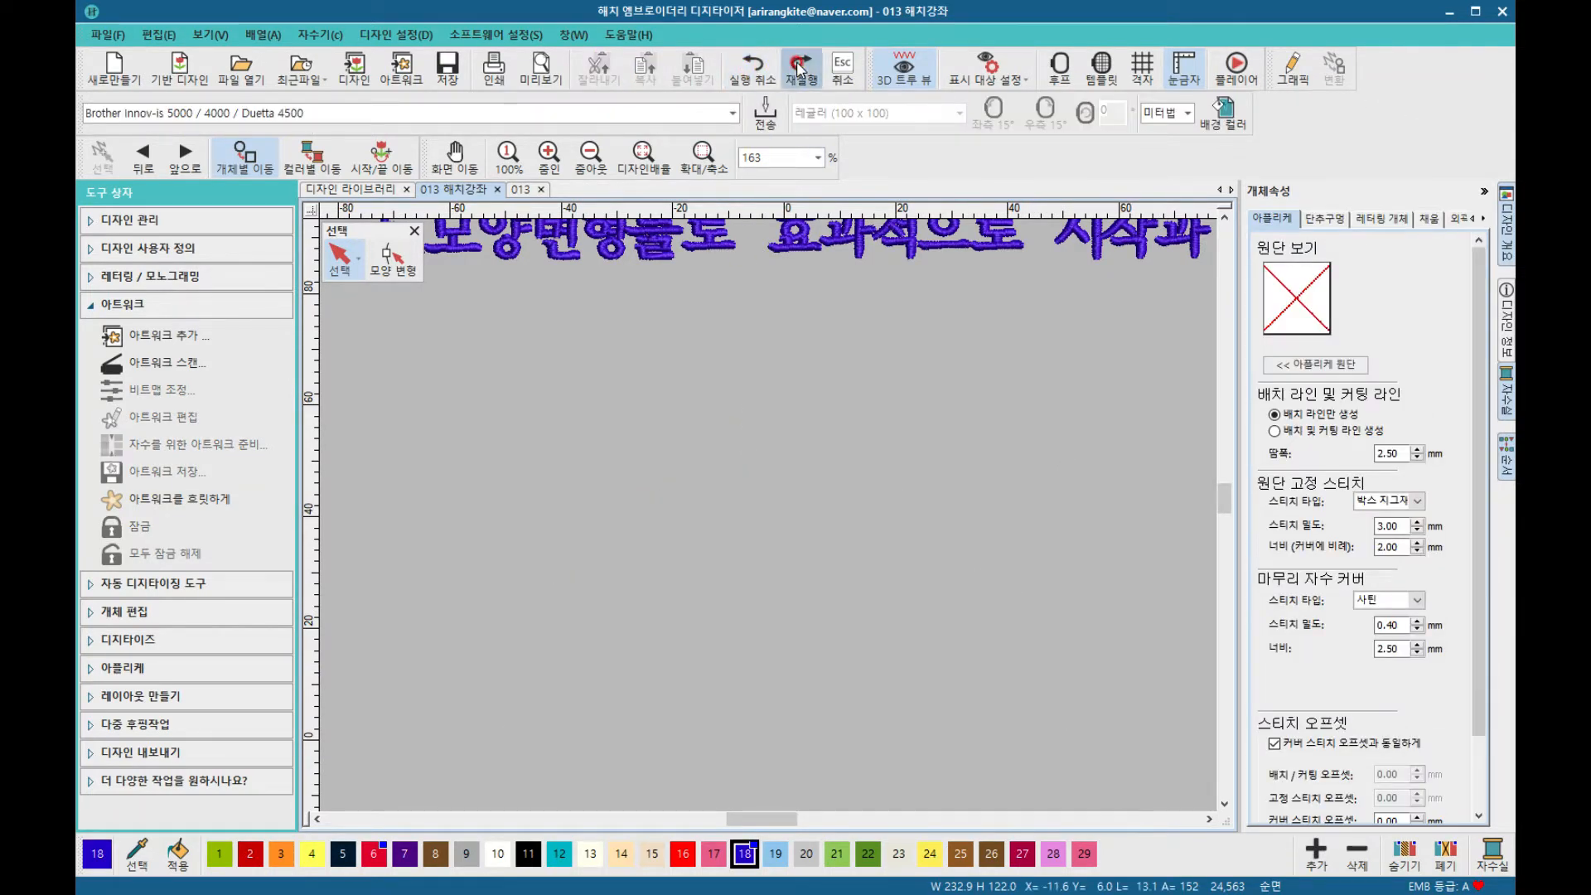
{"action": "left_click", "coordinate": [801, 71]}
{"action": "scroll", "coordinate": [768, 515], "scroll_direction": "down", "scroll_amount": 2}
{"action": "scroll", "coordinate": [750, 507], "scroll_direction": "up", "scroll_amount": 2}
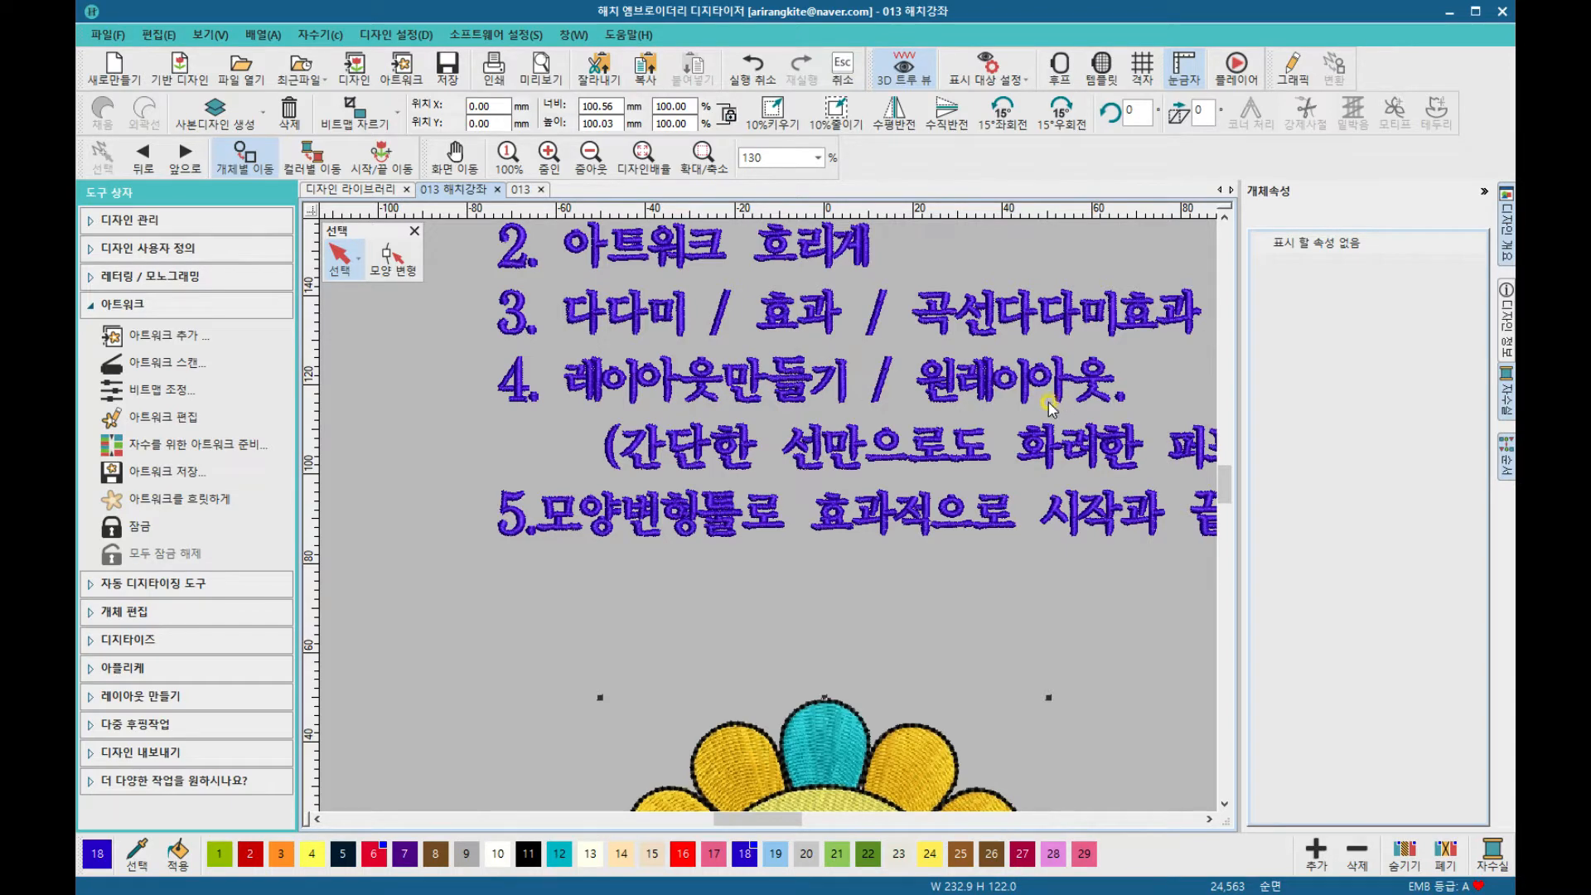
{"action": "left_click_drag", "start_coordinate": [1224, 484], "coordinate": [1227, 509]}
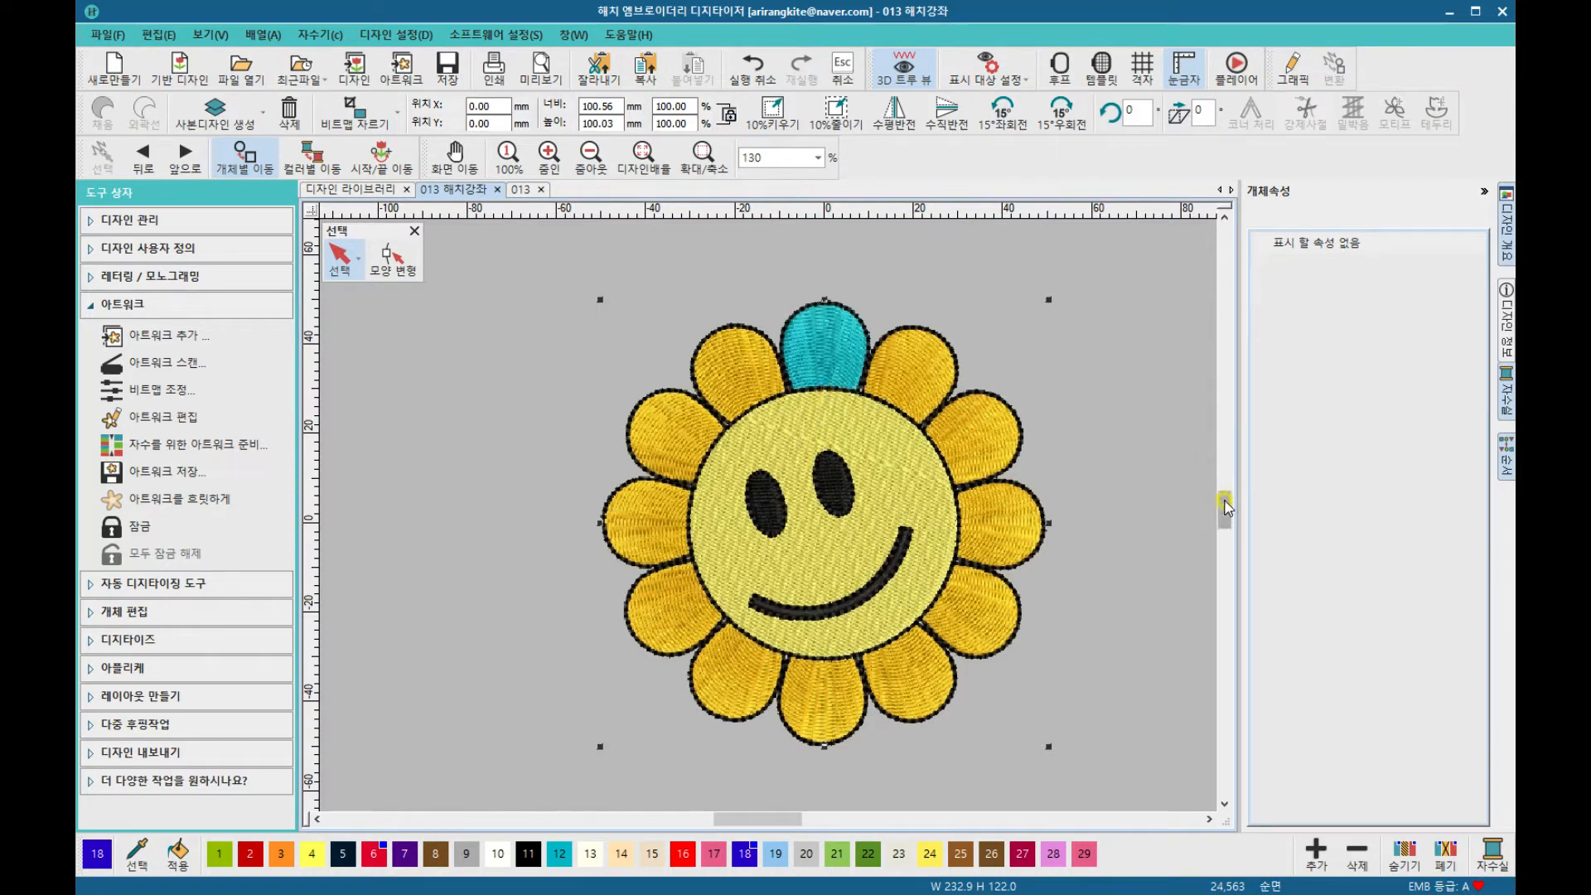
{"action": "left_click_drag", "start_coordinate": [1225, 504], "coordinate": [1227, 488]}
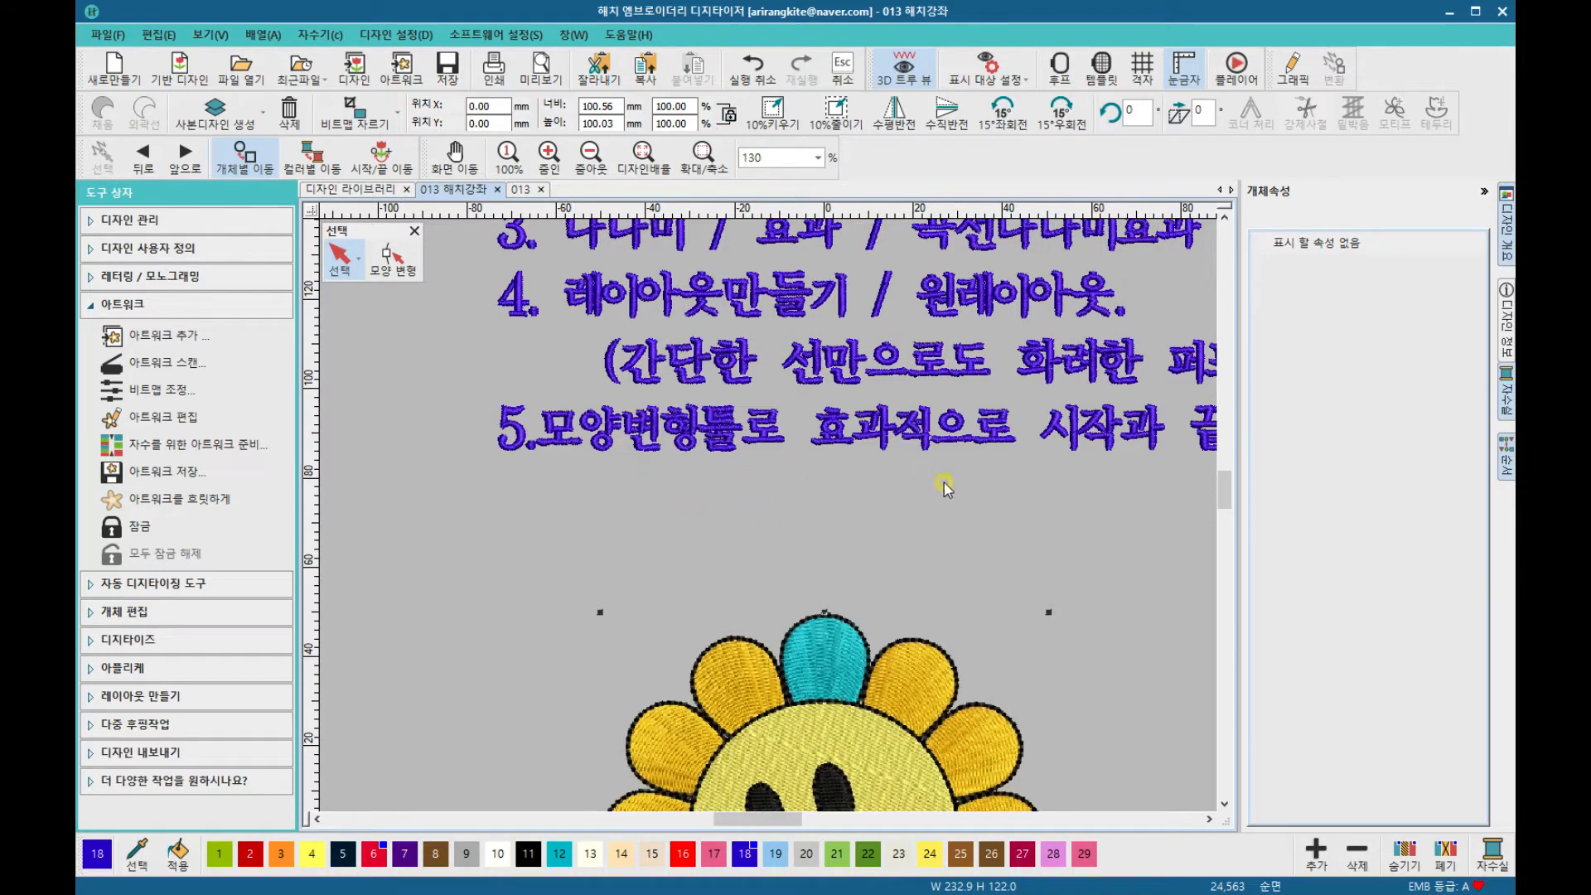
{"action": "left_click_drag", "start_coordinate": [790, 817], "coordinate": [798, 817]}
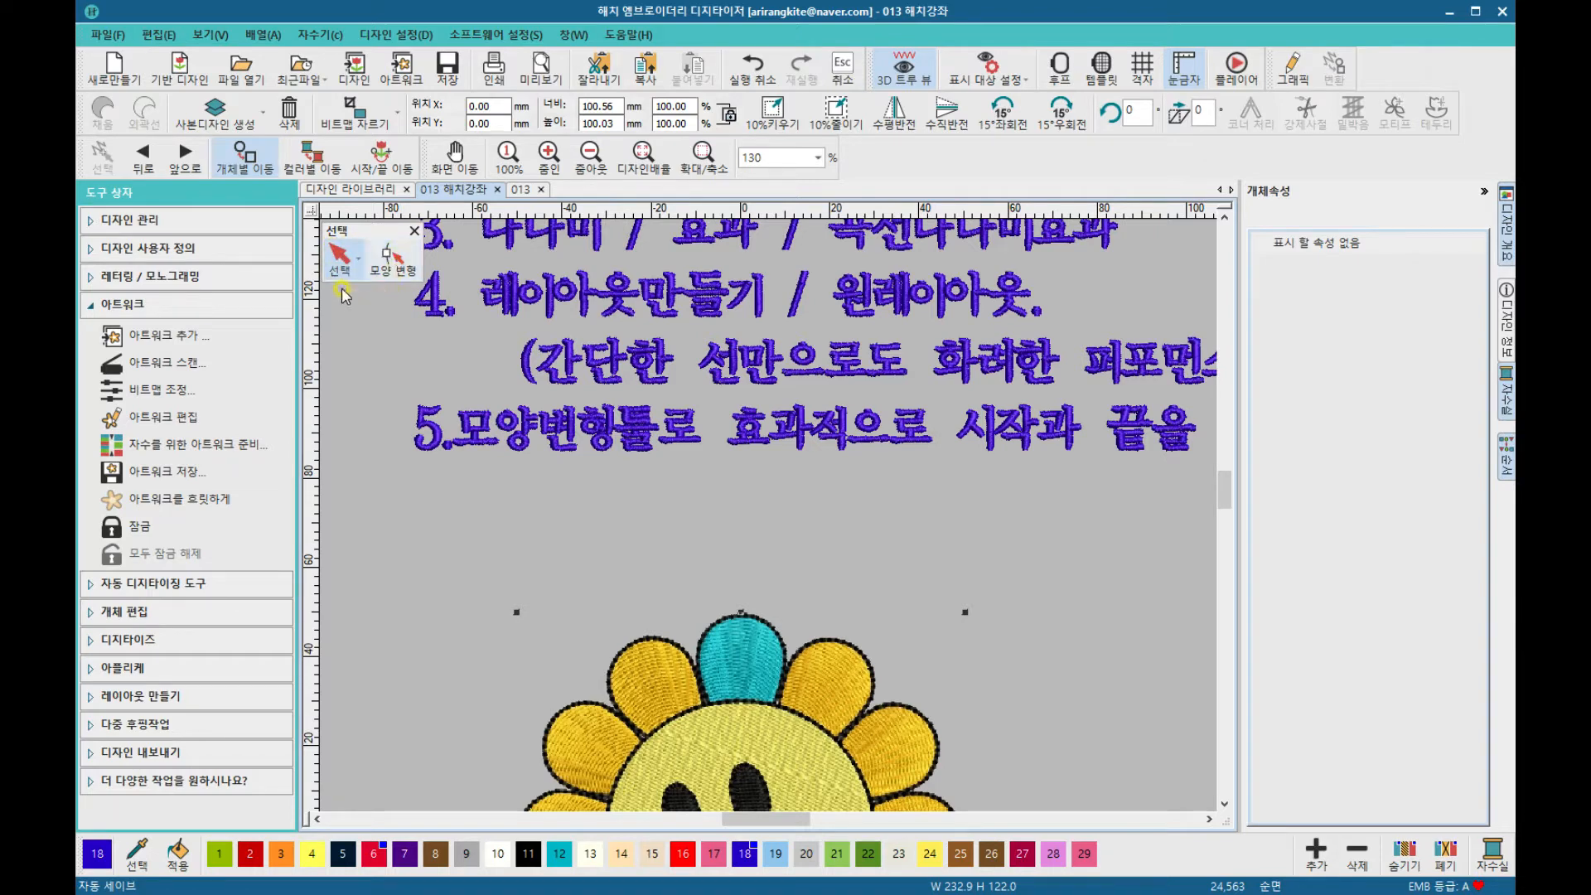
{"action": "left_click", "coordinate": [354, 269]}
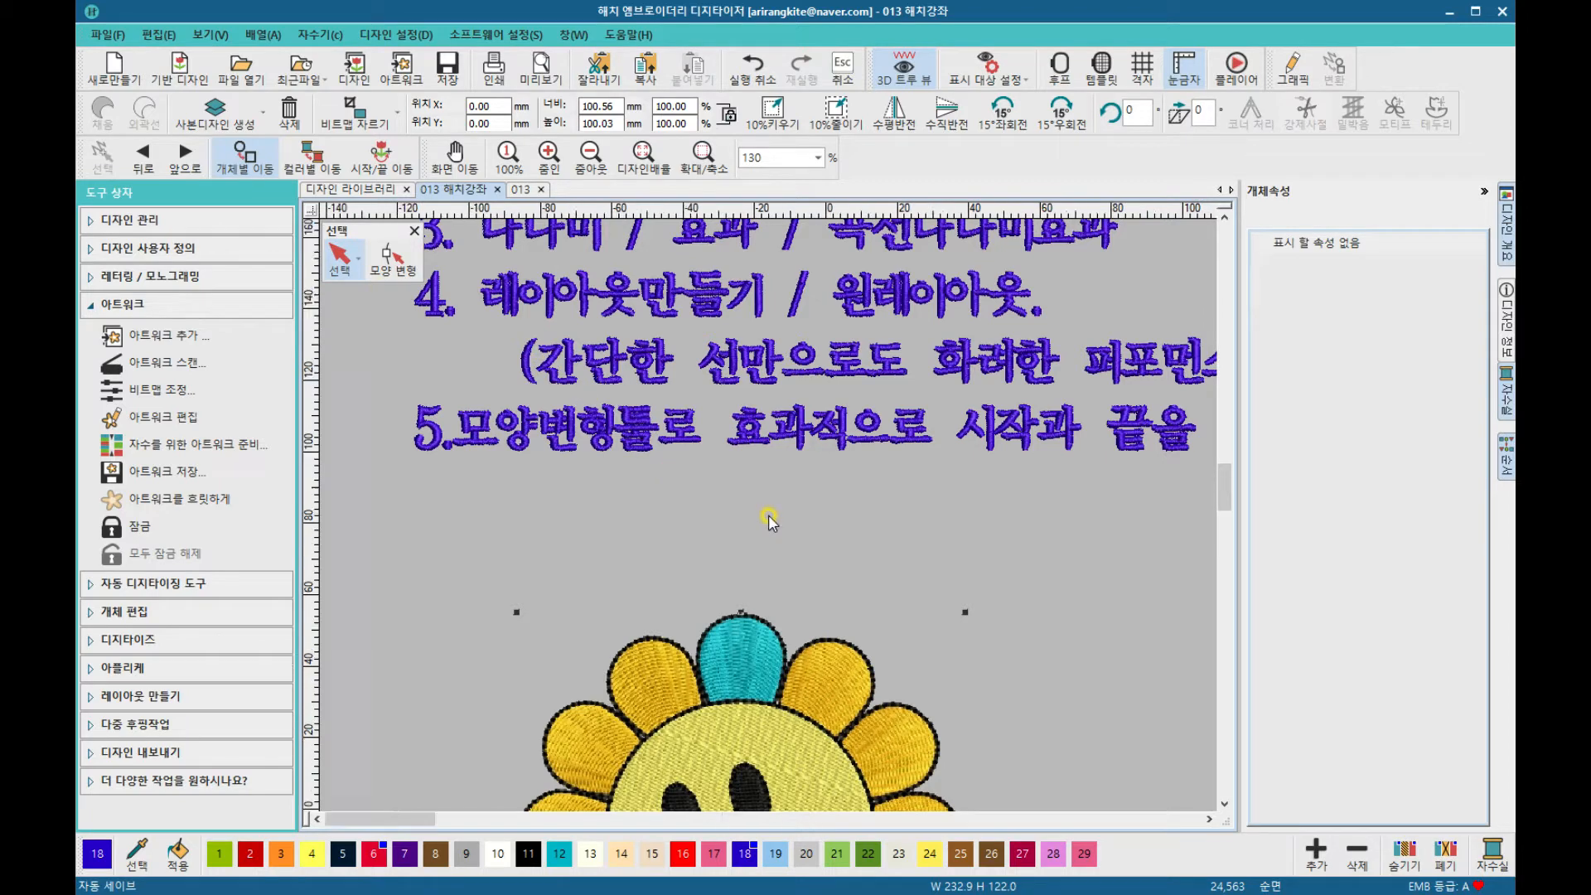
{"action": "scroll", "coordinate": [764, 518], "scroll_direction": "down", "scroll_amount": 5}
{"action": "scroll", "coordinate": [770, 522], "scroll_direction": "up", "scroll_amount": 5}
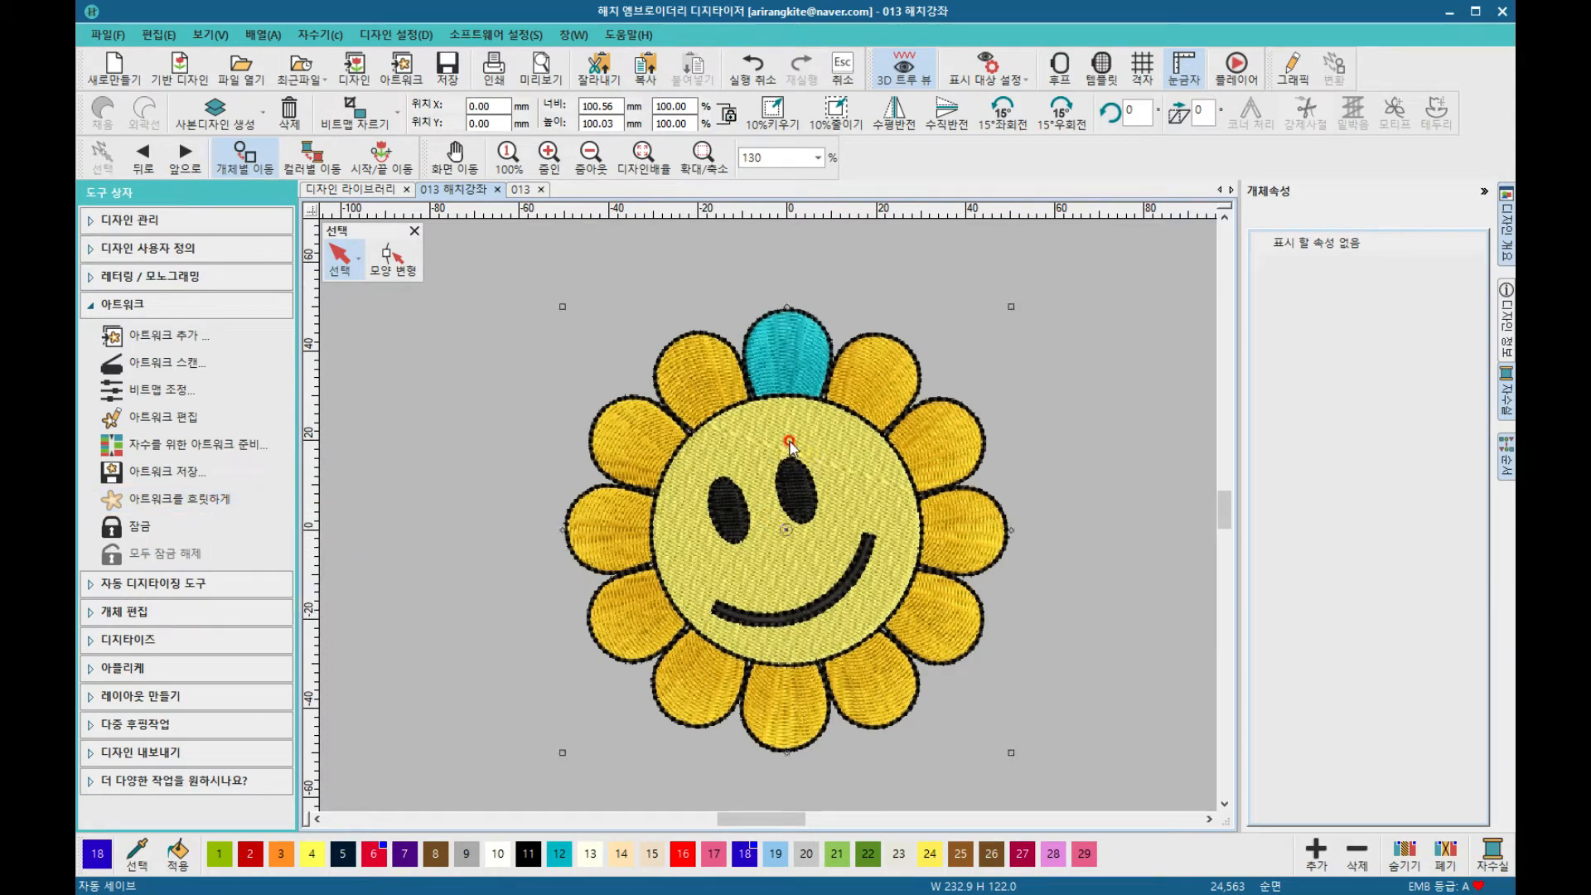
Step: Move the flower artwork about 1.4 mm left and 1.8 mm up, and dim it for tracing
{"action": "mouse_move", "coordinate": [790, 442]}
{"action": "left_mouse_down"}
{"action": "mouse_move", "coordinate": [817, 419]}
{"action": "mouse_move", "coordinate": [780, 447]}
{"action": "left_mouse_up"}
{"action": "left_click_drag", "start_coordinate": [711, 488], "coordinate": [714, 473]}
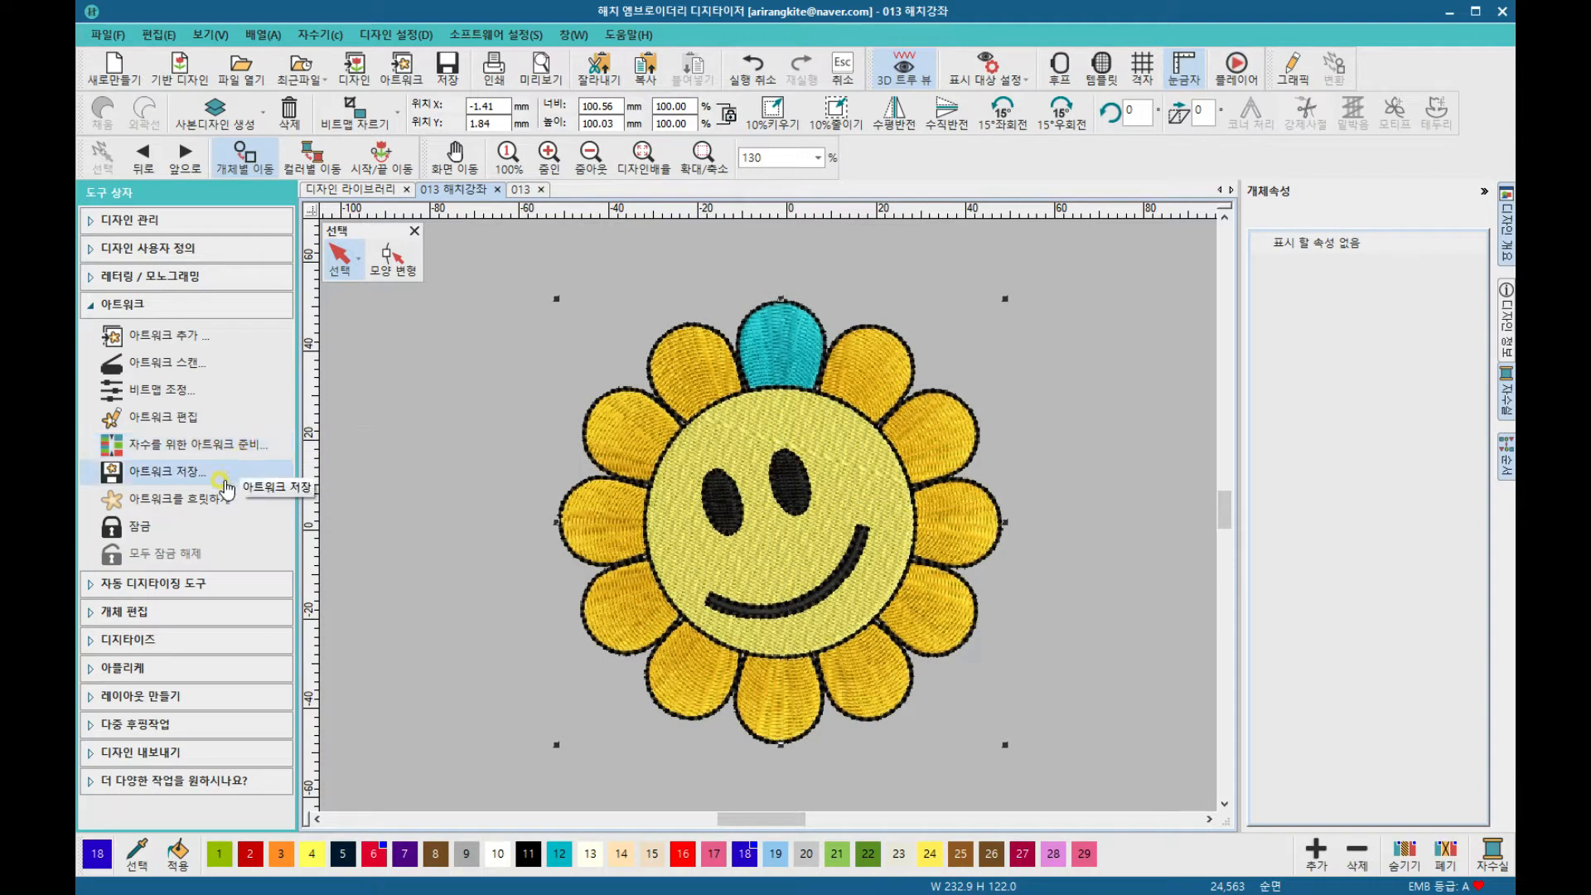
{"action": "left_click", "coordinate": [213, 500]}
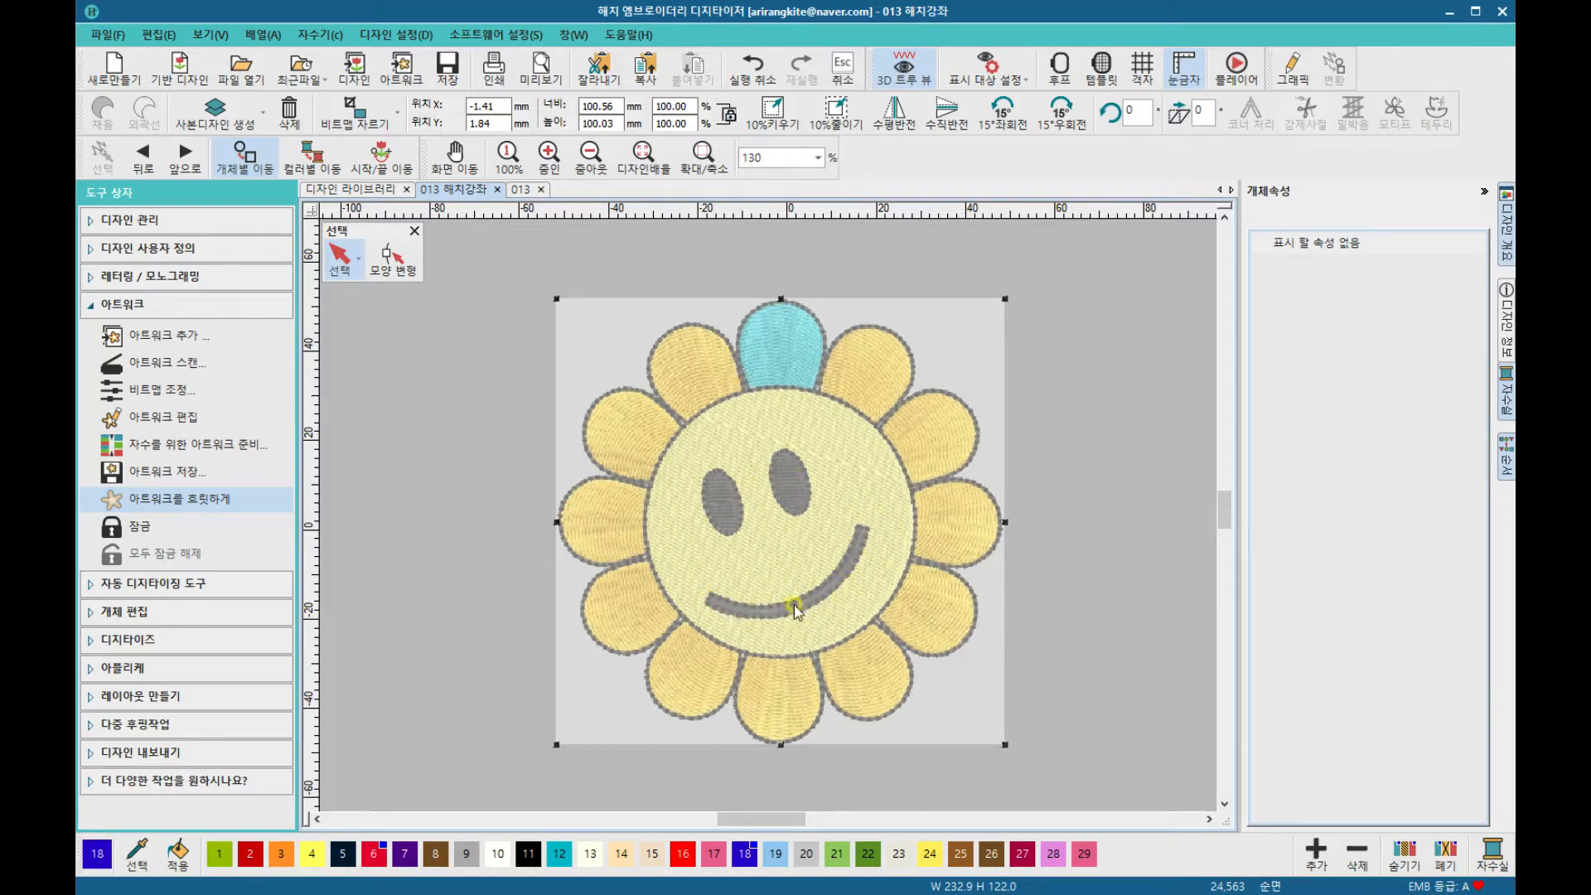
Step: Digitize a circle with 다다미 (tatami) fill in colour 18 over the flower's round face, from its centre to its outline
{"action": "left_click", "coordinate": [174, 305]}
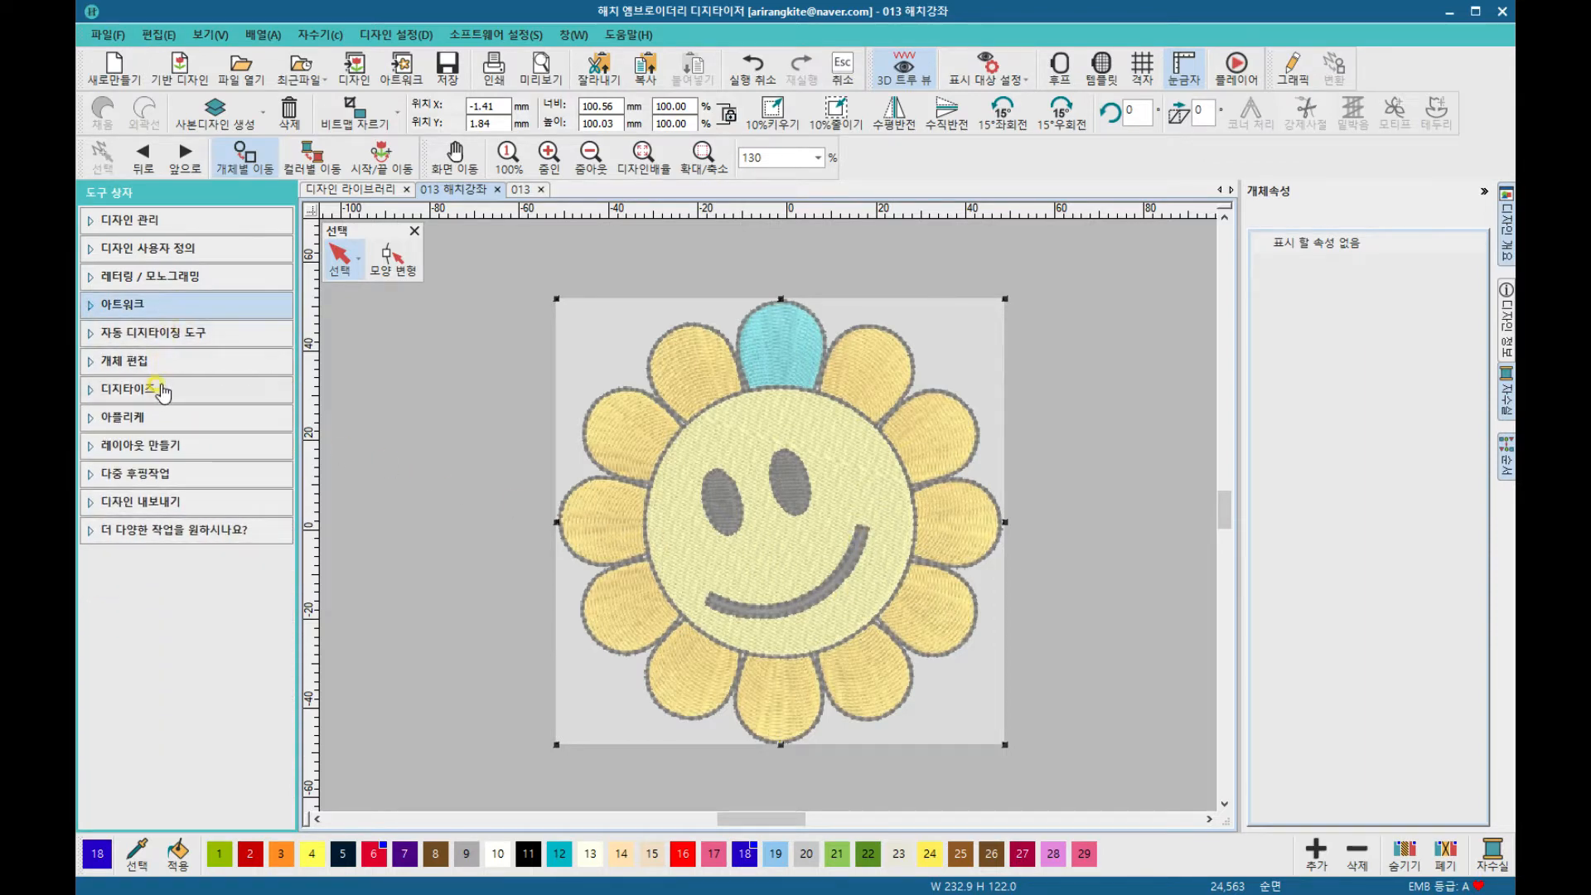
{"action": "left_click", "coordinate": [157, 391]}
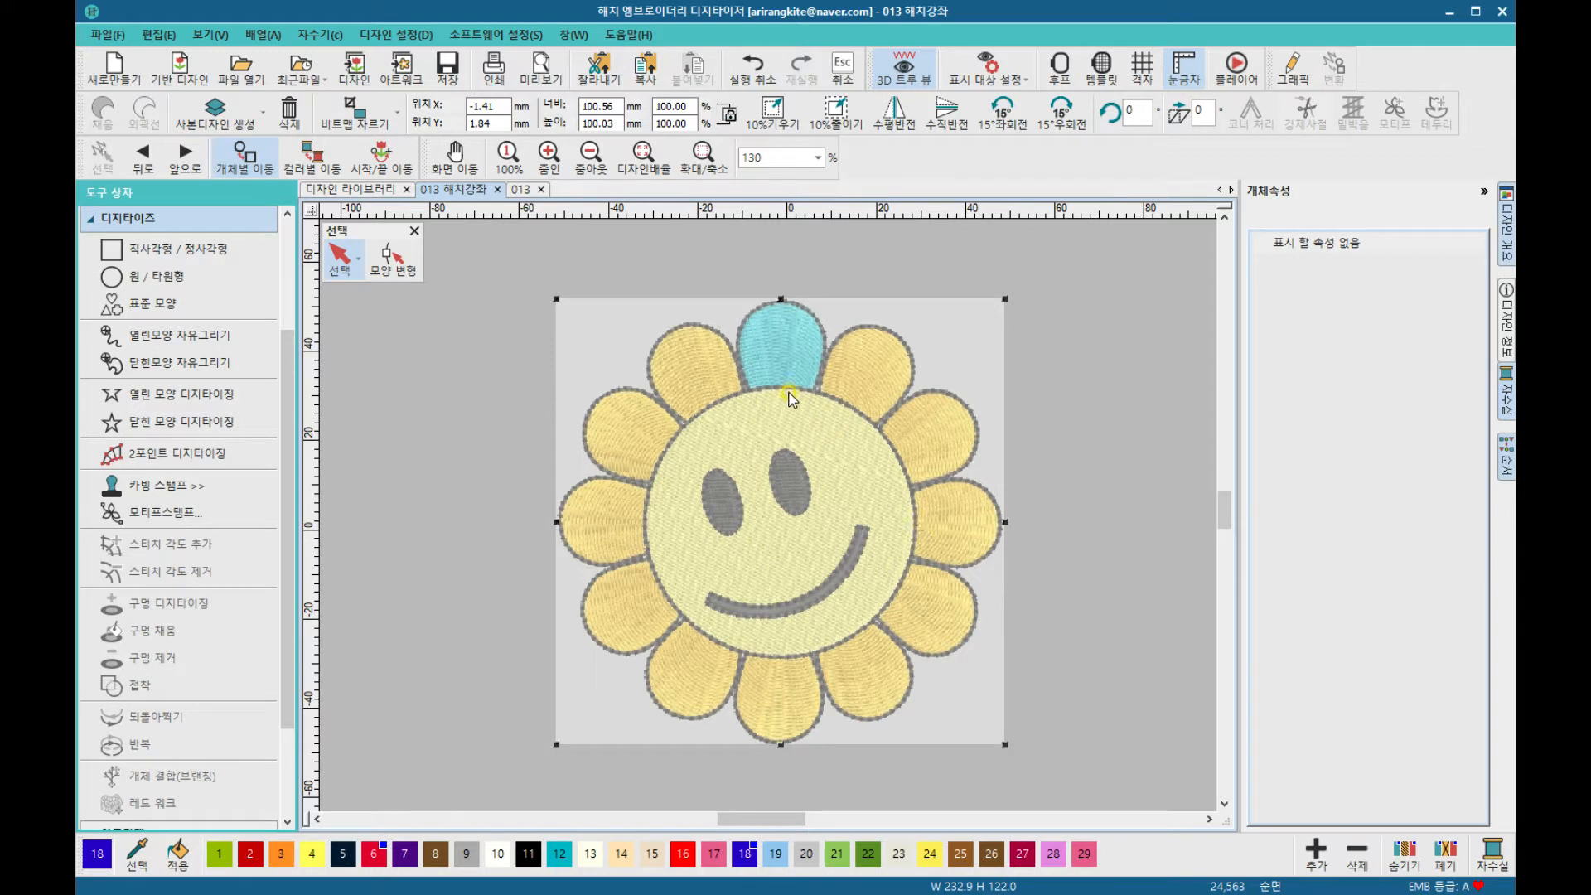
{"action": "left_click", "coordinate": [195, 277]}
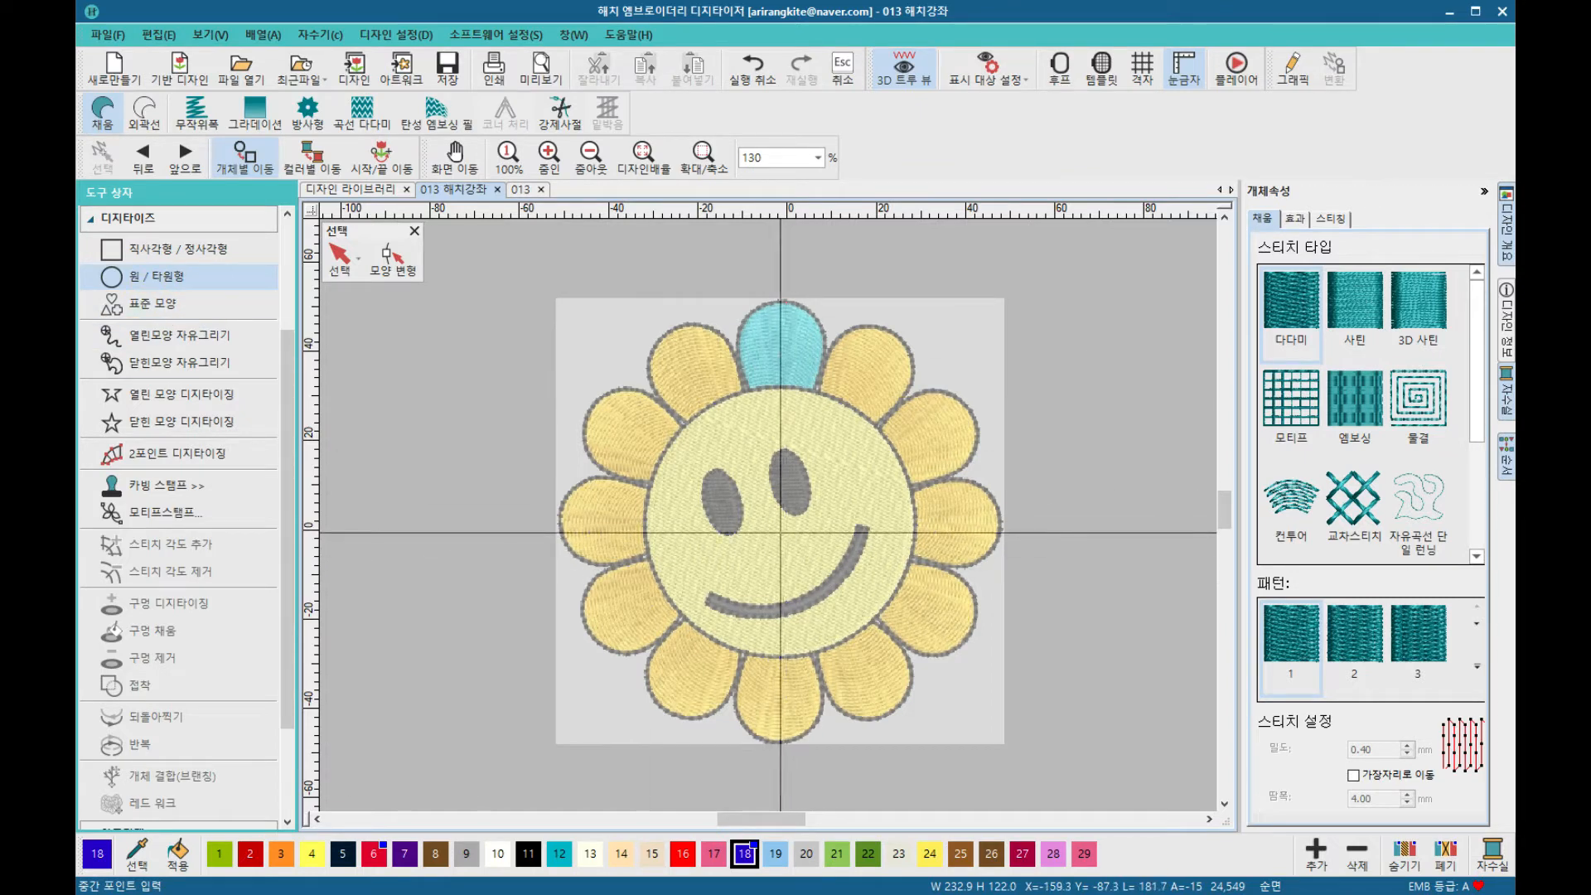
{"action": "left_click", "coordinate": [779, 532]}
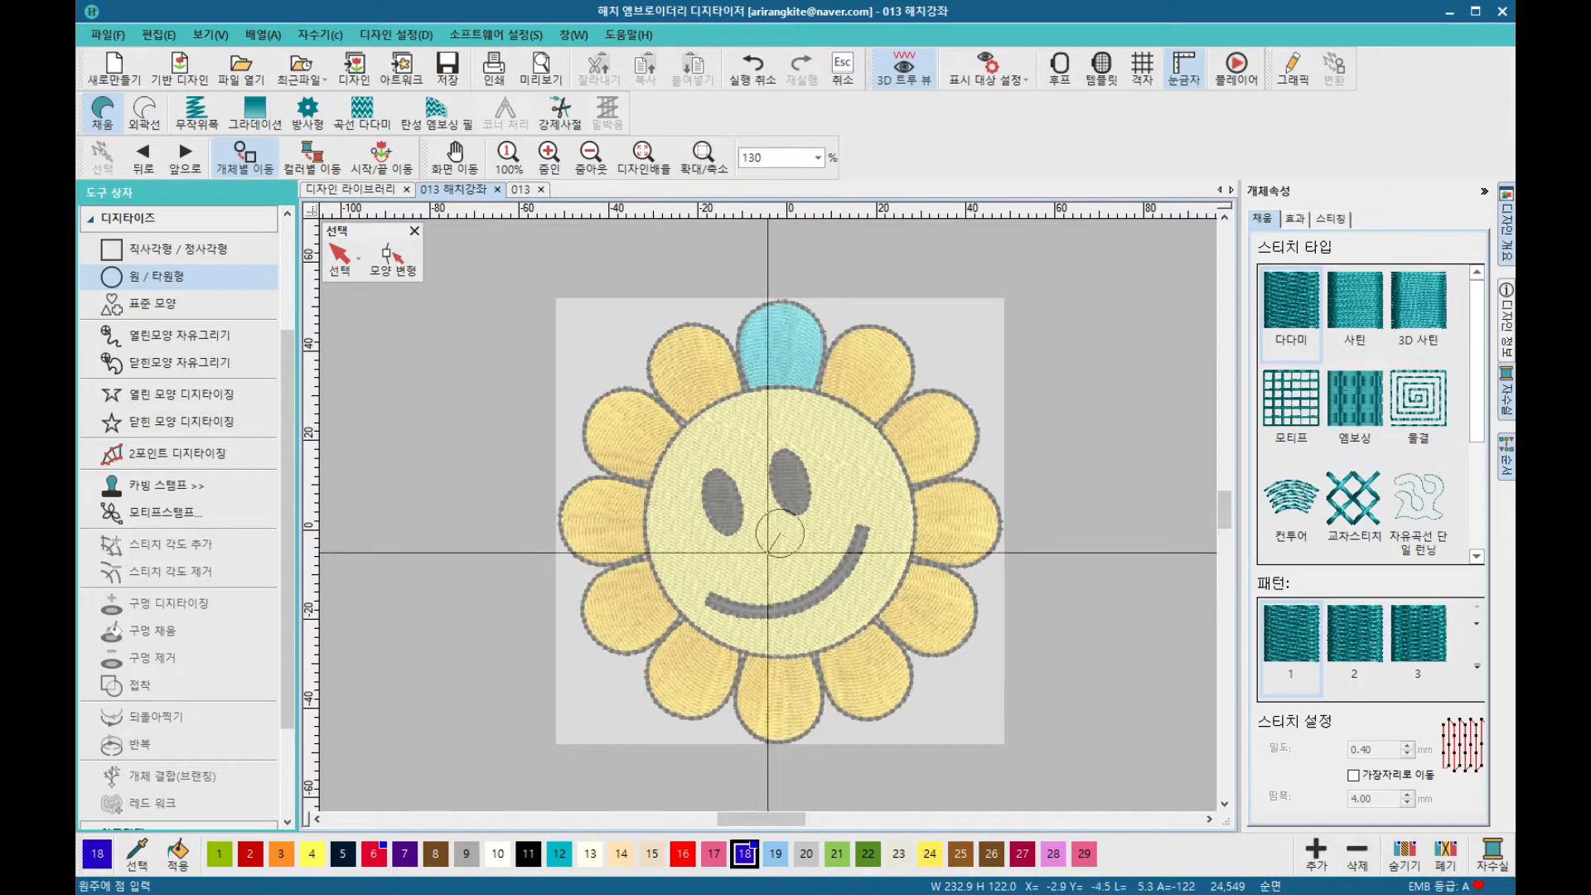
{"action": "left_click", "coordinate": [708, 648]}
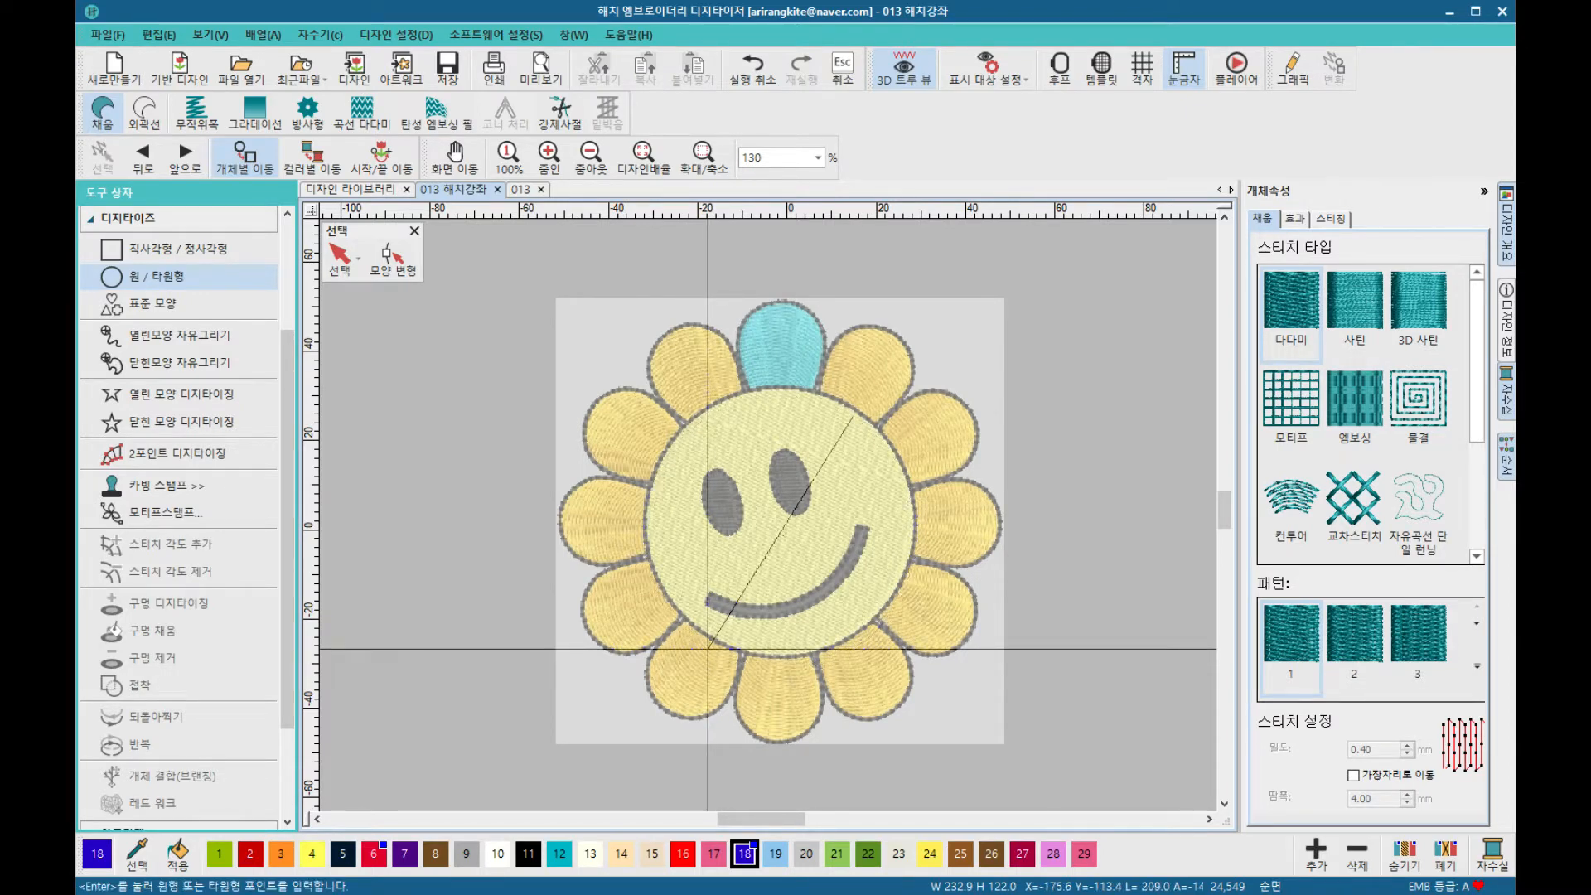
{"action": "key", "text": "Return"}
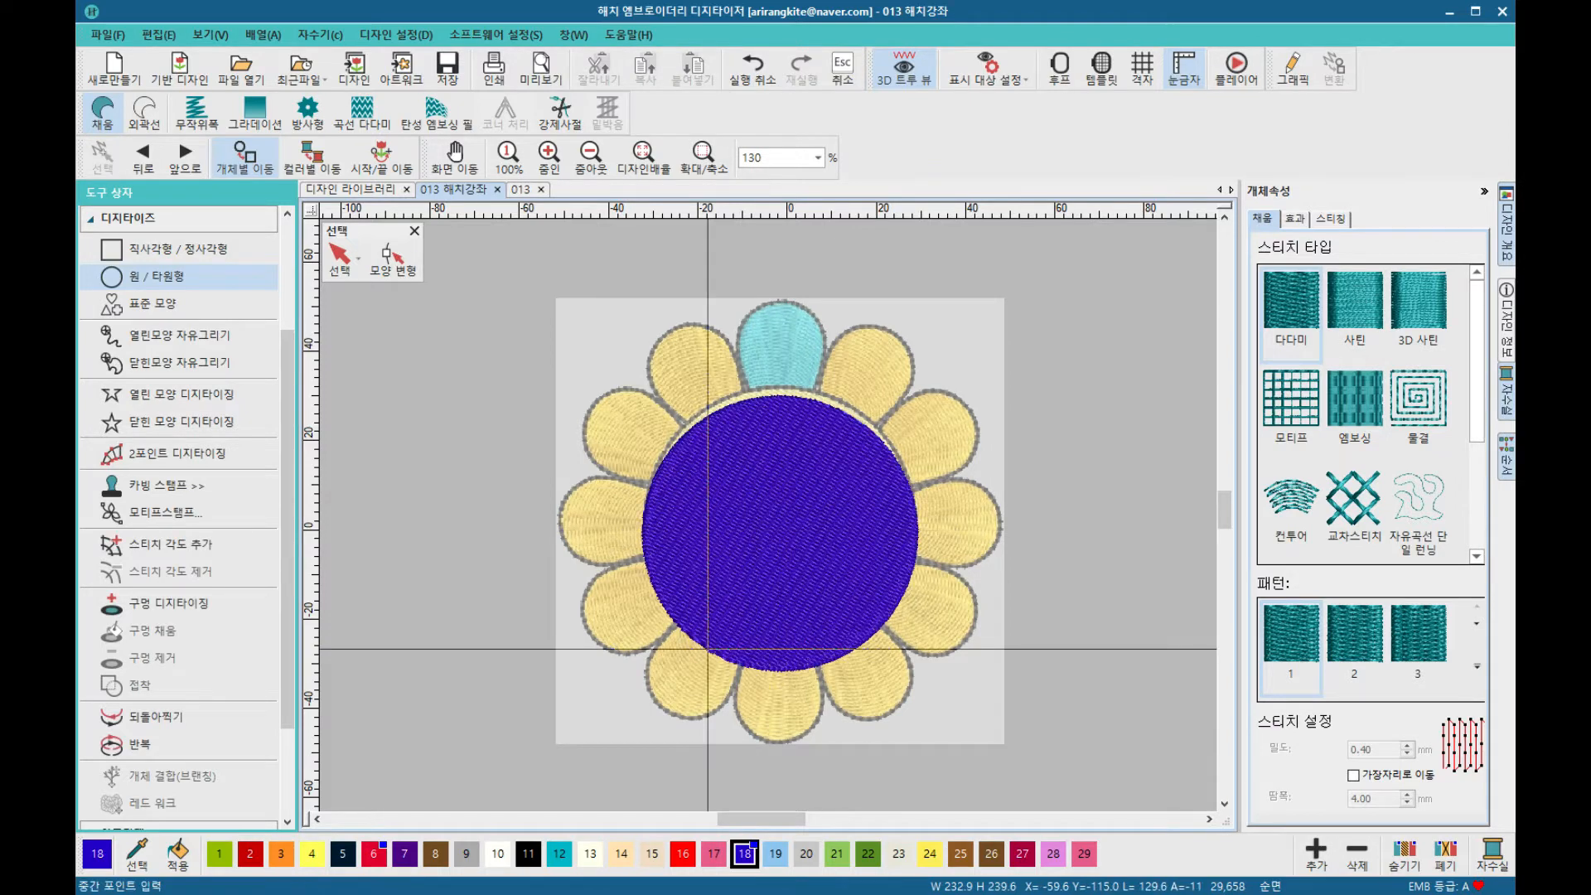
Step: Convert the filled face circle to a 단일 런닝 (single run) outline so the artwork's face shows through
{"action": "left_click", "coordinate": [140, 129]}
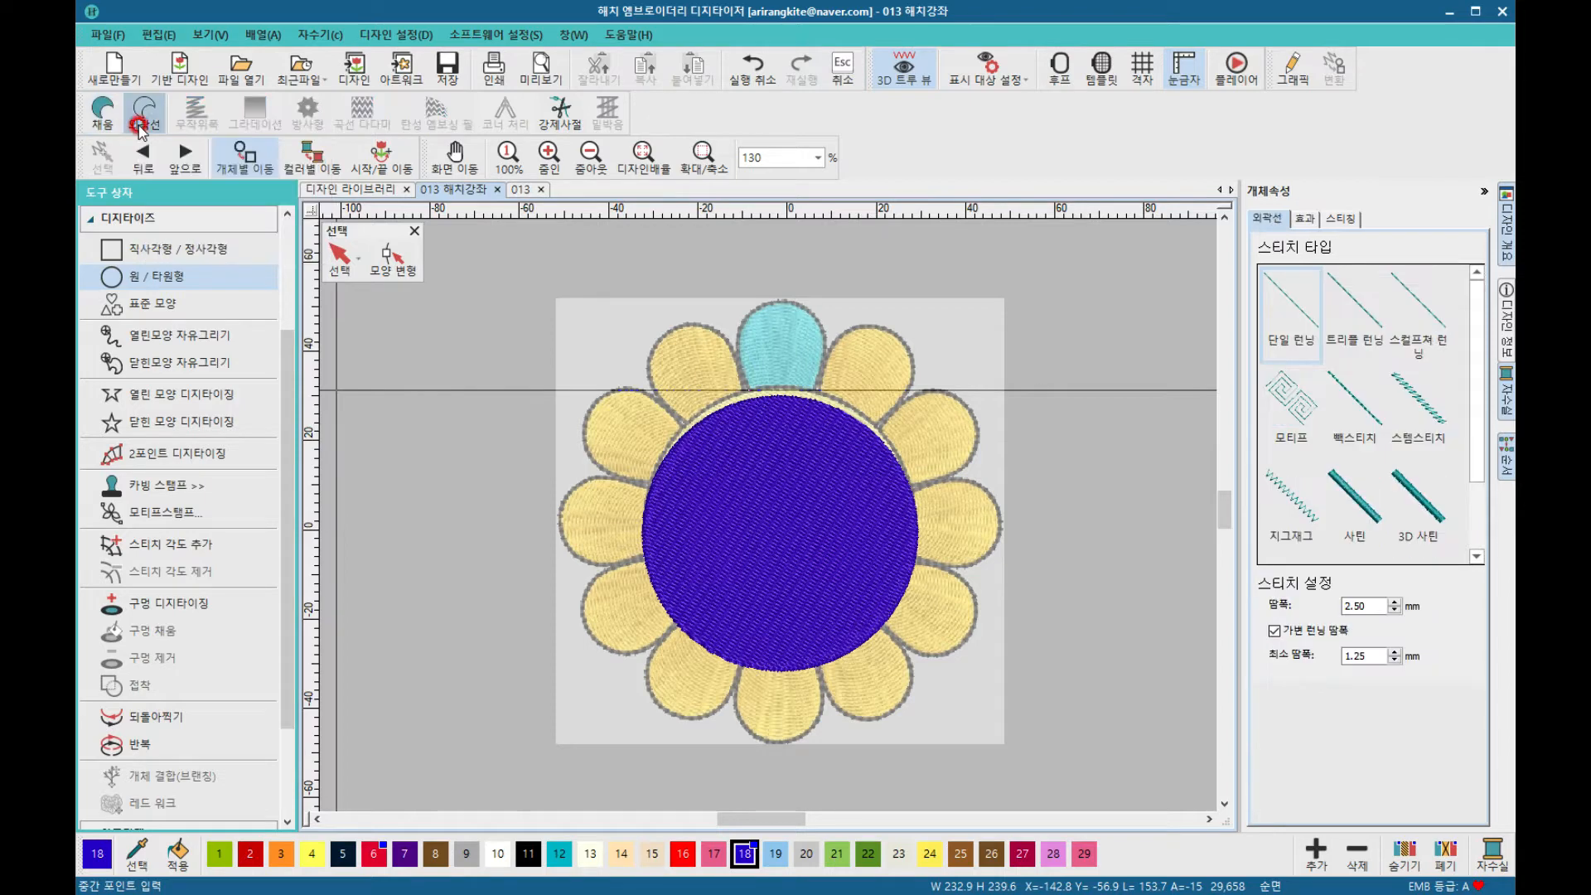
{"action": "left_click", "coordinate": [341, 259]}
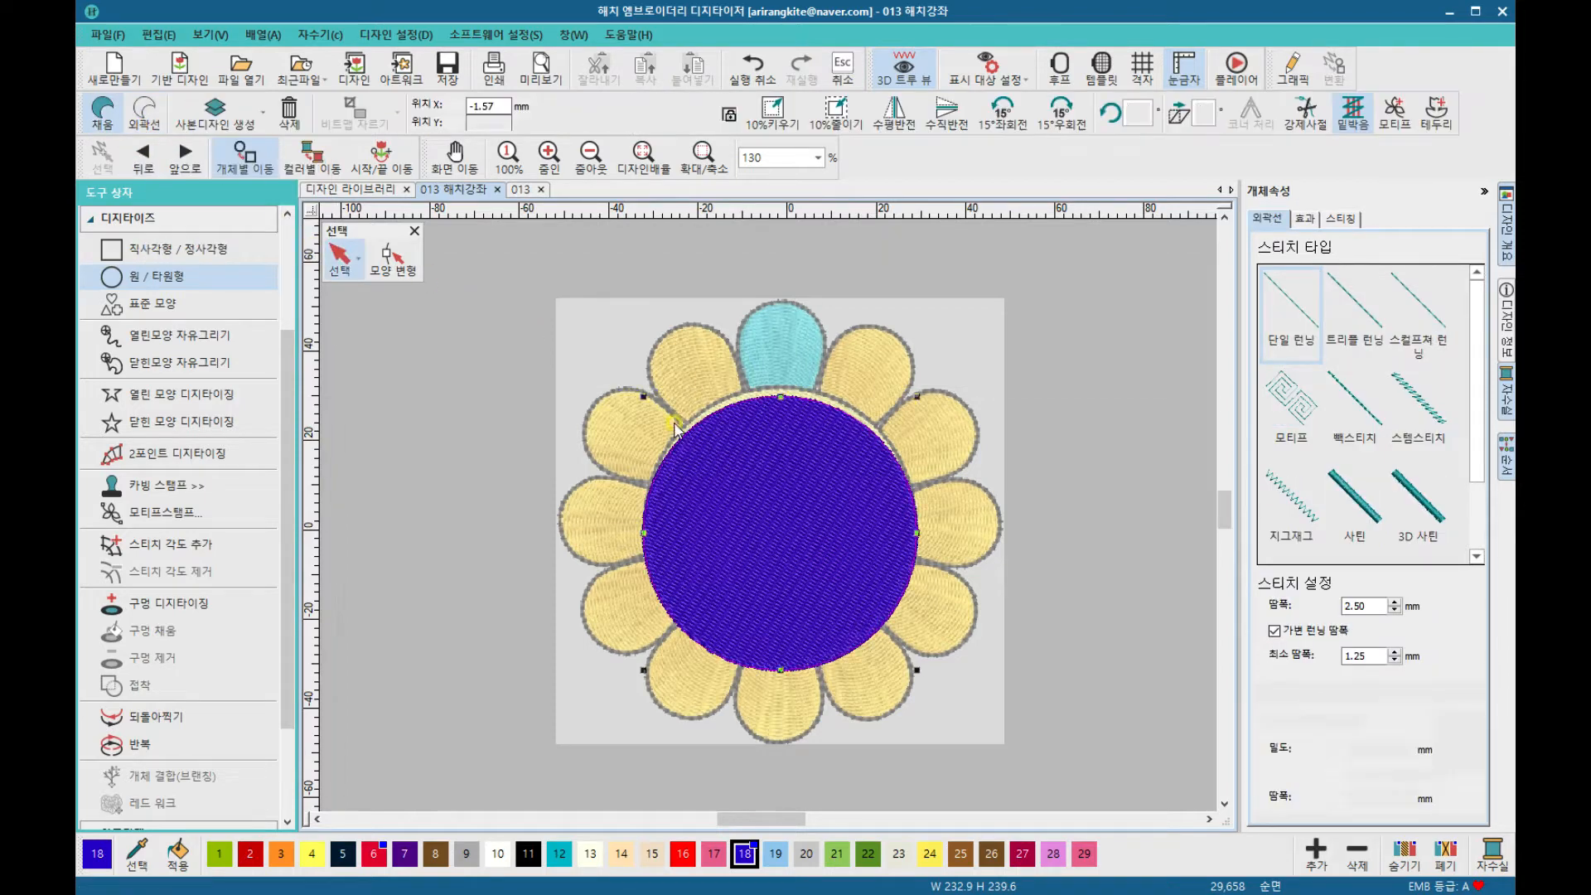
{"action": "left_click", "coordinate": [140, 101]}
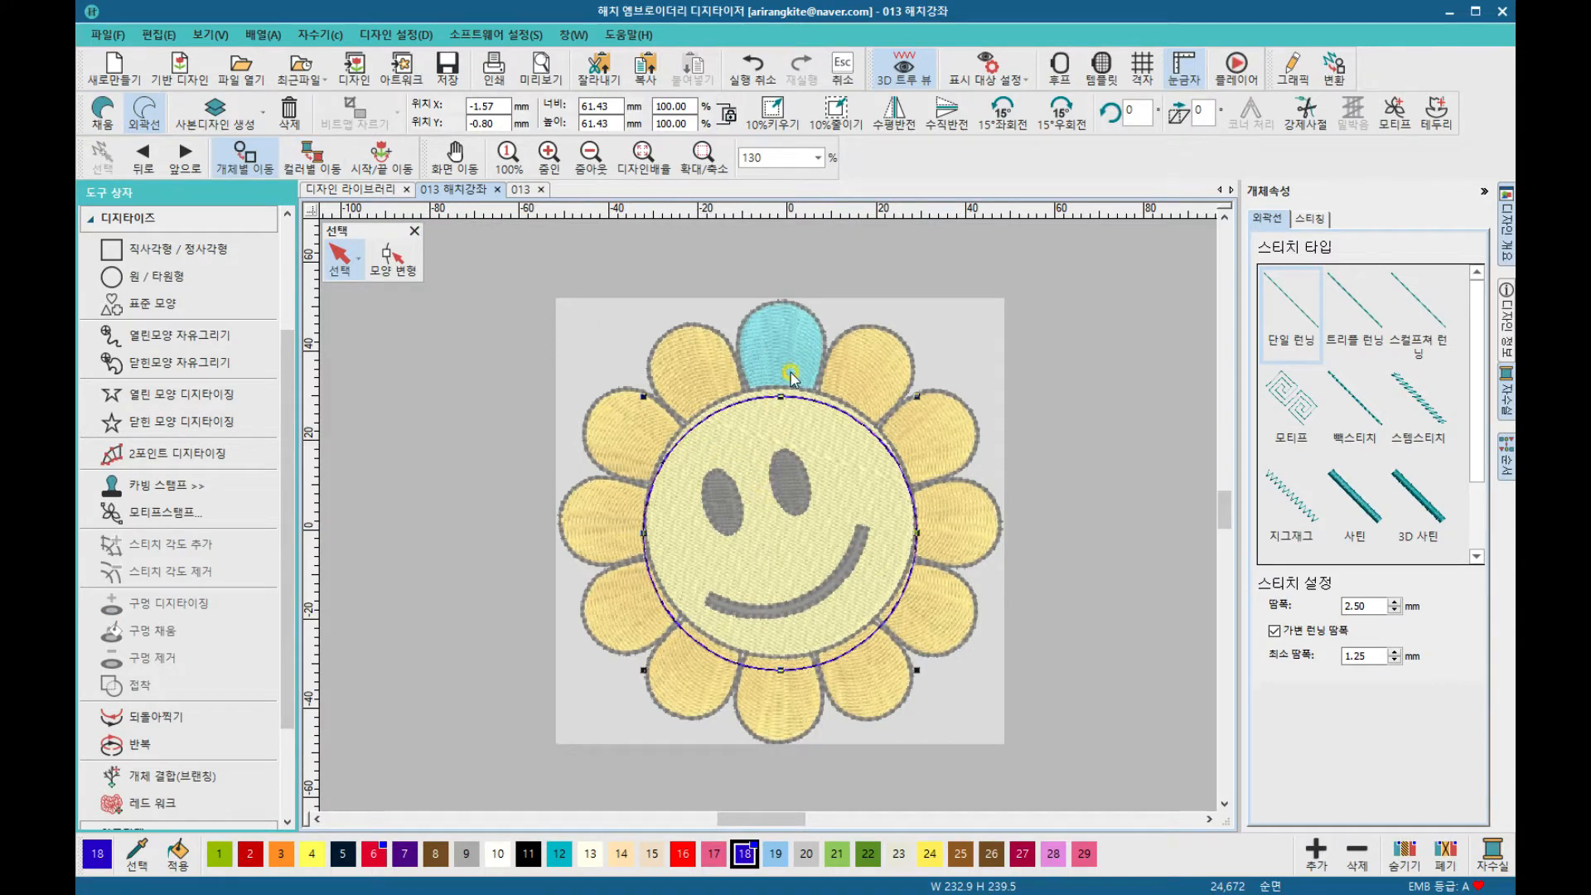
Step: Nudge the artwork up about 0.6 mm and move the circle outline up about 2.2 mm onto the face's edge
{"action": "left_click", "coordinate": [777, 502]}
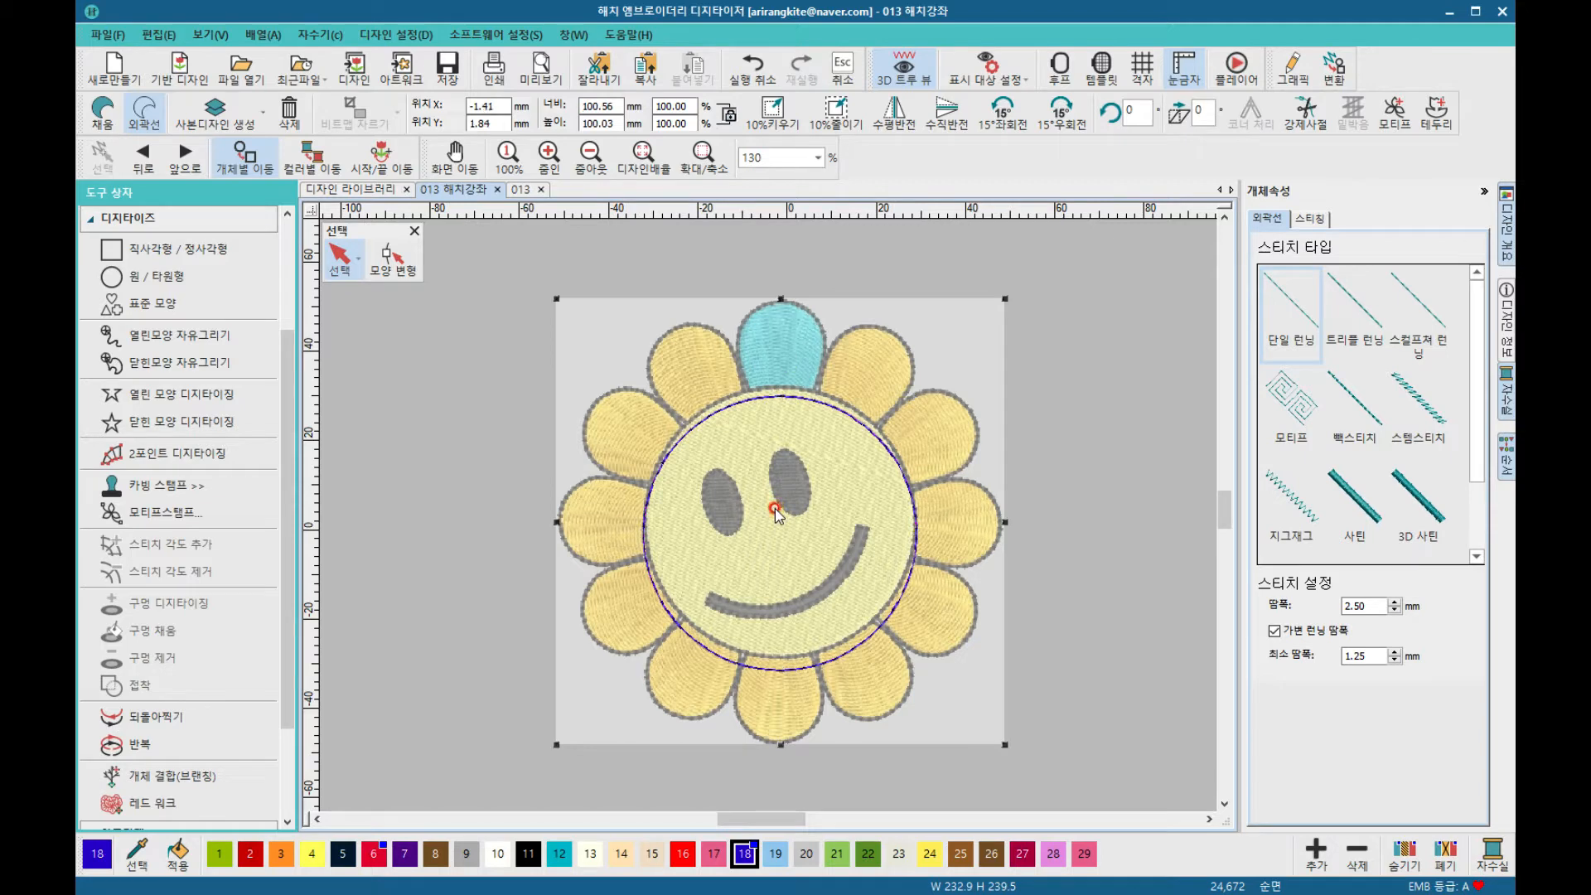
{"action": "left_click_drag", "start_coordinate": [774, 495], "coordinate": [773, 507]}
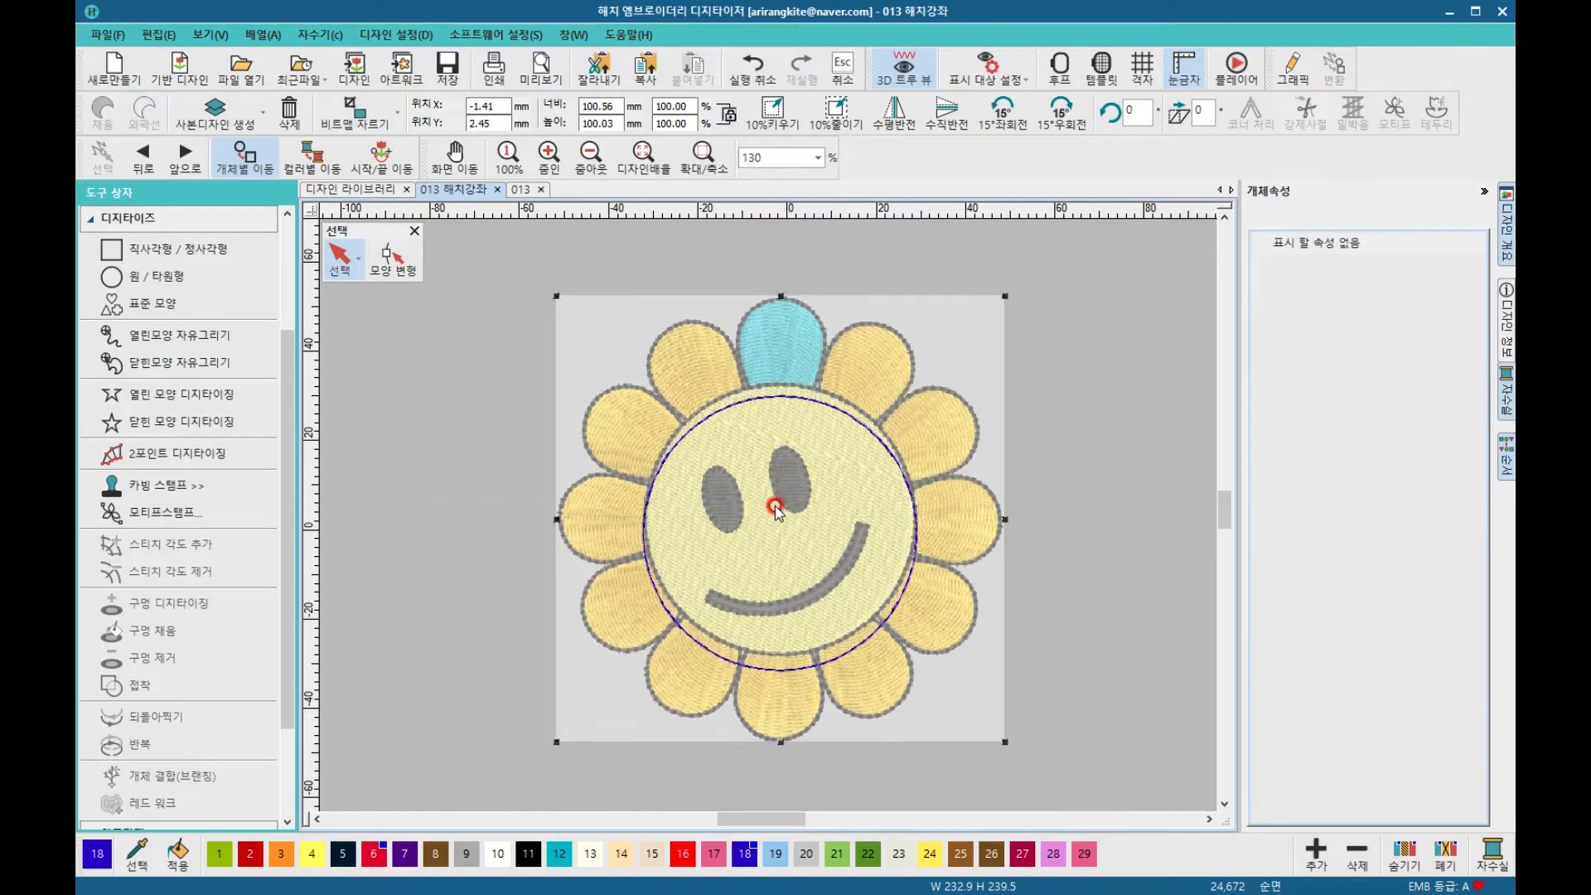
{"action": "left_click", "coordinate": [776, 401]}
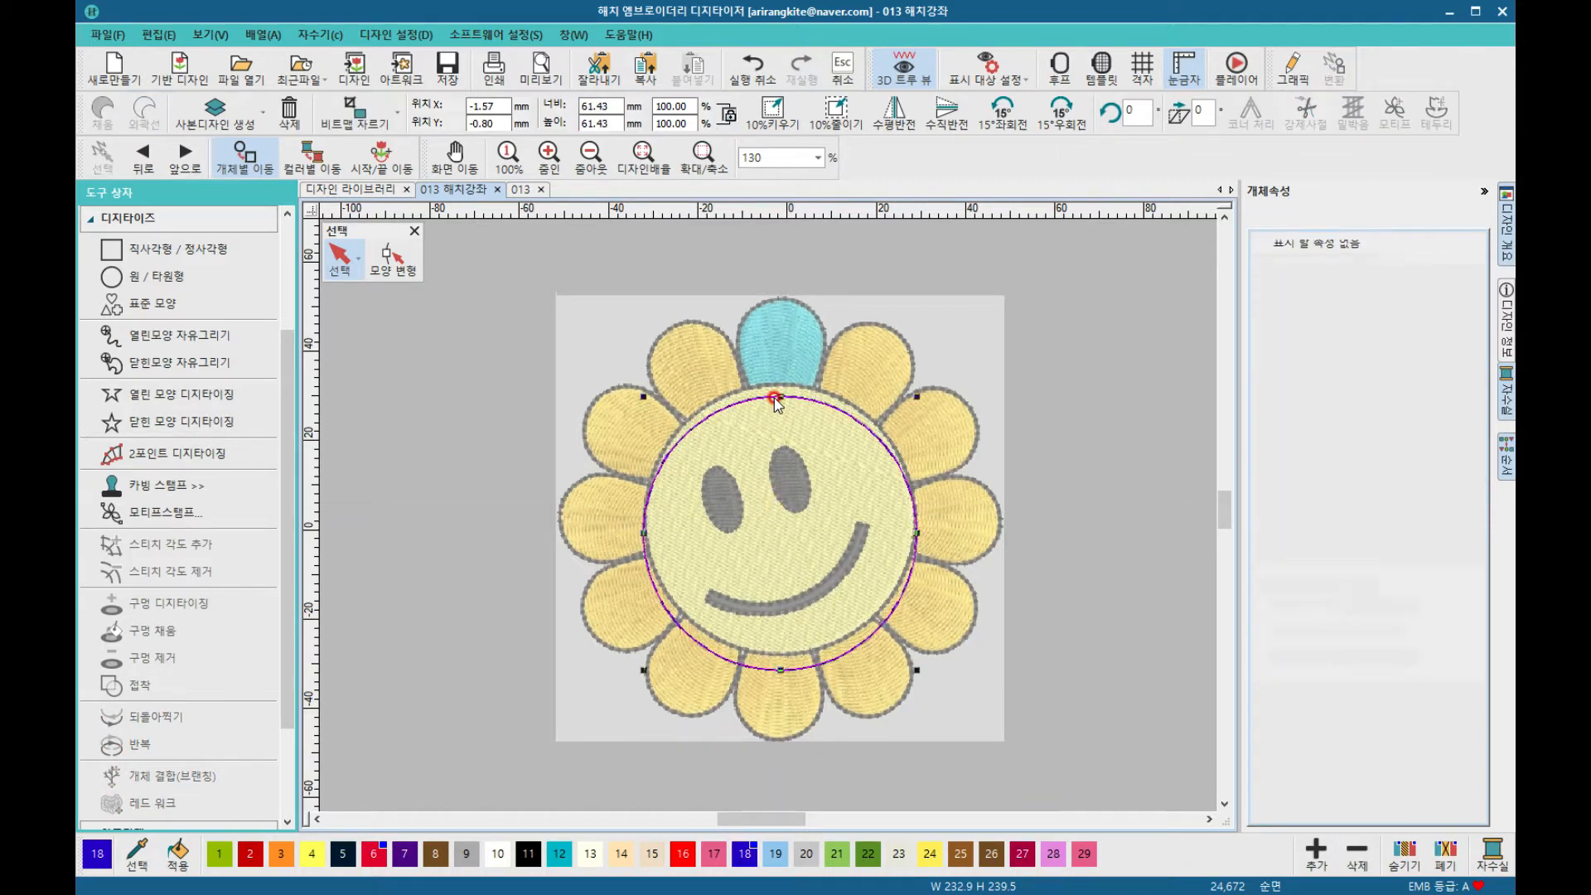
{"action": "left_click", "coordinate": [770, 507]}
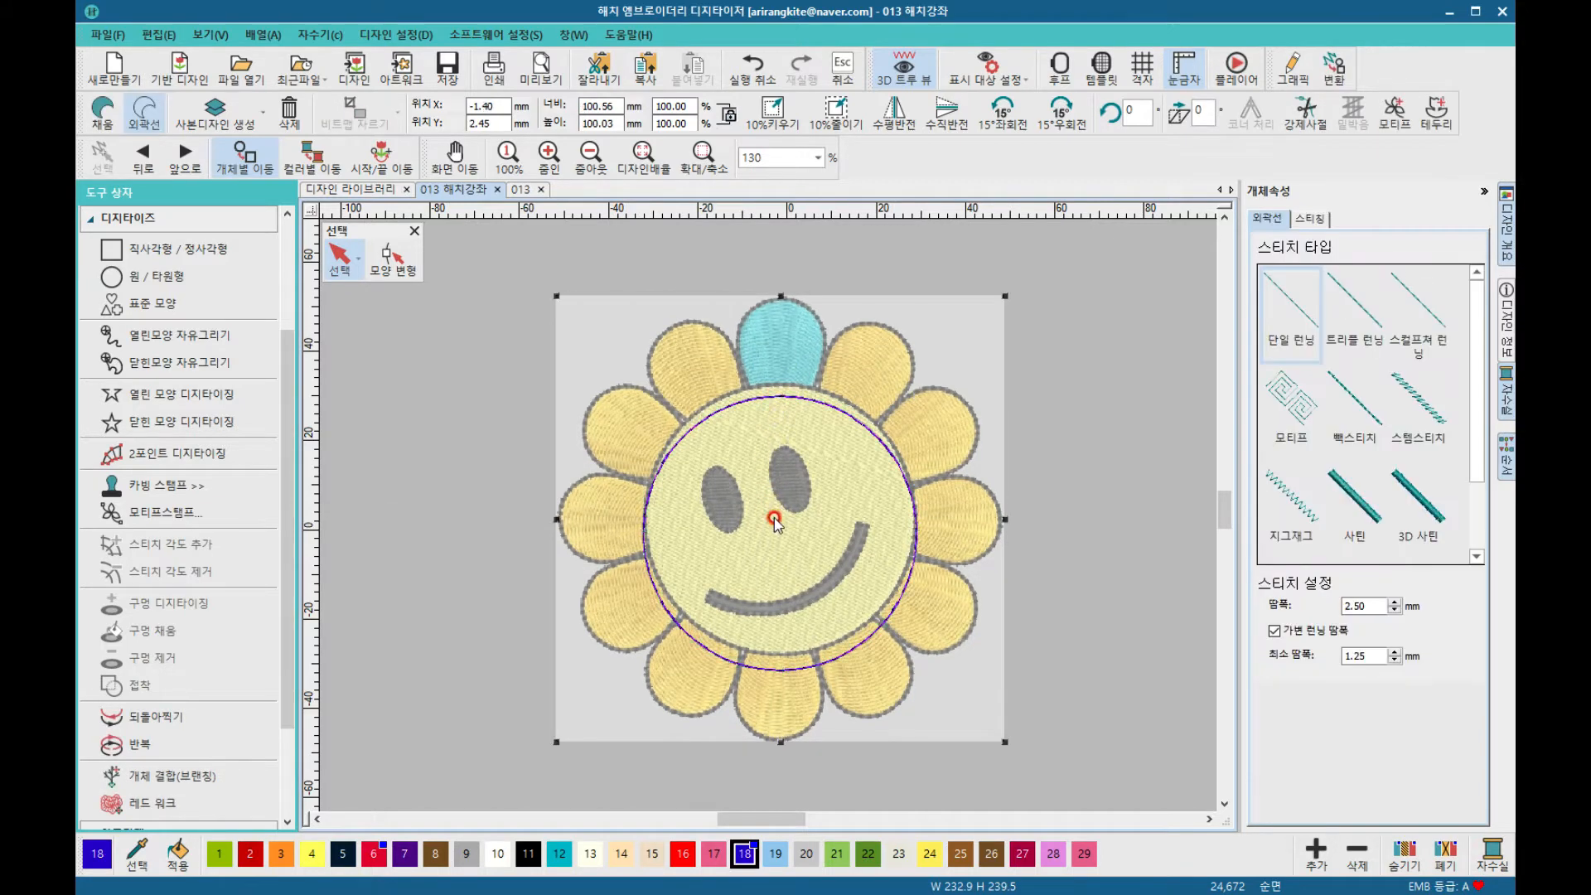
{"action": "left_click", "coordinate": [791, 399]}
{"action": "left_click_drag", "start_coordinate": [799, 401], "coordinate": [803, 398]}
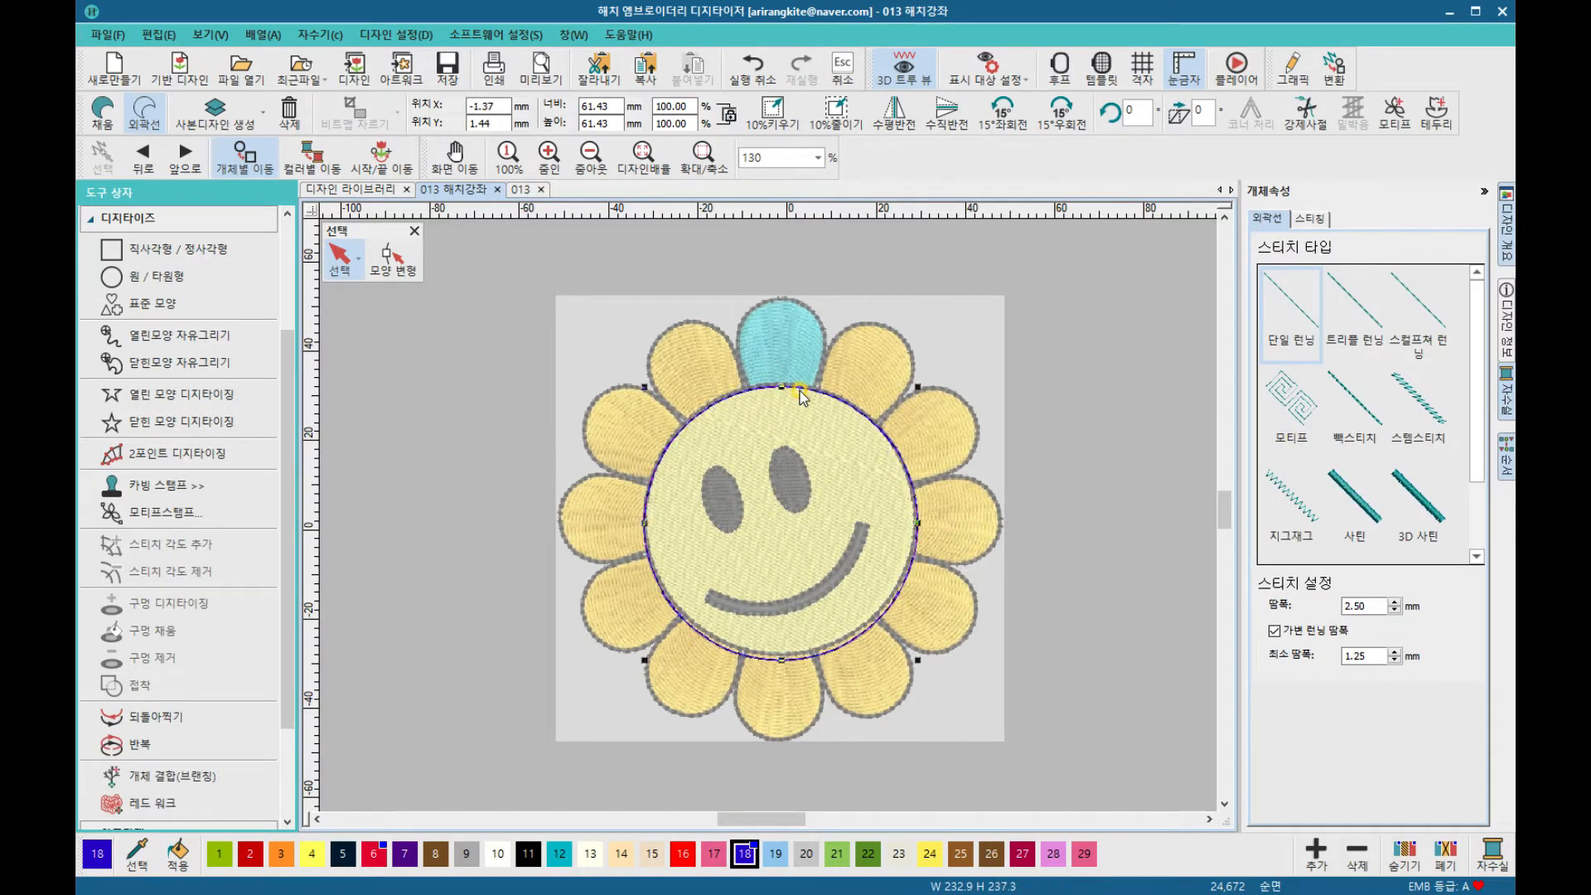
Step: Scale the circle outline proportionally to about 60.4 mm so it fits the artwork's face, and deselect it
{"action": "left_click", "coordinate": [796, 387]}
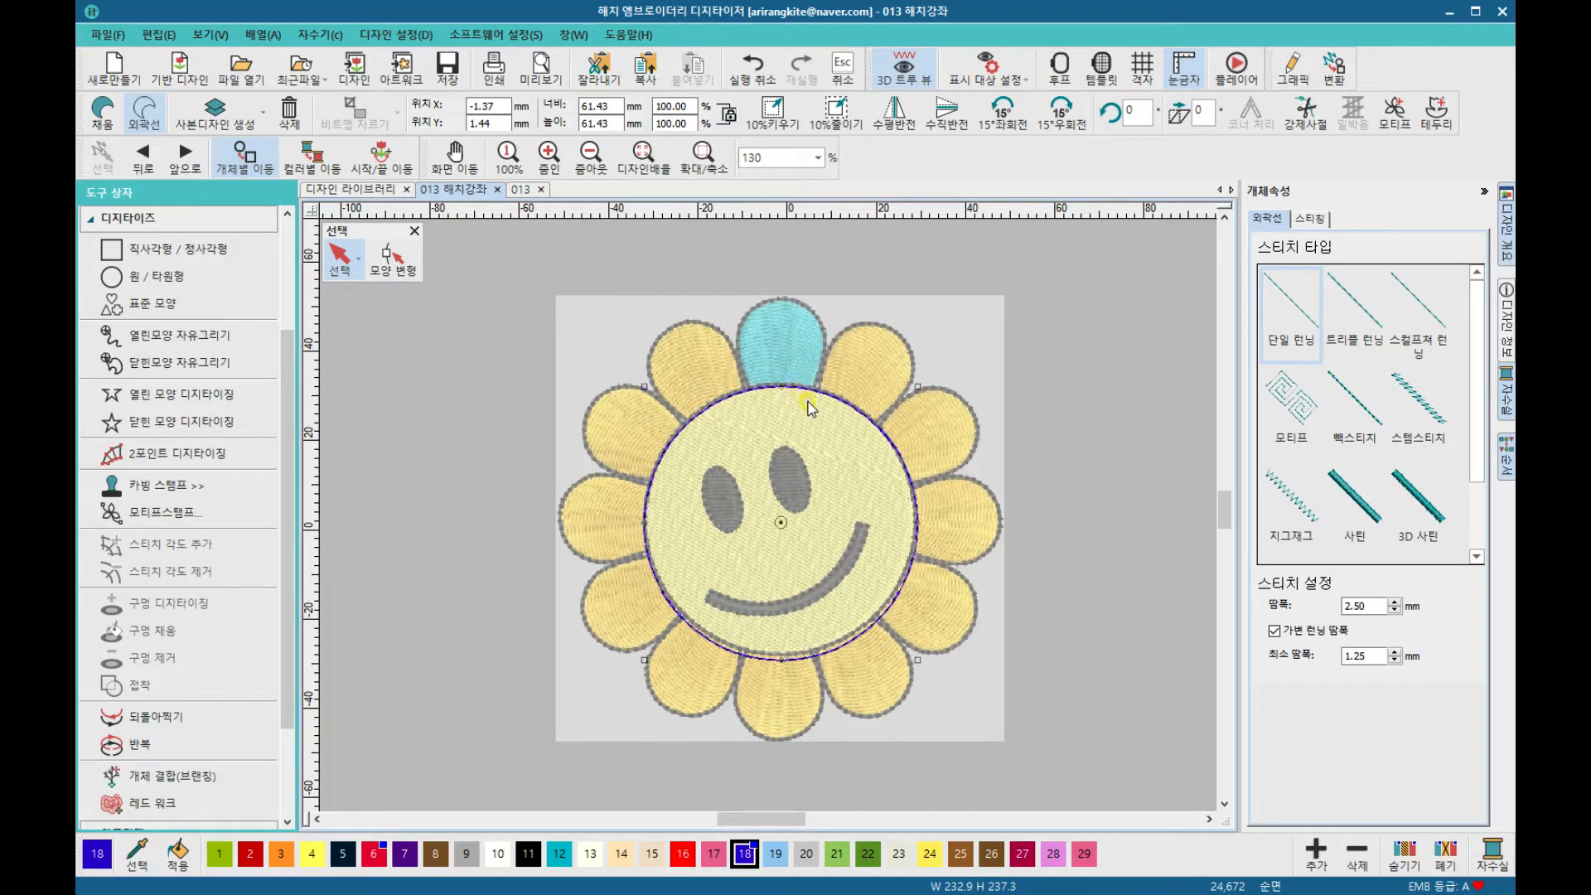
{"action": "left_click", "coordinate": [896, 590]}
{"action": "left_click", "coordinate": [889, 575]}
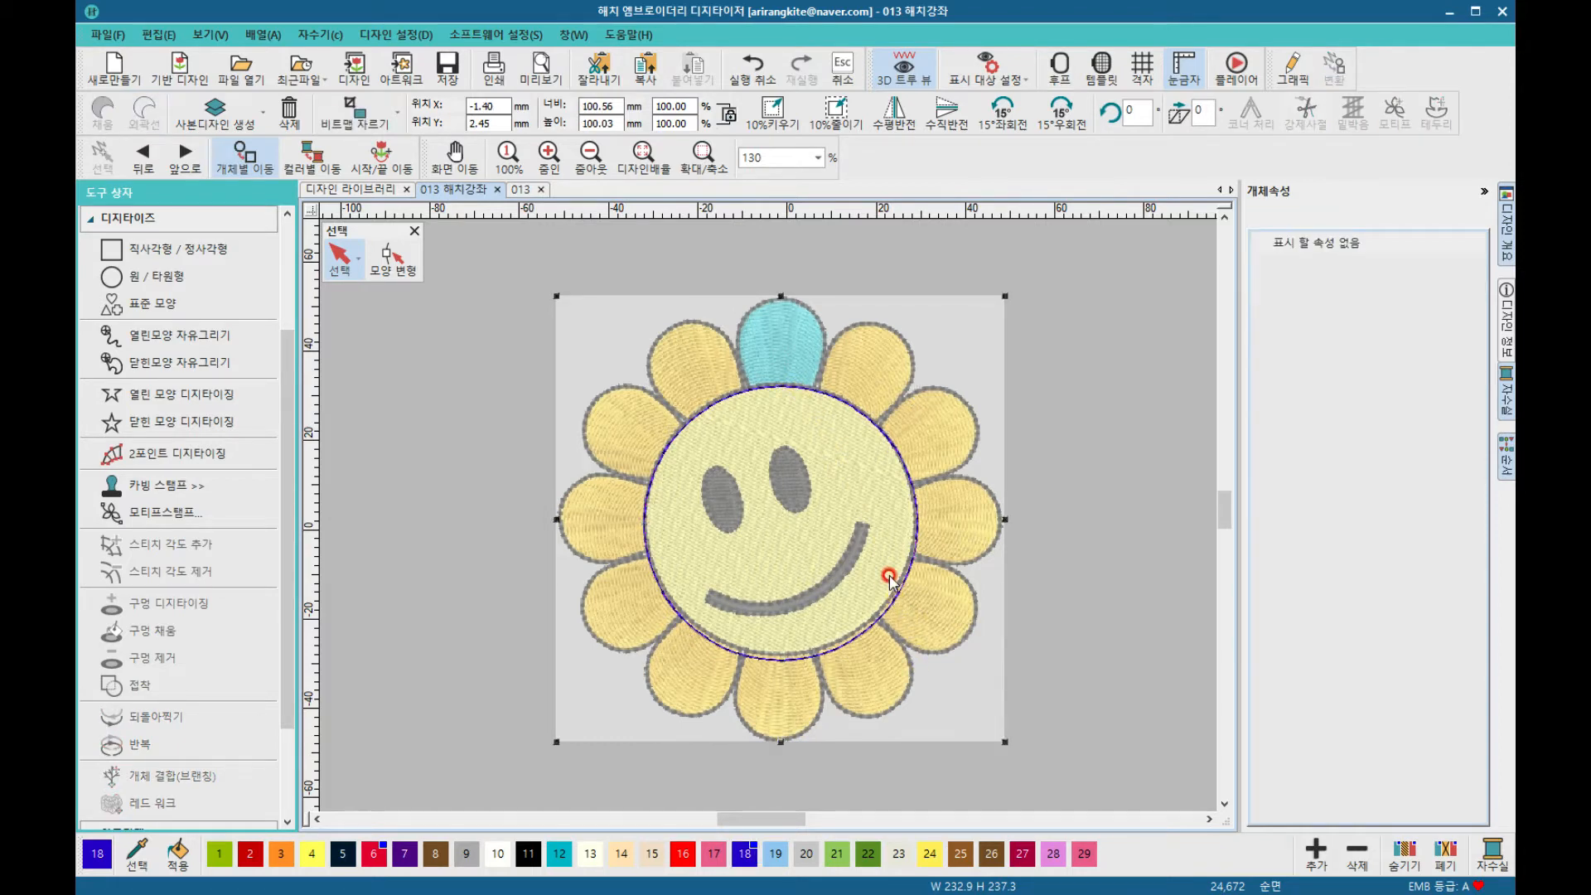
{"action": "left_click", "coordinate": [872, 421]}
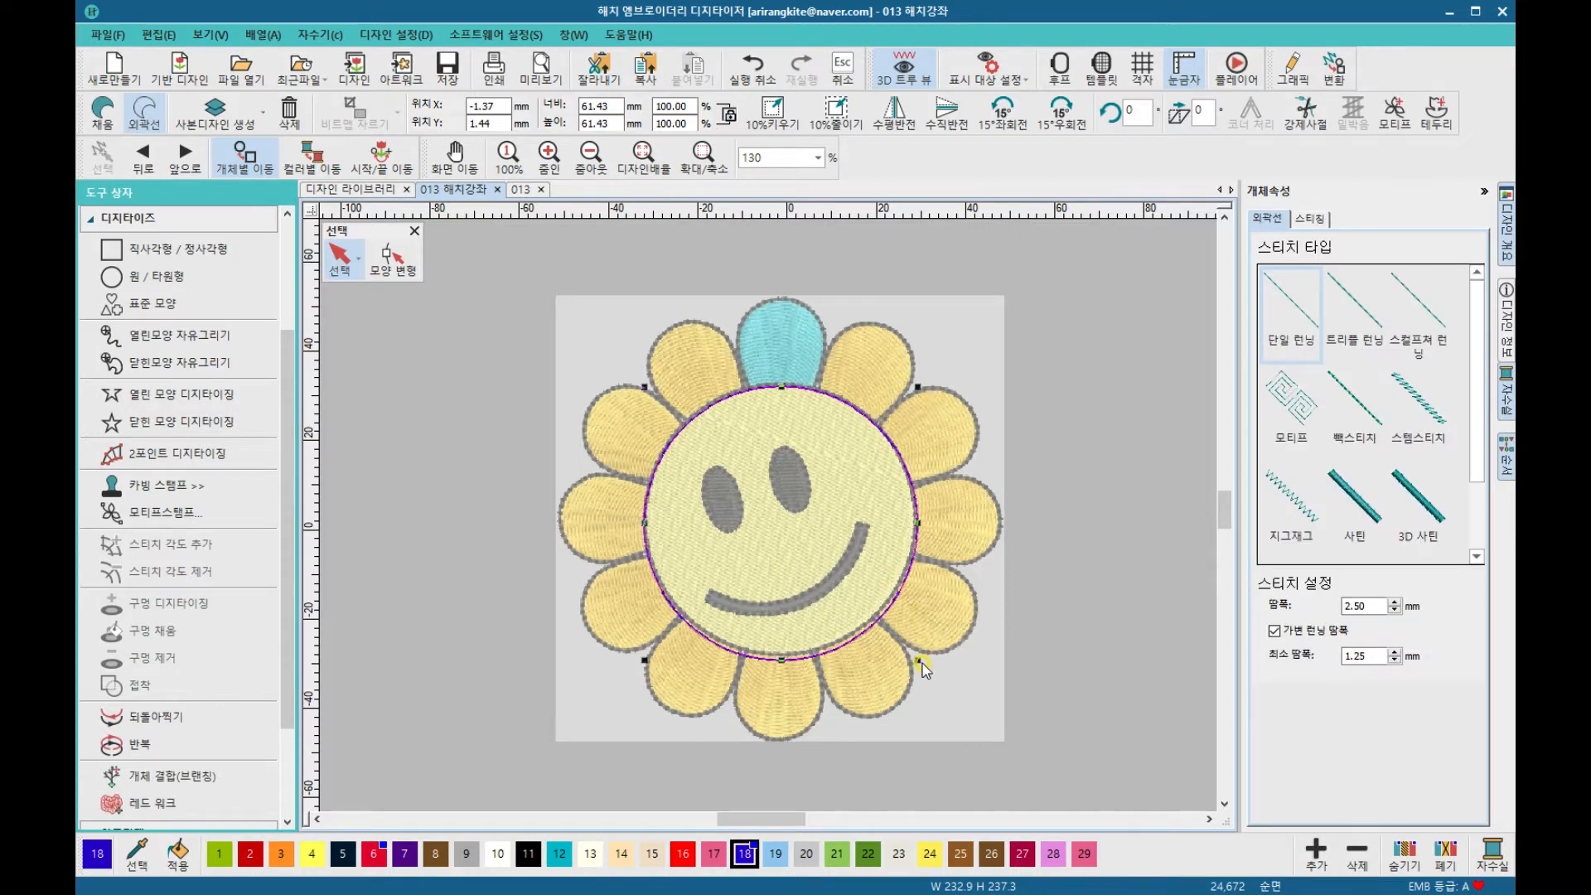
{"action": "left_click_drag", "start_coordinate": [917, 659], "coordinate": [920, 661]}
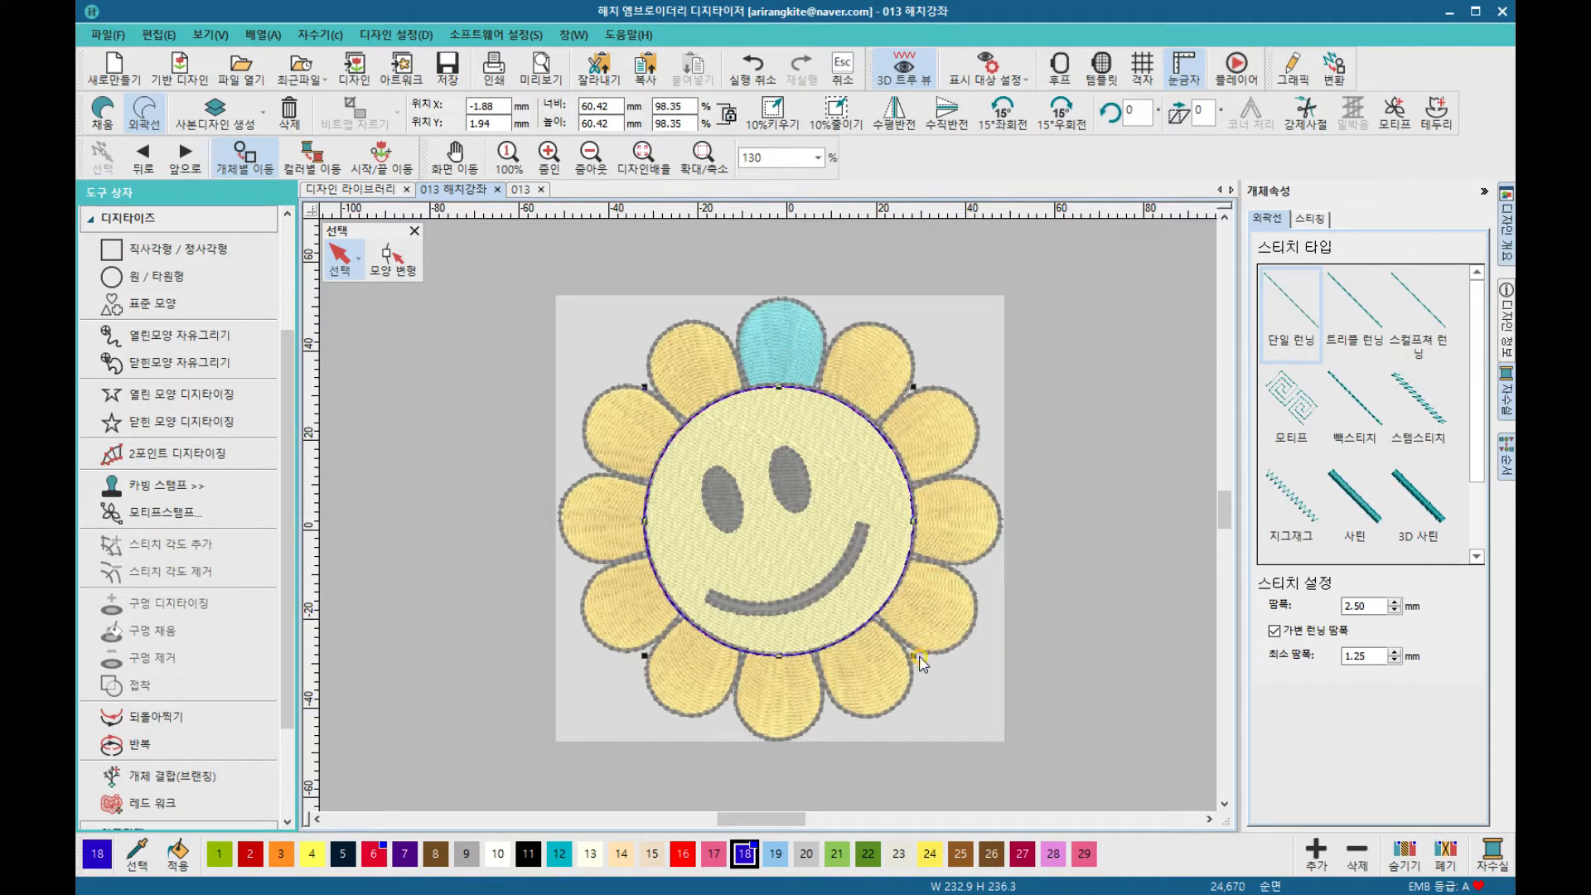
{"action": "left_click", "coordinate": [398, 417]}
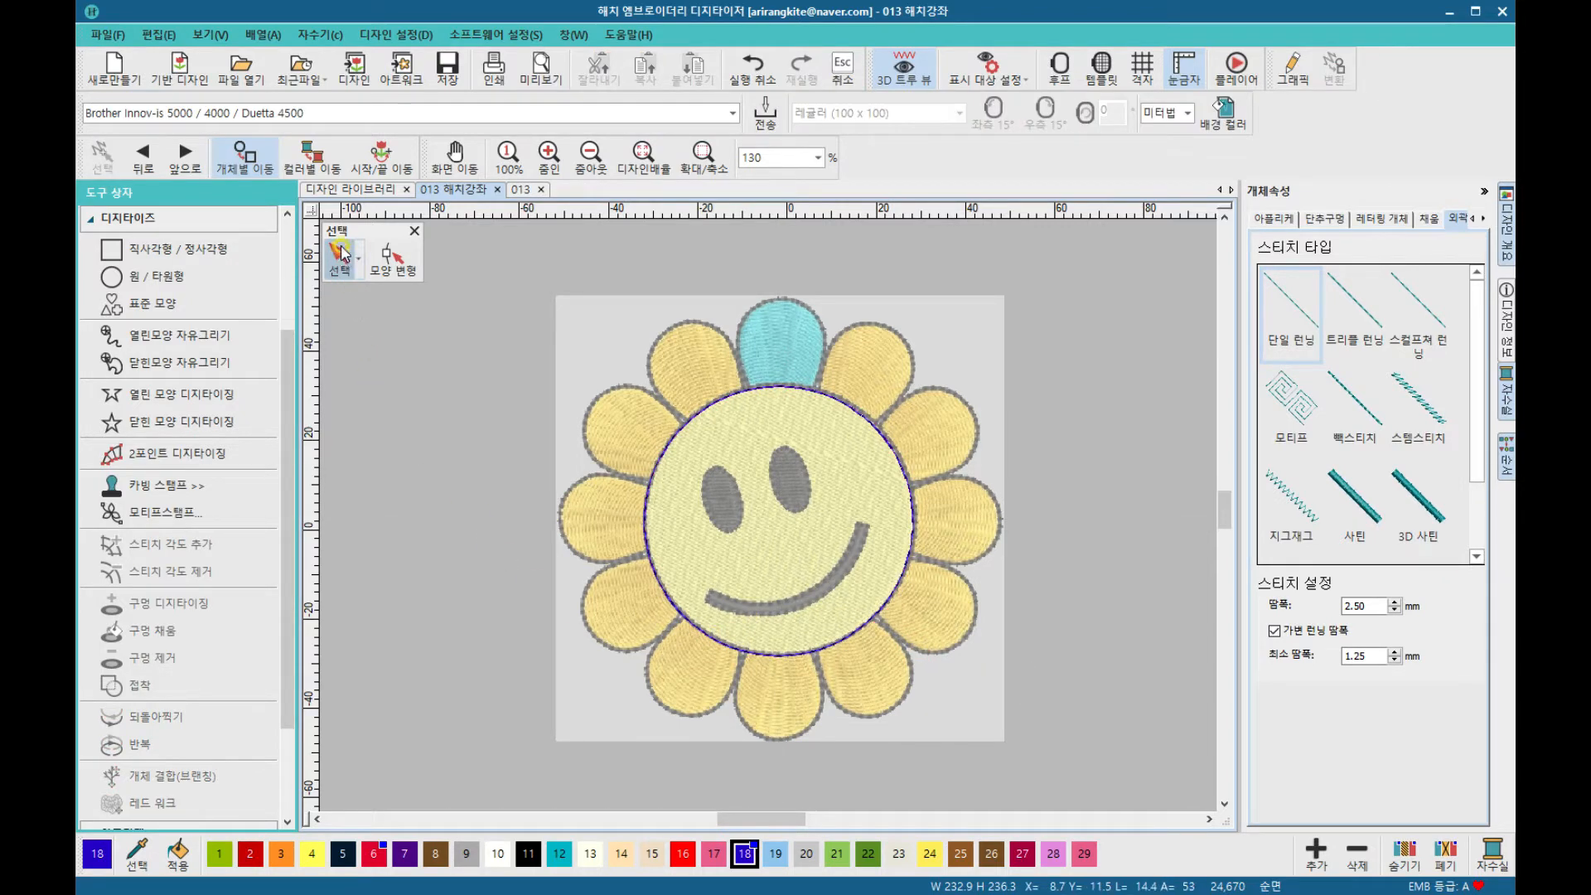
Step: Digitize an ellipse outline about 13.1 mm wide and 8.6 mm high, centred on the face's left eye
{"action": "left_click", "coordinate": [171, 248]}
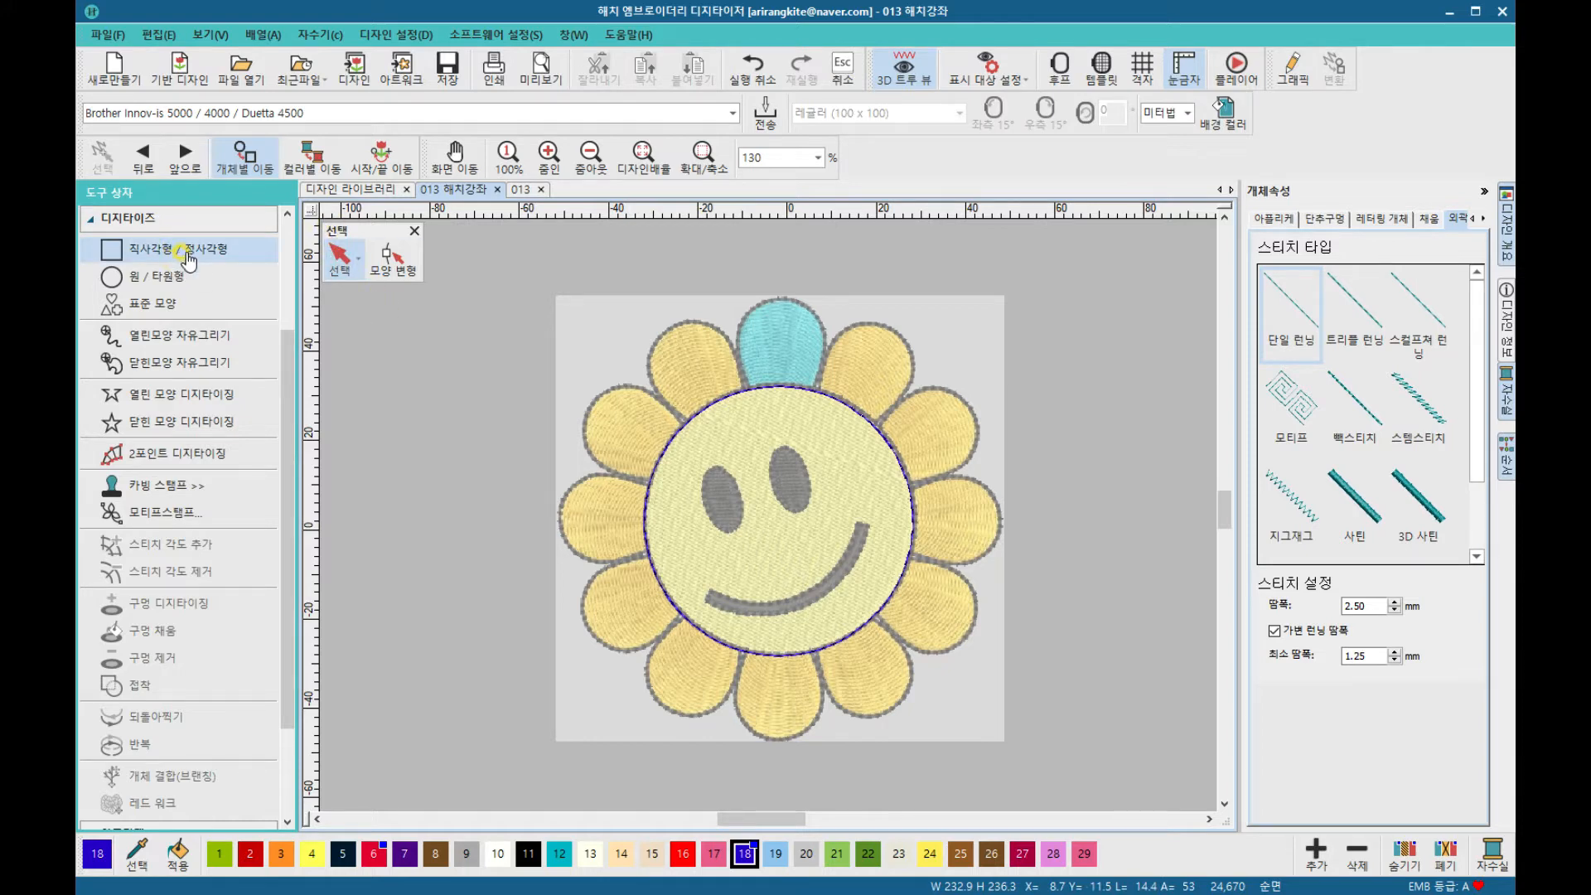
{"action": "left_click", "coordinate": [753, 382]}
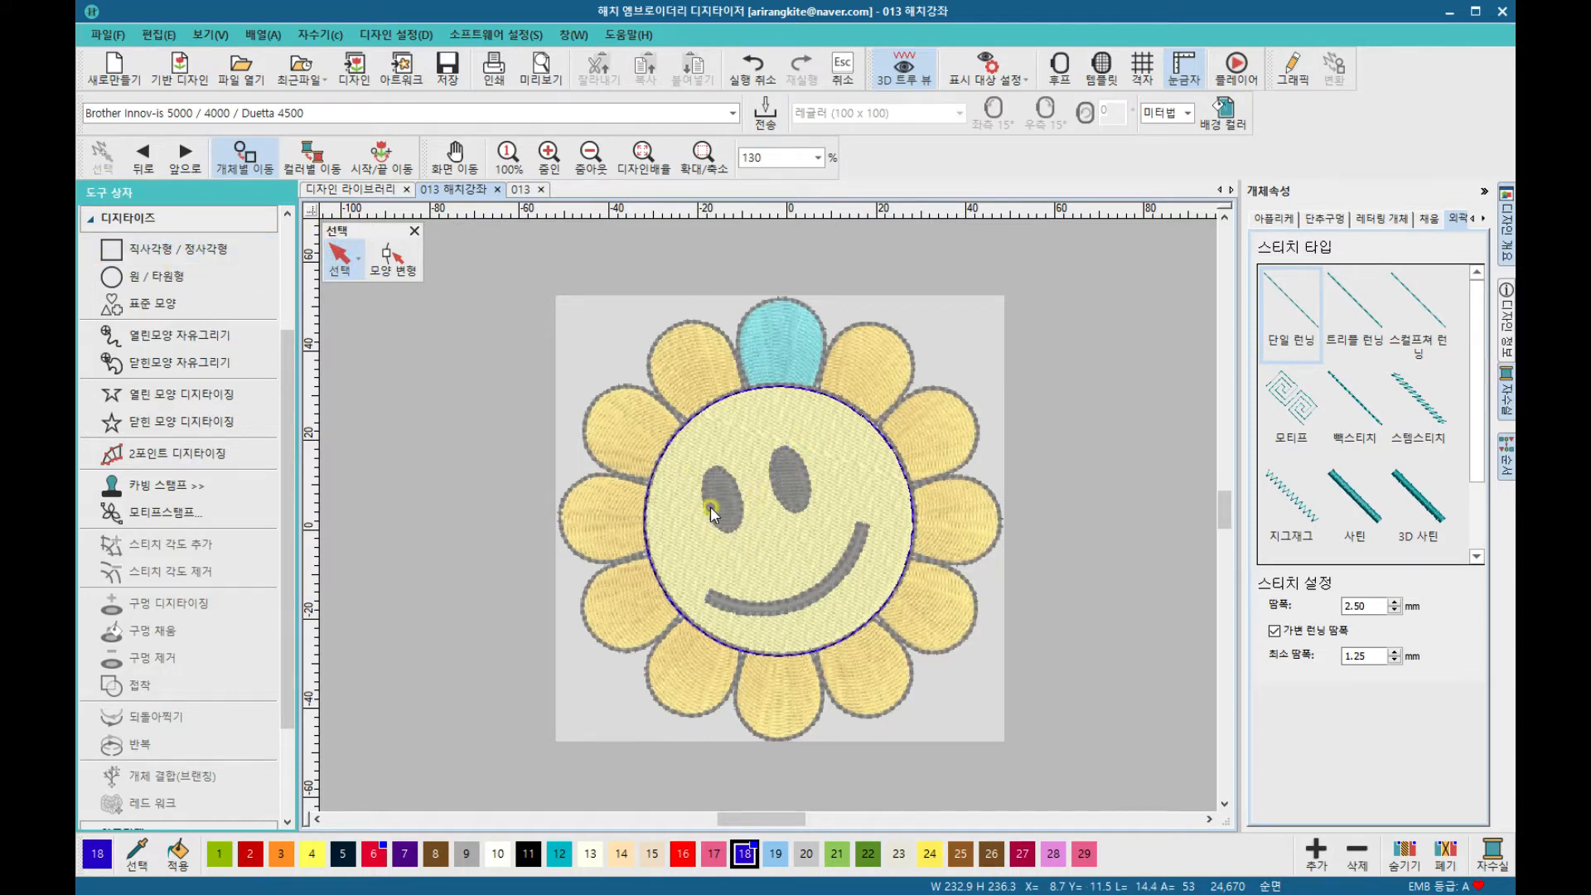
{"action": "left_click", "coordinate": [159, 282]}
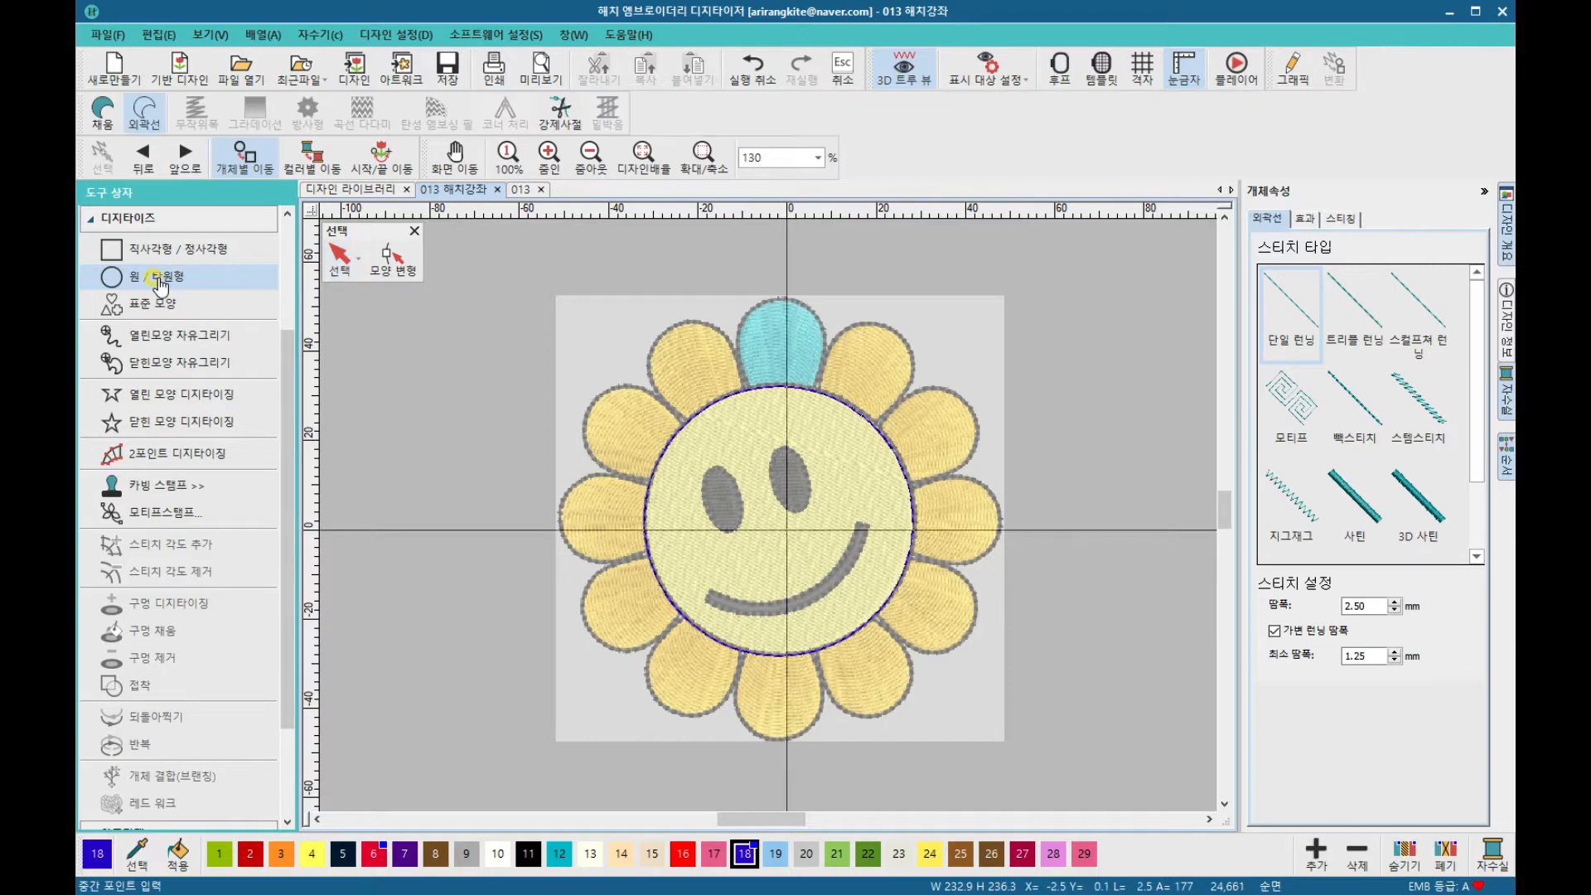
{"action": "left_click", "coordinate": [723, 499]}
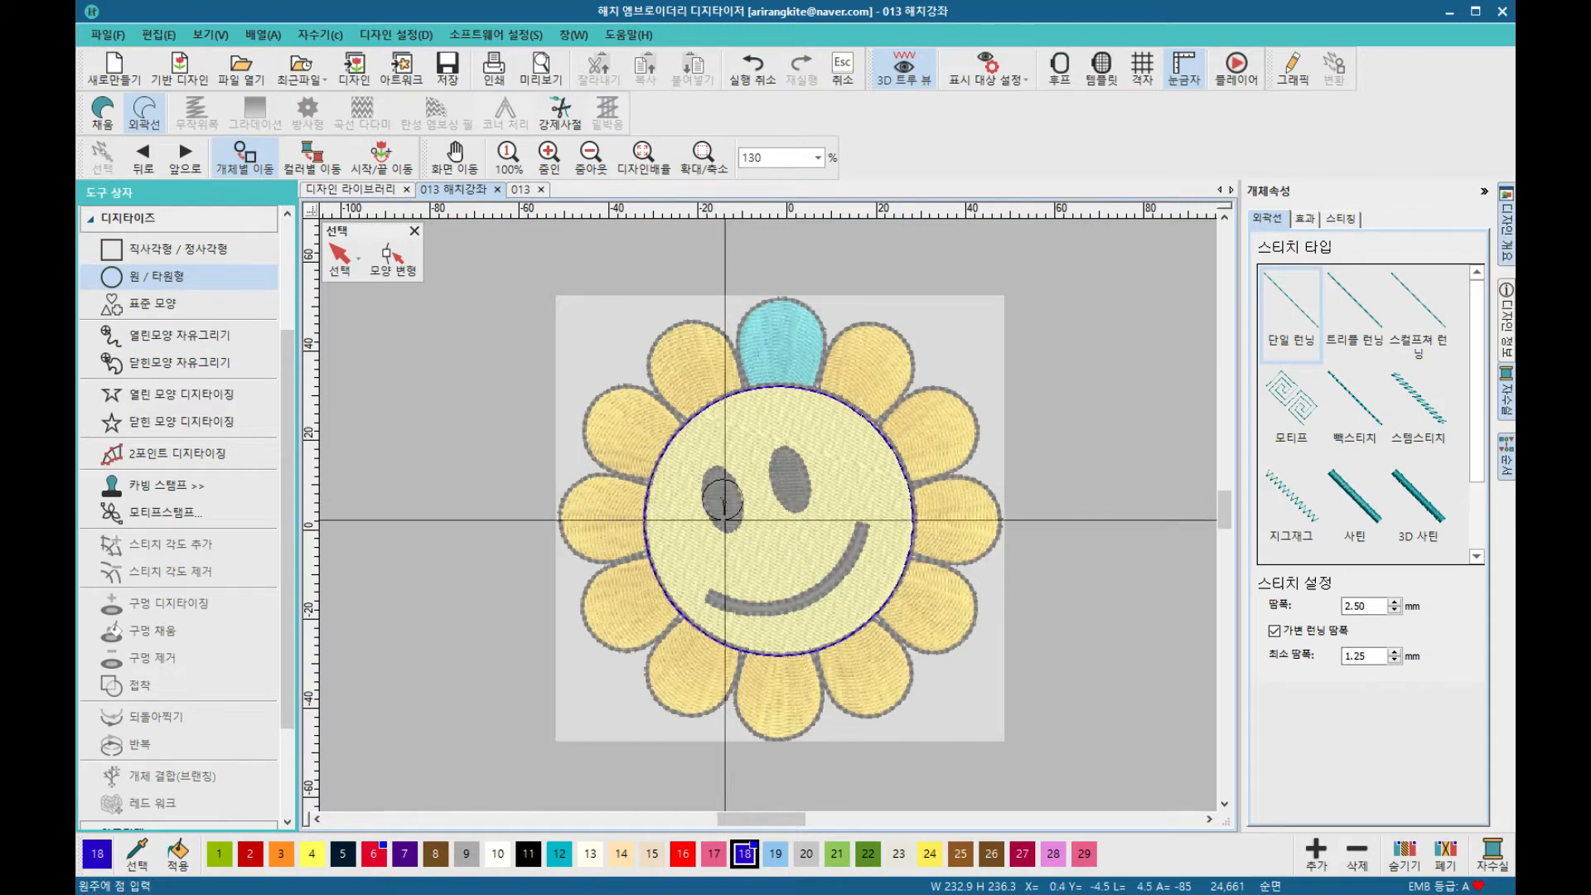
{"action": "left_click", "coordinate": [725, 520]}
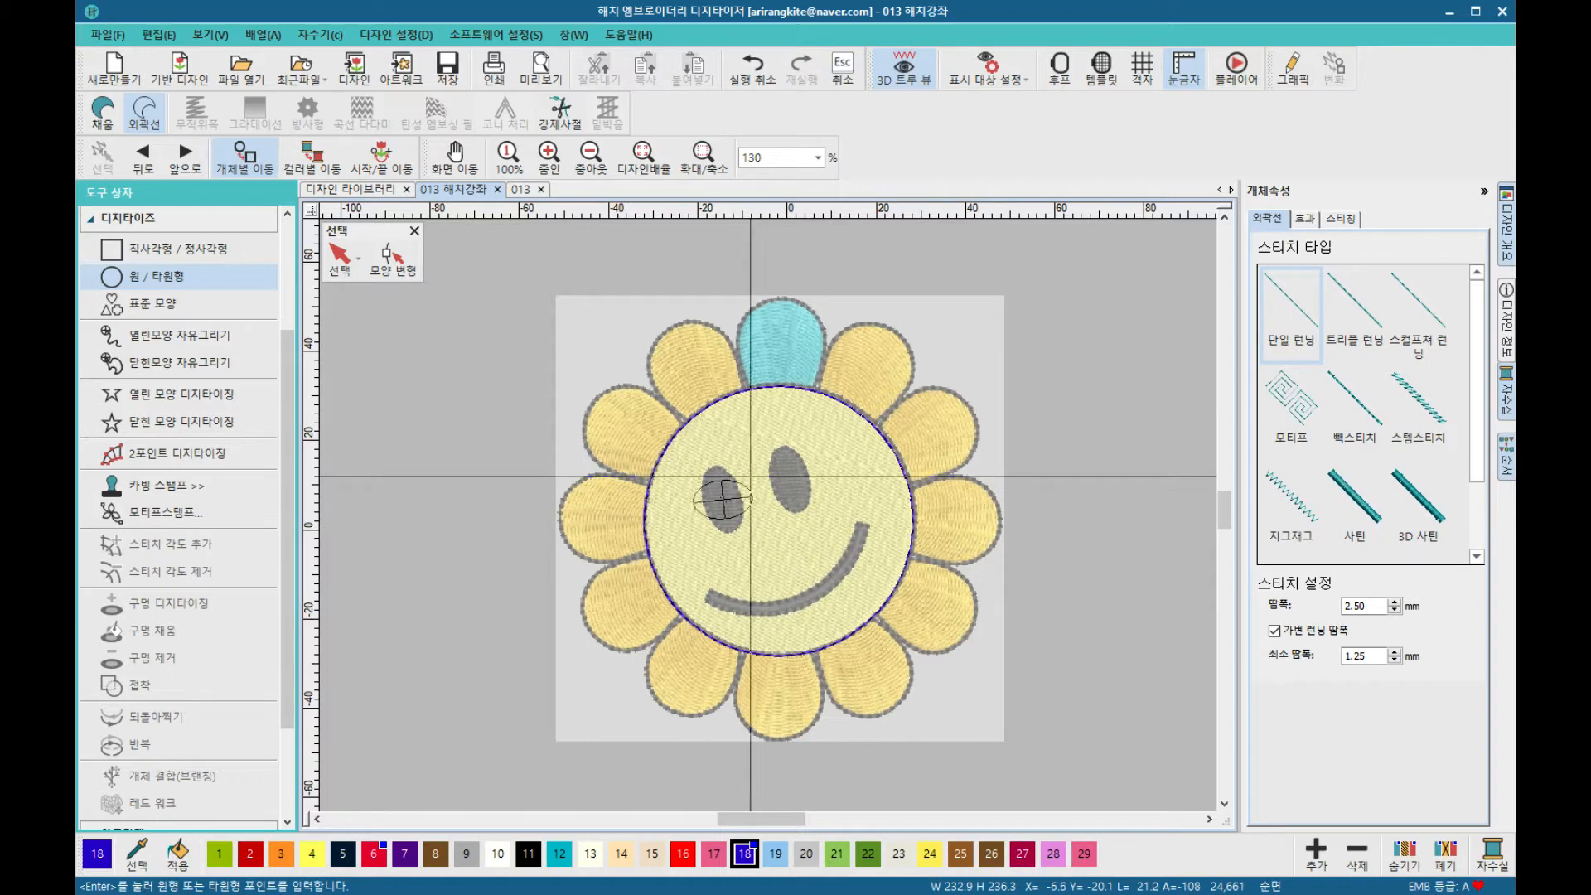
{"action": "left_click", "coordinate": [750, 476]}
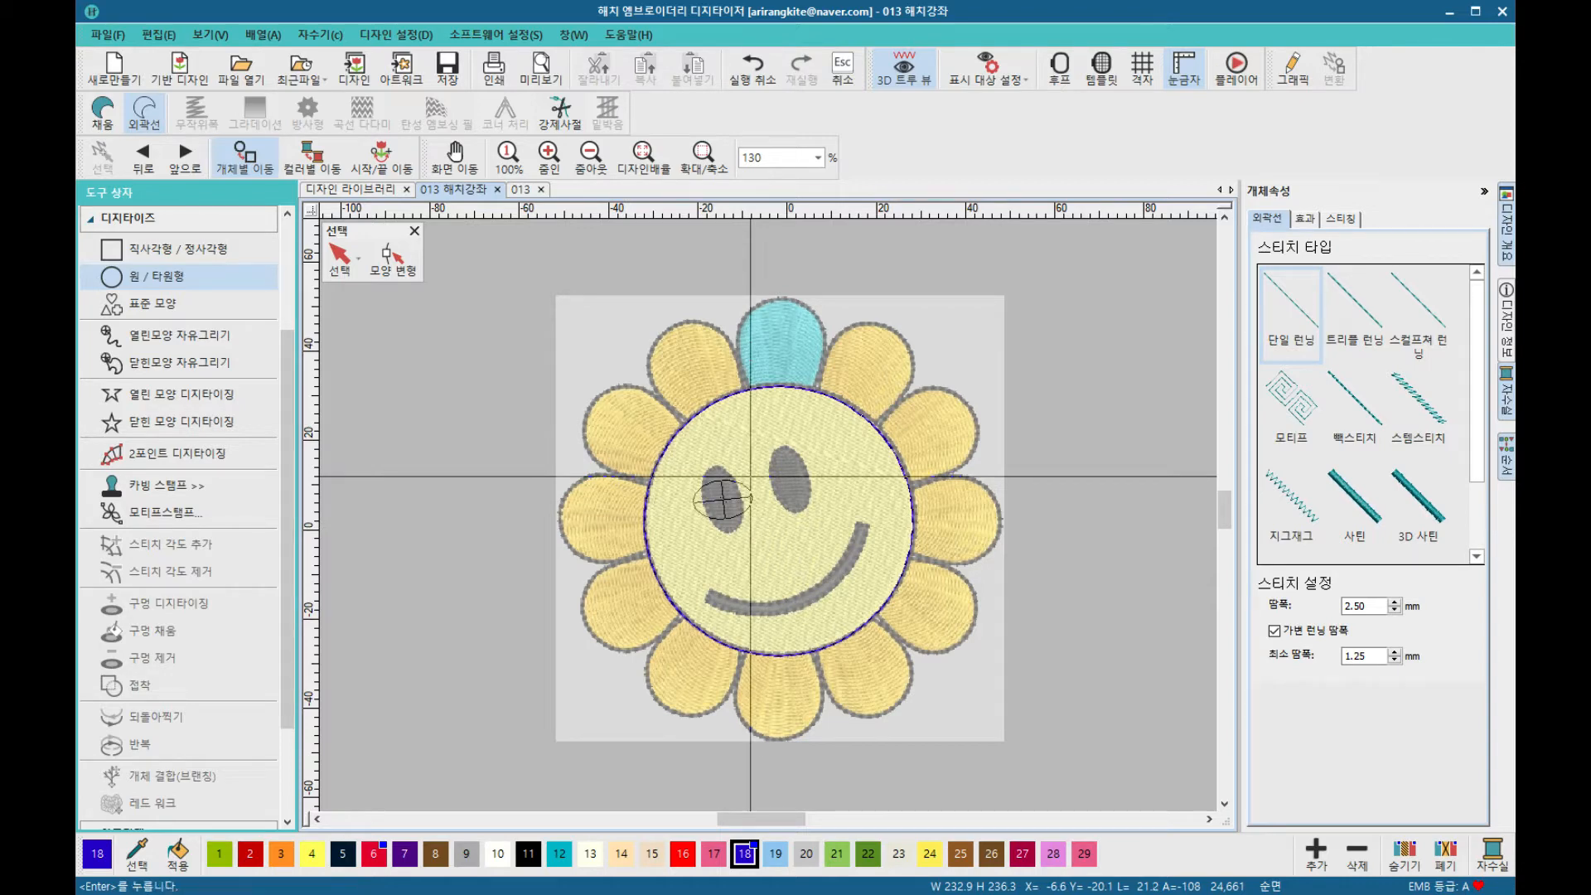
{"action": "key", "text": "Return"}
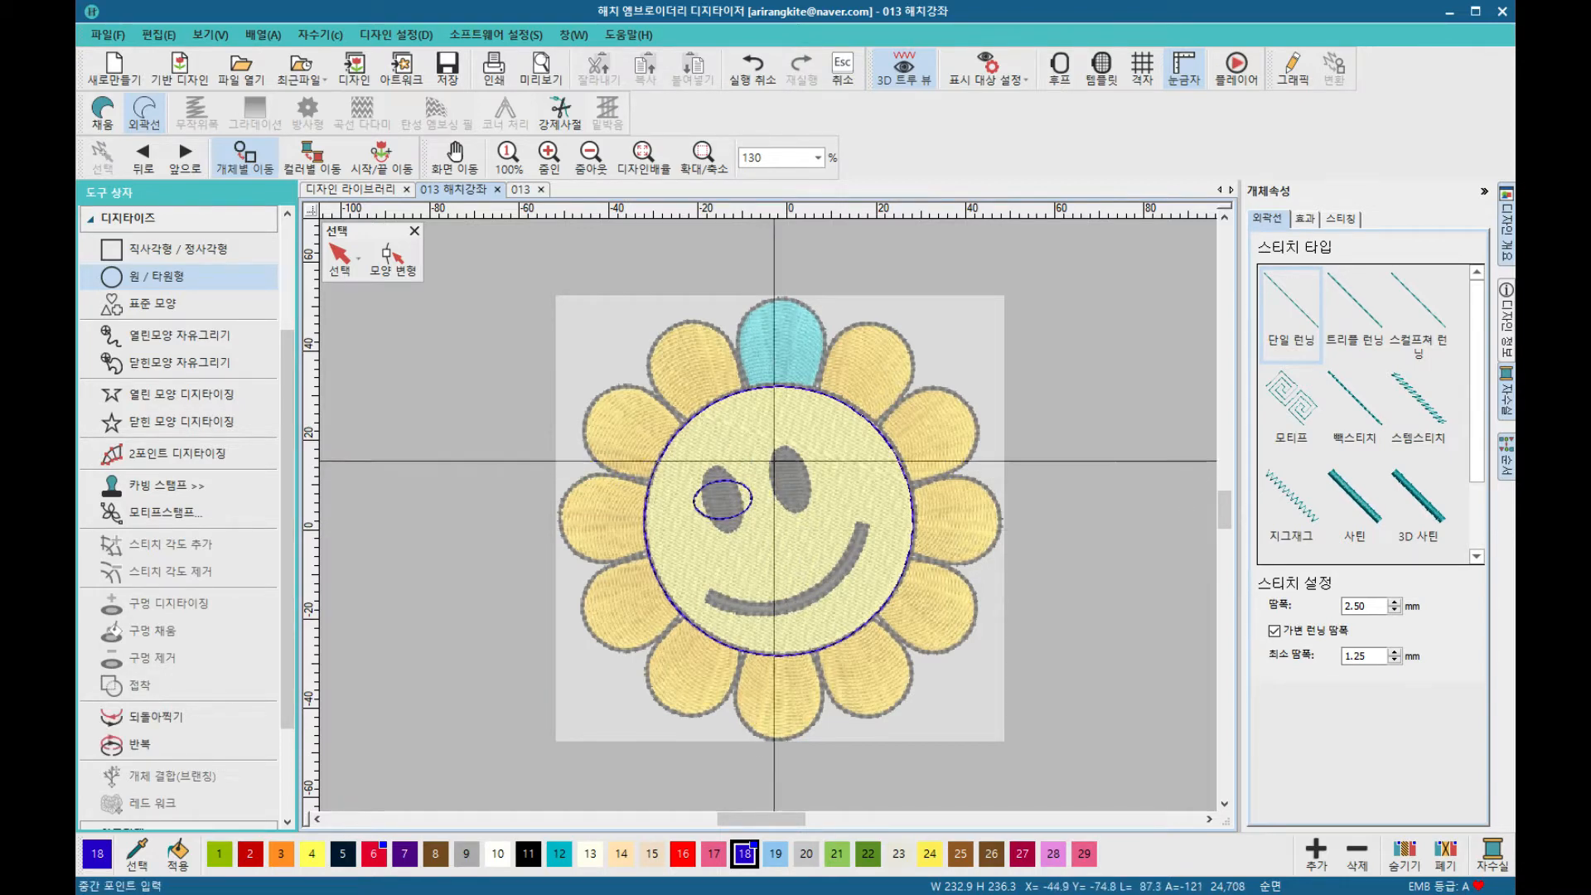
Step: Convert the eye ellipse to a 다다미 (tatami) fill and rotate it 90° clockwise in 15° increments
{"action": "left_click", "coordinate": [339, 255]}
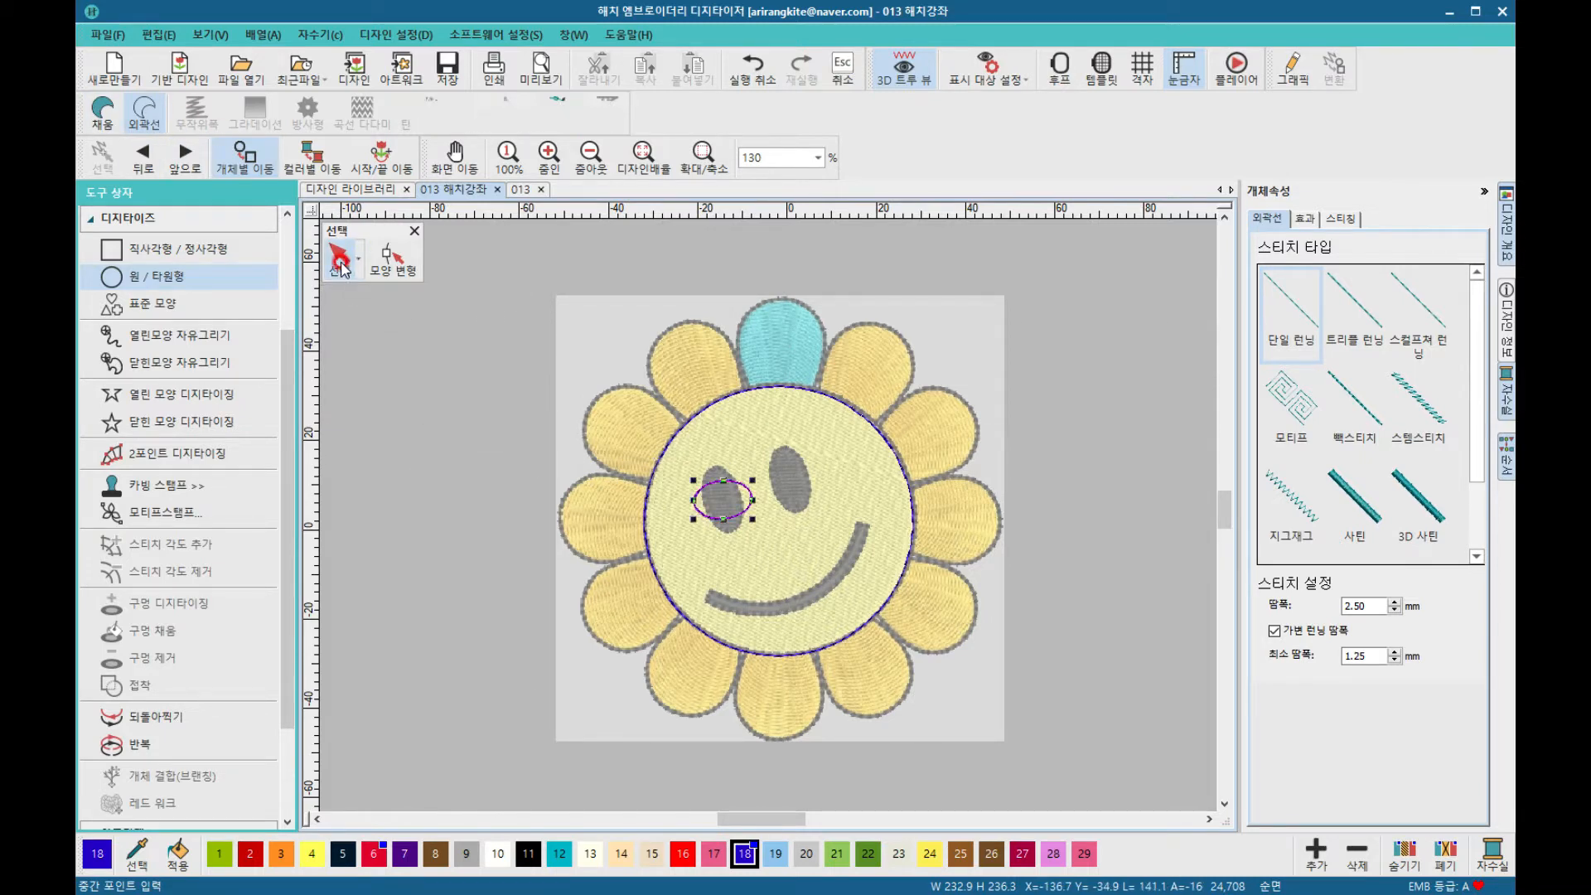
{"action": "left_click", "coordinate": [102, 109]}
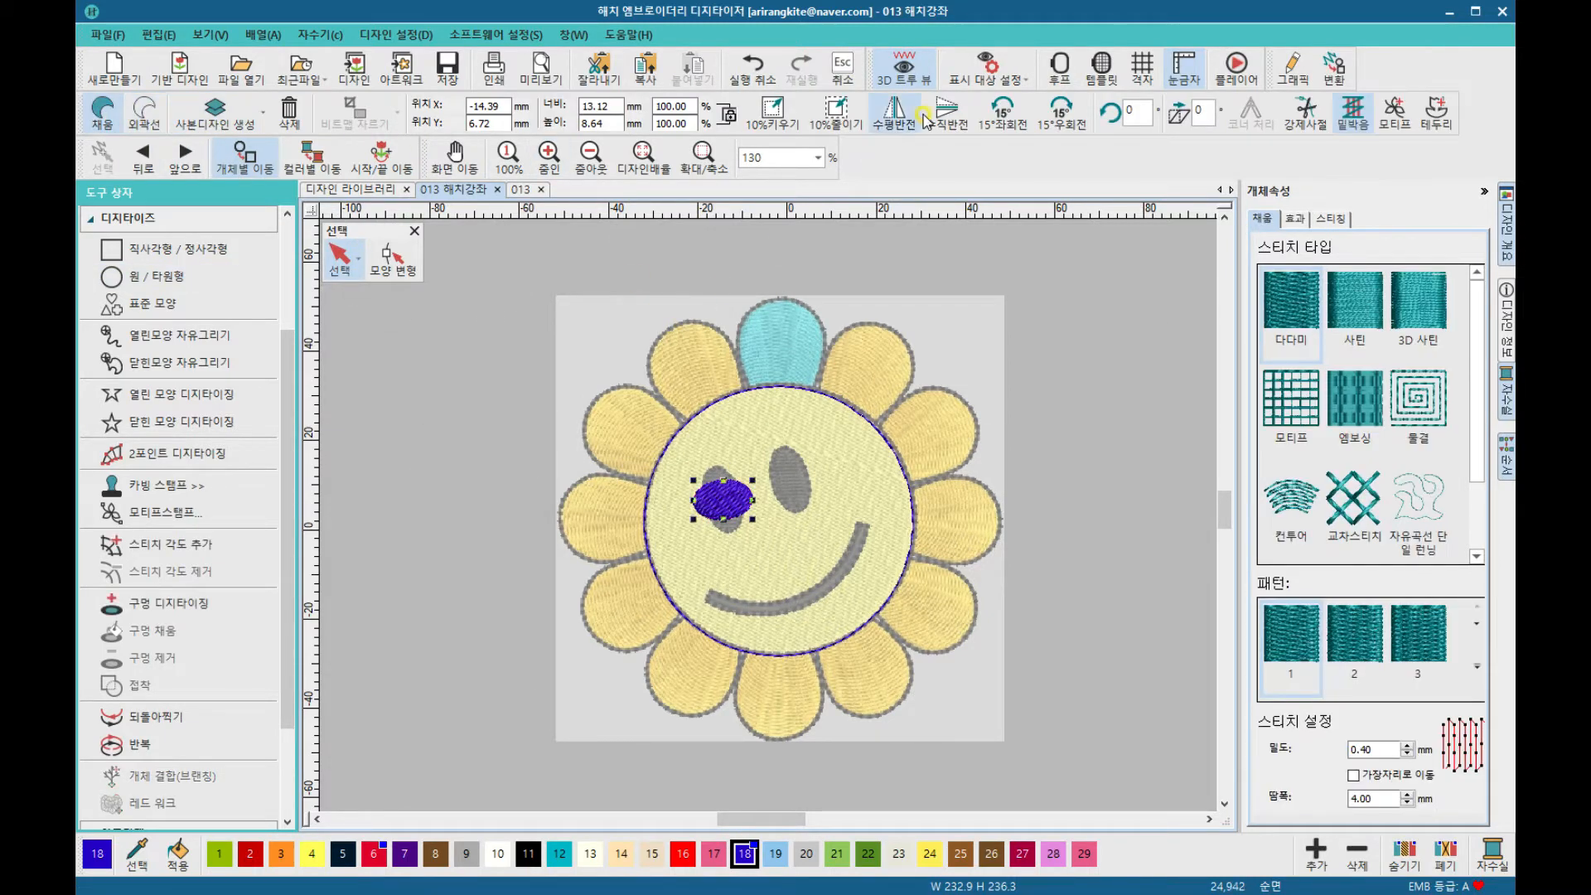
{"action": "left_click", "coordinate": [1062, 120]}
{"action": "left_click", "coordinate": [1061, 120]}
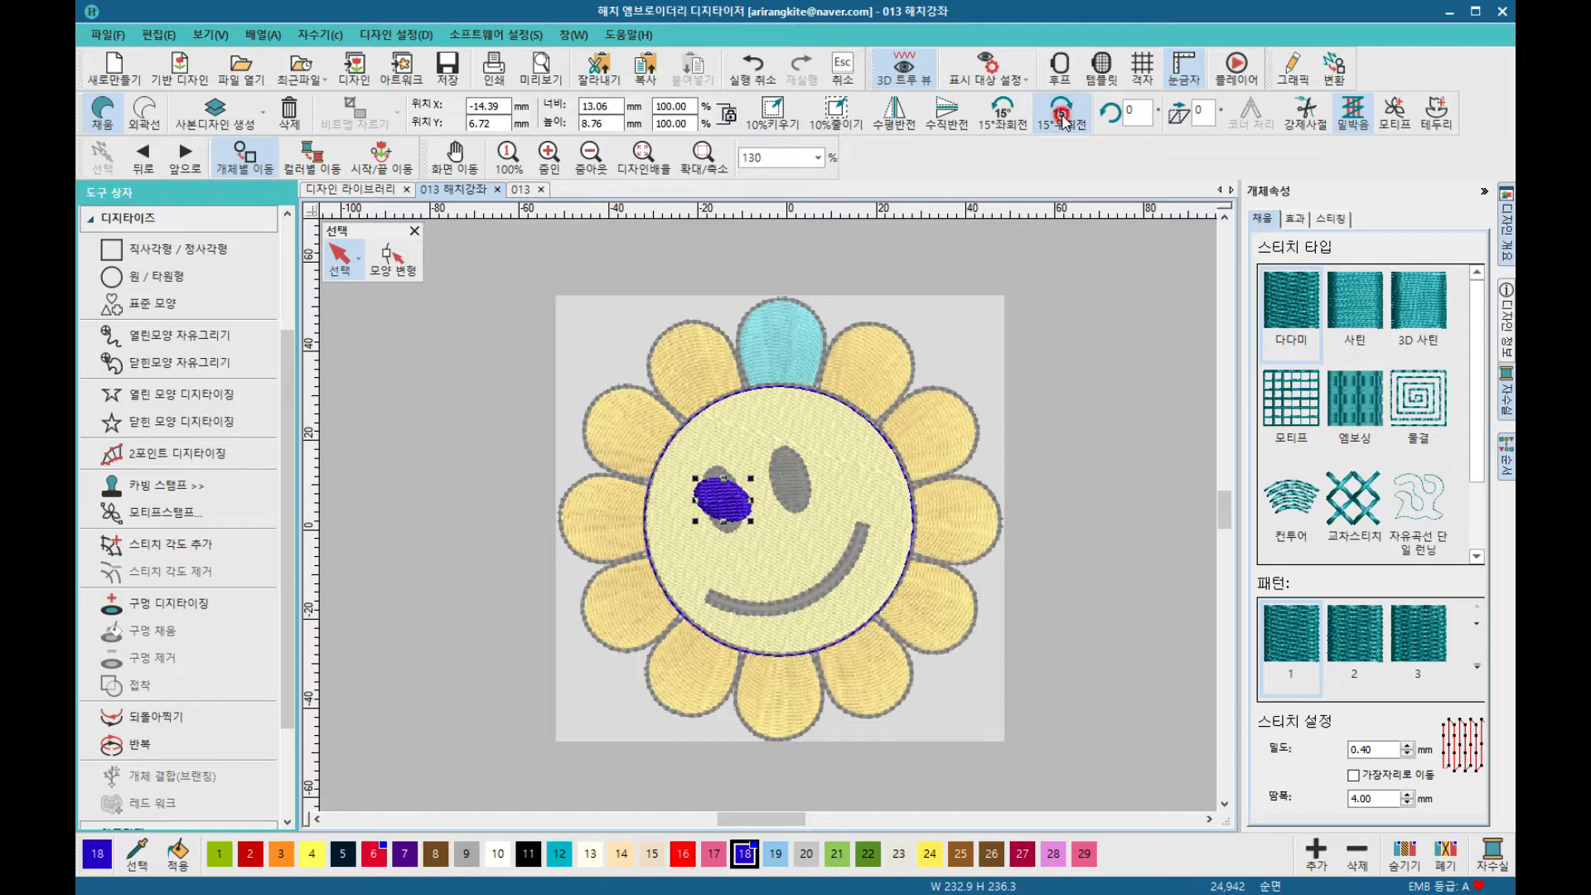
{"action": "left_click", "coordinate": [1061, 120]}
{"action": "left_click", "coordinate": [1061, 120]}
{"action": "left_click", "coordinate": [1061, 120]}
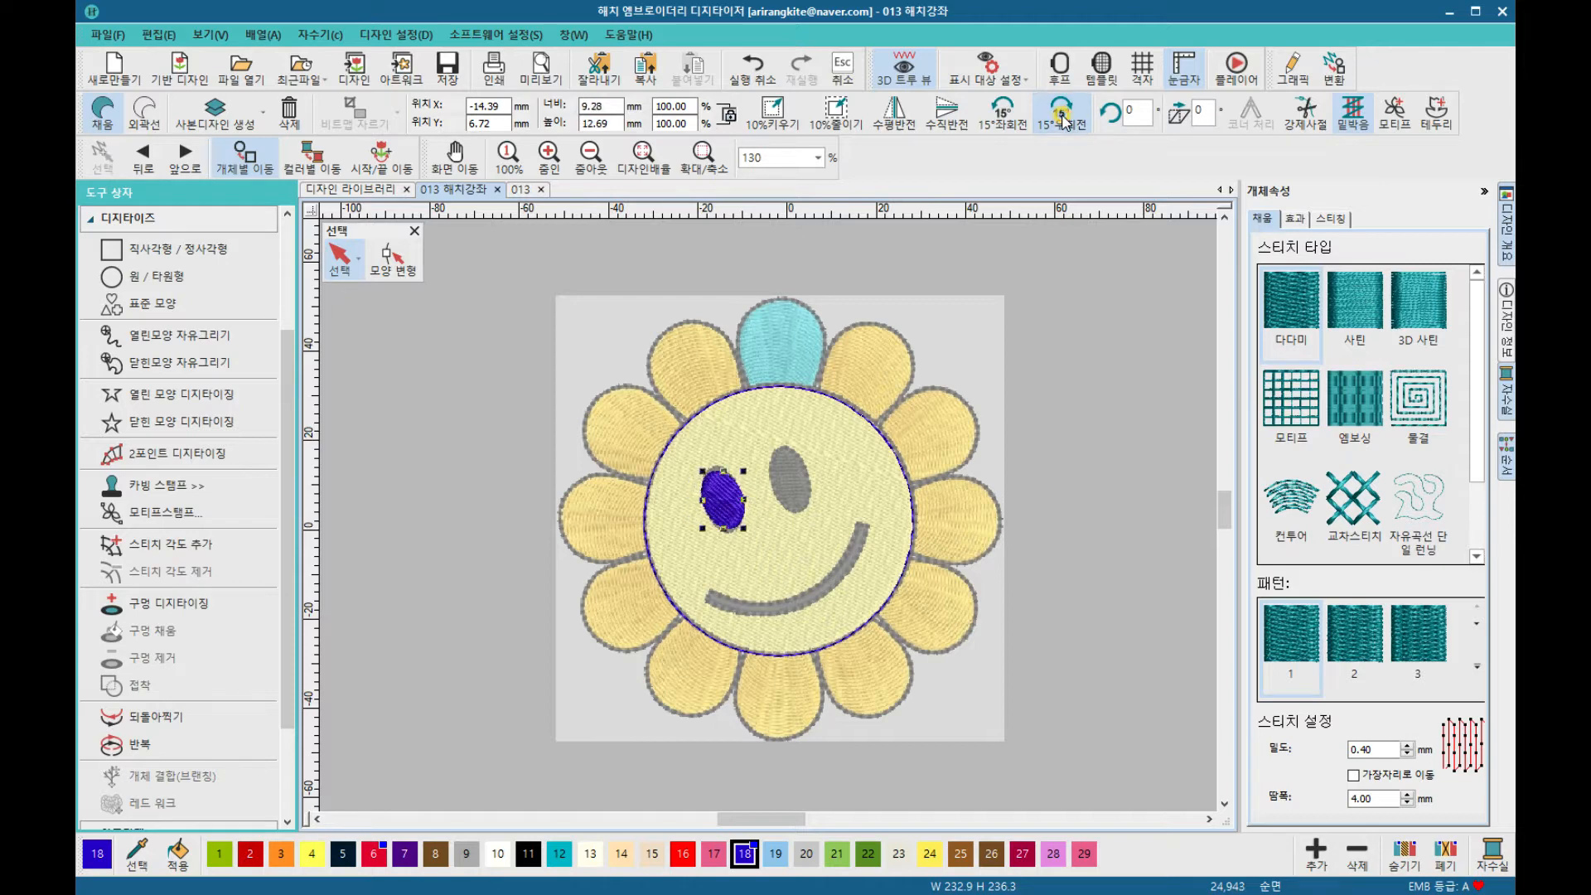
{"action": "left_click", "coordinate": [1061, 121]}
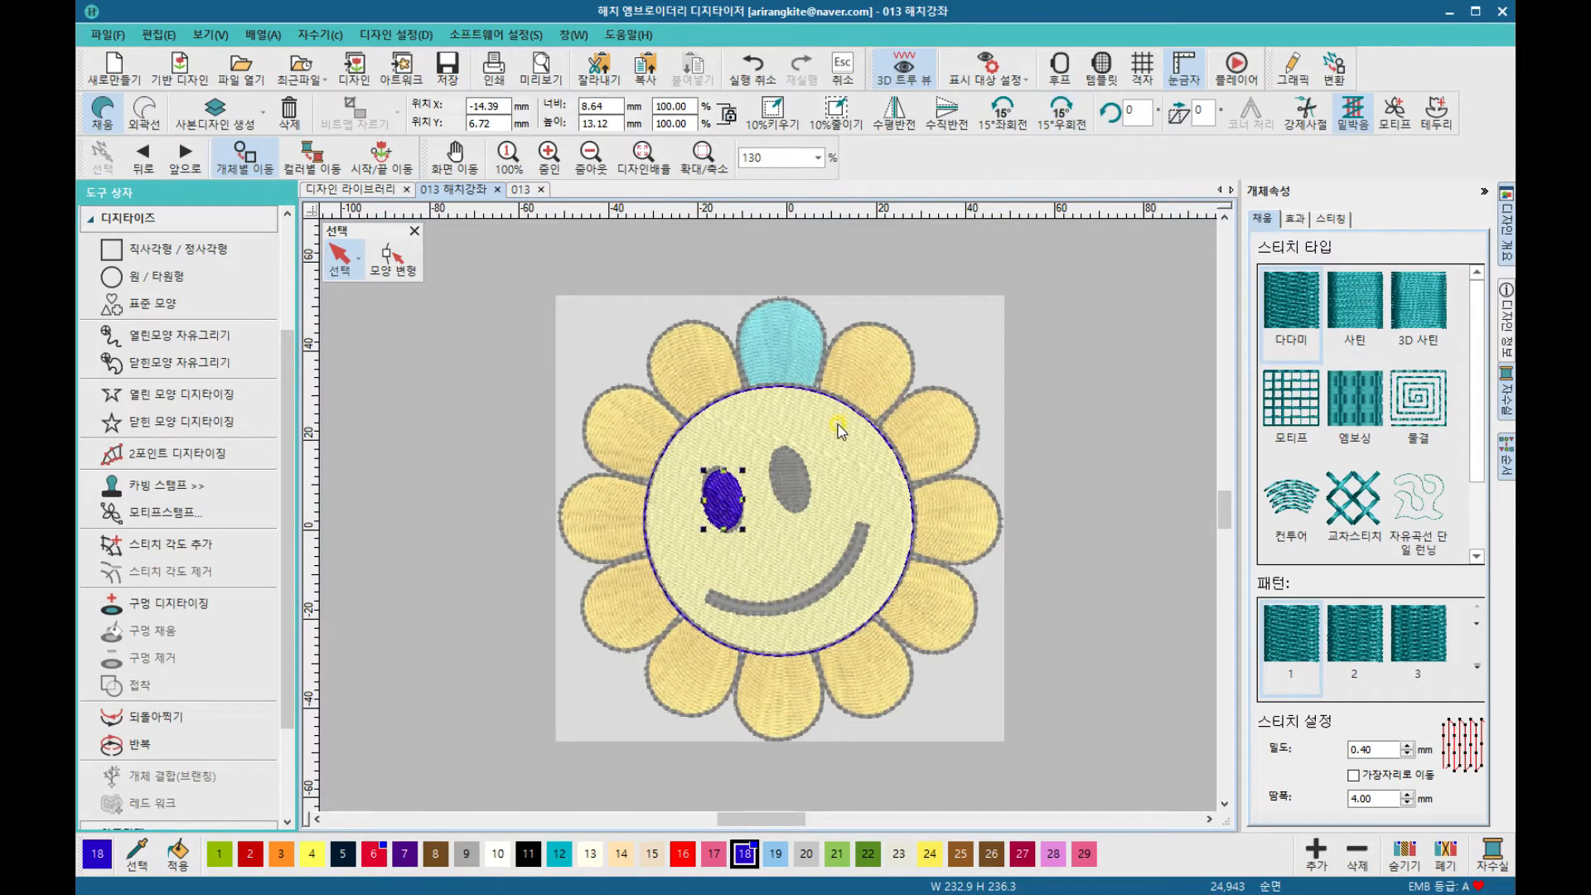
Step: Enlarge the left eye's ellipse proportionally about its centre to about 10.1 mm wide and 15.3 mm high
{"action": "scroll", "coordinate": [772, 507], "scroll_direction": "up", "scroll_amount": 5}
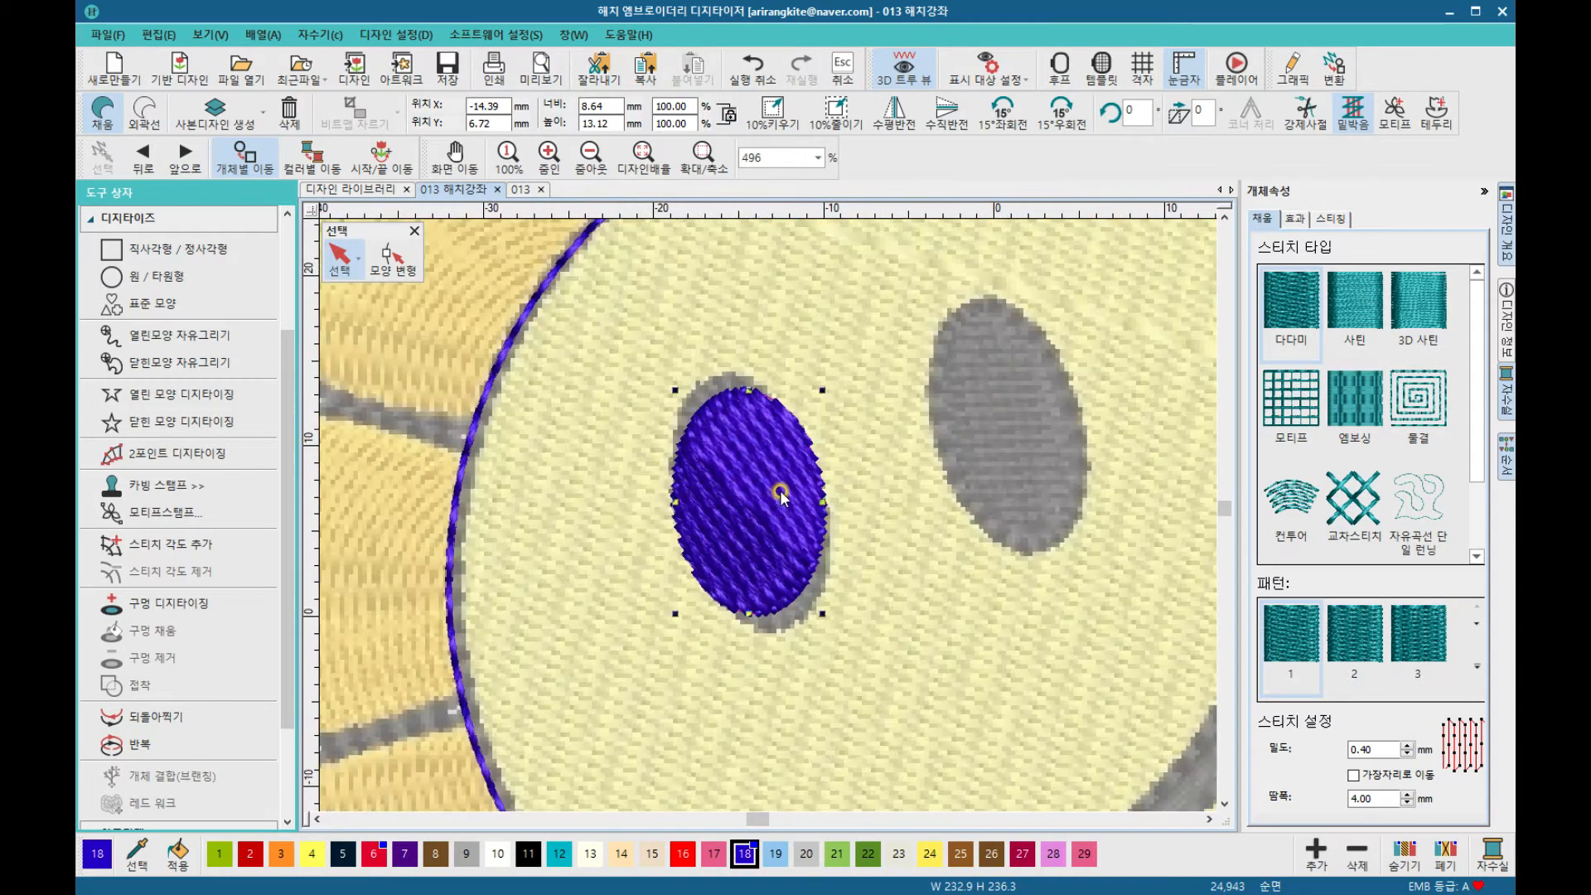
{"action": "left_click", "coordinate": [580, 487]}
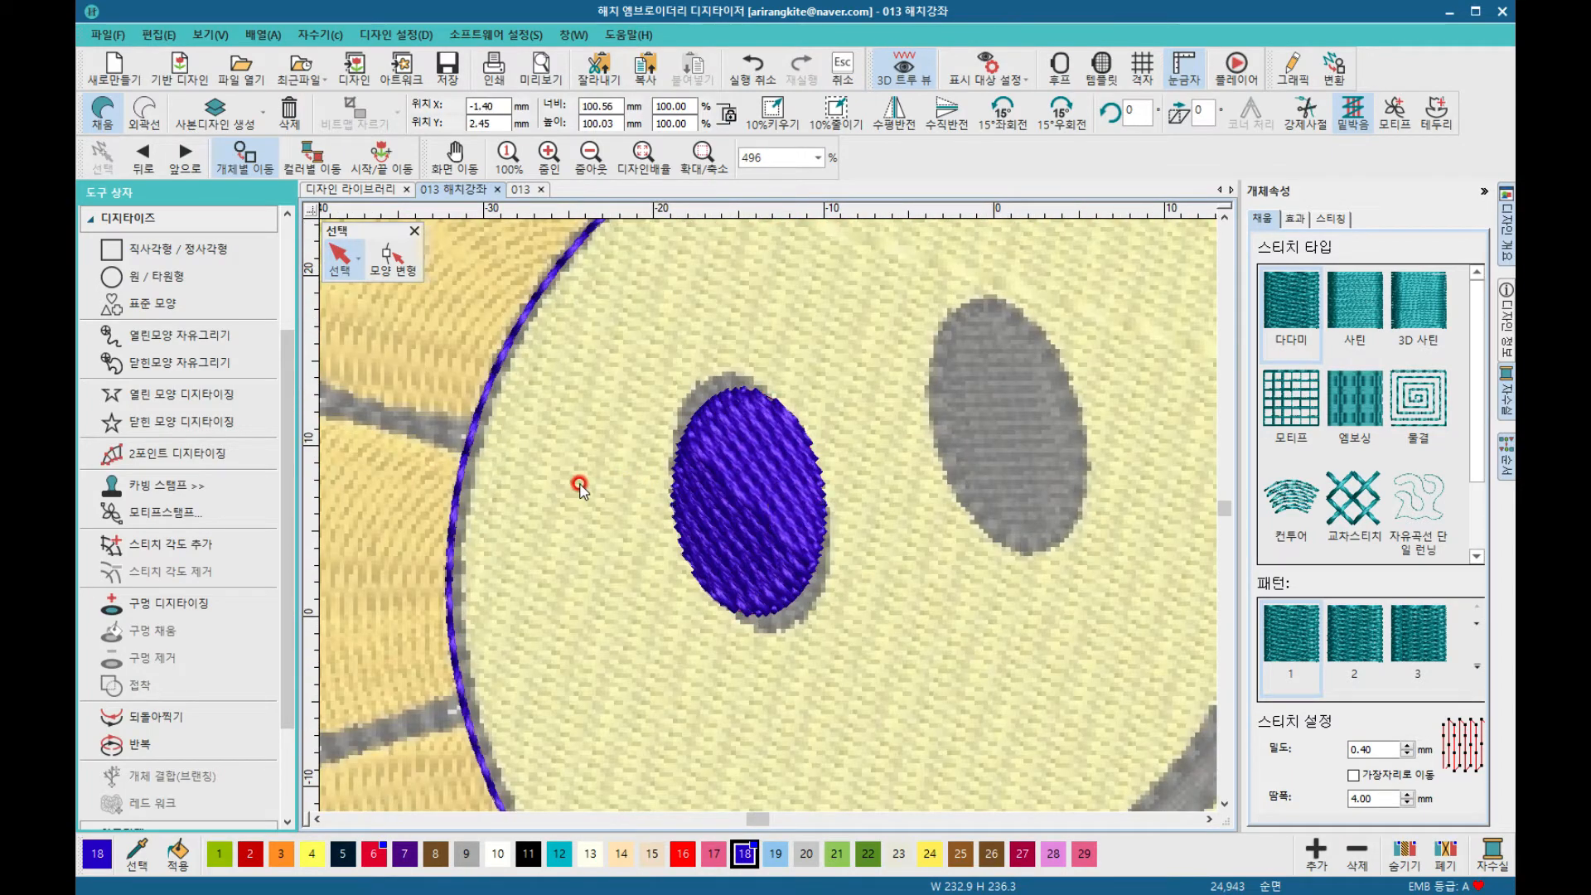
{"action": "left_click", "coordinate": [756, 489]}
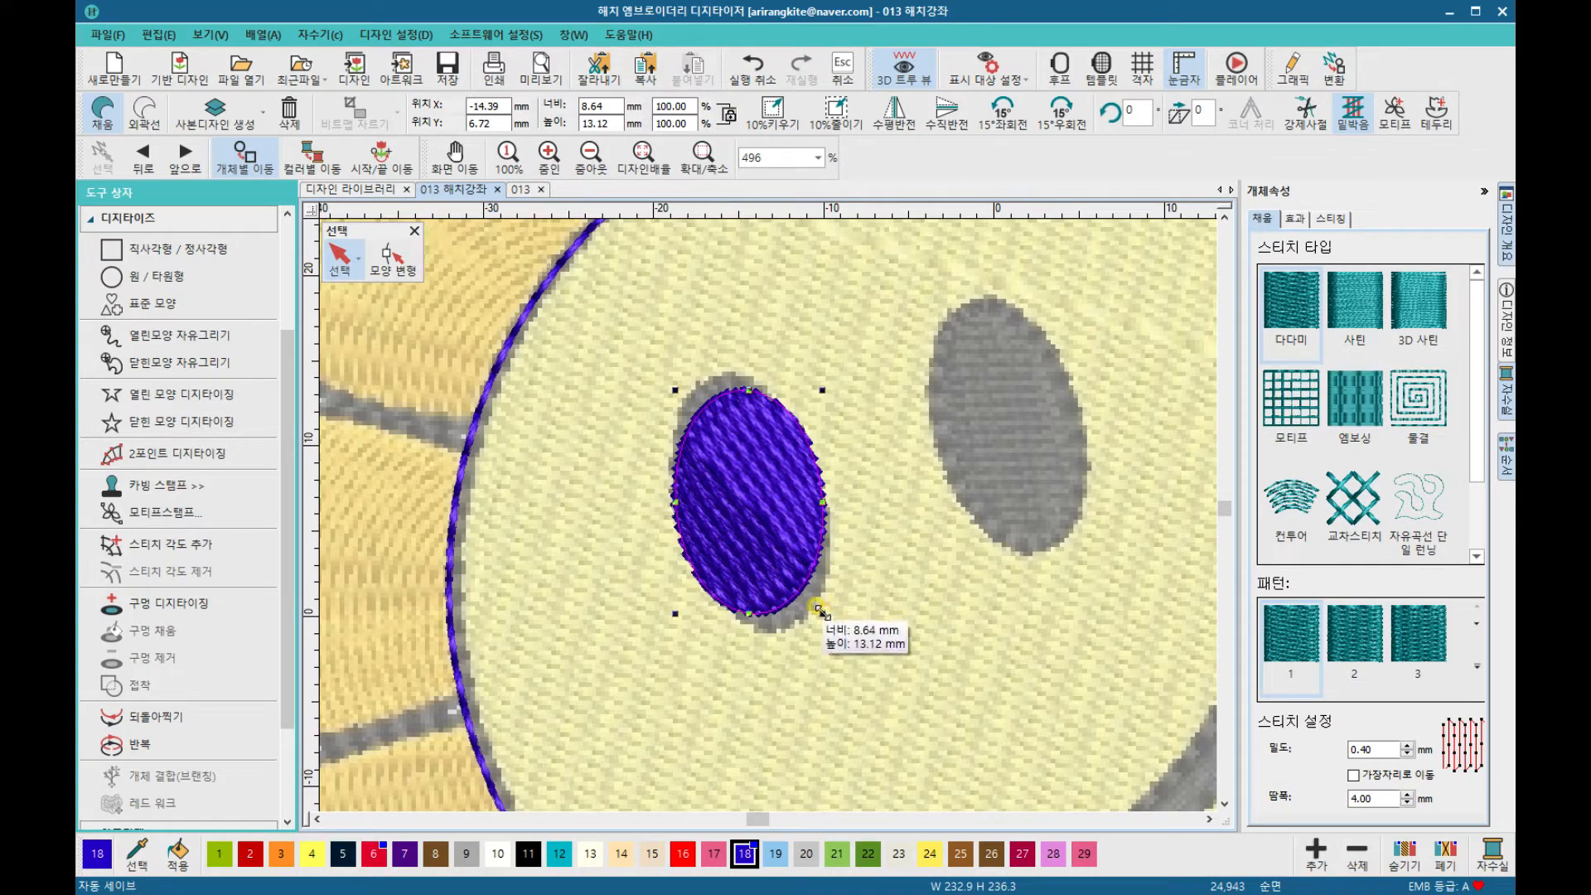
{"action": "mouse_move", "coordinate": [817, 609]}
{"action": "left_mouse_down"}
{"action": "mouse_move", "coordinate": [833, 627]}
{"action": "mouse_move", "coordinate": [796, 569]}
{"action": "mouse_move", "coordinate": [828, 625]}
{"action": "left_mouse_up"}
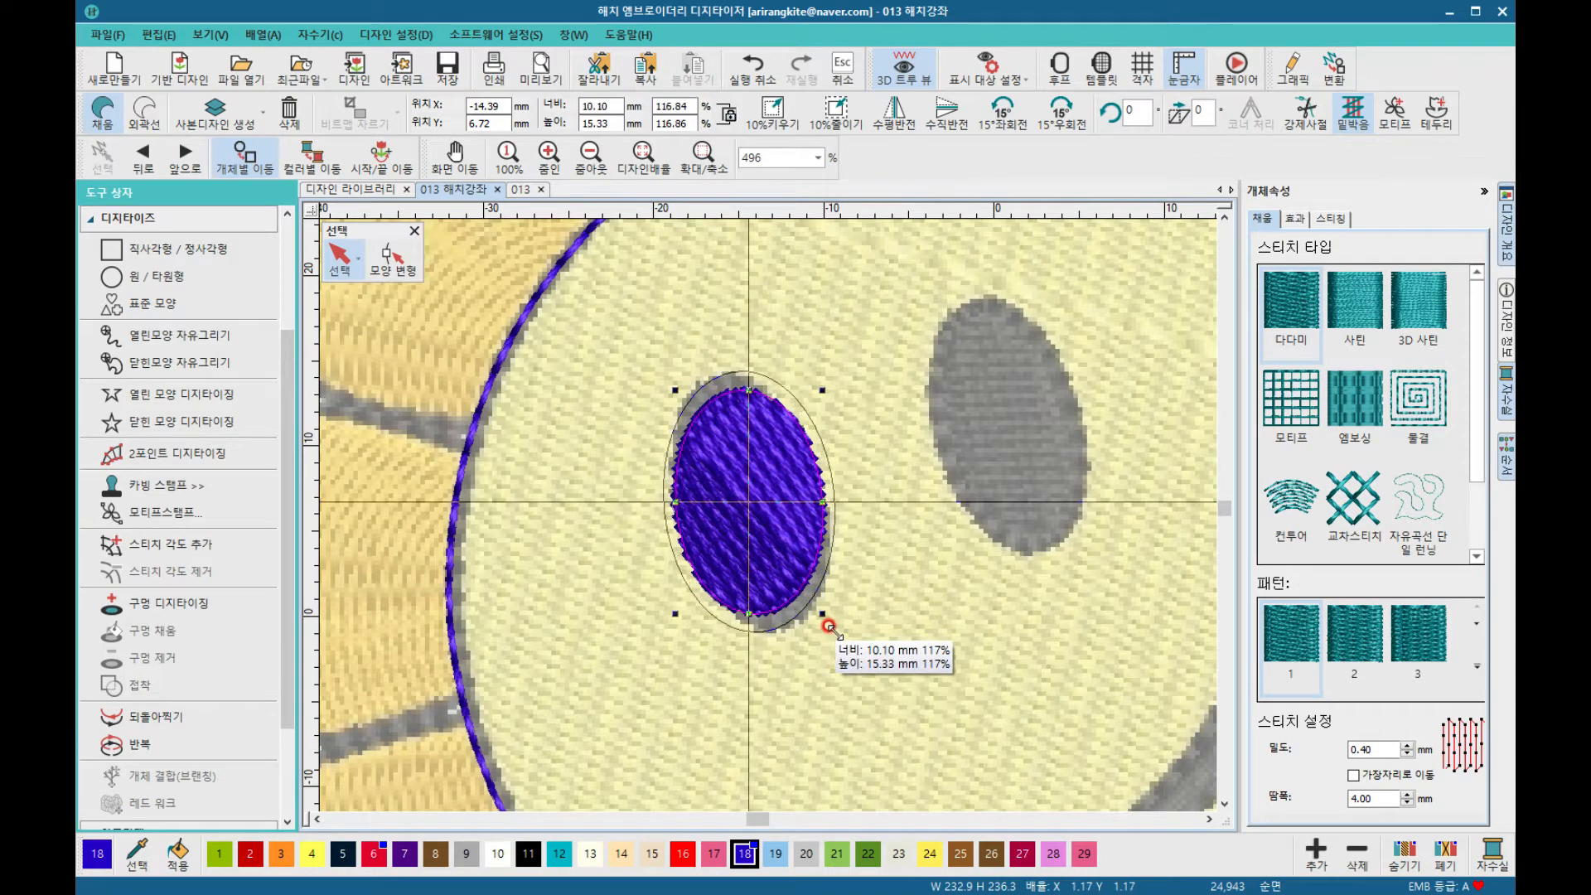
{"action": "left_click_drag", "start_coordinate": [828, 624], "coordinate": [831, 627]}
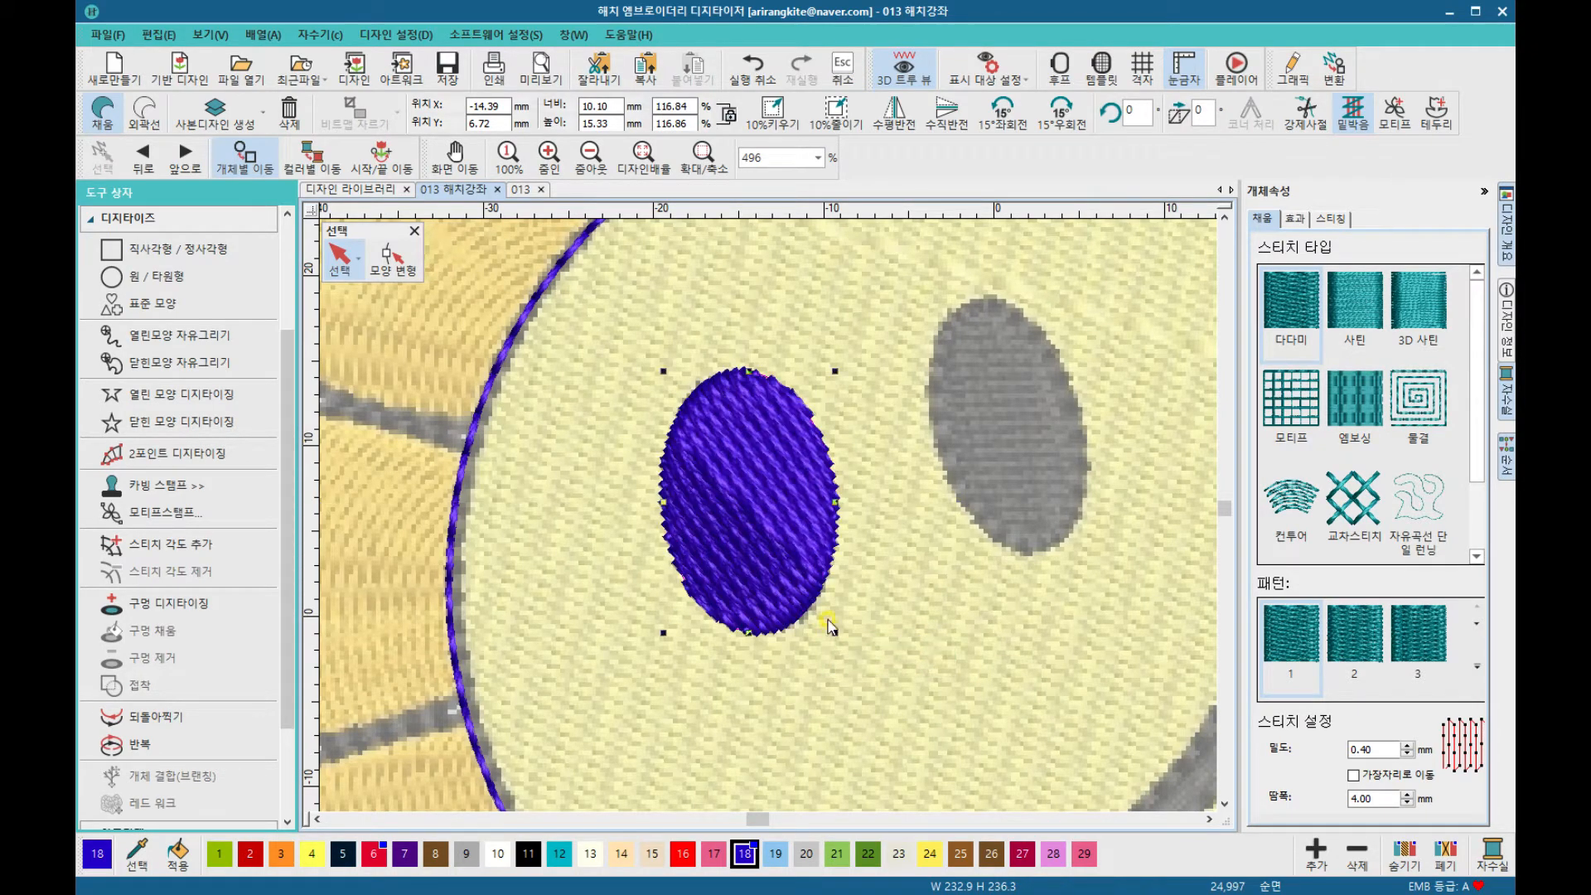
Step: Rotate the left eye's ellipse slightly counterclockwise about its centre to match the tilt of the artwork's eye
{"action": "left_click", "coordinate": [717, 443]}
{"action": "left_click", "coordinate": [706, 419]}
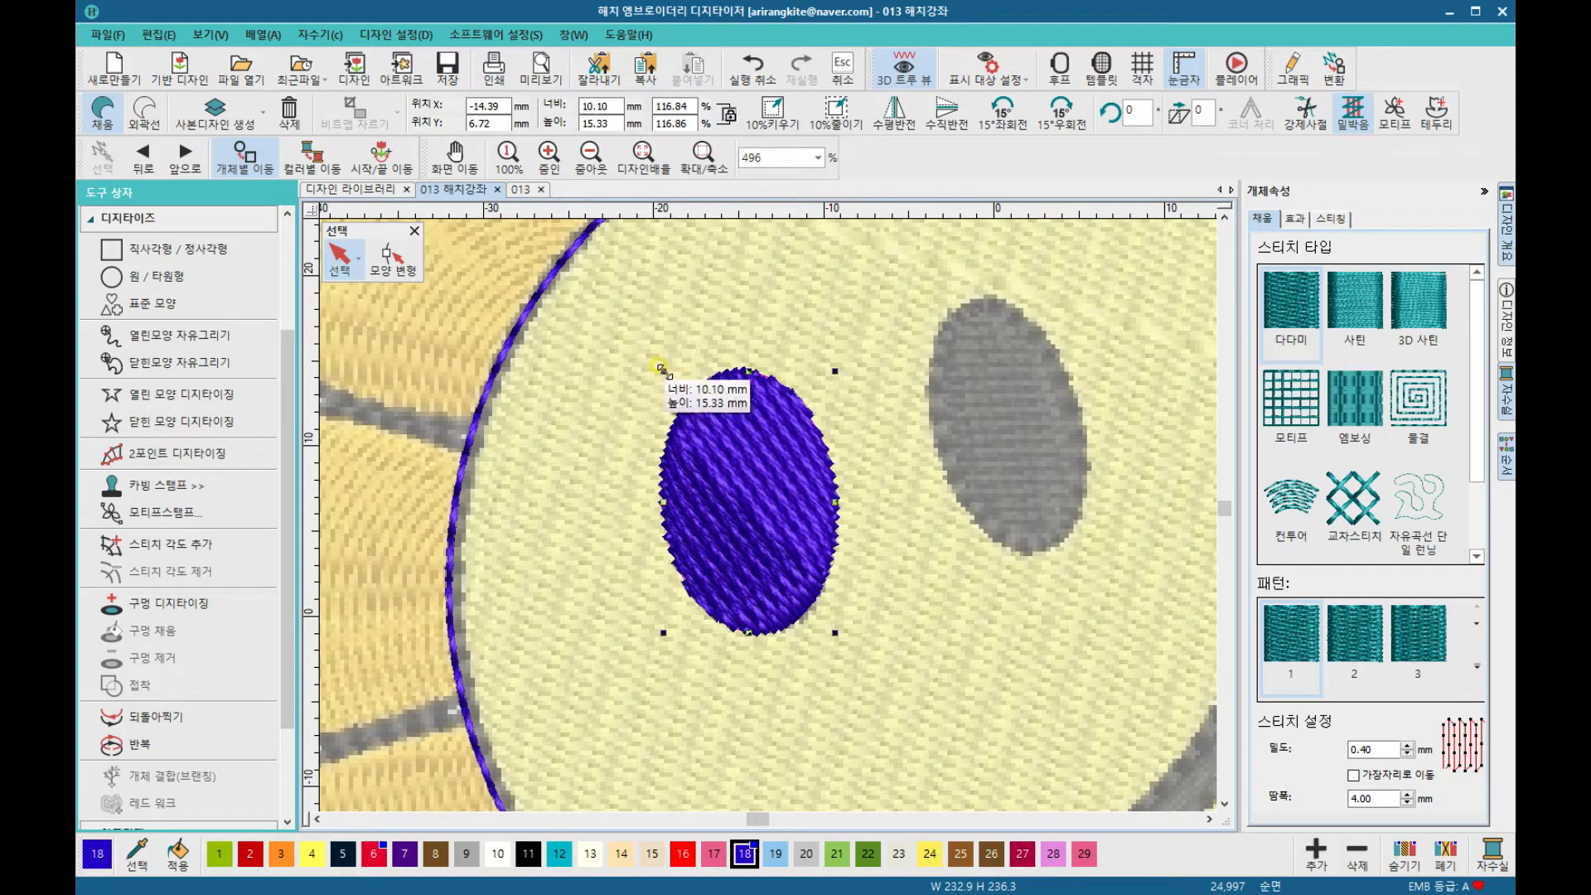
{"action": "left_click", "coordinate": [709, 416]}
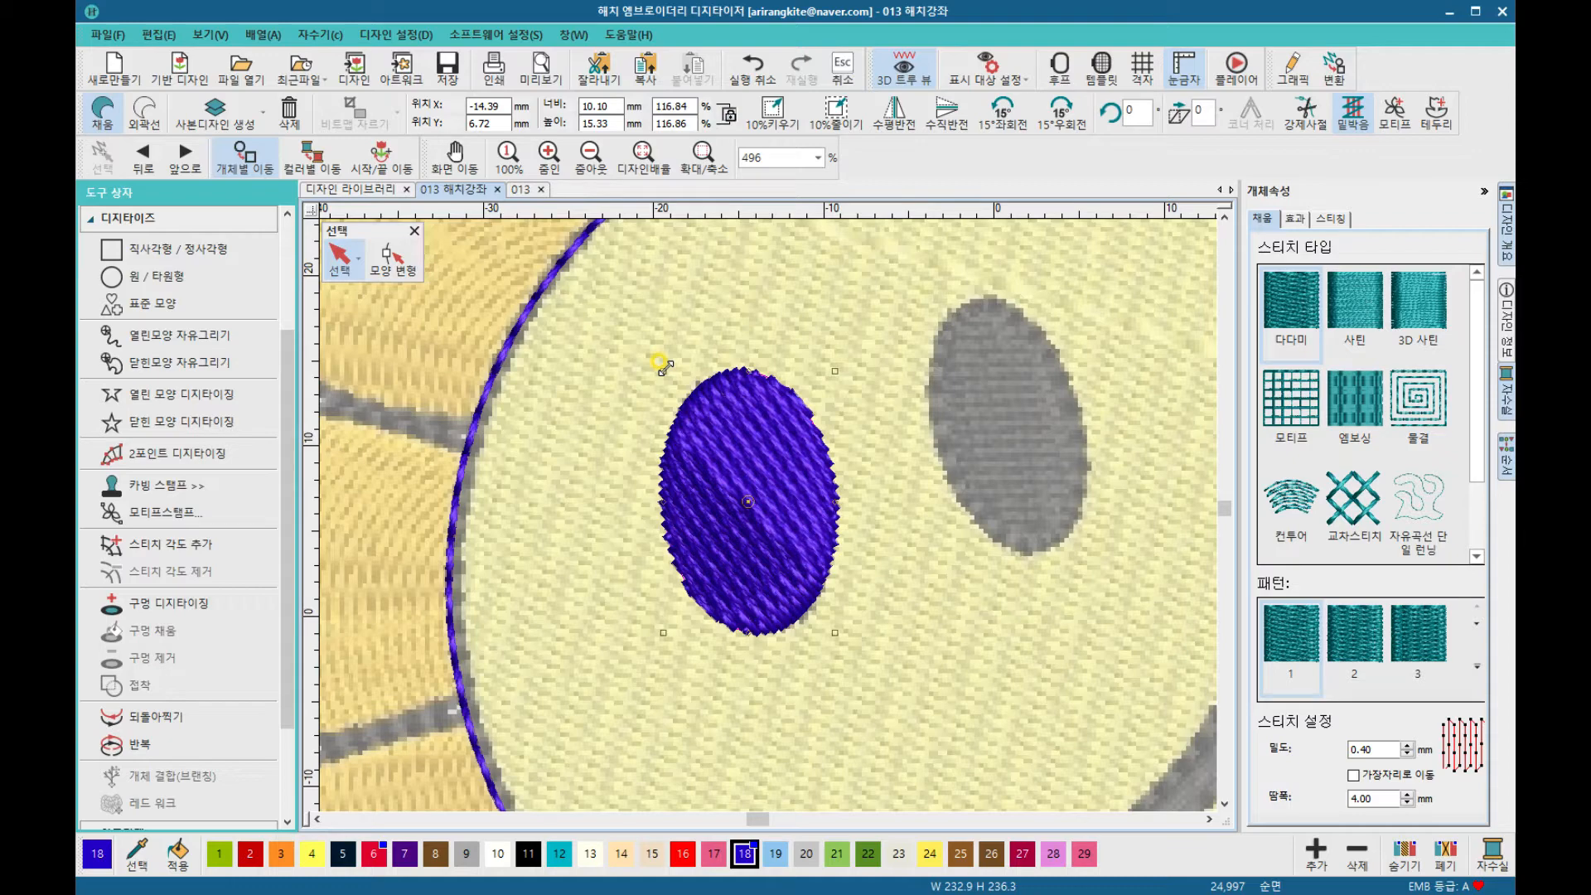
{"action": "mouse_move", "coordinate": [662, 365]}
{"action": "left_mouse_down"}
{"action": "mouse_move", "coordinate": [633, 381]}
{"action": "mouse_move", "coordinate": [625, 419]}
{"action": "left_mouse_up"}
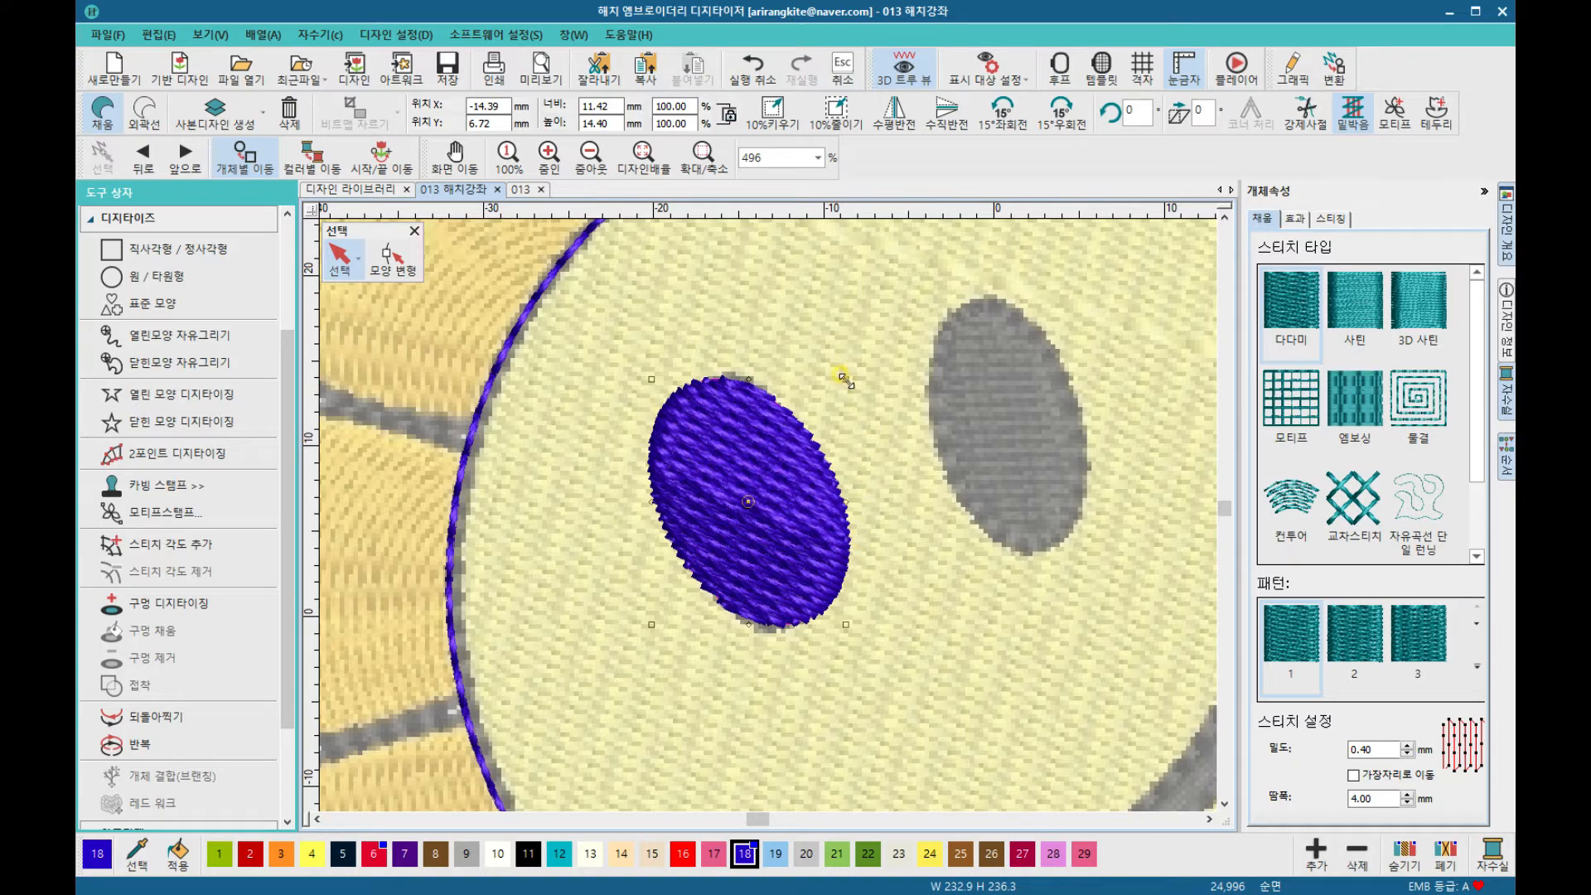
{"action": "left_click_drag", "start_coordinate": [843, 379], "coordinate": [845, 412]}
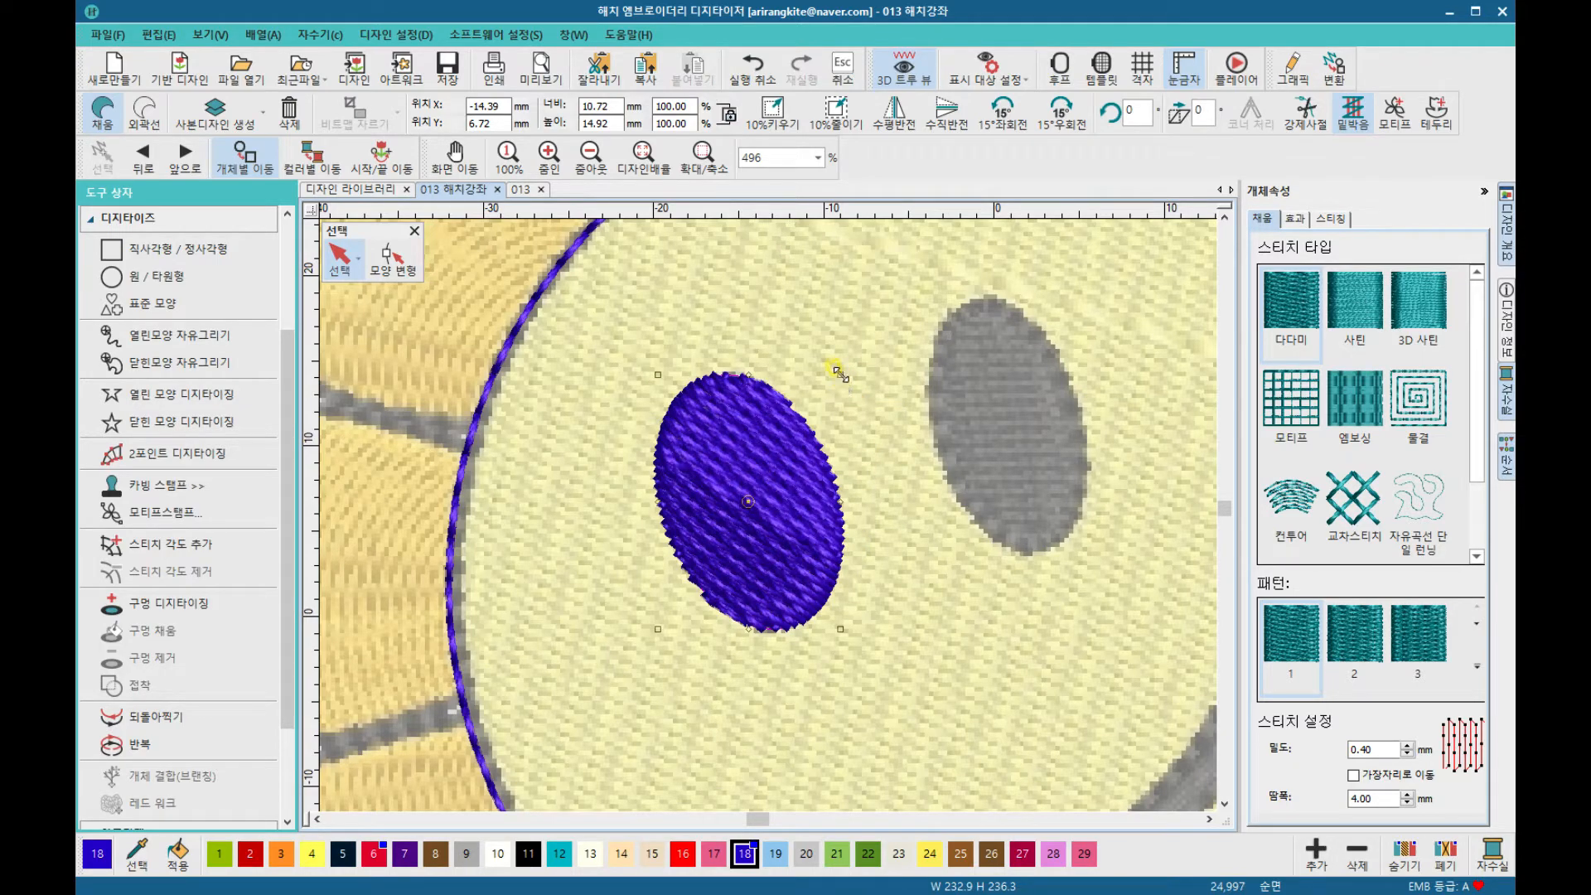
{"action": "left_click_drag", "start_coordinate": [839, 373], "coordinate": [837, 372]}
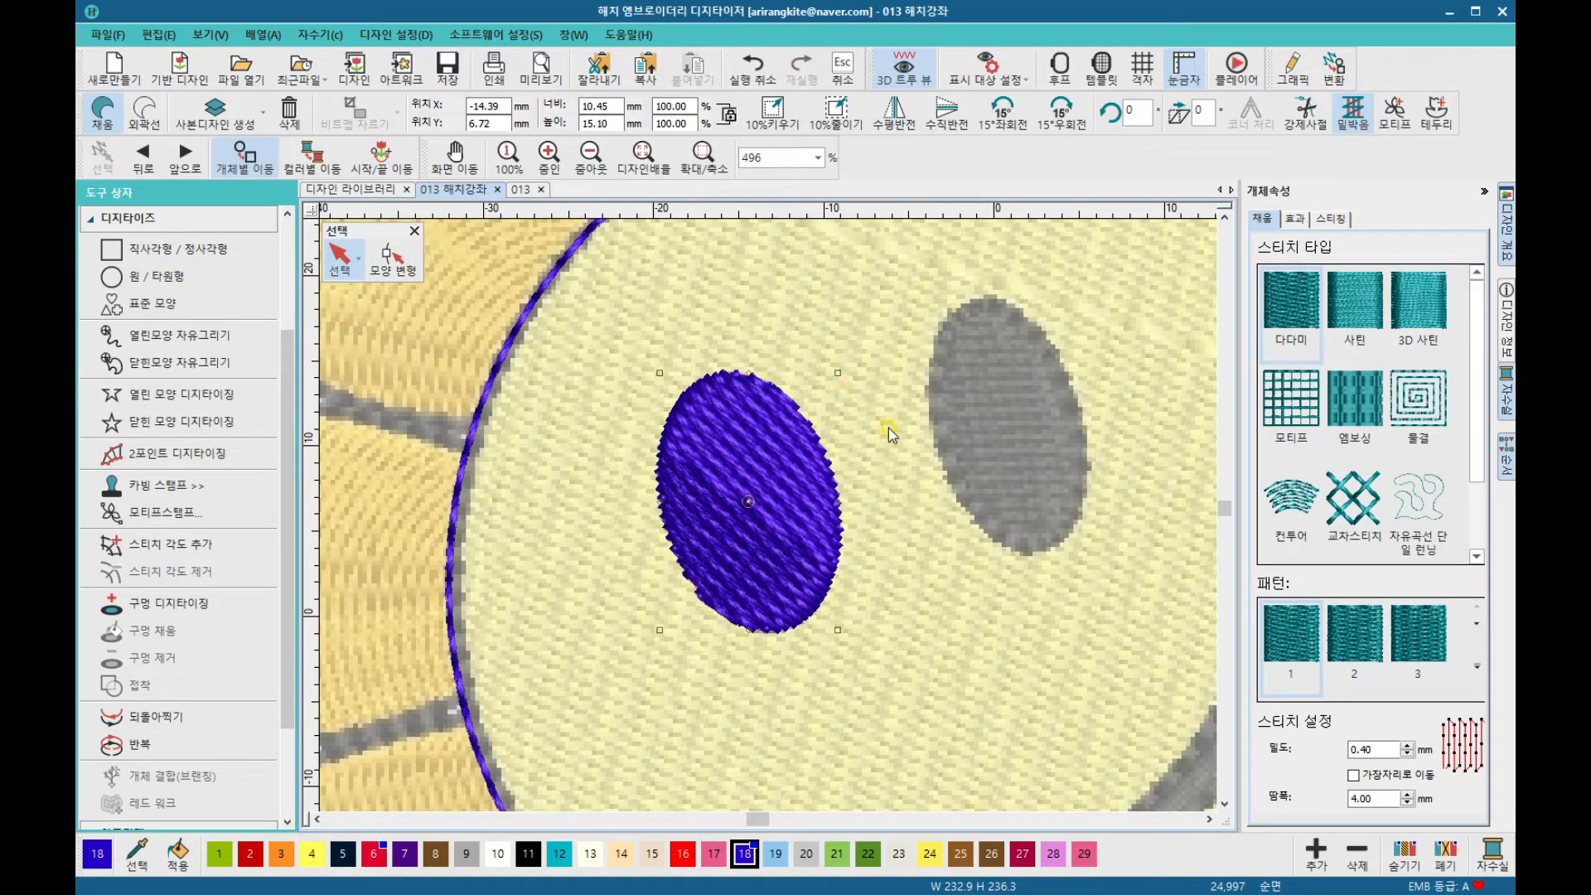
Step: Duplicate the left eye's tatami ellipse and place the copy over the artwork's right eye
{"action": "right_click", "coordinate": [802, 479]}
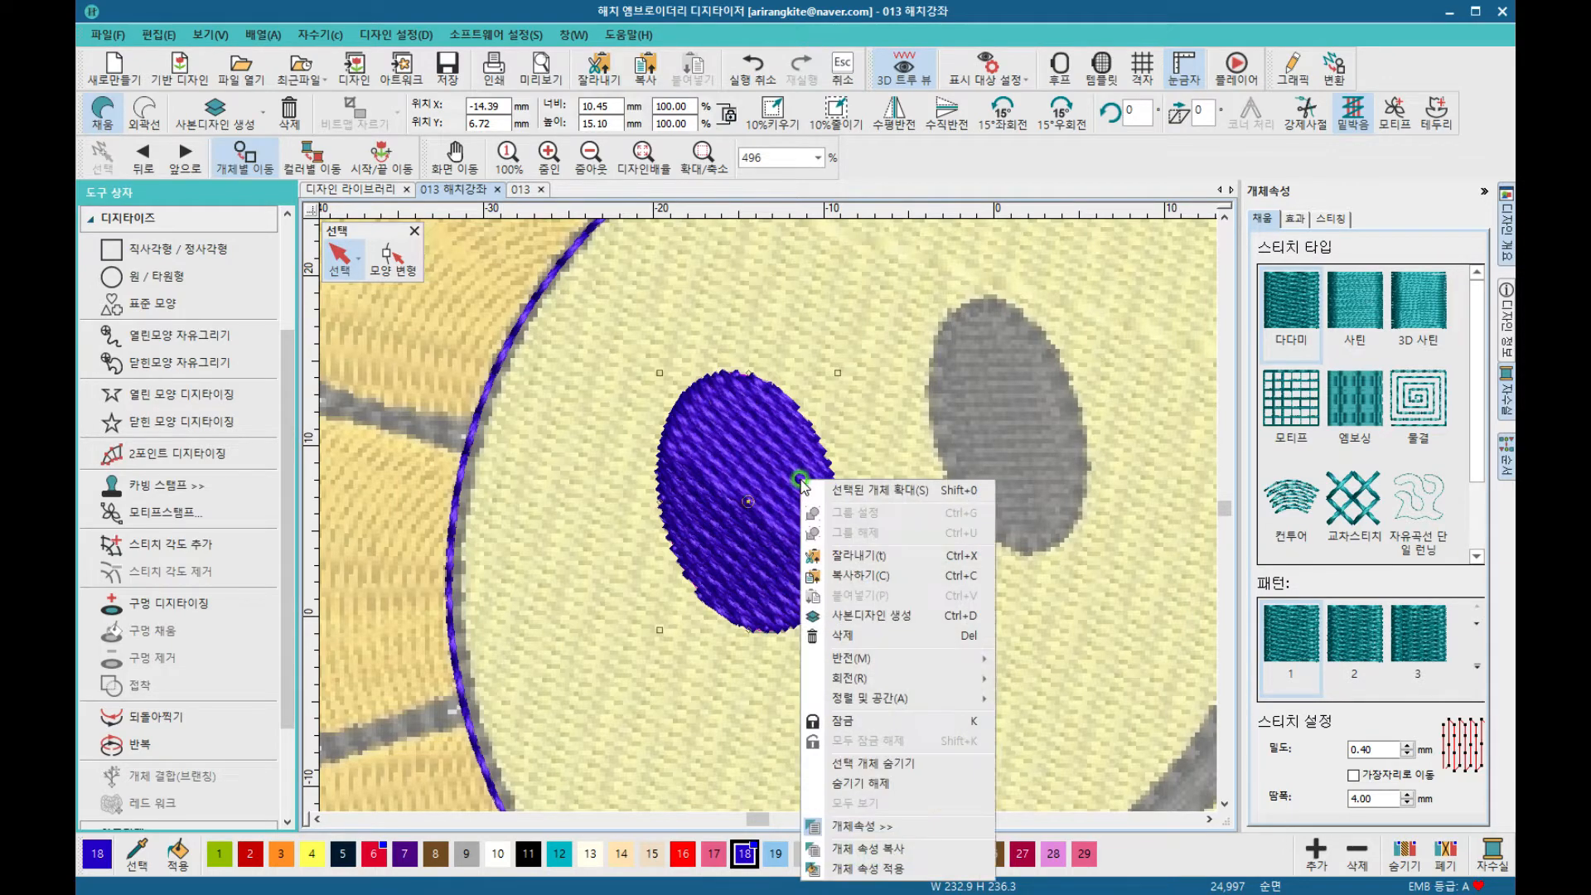
{"action": "right_click", "coordinate": [763, 449]}
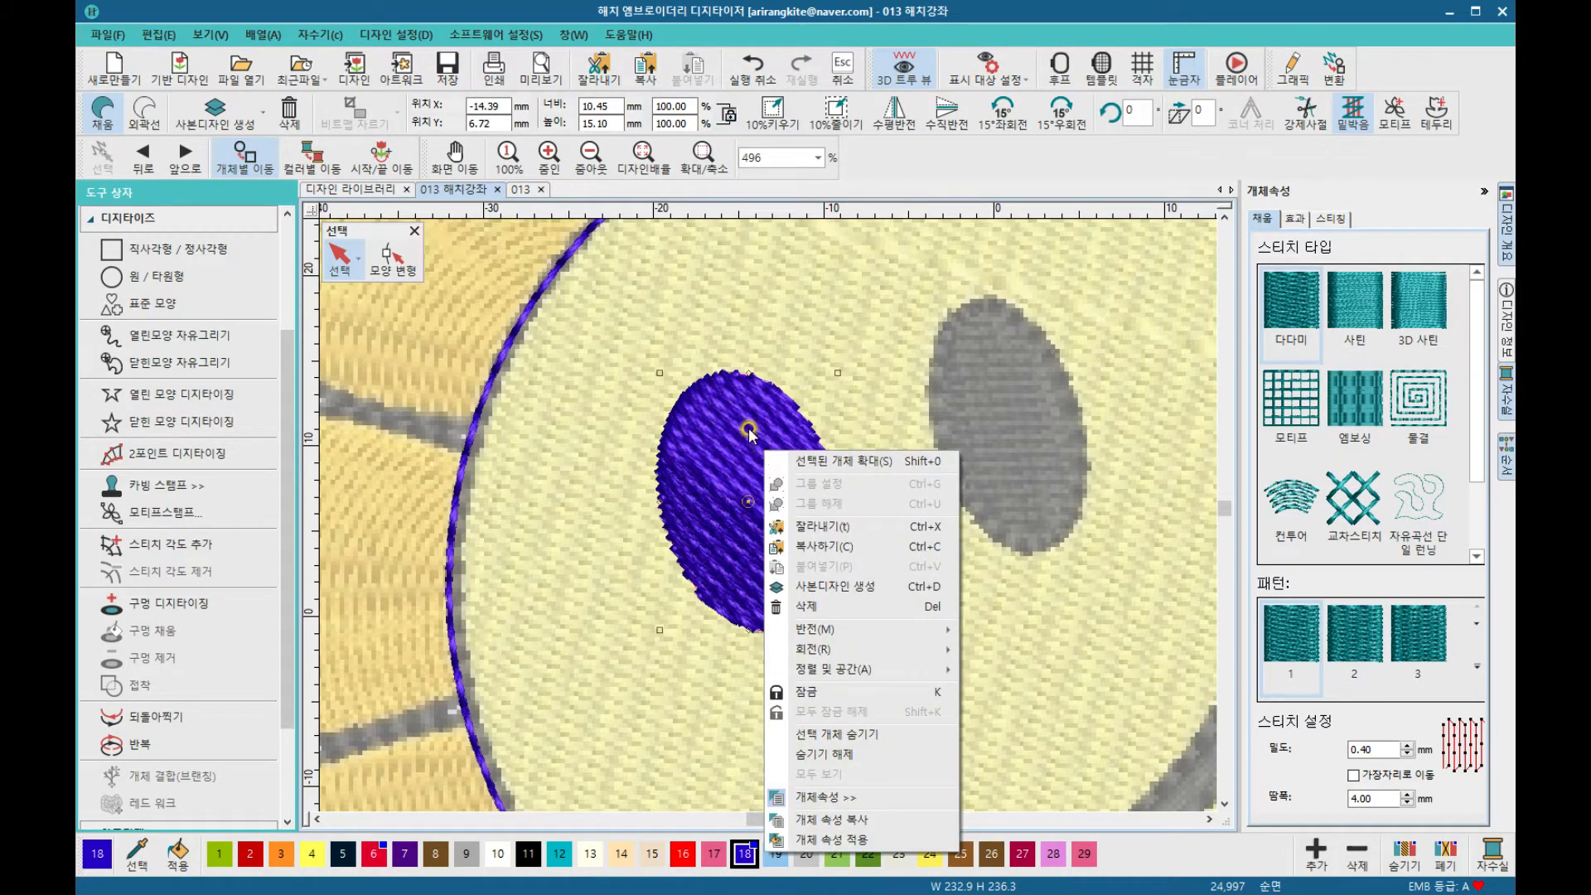
{"action": "left_click", "coordinate": [749, 431]}
{"action": "left_click_drag", "start_coordinate": [750, 435], "coordinate": [1006, 351]}
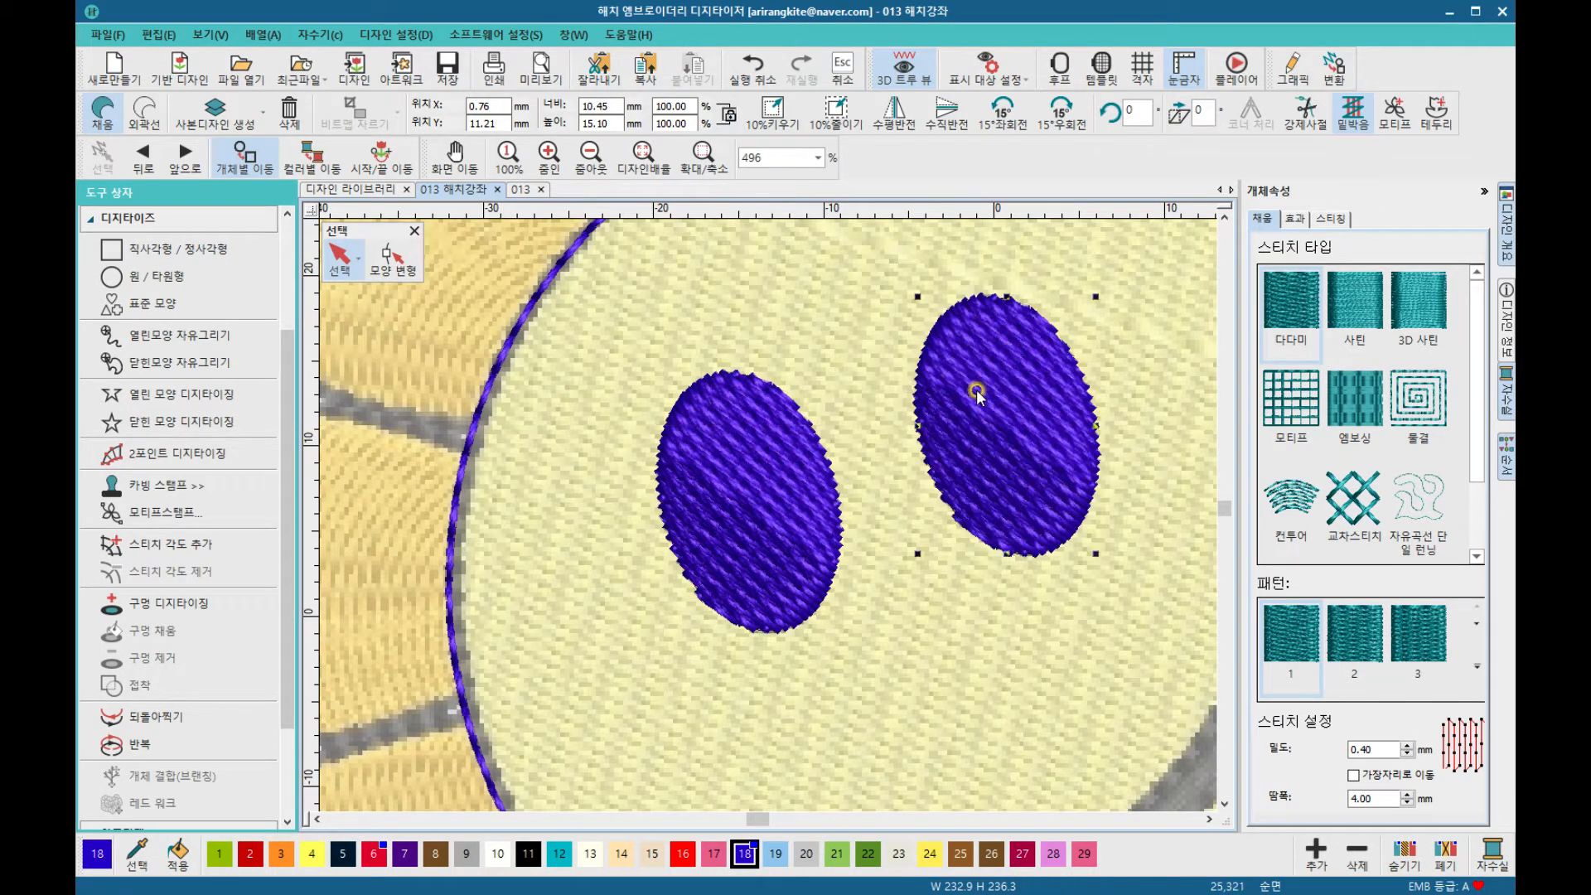
Step: Digitize the mouth as an open curved 사틴 (satin) line about 36.7 mm wide and 20.9 mm high along the artwork's smile
{"action": "scroll", "coordinate": [771, 515], "scroll_direction": "down", "scroll_amount": 4}
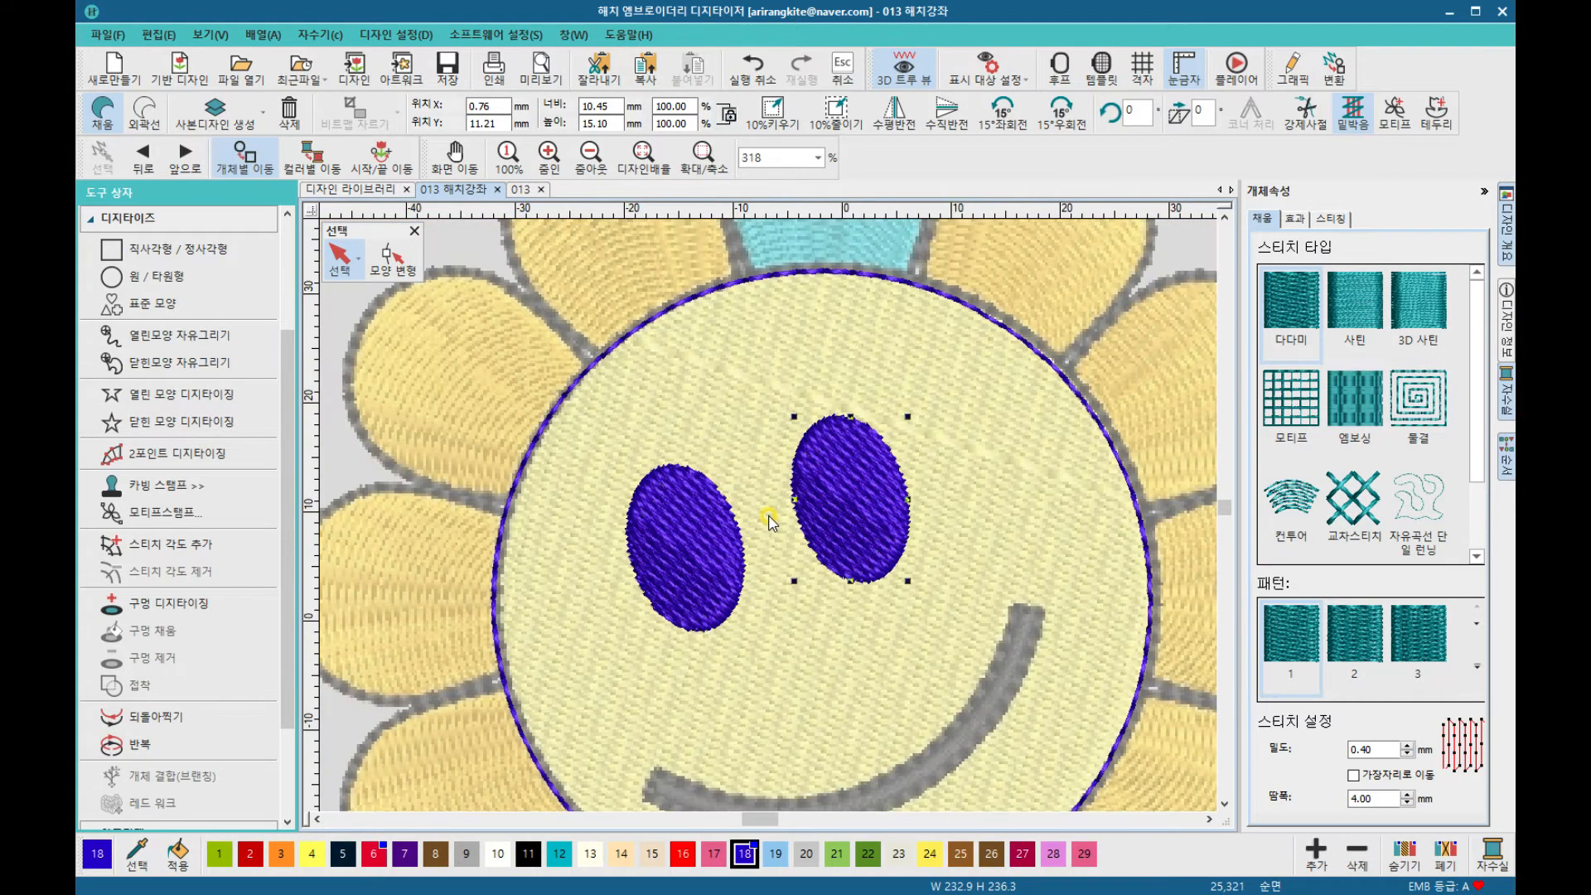
{"action": "scroll", "coordinate": [811, 704], "scroll_direction": "up", "scroll_amount": 2}
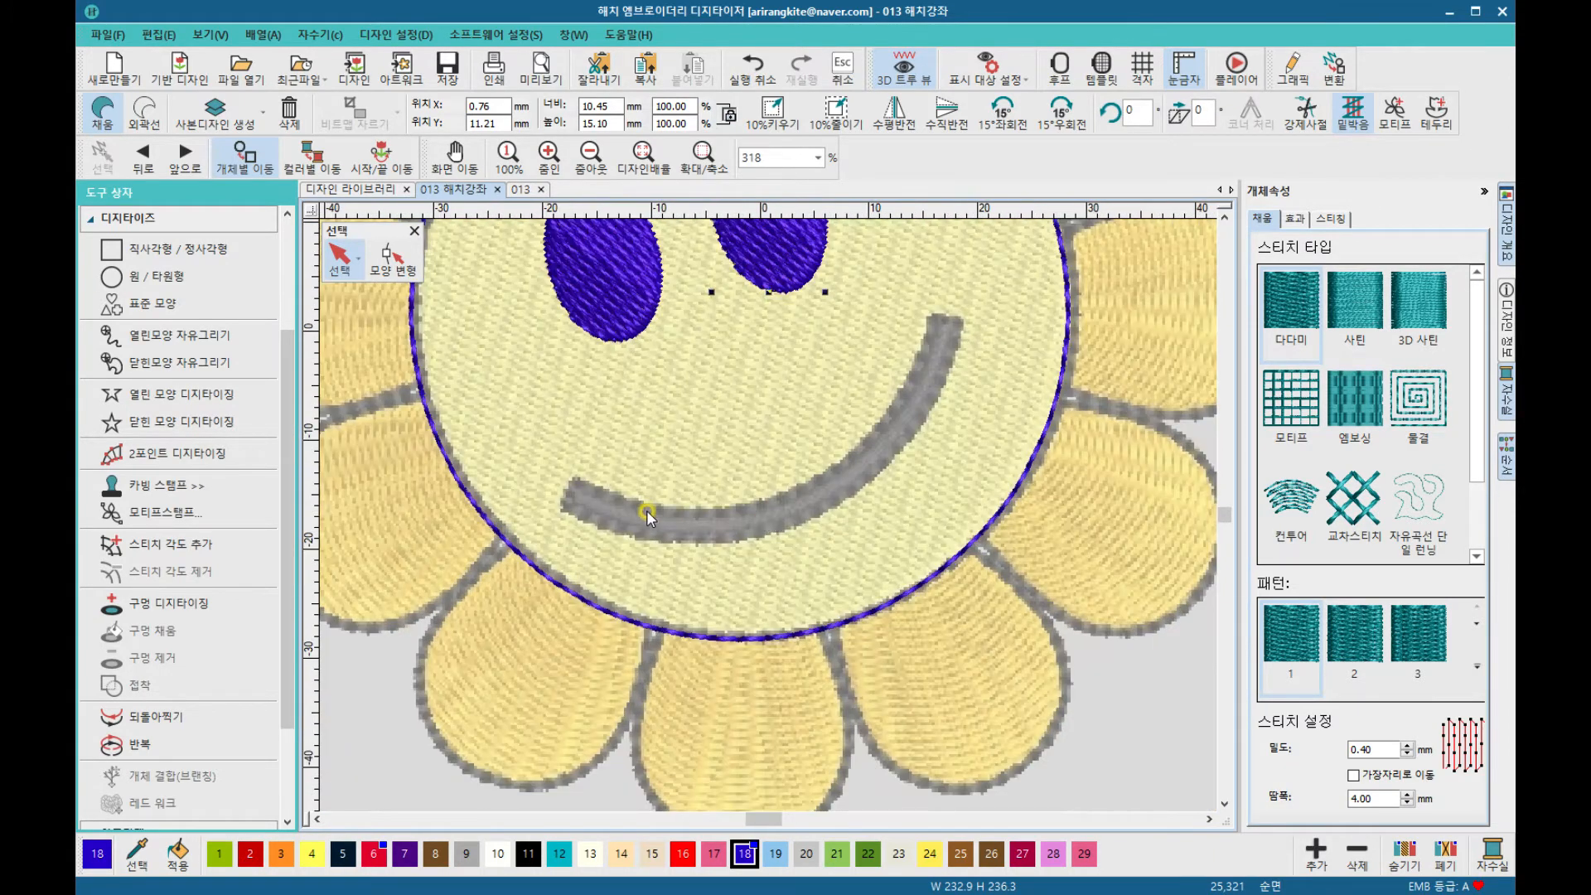
{"action": "left_click", "coordinate": [201, 396]}
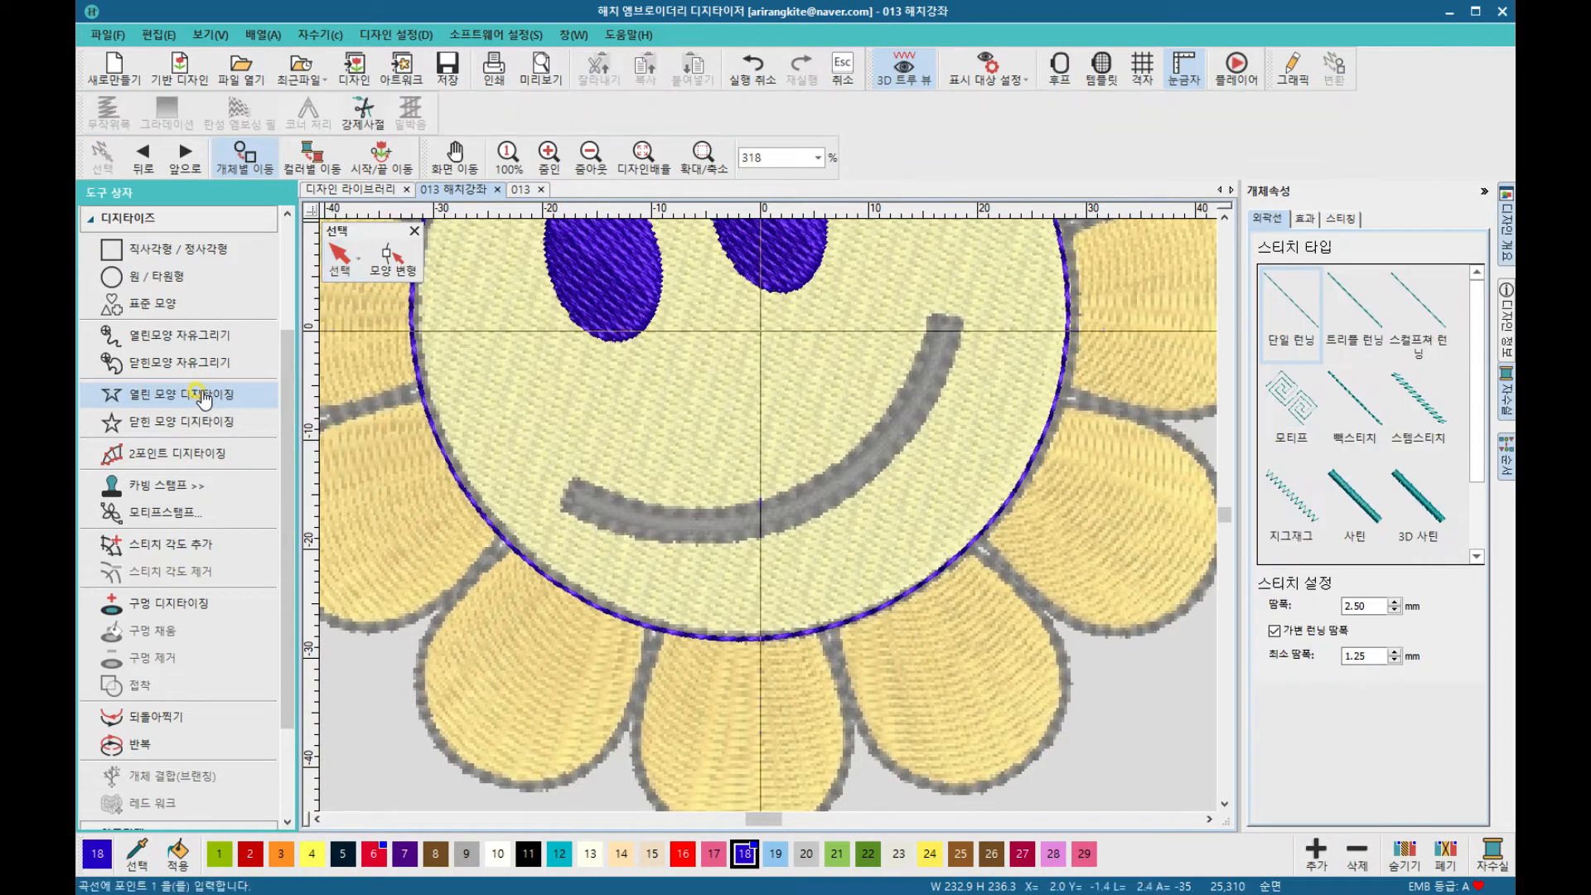
{"action": "left_click", "coordinate": [1353, 507]}
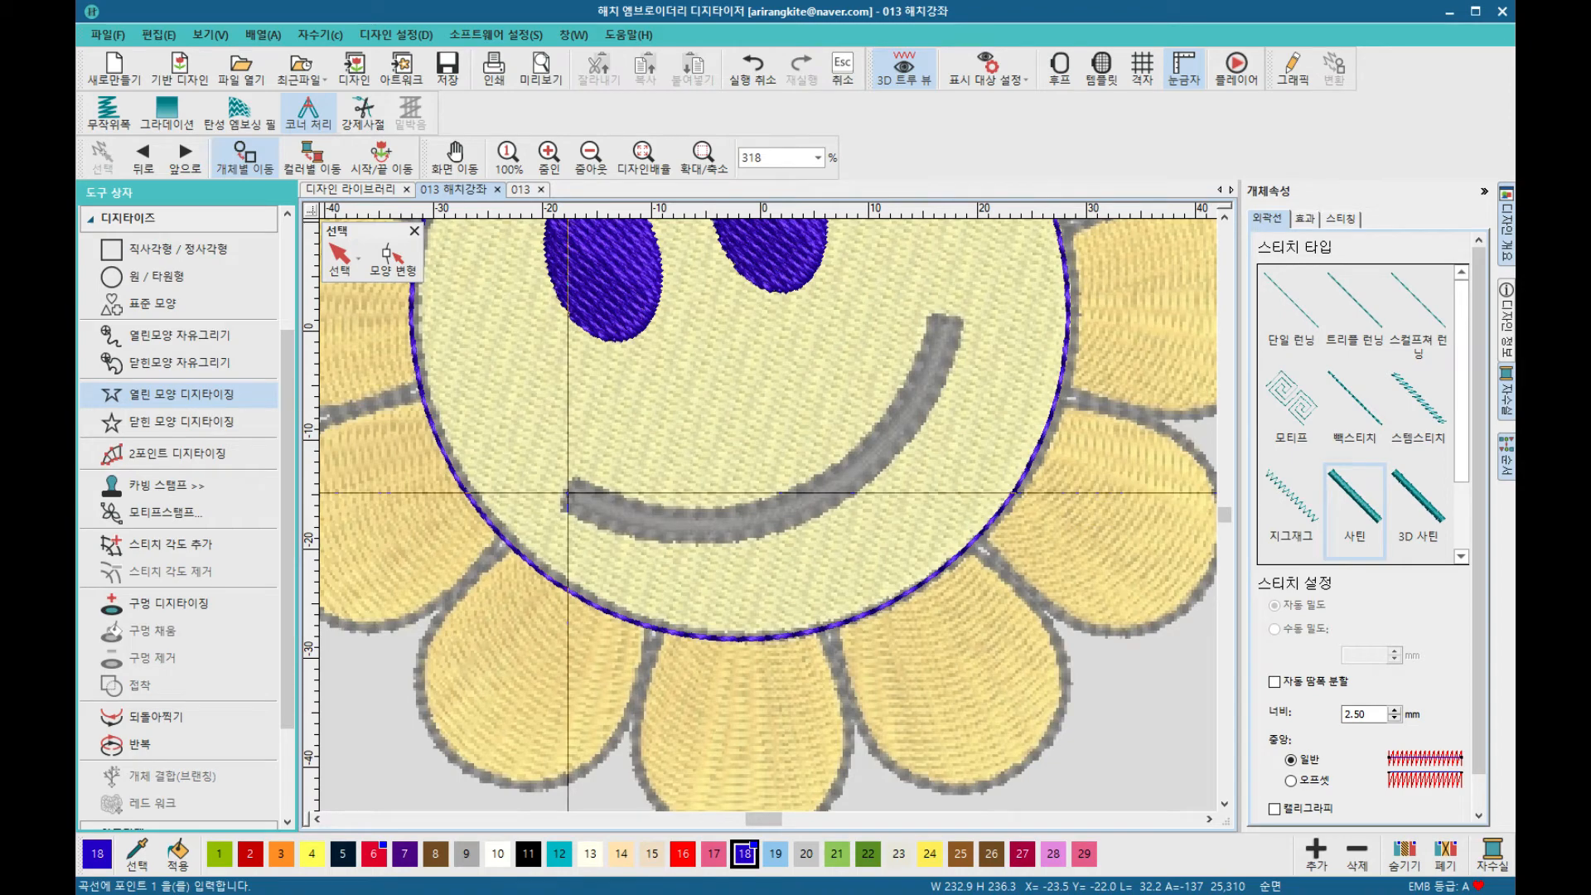
{"action": "left_click", "coordinate": [791, 506]}
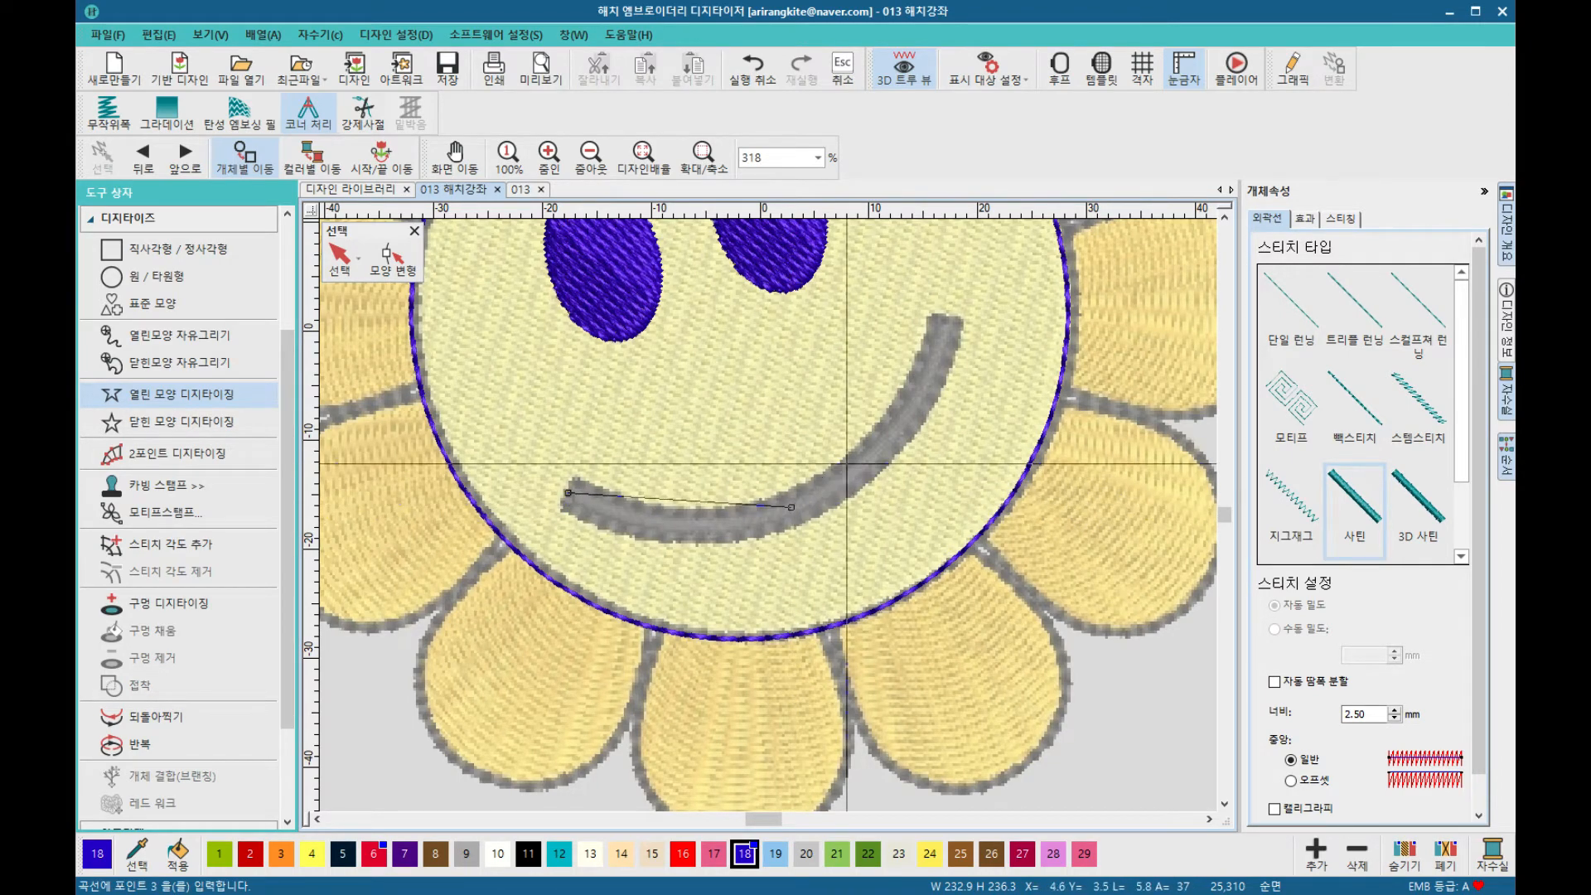
{"action": "left_click", "coordinate": [946, 315]}
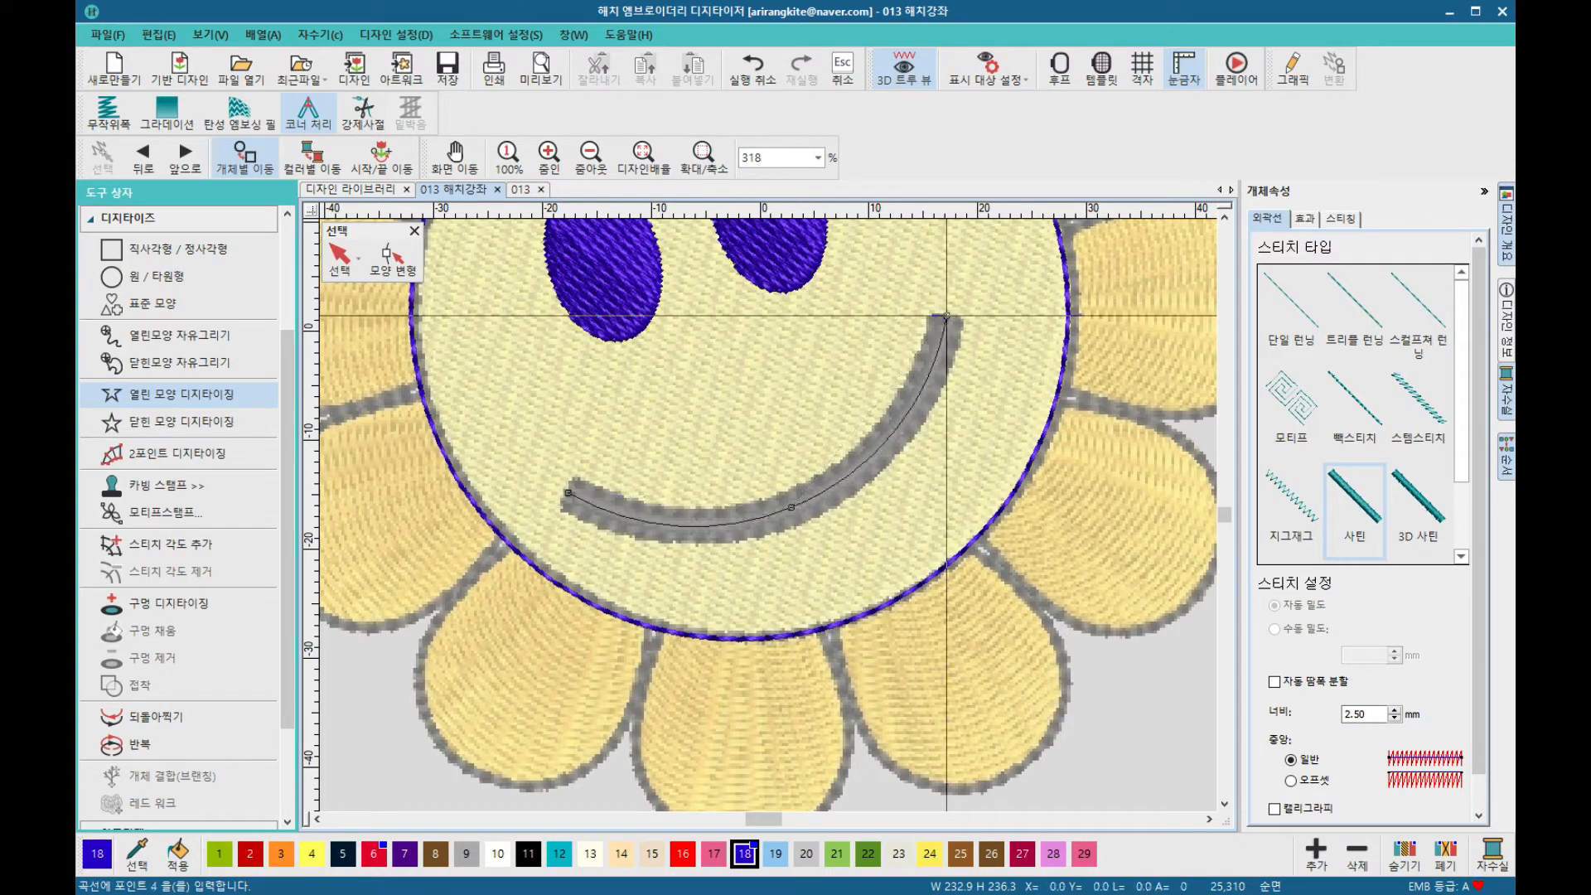
{"action": "key", "text": "Return"}
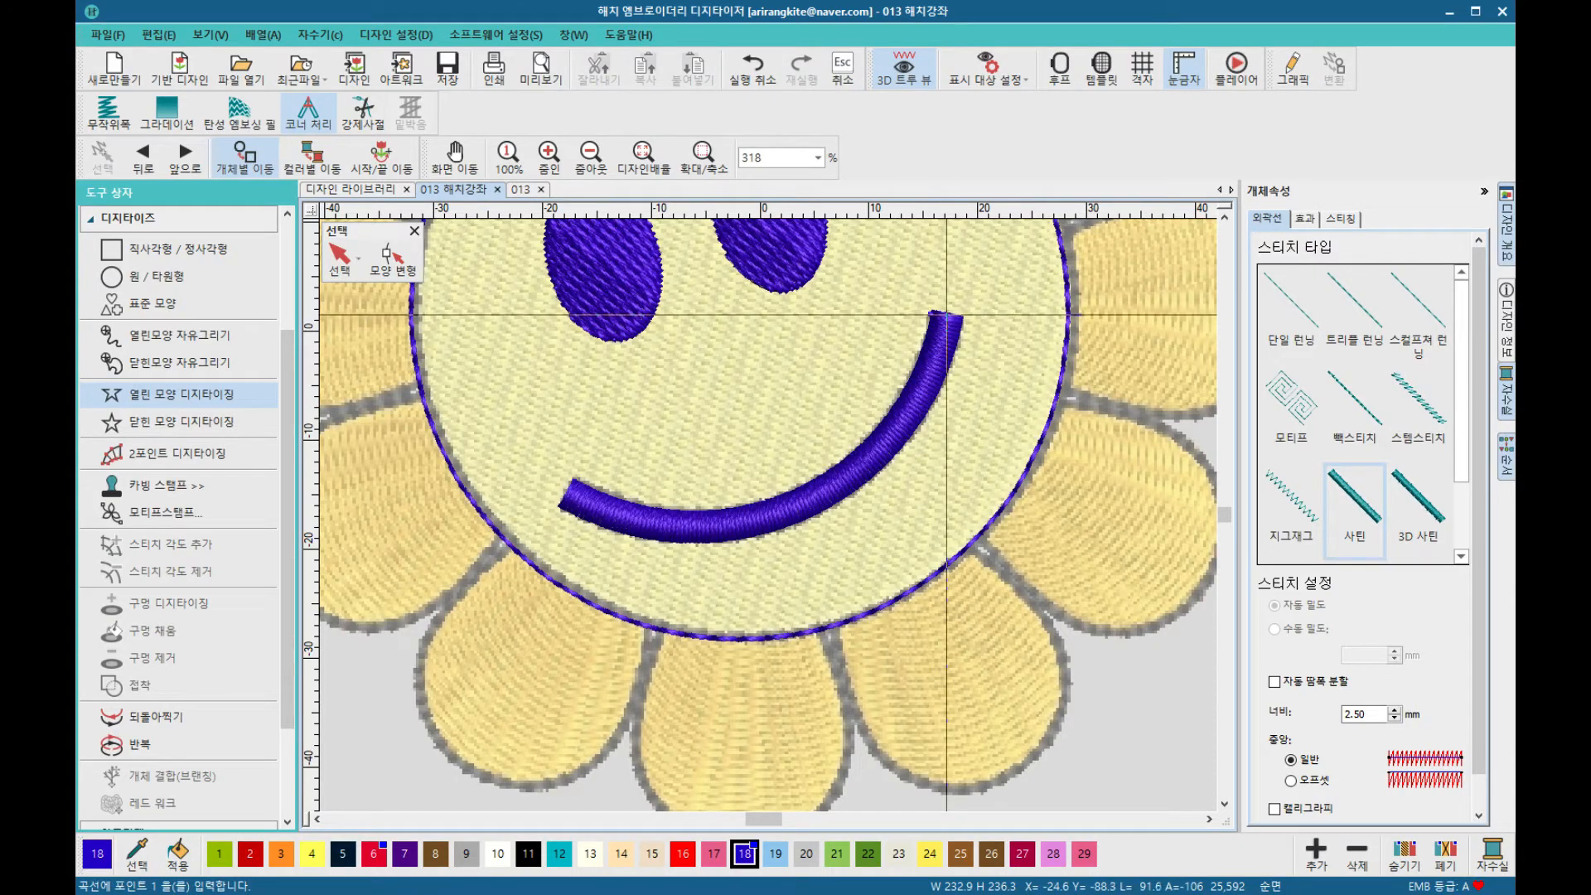
Step: Recolour the face circle with yellow thread colour 4 and convert its outline to a 다다미 (tatami) fill
{"action": "scroll", "coordinate": [864, 479], "scroll_direction": "down", "scroll_amount": 4}
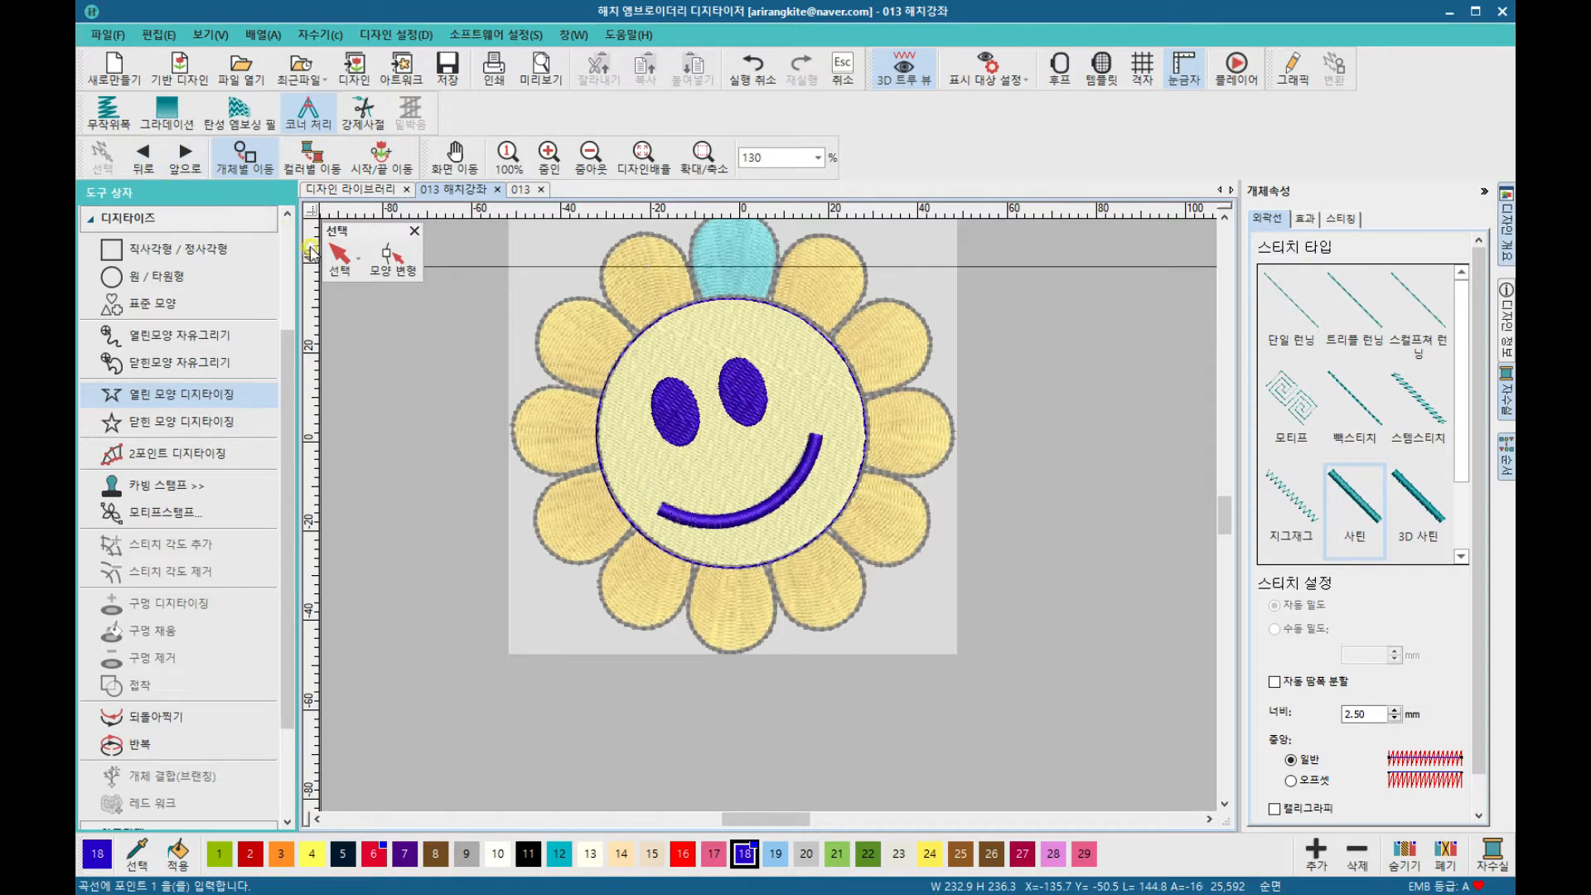
{"action": "left_click", "coordinate": [340, 257]}
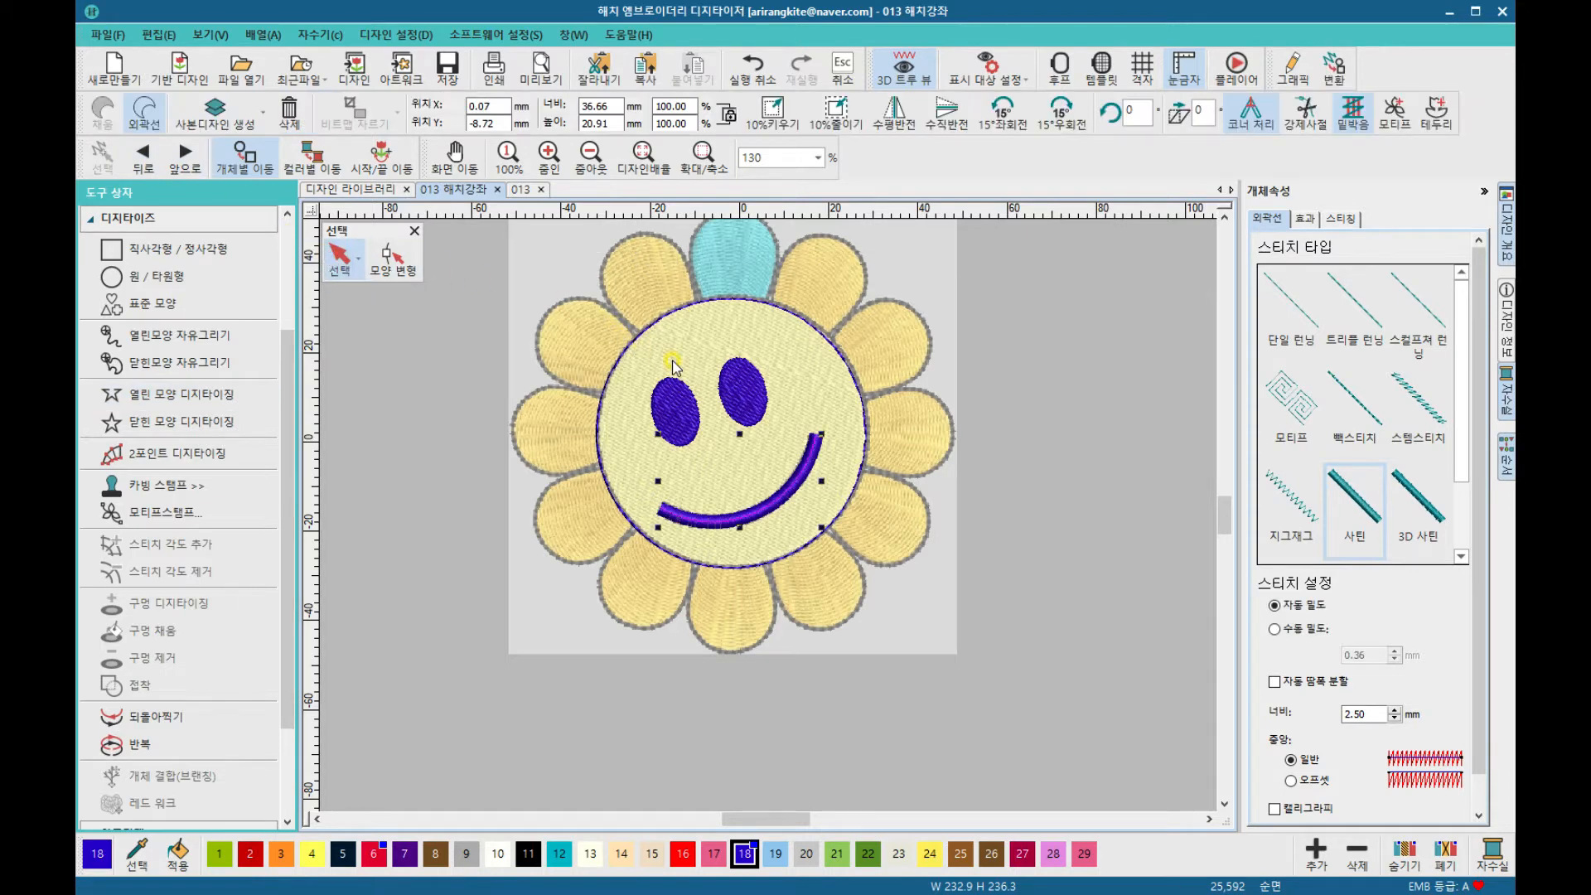
{"action": "key", "text": "ctrl+a"}
{"action": "left_click", "coordinate": [649, 330]}
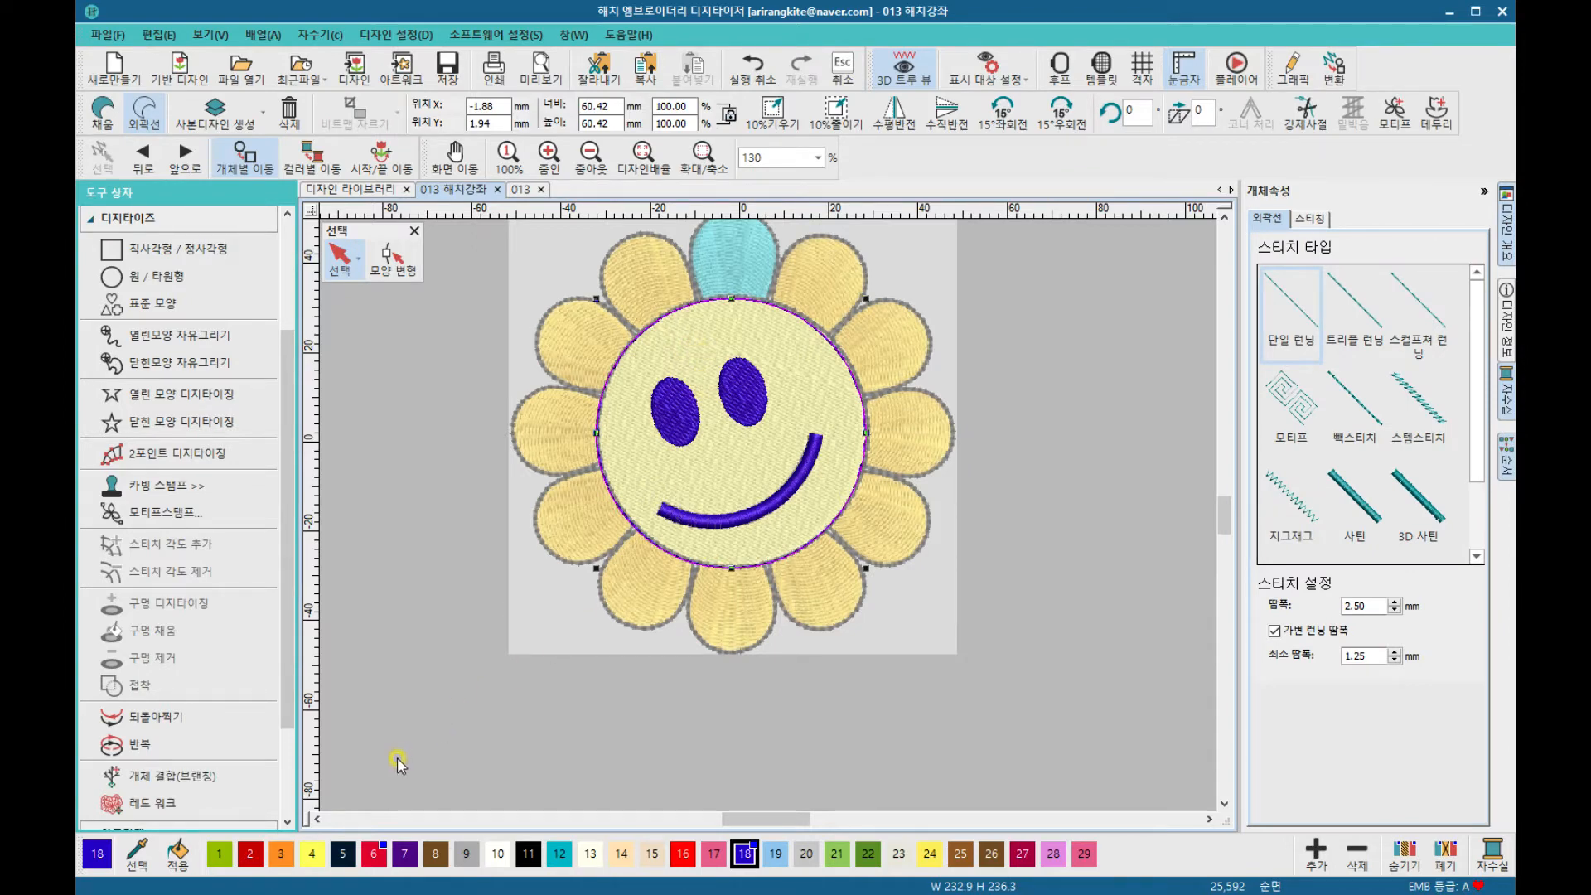
{"action": "left_click", "coordinate": [315, 850]}
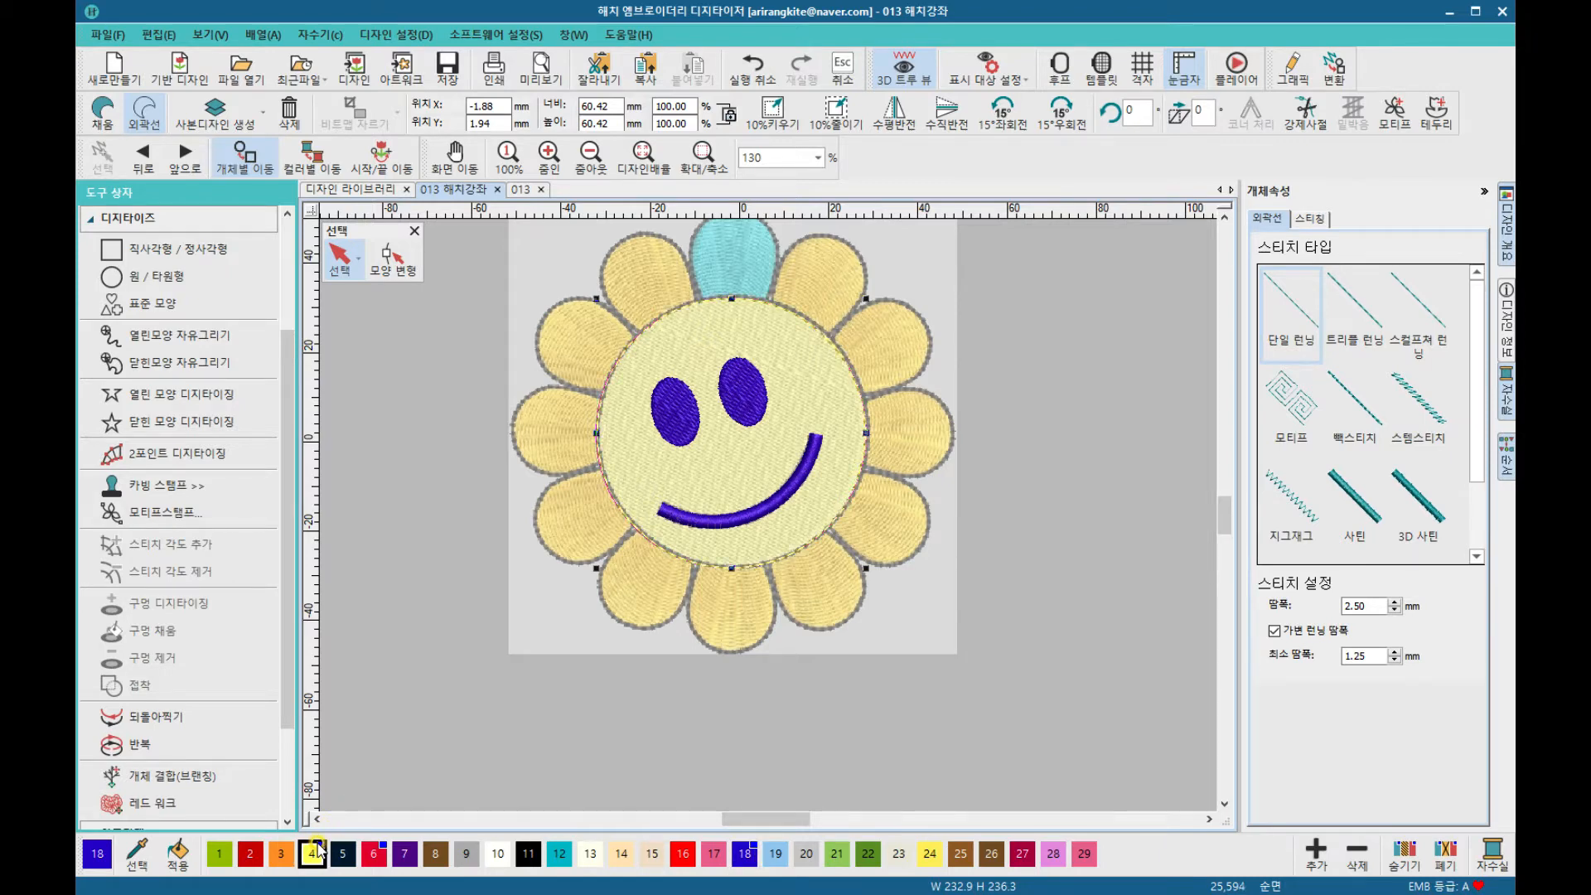
{"action": "left_click", "coordinate": [86, 93]}
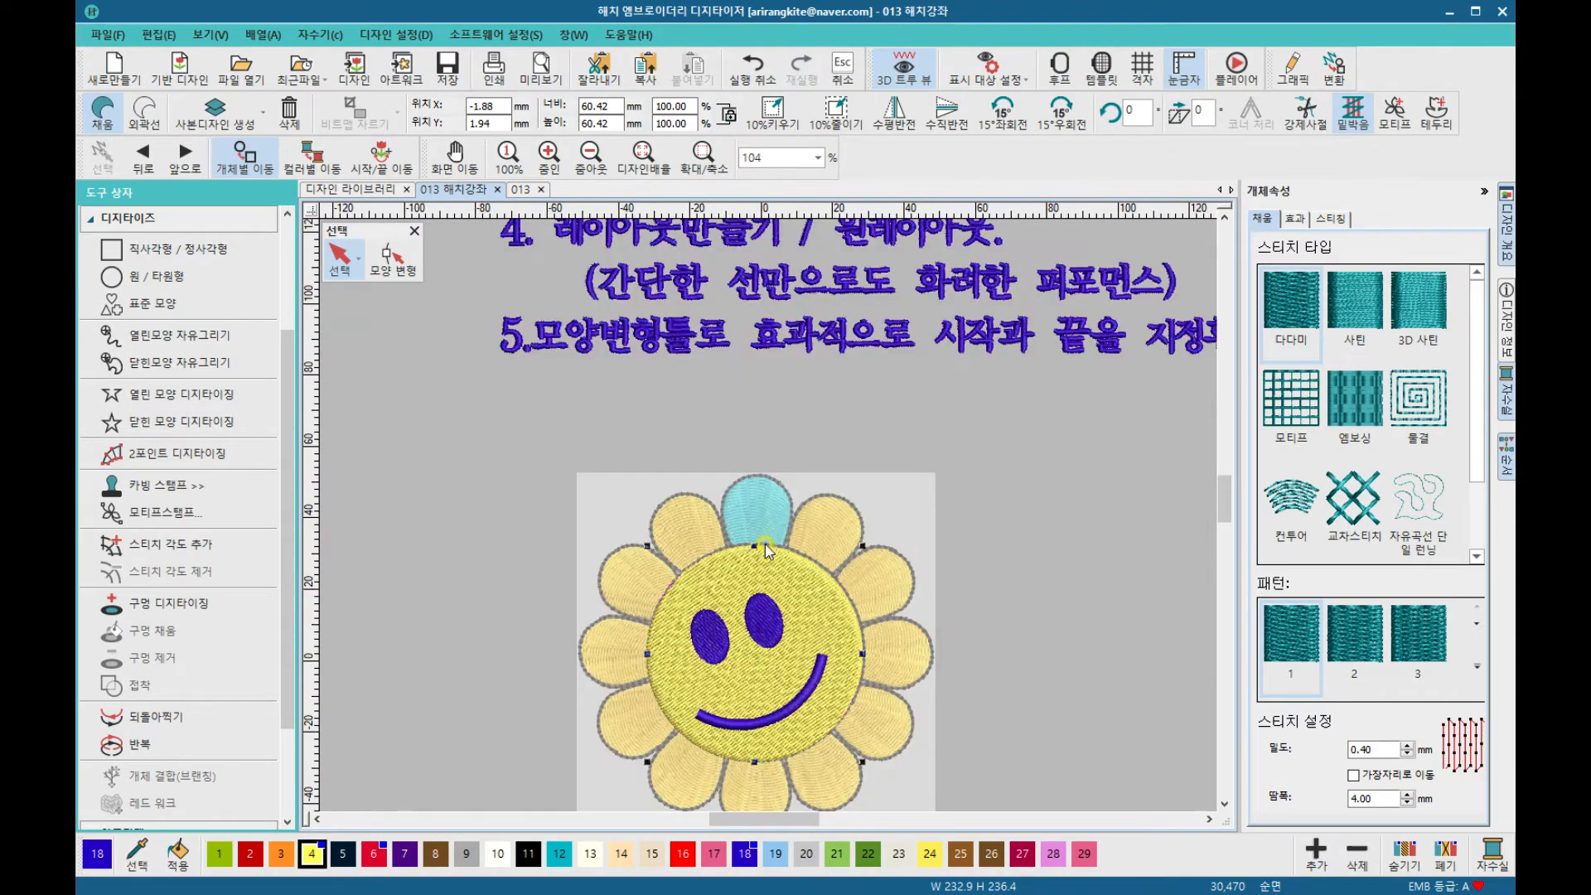
Step: Inspect the face fill's stitches below the top petal with 3D TrueView off, and turn the 3D view back on
{"action": "scroll", "coordinate": [768, 515], "scroll_direction": "up", "scroll_amount": 5}
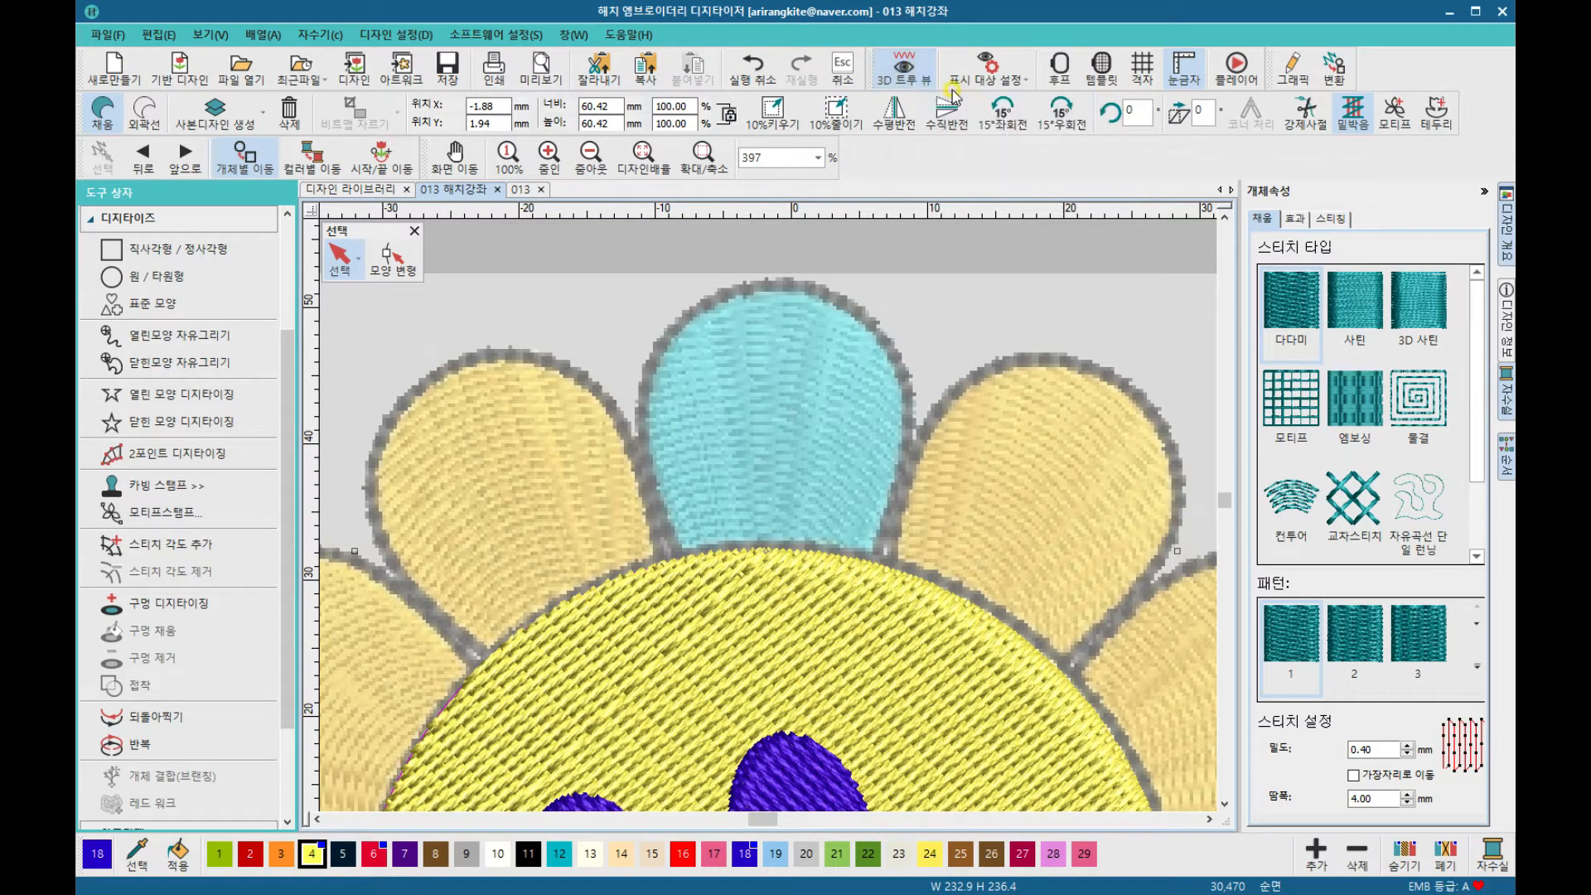
{"action": "left_click", "coordinate": [910, 83]}
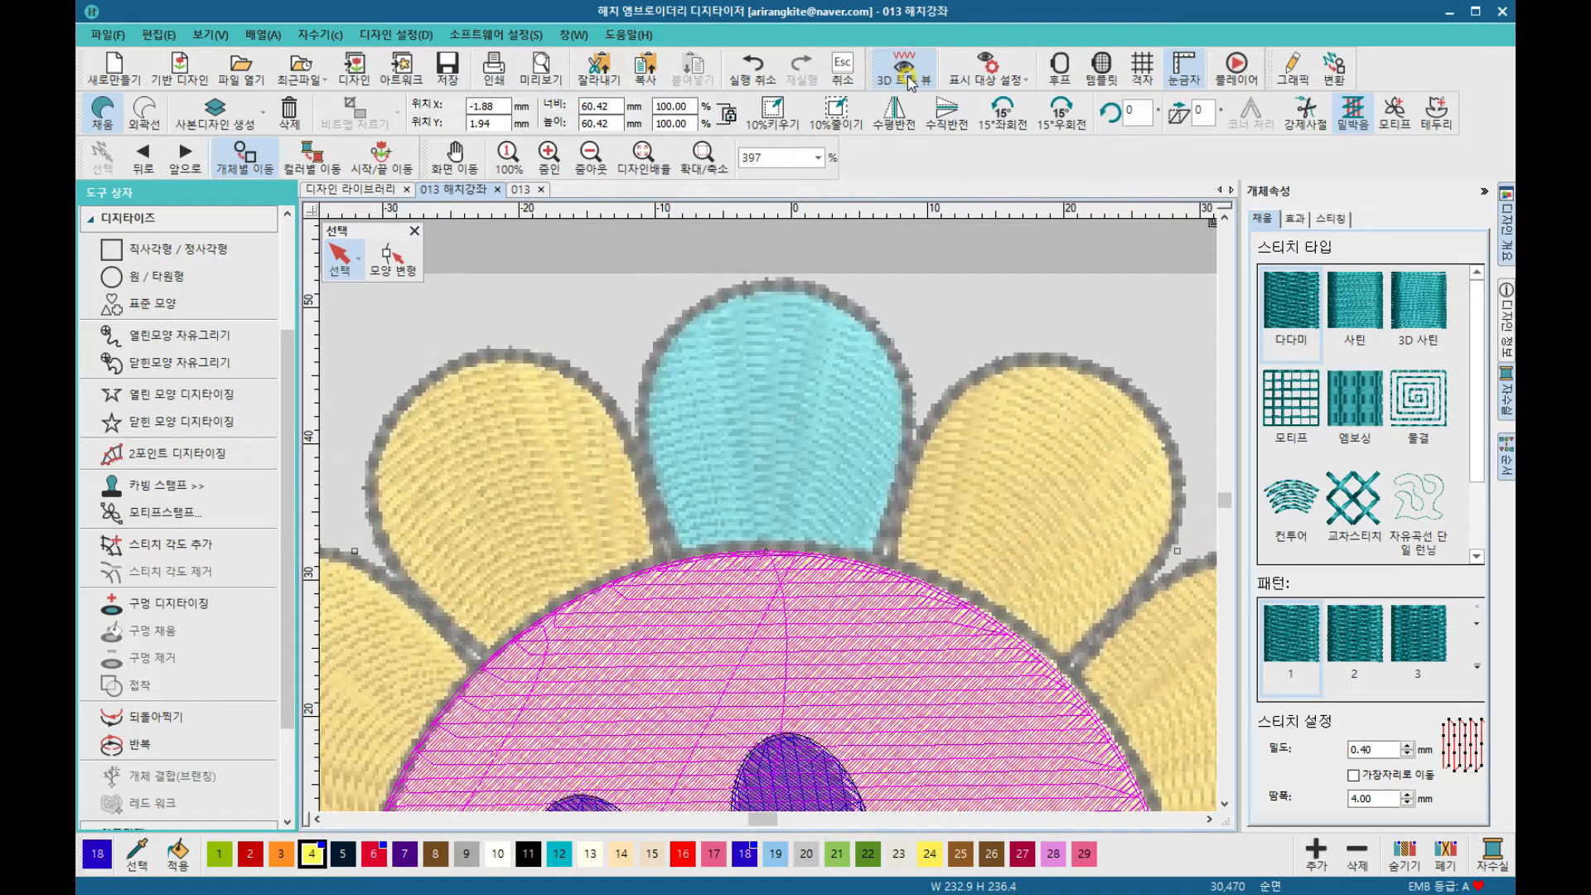
{"action": "scroll", "coordinate": [766, 520], "scroll_direction": "down", "scroll_amount": 2}
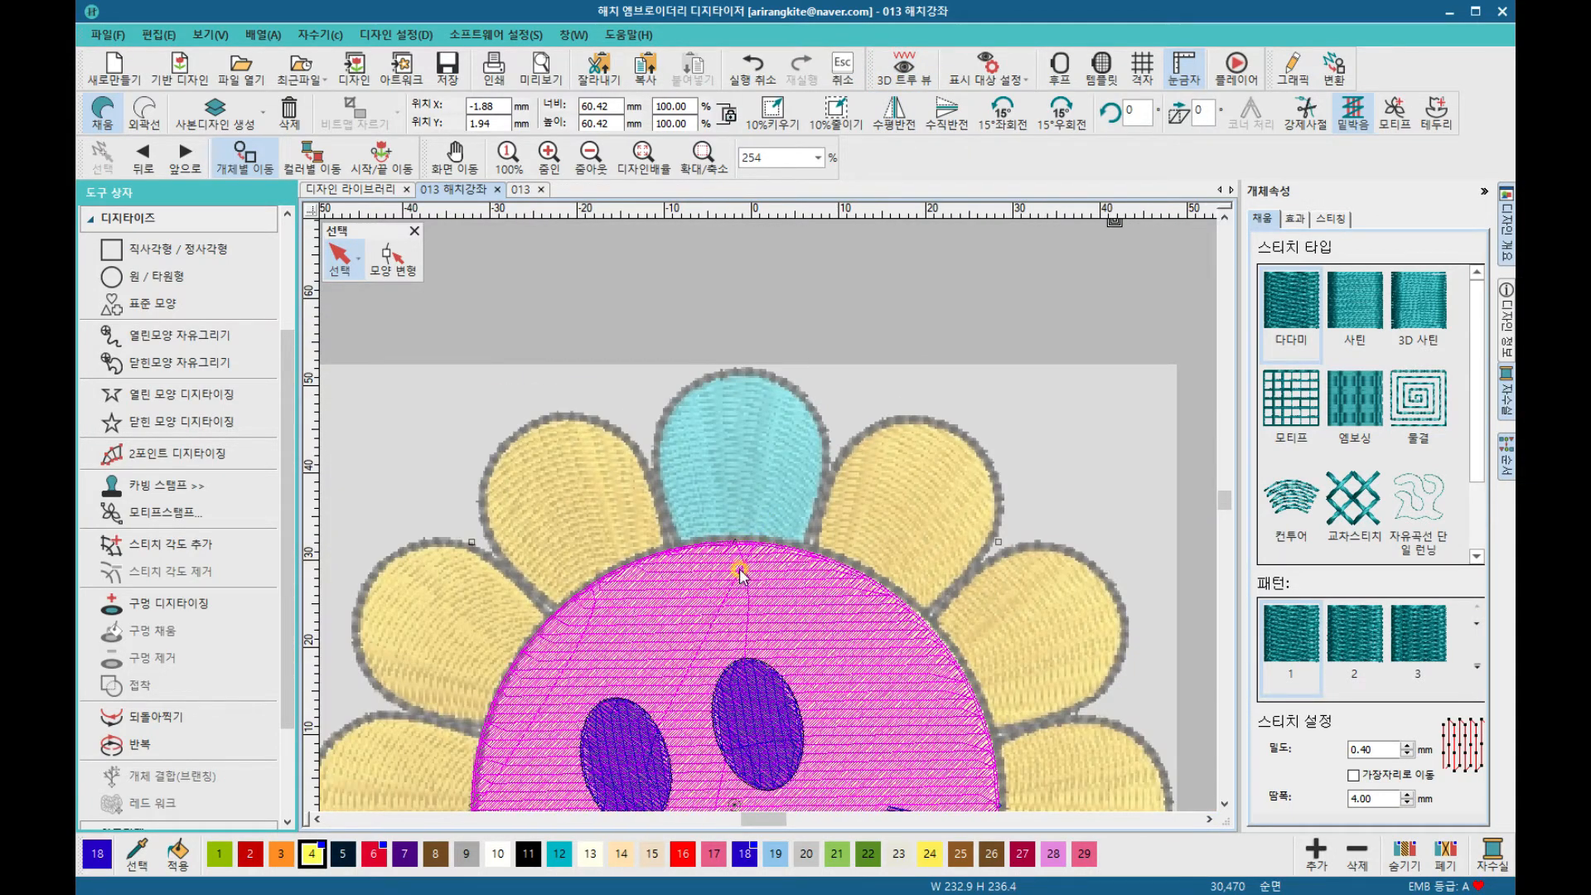
{"action": "scroll", "coordinate": [764, 510], "scroll_direction": "up", "scroll_amount": 3}
{"action": "scroll", "coordinate": [764, 510], "scroll_direction": "down", "scroll_amount": 1}
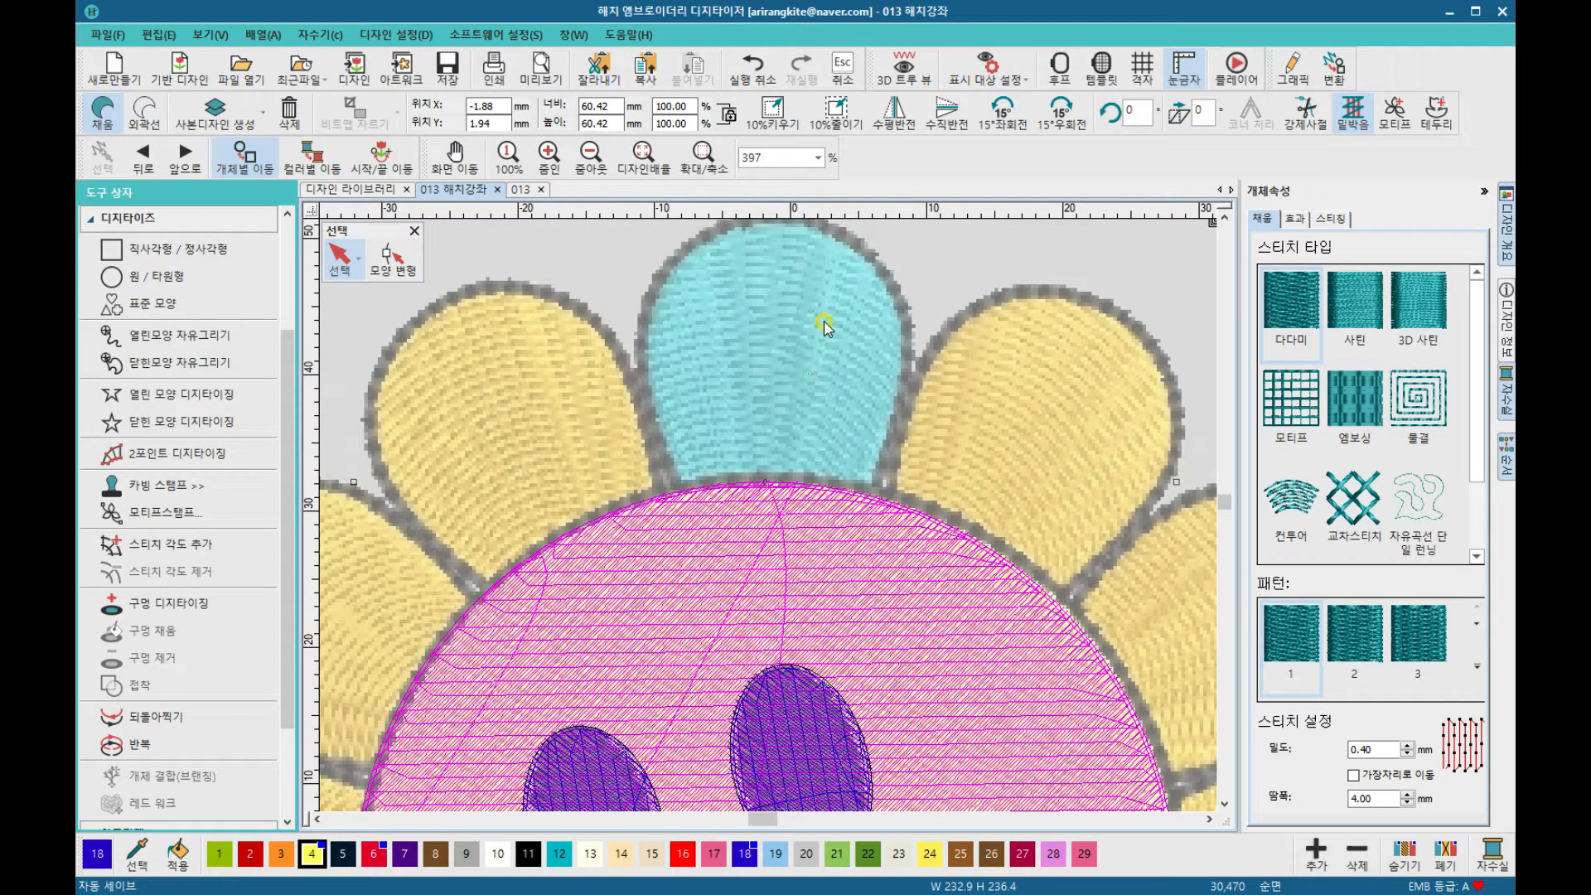
{"action": "key", "text": "t"}
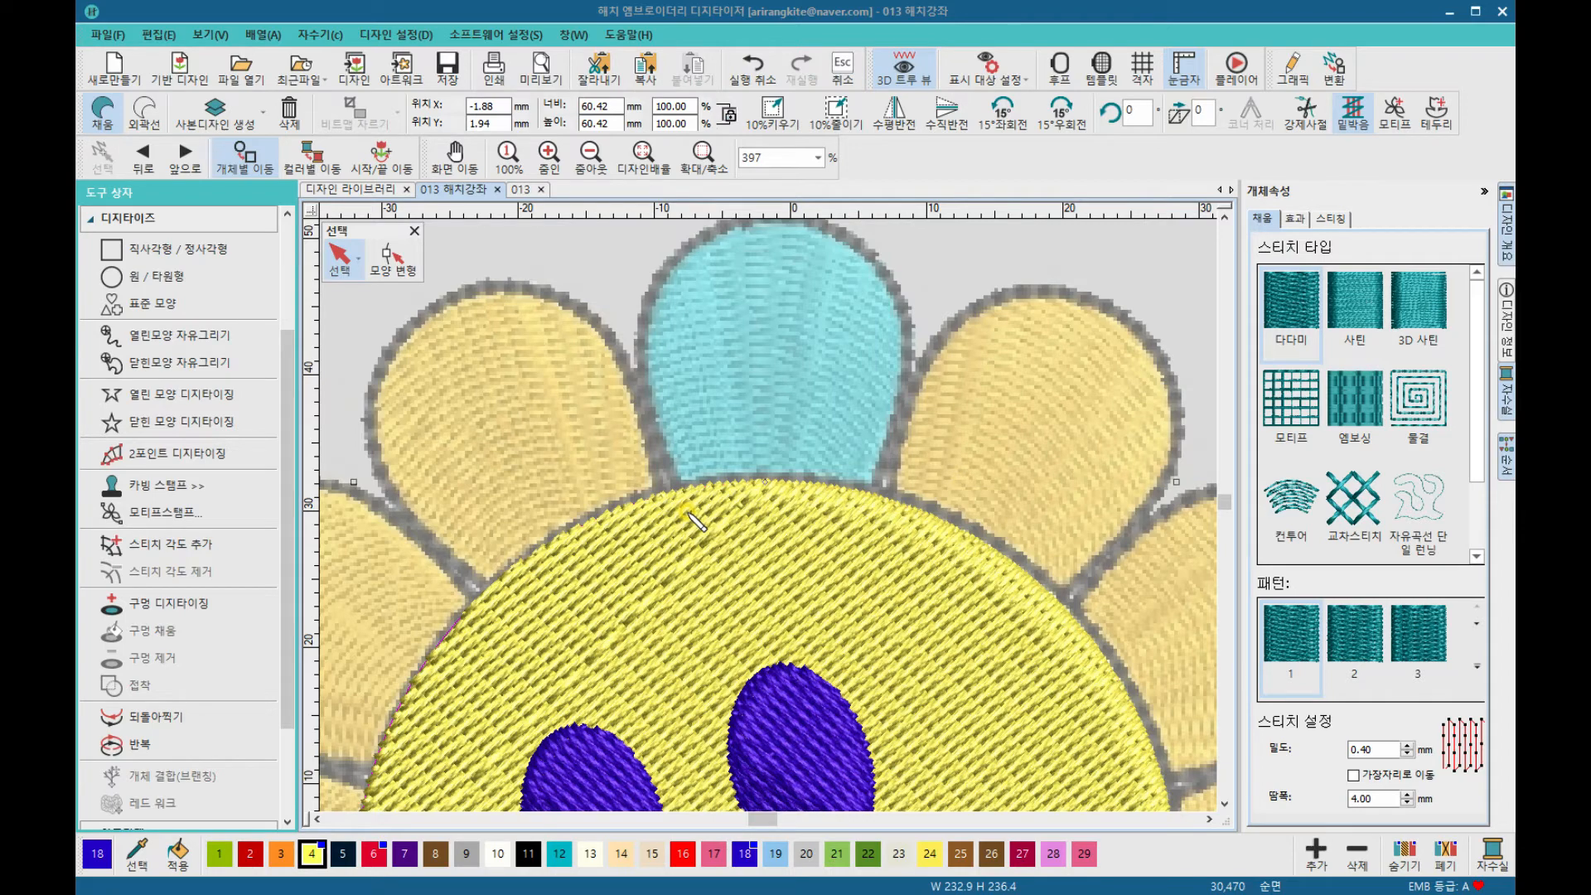
{"action": "mouse_move", "coordinate": [686, 511]}
{"action": "left_mouse_down"}
{"action": "mouse_move", "coordinate": [766, 498]}
{"action": "mouse_move", "coordinate": [858, 512]}
{"action": "mouse_move", "coordinate": [911, 335]}
{"action": "mouse_move", "coordinate": [856, 247]}
{"action": "mouse_move", "coordinate": [806, 227]}
{"action": "mouse_move", "coordinate": [711, 236]}
{"action": "mouse_move", "coordinate": [652, 286]}
{"action": "mouse_move", "coordinate": [646, 406]}
{"action": "mouse_move", "coordinate": [690, 511]}
{"action": "left_mouse_up"}
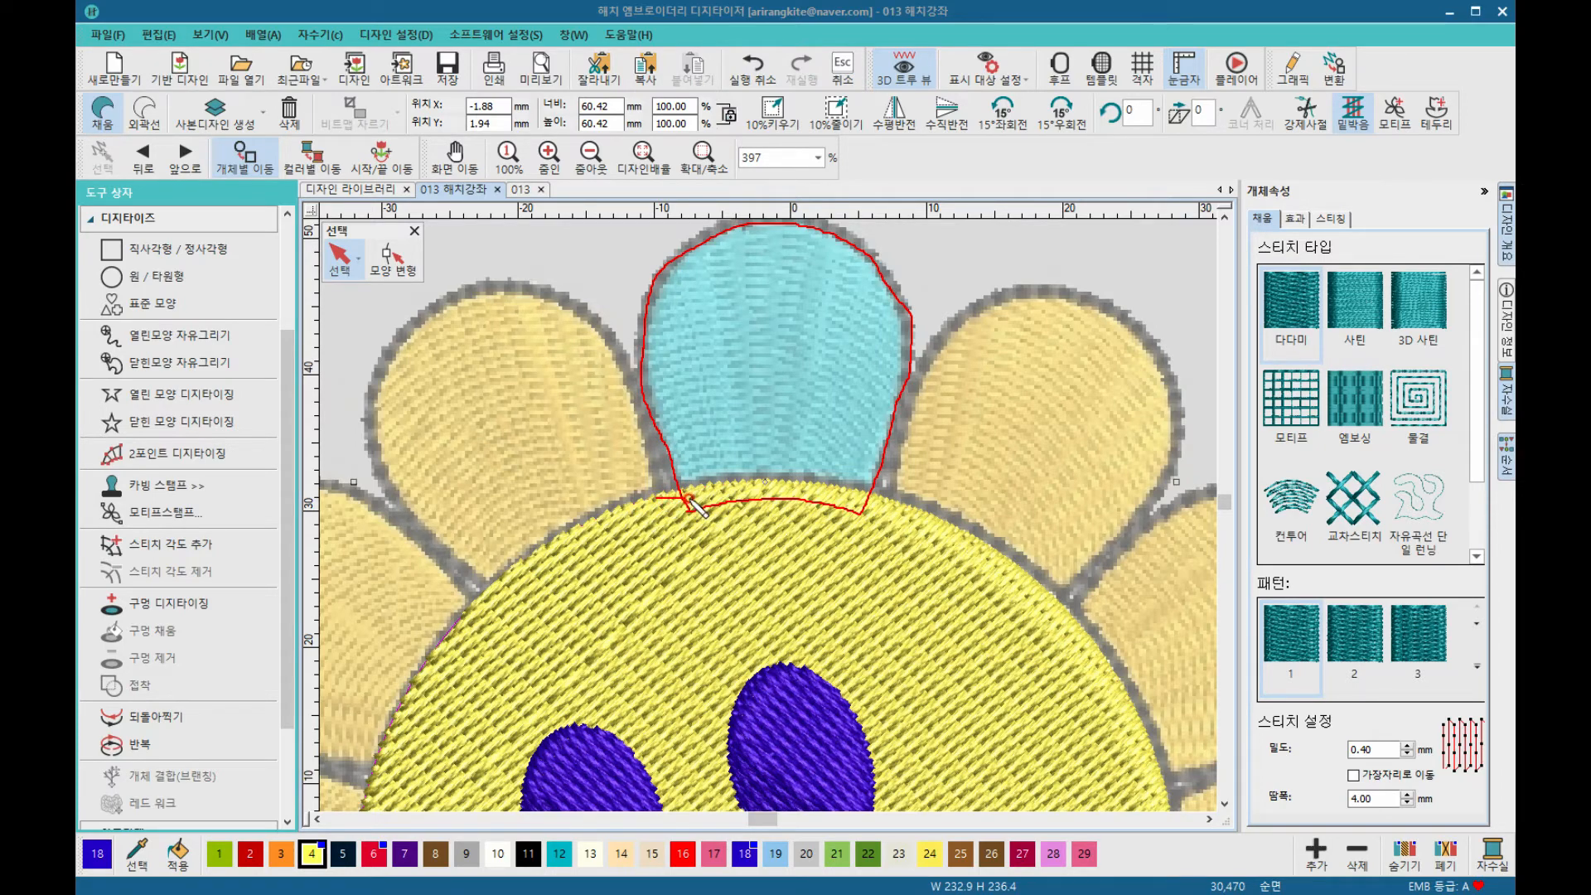
{"action": "mouse_move", "coordinate": [682, 494]}
{"action": "left_mouse_down"}
{"action": "mouse_move", "coordinate": [775, 480]}
{"action": "mouse_move", "coordinate": [911, 507]}
{"action": "left_mouse_up"}
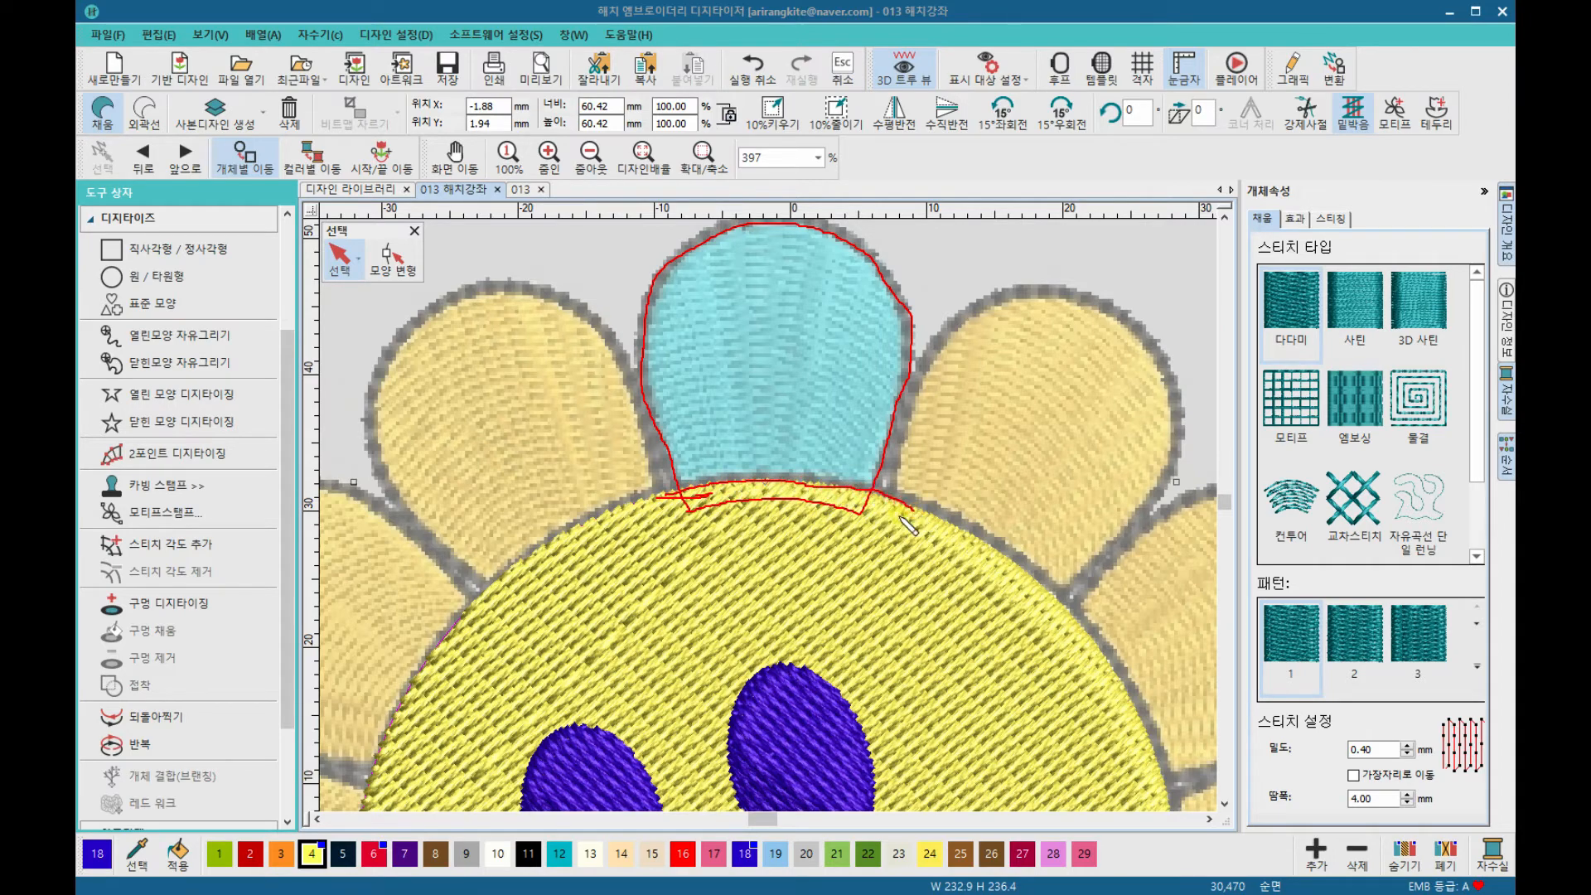
{"action": "left_click_drag", "start_coordinate": [696, 500], "coordinate": [866, 496]}
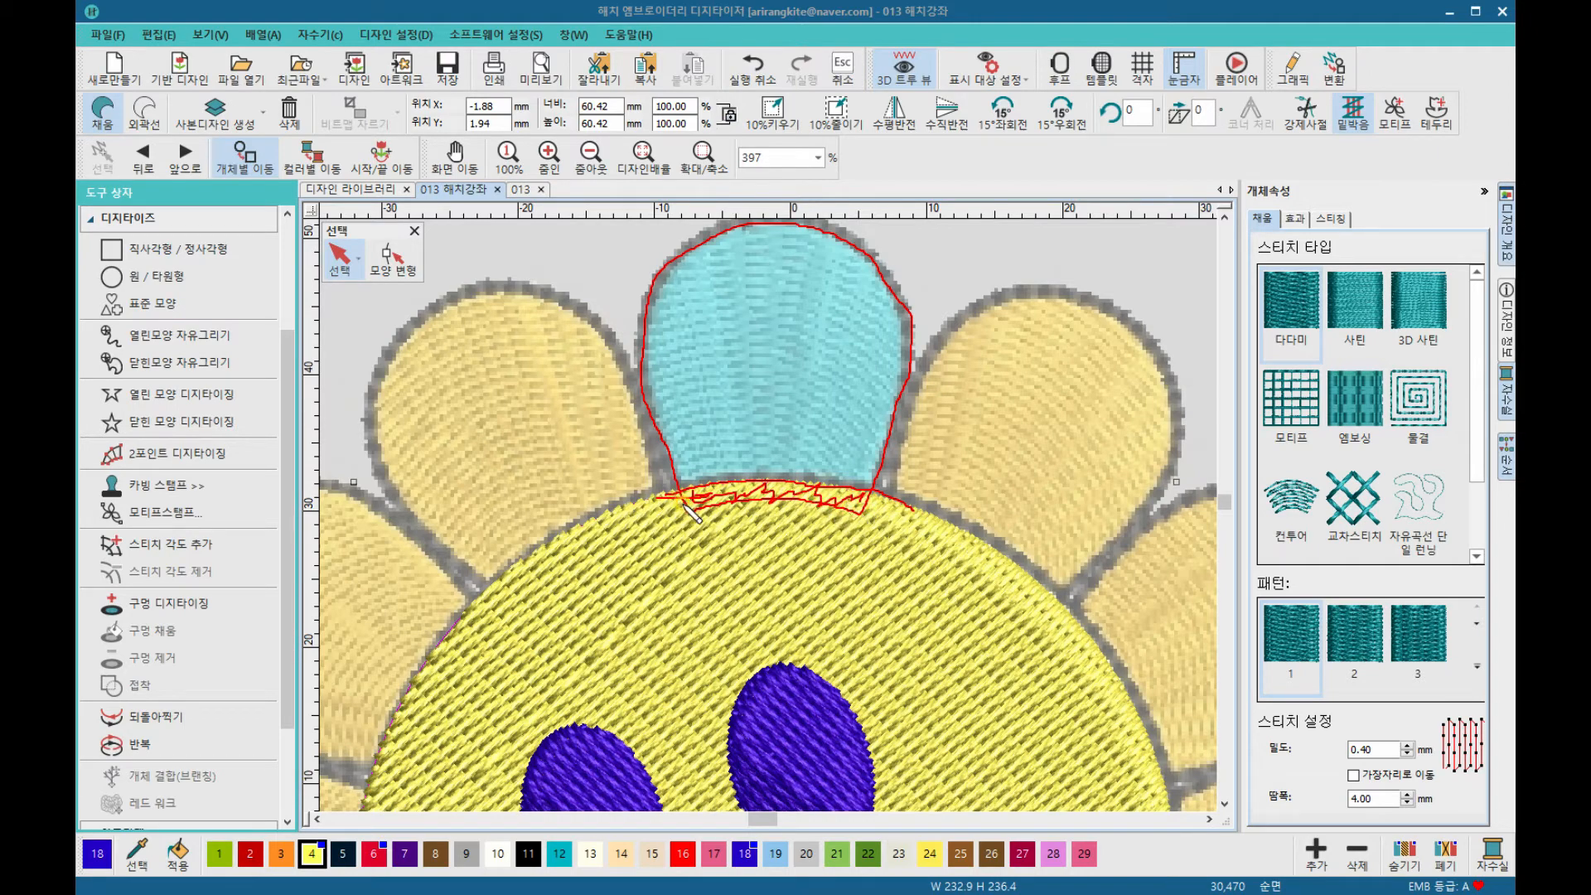
{"action": "mouse_move", "coordinate": [772, 445]}
{"action": "left_mouse_down"}
{"action": "mouse_move", "coordinate": [764, 568]}
{"action": "mouse_move", "coordinate": [768, 500]}
{"action": "mouse_move", "coordinate": [759, 515]}
{"action": "mouse_move", "coordinate": [768, 503]}
{"action": "mouse_move", "coordinate": [783, 528]}
{"action": "mouse_move", "coordinate": [759, 471]}
{"action": "mouse_move", "coordinate": [772, 479]}
{"action": "mouse_move", "coordinate": [784, 456]}
{"action": "mouse_move", "coordinate": [752, 480]}
{"action": "left_mouse_up"}
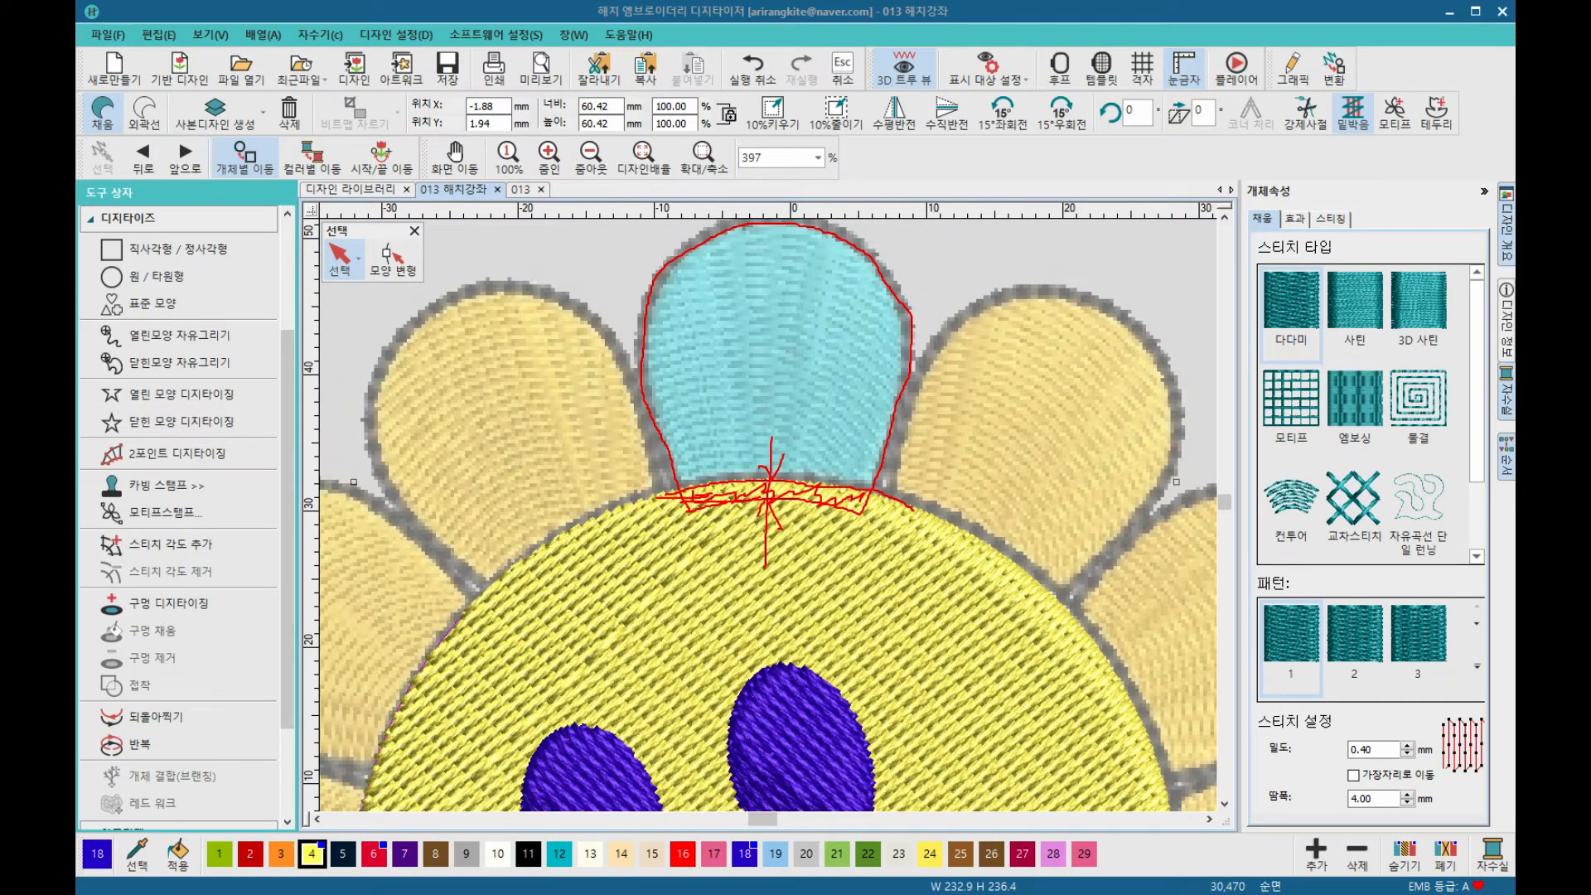
{"action": "key", "text": "ctrl+z"}
{"action": "key", "text": "ctrl+z"}
{"action": "key", "text": "ctrl+z"}
{"action": "key", "text": "ctrl+z"}
{"action": "key", "text": "ctrl+z"}
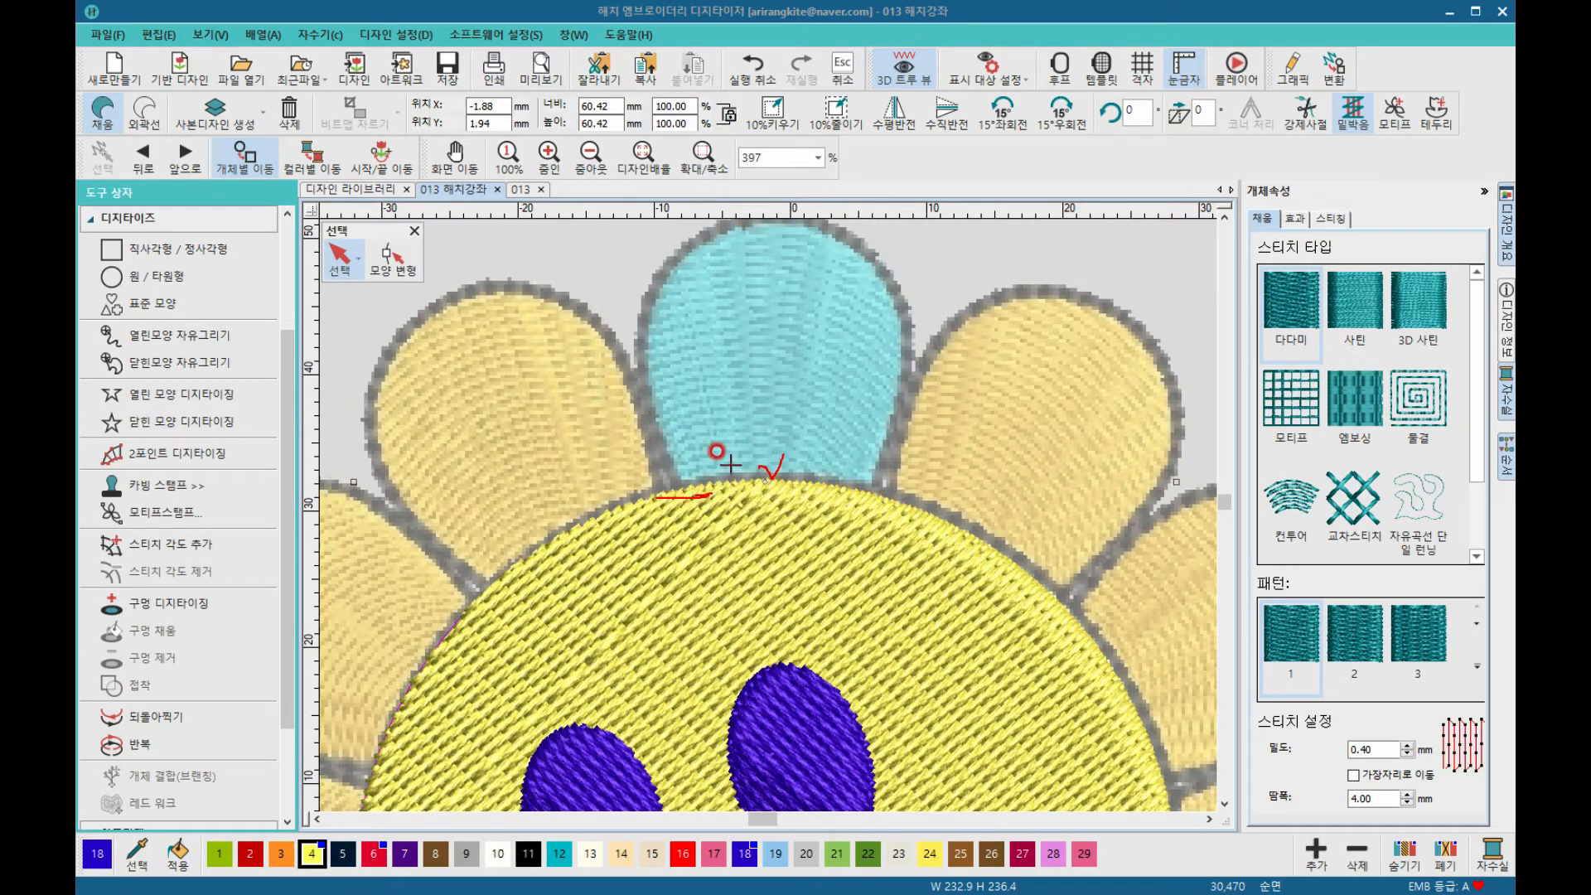
{"action": "mouse_move", "coordinate": [716, 450]}
{"action": "left_mouse_down"}
{"action": "mouse_move", "coordinate": [701, 483]}
{"action": "mouse_move", "coordinate": [776, 478]}
{"action": "mouse_move", "coordinate": [768, 444]}
{"action": "left_mouse_up"}
{"action": "right_click", "coordinate": [1193, 282]}
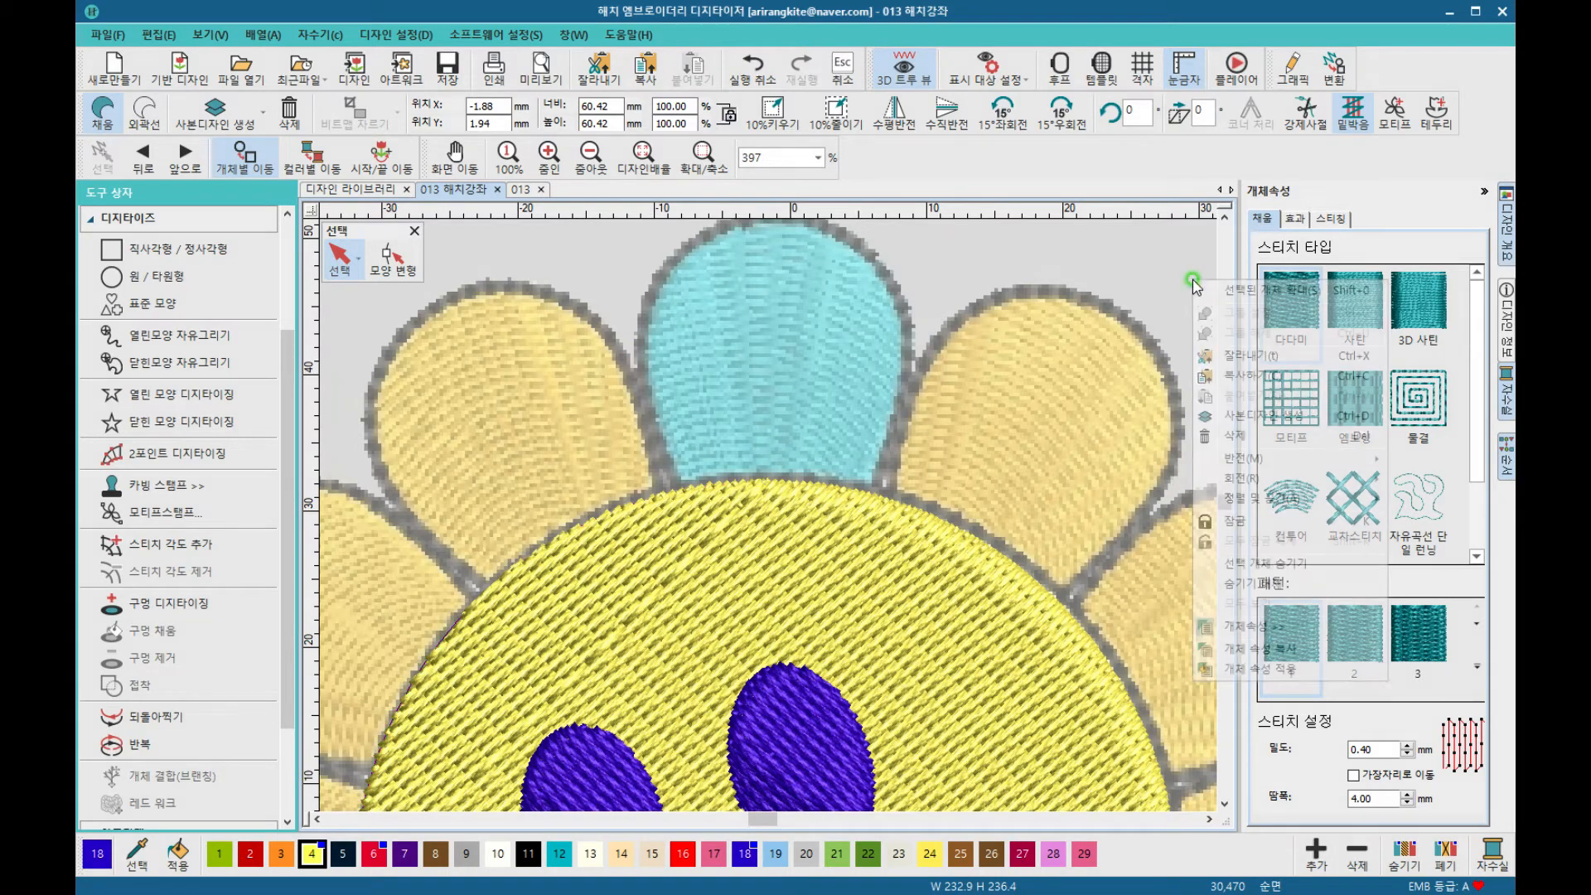
{"action": "left_click", "coordinate": [1152, 277]}
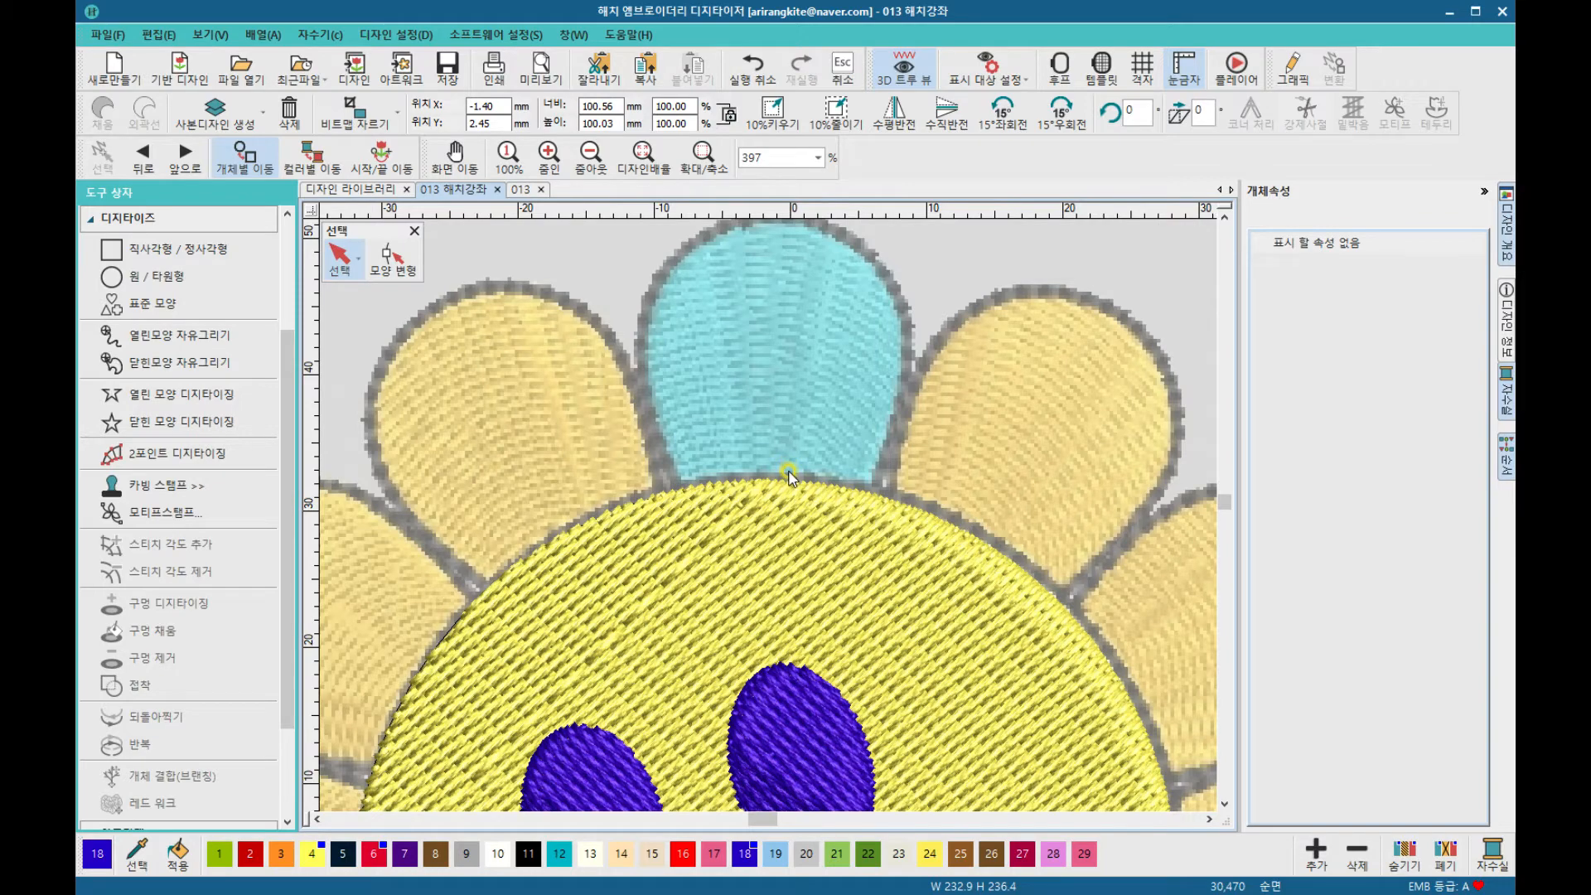
Step: Digitize the top petal as a closed 다다미 (tatami) shape about 19.8 mm wide and 21.9 mm high in yellow thread colour 24, its base overlapping the face
{"action": "key", "text": "t"}
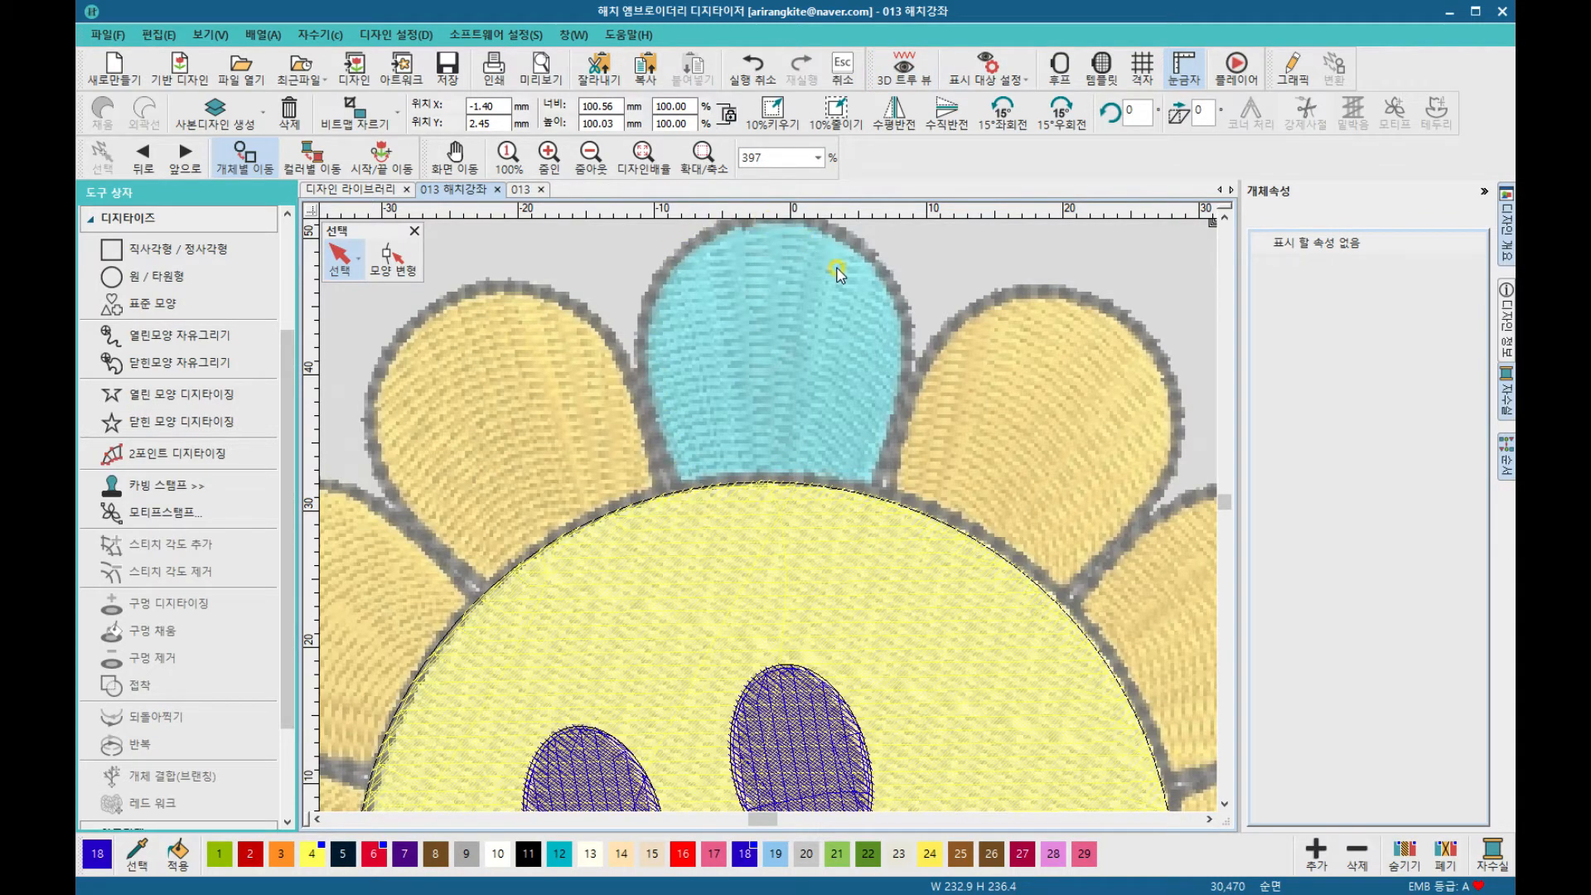
{"action": "left_click_drag", "start_coordinate": [1223, 502], "coordinate": [1223, 503]}
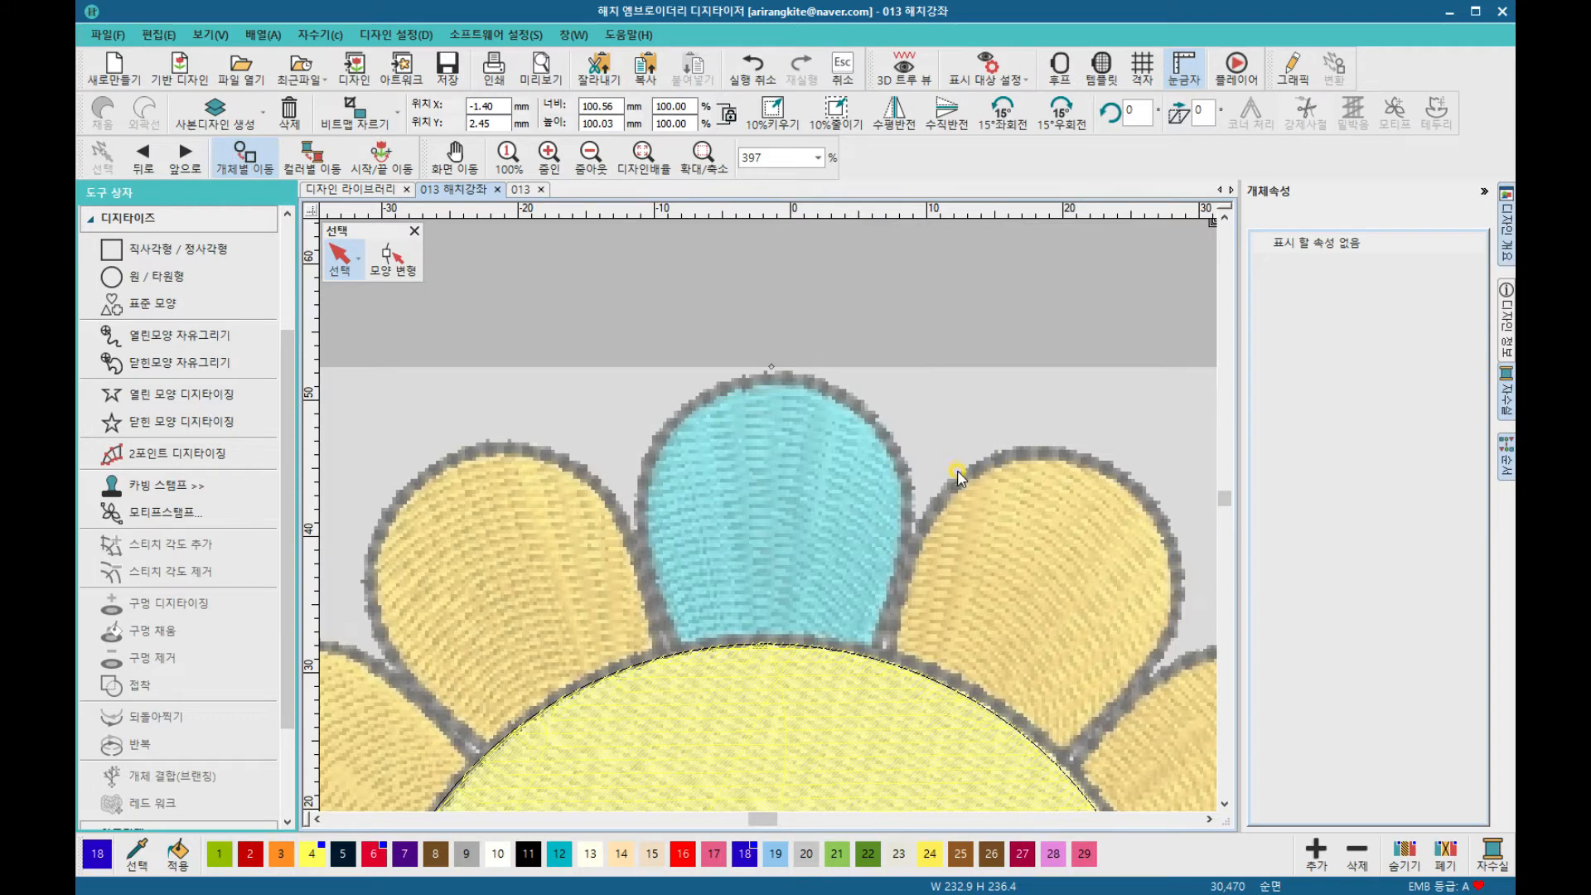
{"action": "left_click", "coordinate": [803, 308]}
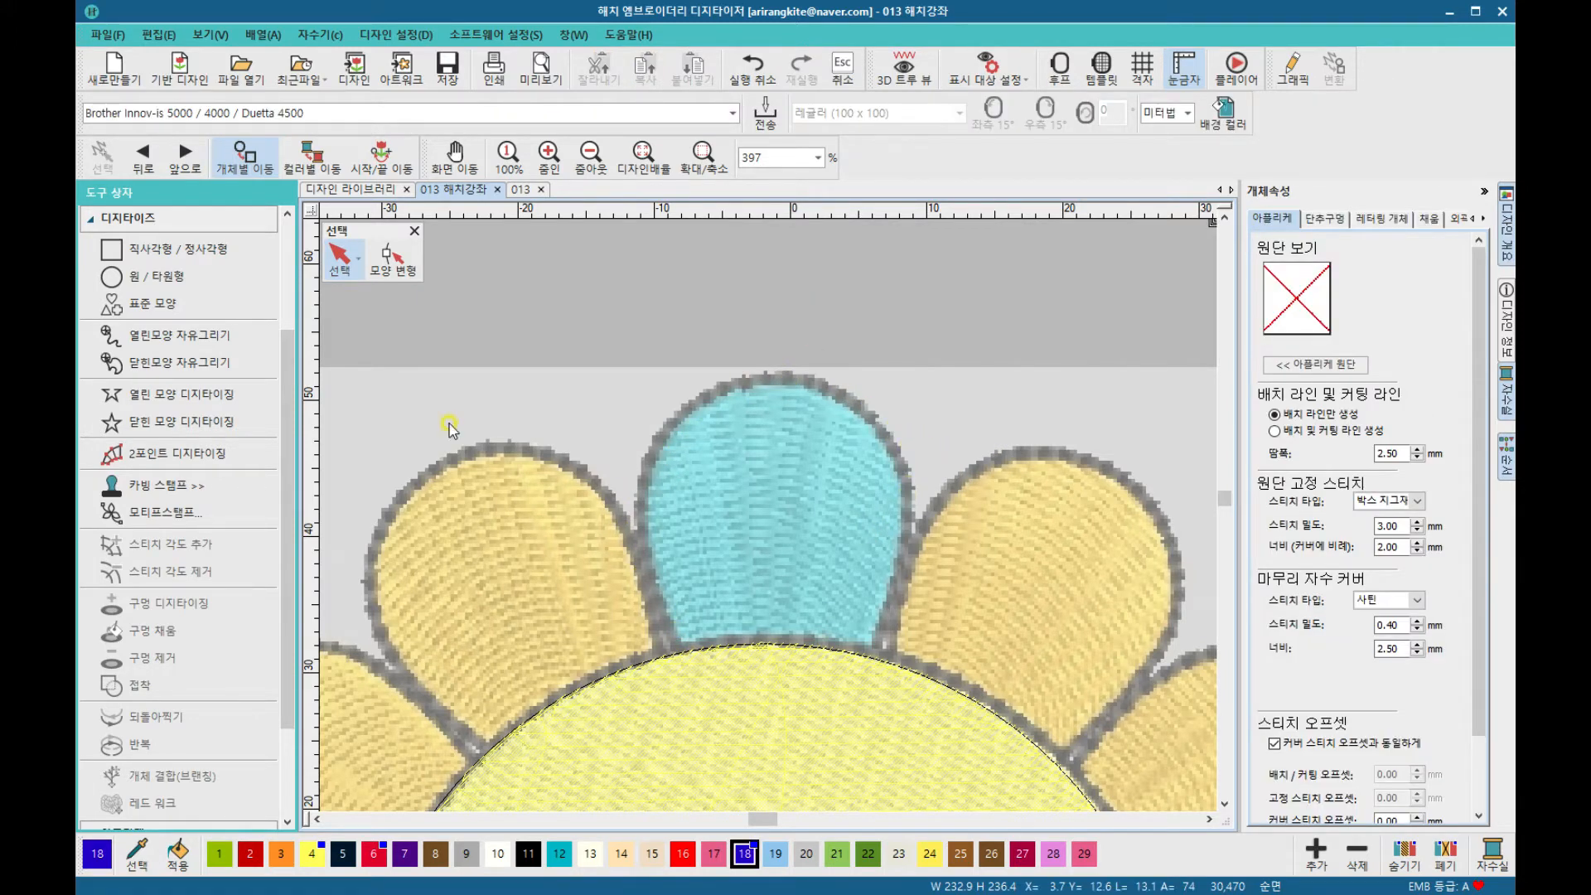
{"action": "left_click", "coordinate": [213, 423]}
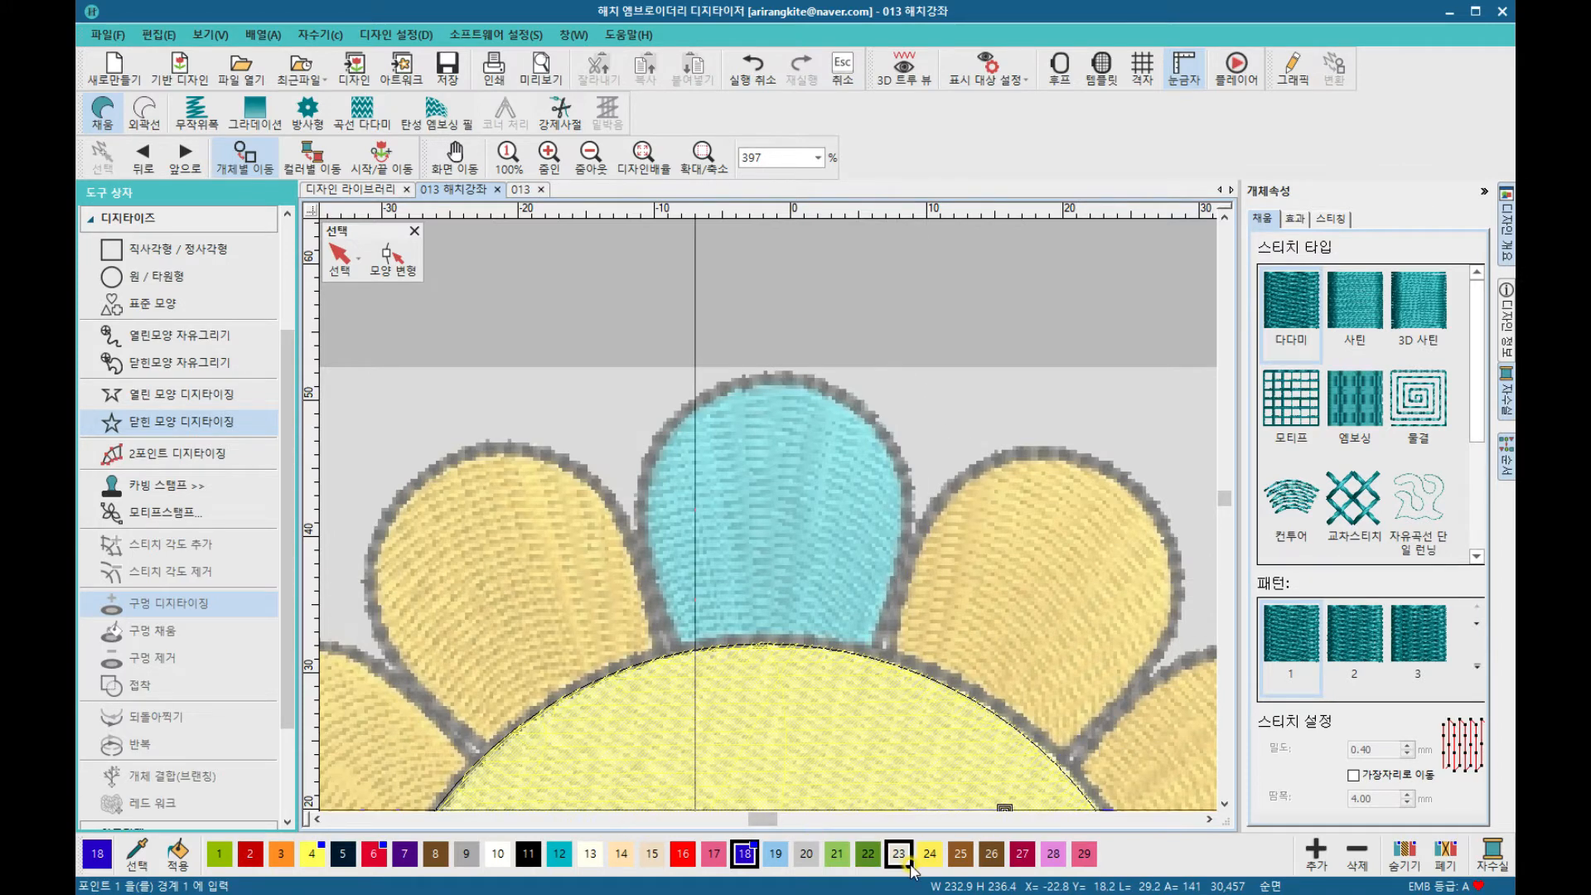
{"action": "left_click", "coordinate": [931, 862]}
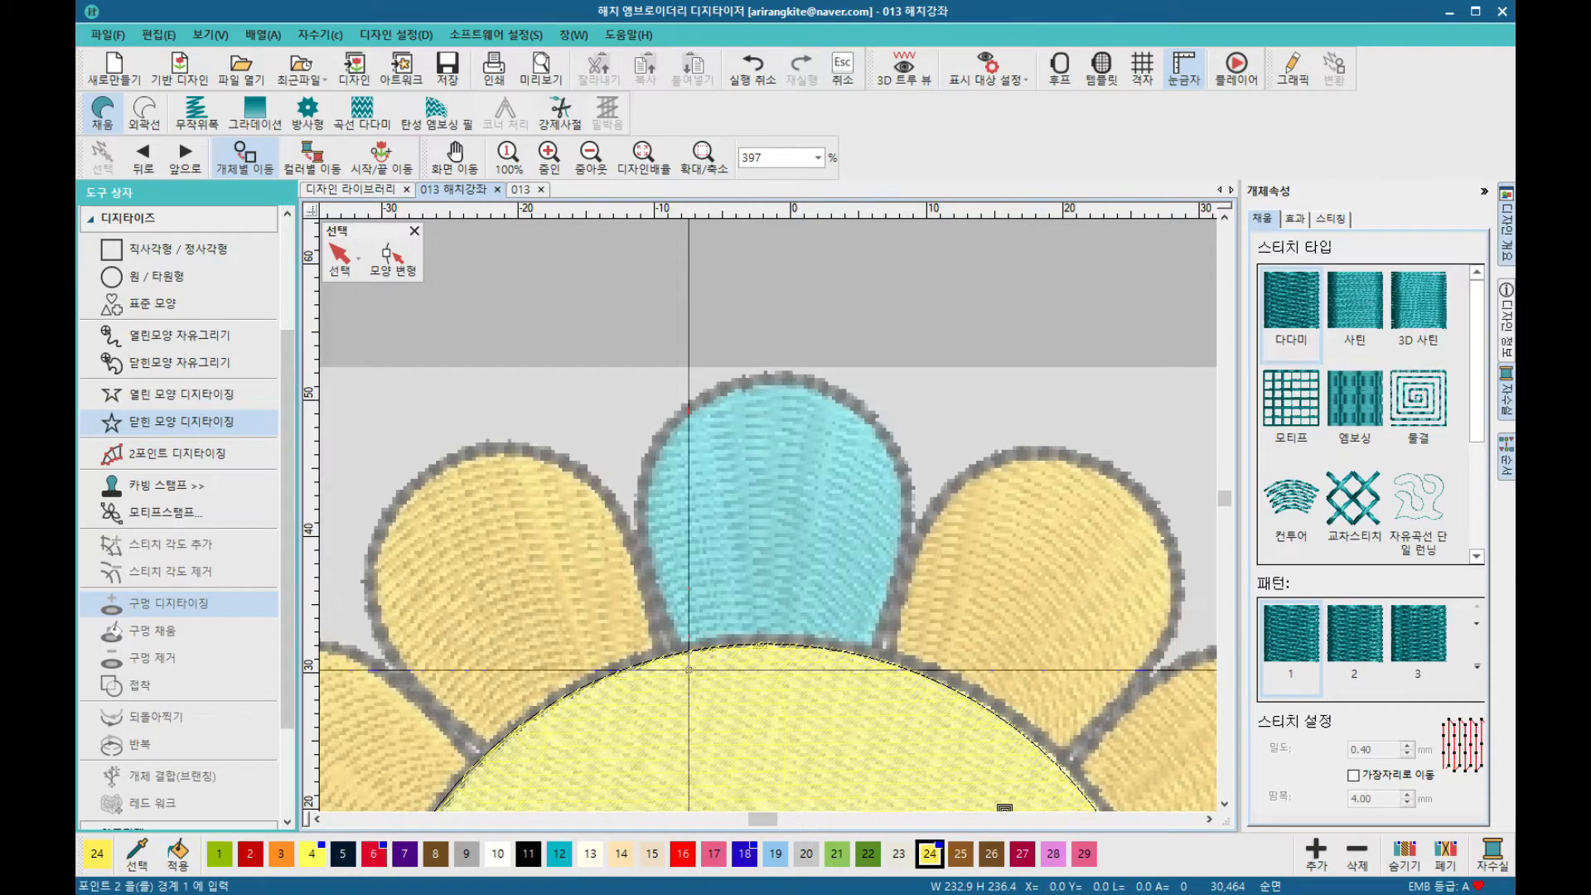
{"action": "left_click", "coordinate": [647, 577]}
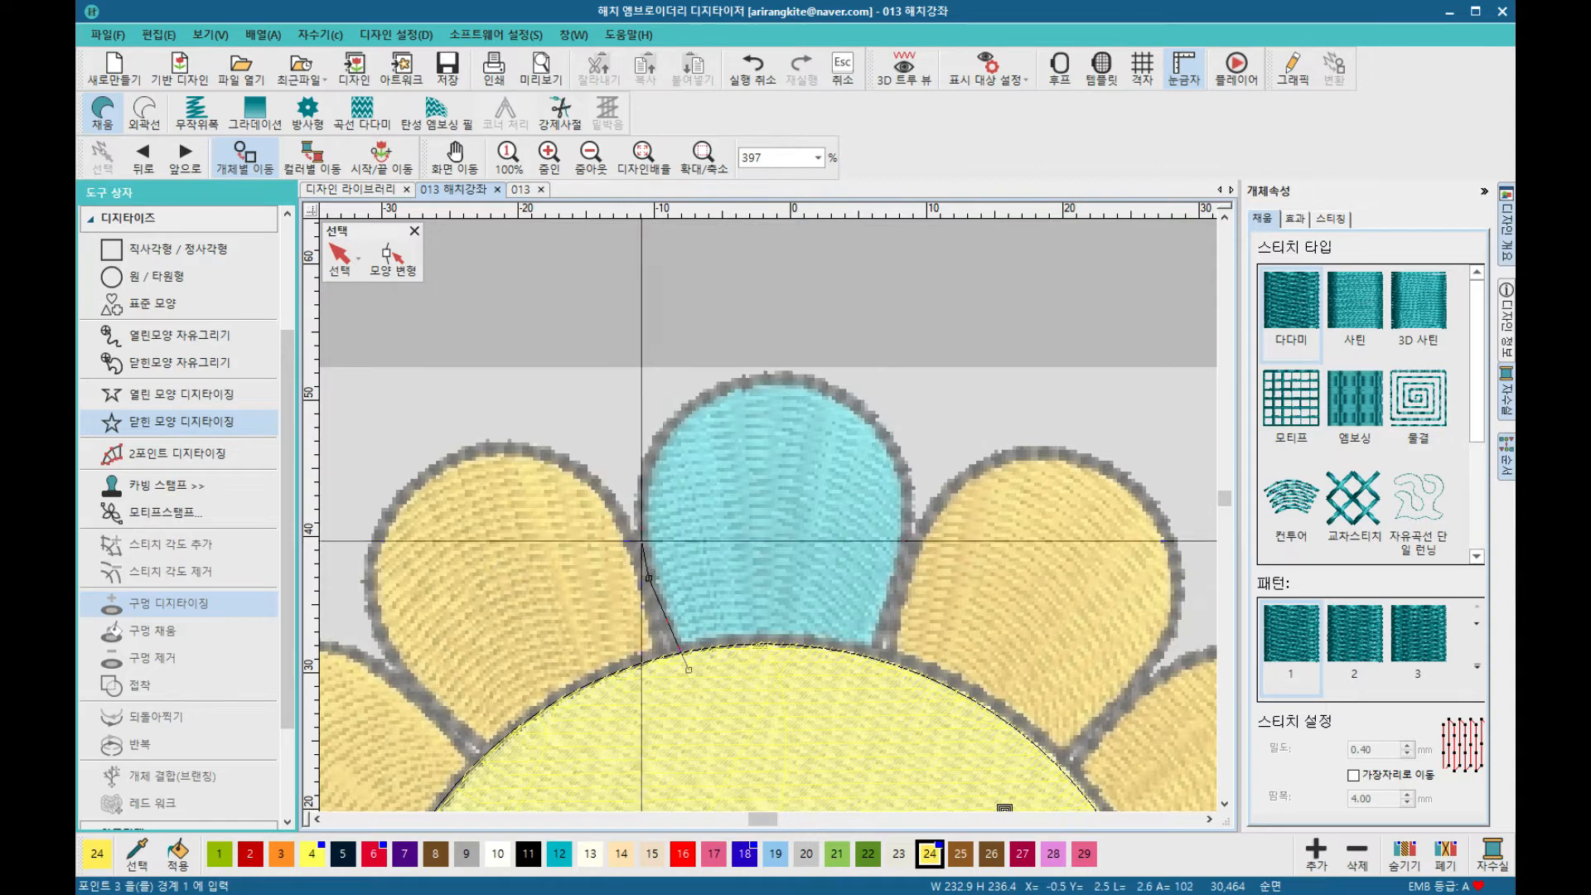
{"action": "left_click", "coordinate": [648, 465]}
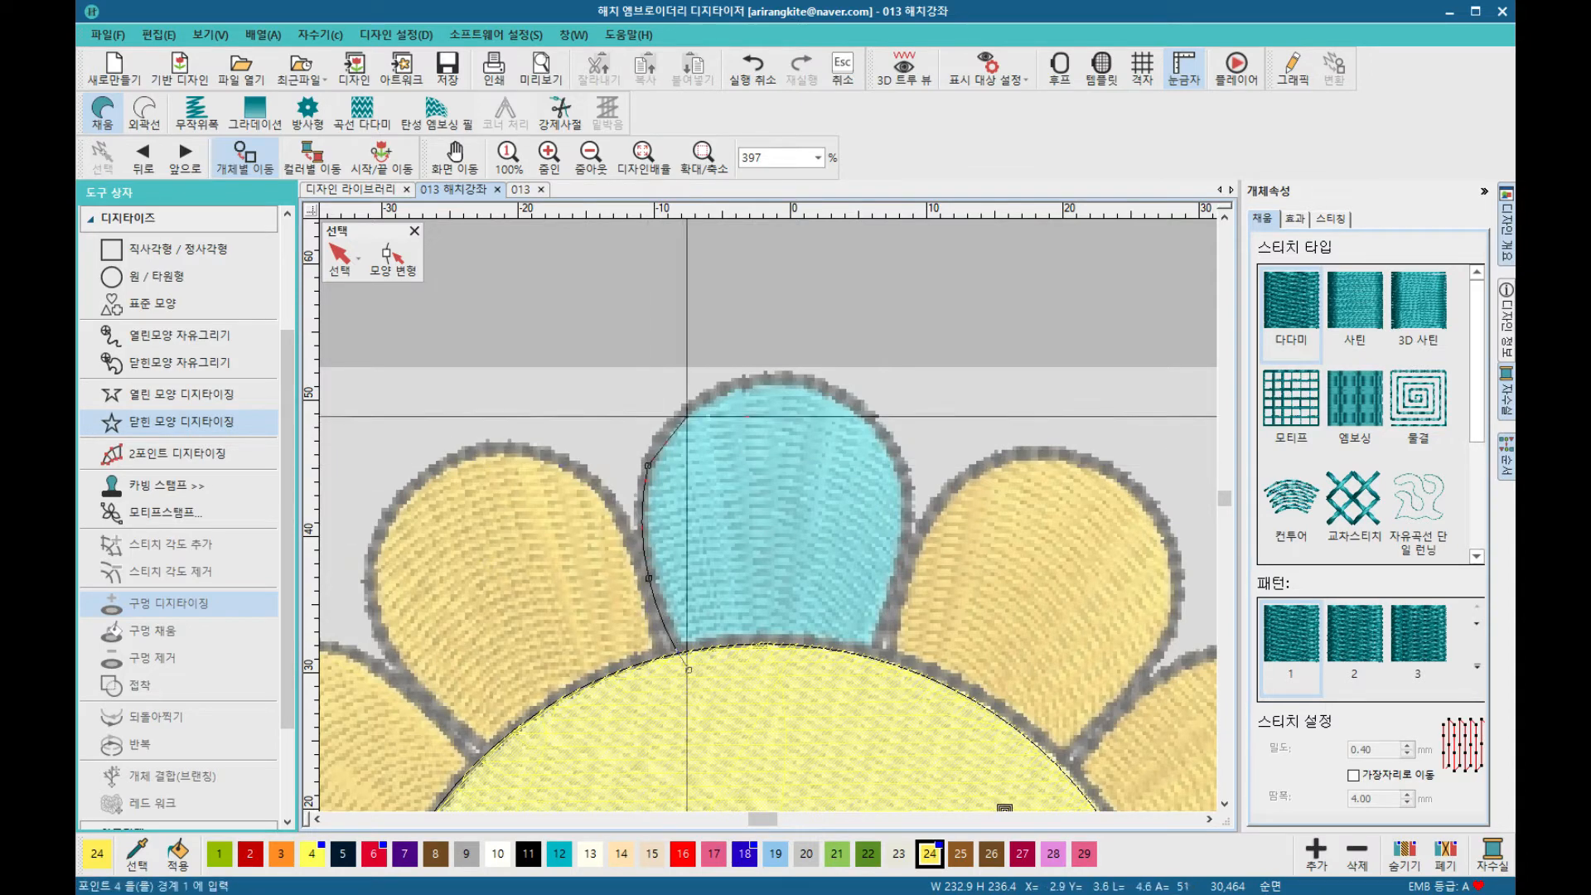
{"action": "left_click", "coordinate": [724, 388]}
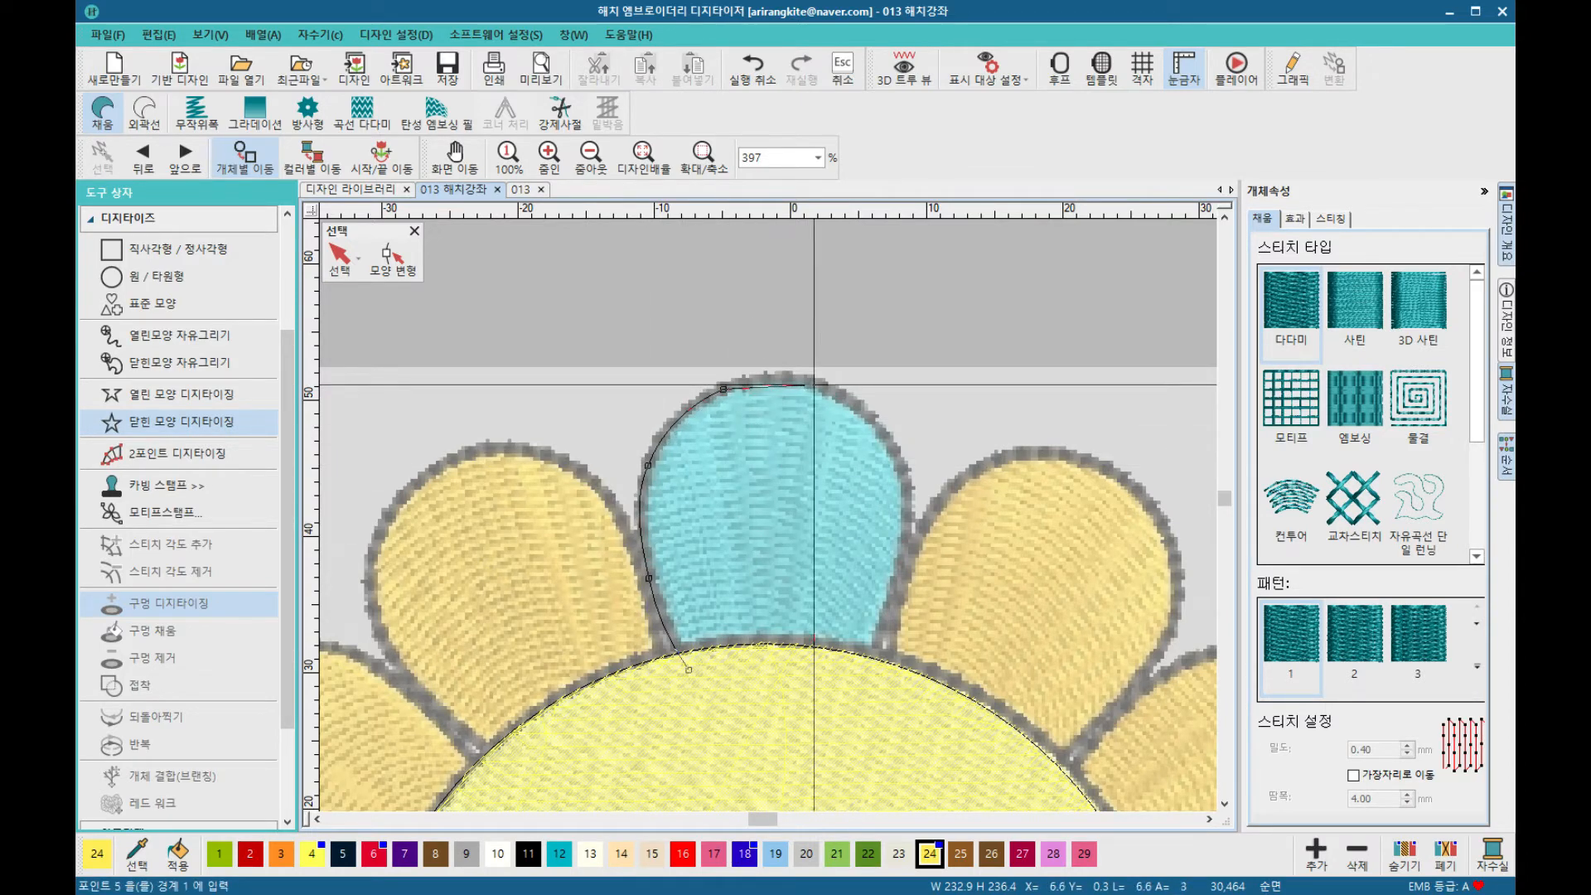
{"action": "left_click", "coordinate": [839, 392]}
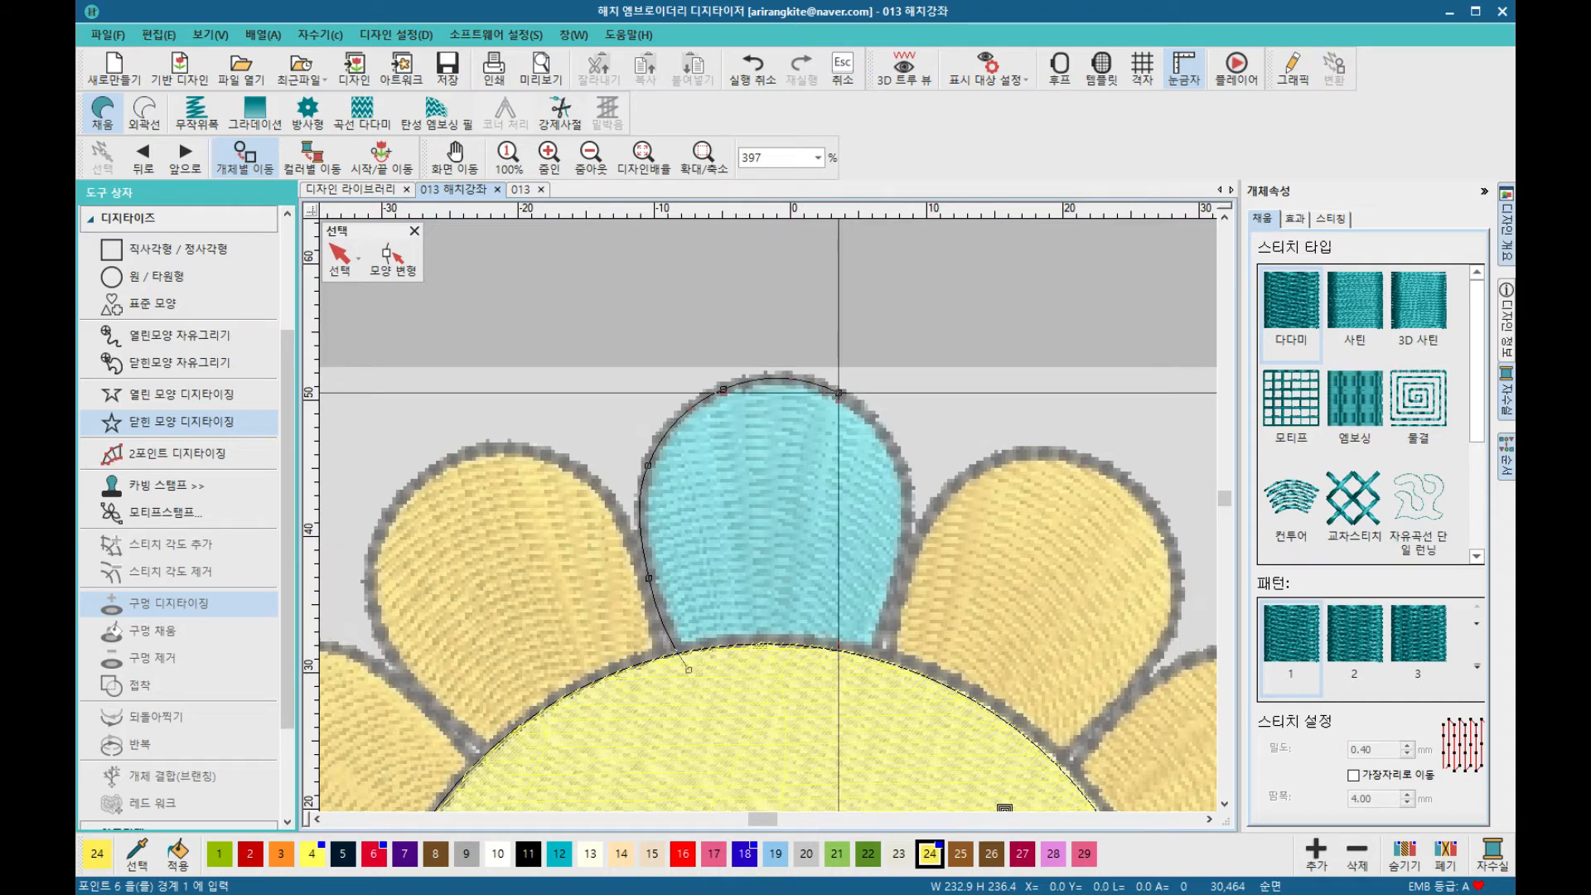
{"action": "left_click", "coordinate": [901, 467]}
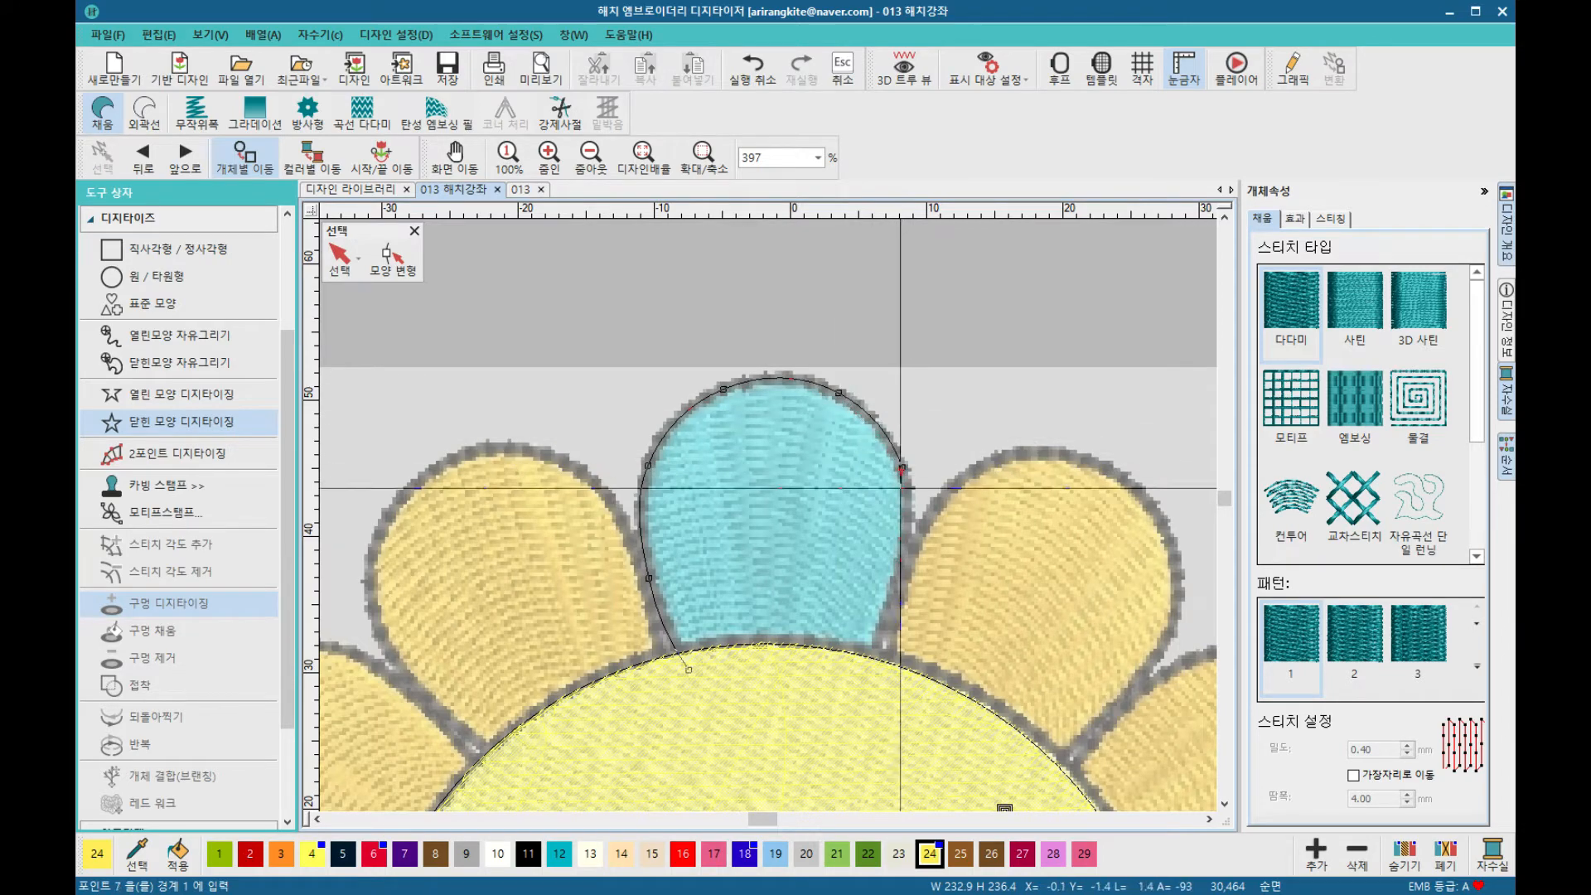
{"action": "left_click", "coordinate": [897, 578]}
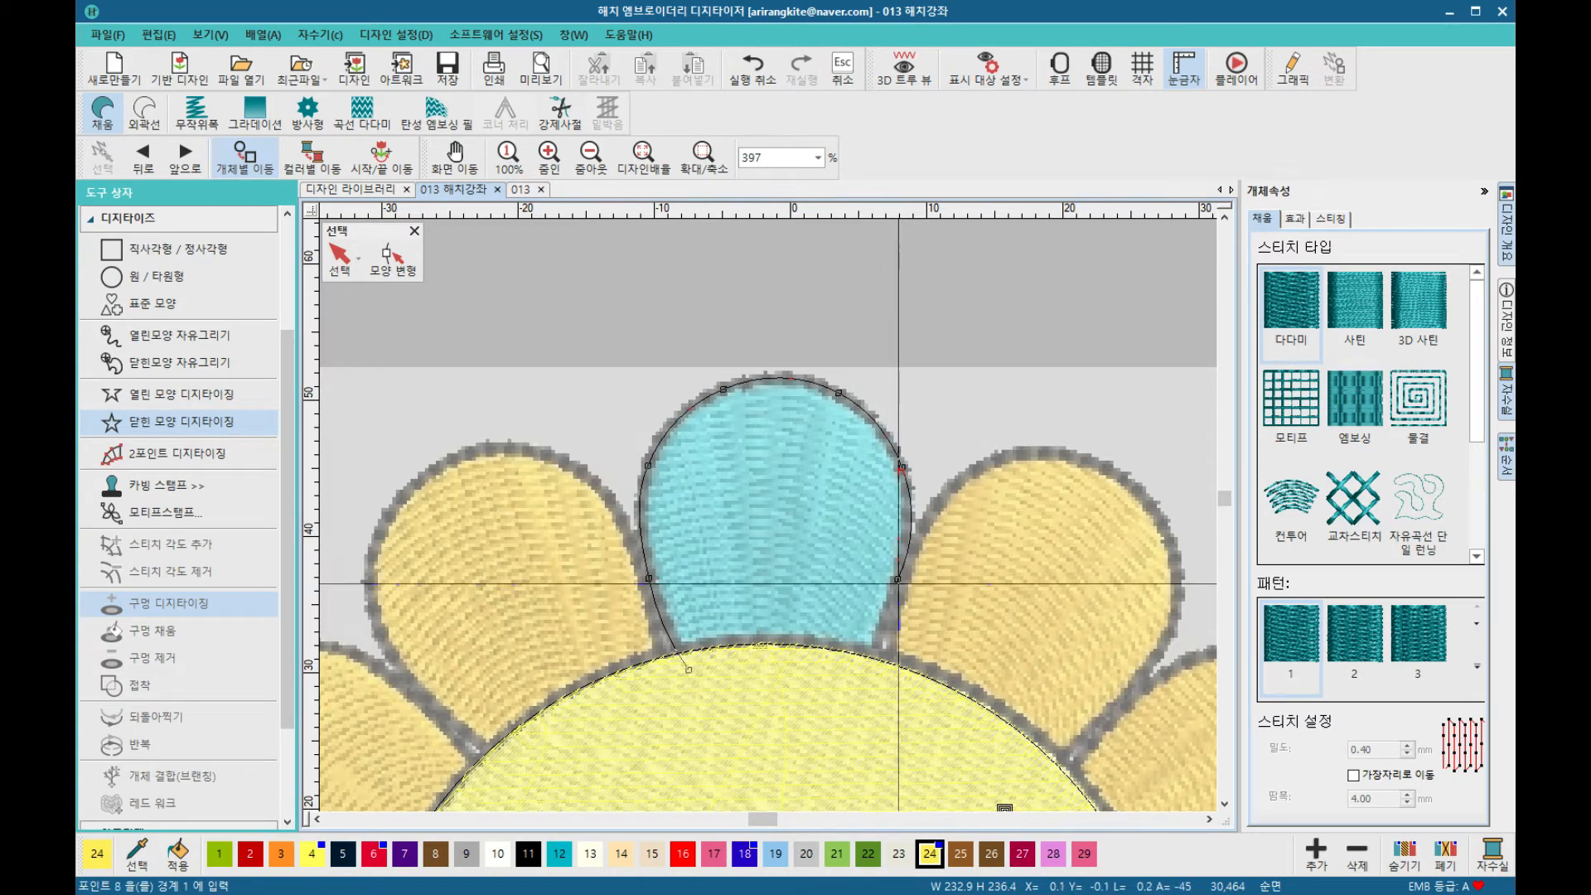
{"action": "left_click", "coordinate": [866, 676]}
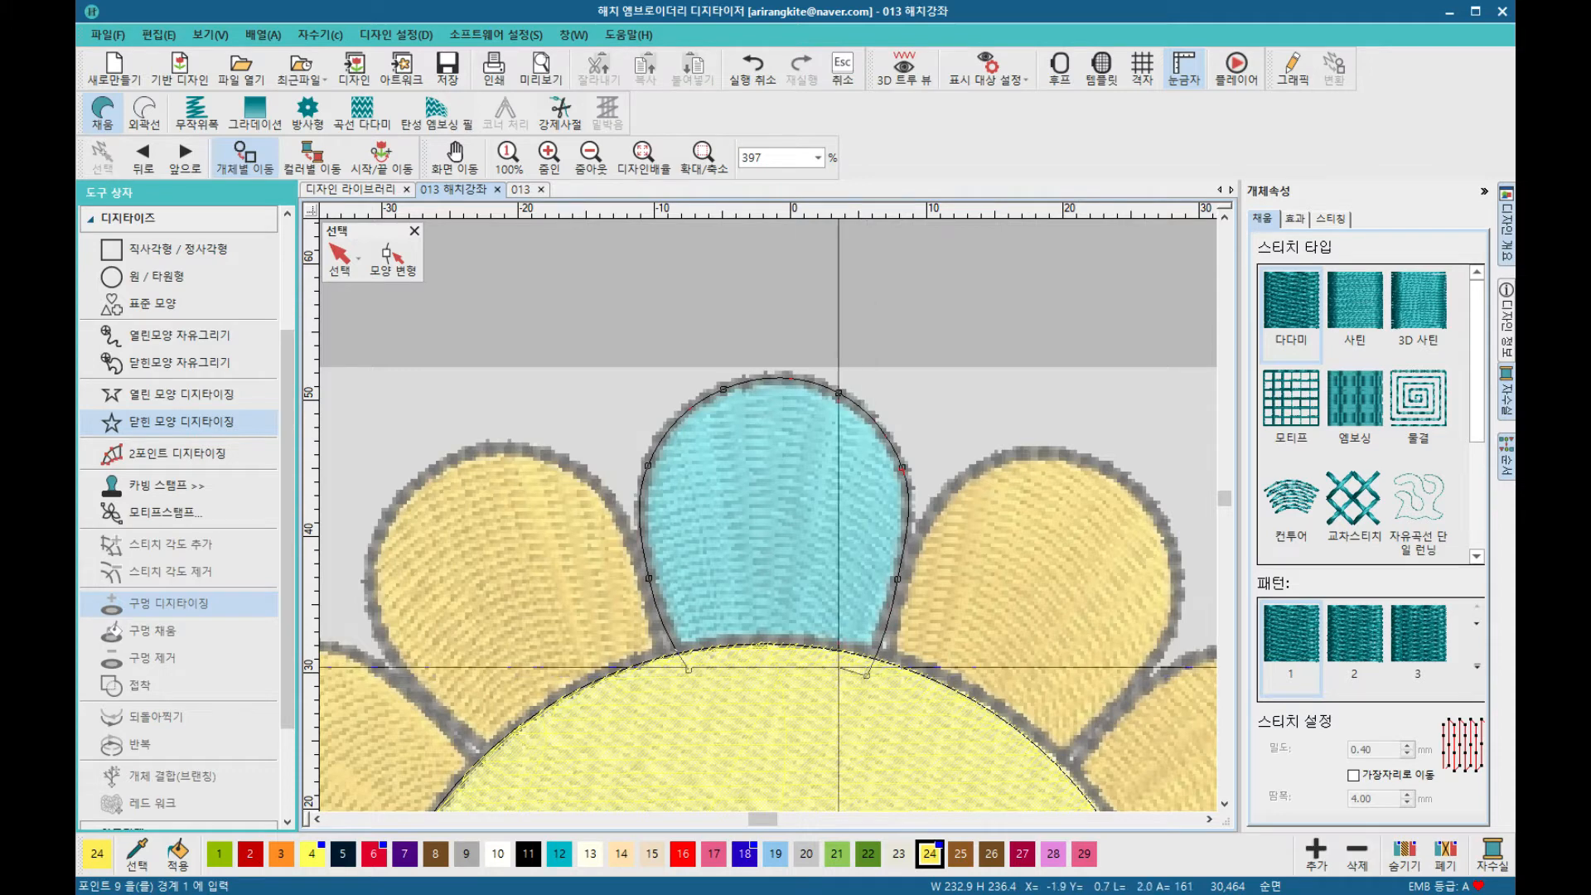
{"action": "left_click", "coordinate": [773, 657]}
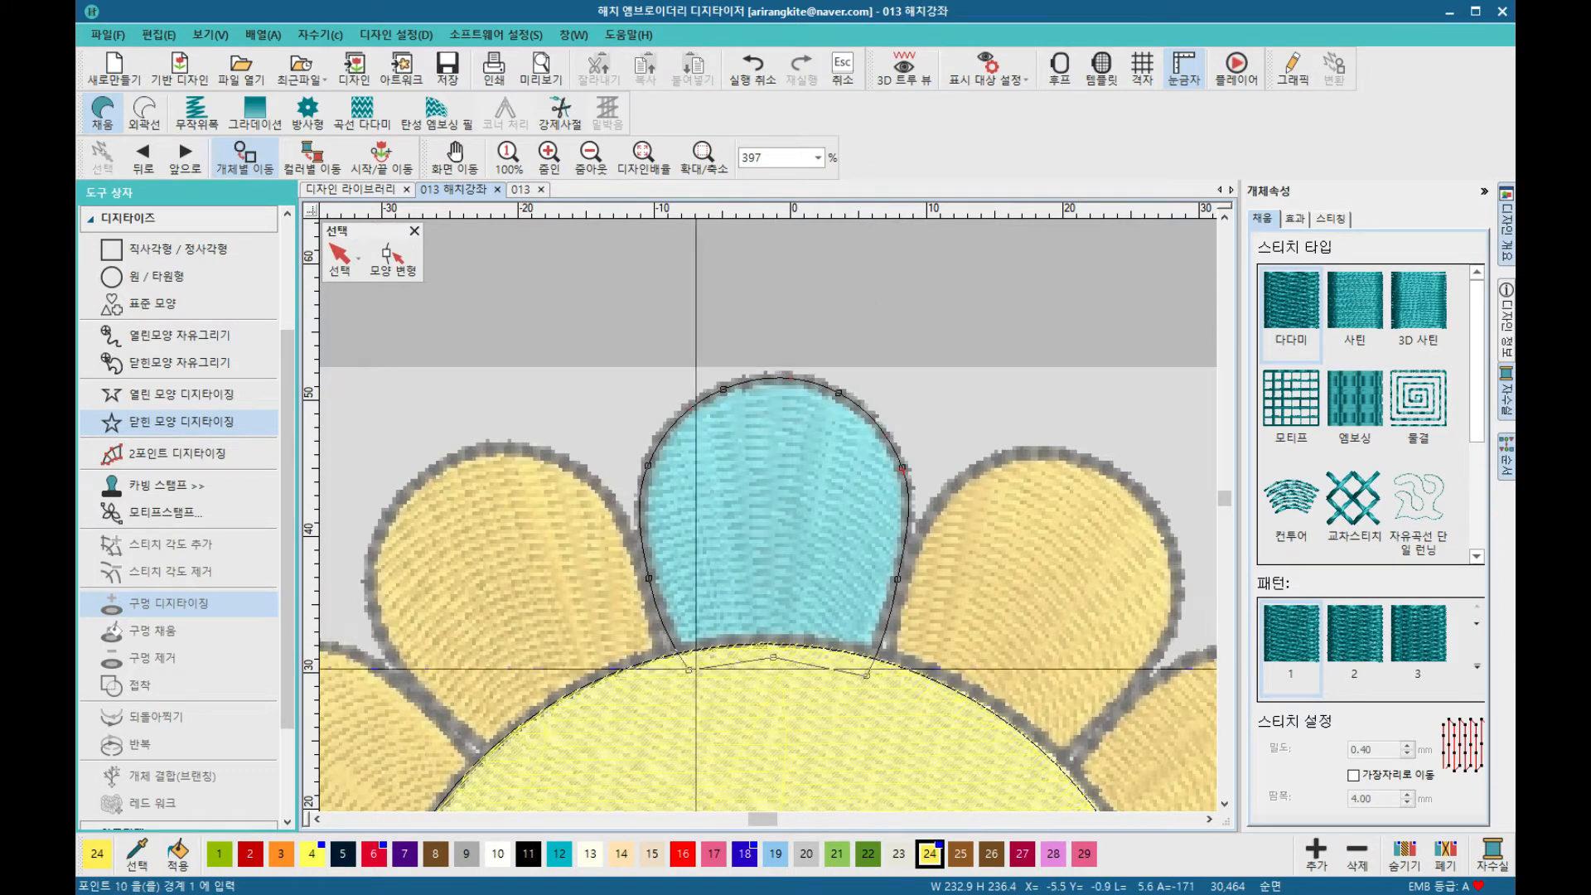
{"action": "key", "text": "Return"}
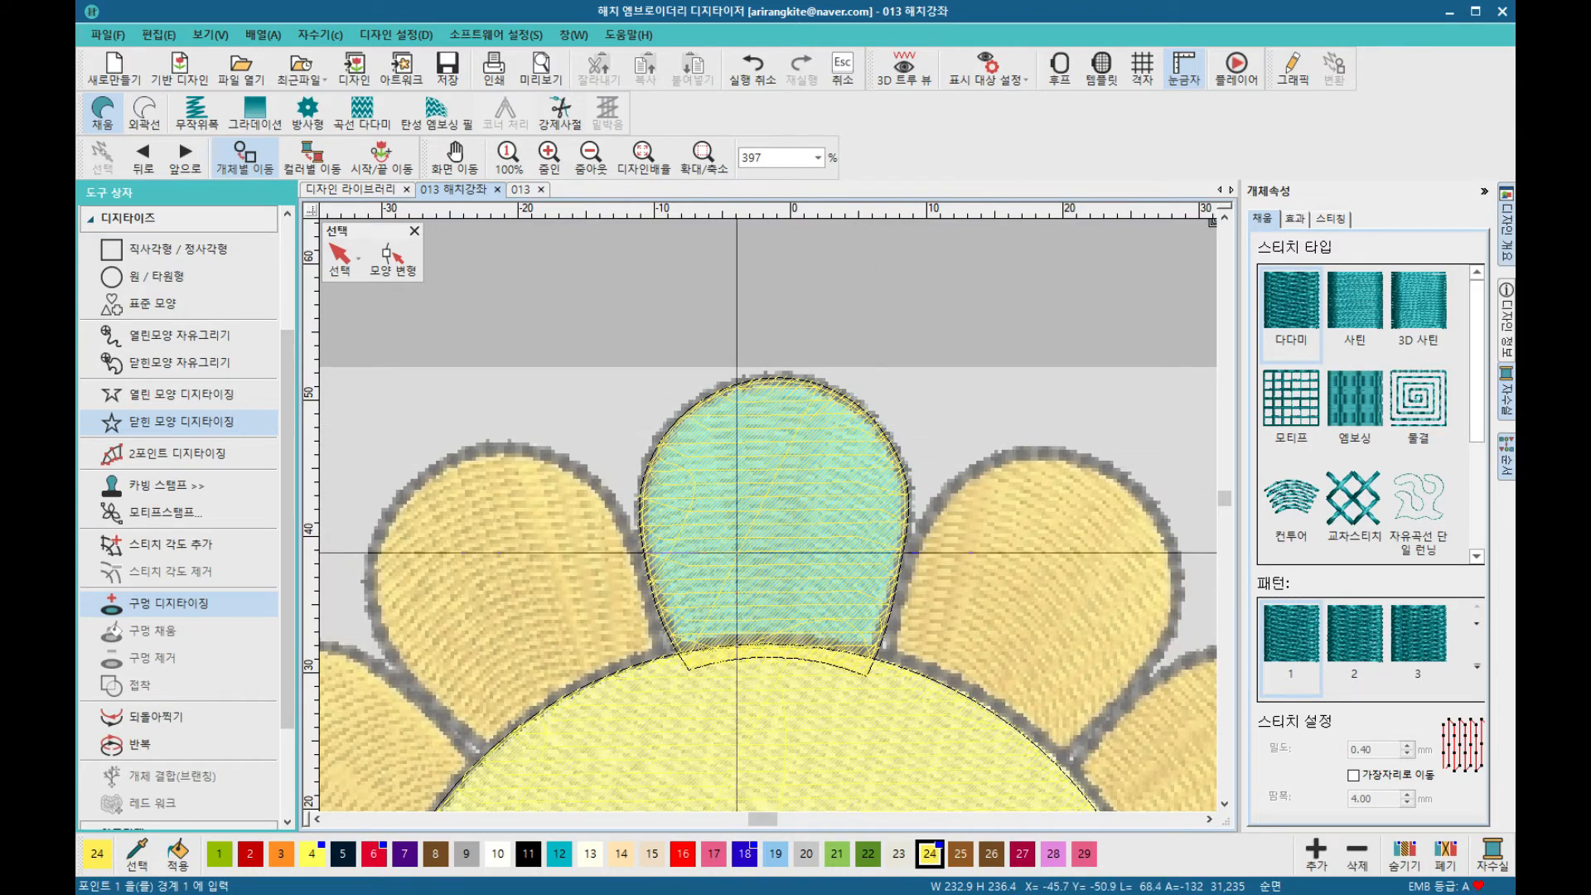
{"action": "key", "text": "t"}
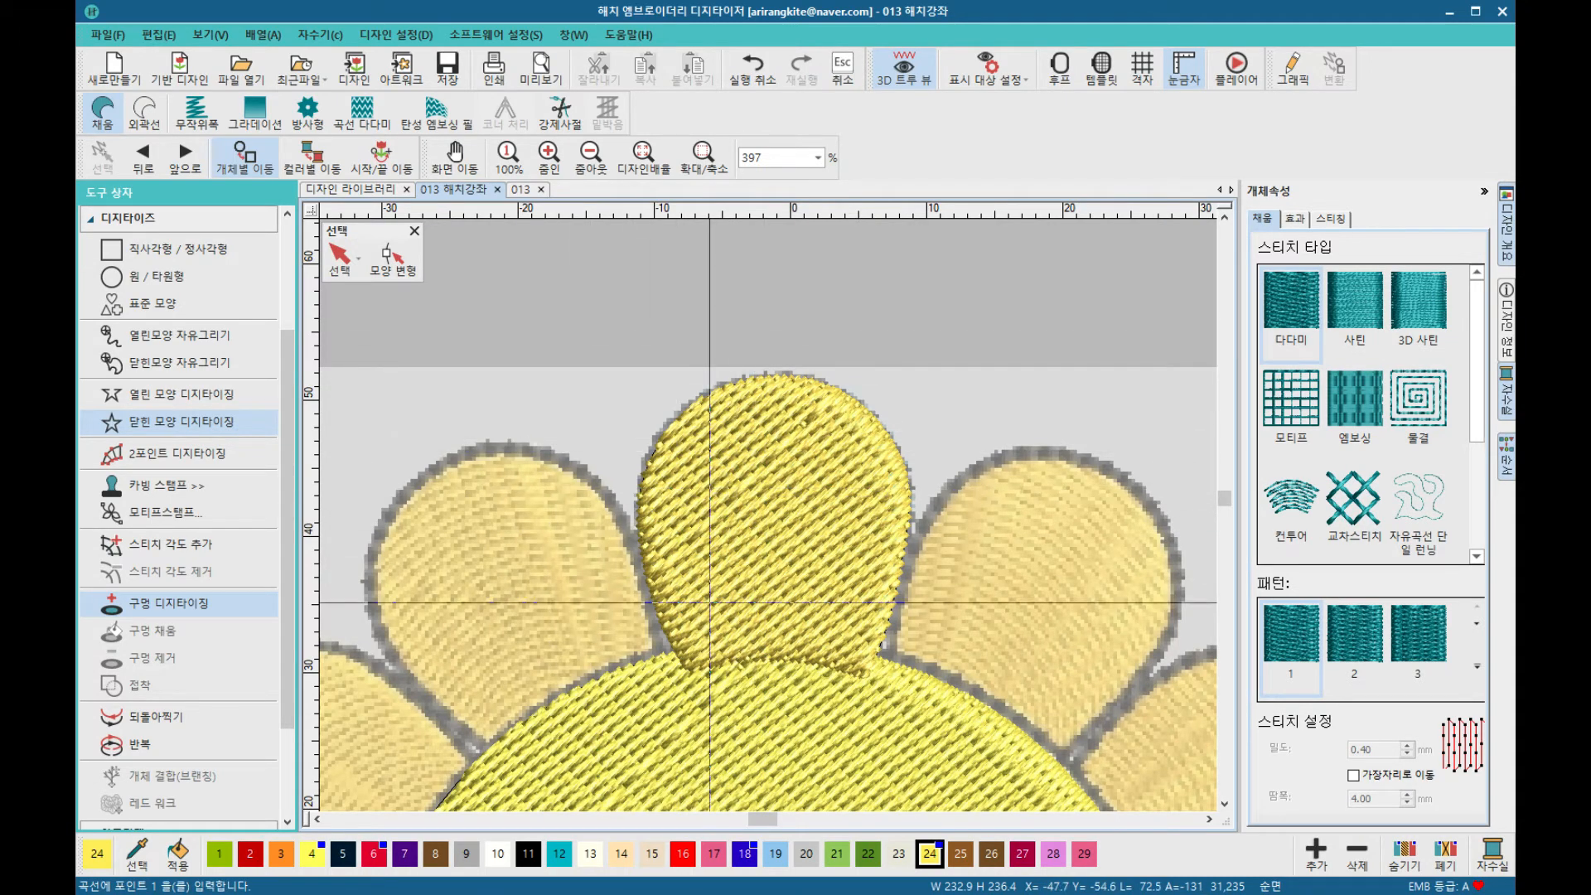
Step: Repeat the top petal as 12 copies around the centre of the face with 원 레이아웃 (circle layout)
{"action": "scroll", "coordinate": [547, 409], "scroll_direction": "down", "scroll_amount": 3}
{"action": "left_click", "coordinate": [340, 255]}
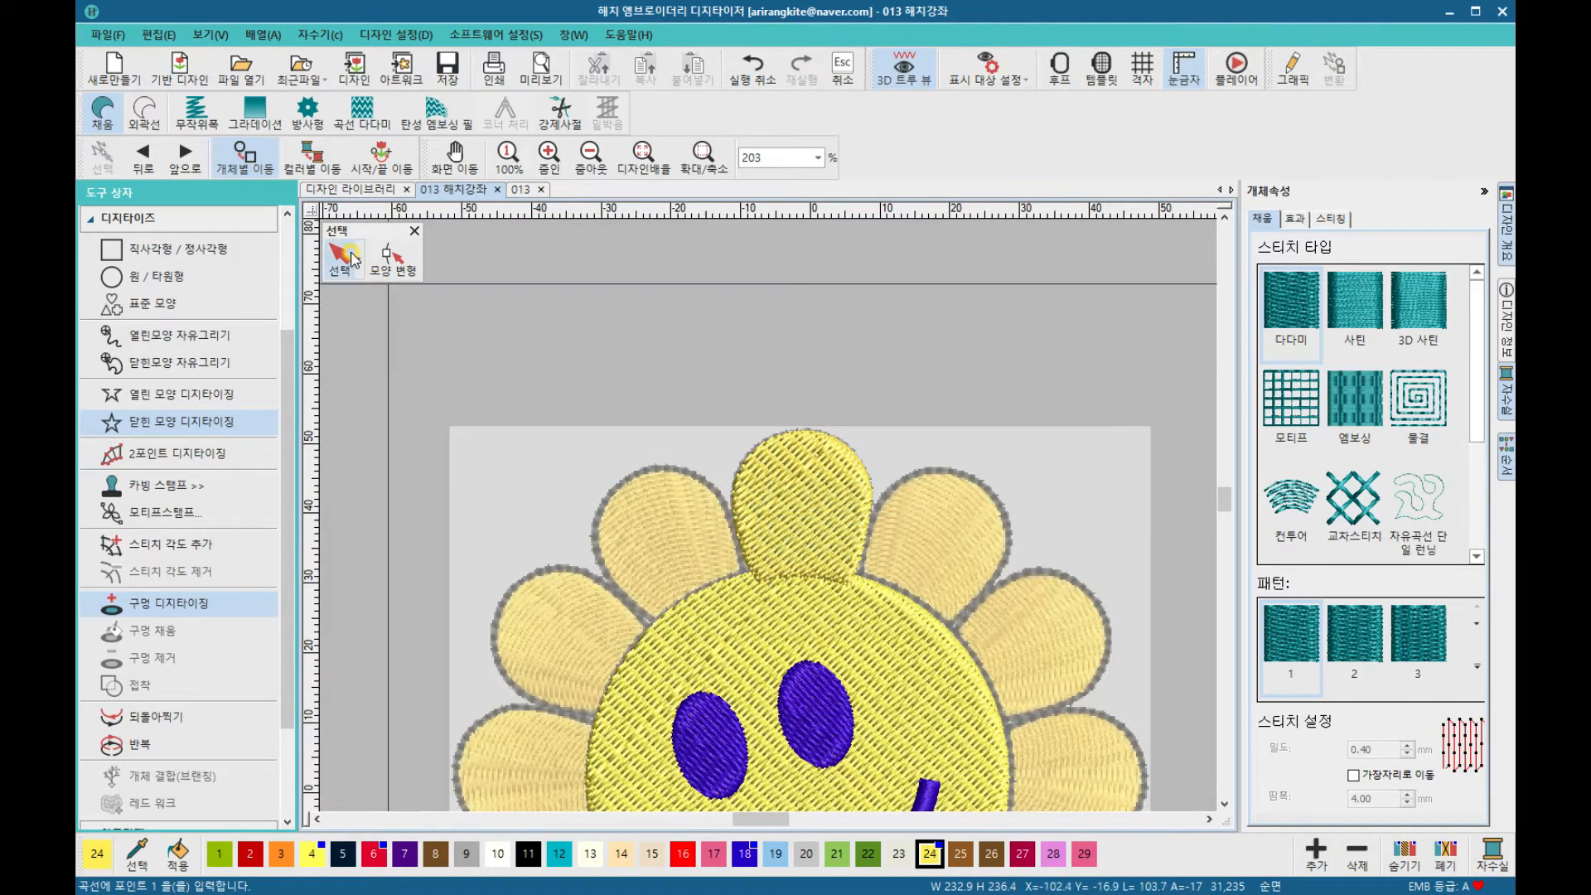
{"action": "left_click", "coordinate": [776, 524]}
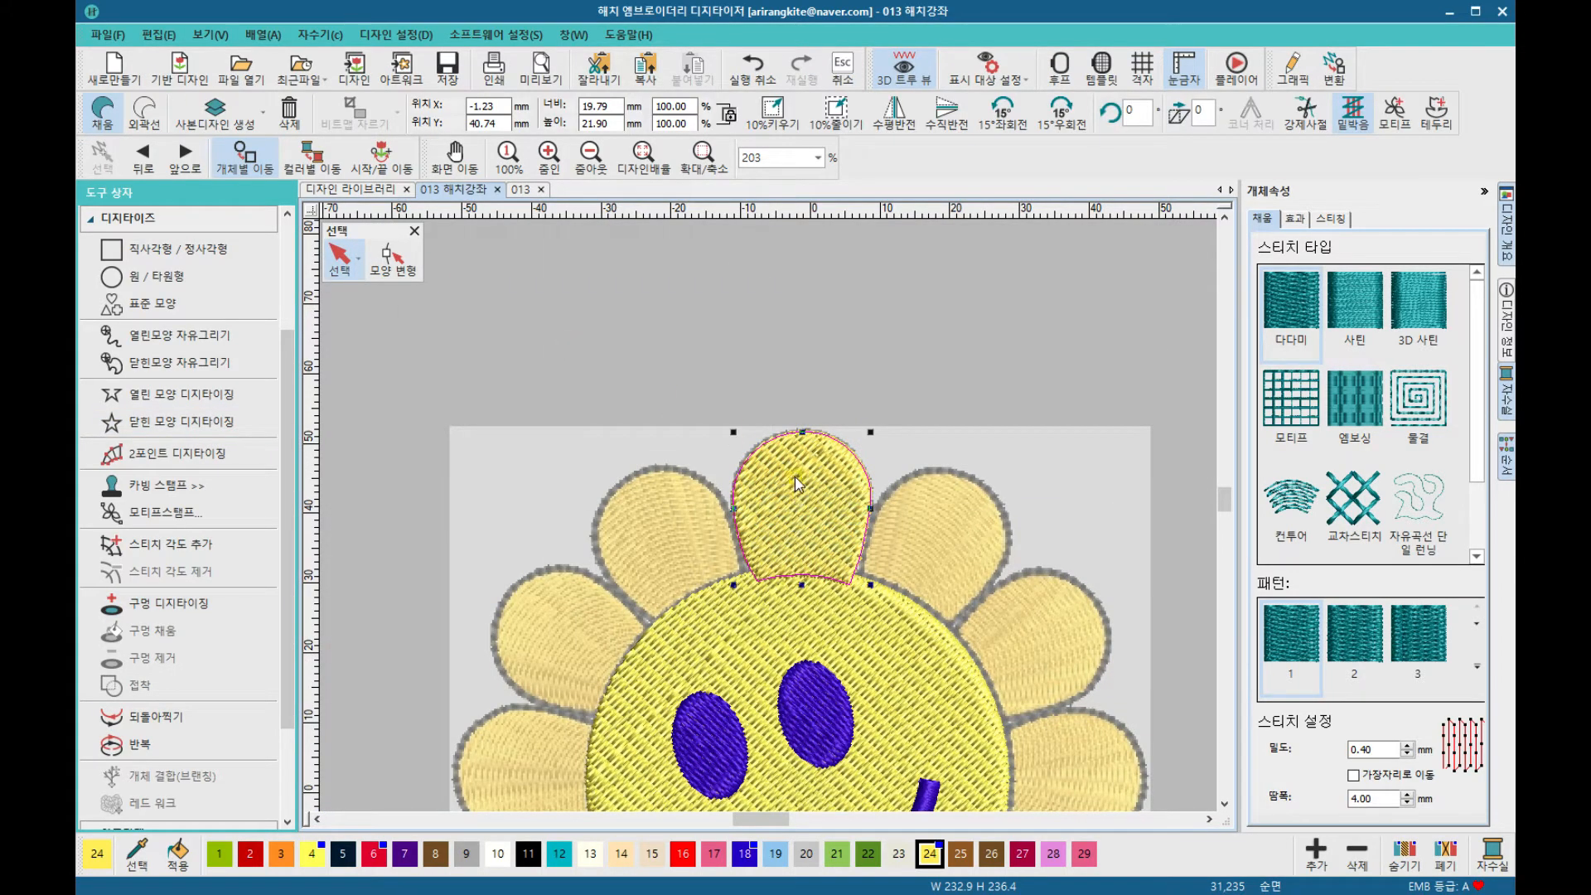
{"action": "scroll", "coordinate": [793, 475], "scroll_direction": "down", "scroll_amount": 4}
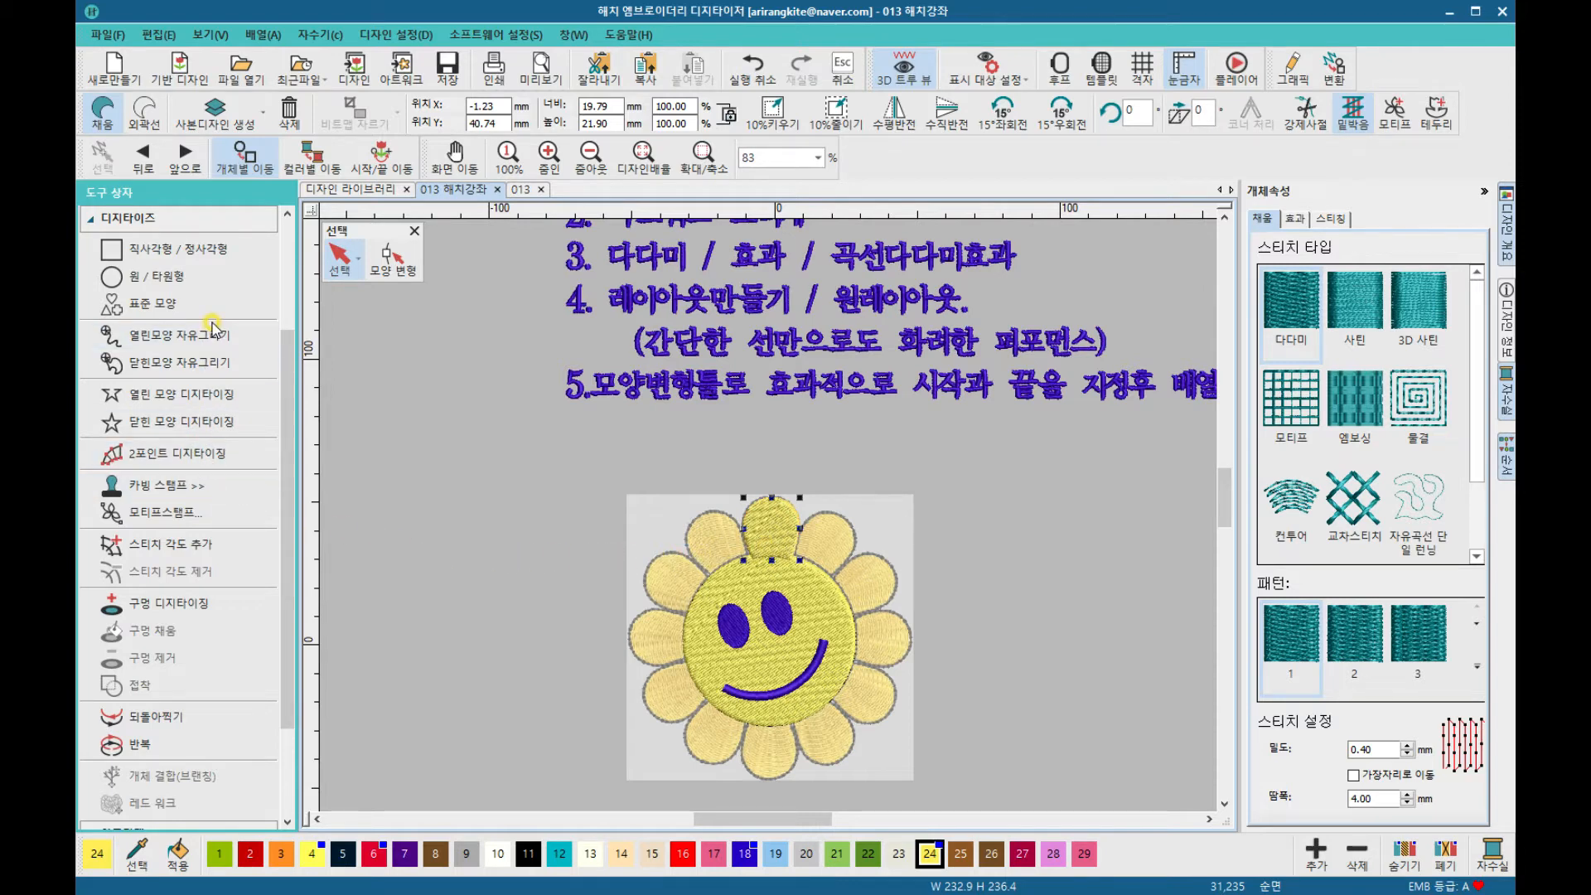
{"action": "left_click", "coordinate": [158, 224]}
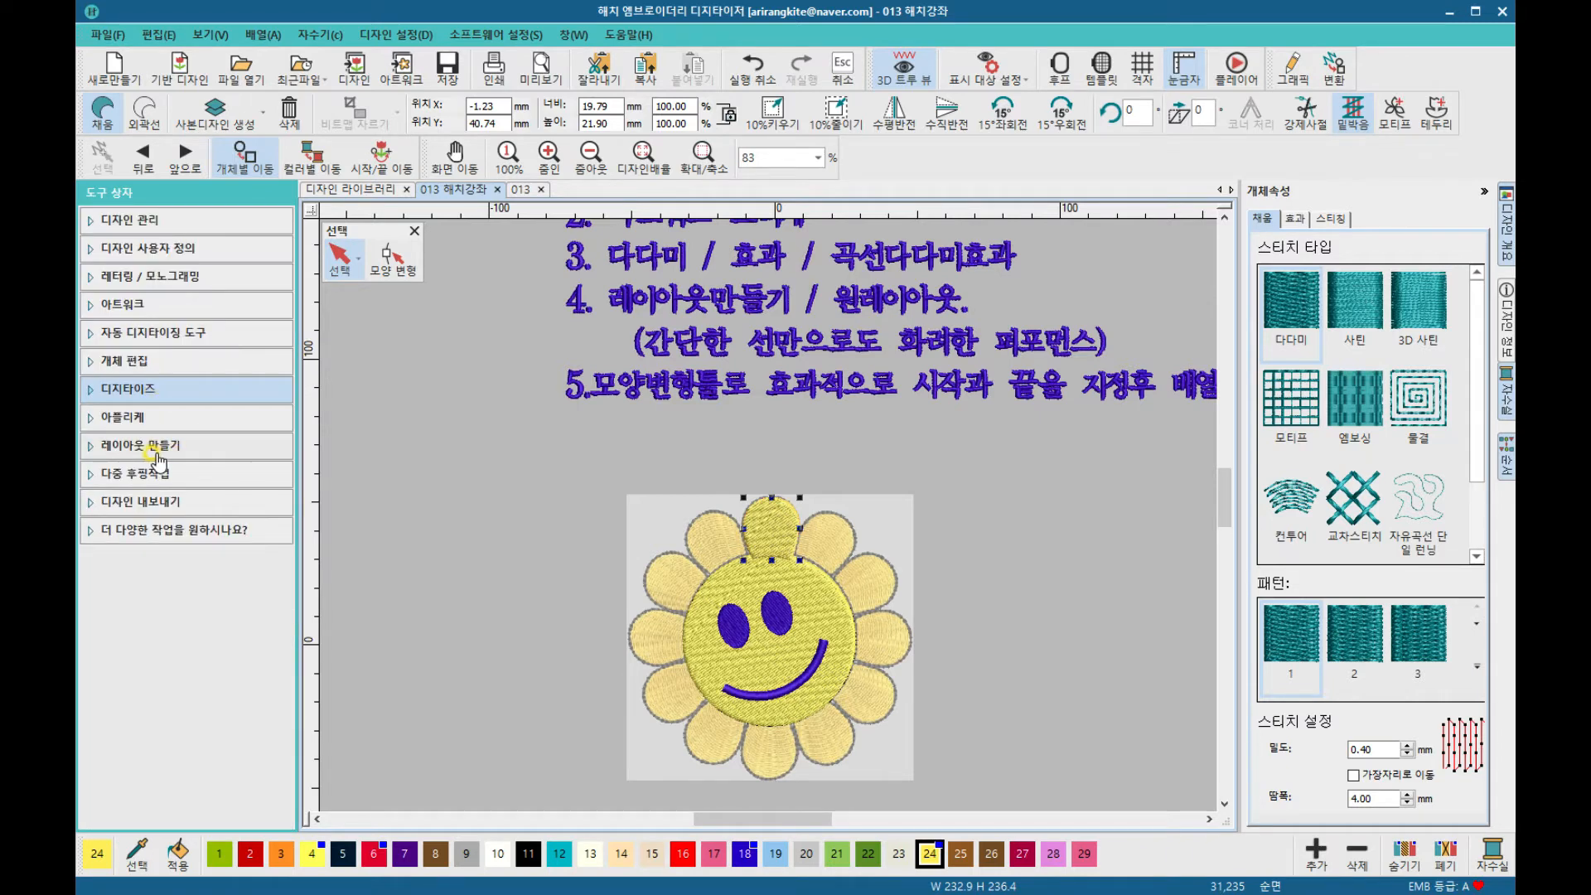
{"action": "left_click", "coordinate": [156, 451]}
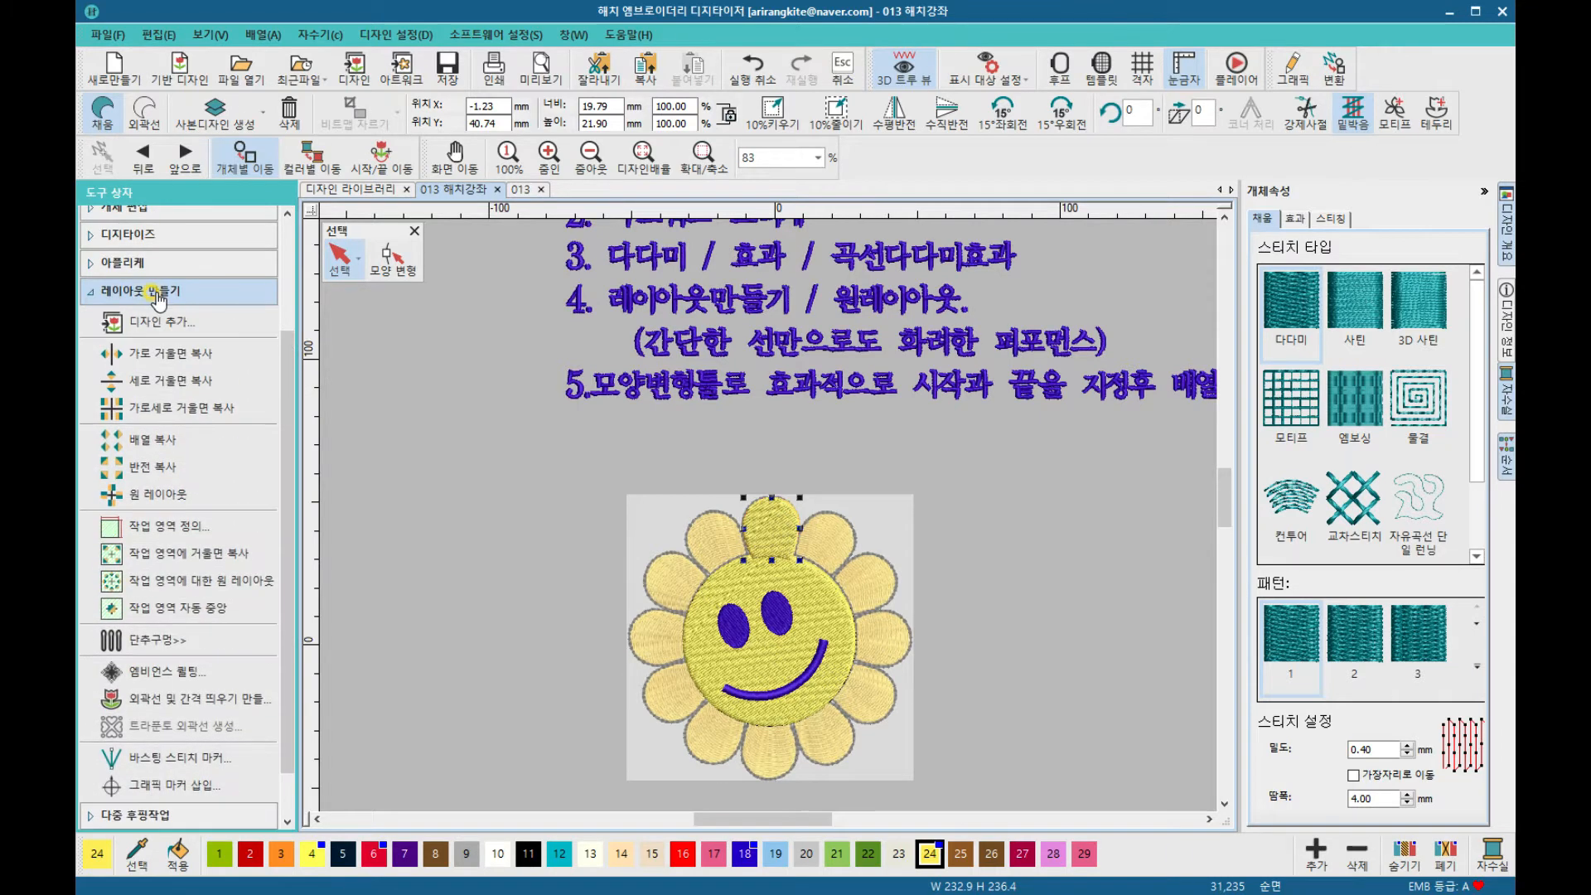
{"action": "left_click", "coordinate": [168, 495]}
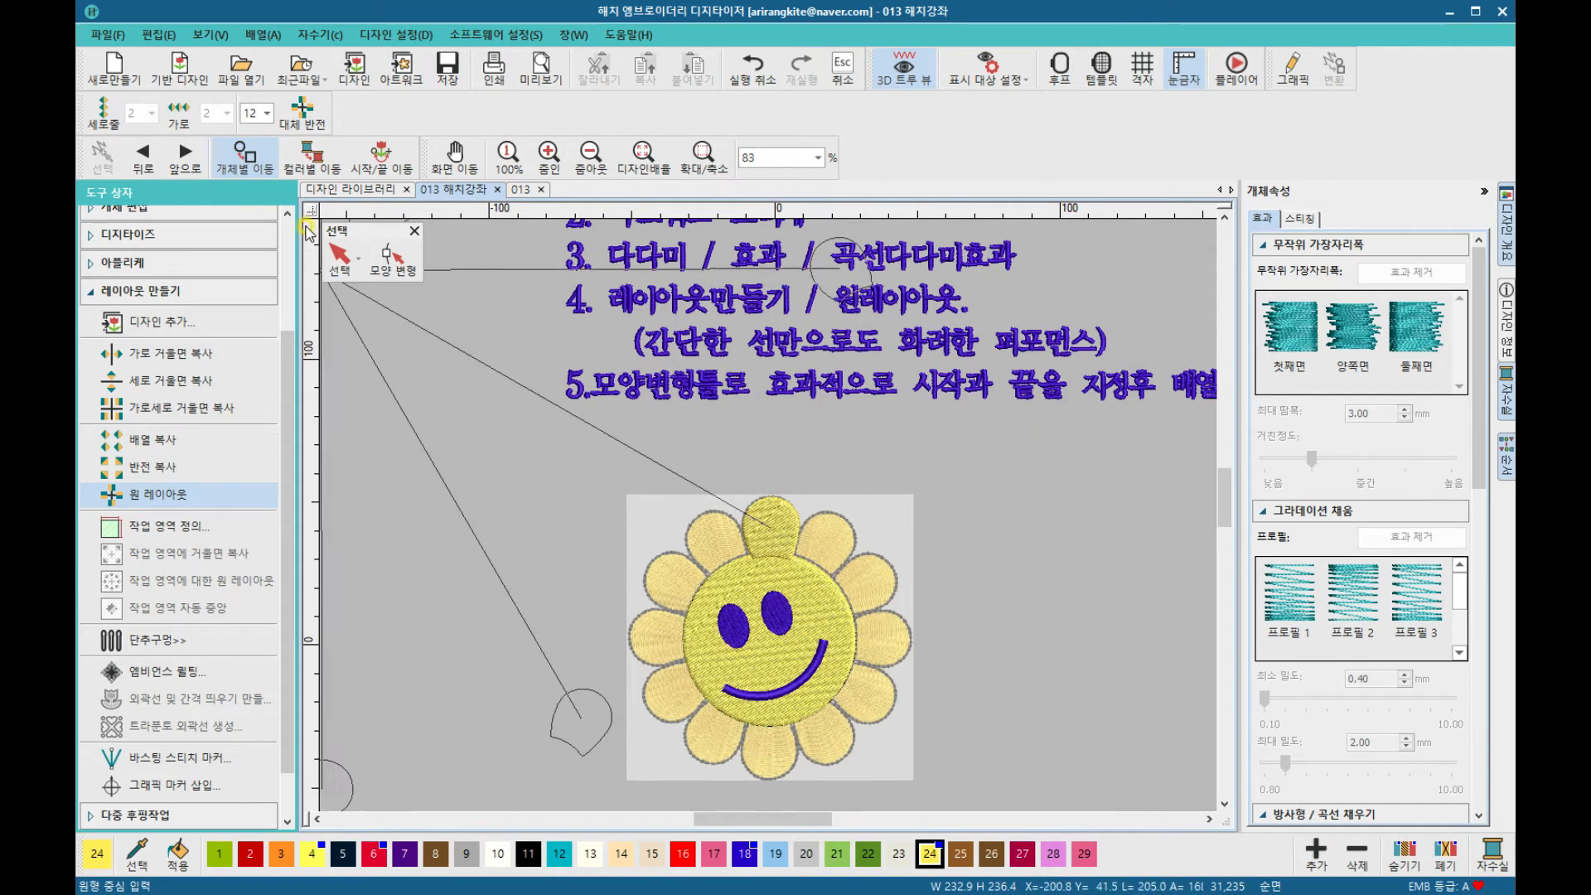
{"action": "left_click", "coordinate": [267, 113]}
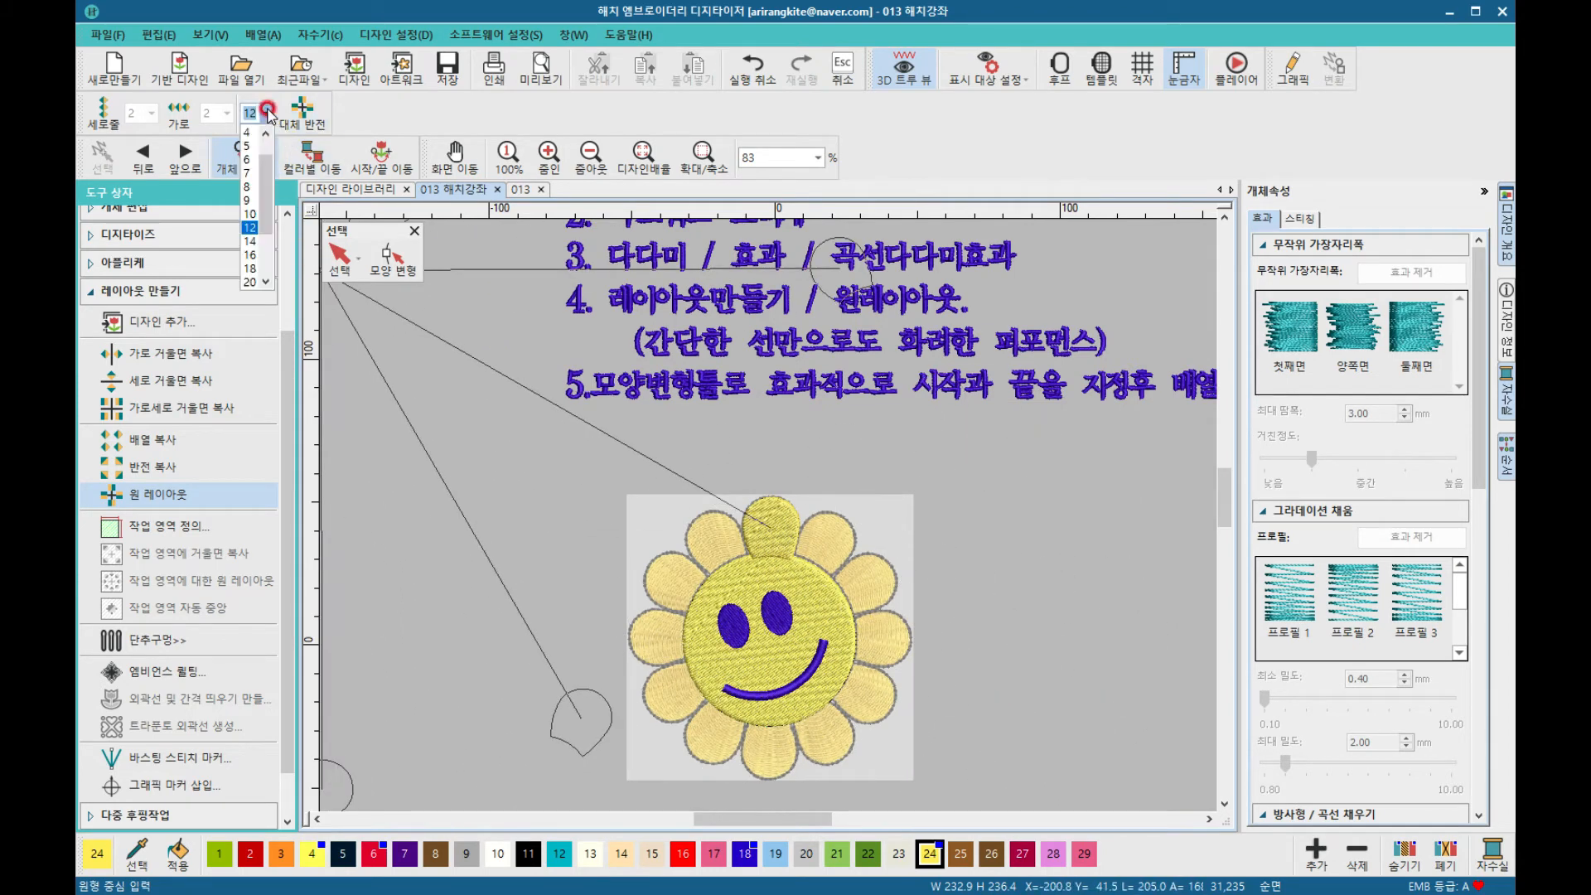
{"action": "left_click", "coordinate": [249, 255]}
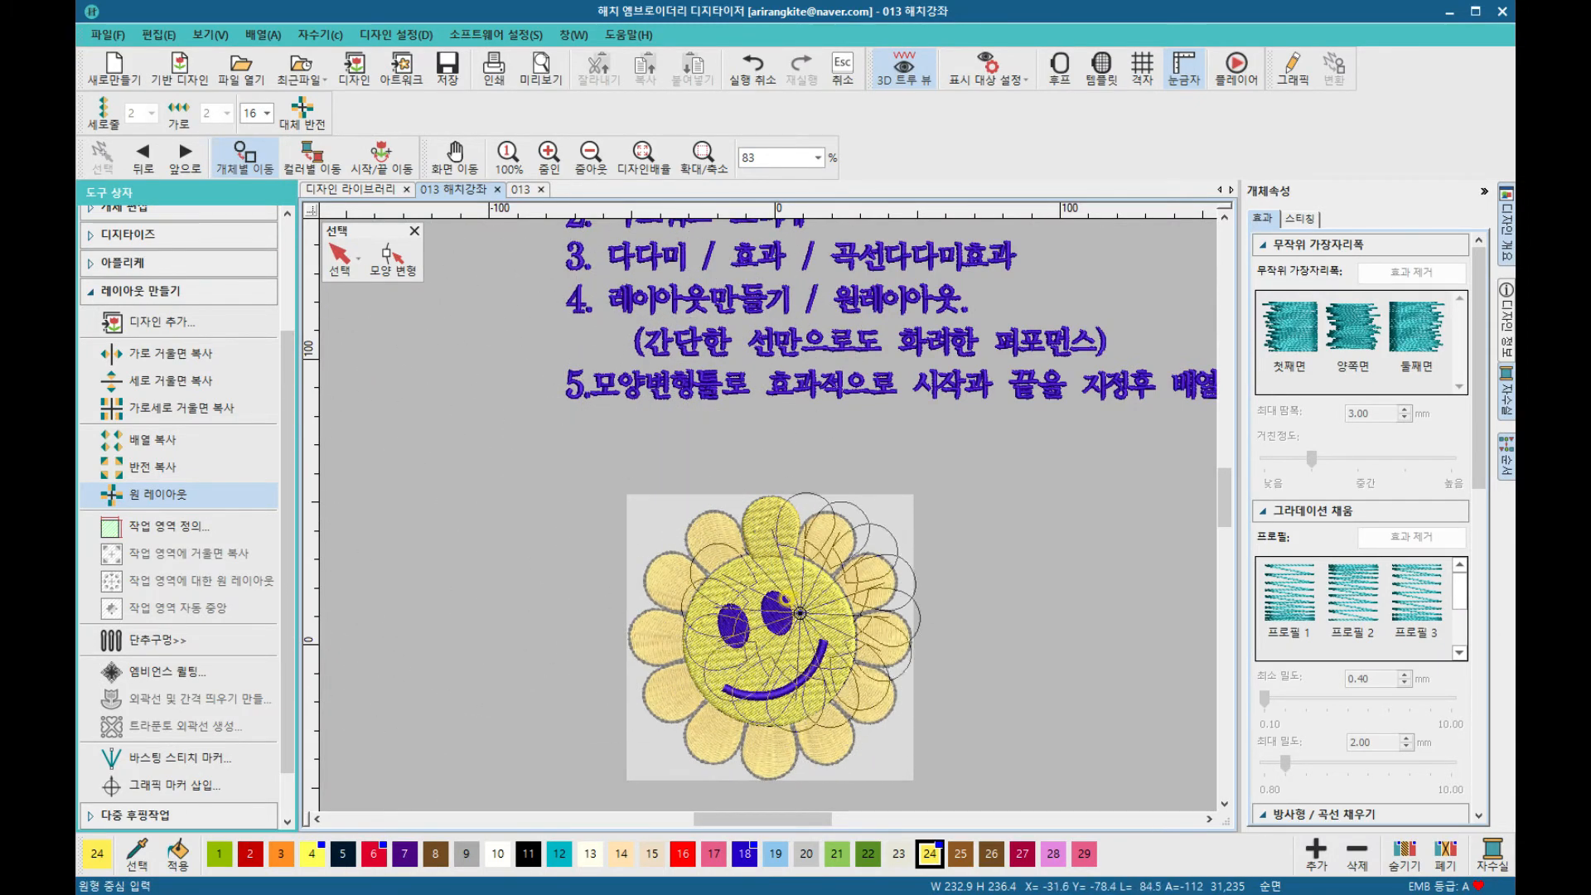
{"action": "left_click", "coordinate": [268, 113]}
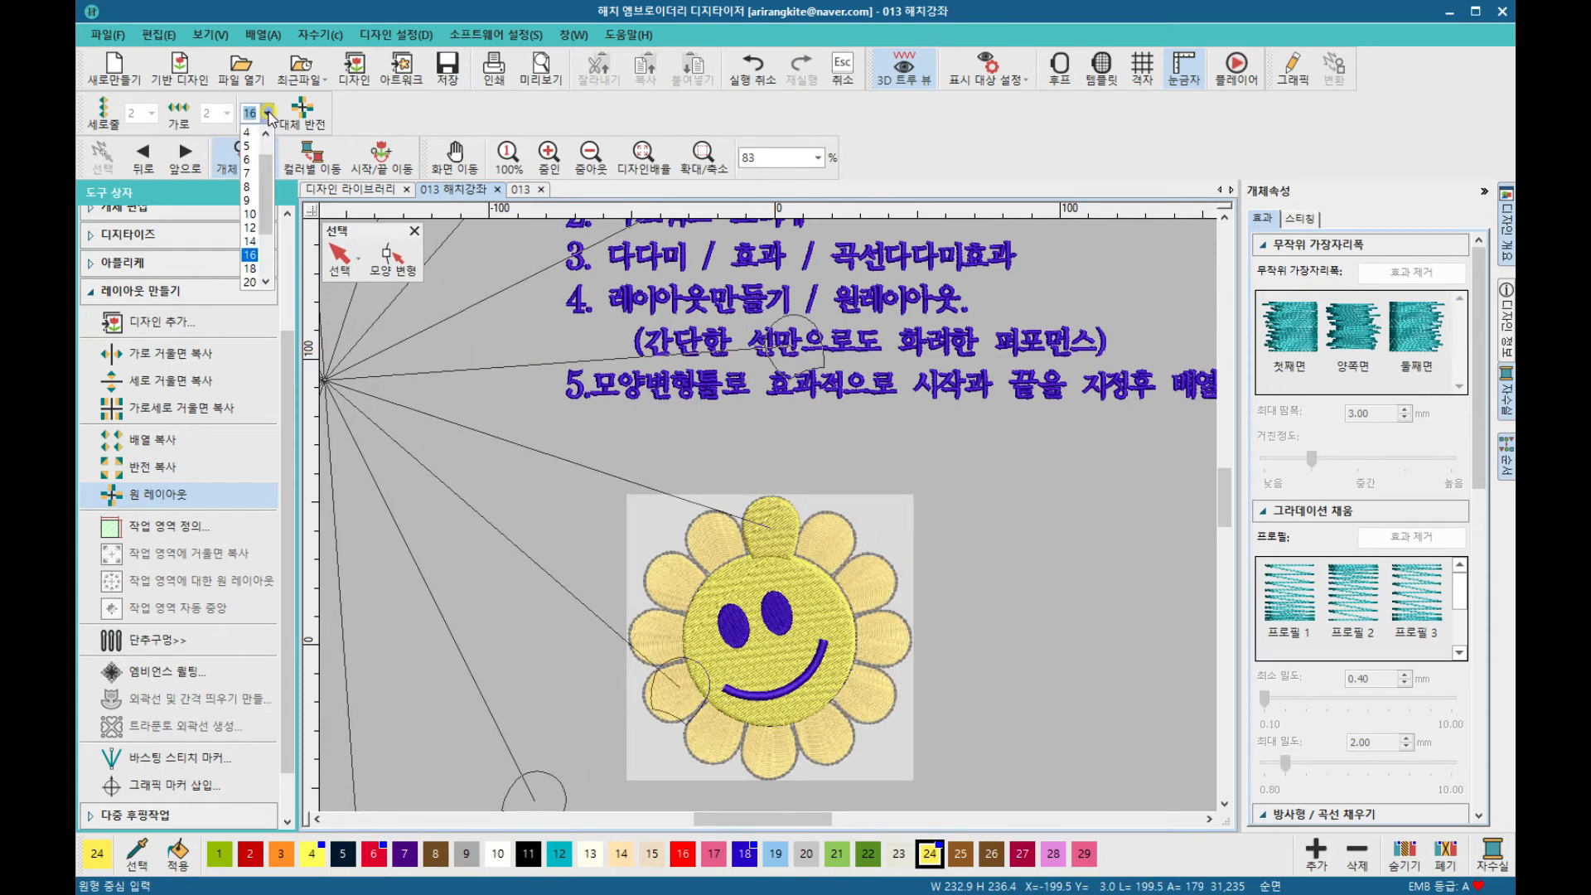
{"action": "left_click", "coordinate": [248, 229]}
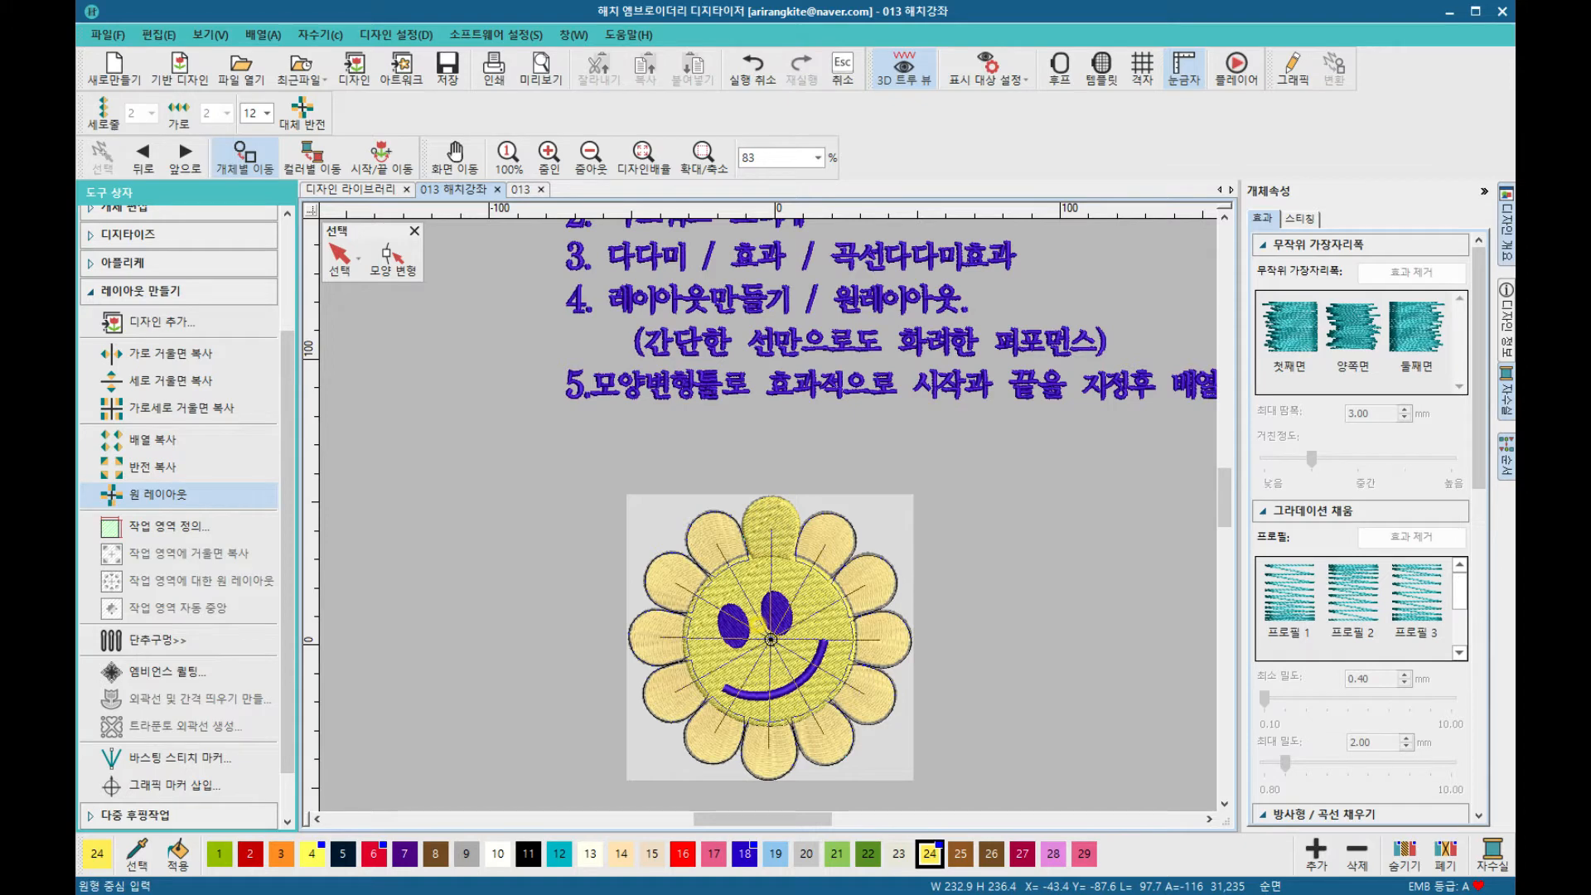
{"action": "left_click", "coordinate": [770, 640]}
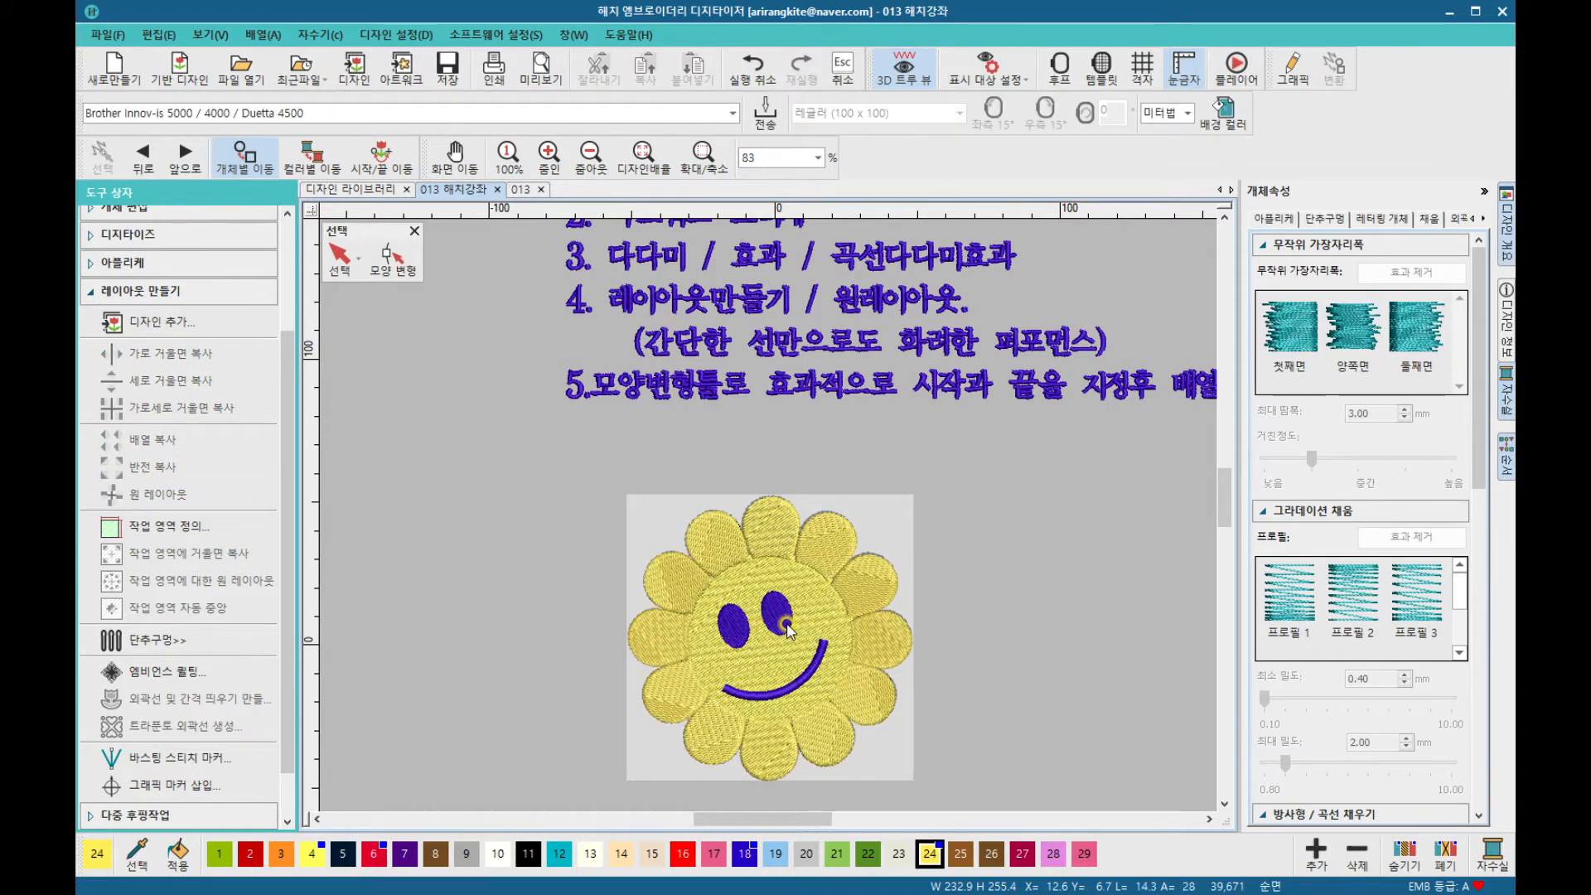
Step: Examine the top petal's stitch start and end points with the reshape tool (모양 변형)
{"action": "scroll", "coordinate": [757, 508], "scroll_direction": "up", "scroll_amount": 4}
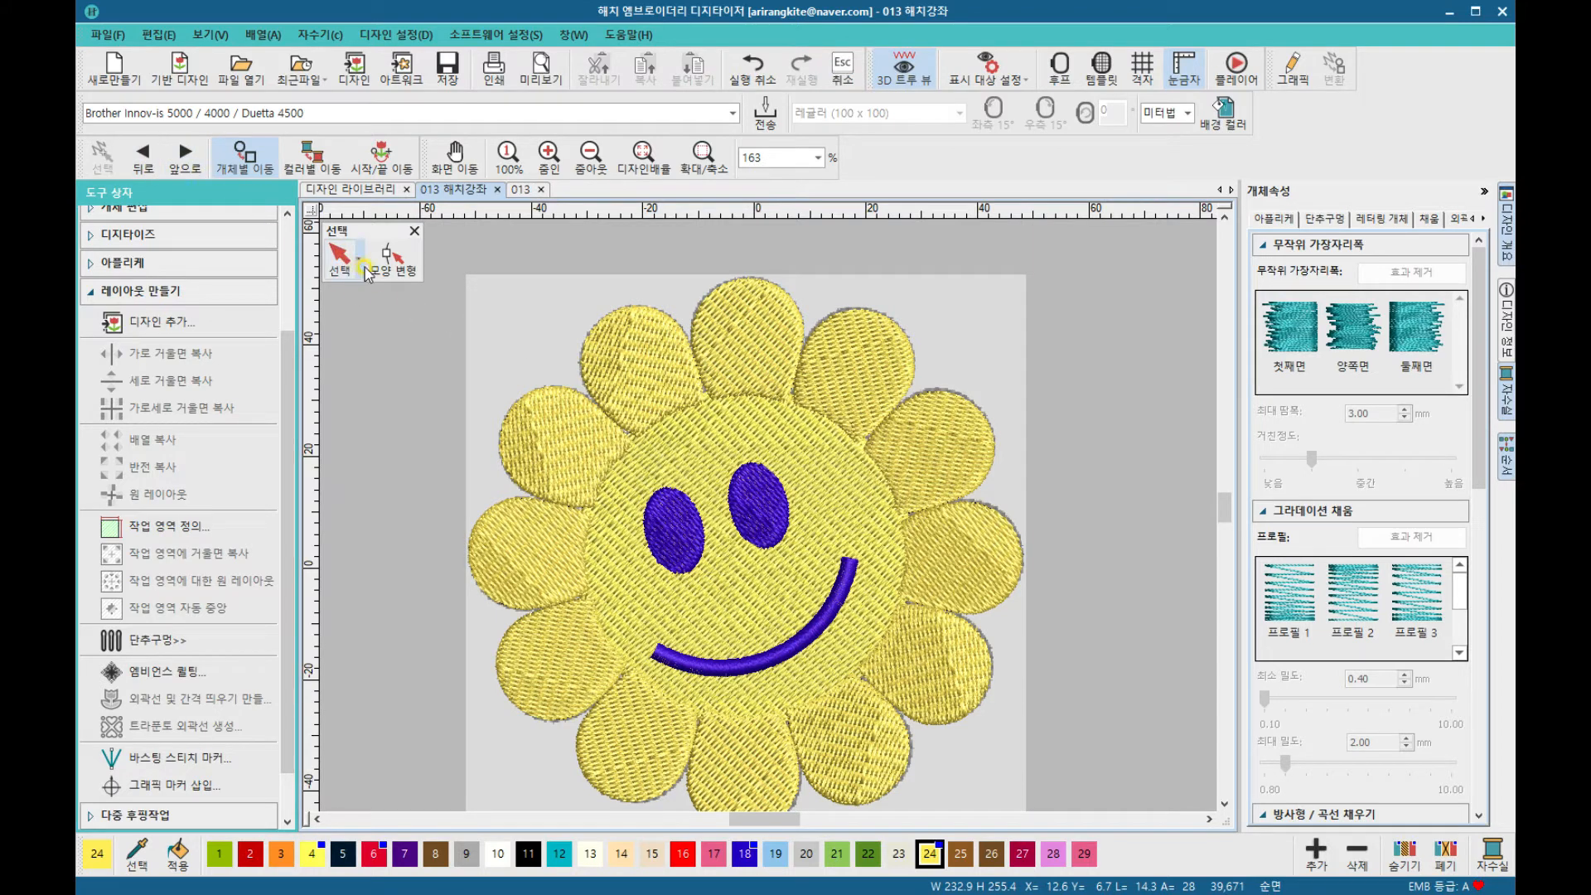
{"action": "left_click", "coordinate": [389, 267]}
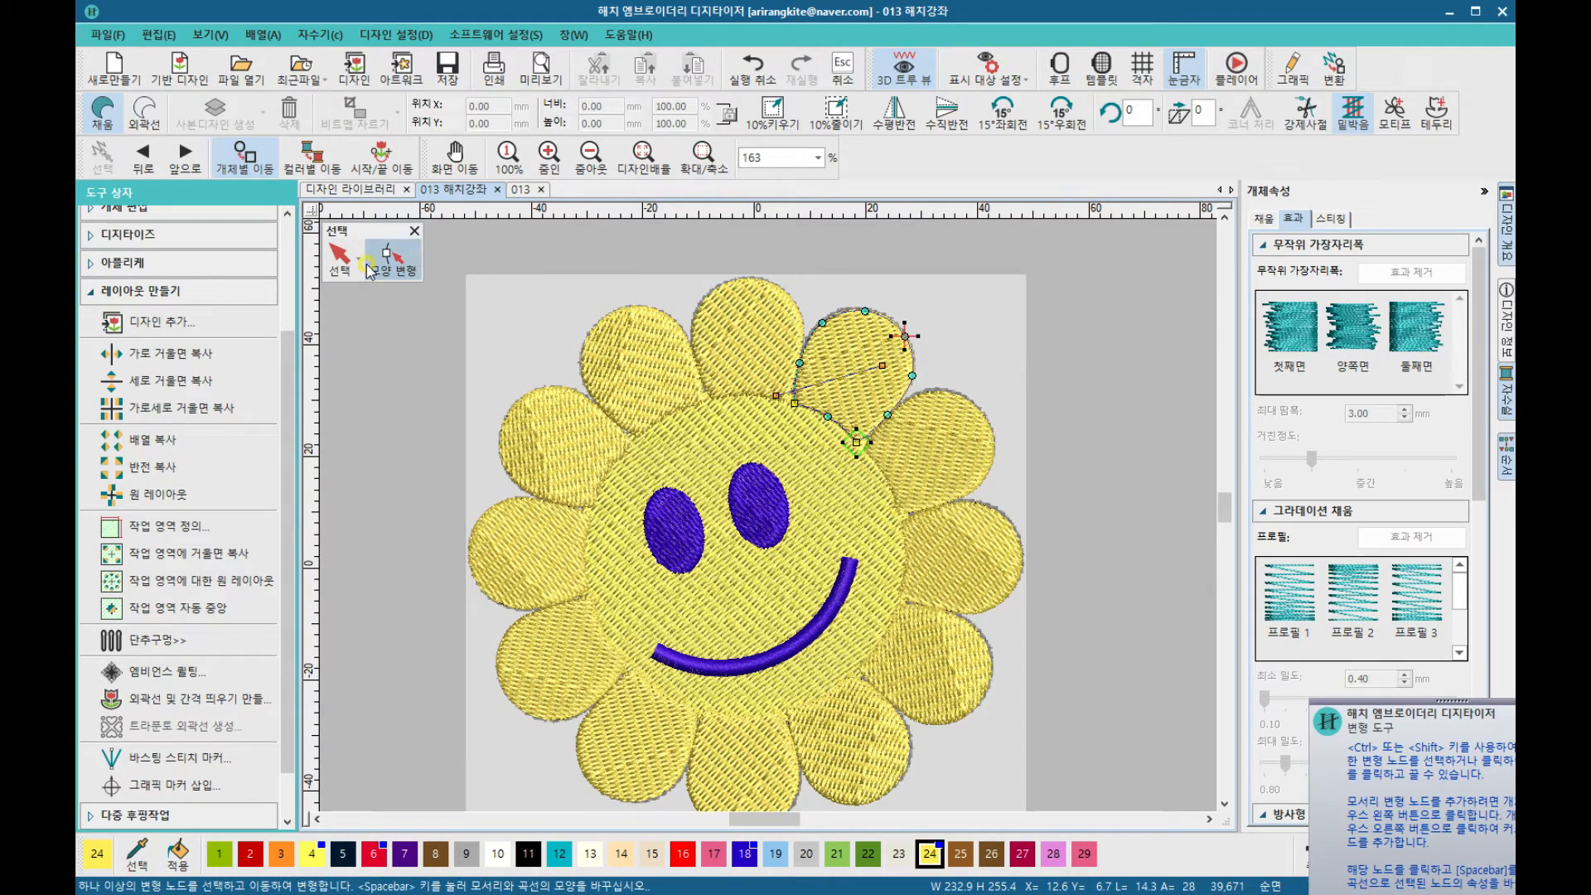
{"action": "key", "text": "Escape"}
{"action": "left_click", "coordinate": [730, 299]}
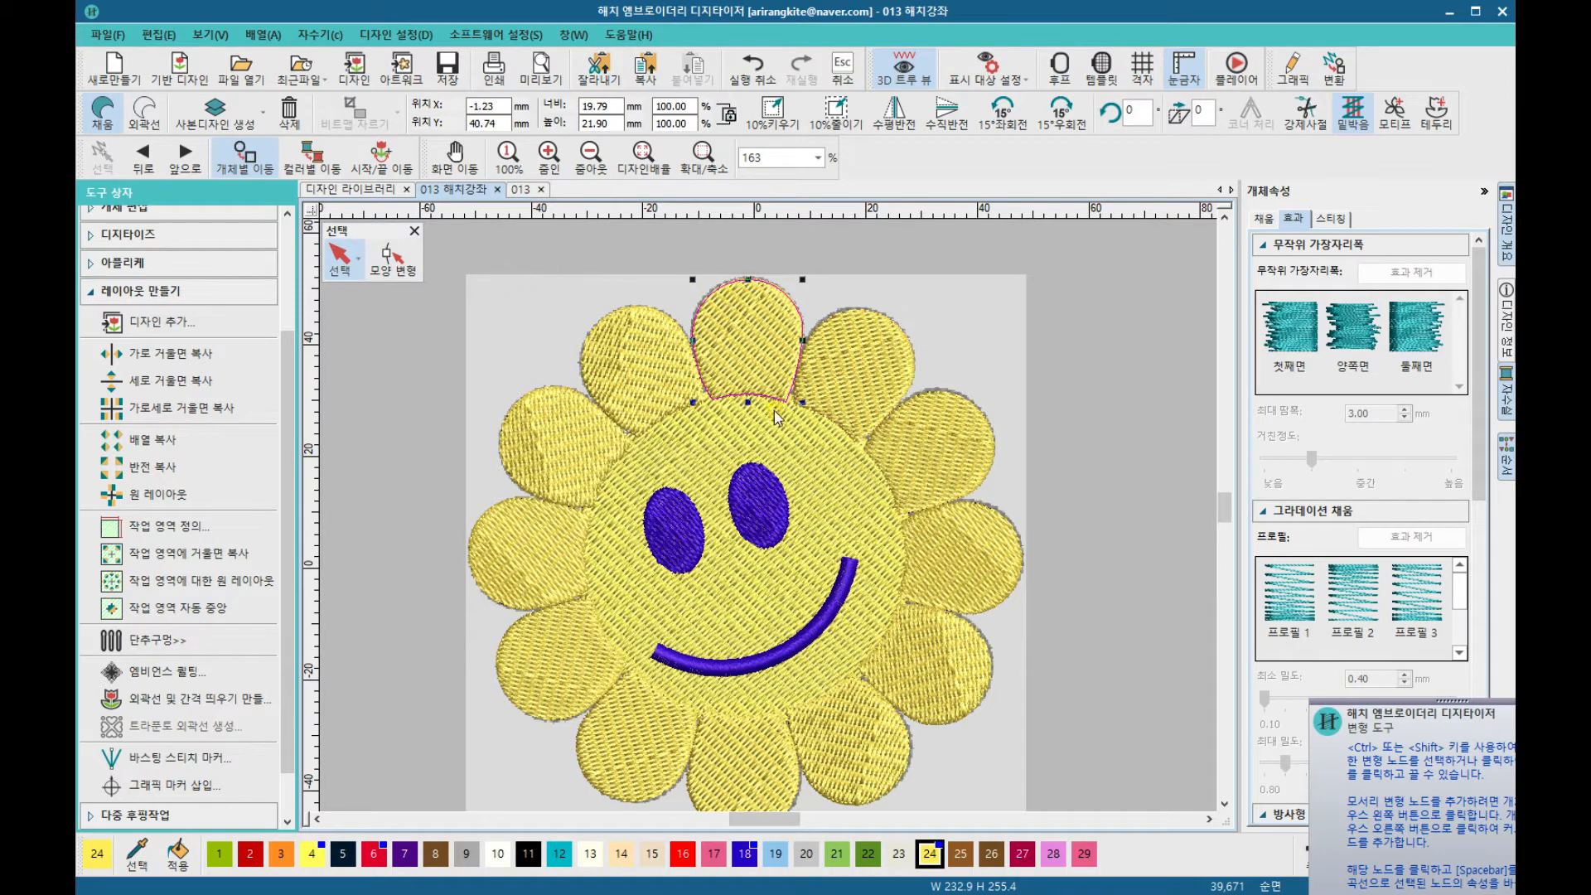
{"action": "left_click", "coordinate": [400, 277]}
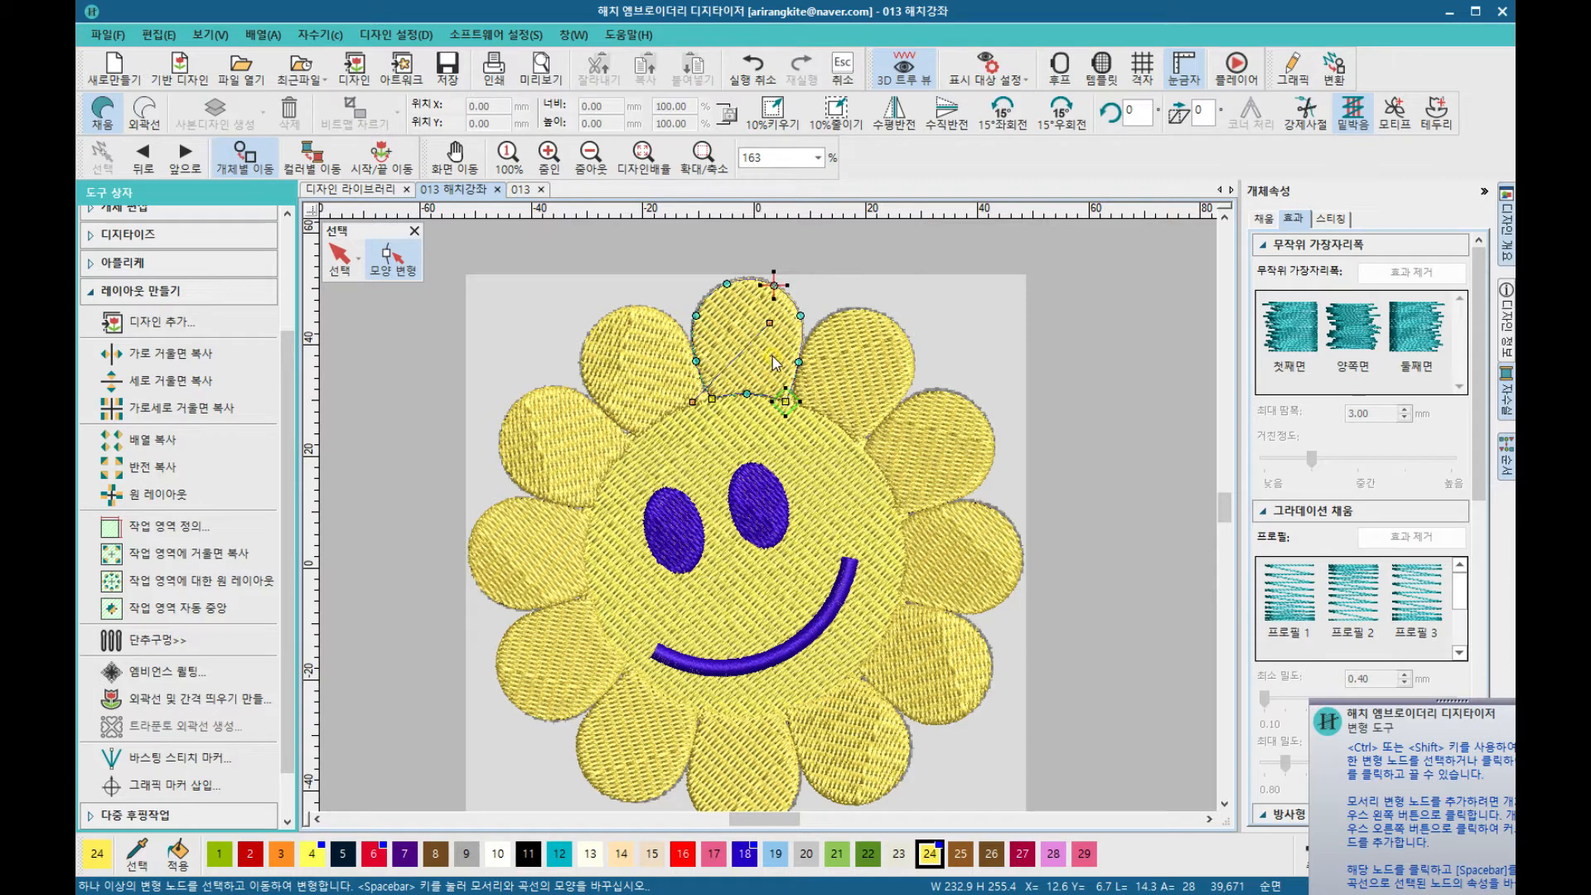
{"action": "left_click", "coordinate": [774, 285]}
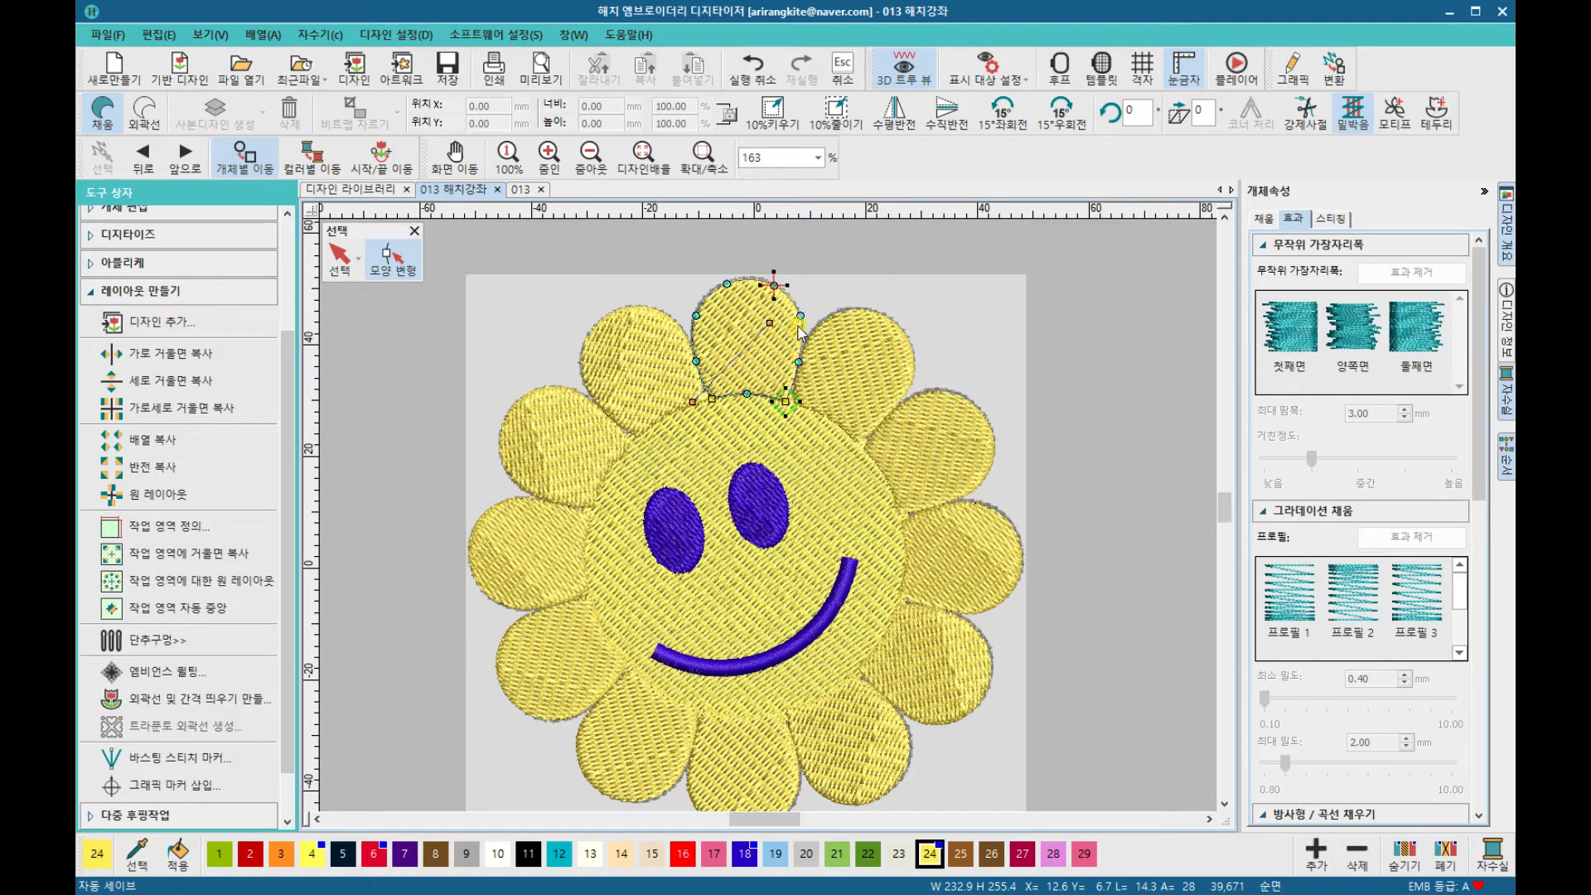
Step: Undo the circle layout of the petals, keeping only the single digitized top petal
{"action": "left_click", "coordinate": [754, 77]}
{"action": "left_click", "coordinate": [755, 77]}
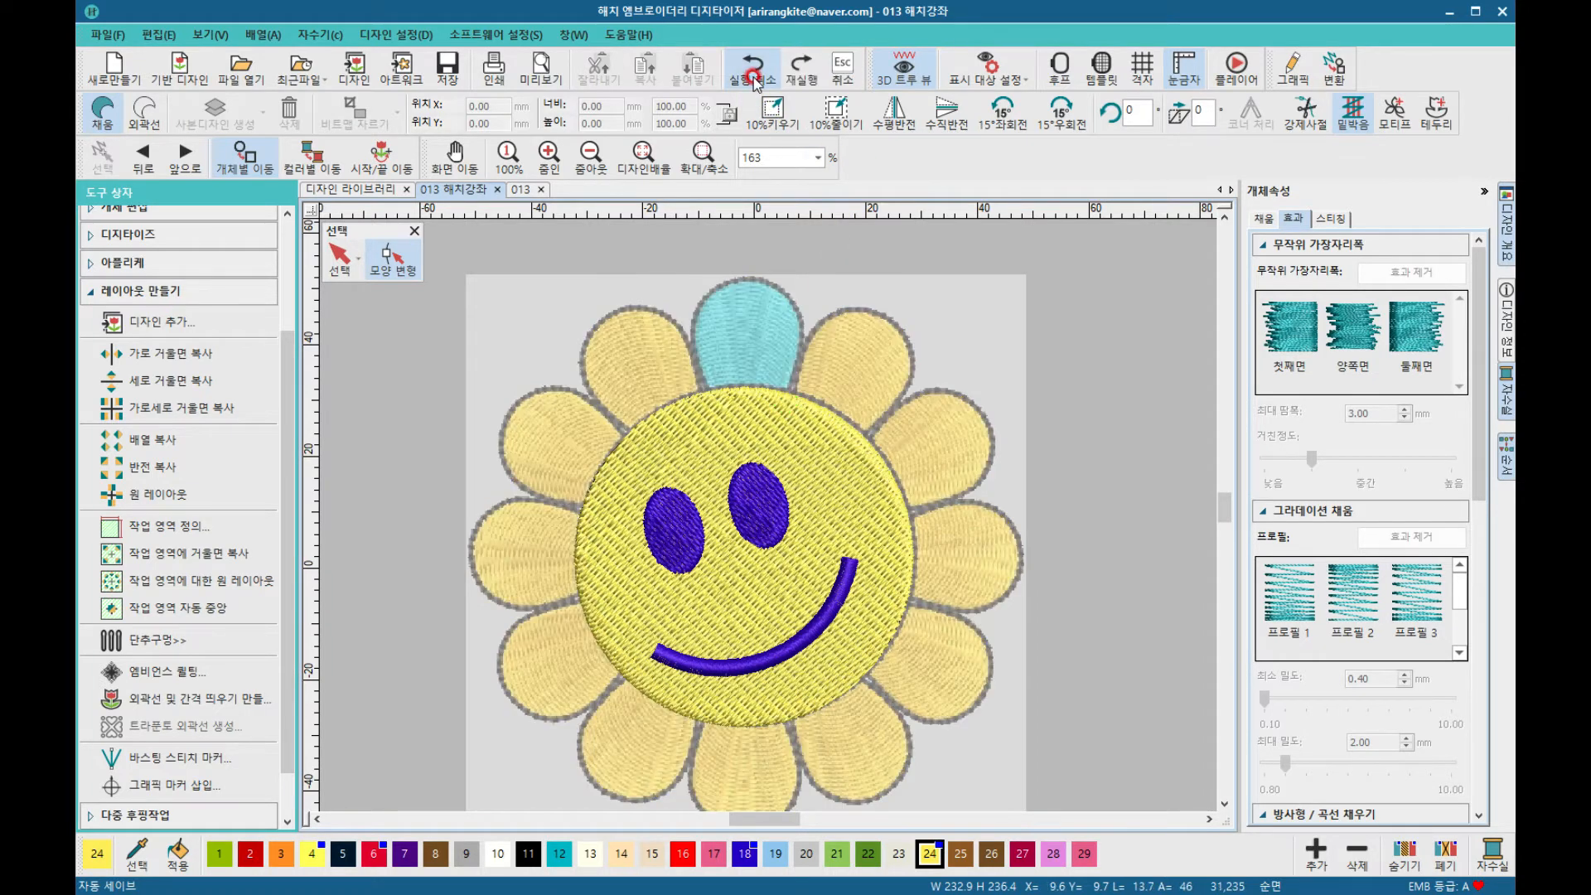
{"action": "left_click", "coordinate": [800, 70]}
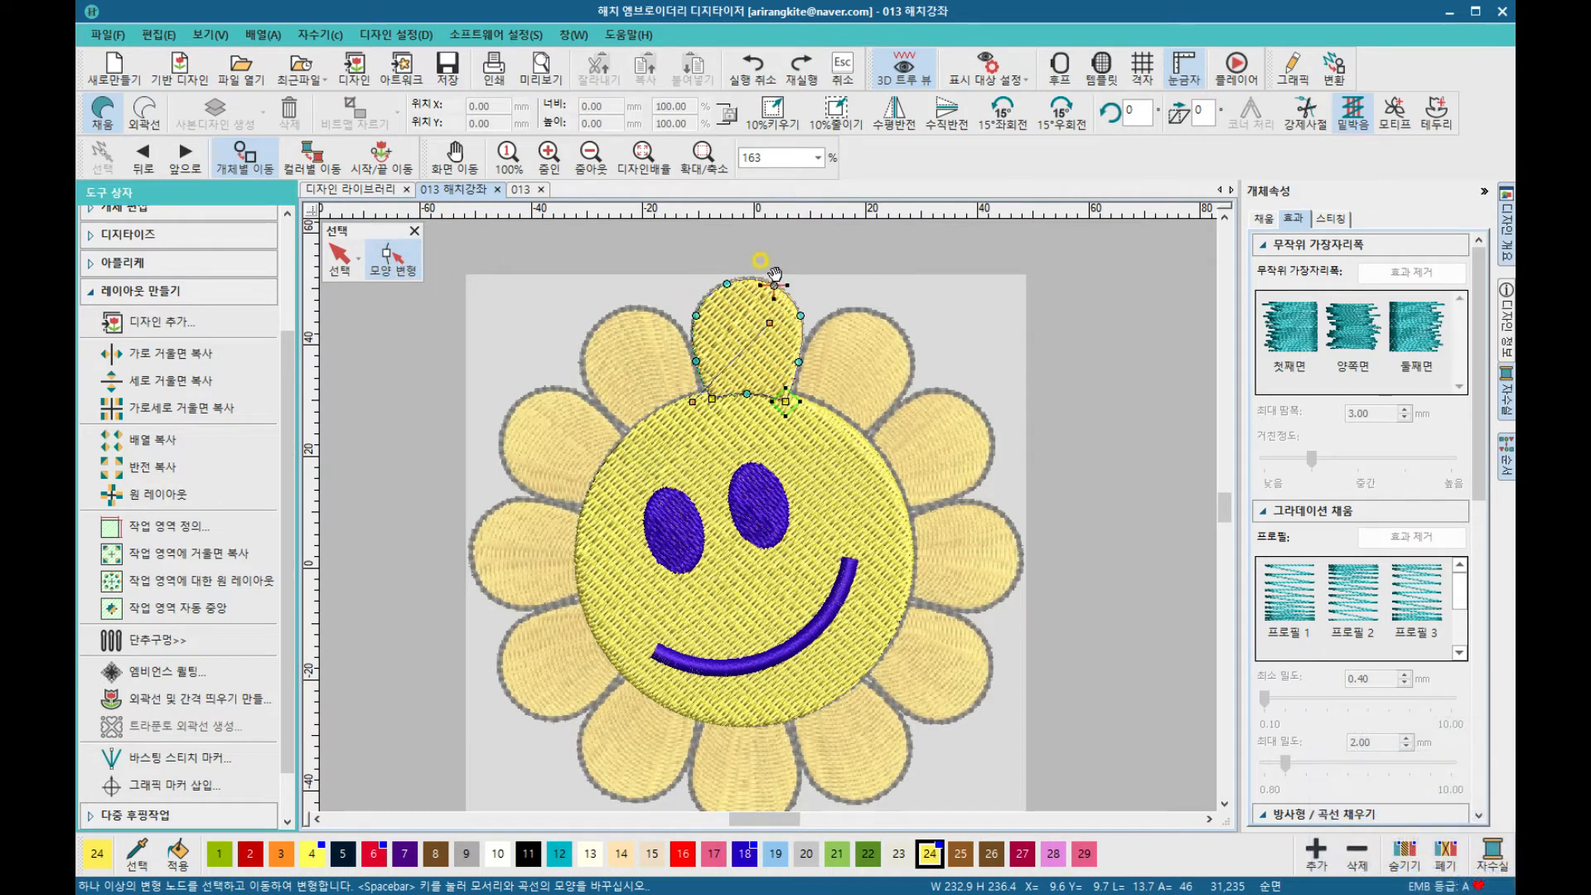
Step: Move the top petal's stitch start point to its lower left side node and its end point to the lower right side node
{"action": "mouse_move", "coordinate": [774, 274]}
{"action": "left_mouse_down"}
{"action": "mouse_move", "coordinate": [806, 318]}
{"action": "mouse_move", "coordinate": [798, 356]}
{"action": "left_mouse_up"}
{"action": "mouse_move", "coordinate": [800, 356]}
{"action": "left_mouse_down"}
{"action": "mouse_move", "coordinate": [783, 410]}
{"action": "mouse_move", "coordinate": [756, 412]}
{"action": "mouse_move", "coordinate": [696, 360]}
{"action": "left_mouse_up"}
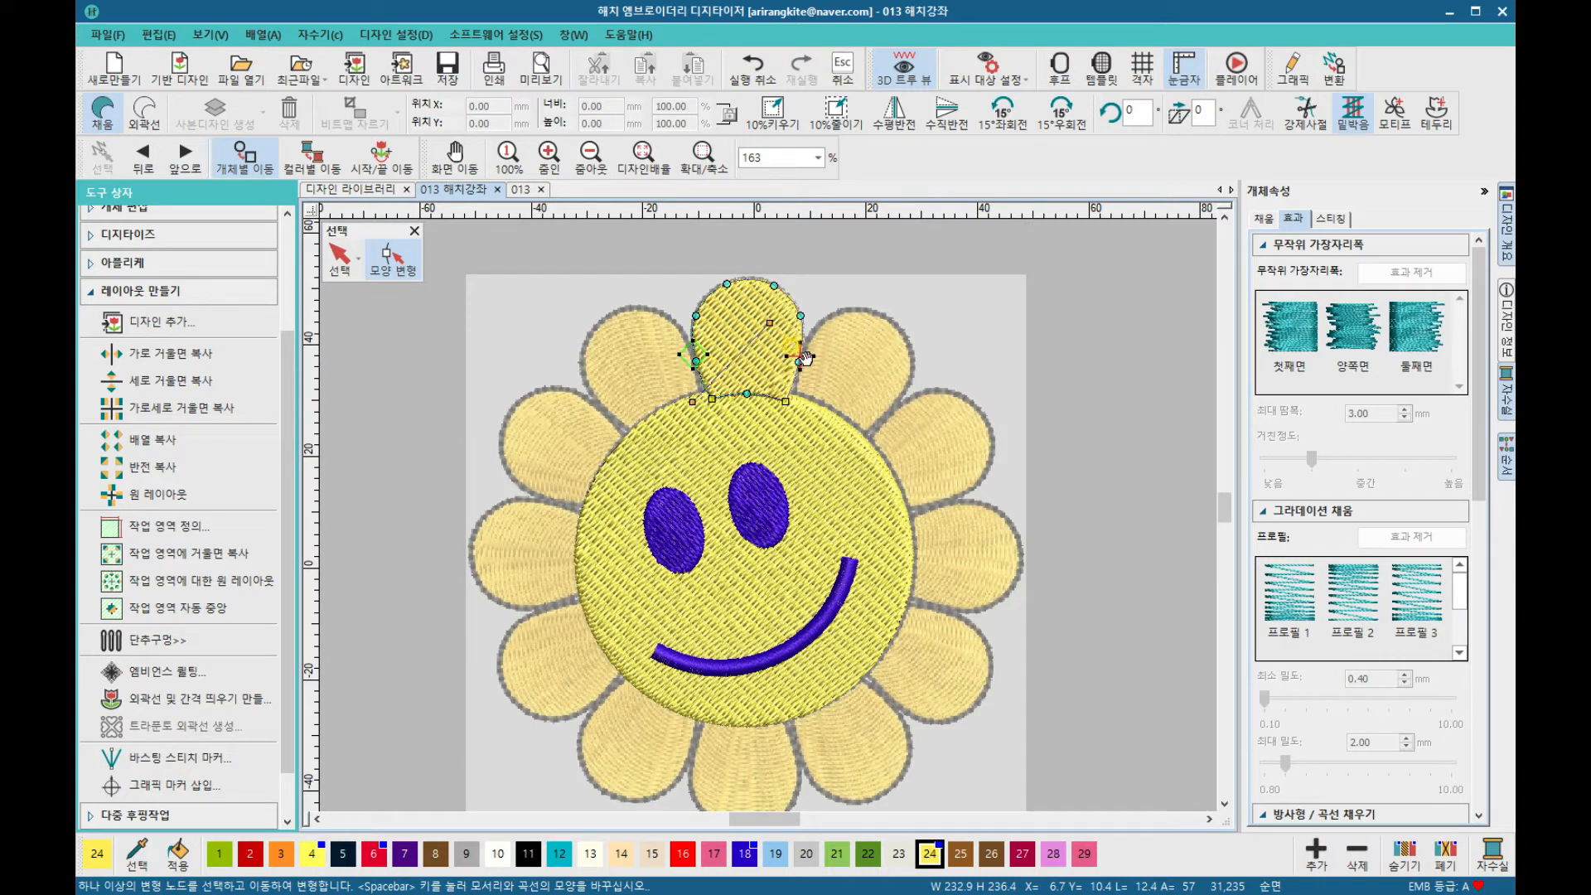
{"action": "left_click", "coordinate": [863, 380]}
{"action": "left_click", "coordinate": [339, 255]}
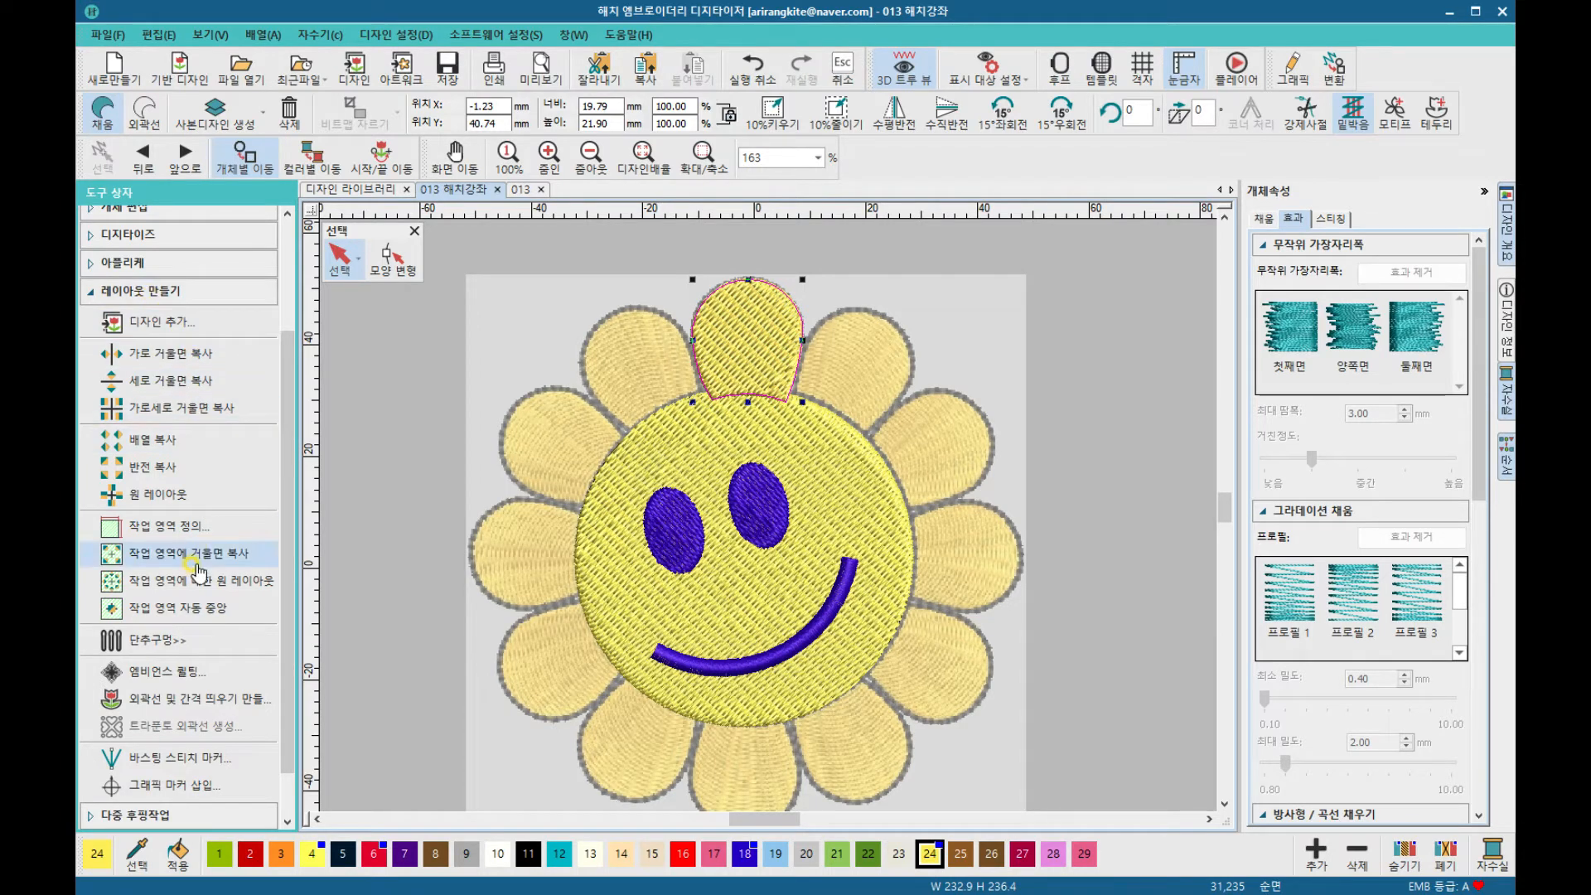
Step: Repeat the adjusted top petal as 12 copies around the centre of the face with 원 레이아웃 (circle layout)
{"action": "left_click", "coordinate": [157, 498]}
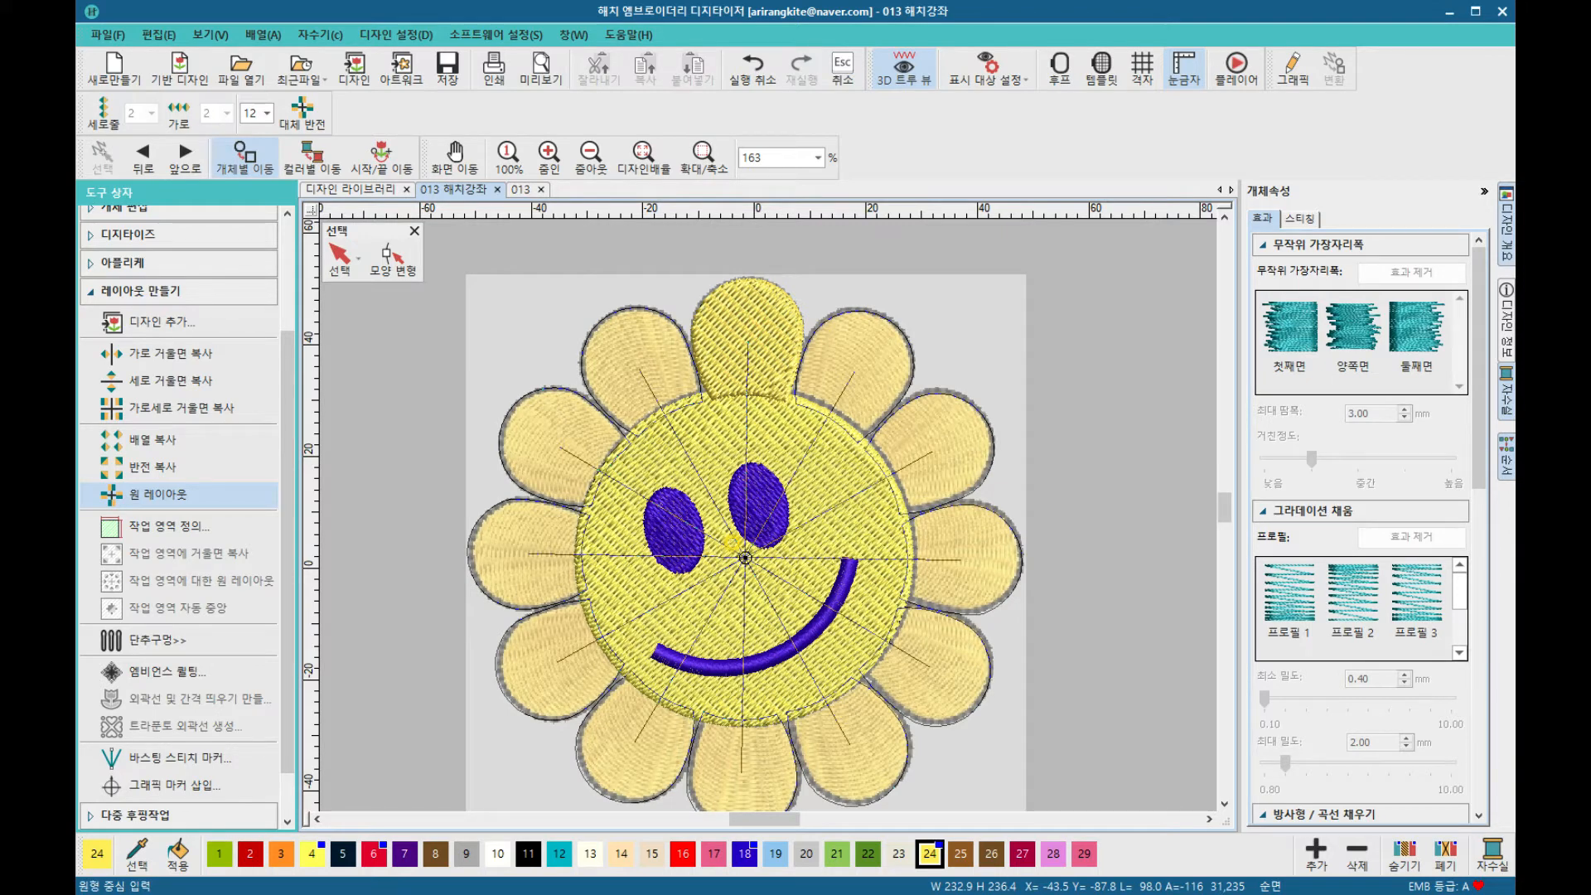
{"action": "left_click", "coordinate": [745, 558]}
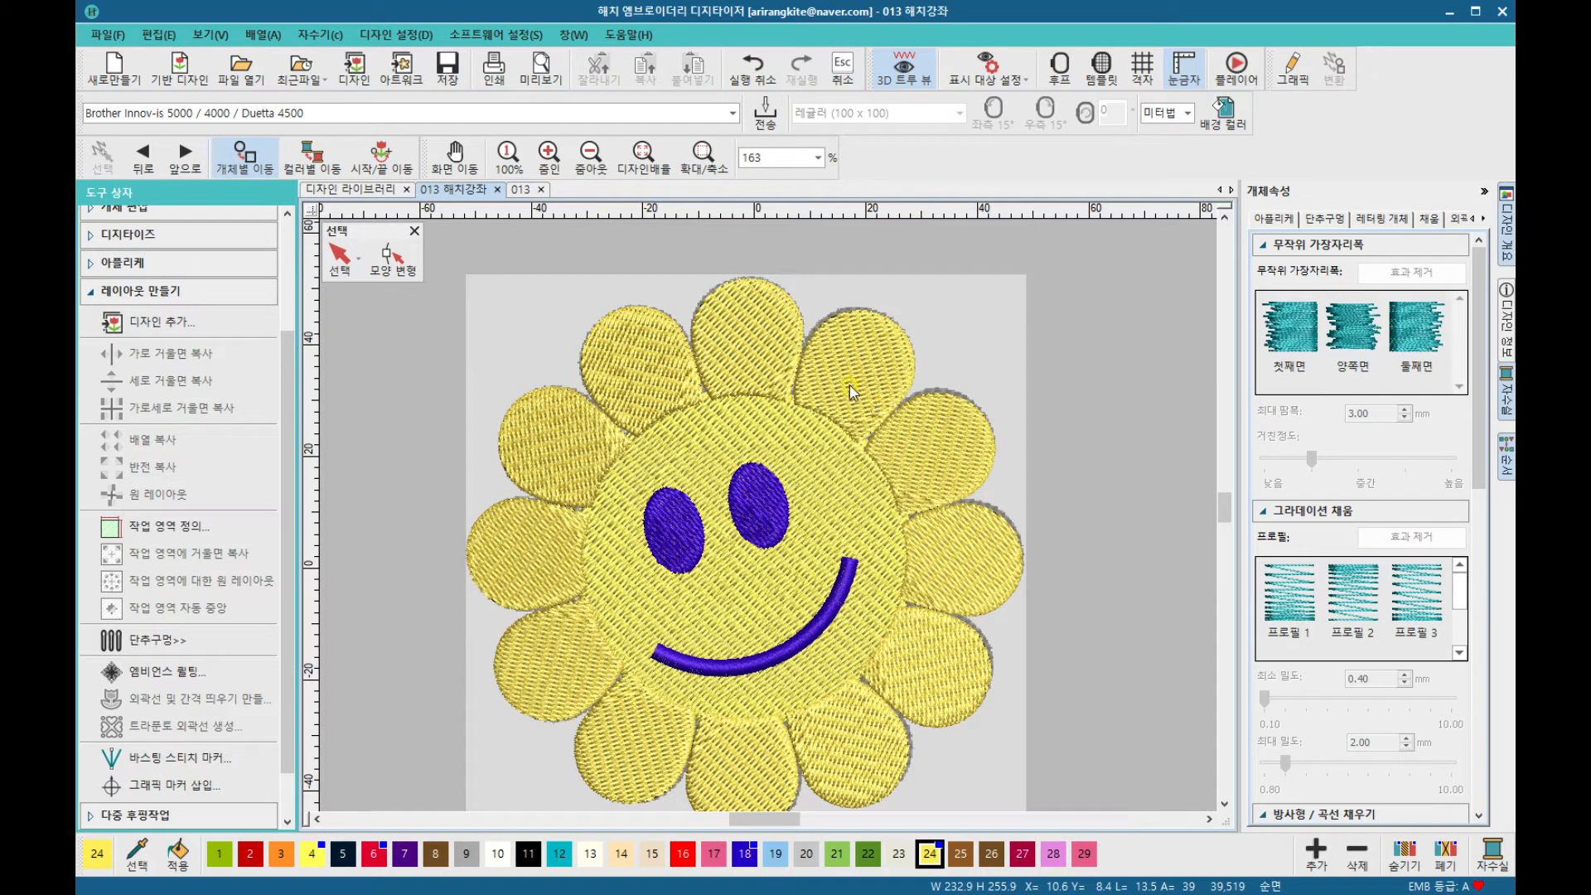
Step: Examine the stitch start and end points of the top petal and the next four petals clockwise with the reshape tool (모양 변형)
{"action": "left_click", "coordinate": [773, 290]}
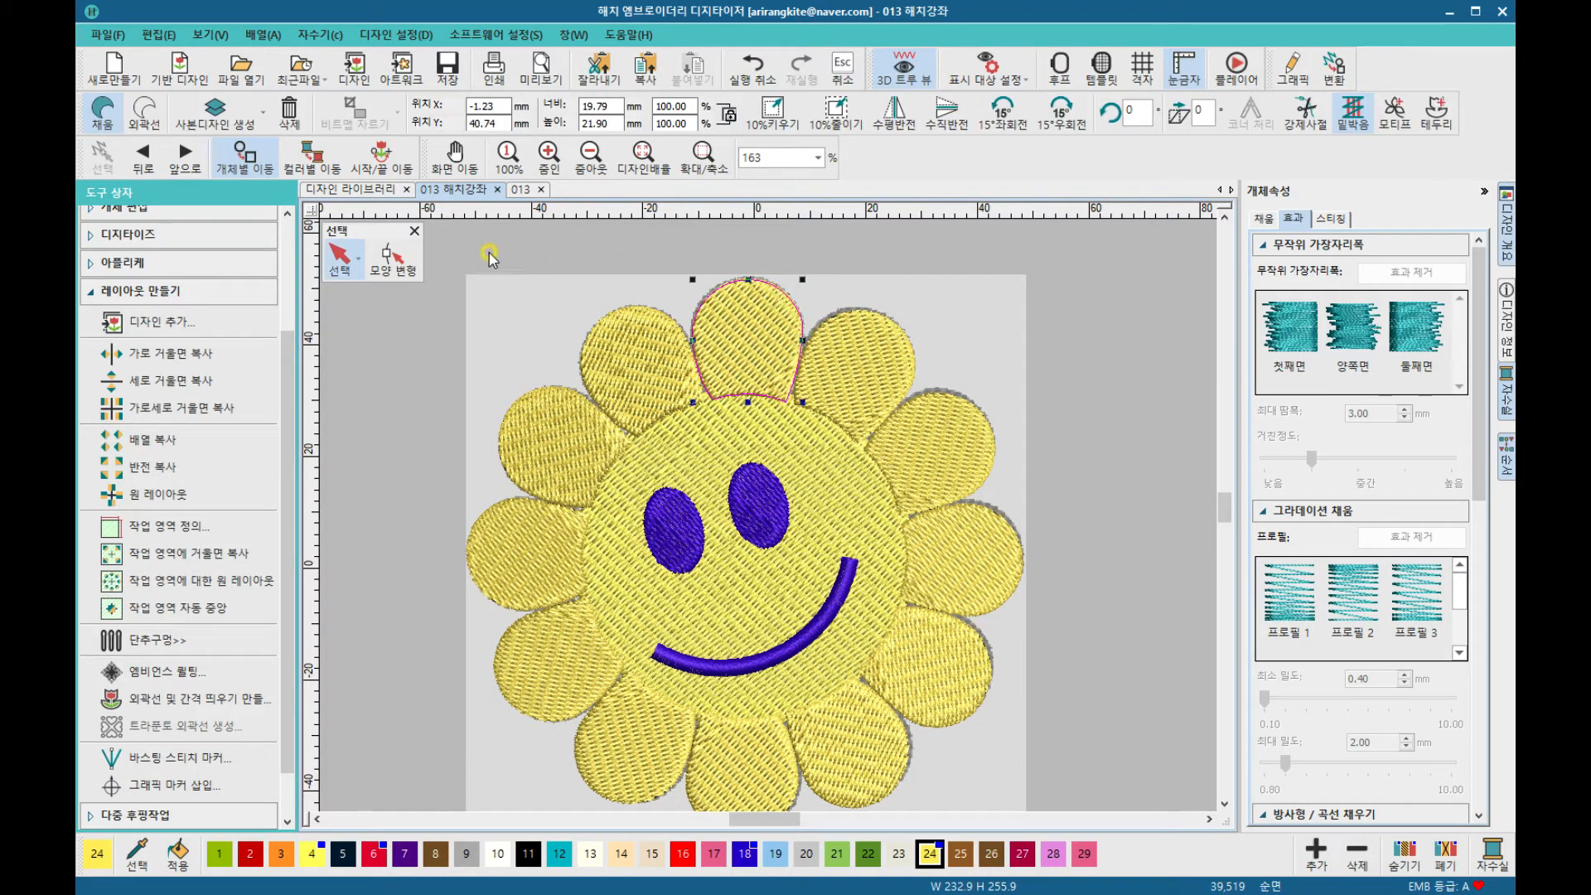
{"action": "left_click", "coordinate": [409, 260]}
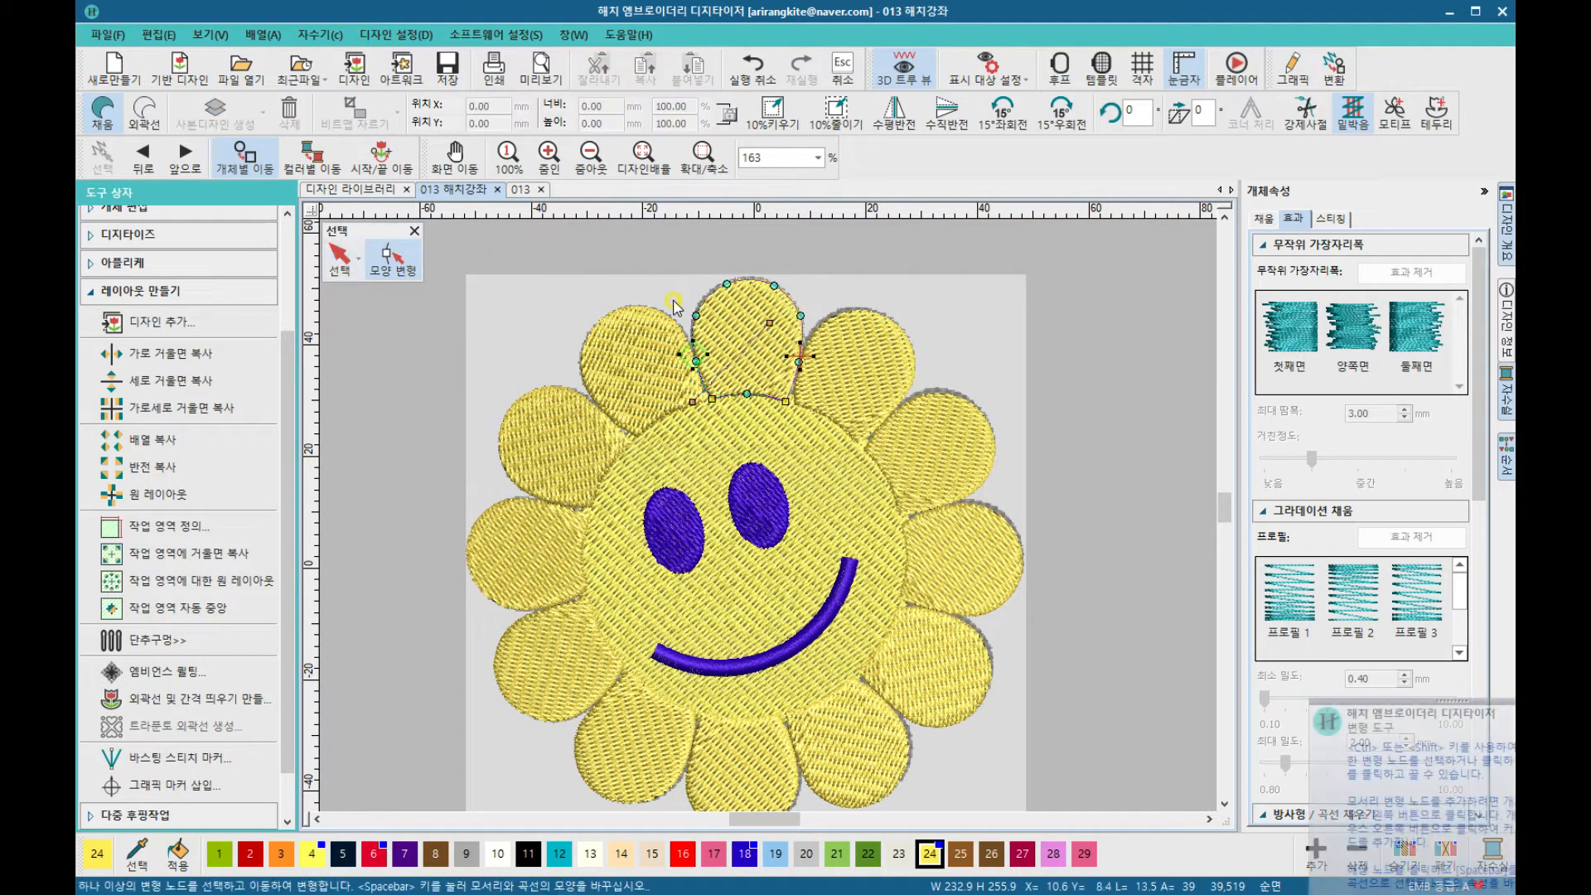
{"action": "left_click", "coordinate": [798, 360]}
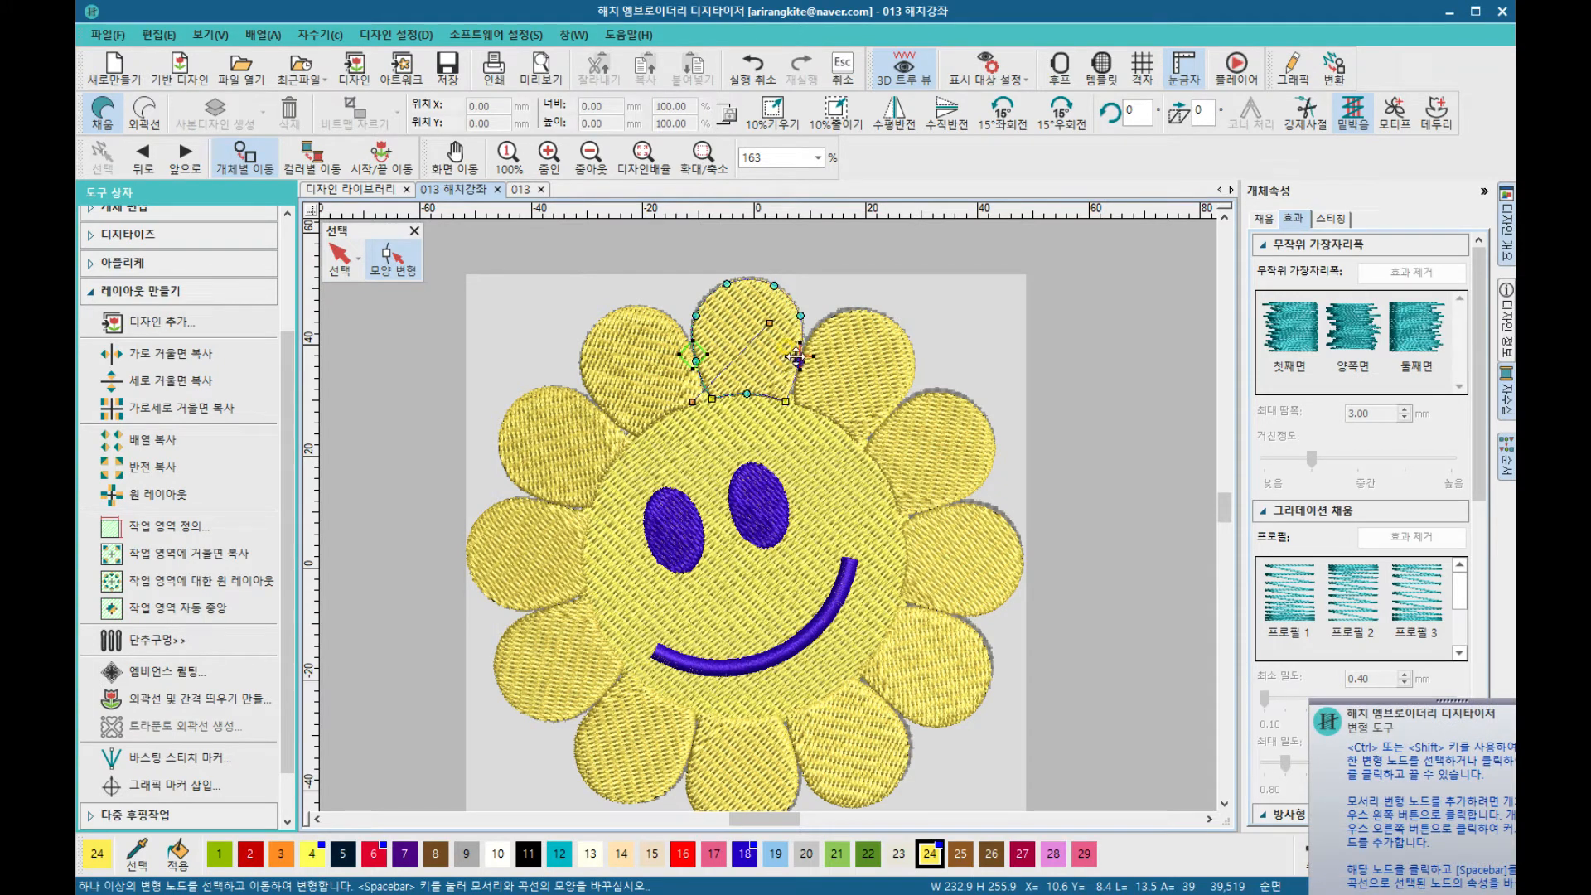
{"action": "left_click", "coordinate": [854, 324]}
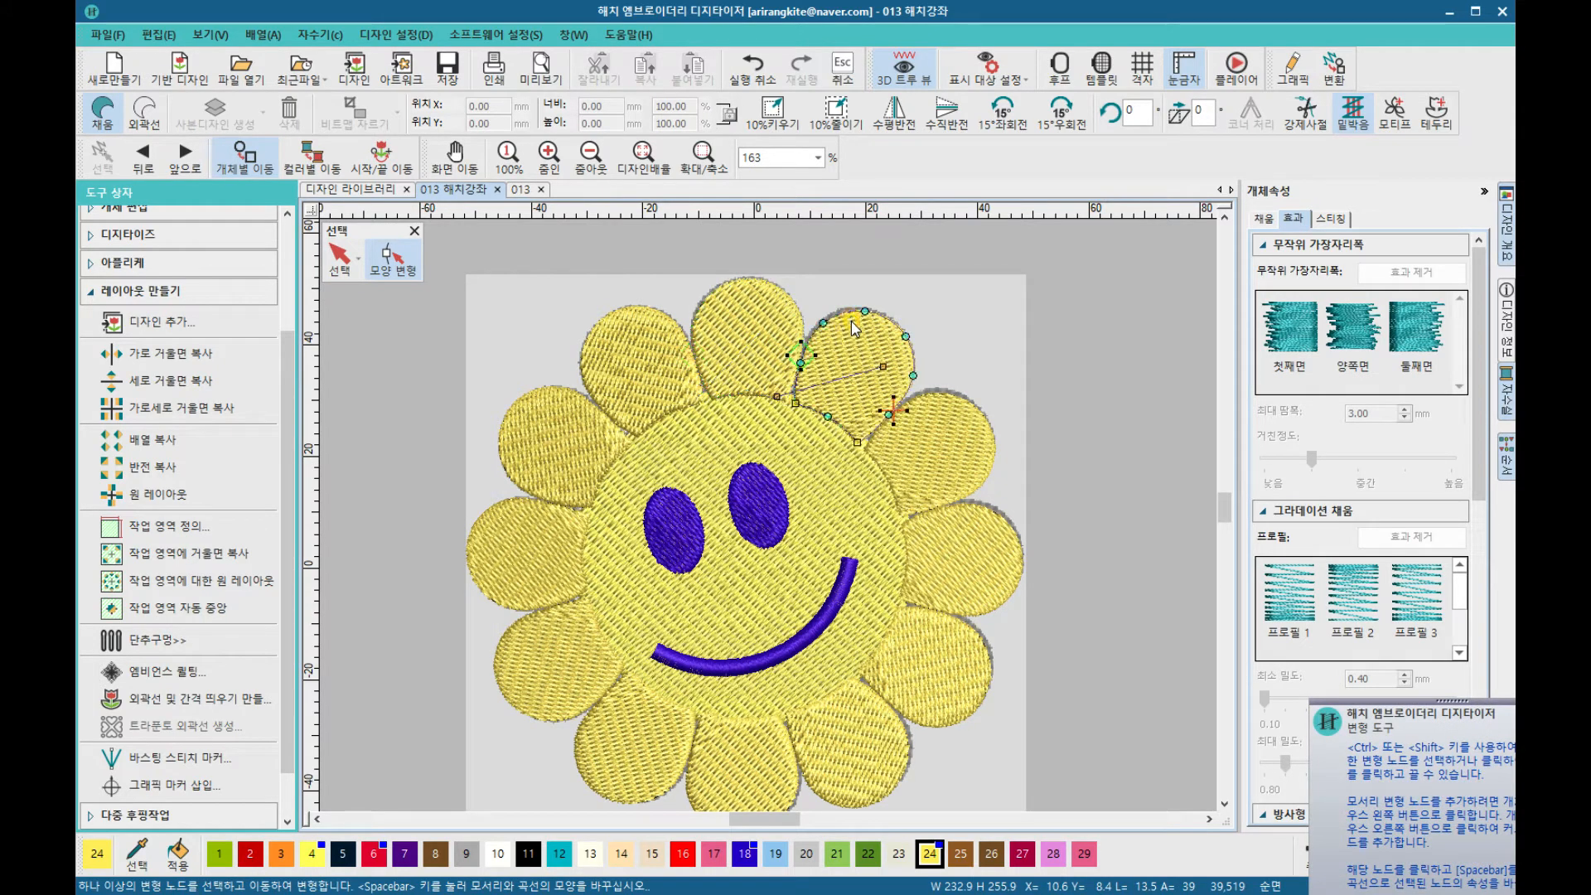
{"action": "left_click", "coordinate": [980, 418]}
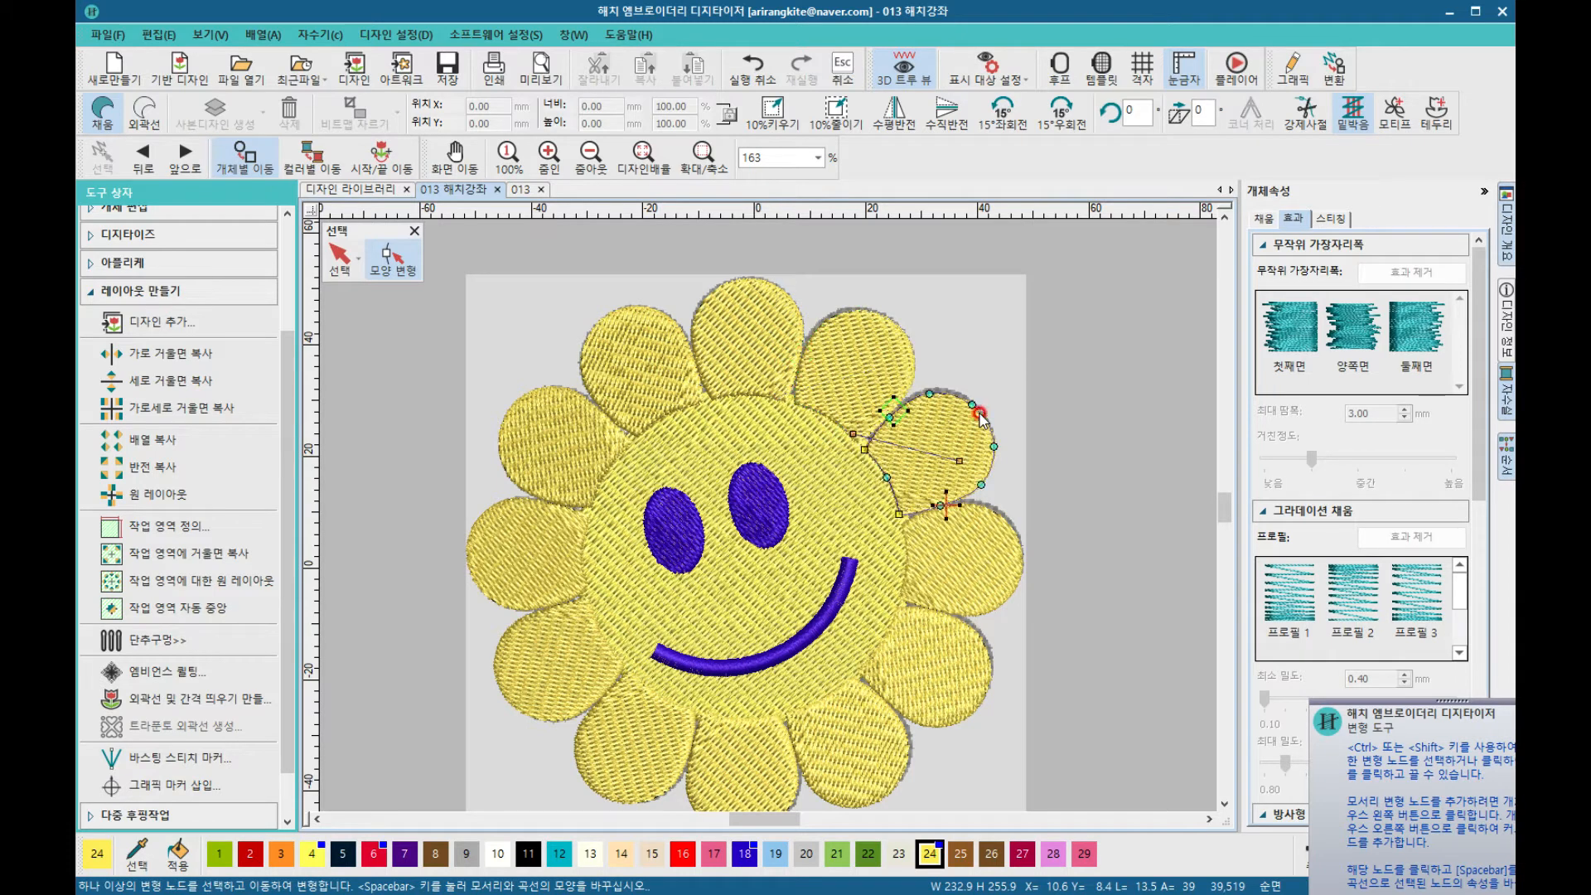
{"action": "left_click", "coordinate": [1005, 533]}
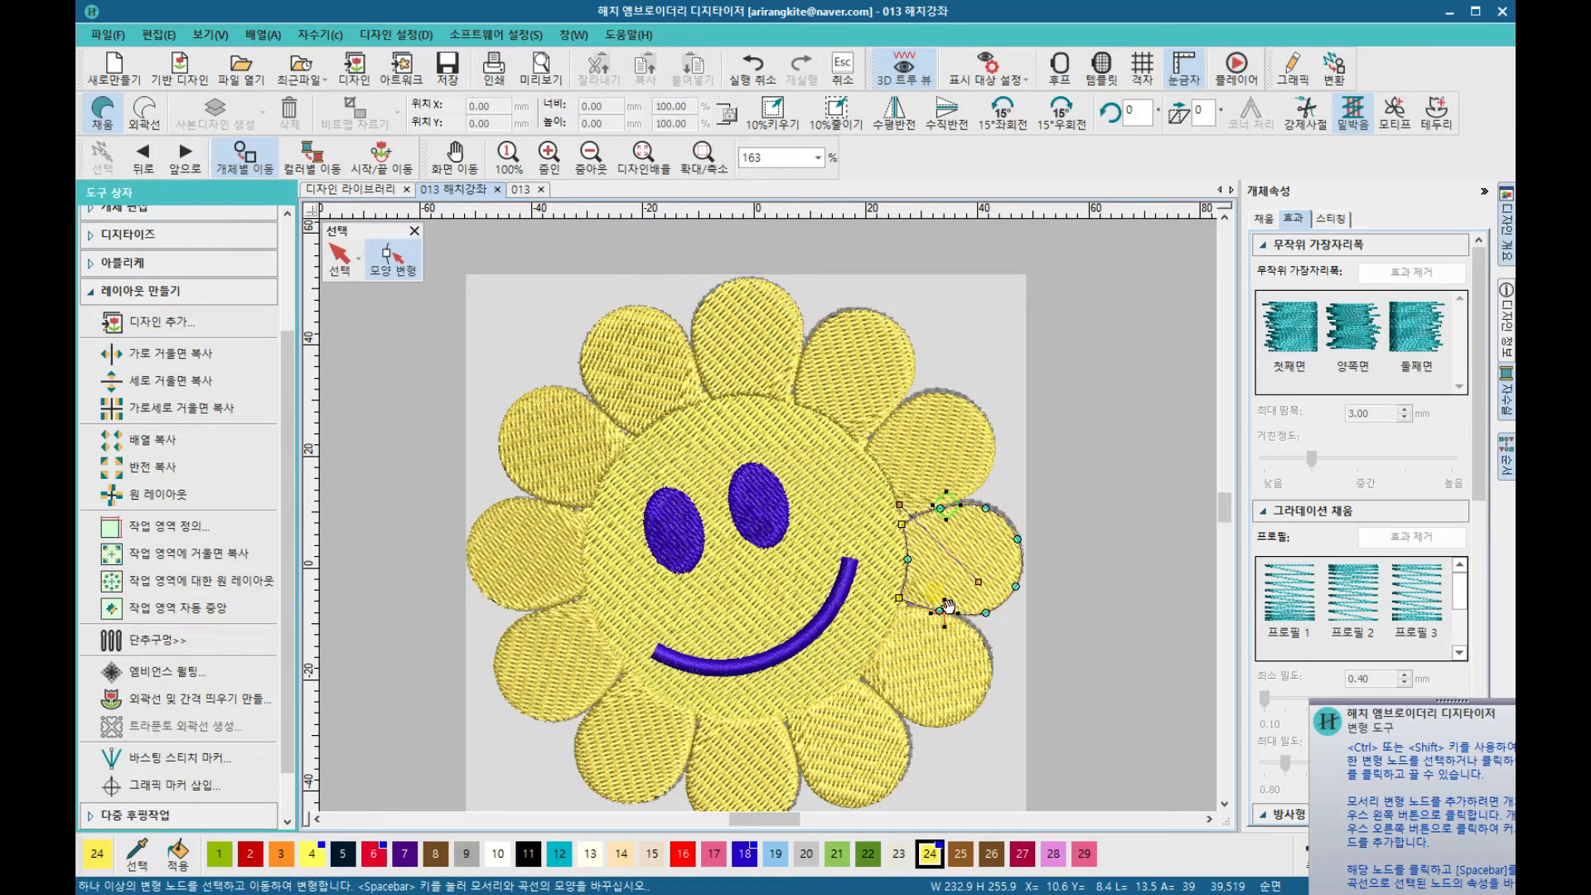
{"action": "left_click", "coordinate": [975, 686]}
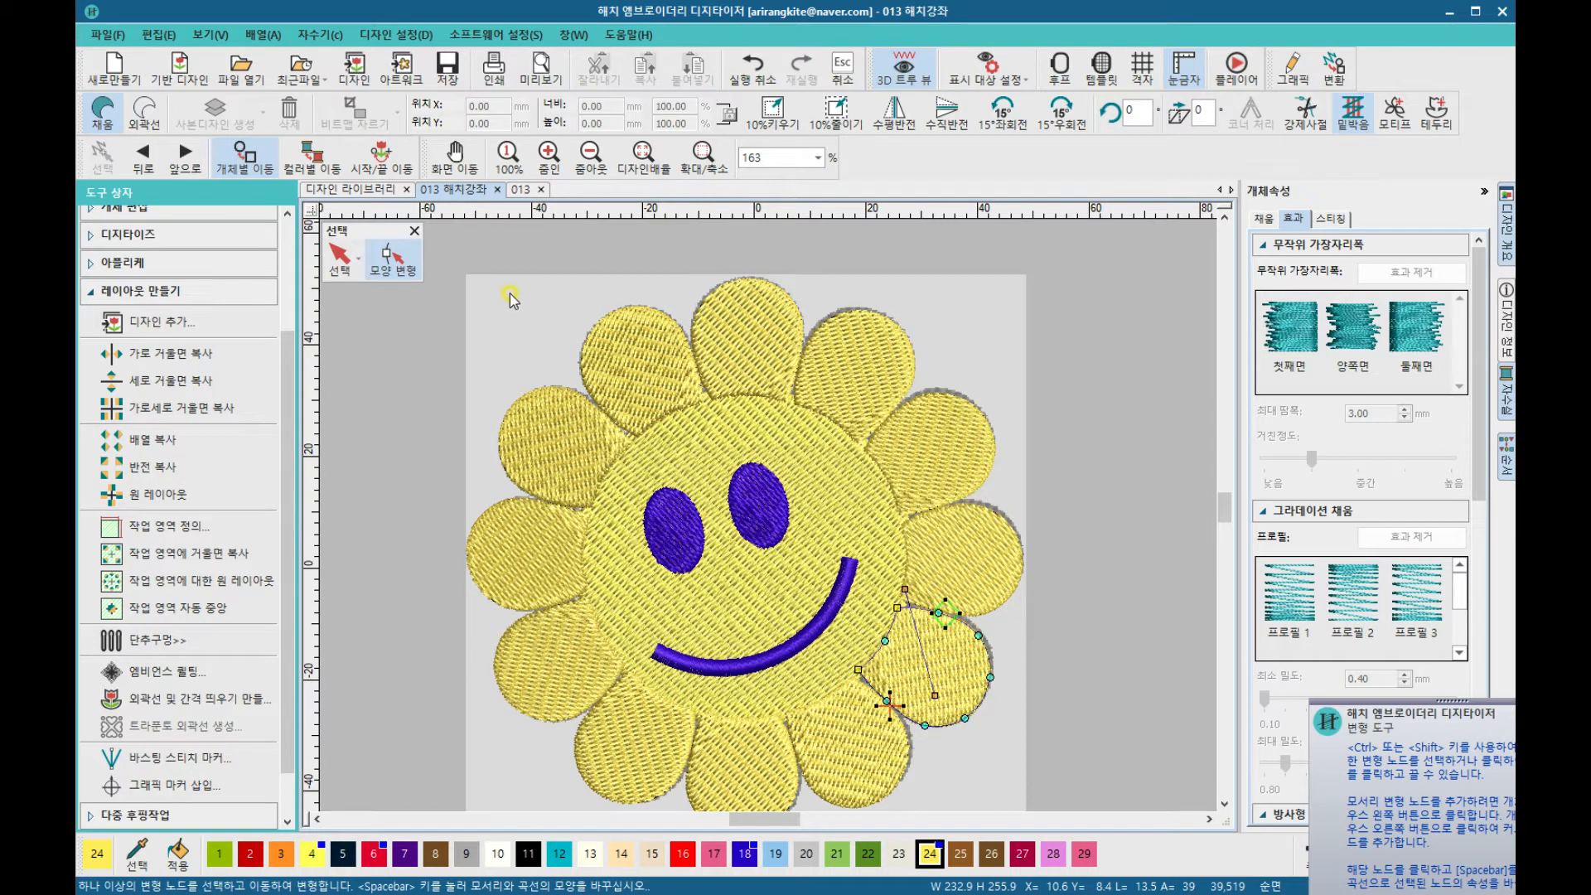
{"action": "left_click", "coordinate": [344, 261]}
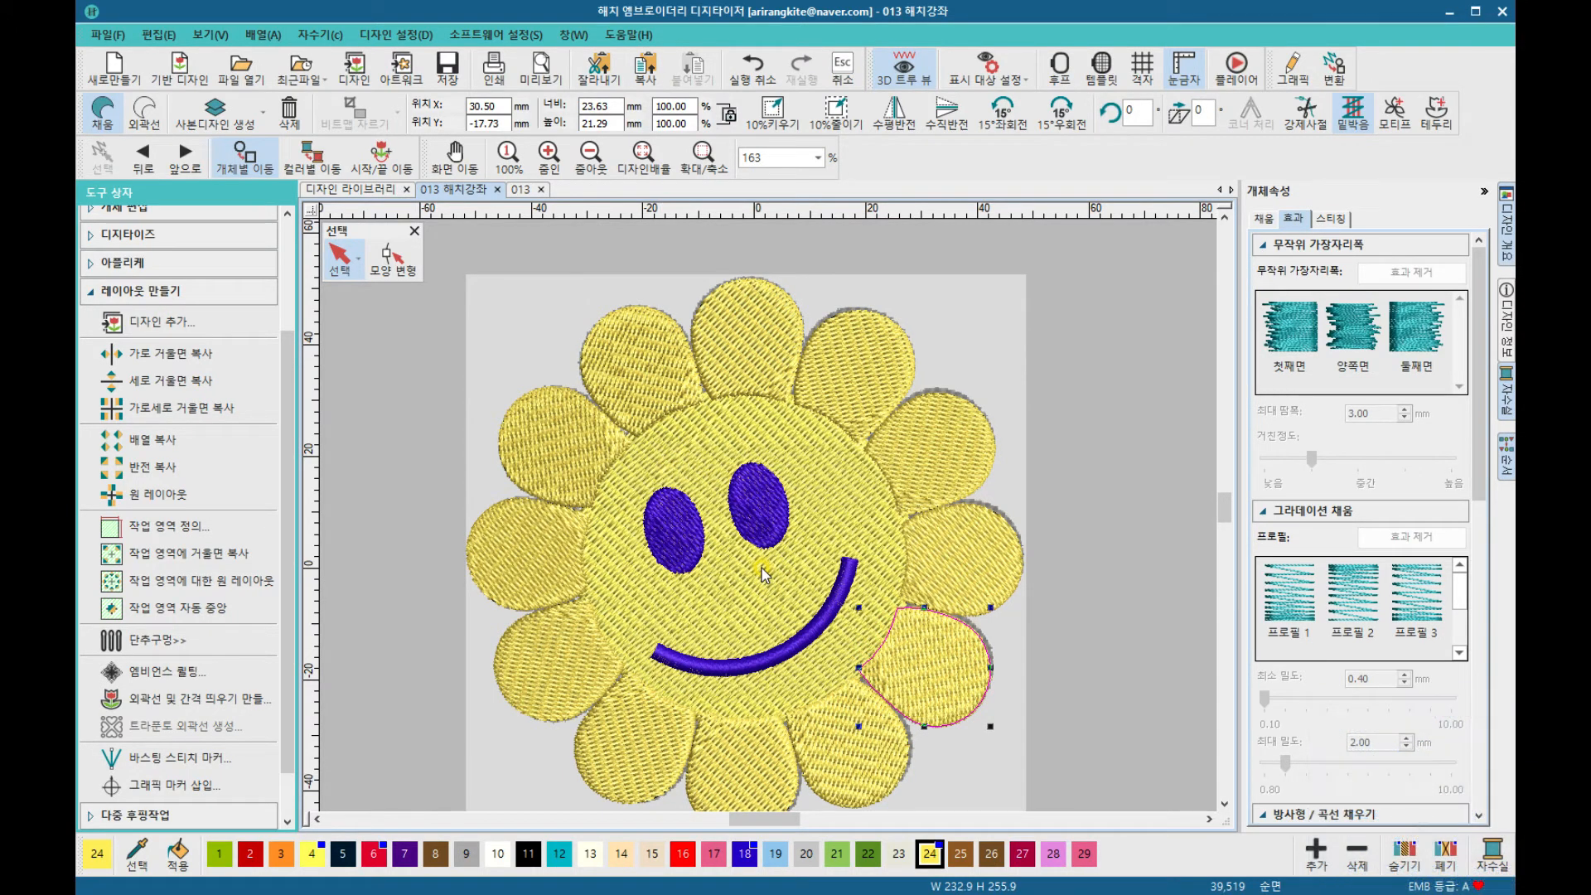
{"action": "left_click", "coordinate": [1107, 452]}
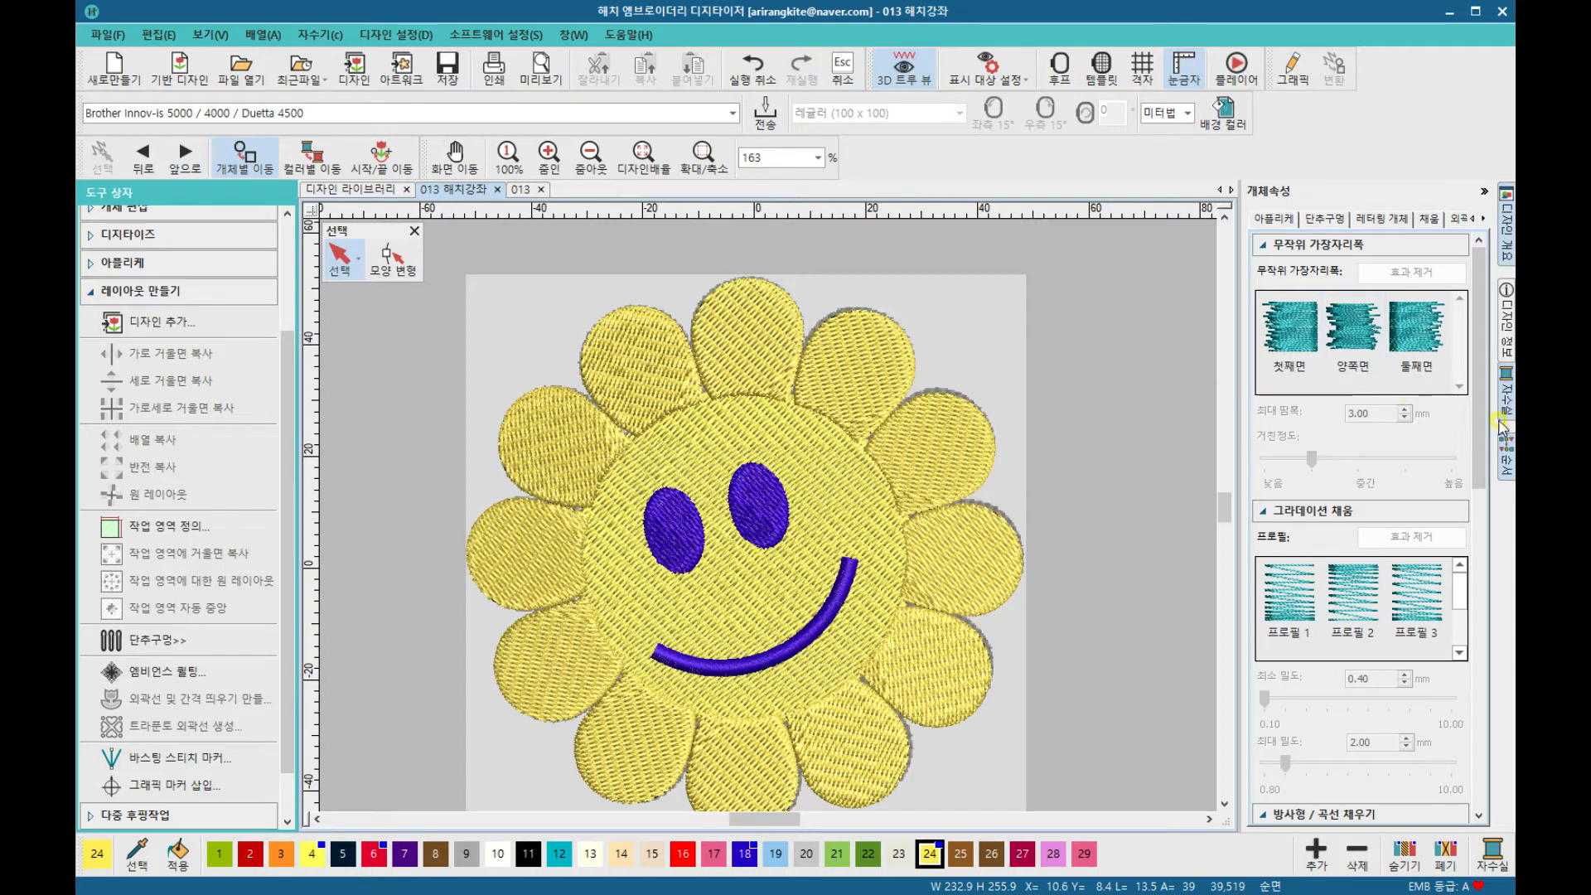
Step: Check the stitching order of the petals by stepping through objects 9 to 19 in the compact sequence (순서) list
{"action": "left_click", "coordinate": [1504, 459]}
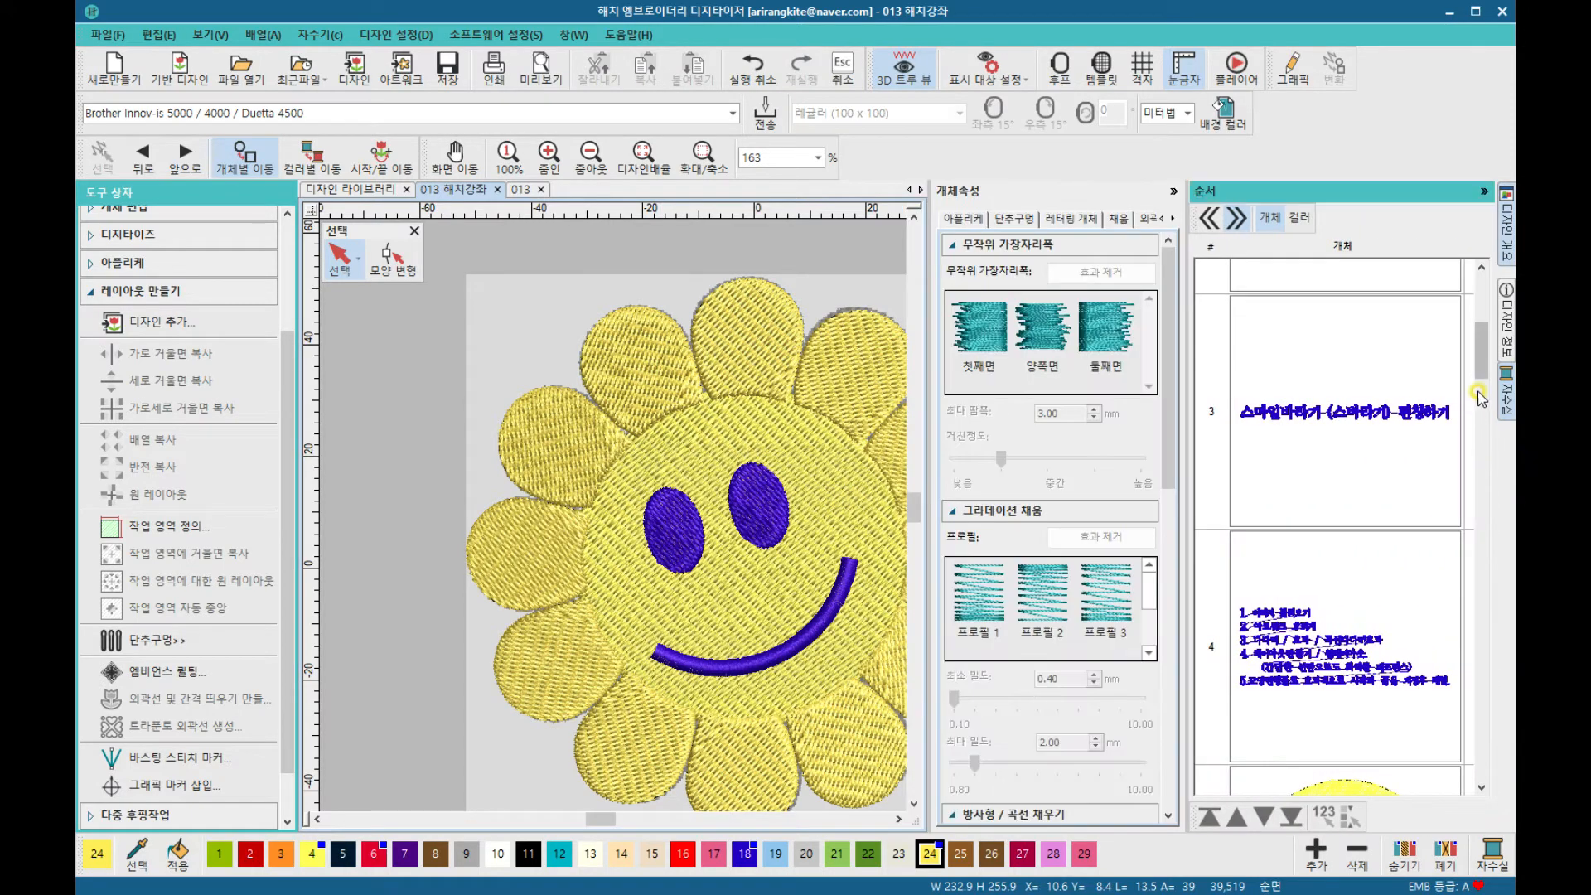
{"action": "scroll", "coordinate": [1483, 365], "scroll_direction": "down", "scroll_amount": 5}
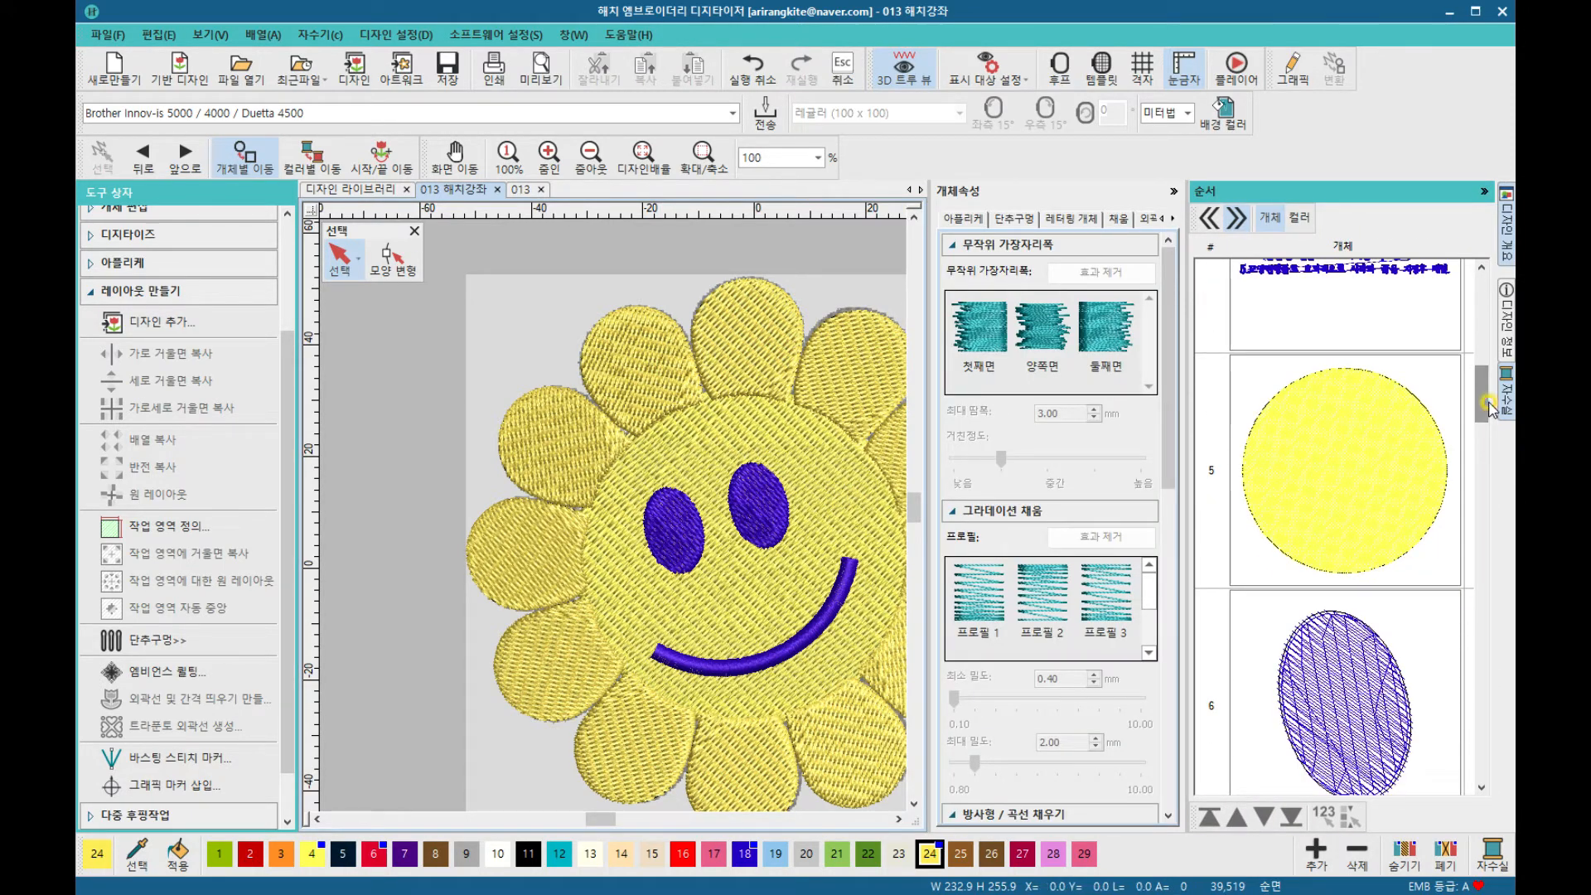
{"action": "left_click", "coordinate": [1208, 218]}
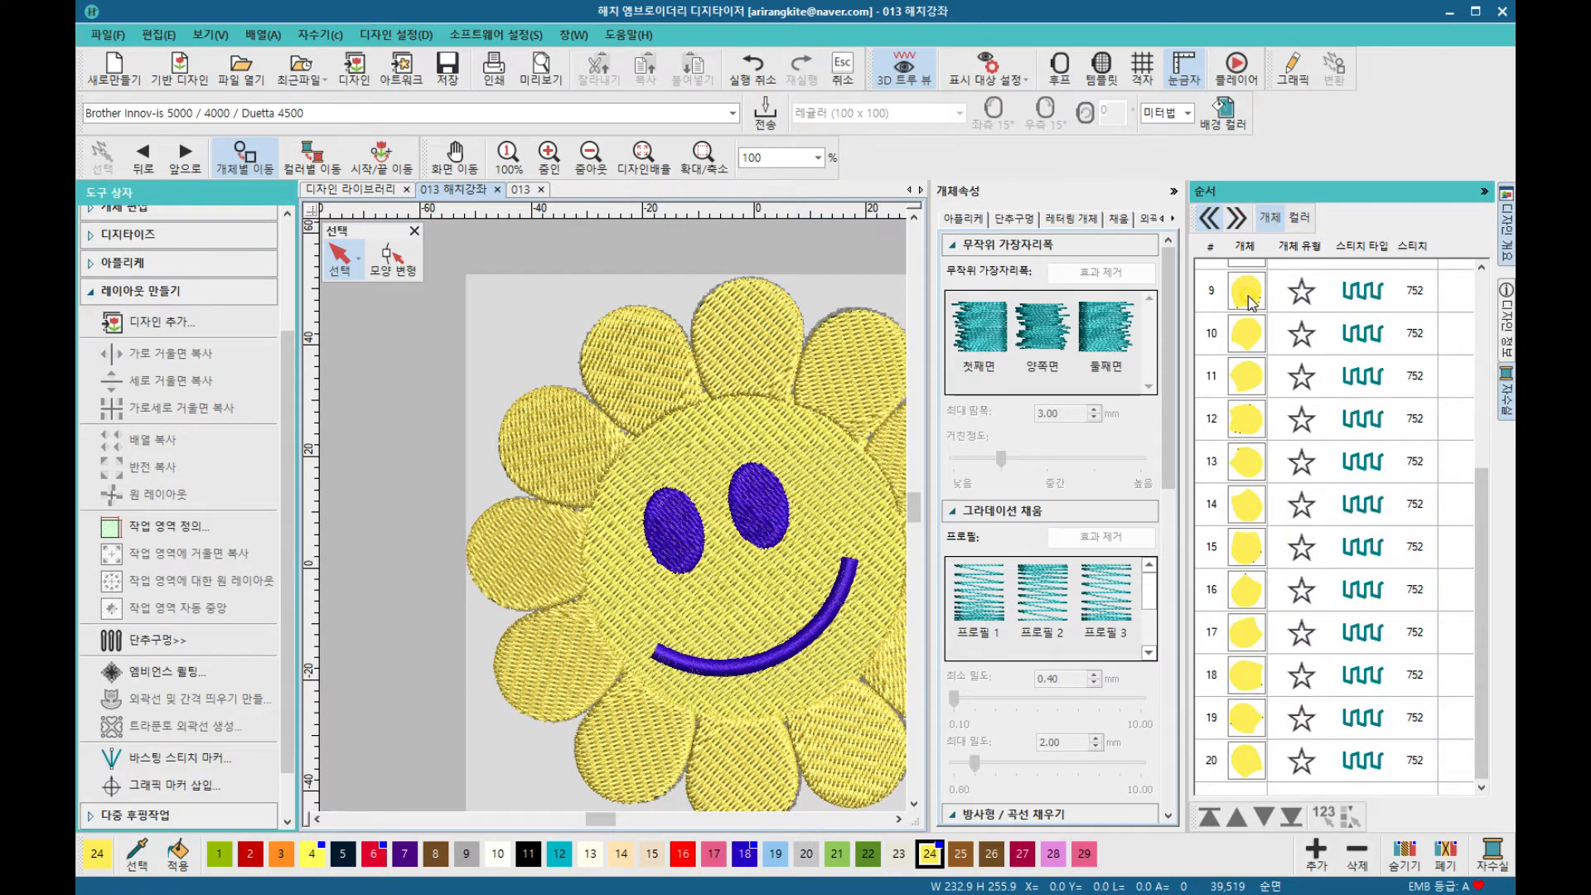
{"action": "left_click", "coordinate": [1247, 296]}
{"action": "left_click", "coordinate": [1247, 331]}
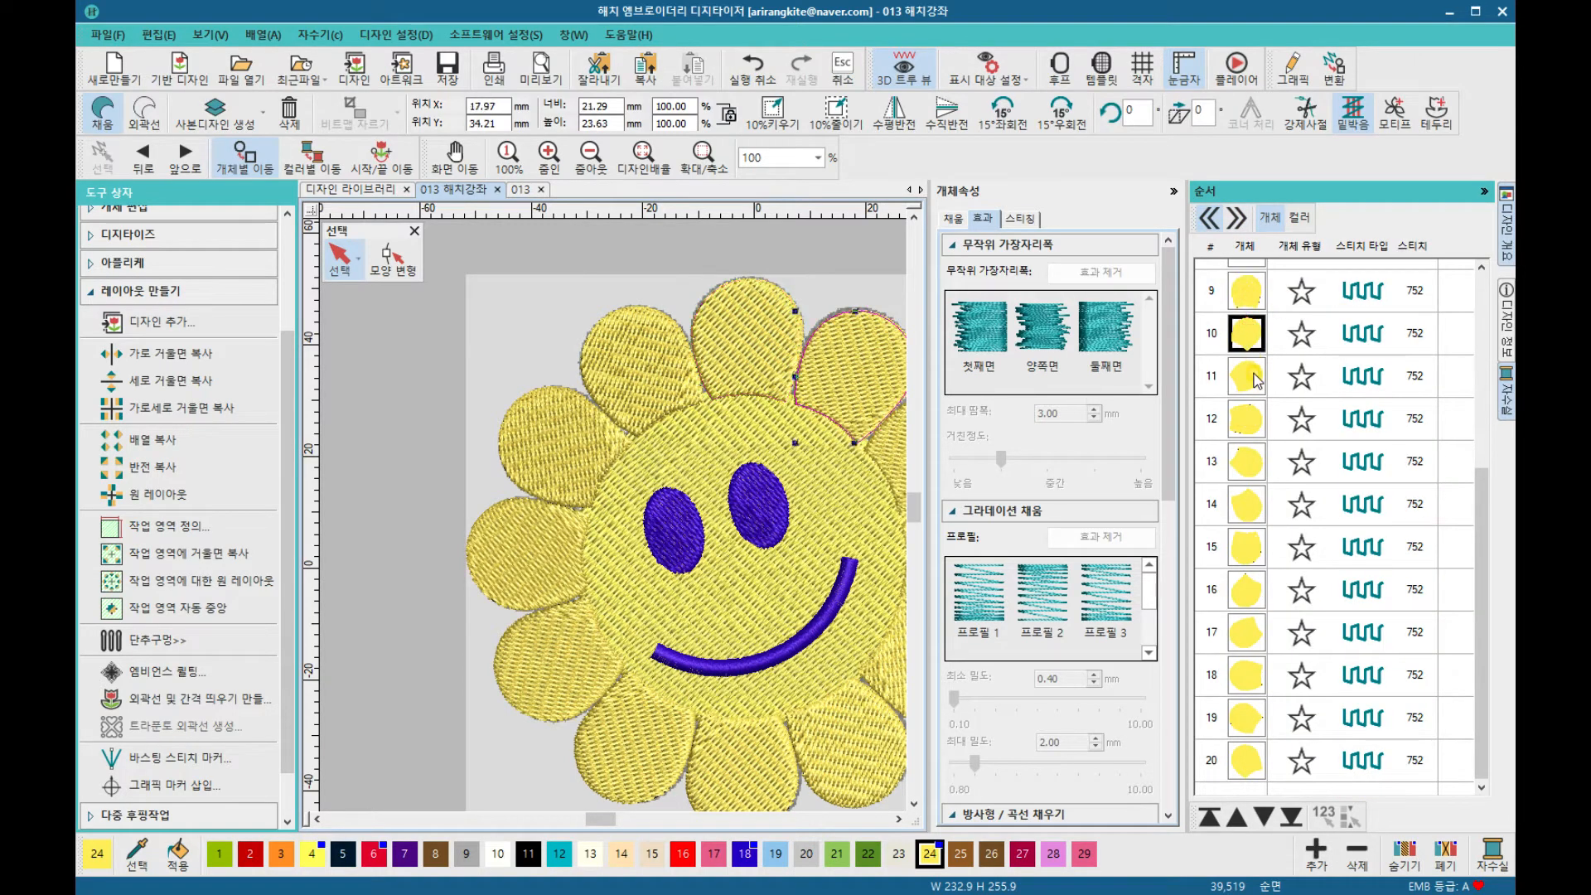
{"action": "left_click", "coordinate": [1249, 377]}
{"action": "left_click", "coordinate": [1251, 420]}
{"action": "left_click", "coordinate": [1242, 470]}
{"action": "left_click", "coordinate": [1248, 509]}
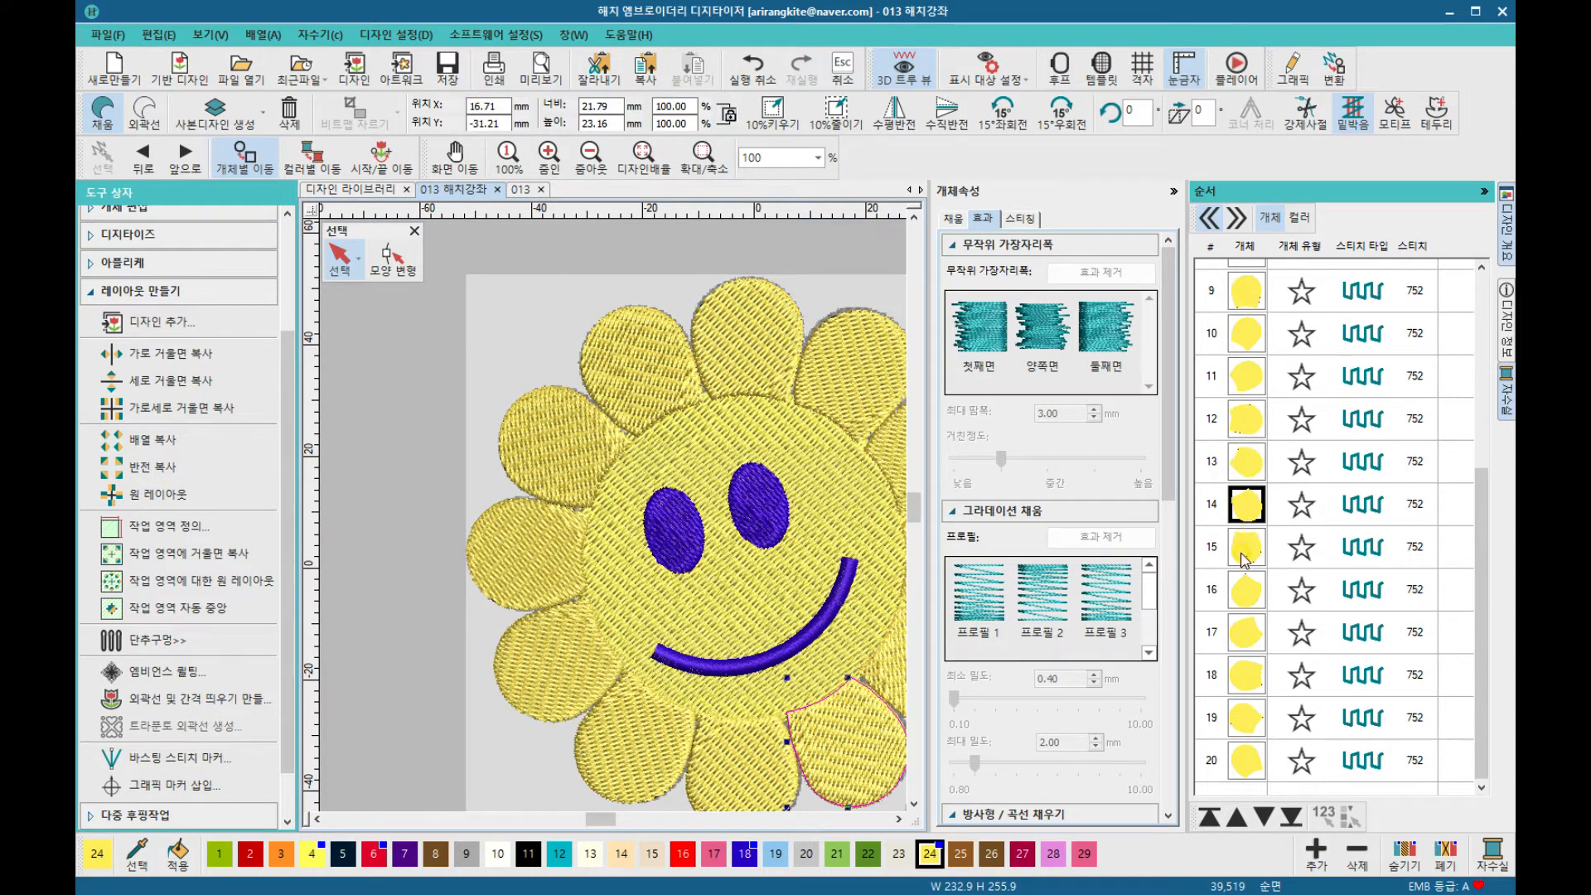
{"action": "left_click", "coordinate": [1244, 554]}
{"action": "left_click", "coordinate": [1240, 595]}
{"action": "left_click", "coordinate": [1243, 634]}
{"action": "left_click", "coordinate": [1244, 676]}
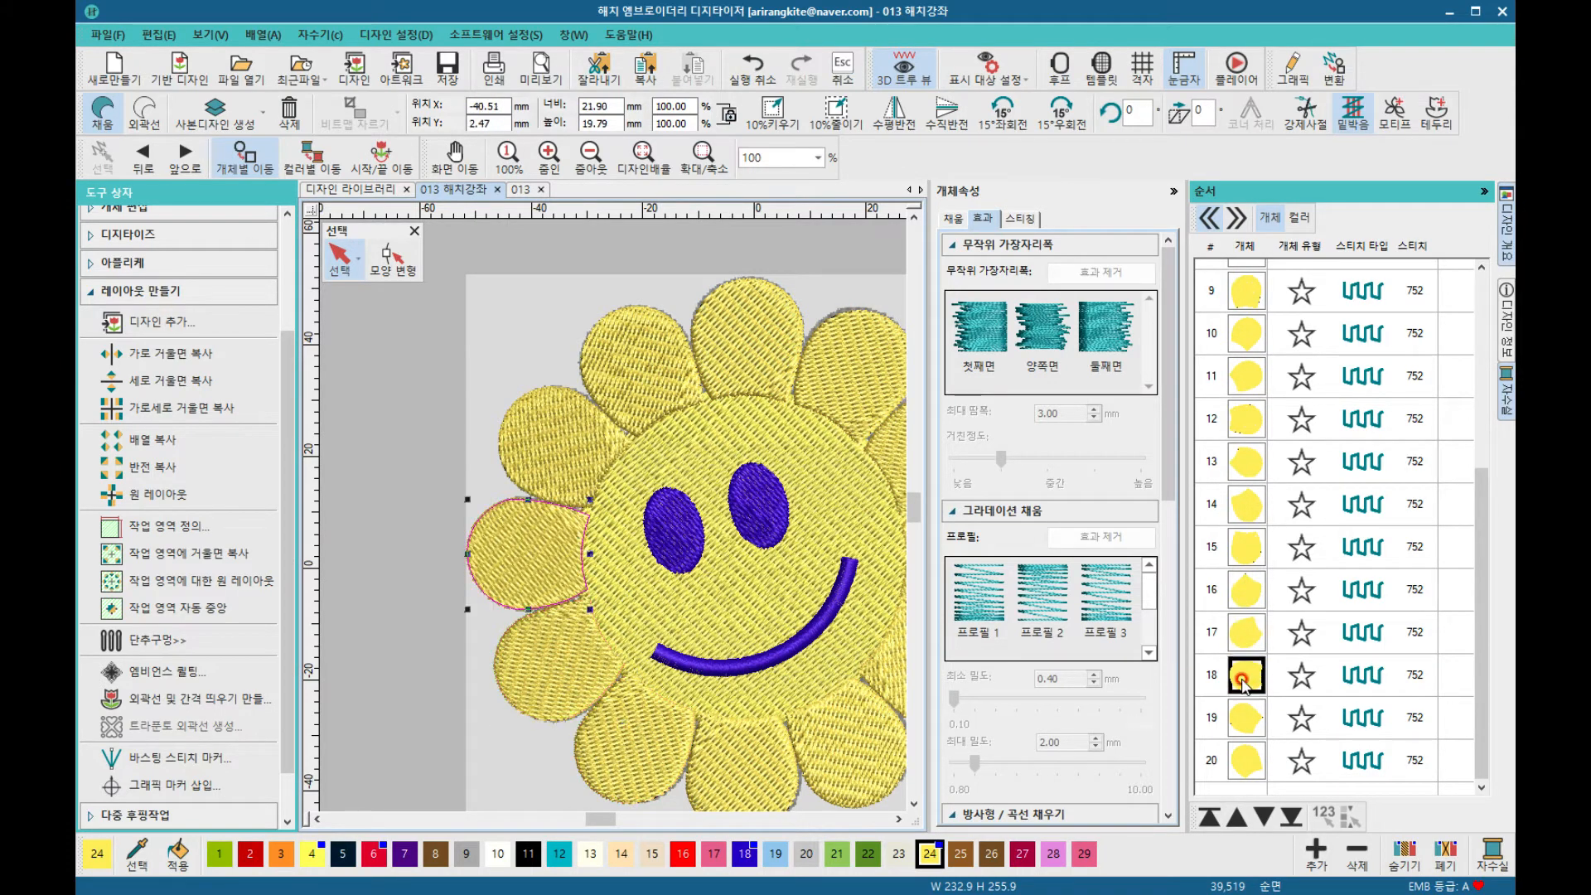
{"action": "left_click", "coordinate": [1242, 712]}
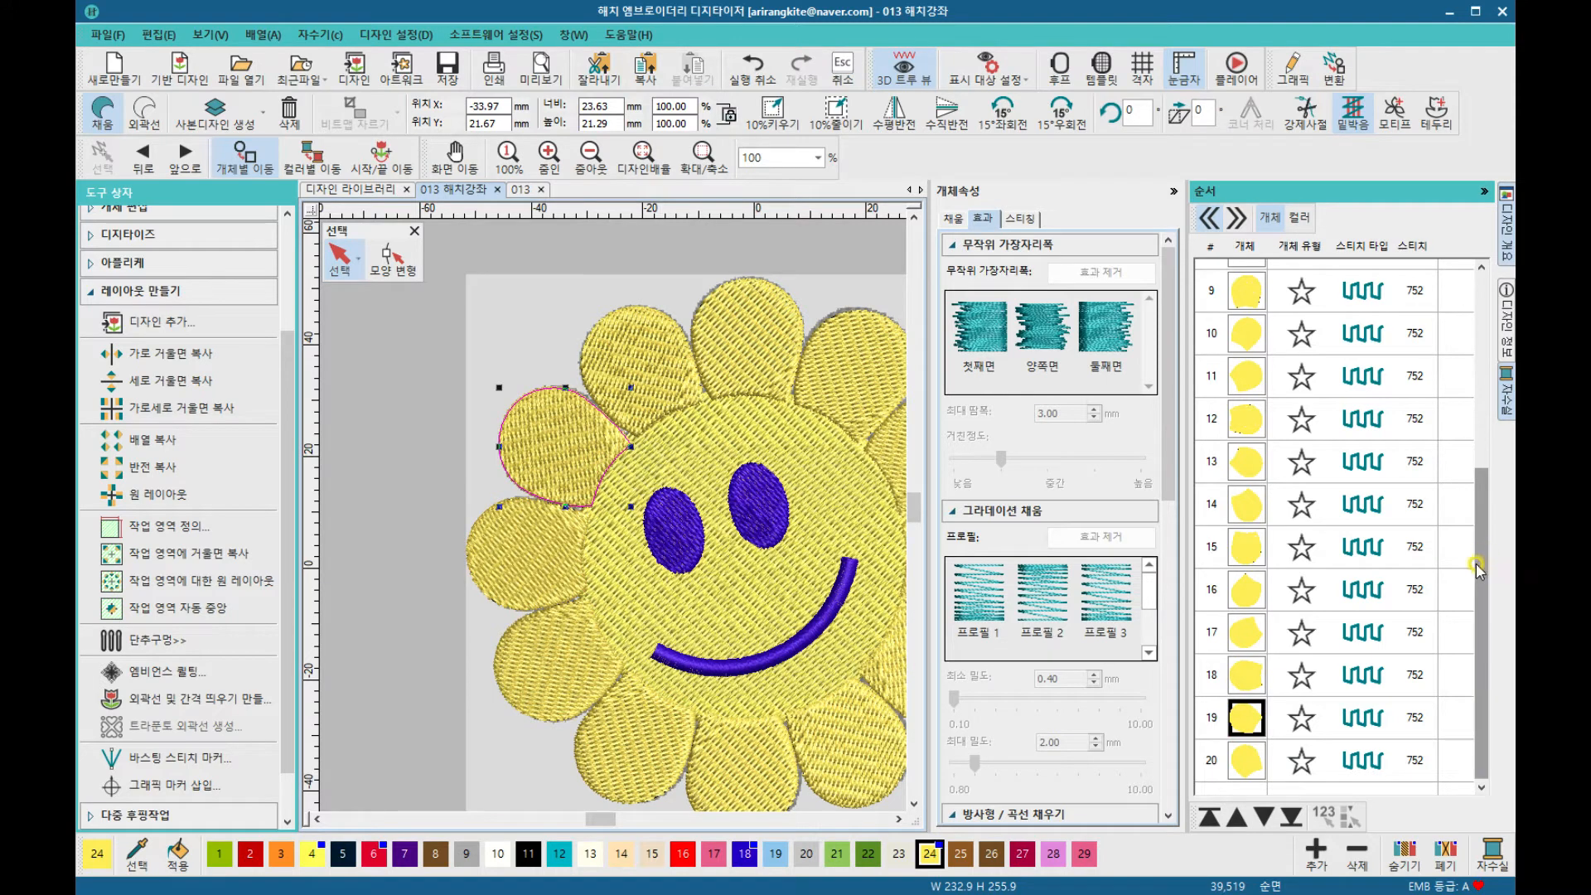
Step: Move the face, both eyes and the mouth together to the end of the stitching sequence, after all the petals
{"action": "left_click_drag", "start_coordinate": [1481, 566], "coordinate": [1483, 406]}
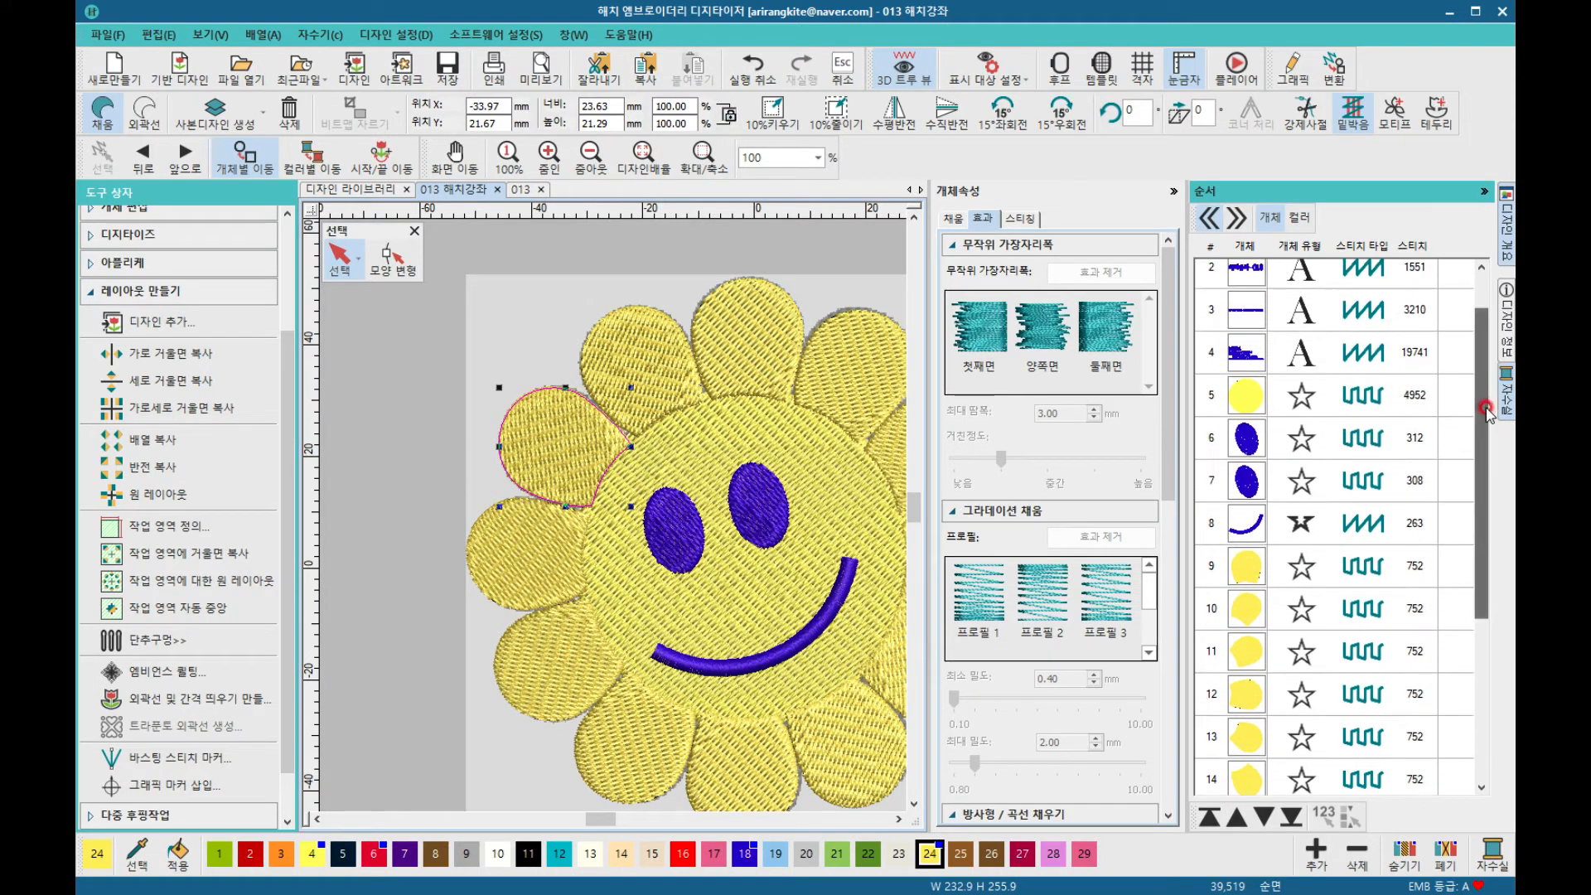
{"action": "left_click", "coordinate": [1248, 396]}
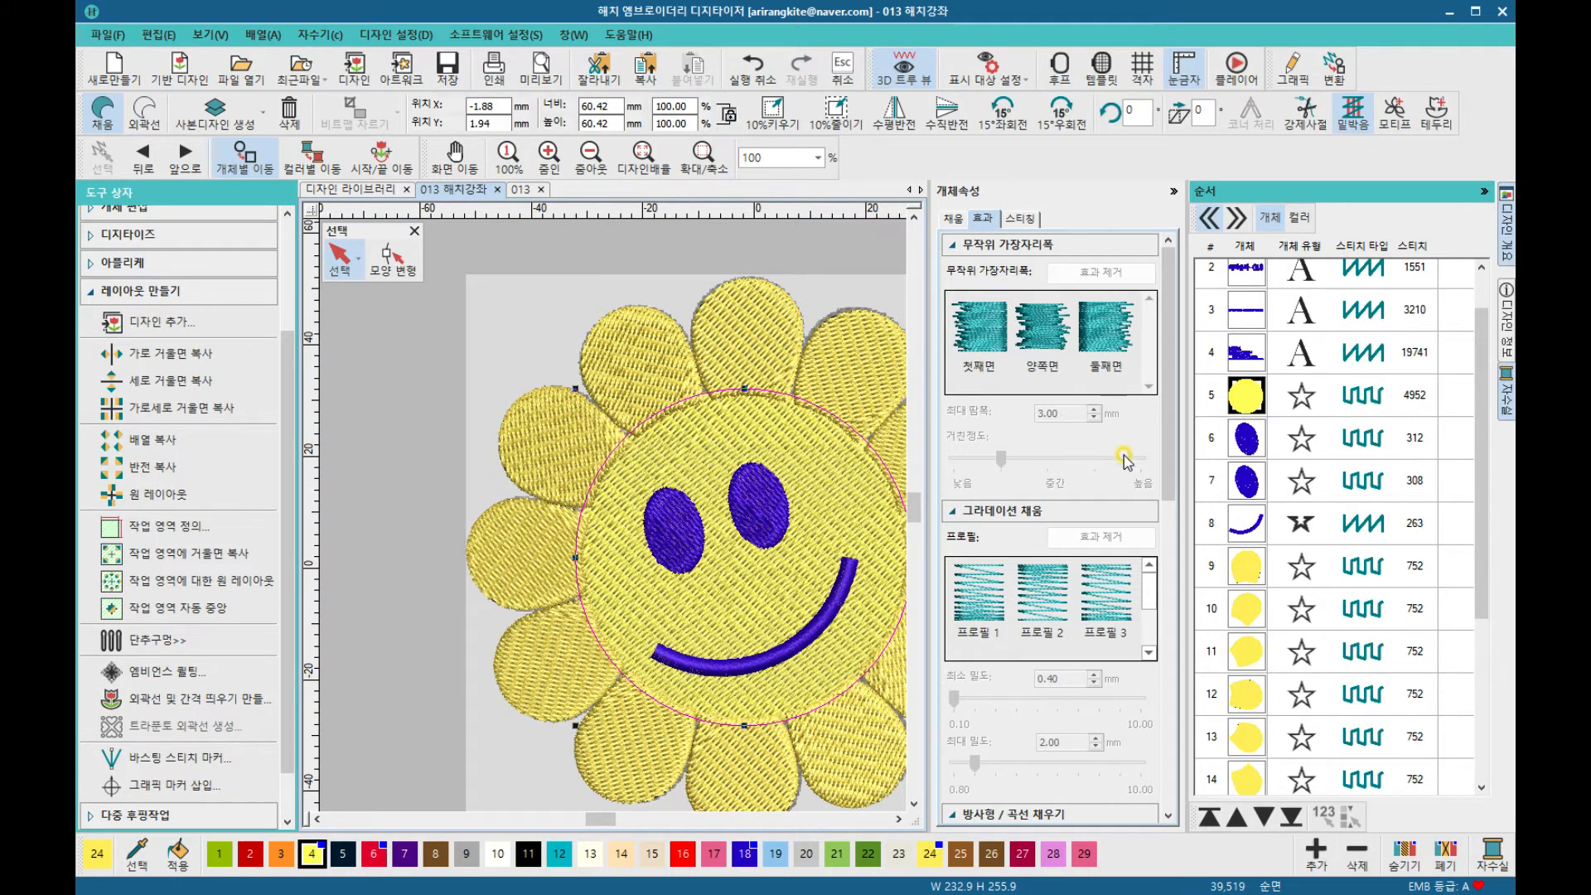
{"action": "left_click", "coordinate": [1253, 446], "text": "ctrl"}
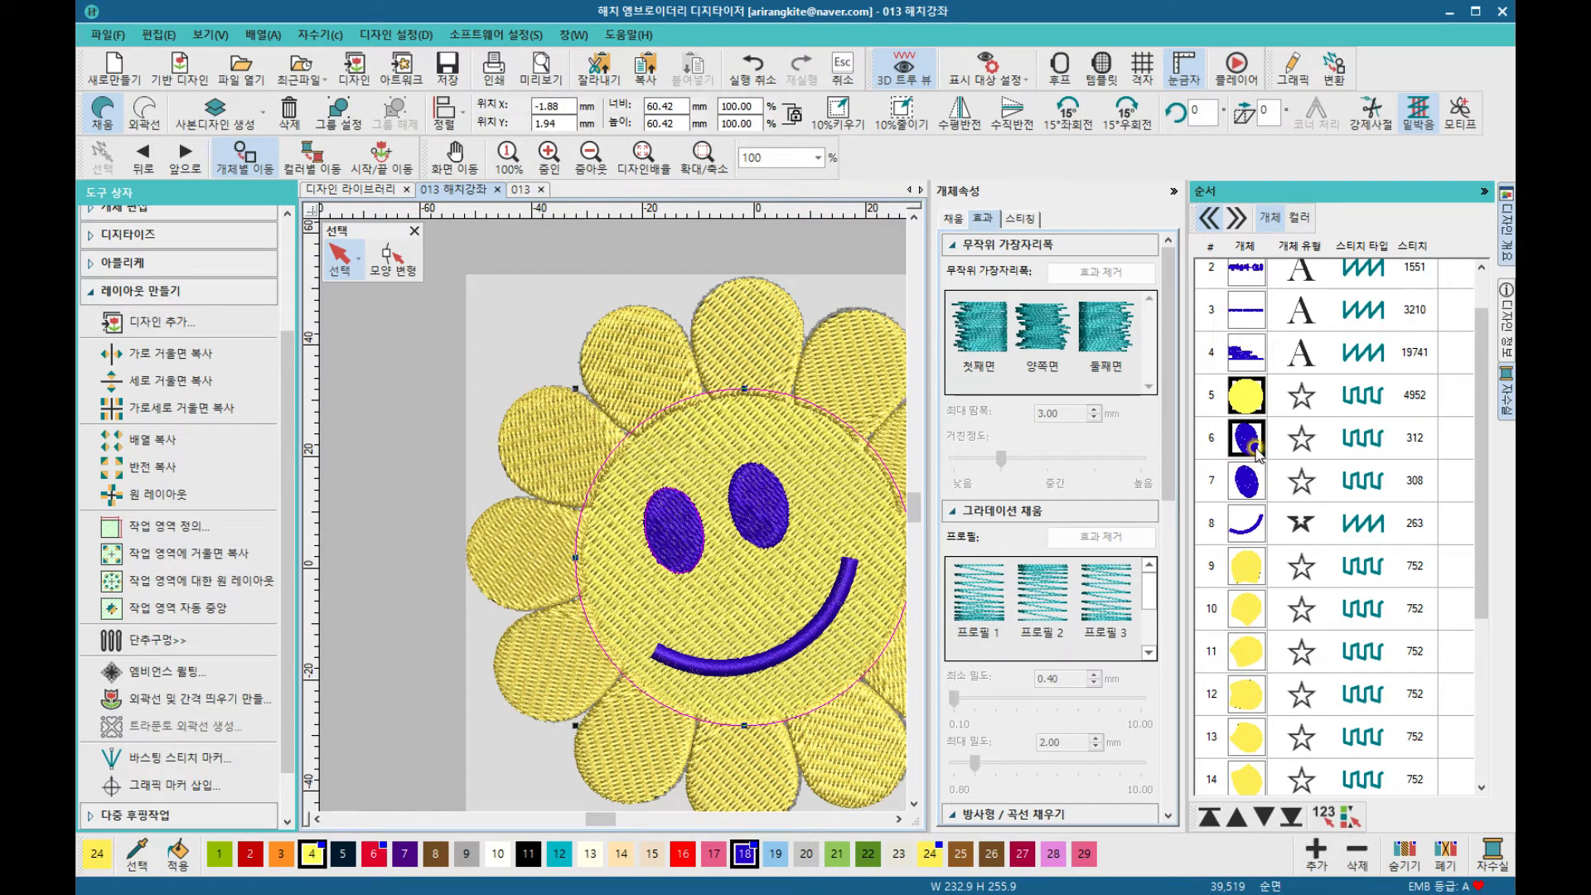
{"action": "left_click", "coordinate": [1251, 487], "text": "ctrl"}
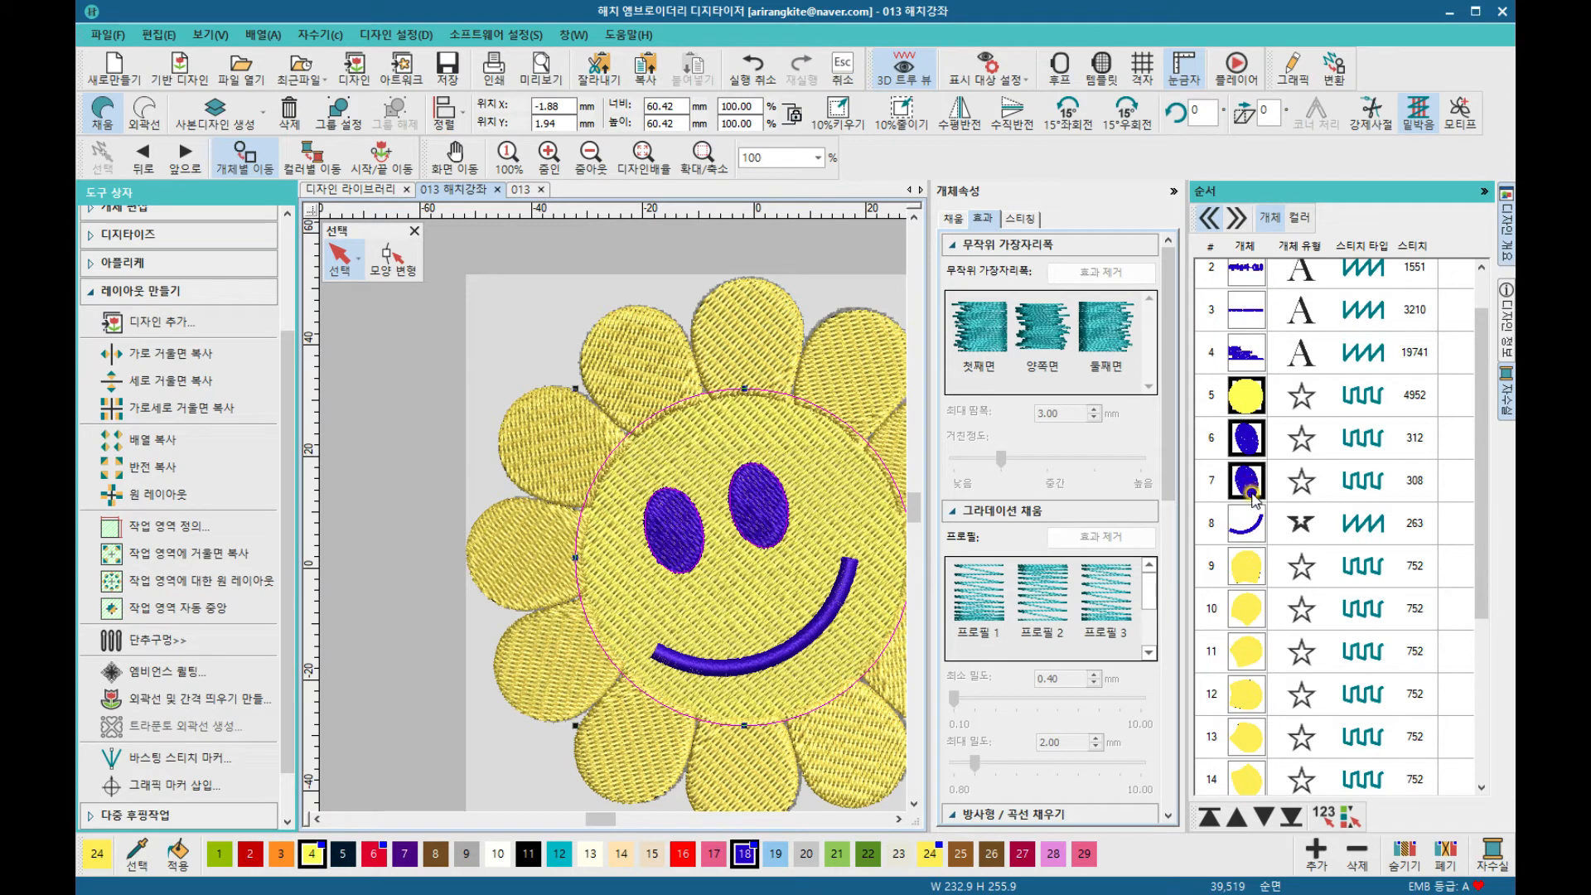
{"action": "left_click", "coordinate": [1251, 521], "text": "ctrl"}
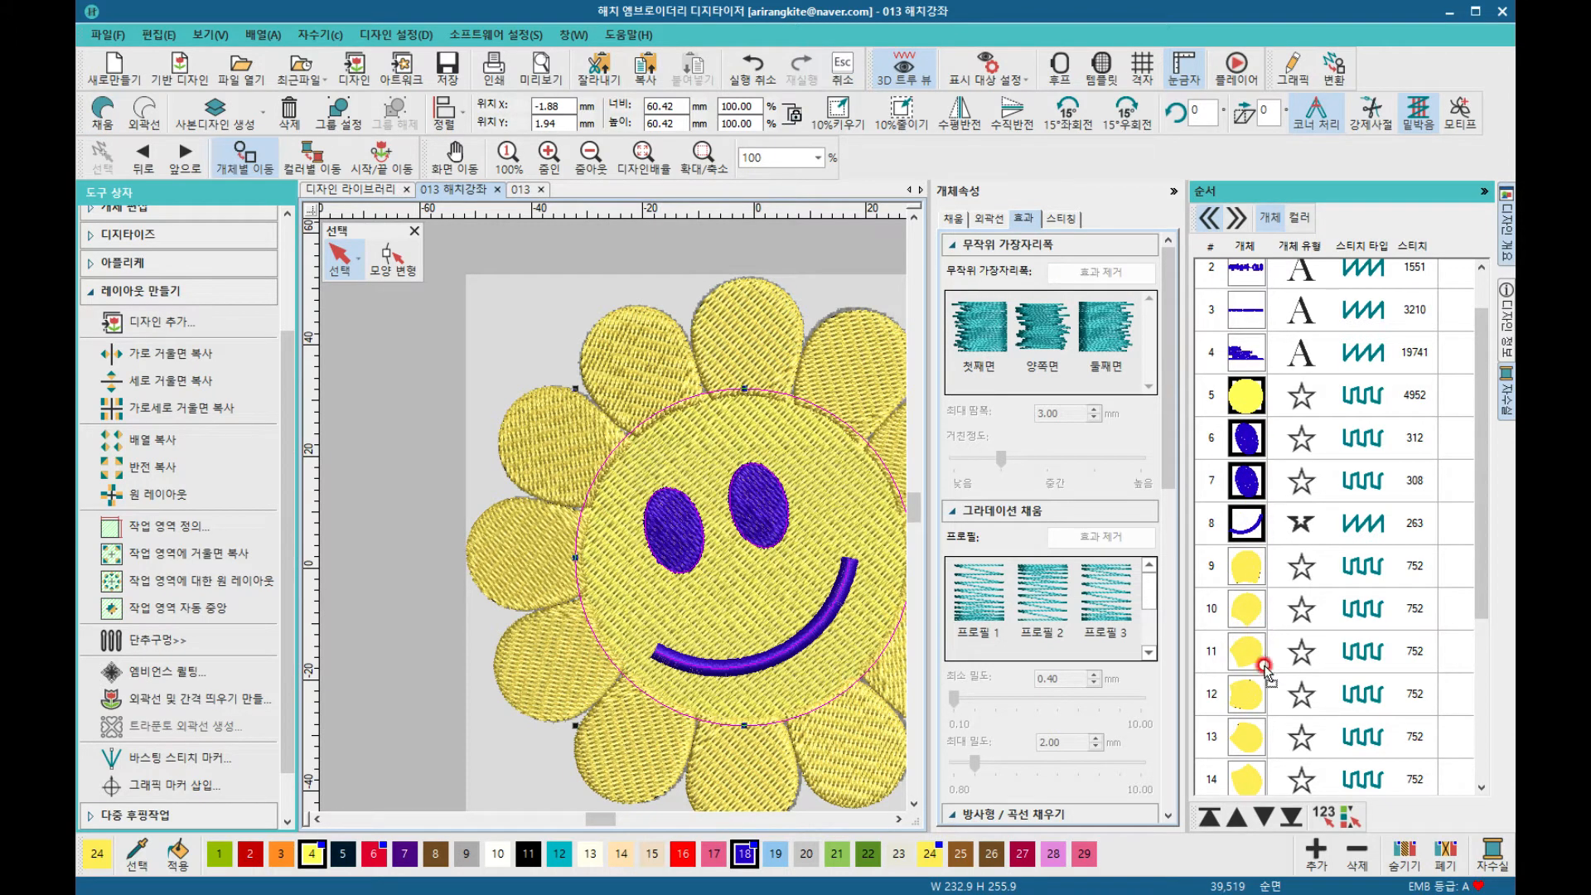
{"action": "left_click_drag", "start_coordinate": [1265, 669], "coordinate": [1264, 794]}
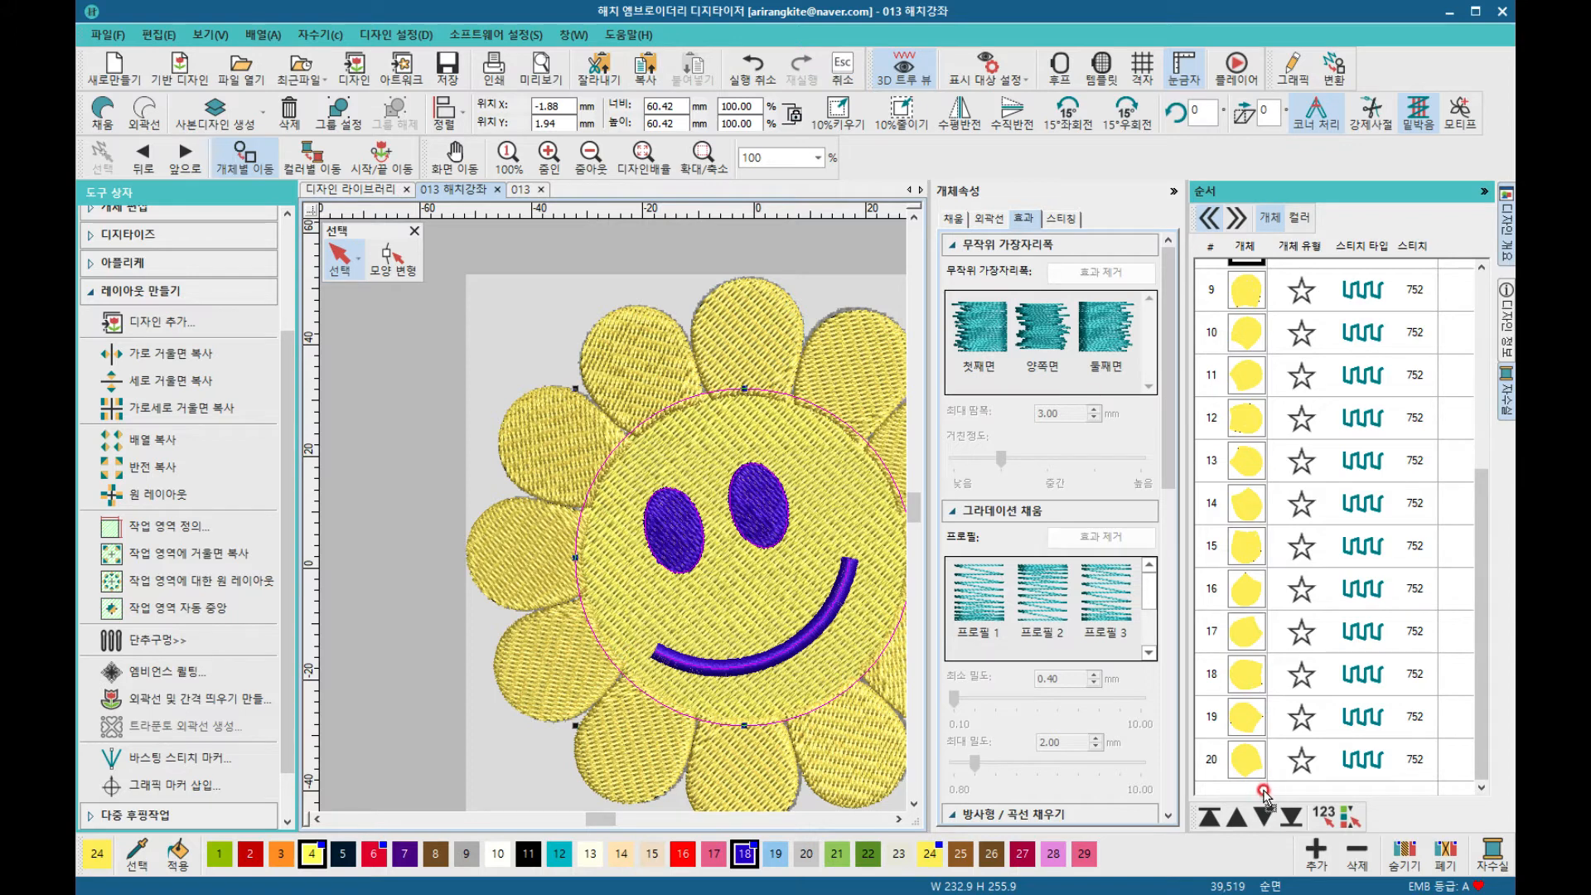
{"action": "left_click_drag", "start_coordinate": [1263, 794], "coordinate": [1263, 794]}
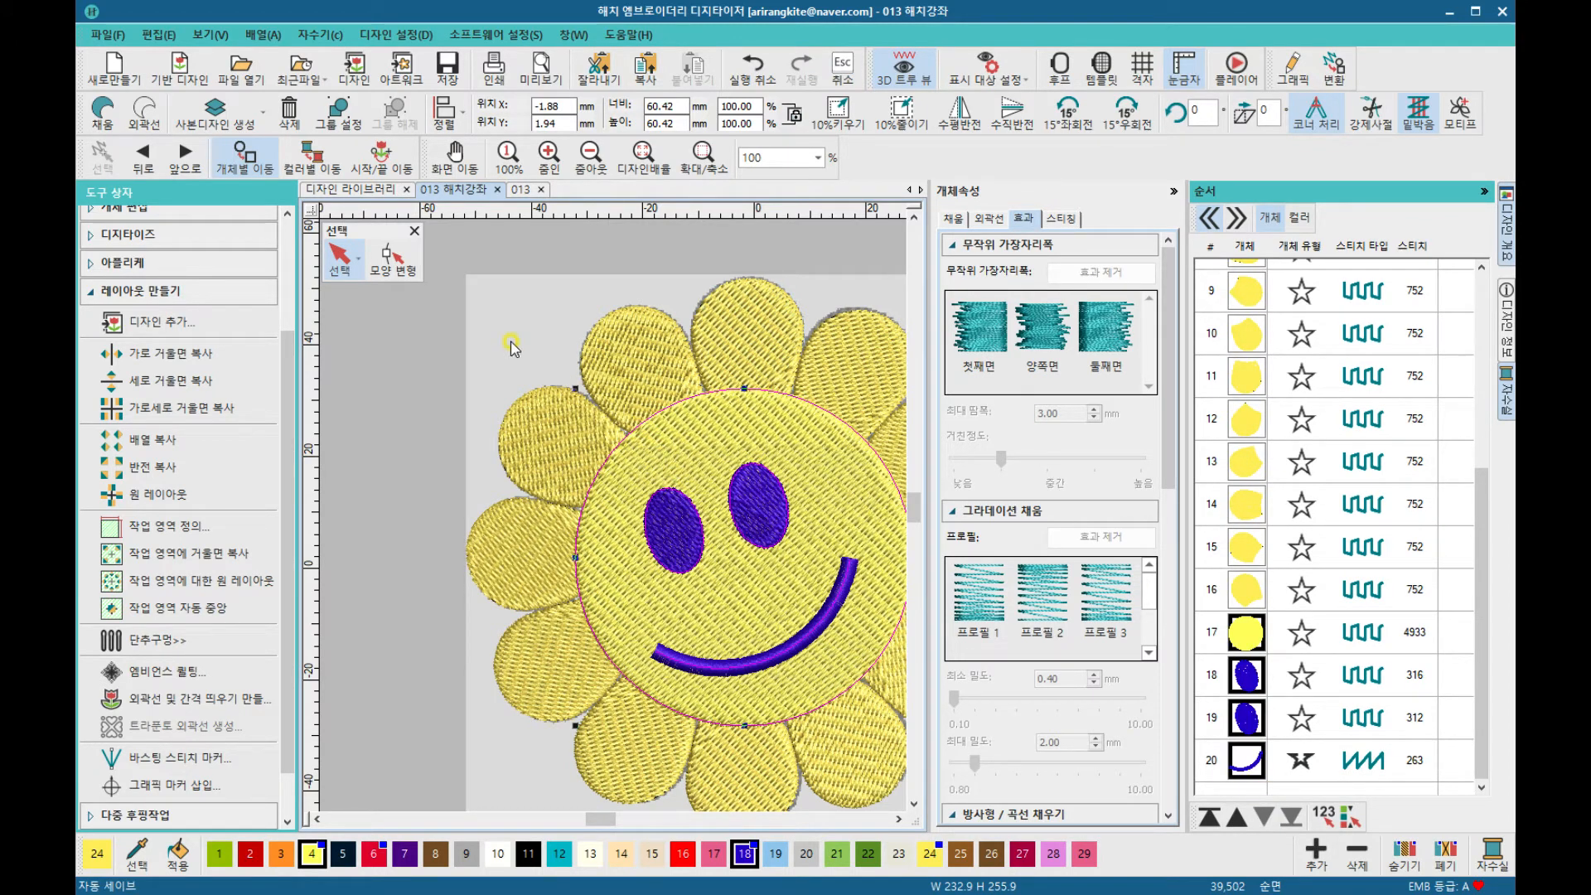
{"action": "left_click", "coordinate": [402, 331]}
Step: Recolour the face circle with orange-brown thread 0704 from the thread chart, and put away the sequence and thread lists
{"action": "left_click", "coordinate": [755, 404]}
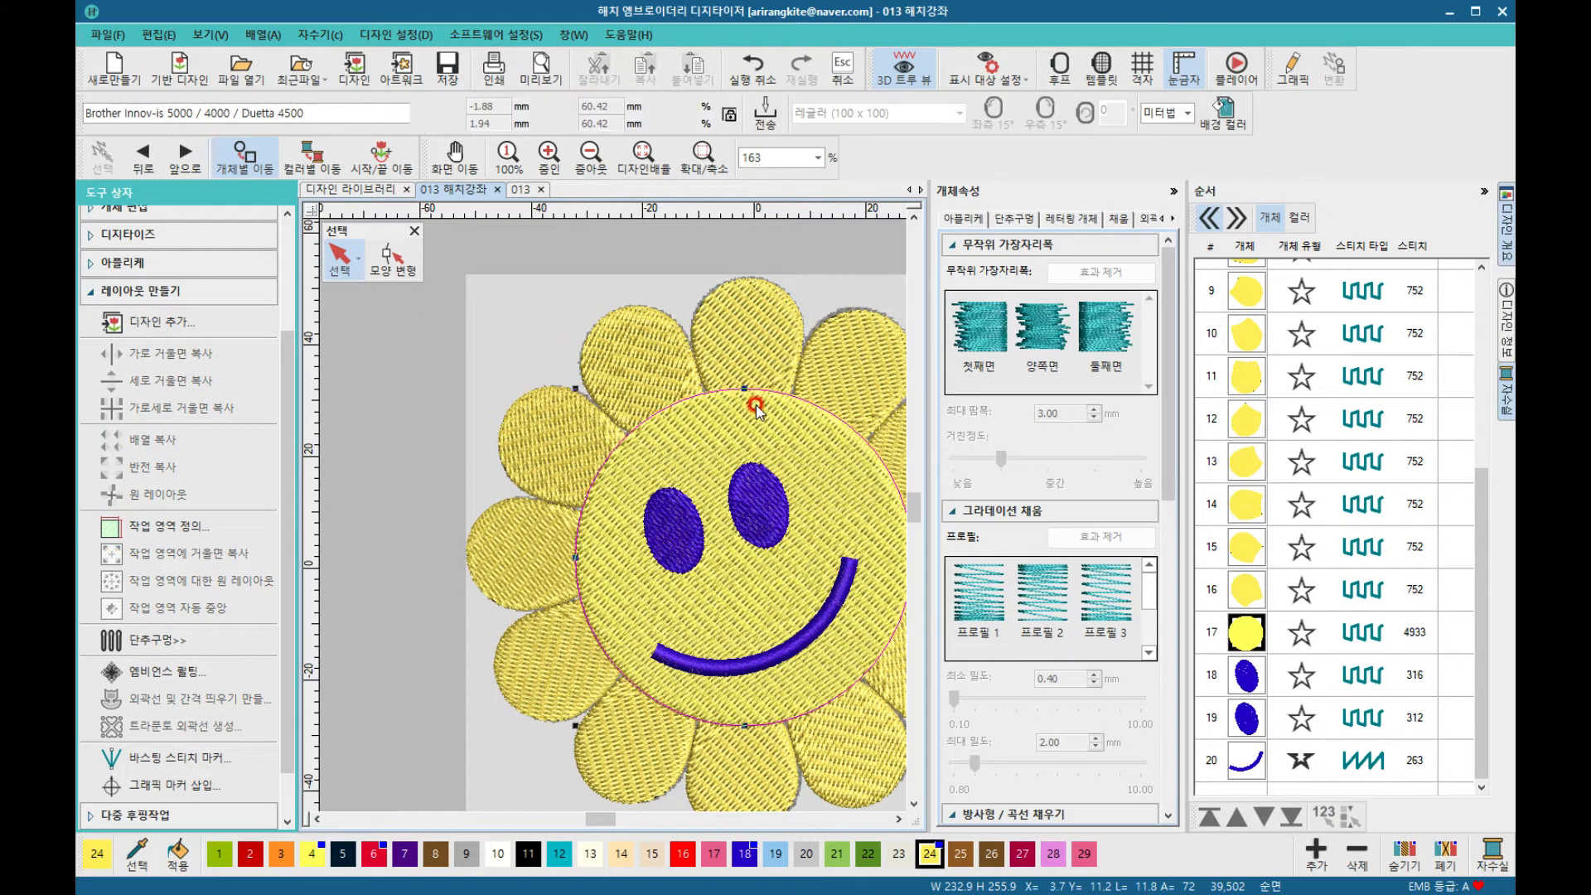
{"action": "left_click", "coordinate": [1506, 394]}
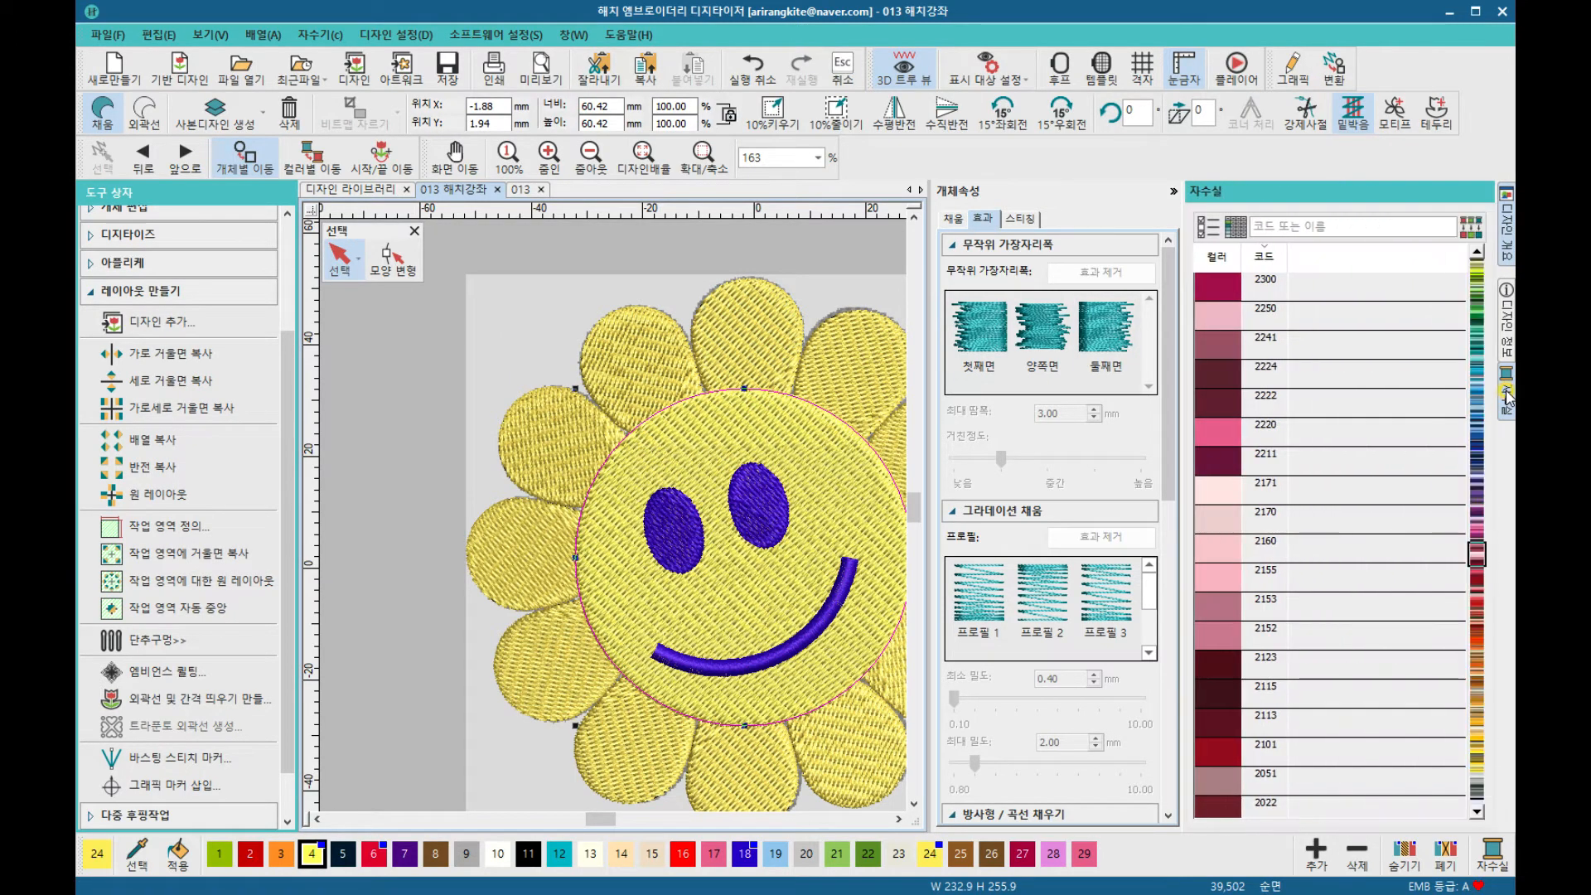
{"action": "left_click", "coordinate": [1477, 714]}
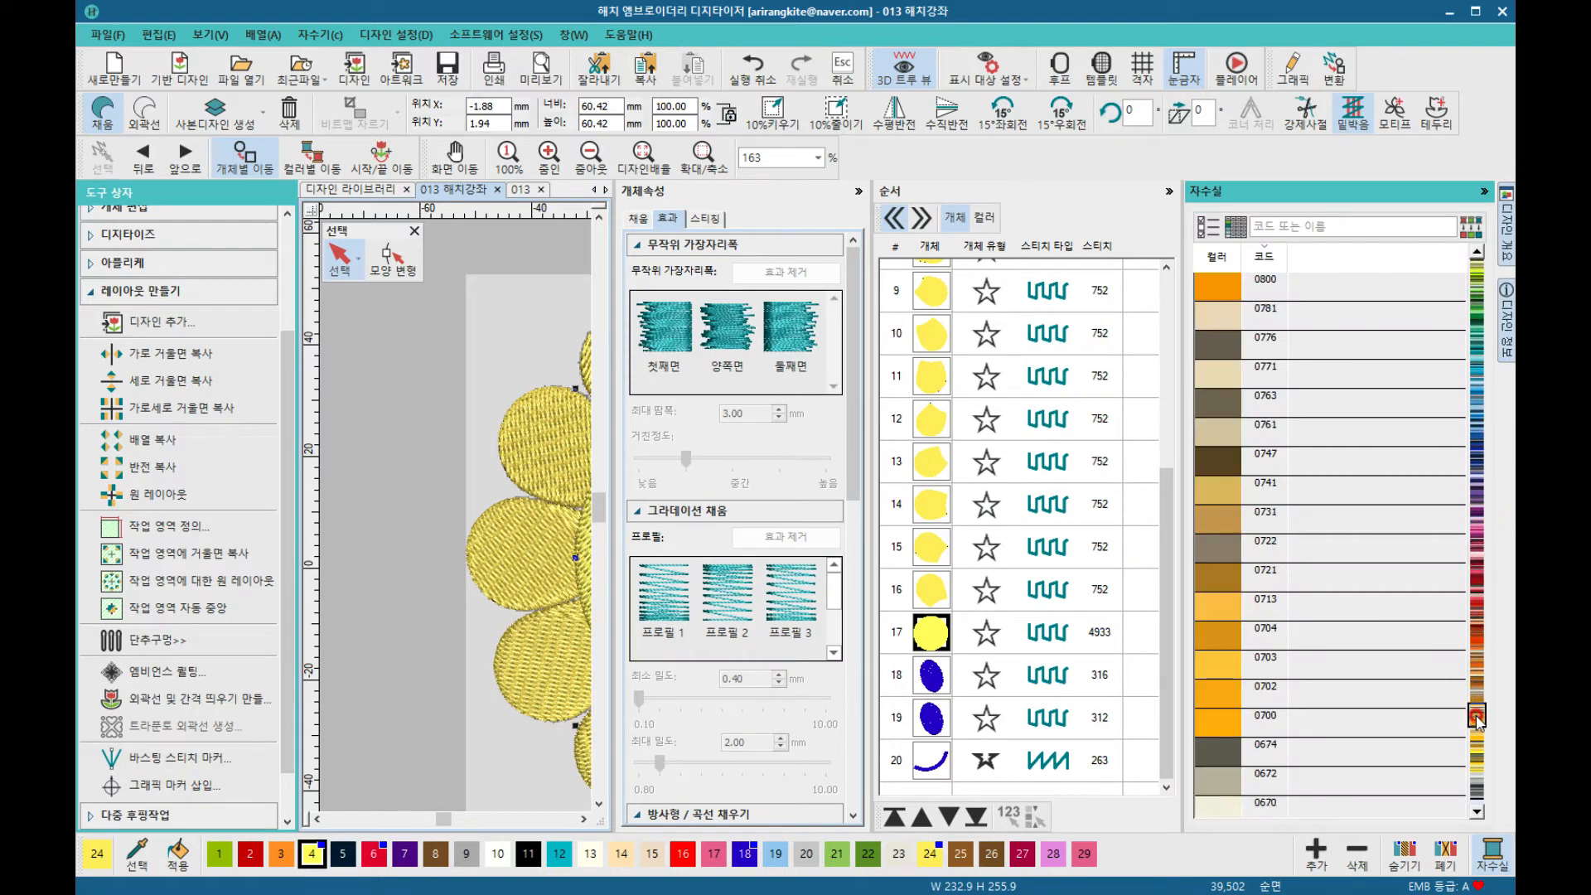
{"action": "left_click", "coordinate": [1221, 633]}
{"action": "left_click", "coordinate": [384, 345]}
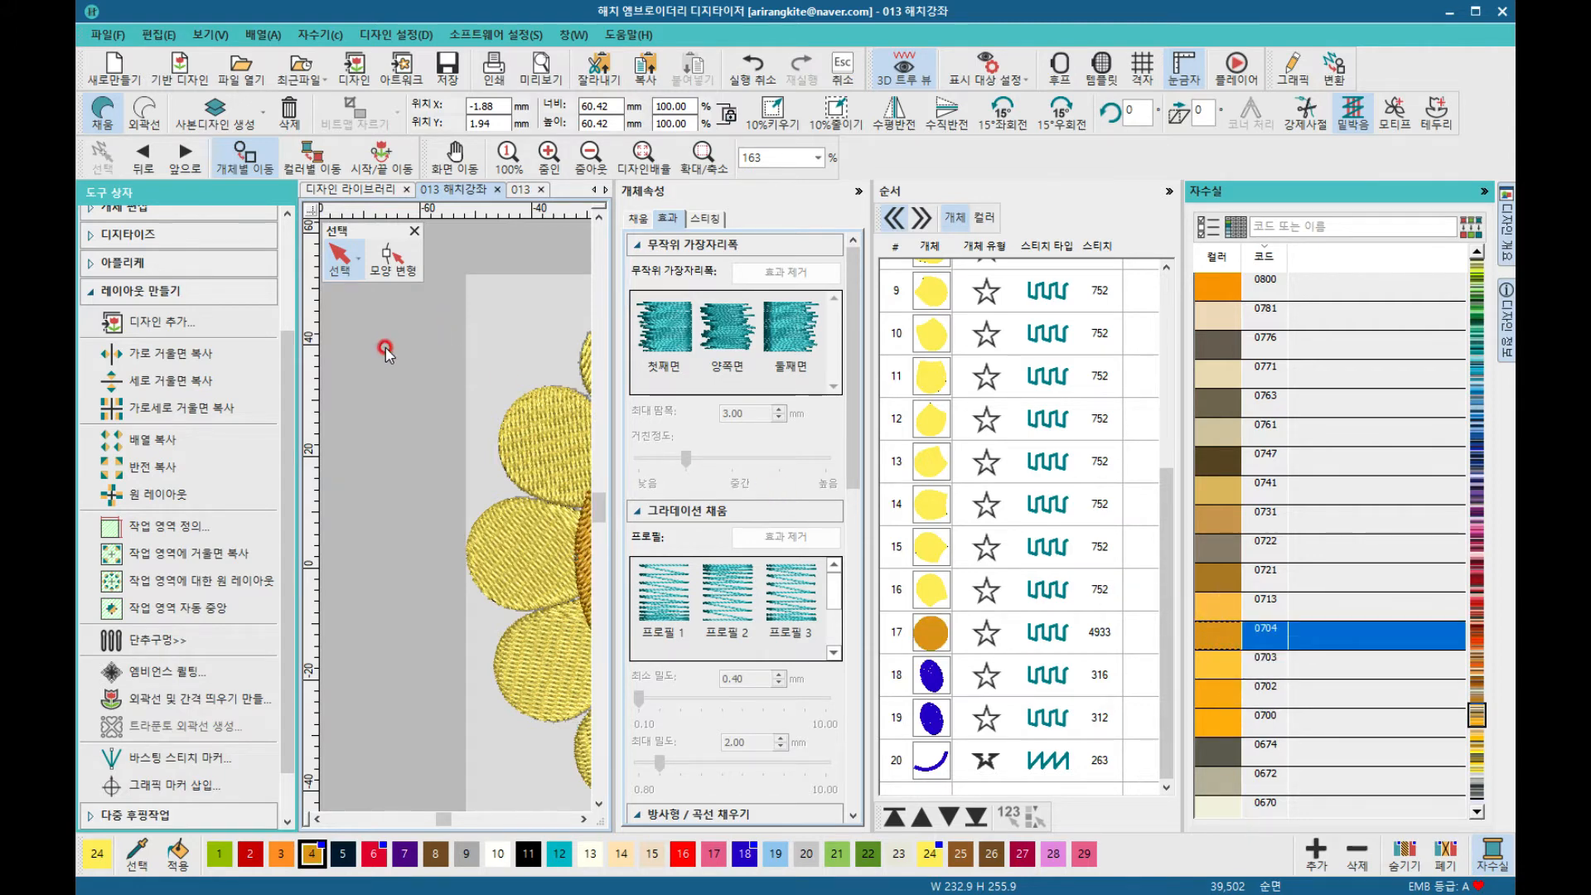
{"action": "left_click", "coordinate": [1169, 194]}
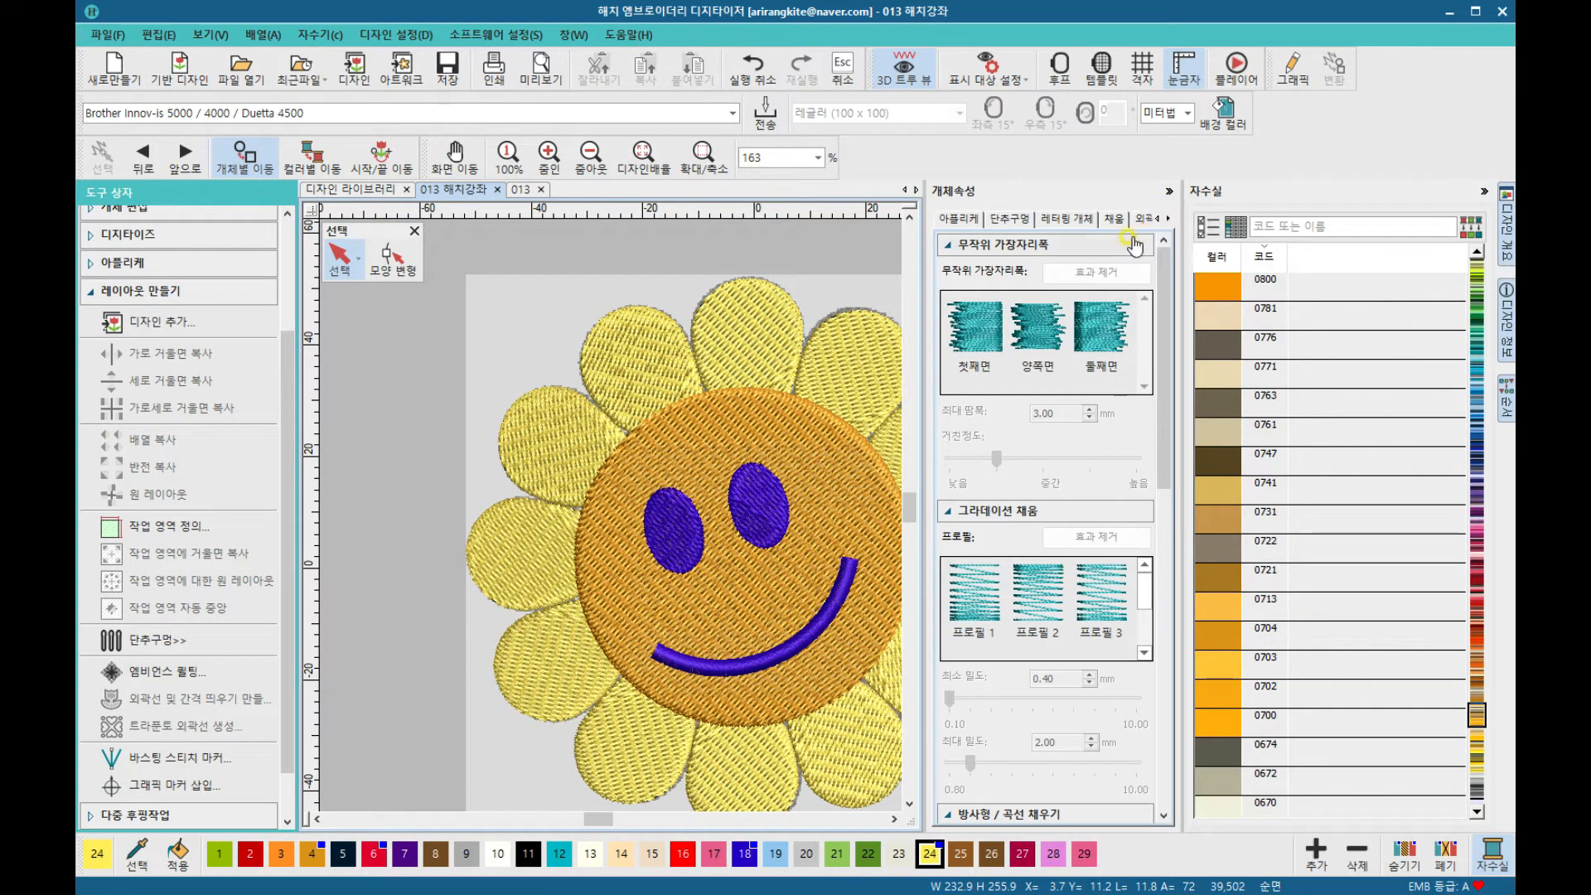
{"action": "left_click", "coordinate": [1484, 194]}
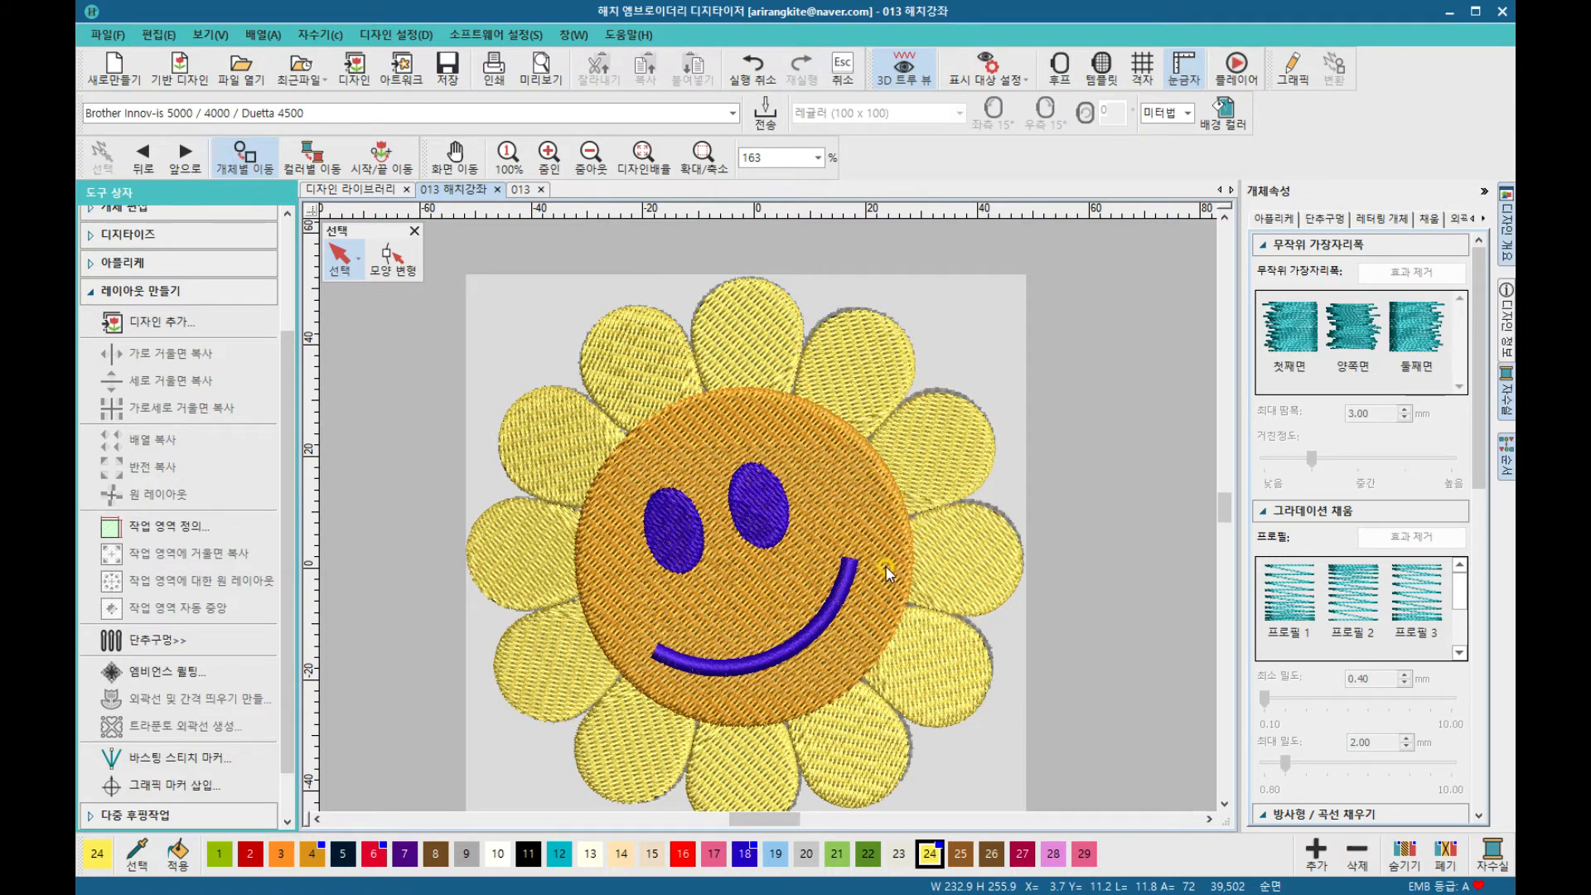
Step: Recolour both eyes and the mouth with black, palette colour 11
{"action": "left_click", "coordinate": [670, 539]}
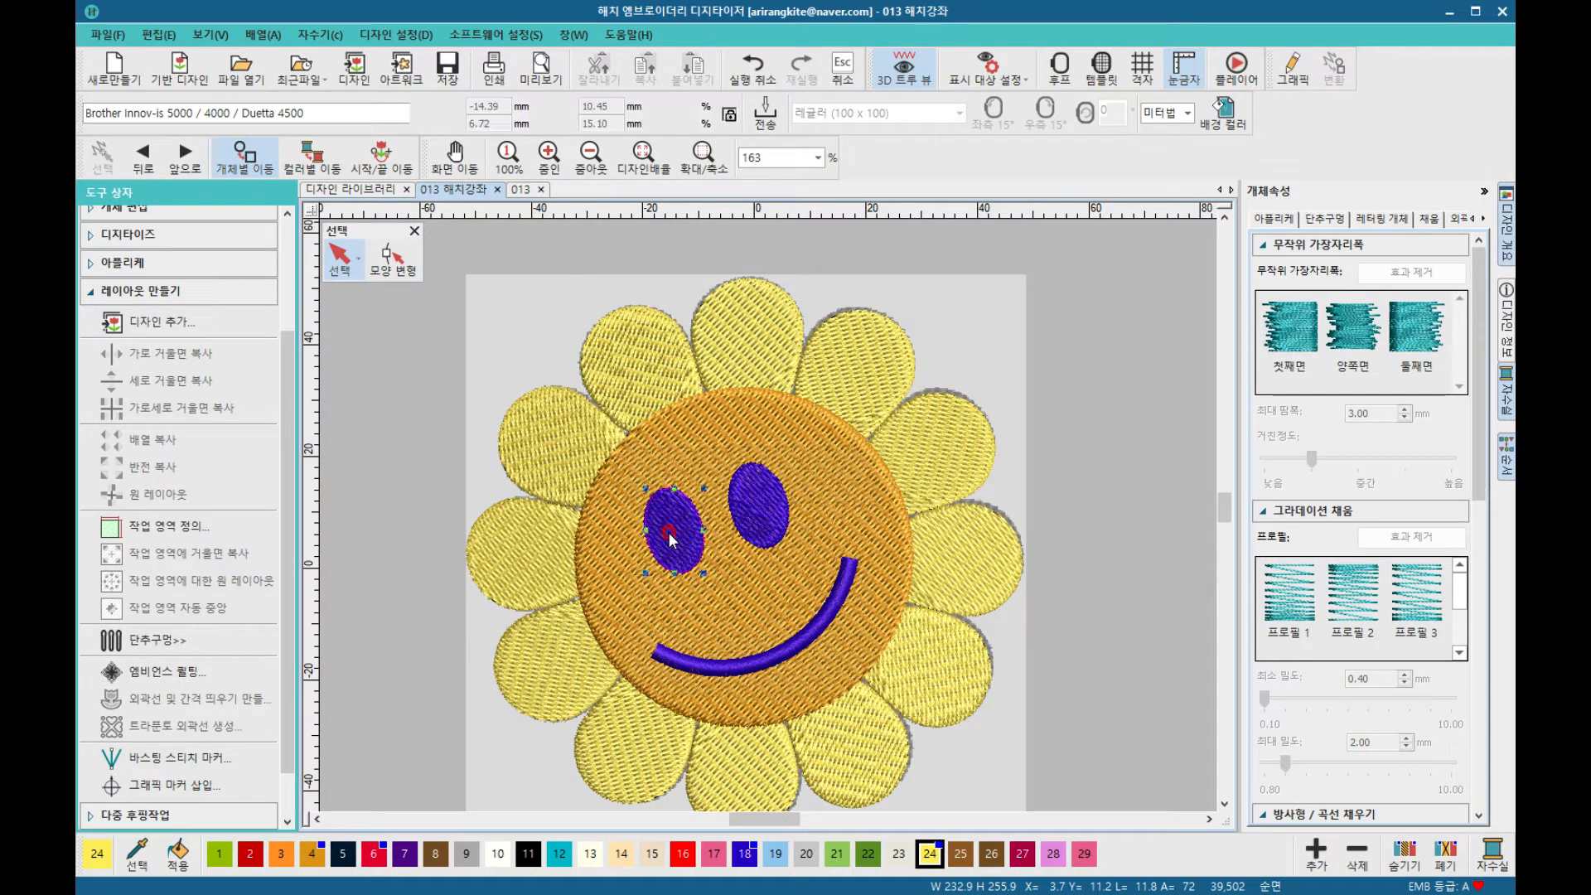
{"action": "left_click", "coordinate": [758, 509], "text": "ctrl"}
{"action": "left_click", "coordinate": [777, 653], "text": "ctrl"}
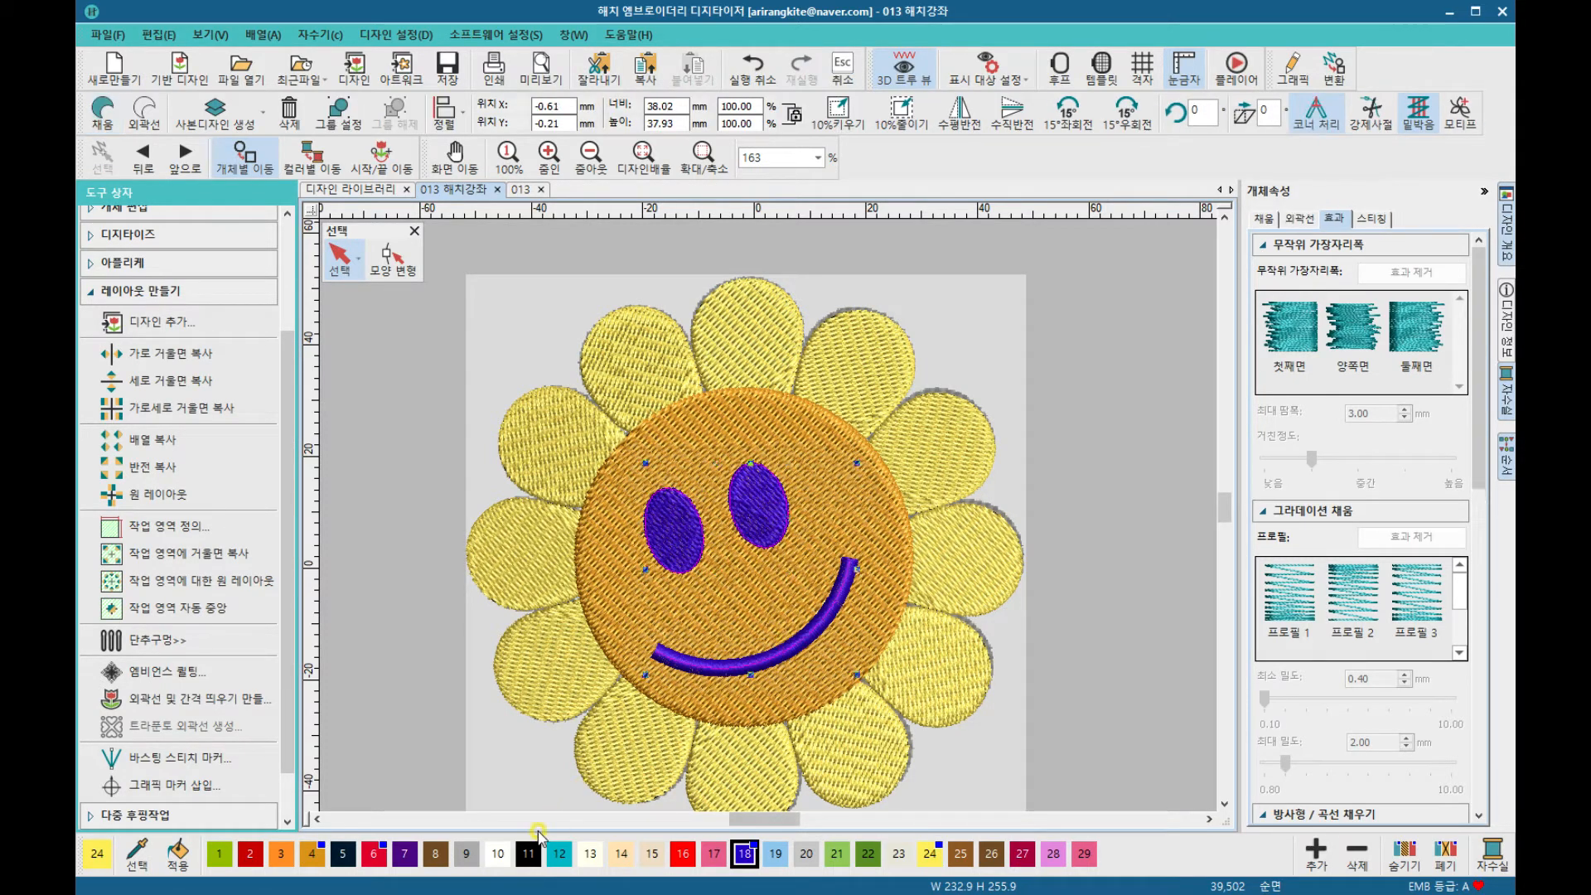
{"action": "left_click", "coordinate": [530, 857]}
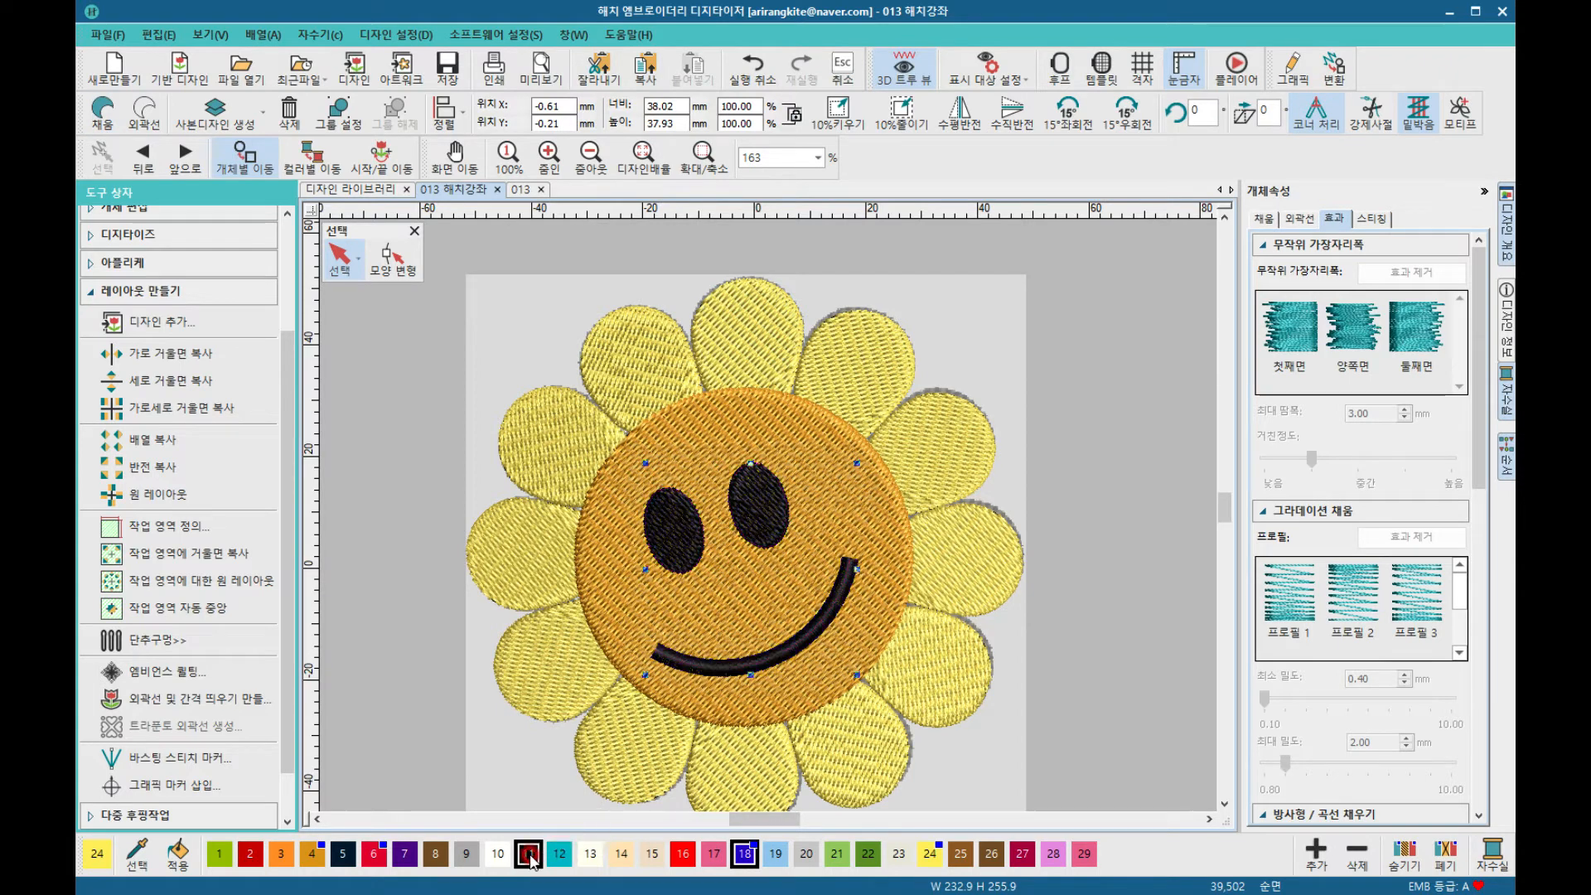
{"action": "left_click", "coordinate": [418, 707]}
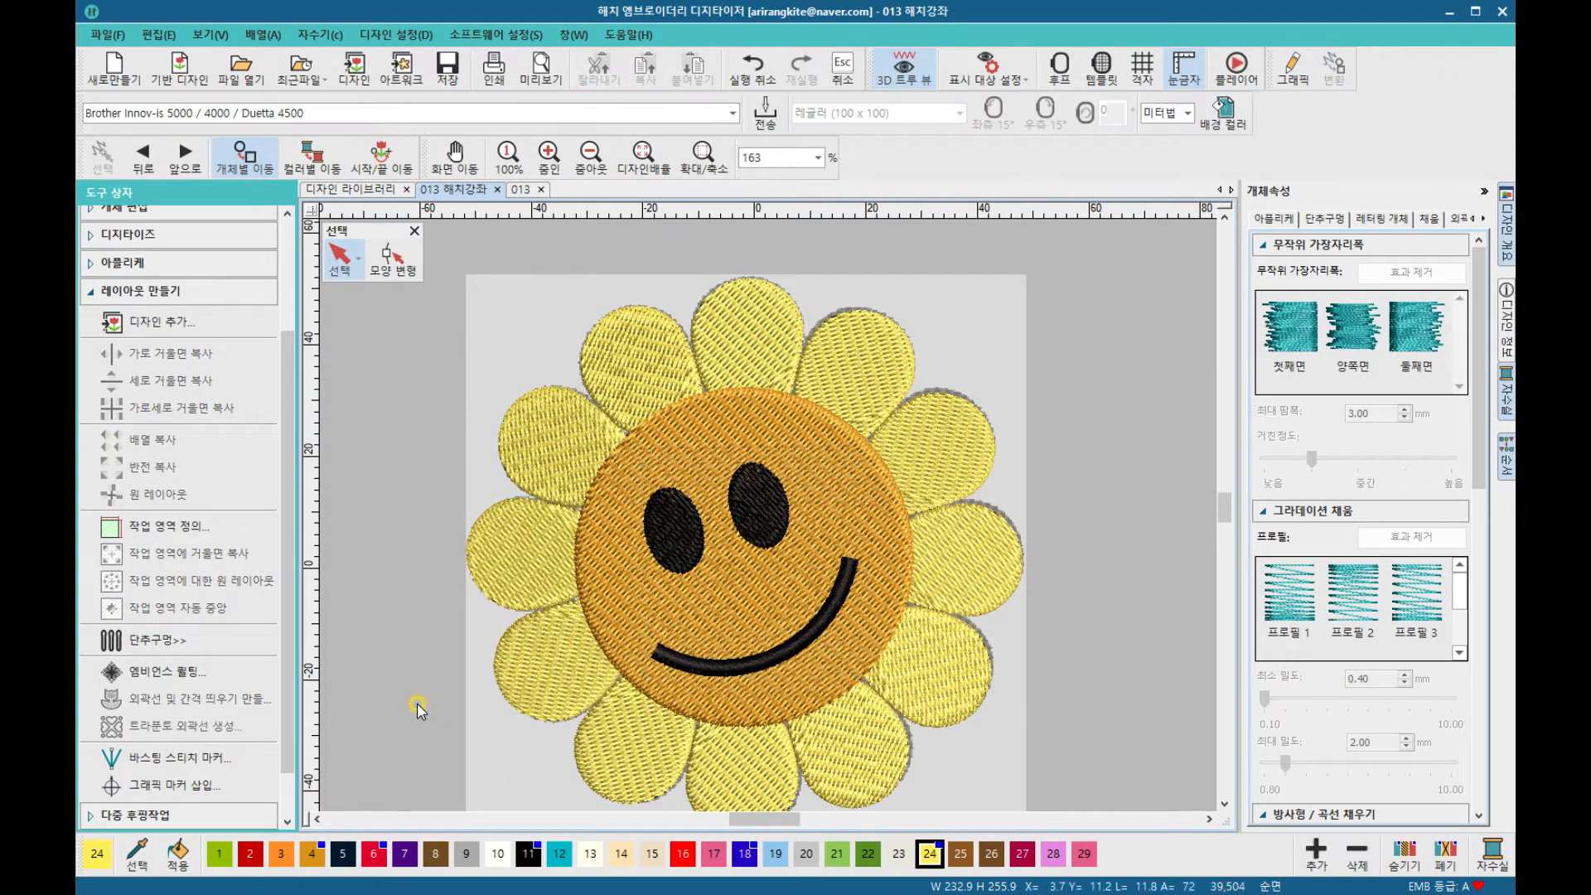
Step: Select the whole sunflower — petals, face, both eyes and mouth — without selecting the grey background image
{"action": "left_click", "coordinate": [618, 485]}
{"action": "left_click_drag", "start_coordinate": [1226, 512], "coordinate": [1229, 519]}
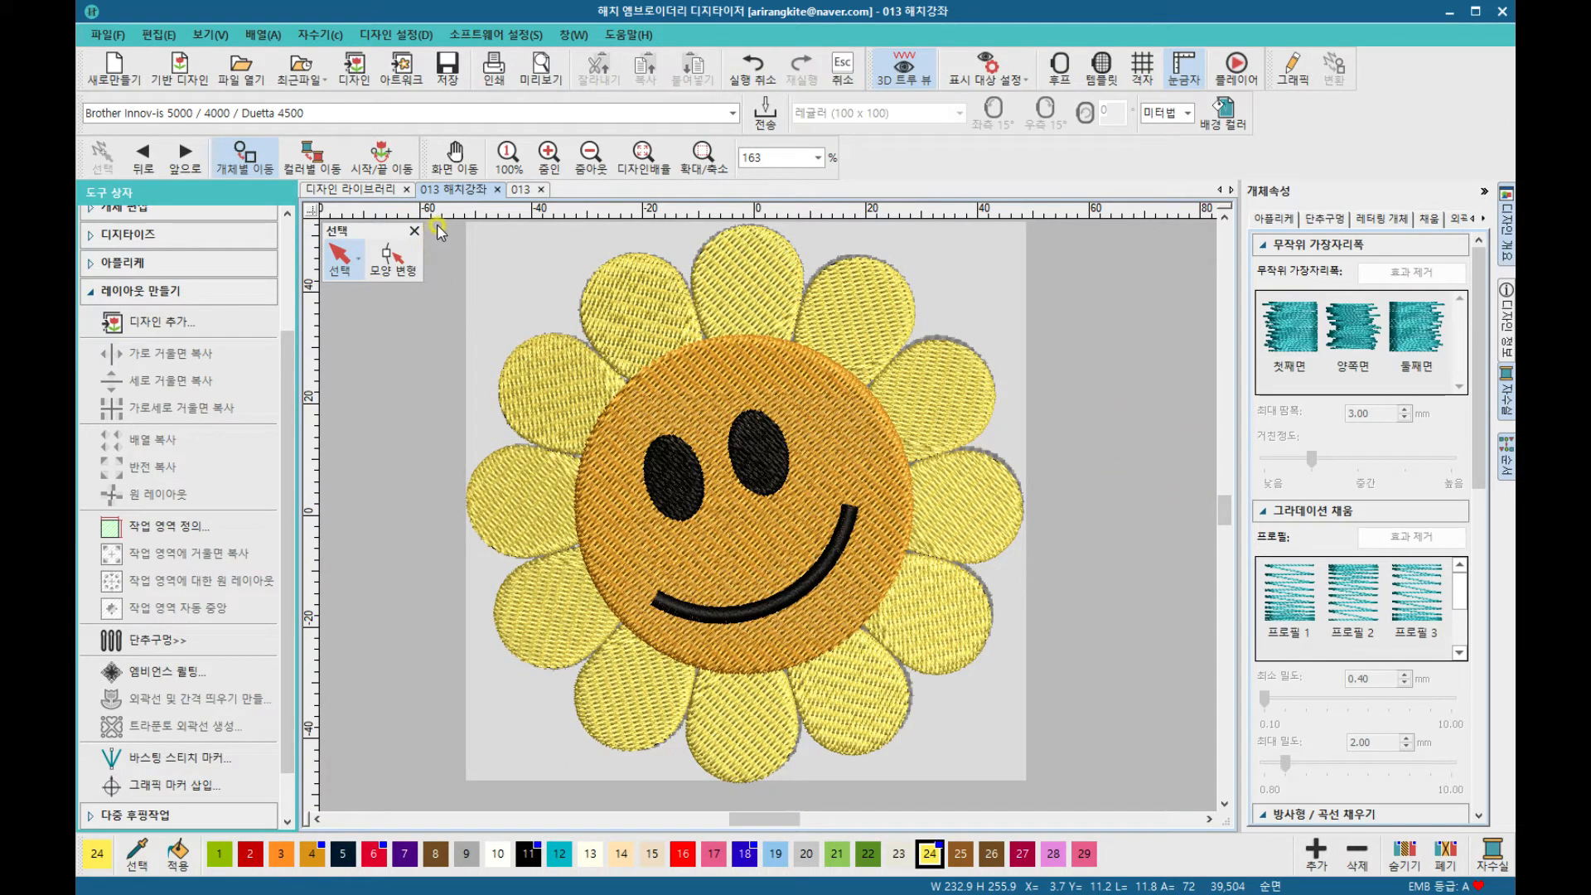
{"action": "left_click_drag", "start_coordinate": [435, 224], "coordinate": [928, 665]}
{"action": "scroll", "coordinate": [858, 622], "scroll_direction": "down", "scroll_amount": 2}
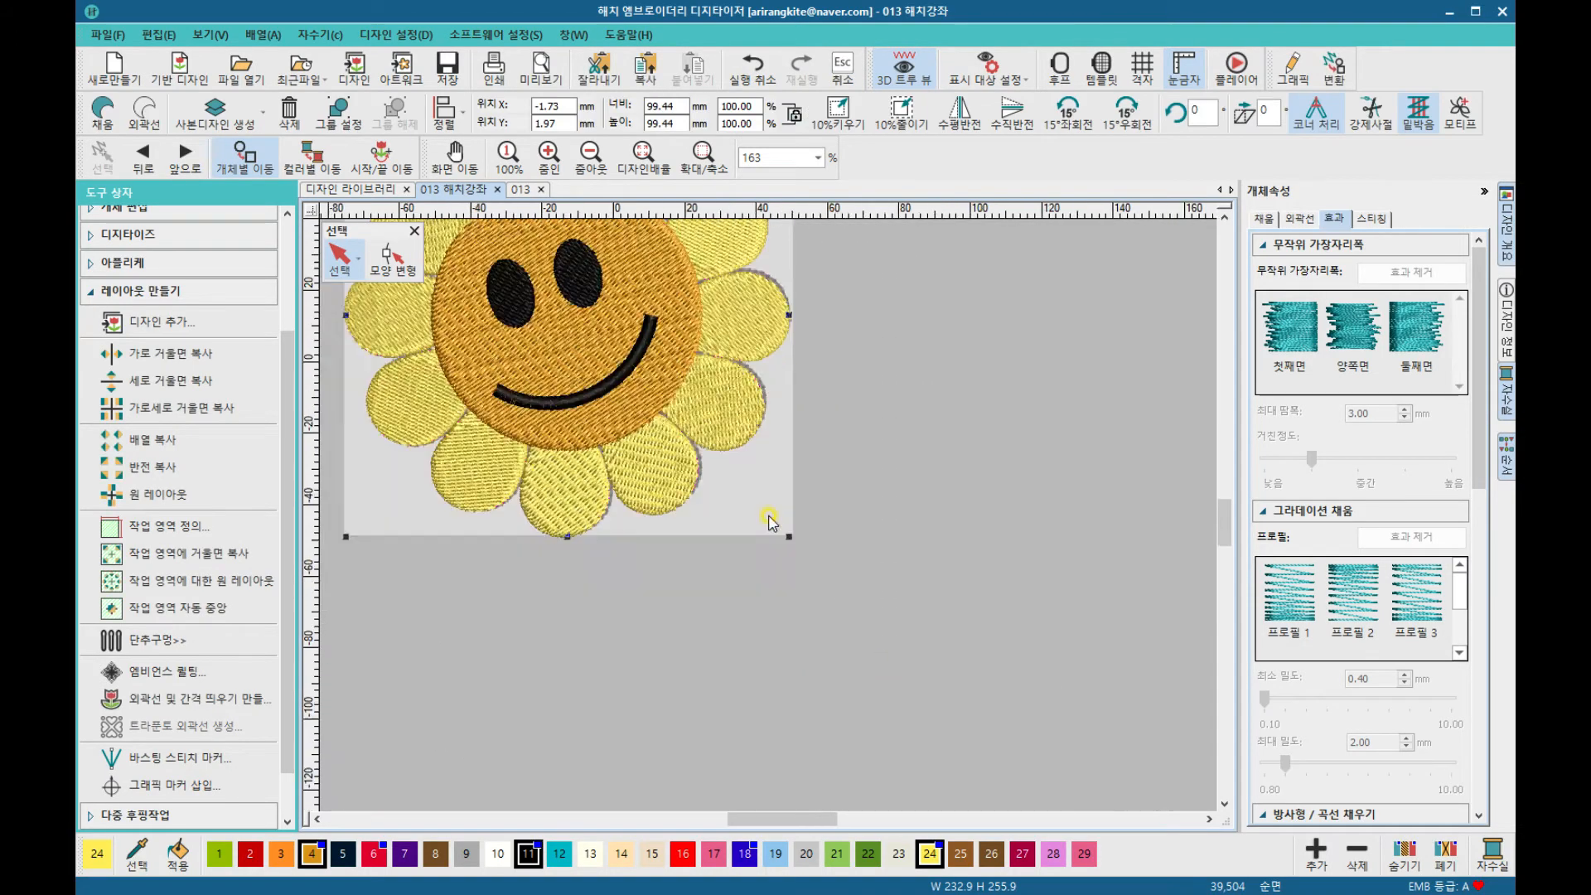
{"action": "scroll", "coordinate": [710, 403], "scroll_direction": "down", "scroll_amount": 1}
{"action": "scroll", "coordinate": [715, 463], "scroll_direction": "up", "scroll_amount": 2}
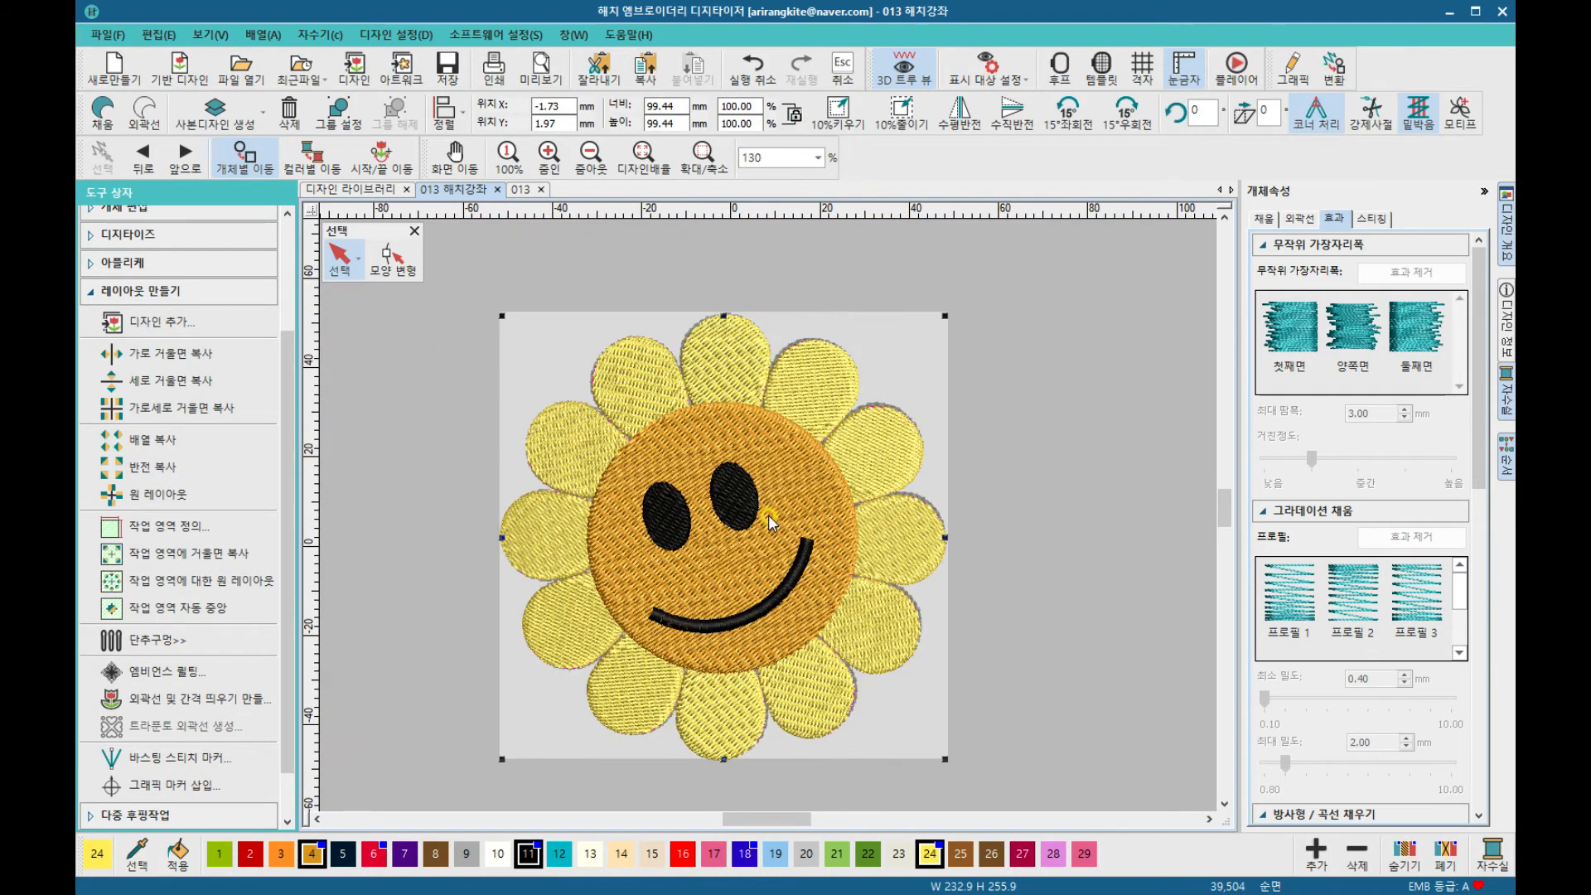
{"action": "left_click", "coordinate": [440, 320]}
{"action": "left_click_drag", "start_coordinate": [472, 276], "coordinate": [991, 775]}
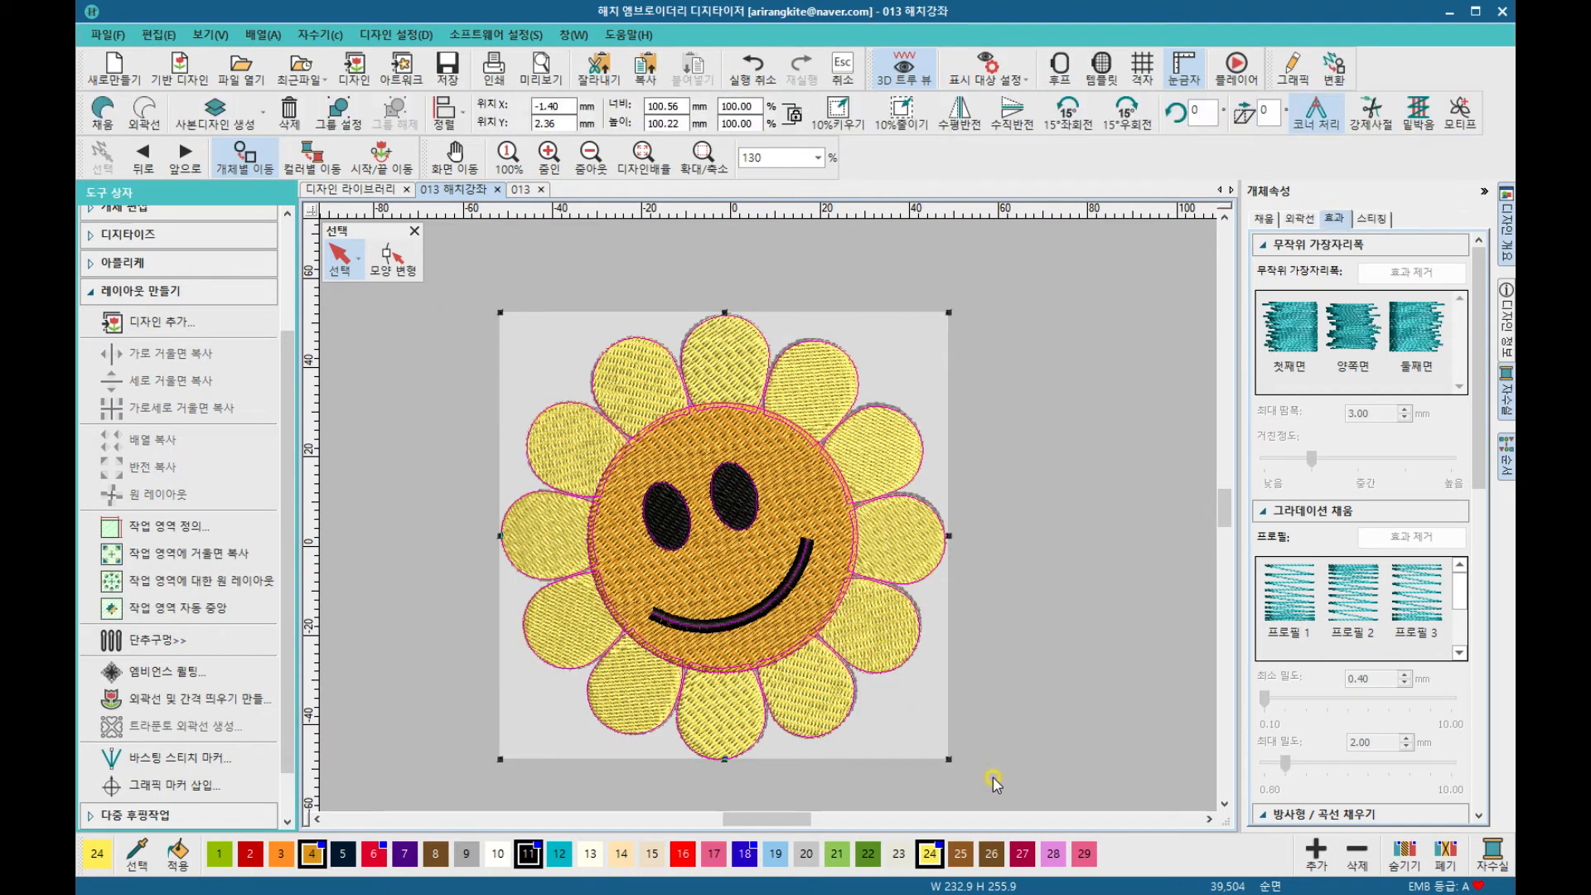
{"action": "left_click", "coordinate": [599, 341]}
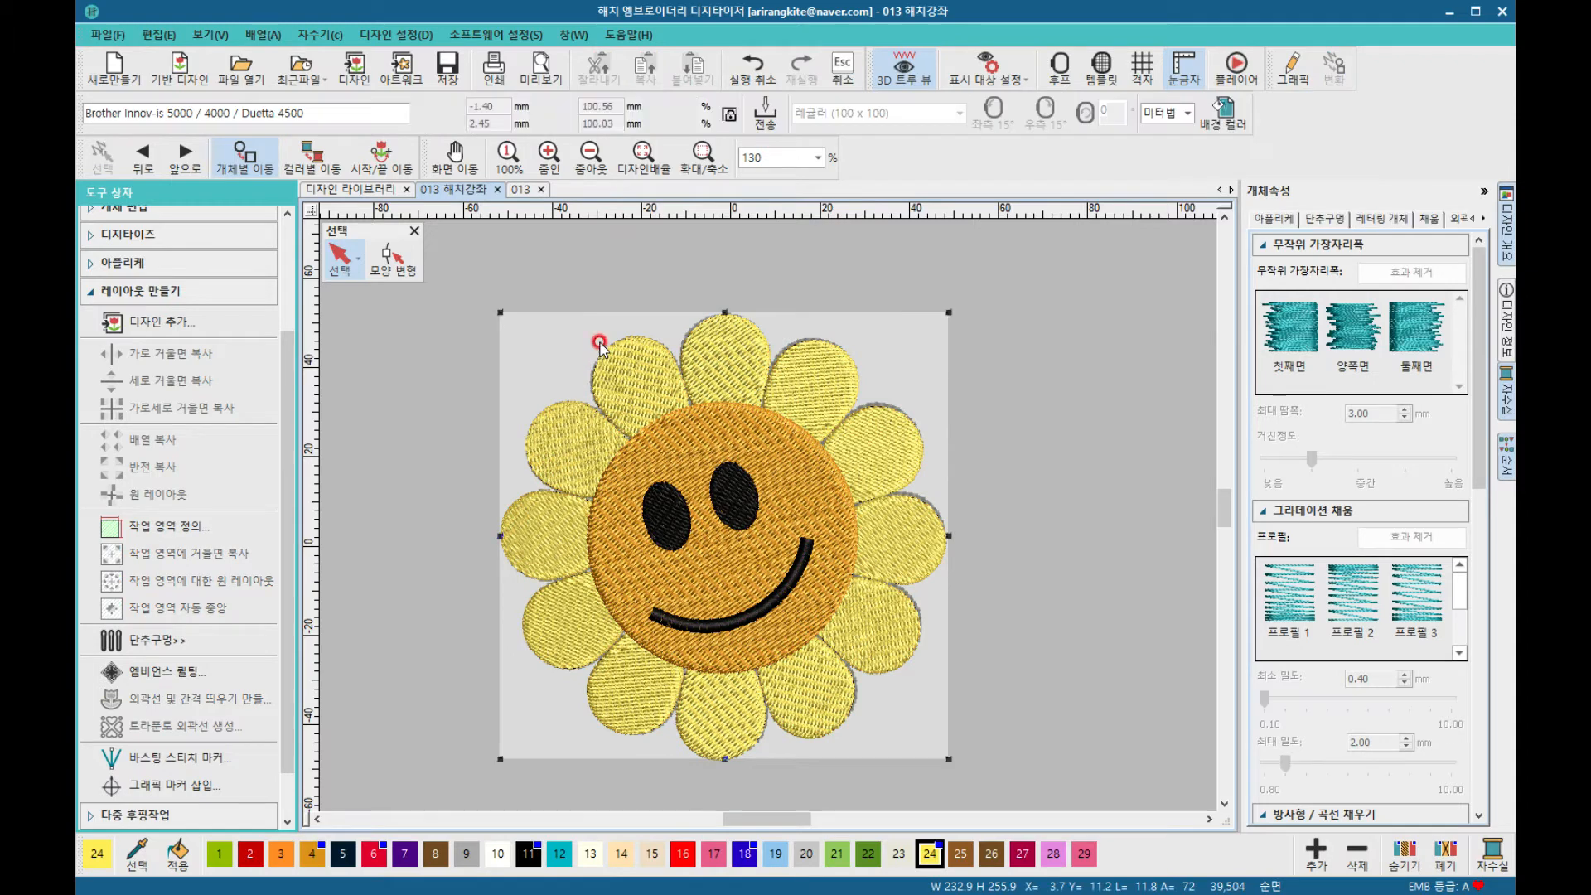
{"action": "left_click", "coordinate": [559, 342]}
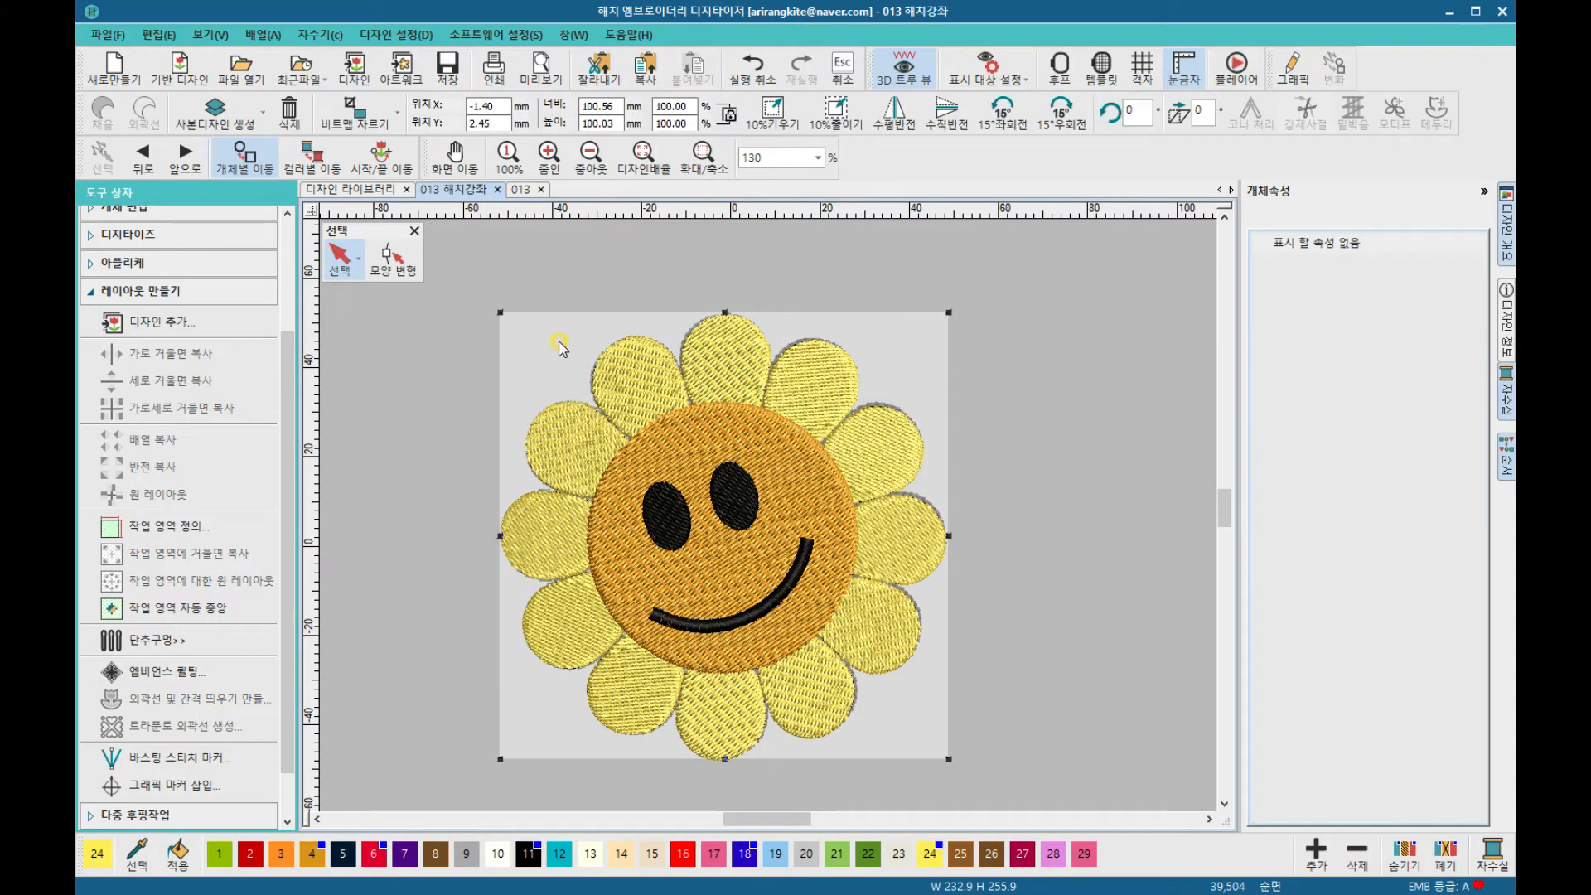
{"action": "key", "text": "Escape"}
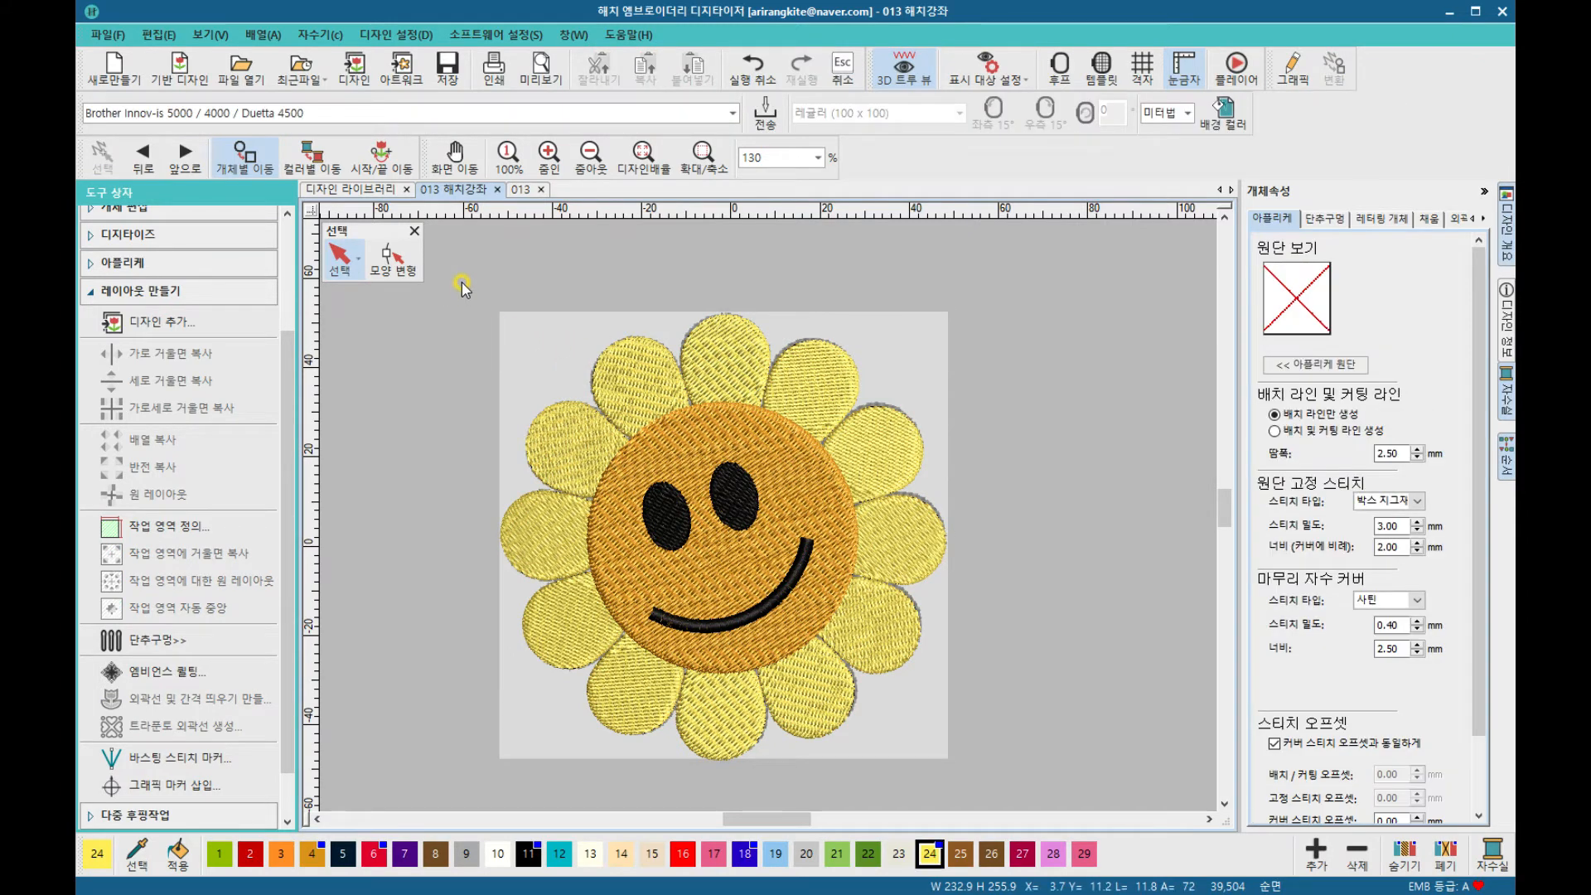
{"action": "left_click_drag", "start_coordinate": [463, 287], "coordinate": [841, 630]}
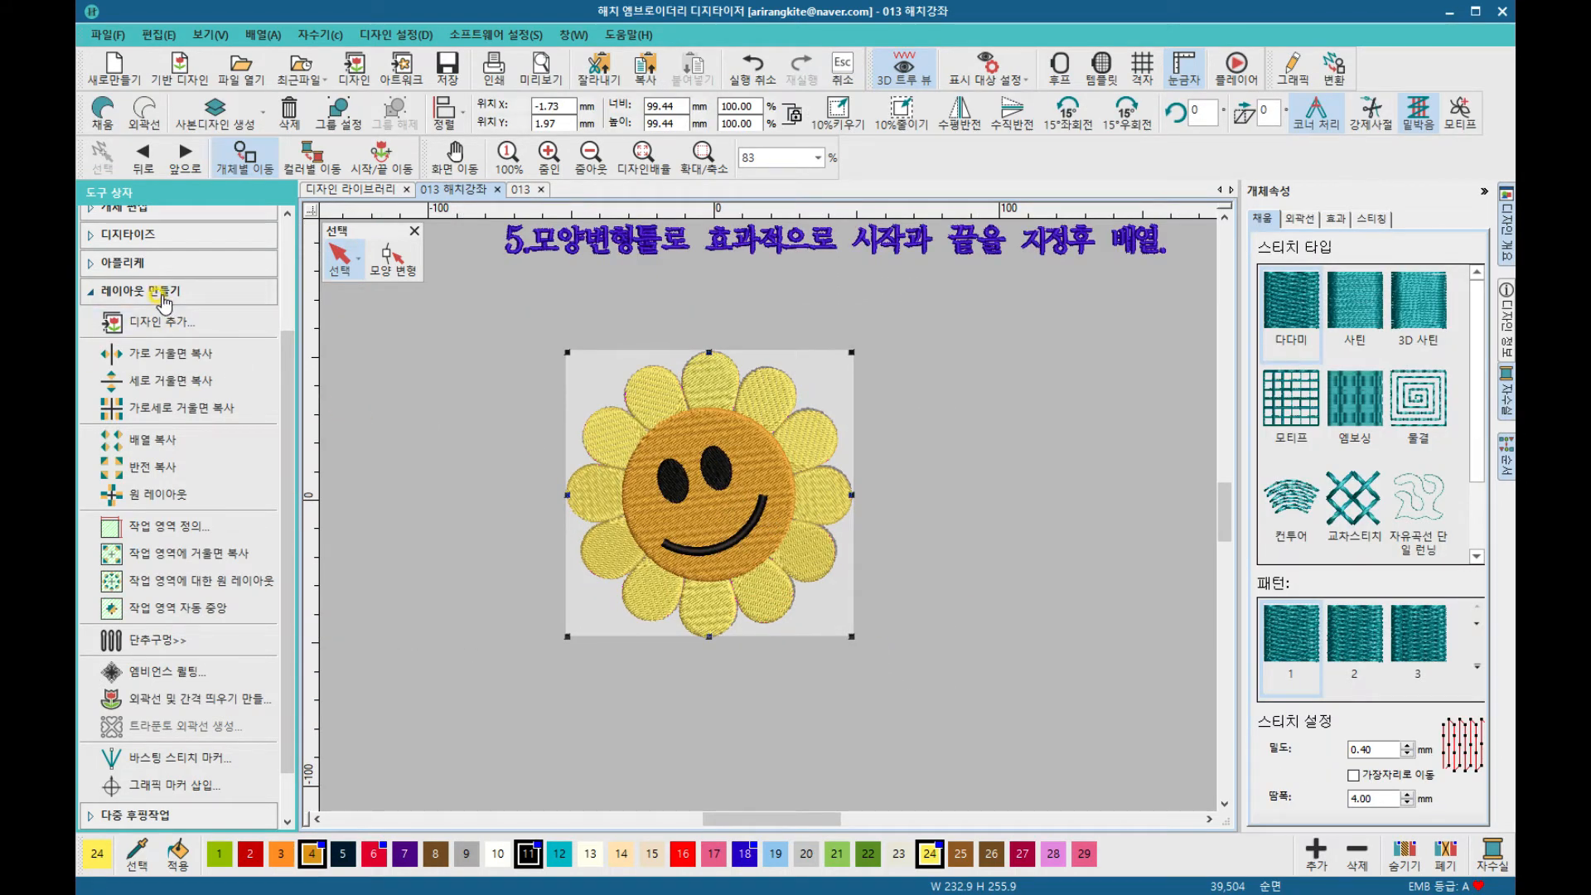
Step: Start outlines and offsets (외곽선 및 오프셋) for the selected sunflower, with object outlines enabled and the triple run (트리플 런닝) type
{"action": "left_click", "coordinate": [214, 706]}
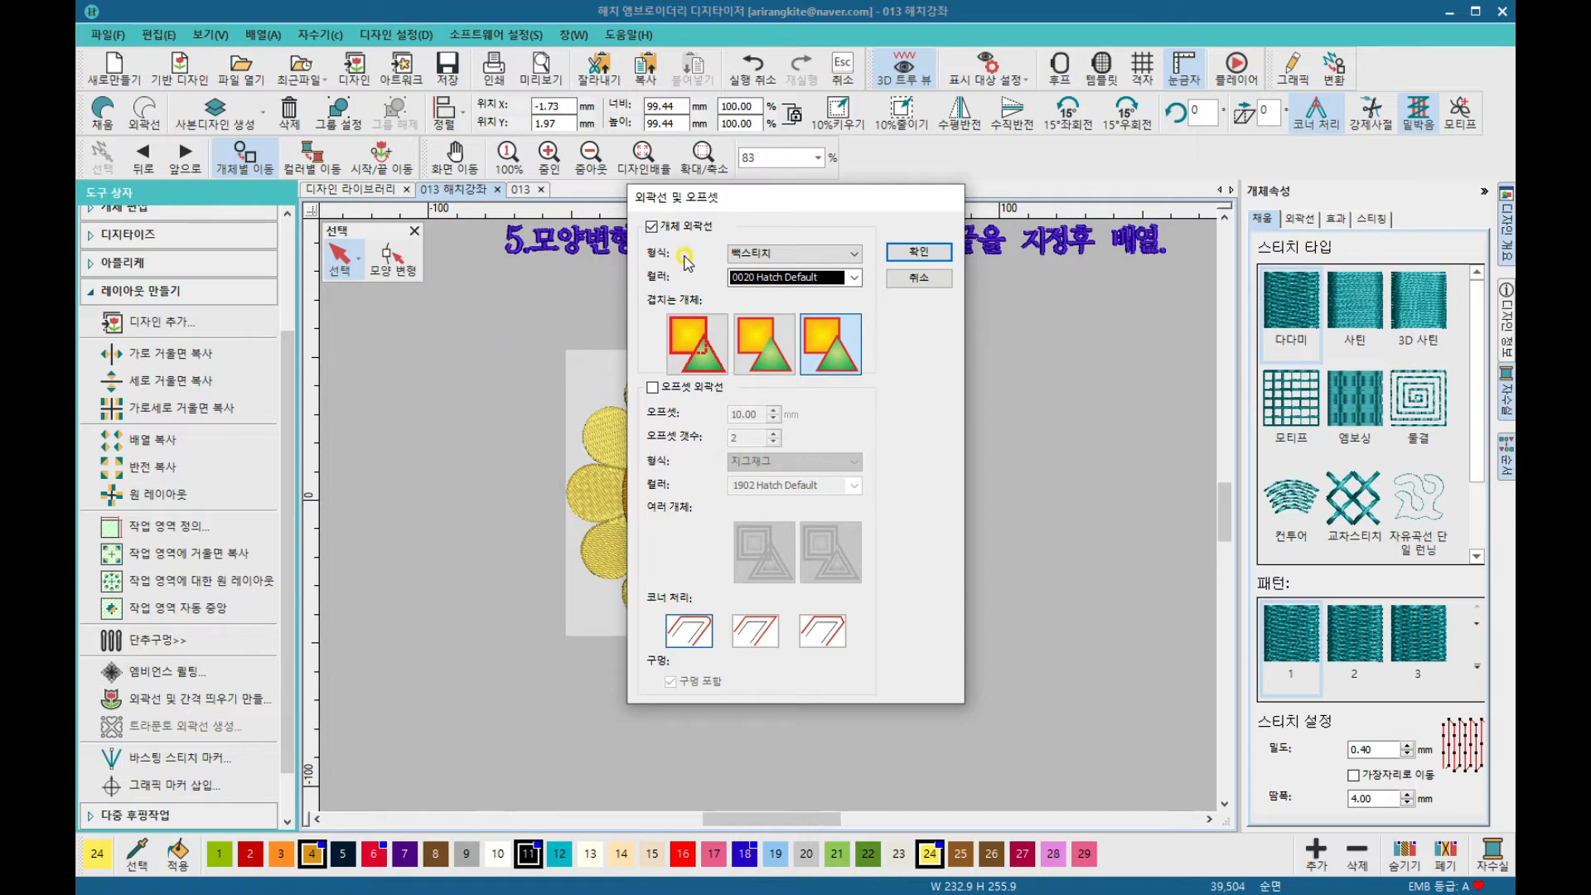
{"action": "left_click", "coordinate": [652, 226]}
{"action": "left_click", "coordinate": [652, 226]}
{"action": "left_click", "coordinate": [854, 254]}
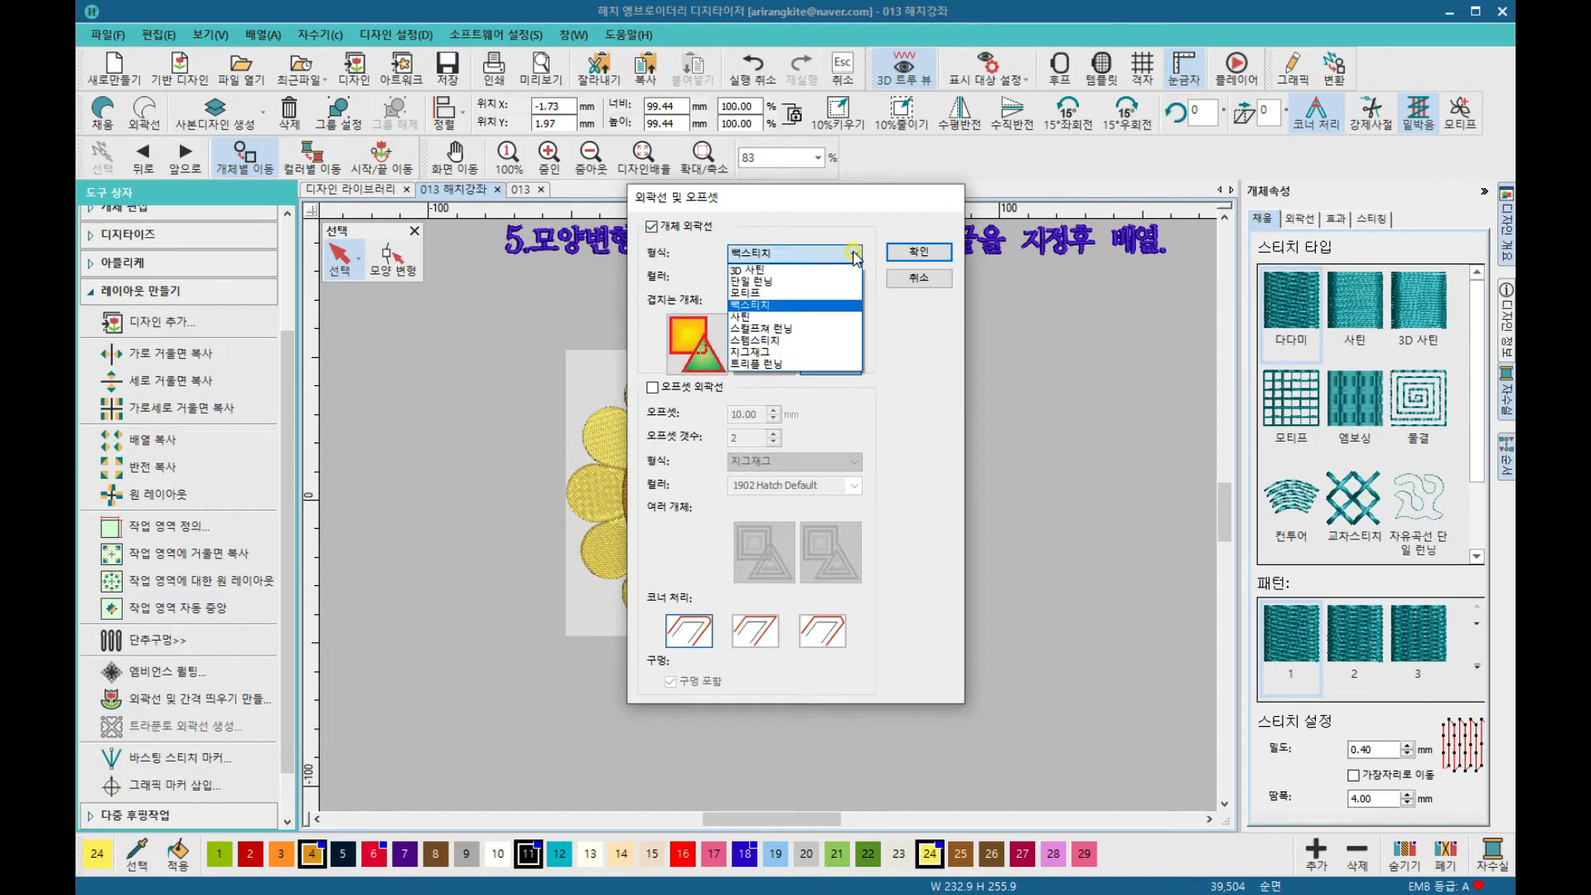
{"action": "left_click", "coordinate": [776, 363]}
{"action": "left_click", "coordinate": [853, 255]}
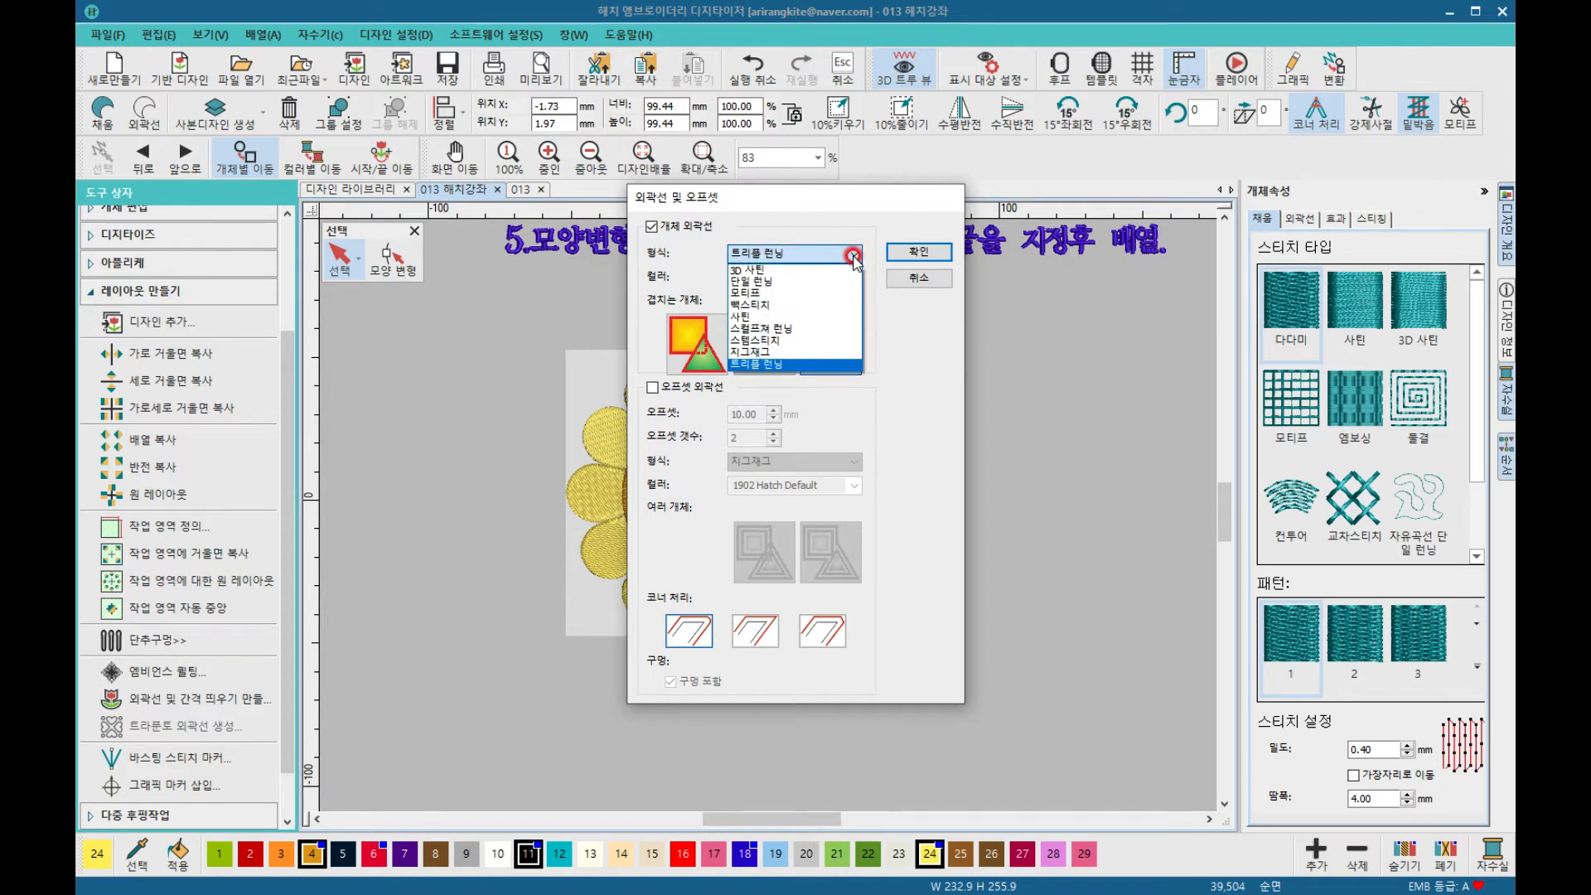
{"action": "left_click", "coordinate": [793, 317]}
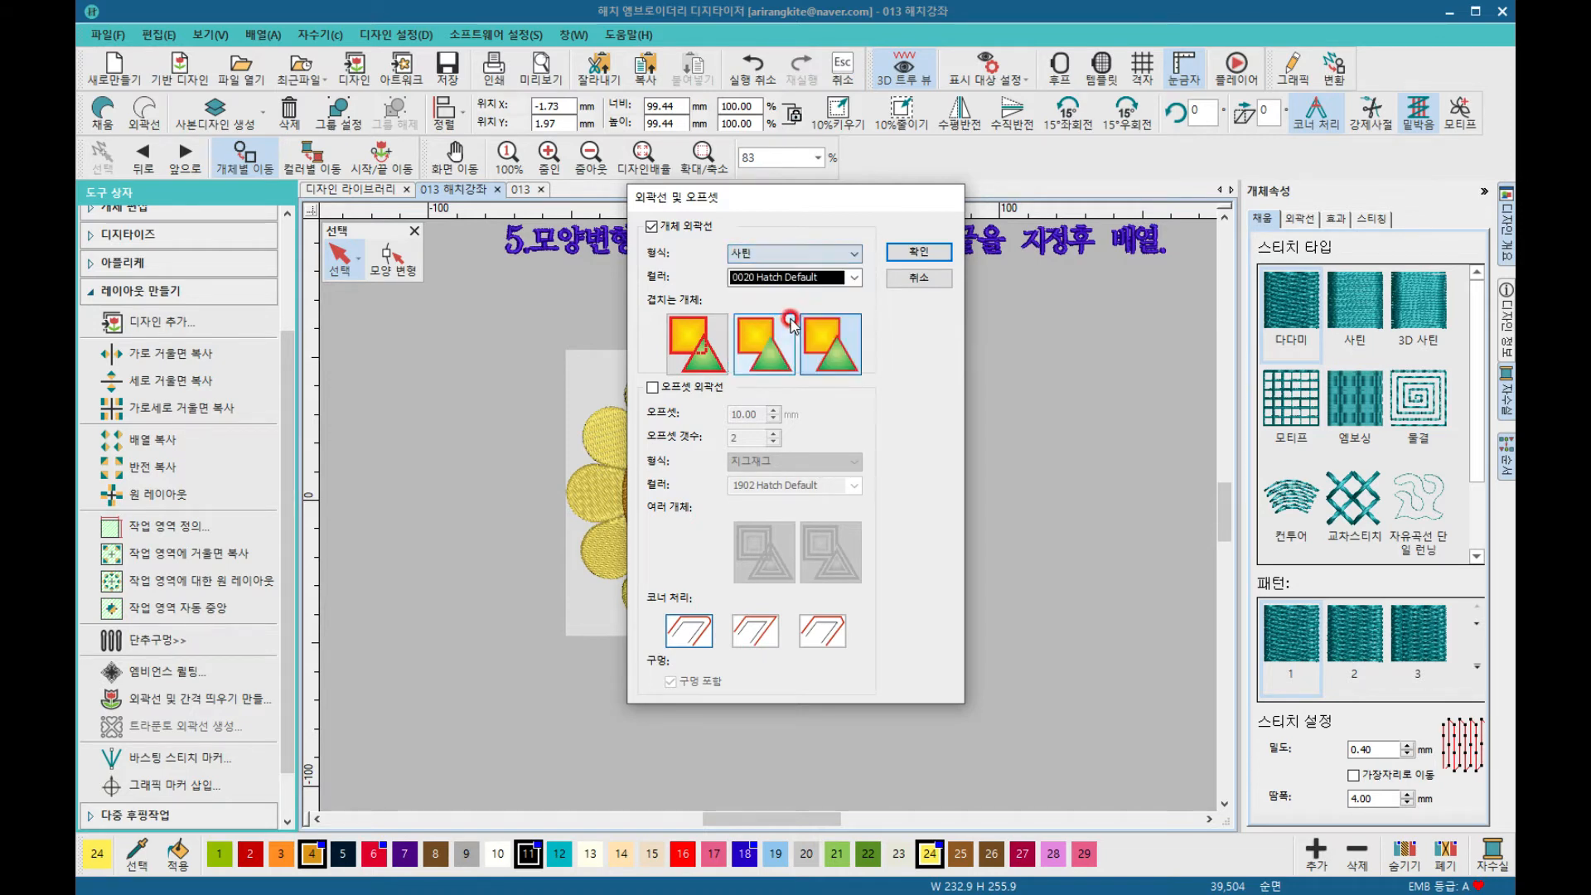
{"action": "left_click", "coordinate": [855, 253]}
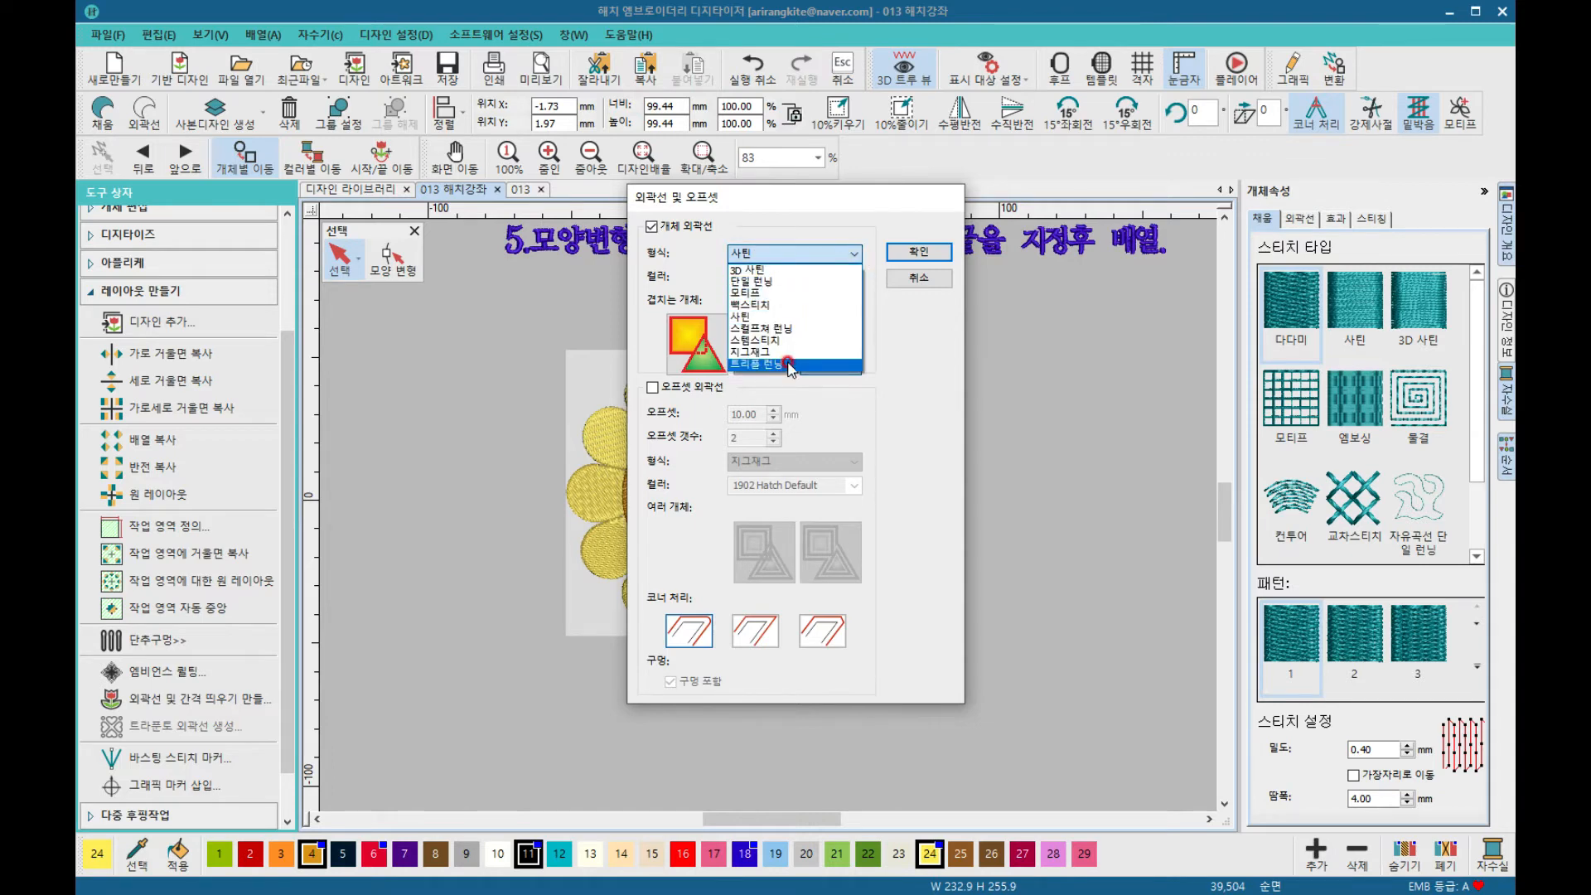
{"action": "left_click", "coordinate": [788, 365]}
Step: Generate the object outlines in black 0020 Hatch Default, using the option that cuts outlines where objects overlap (잘라진 외곽선)
{"action": "left_click", "coordinate": [853, 279]}
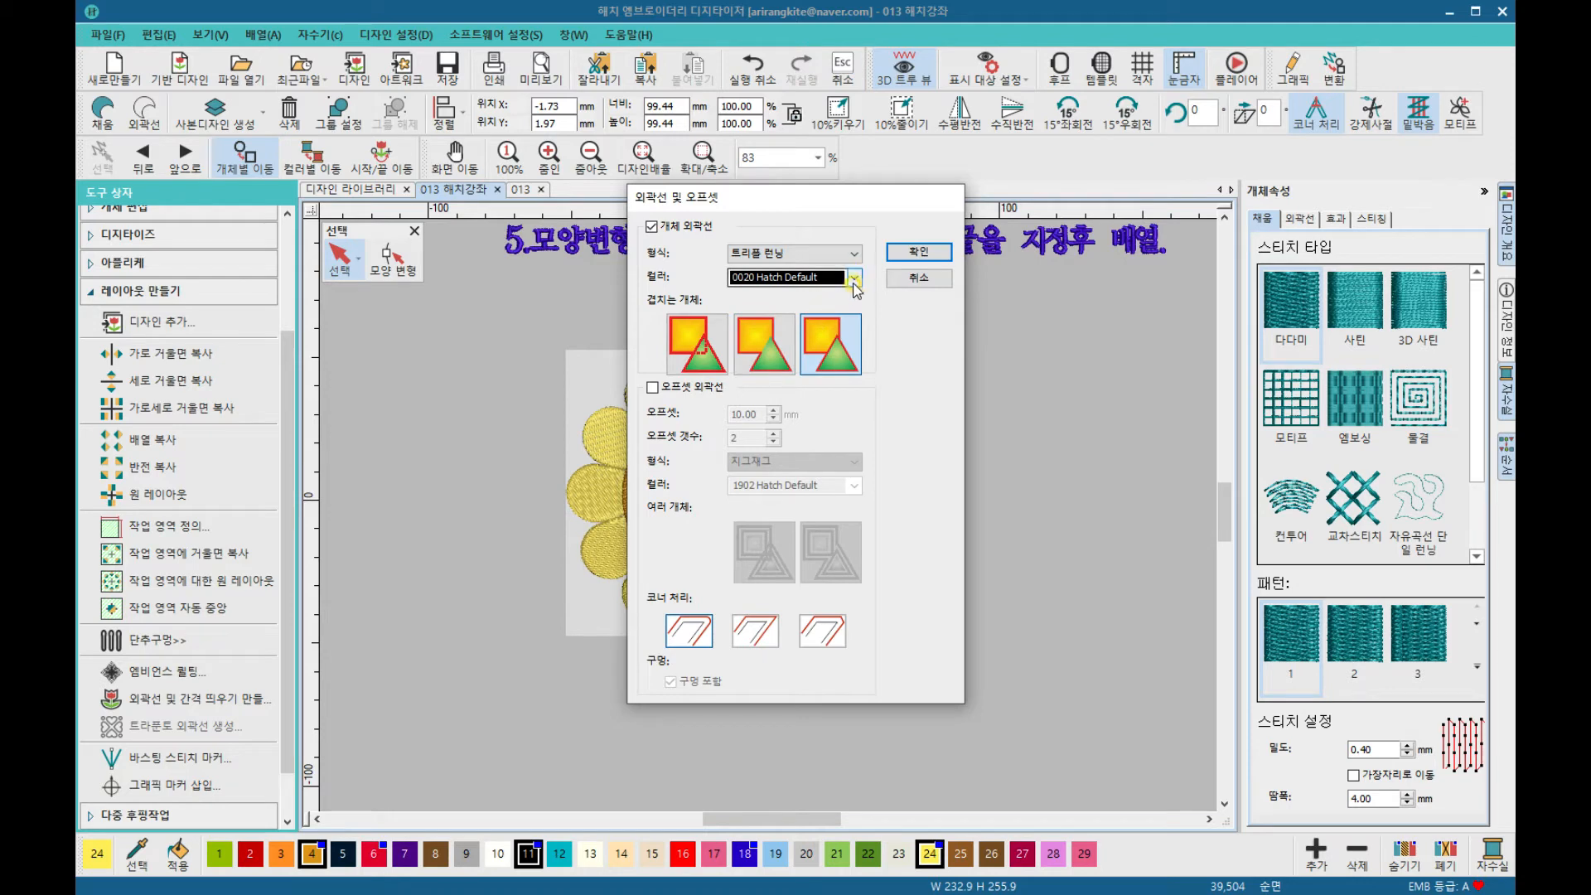
{"action": "left_click", "coordinate": [856, 282]}
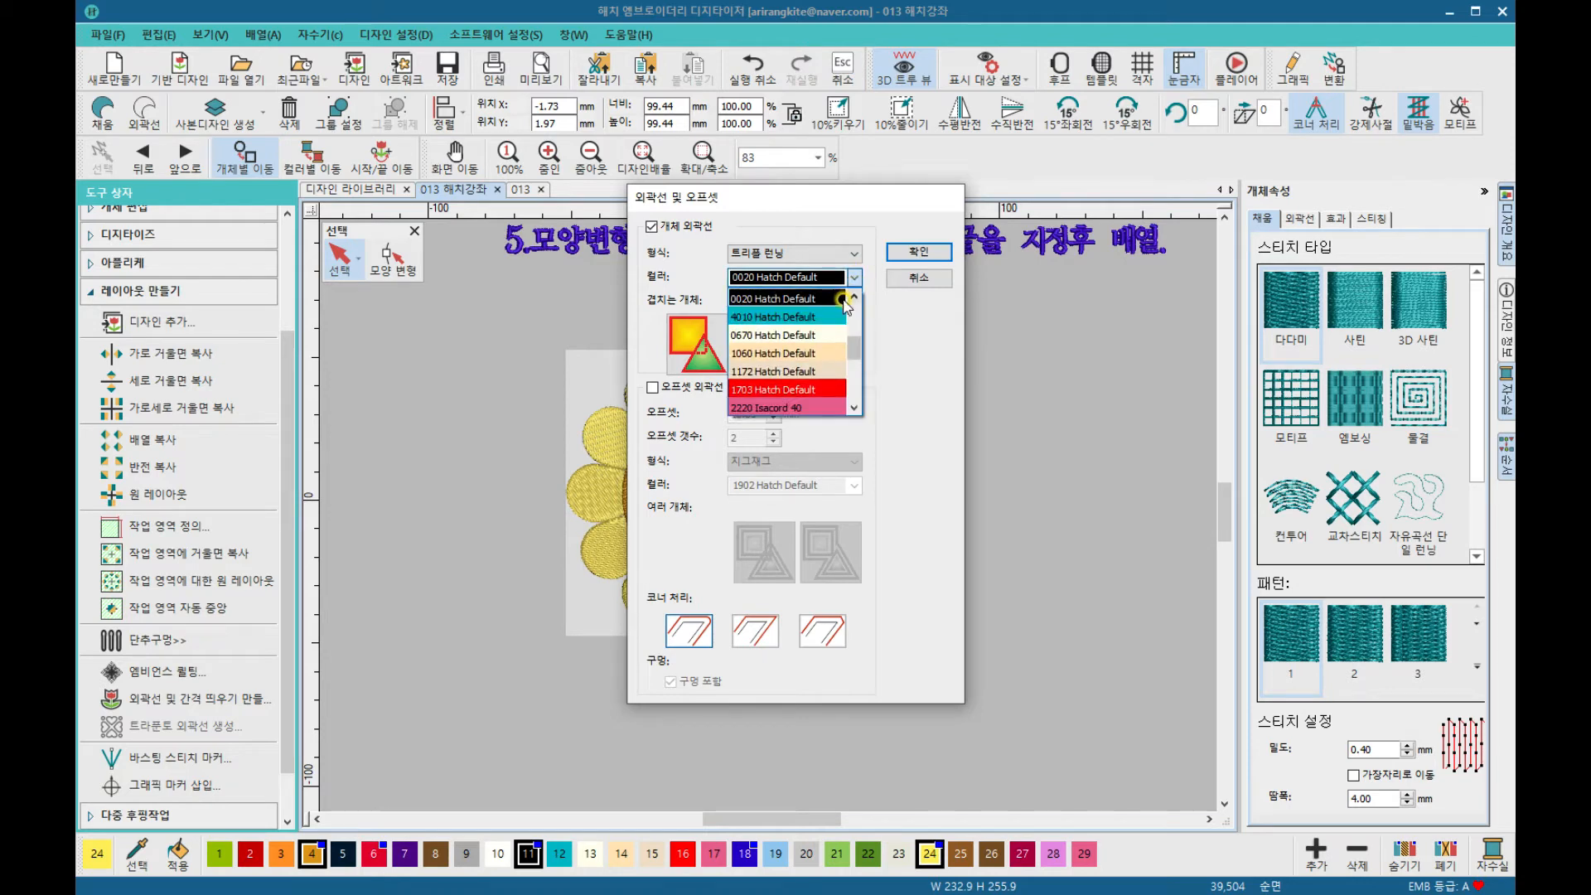
{"action": "left_click", "coordinate": [802, 299]}
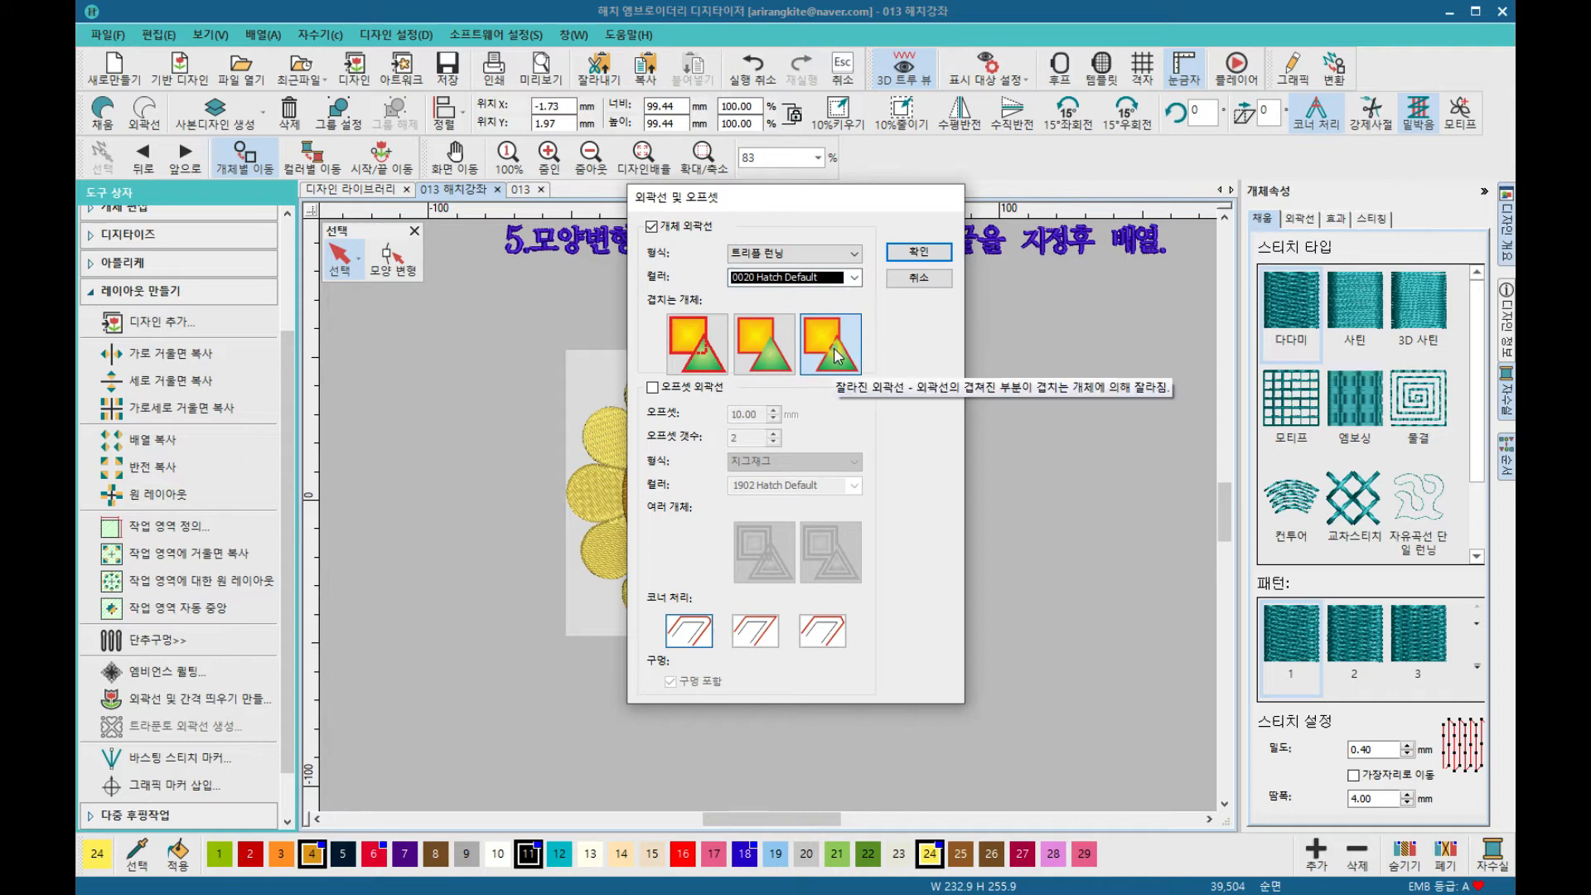
{"action": "left_click", "coordinate": [817, 371]}
{"action": "left_click", "coordinate": [846, 356]}
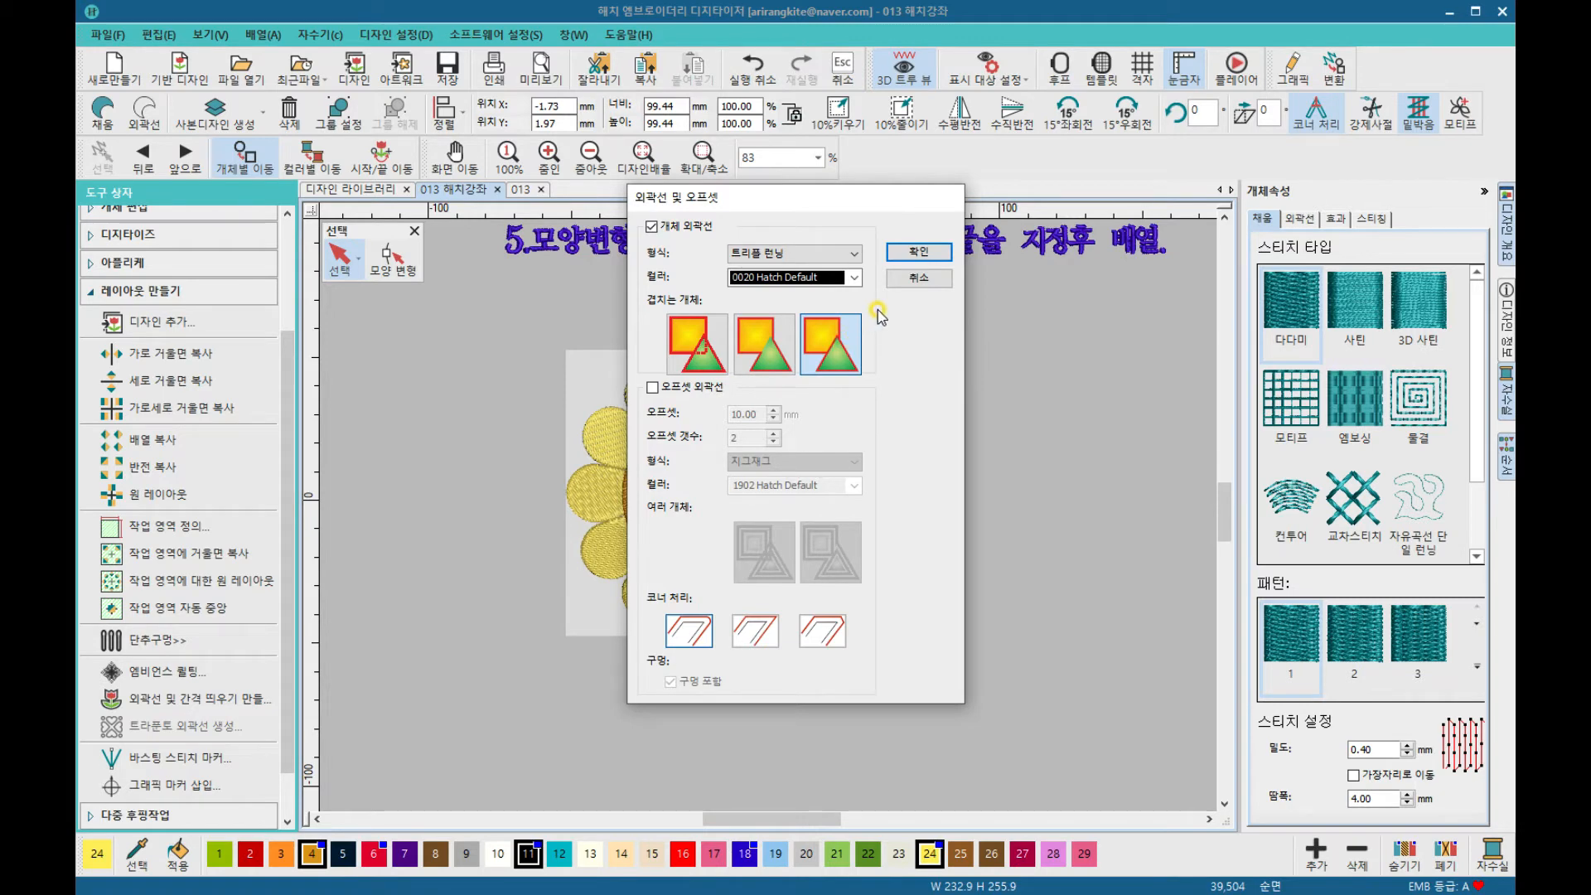
{"action": "left_click", "coordinate": [920, 248]}
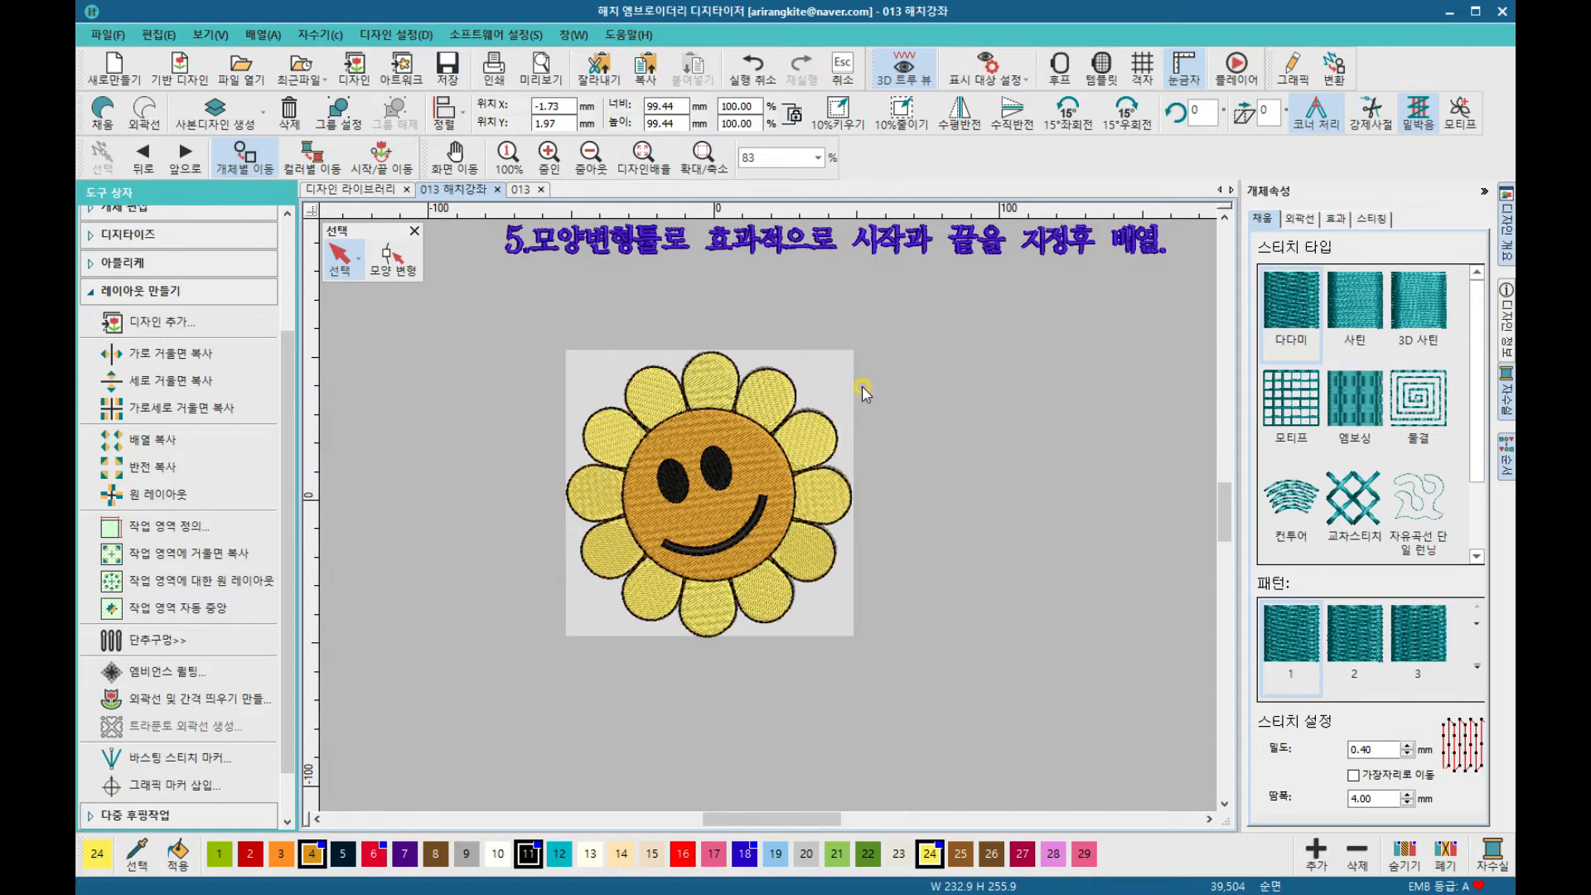
Step: Try shifting the left eye's triple run outline off its fill, and undo the move
{"action": "left_click", "coordinate": [861, 390]}
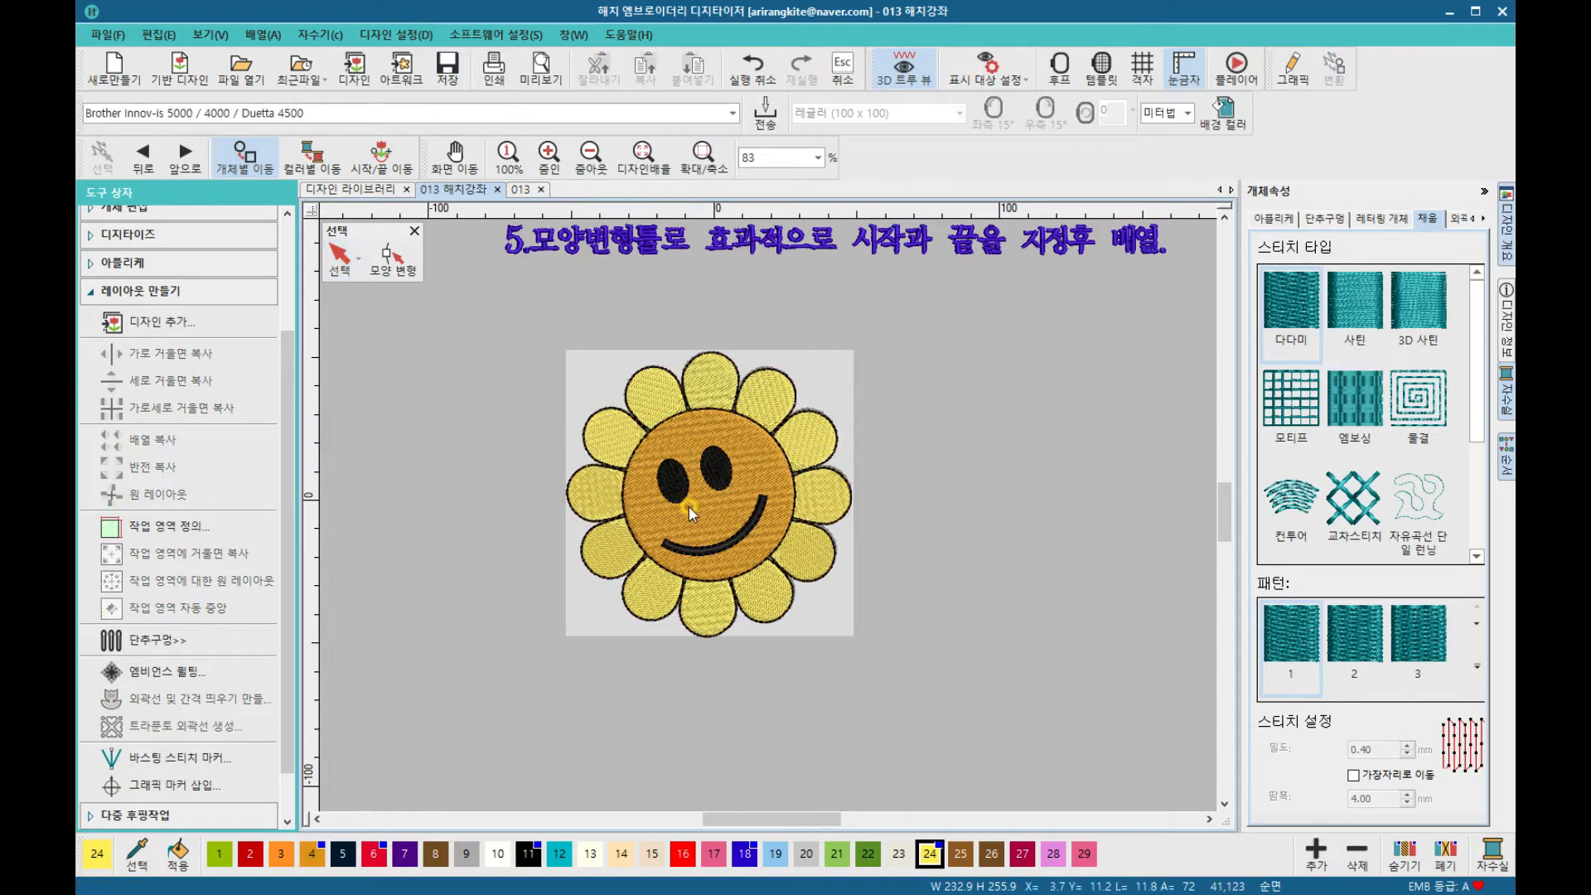
{"action": "scroll", "coordinate": [693, 496], "scroll_direction": "up", "scroll_amount": 5}
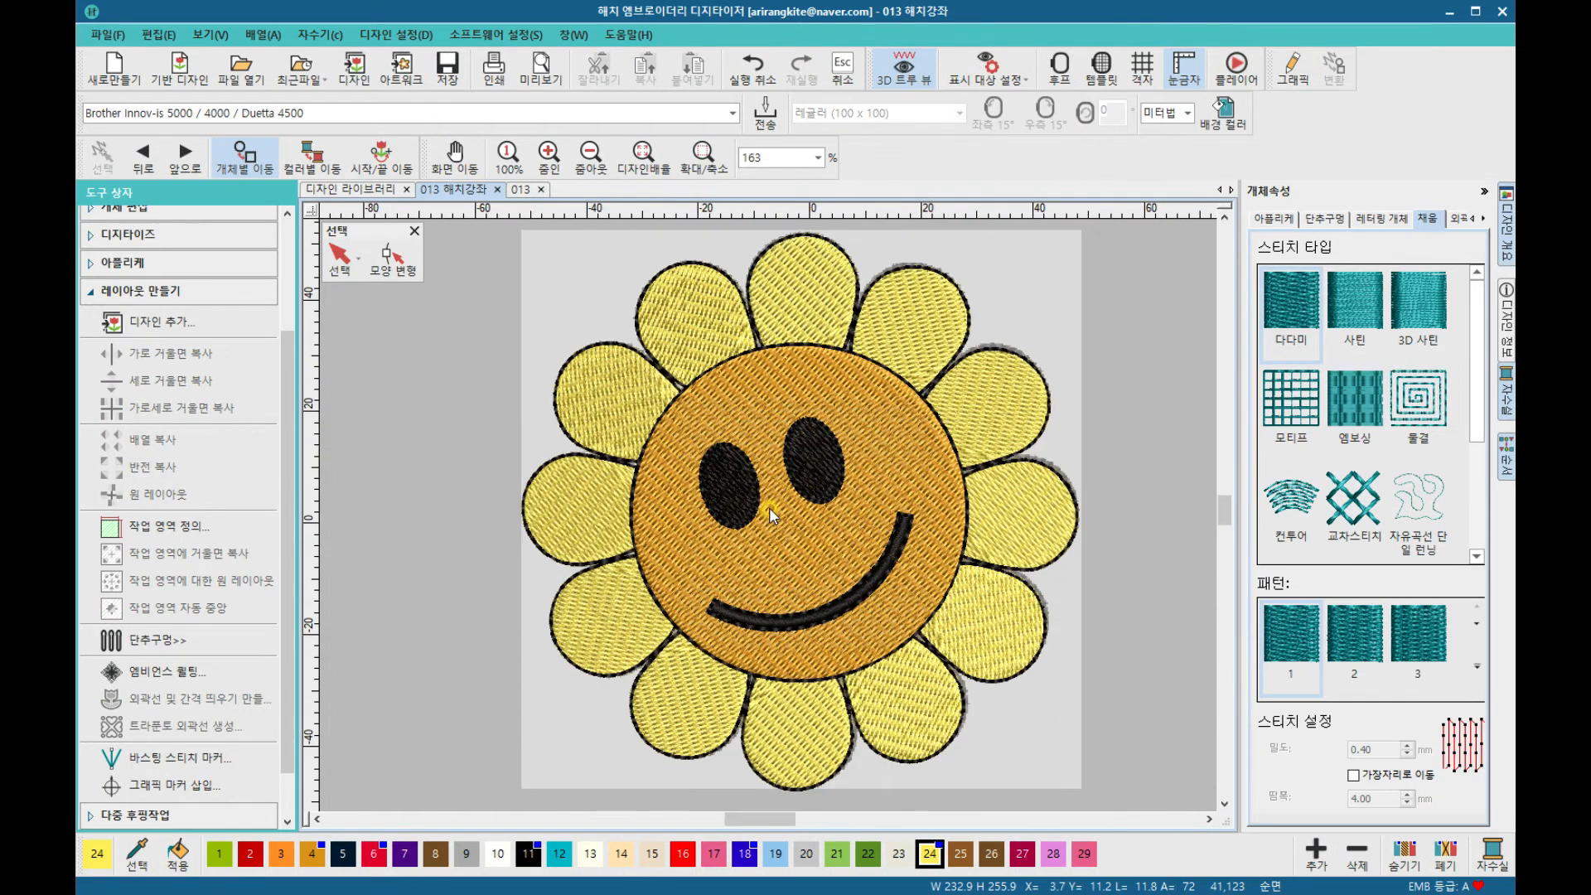
{"action": "scroll", "coordinate": [768, 509], "scroll_direction": "up", "scroll_amount": 4}
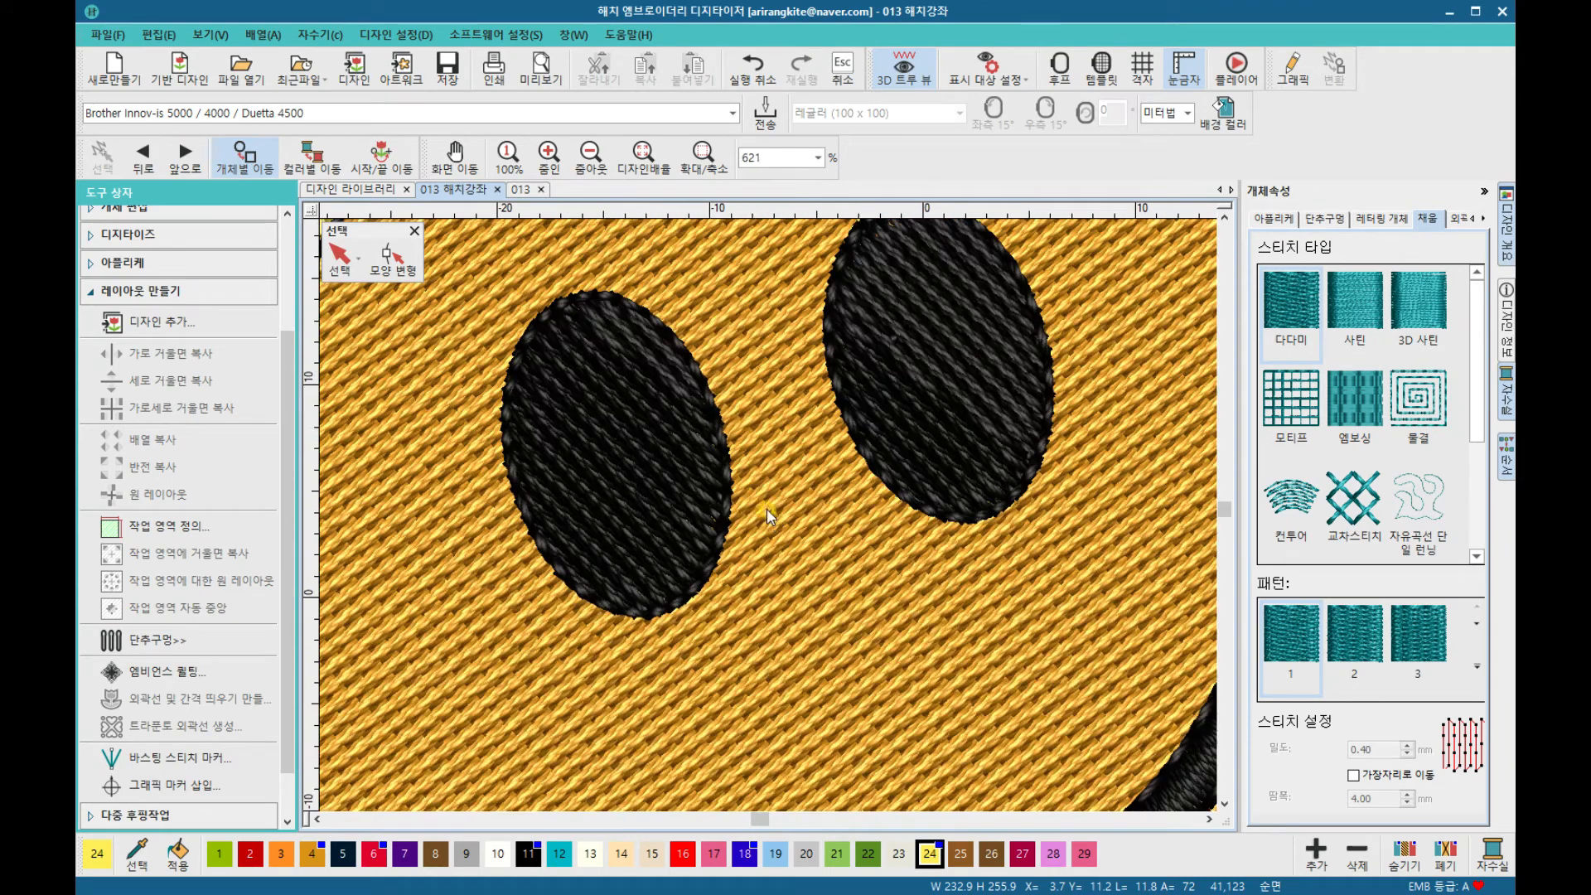
{"action": "left_click", "coordinate": [723, 447]}
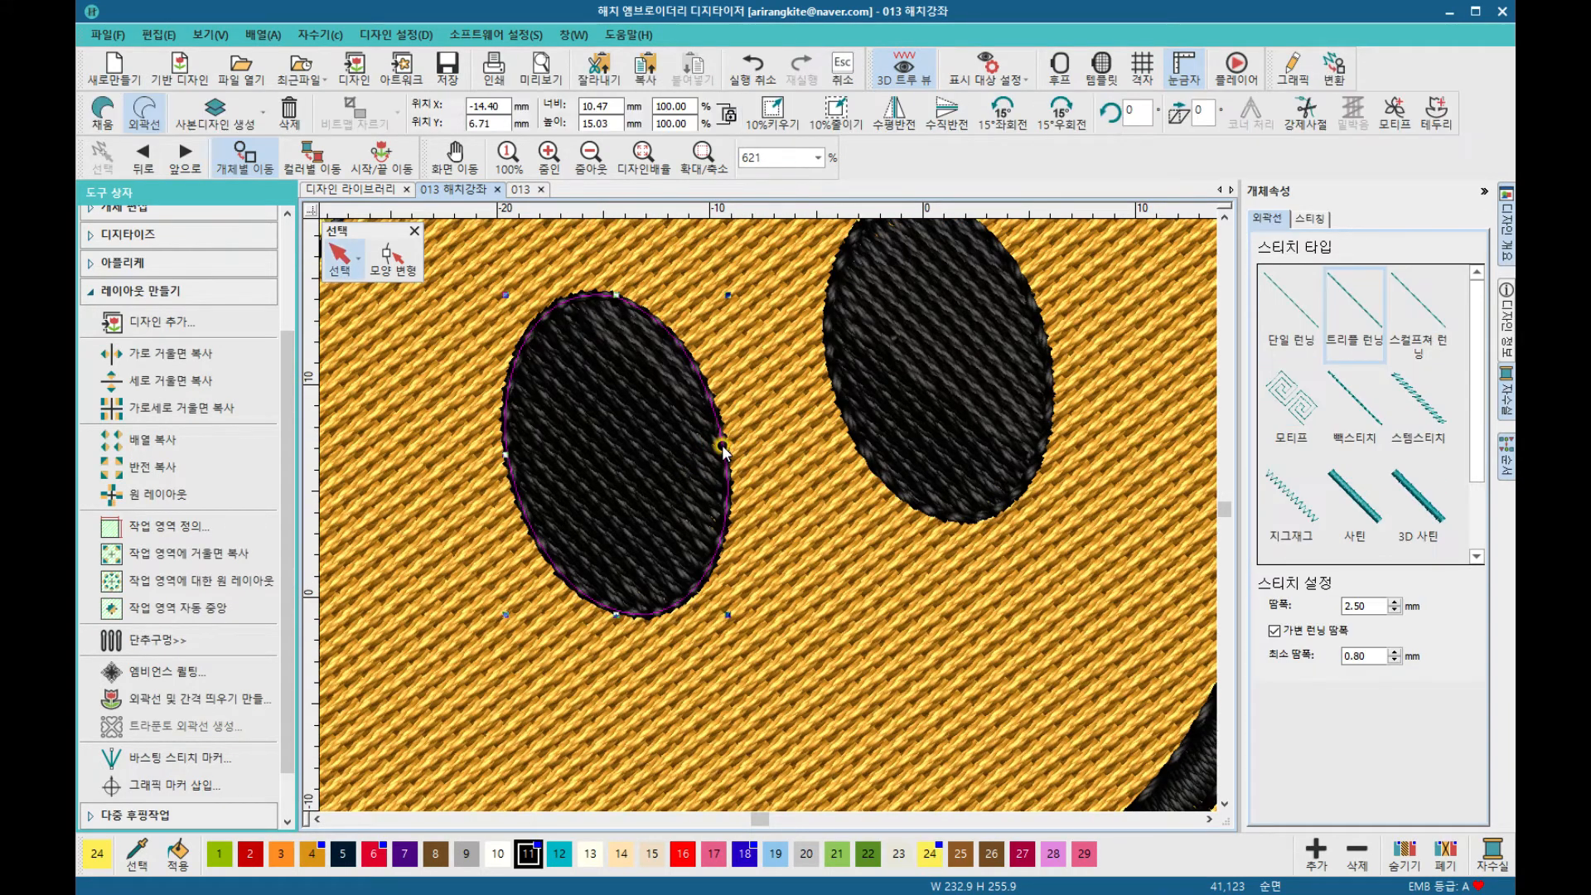
{"action": "left_click_drag", "start_coordinate": [724, 449], "coordinate": [812, 518]}
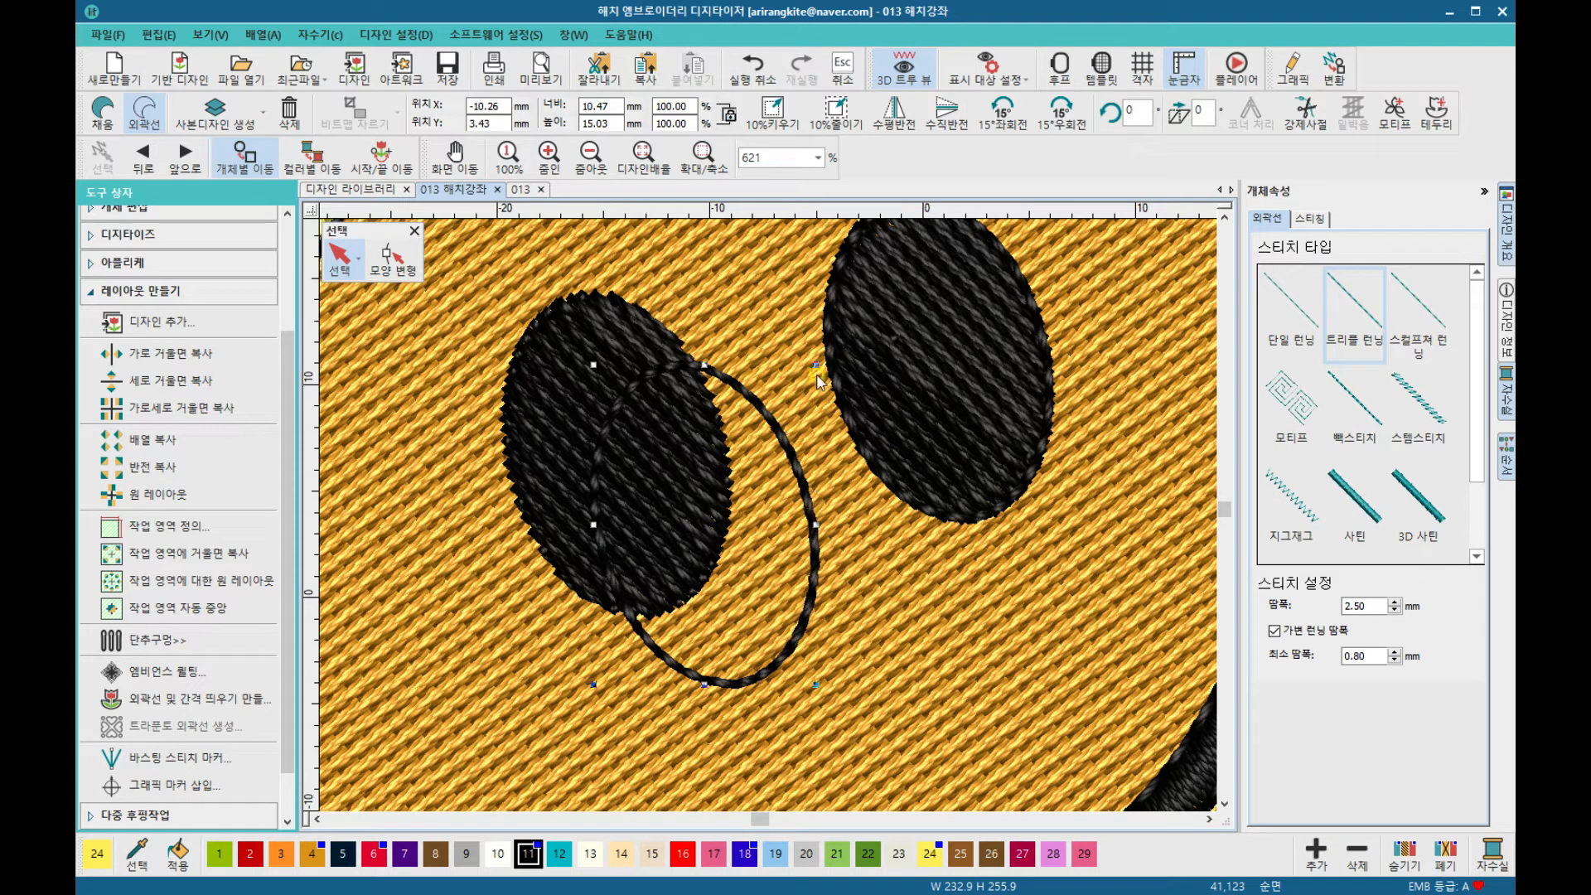
{"action": "left_click", "coordinate": [752, 73]}
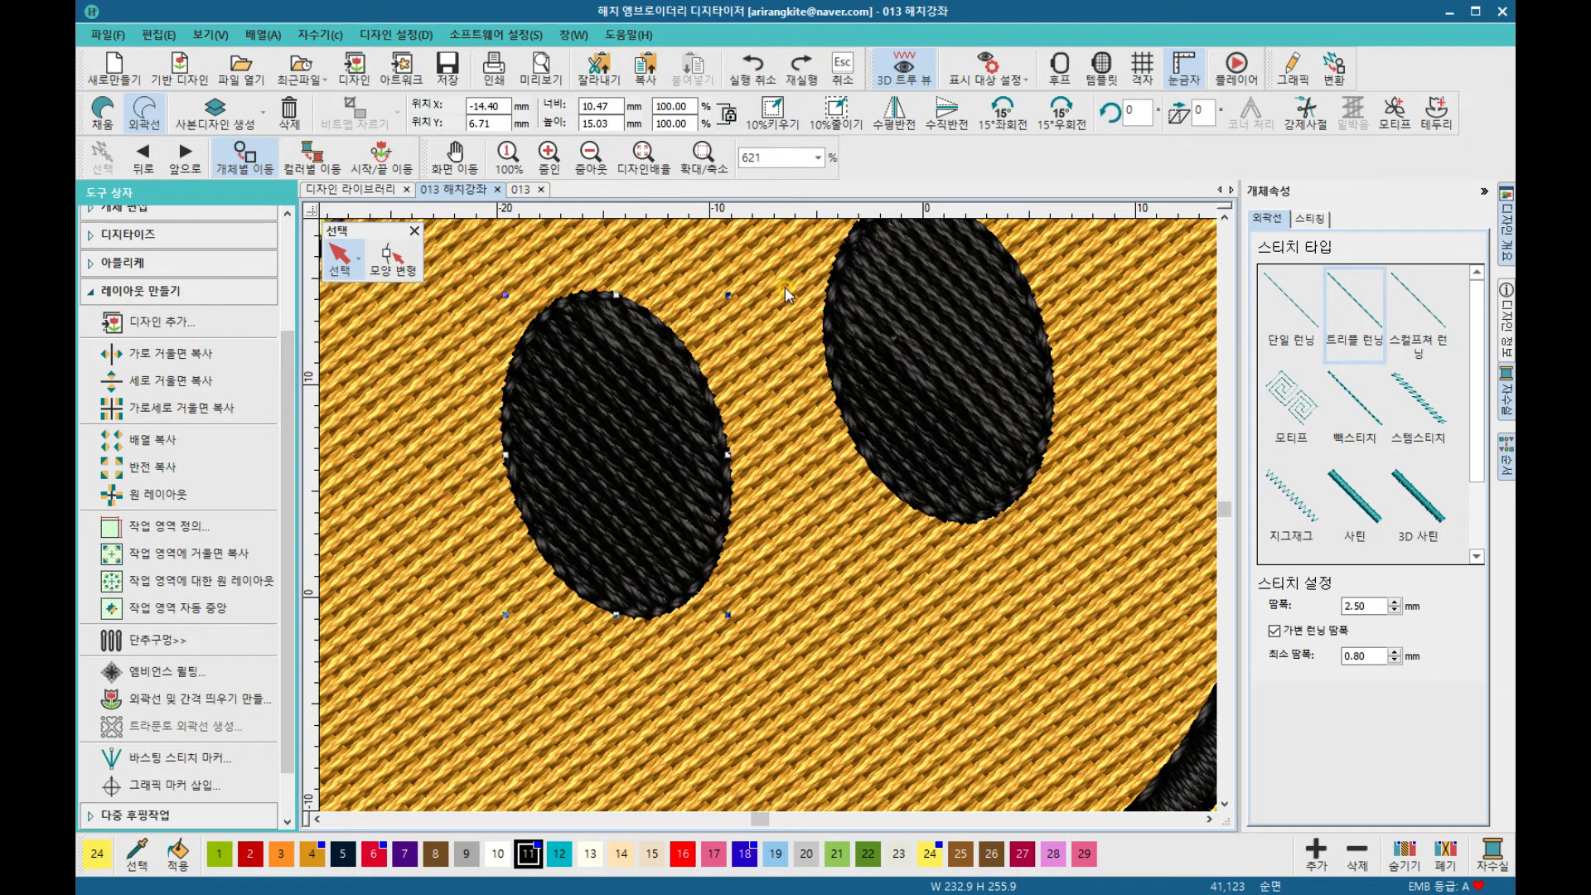
Step: Examine where the petal outlines meet the face's upper edge, with the 3D view off and on again
{"action": "scroll", "coordinate": [768, 515], "scroll_direction": "down", "scroll_amount": 6}
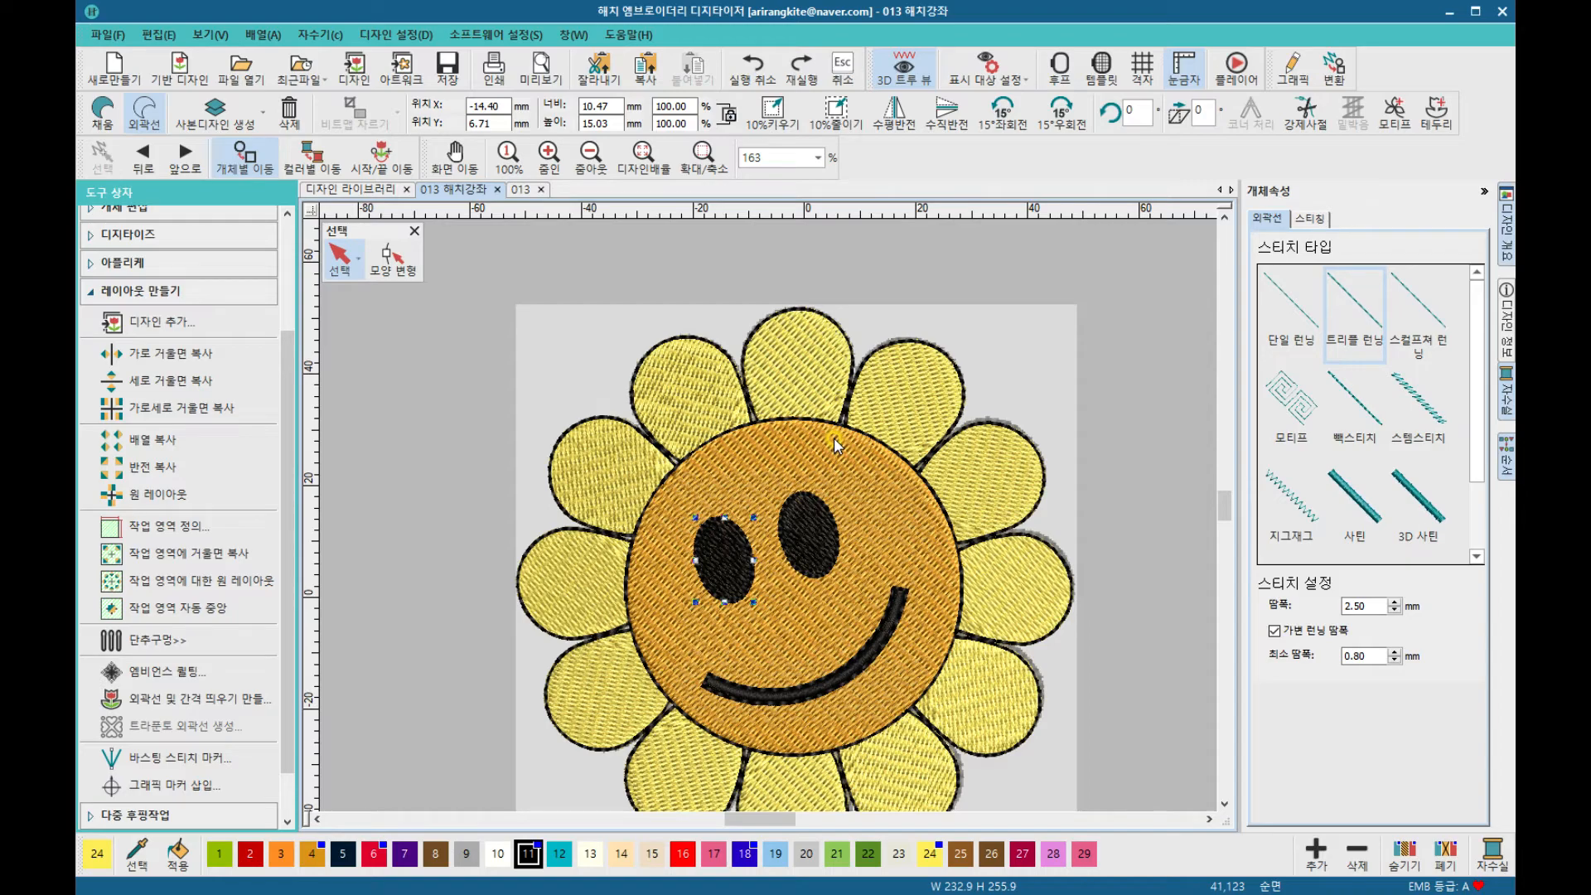
{"action": "key", "text": "t"}
{"action": "scroll", "coordinate": [797, 439], "scroll_direction": "up", "scroll_amount": 8}
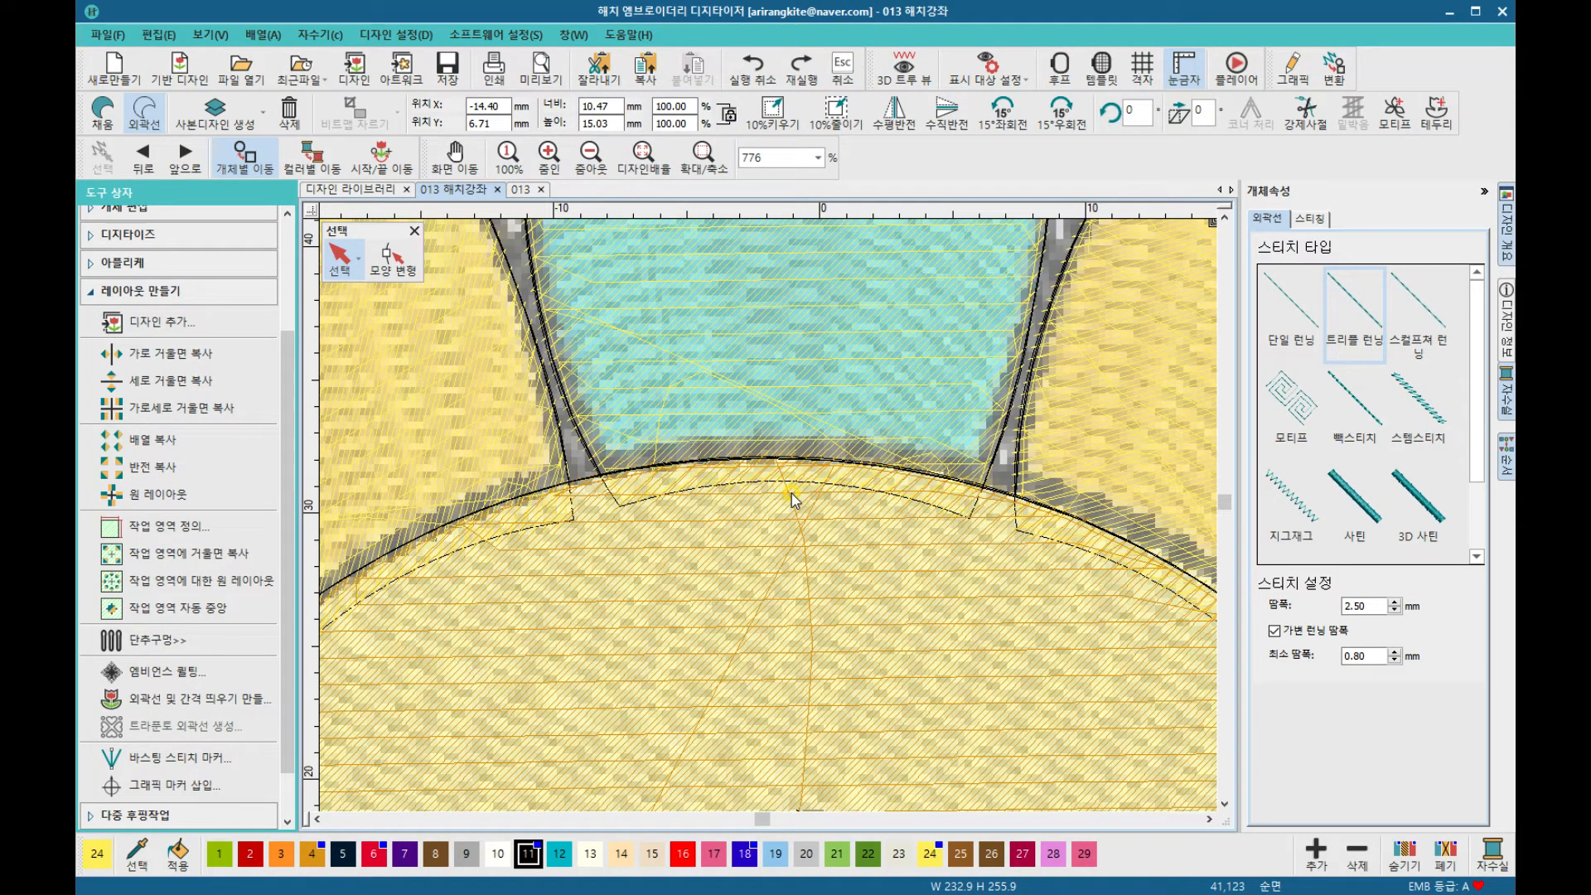
{"action": "key", "text": "t"}
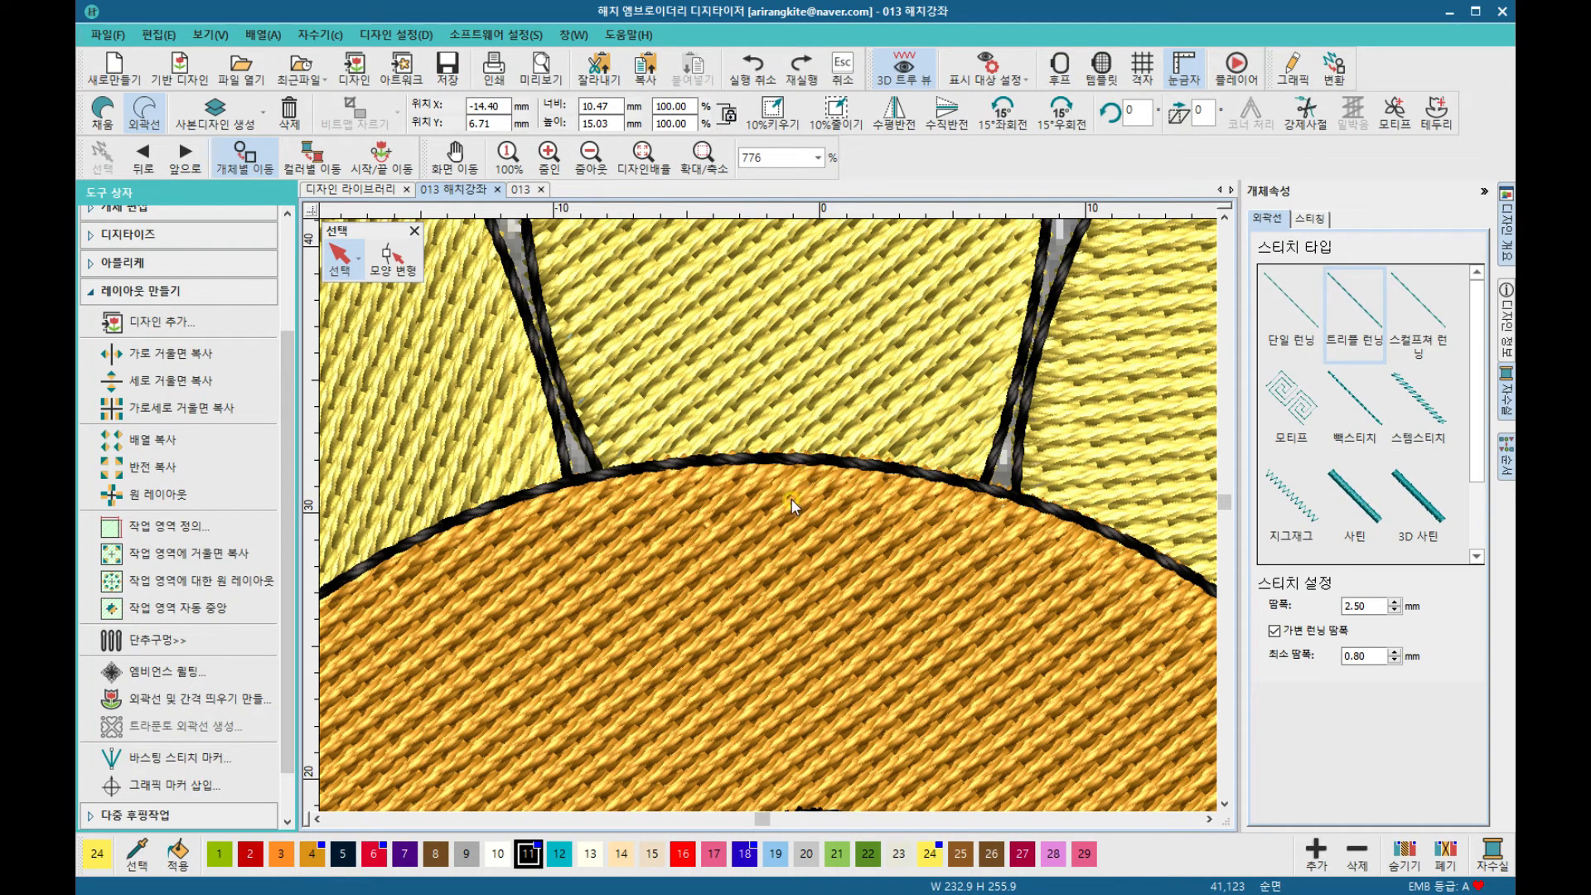
Step: Try shifting the face fill down to expose the petal ends beneath it, and undo the move
{"action": "left_click", "coordinate": [787, 539]}
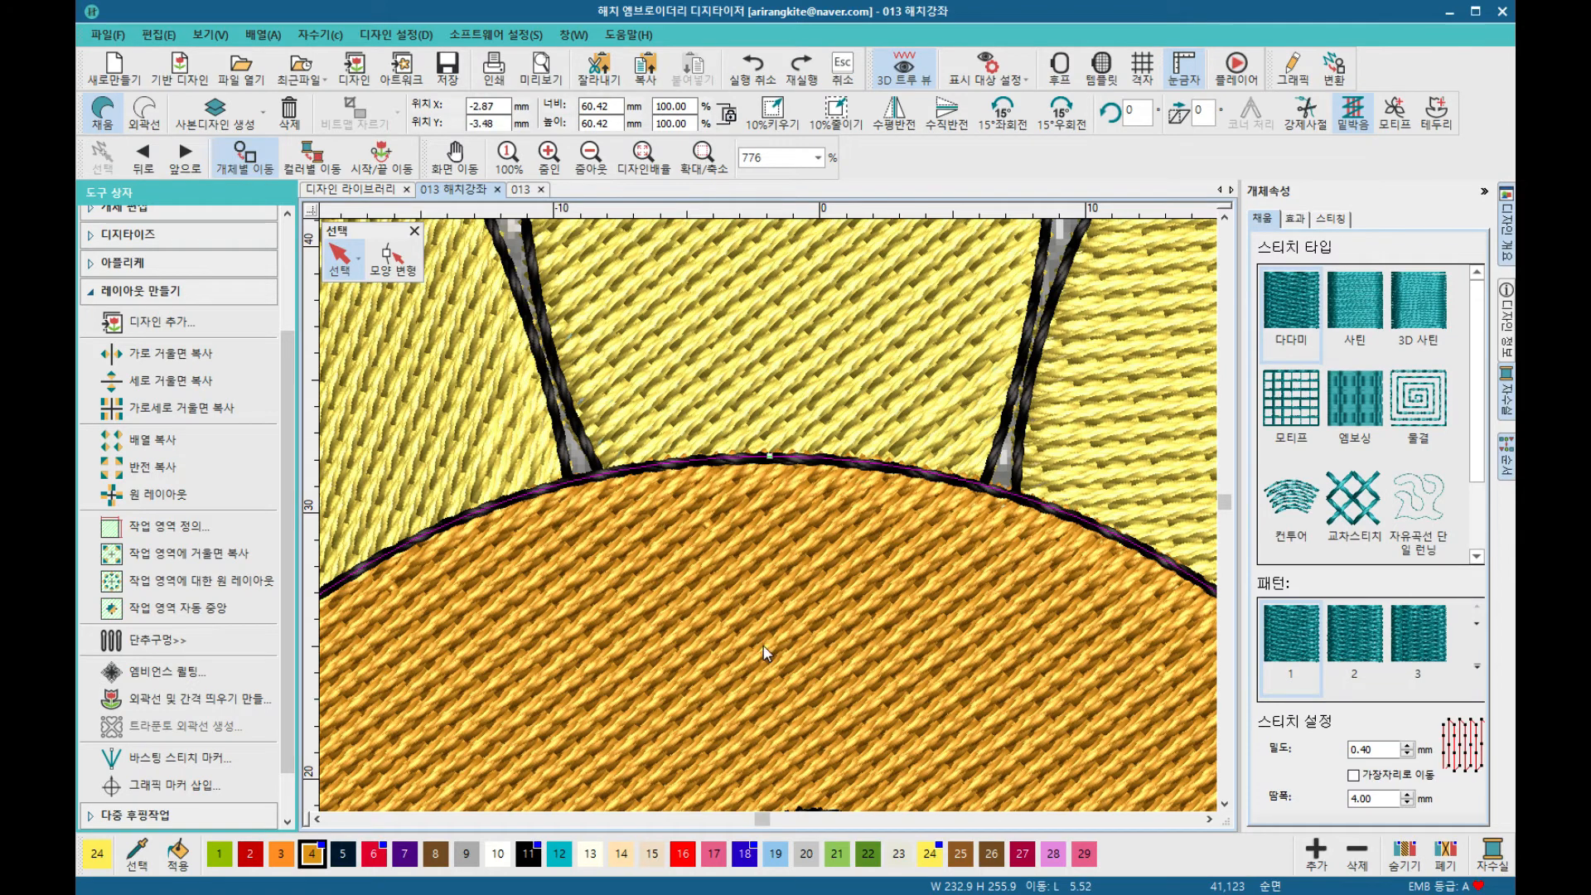
{"action": "key", "text": "Delete"}
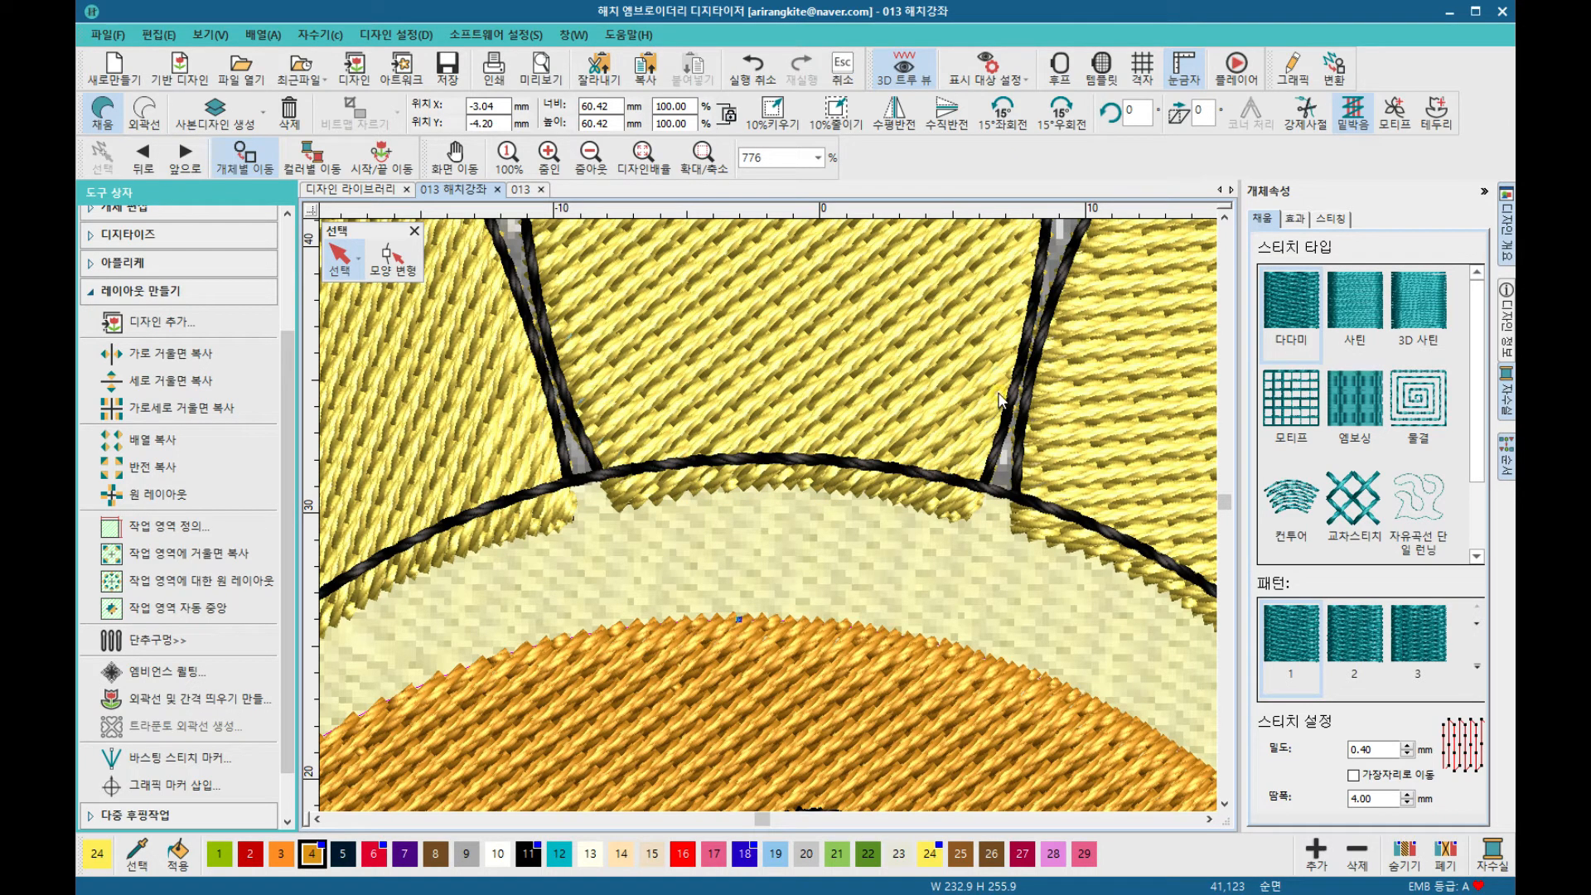
{"action": "left_click", "coordinate": [760, 70]}
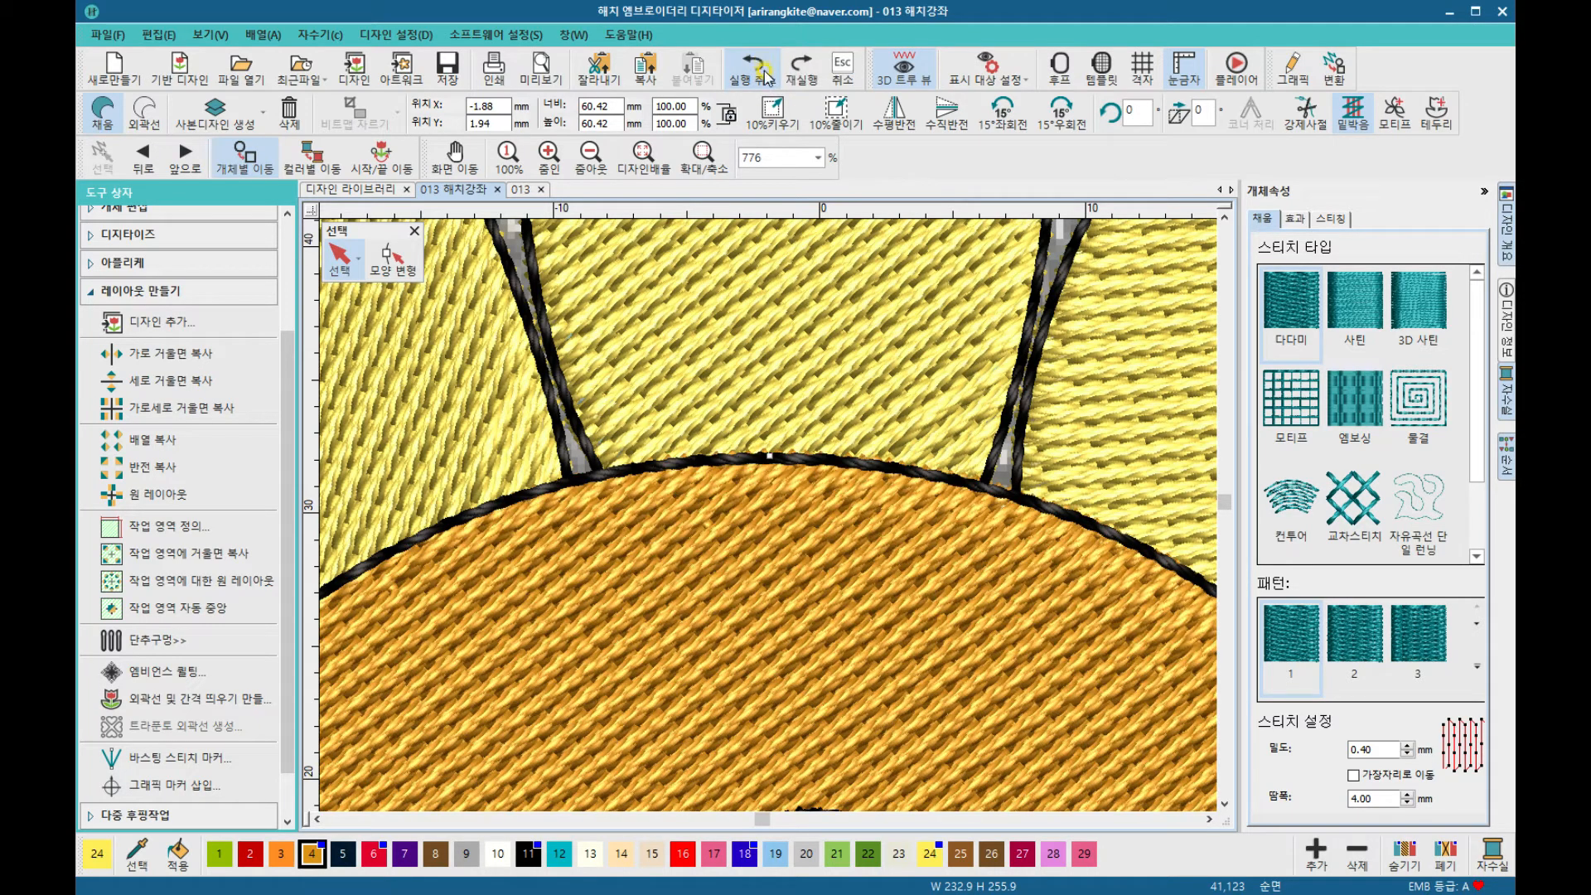
Step: Collapse the layout (레이아웃 만들기) tool group to show the full list of tool categories
{"action": "scroll", "coordinate": [770, 522], "scroll_direction": "down", "scroll_amount": 2}
{"action": "scroll", "coordinate": [769, 517], "scroll_direction": "down", "scroll_amount": 8}
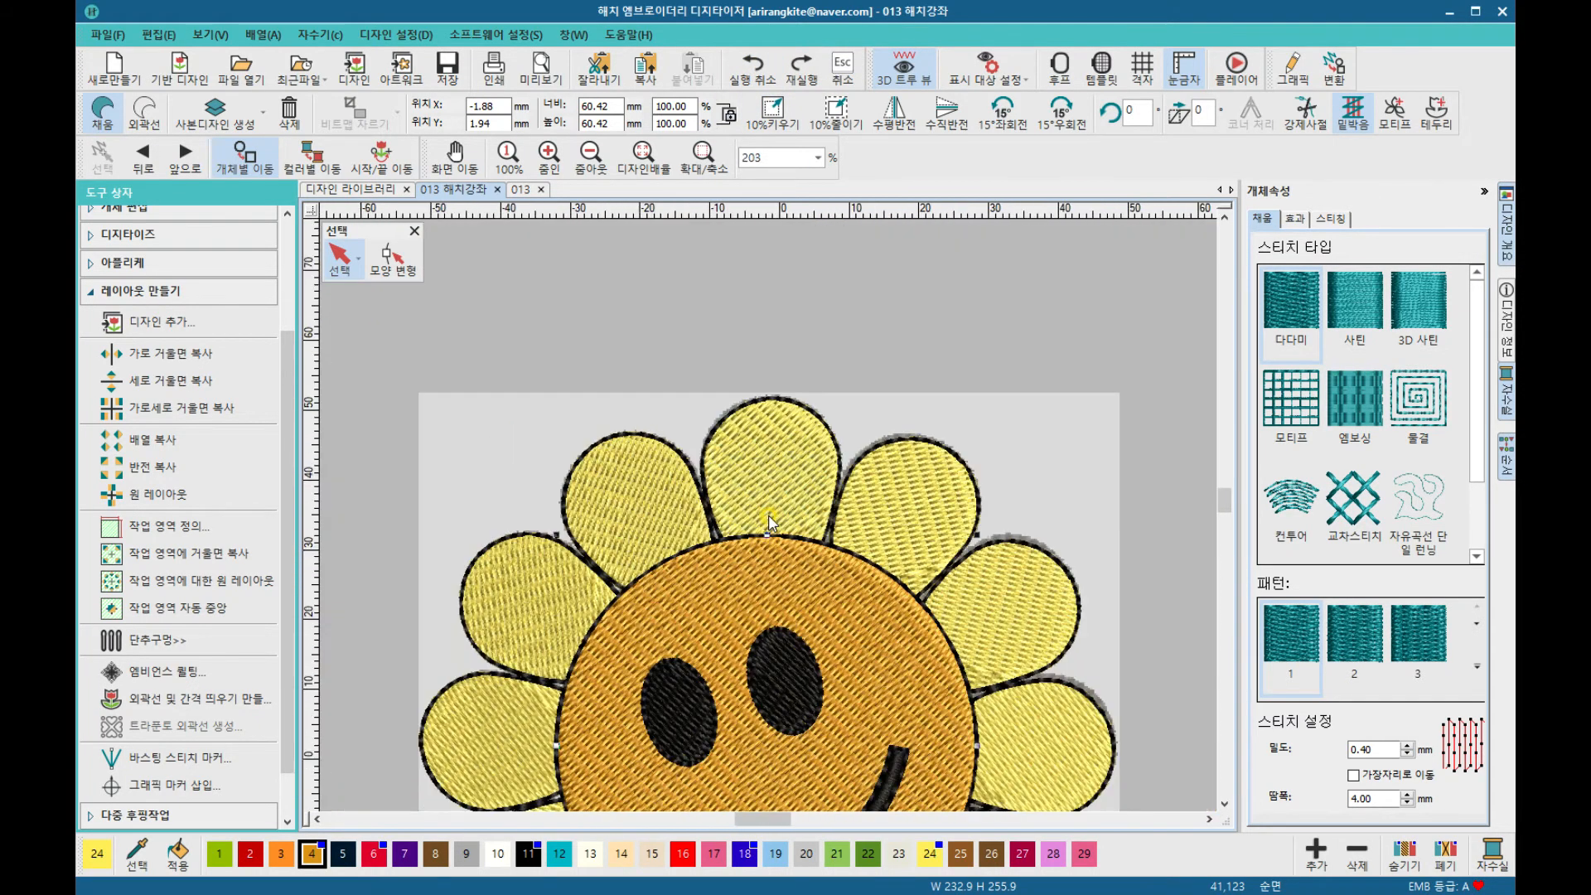
{"action": "scroll", "coordinate": [768, 515], "scroll_direction": "up", "scroll_amount": 3}
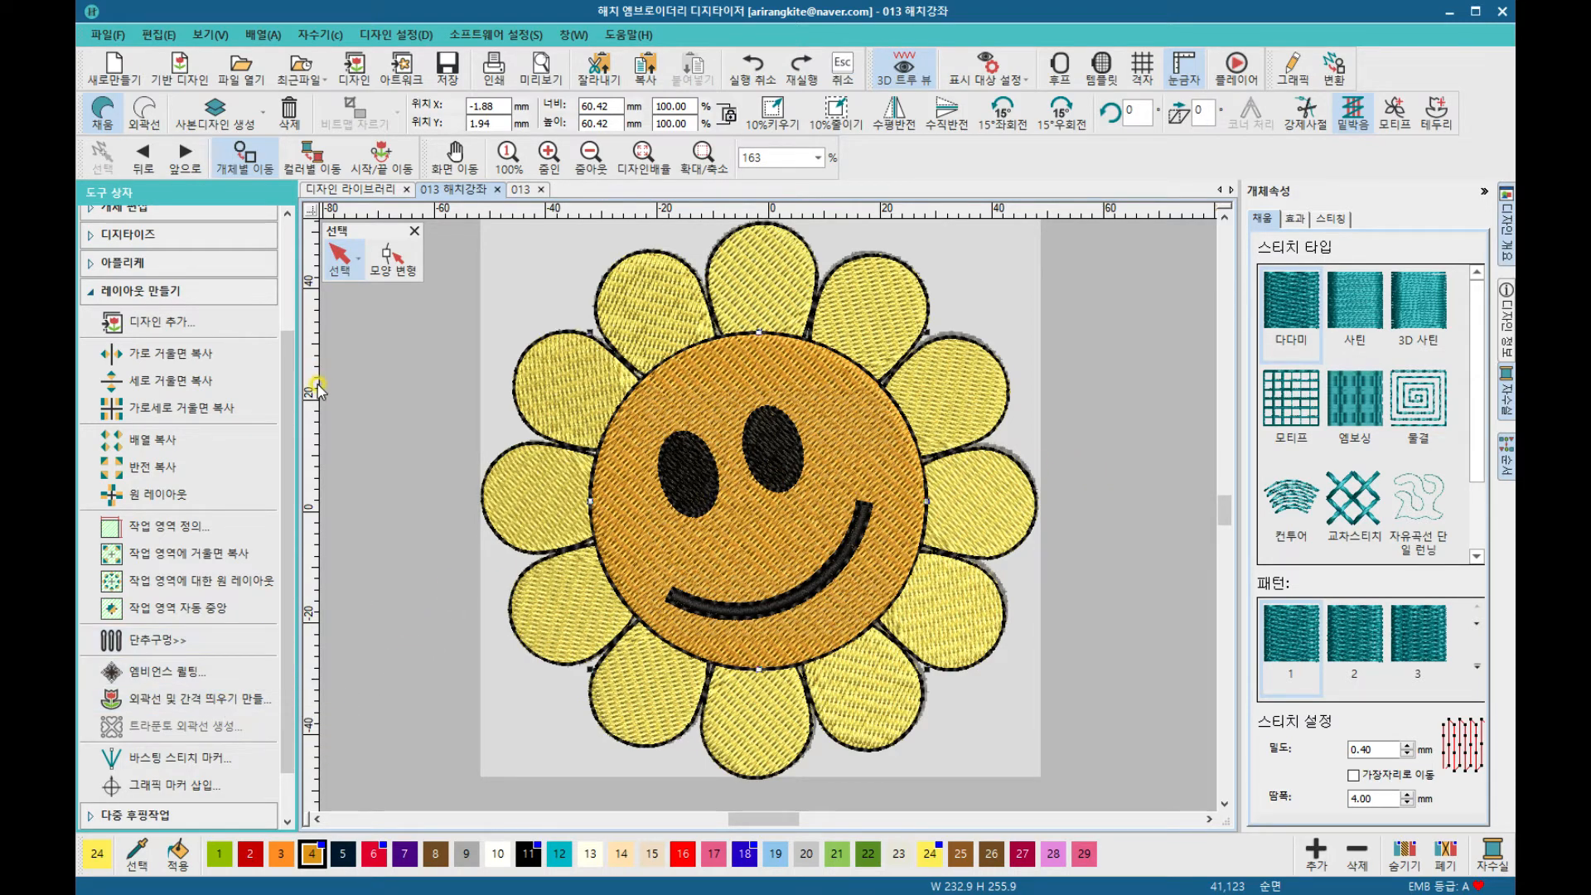
{"action": "scroll", "coordinate": [961, 452], "scroll_direction": "down", "scroll_amount": 3}
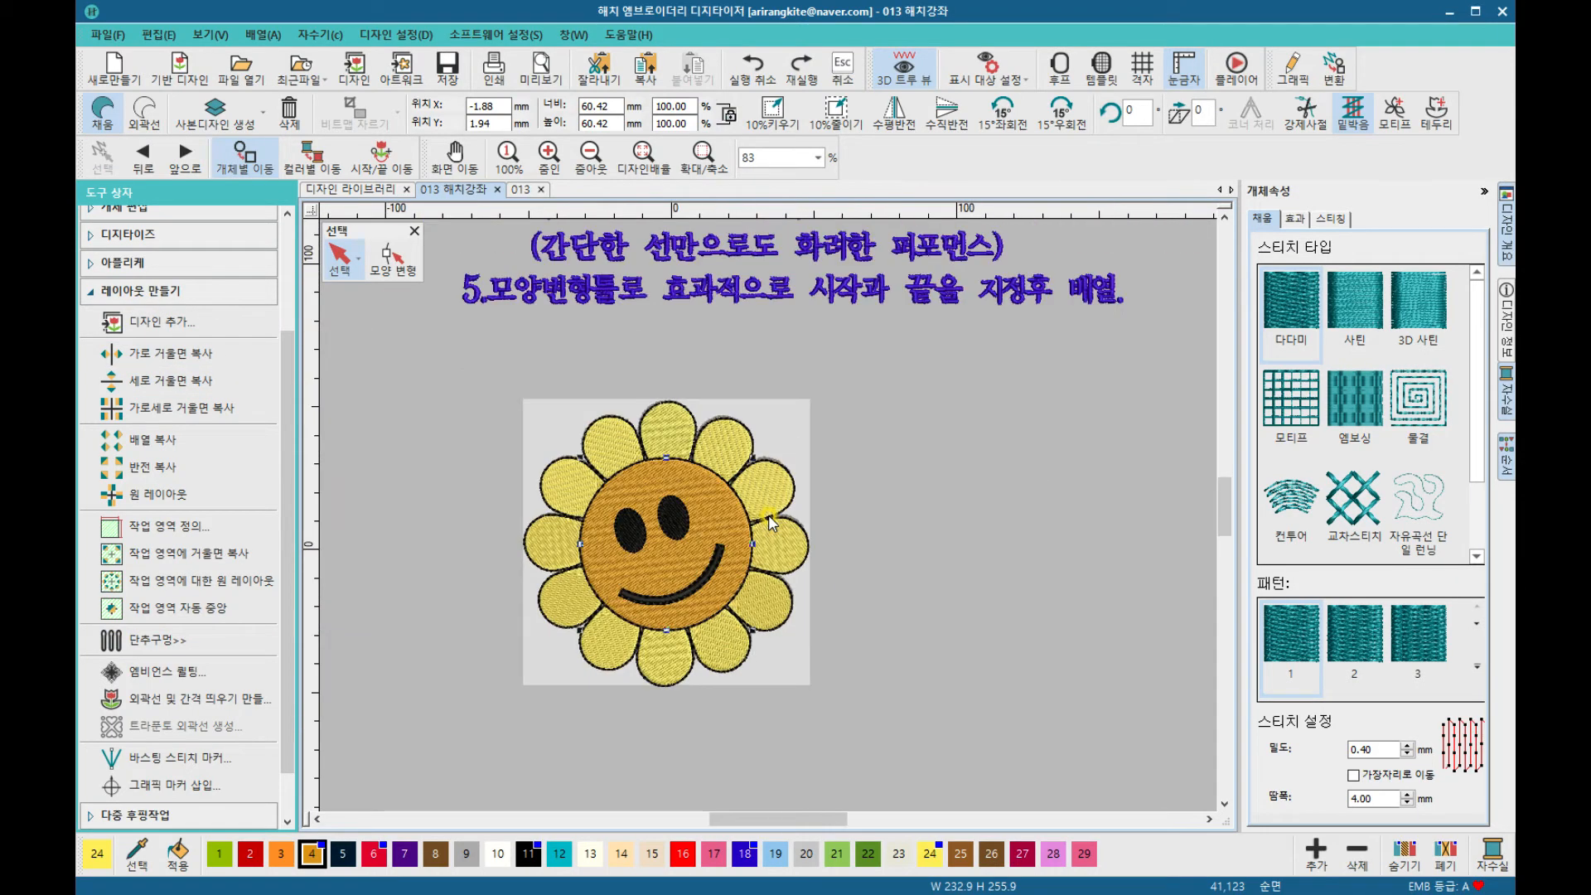
{"action": "scroll", "coordinate": [771, 522], "scroll_direction": "up", "scroll_amount": 3}
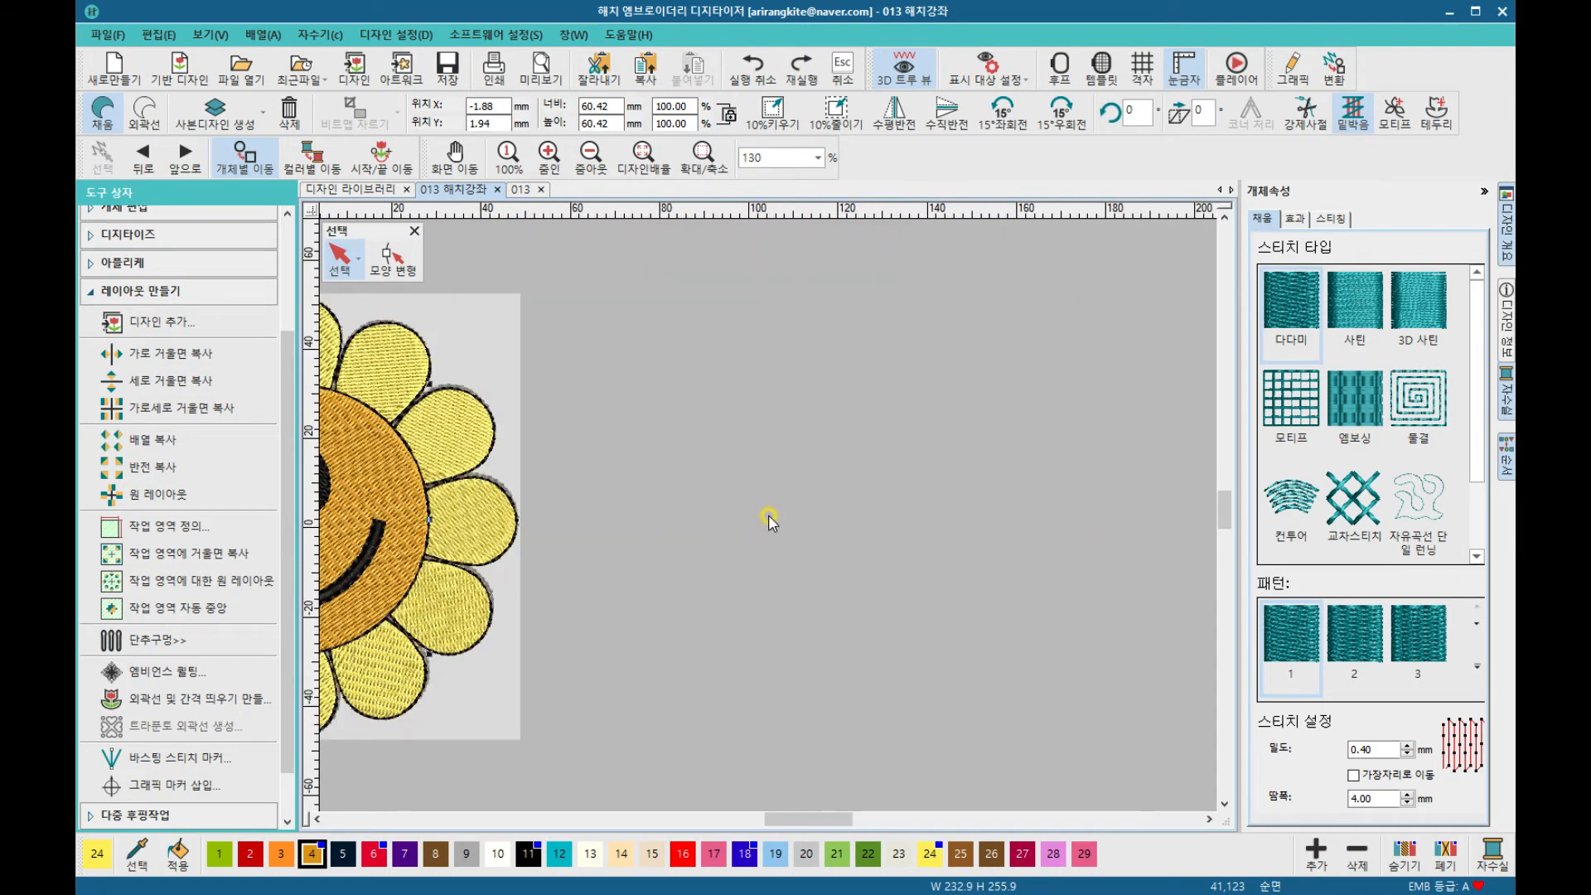
{"action": "left_click", "coordinate": [161, 291]}
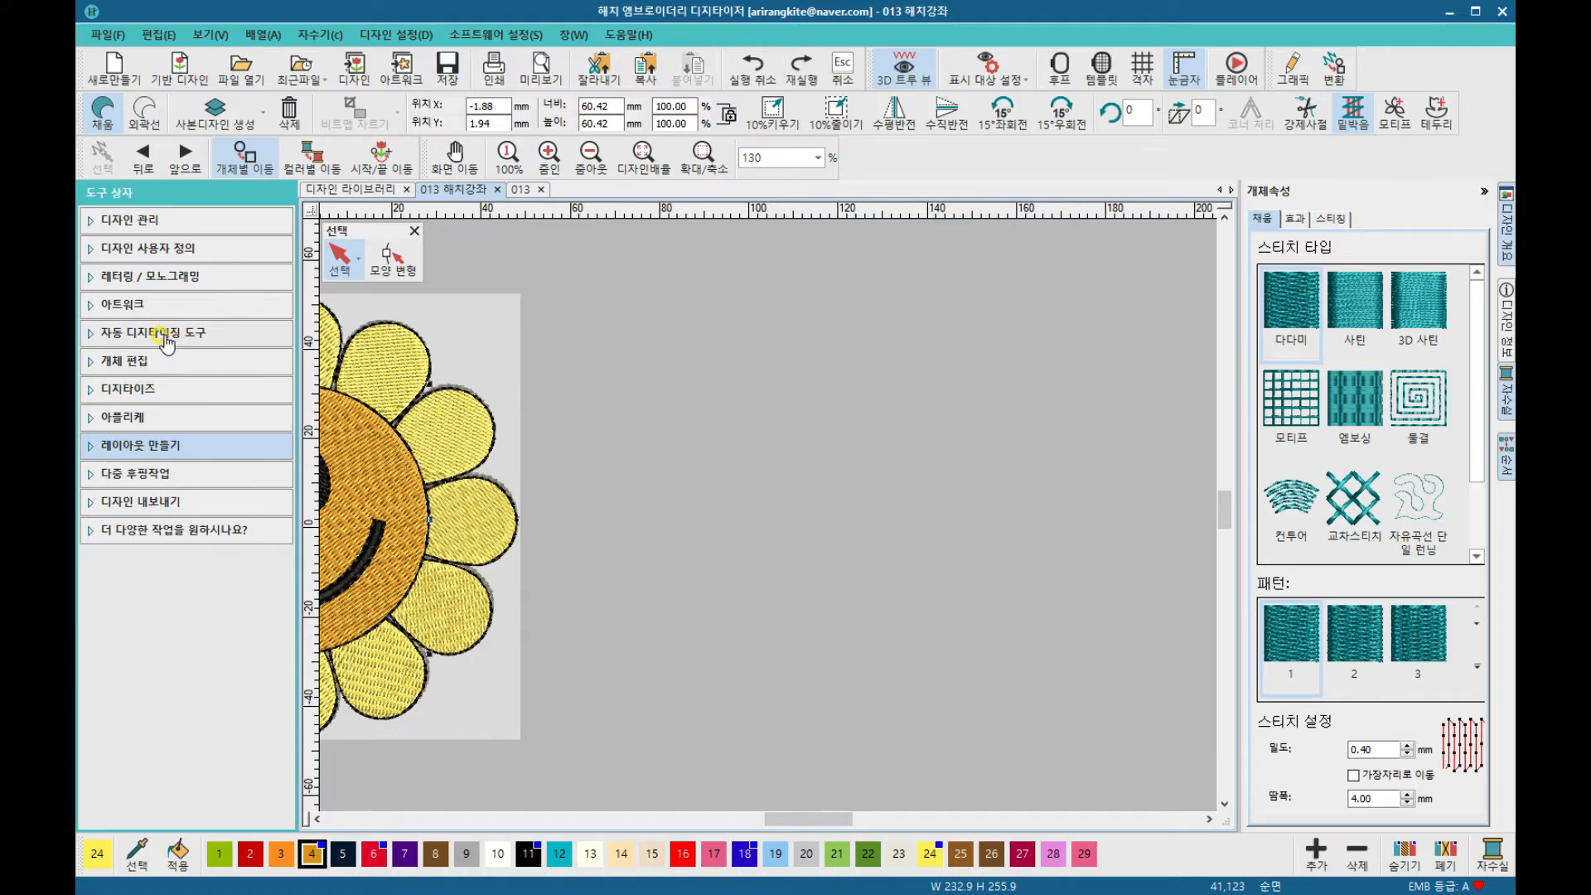
Step: Digitize an open satin line of five crossing points, about 14 × 22 mm, in the empty area beside the sunflower
{"action": "left_click", "coordinate": [158, 388]}
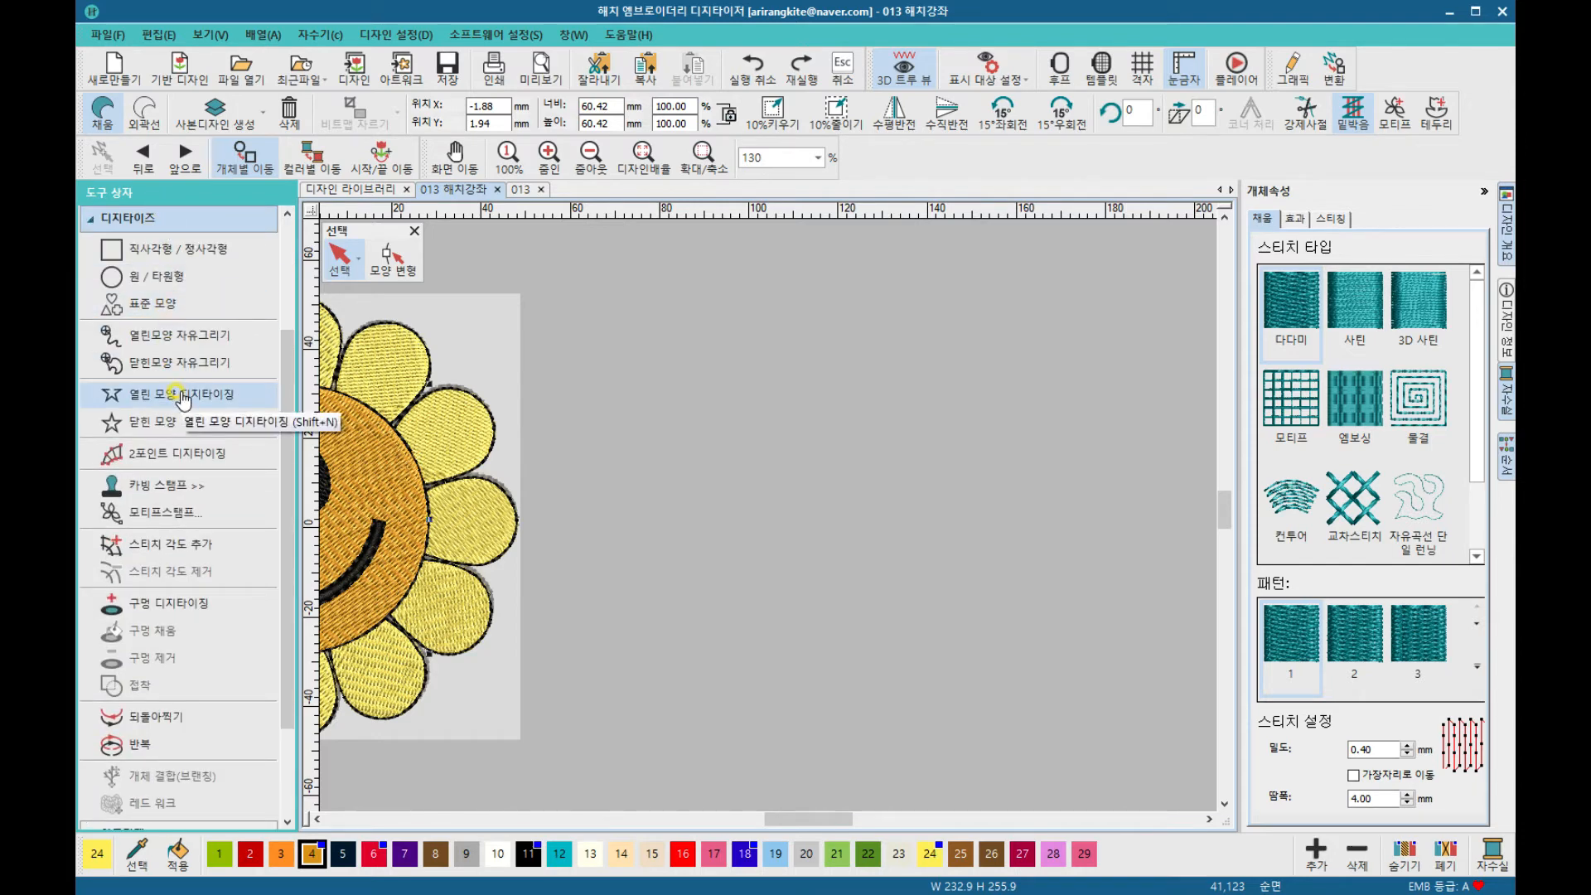
{"action": "left_click", "coordinate": [208, 393]}
{"action": "left_click", "coordinate": [838, 291]}
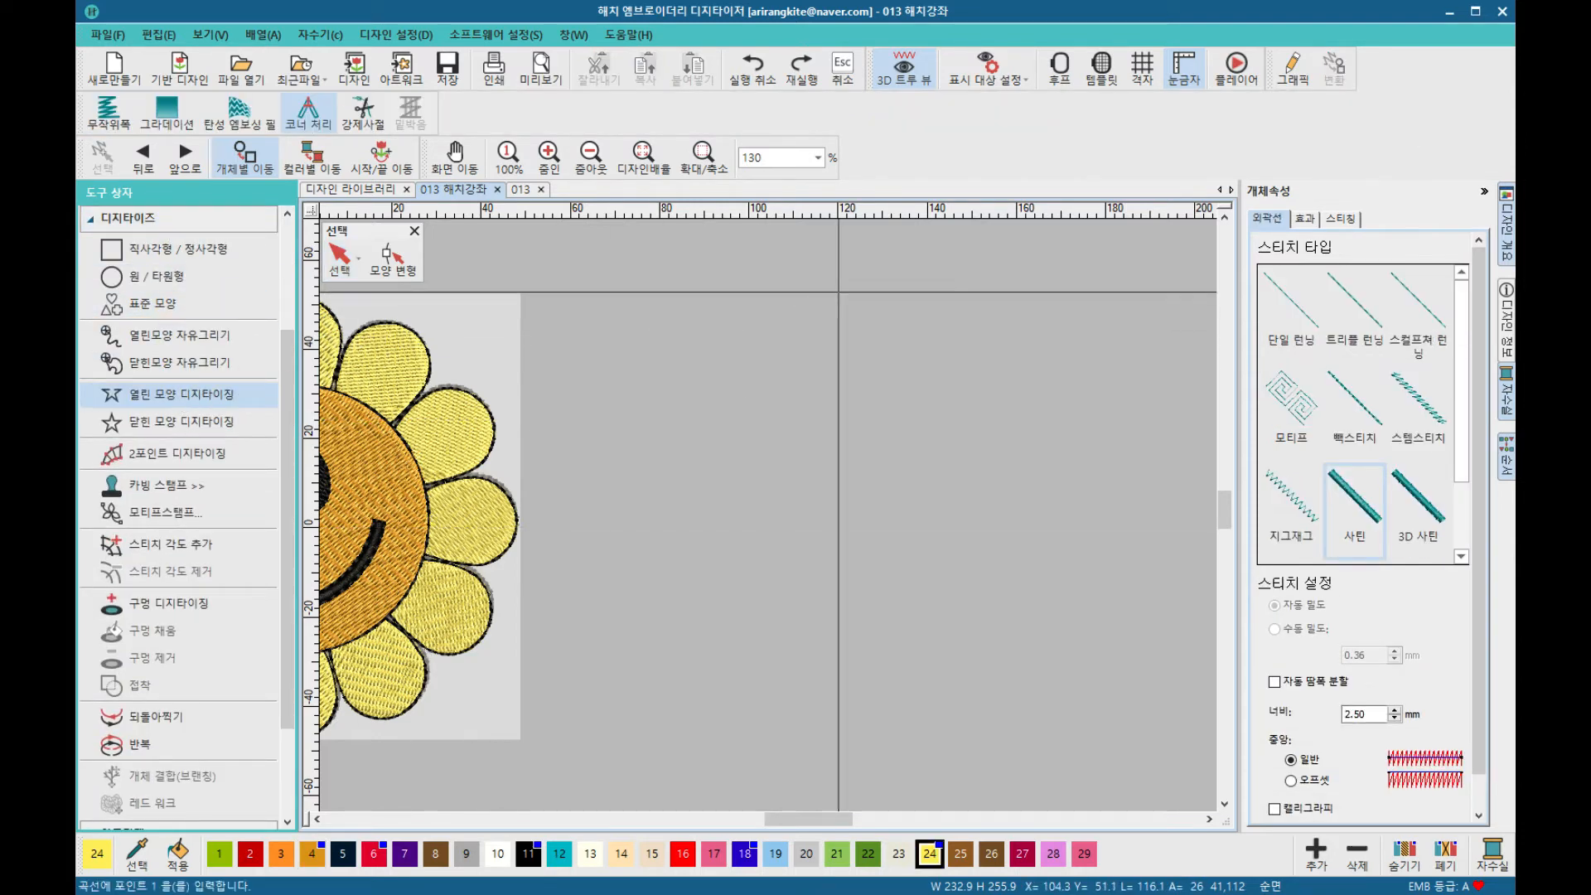
{"action": "left_click", "coordinate": [797, 343]}
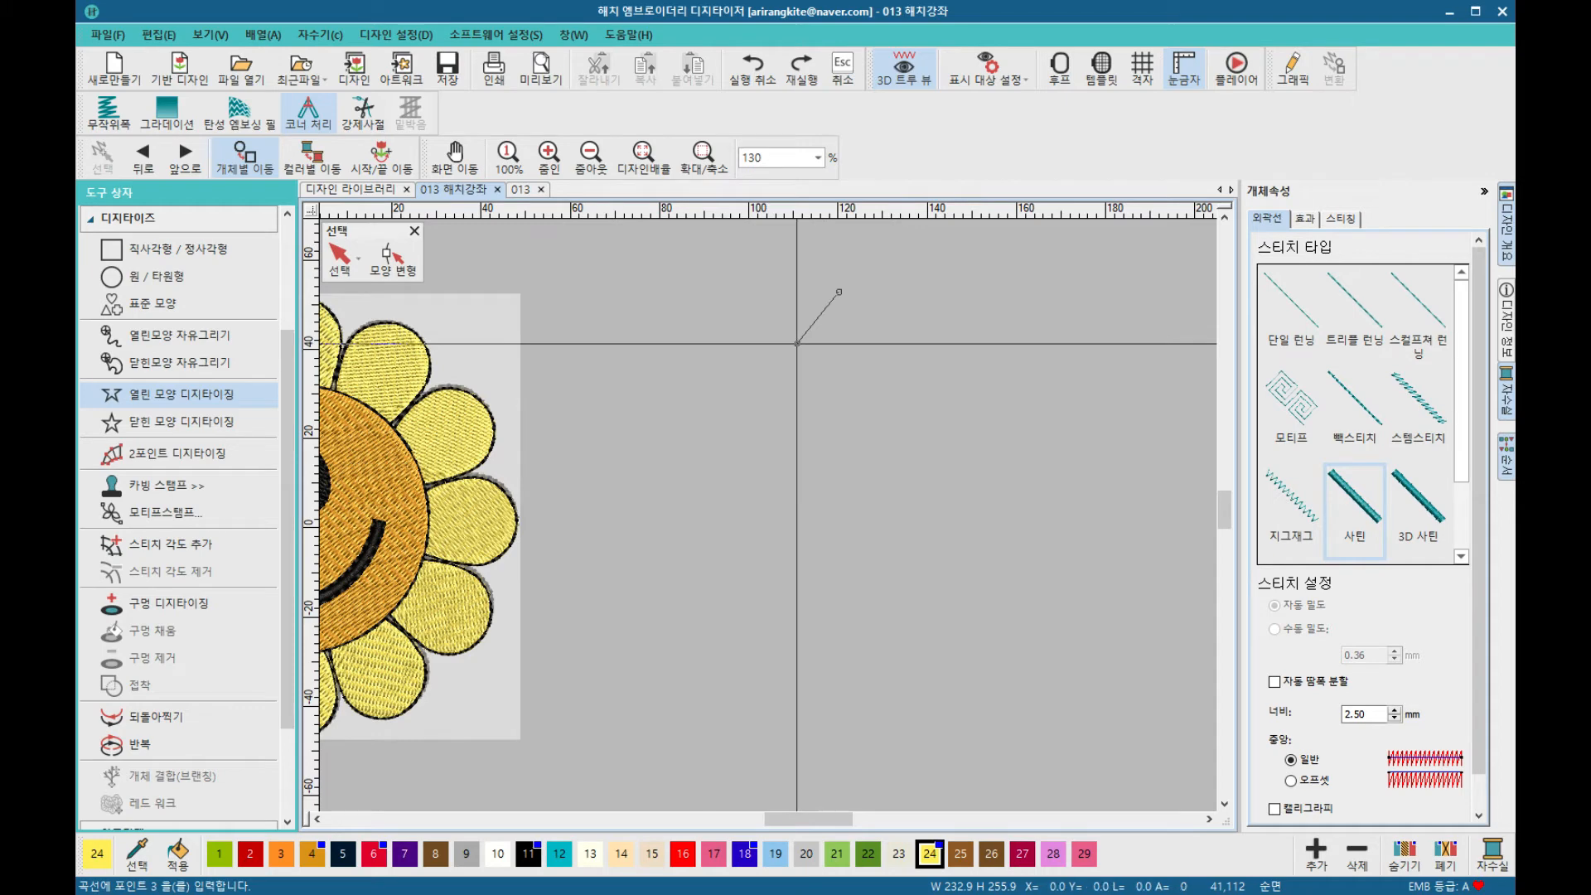
{"action": "left_click", "coordinate": [842, 345]}
{"action": "left_click", "coordinate": [817, 286]}
{"action": "left_click", "coordinate": [825, 370]}
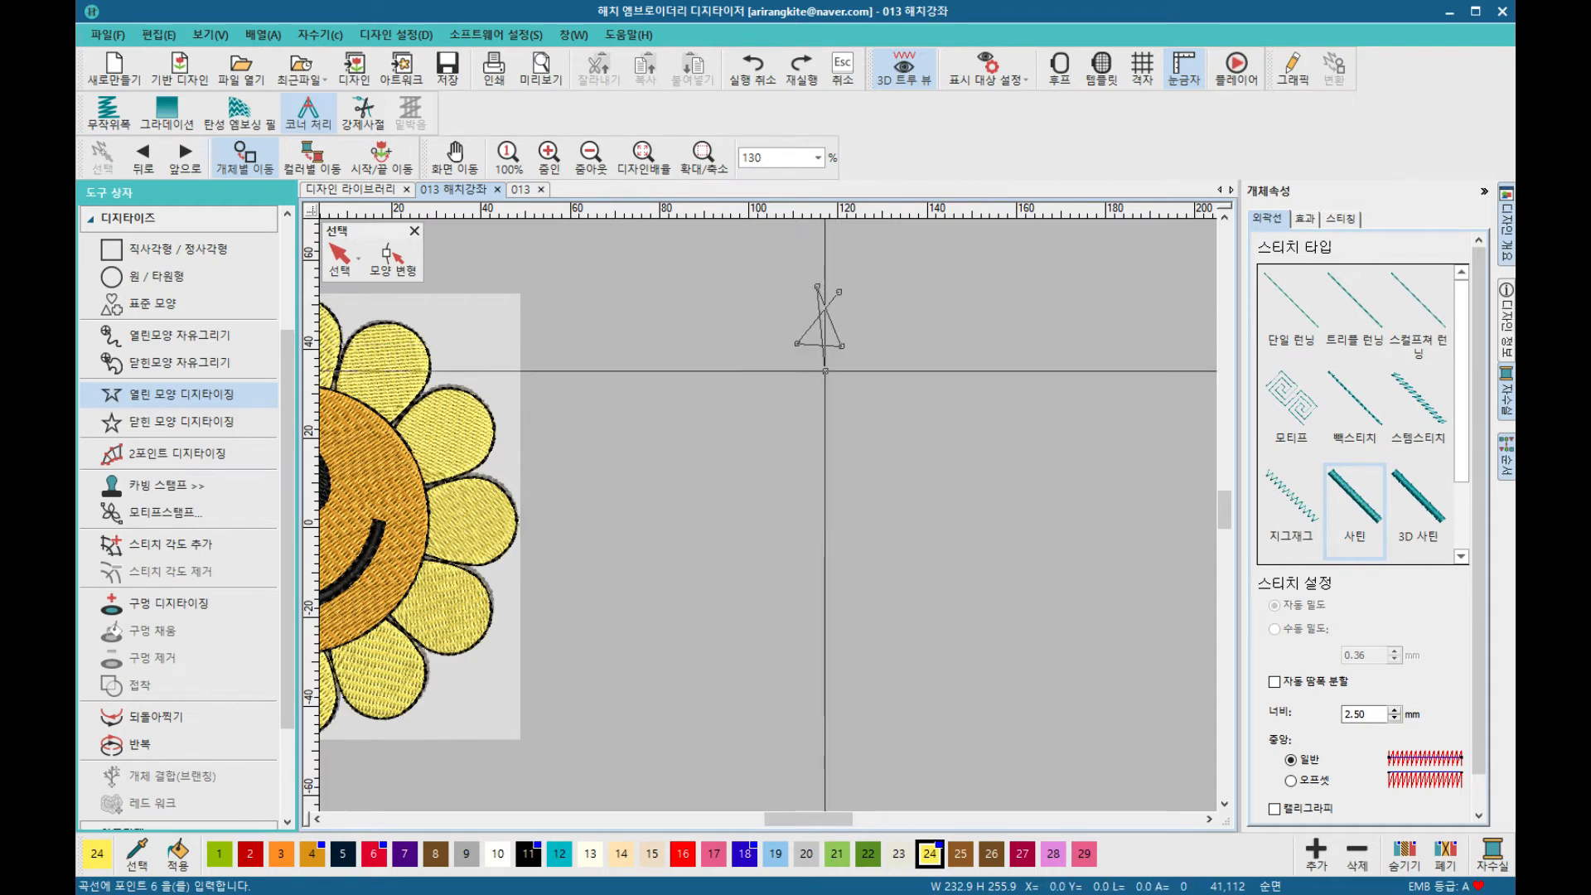
{"action": "key", "text": "Return"}
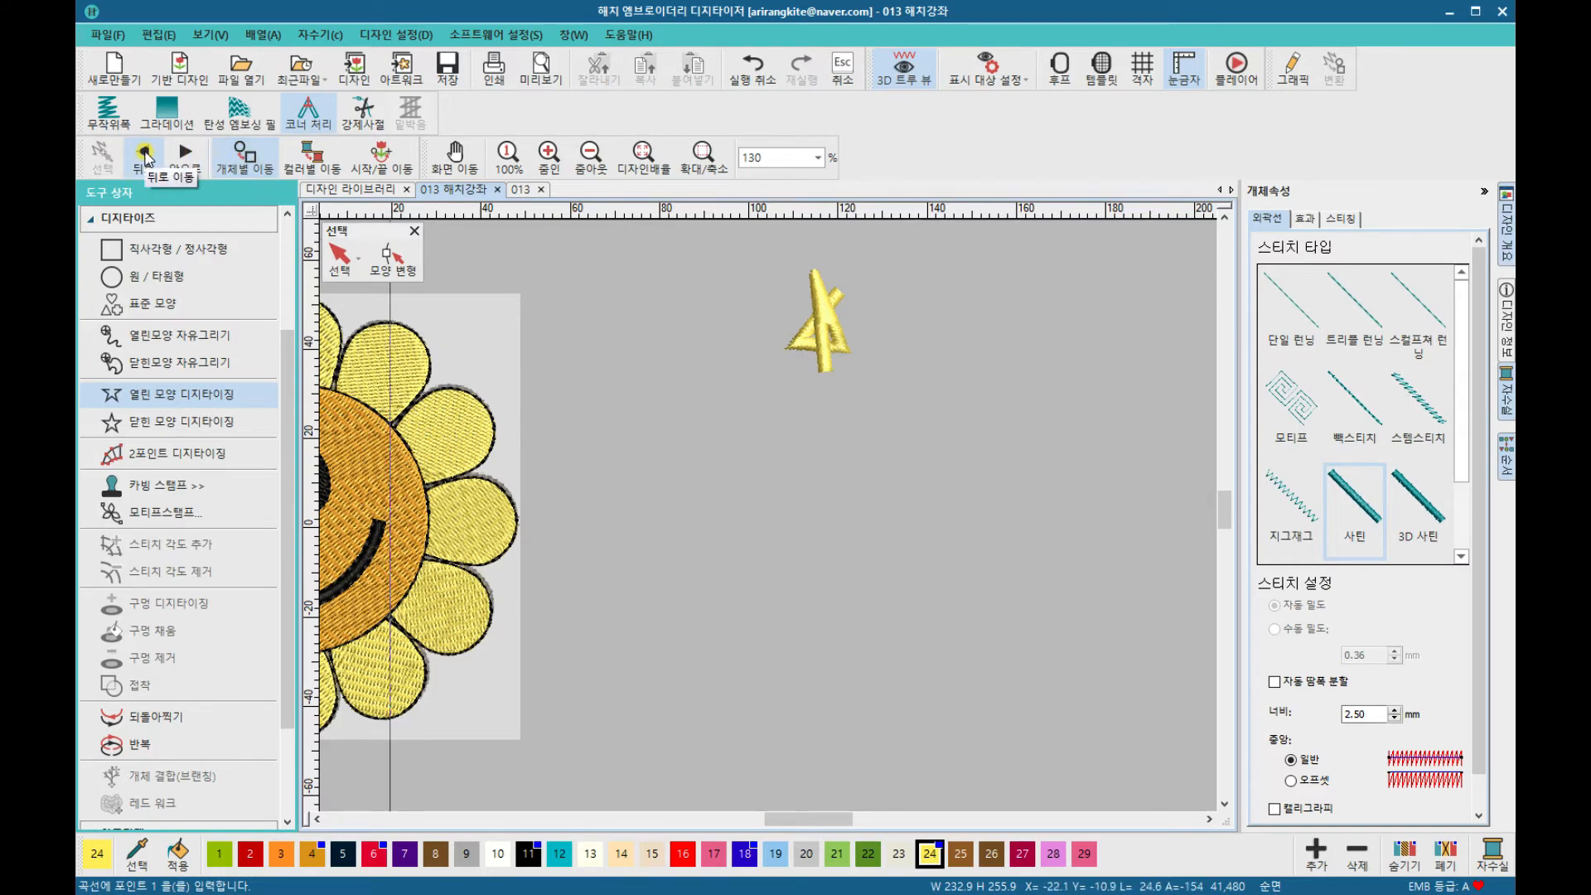
Step: Change the crossing line's stitch type to single run (단일 런닝) and recolour it black, colour 11
{"action": "left_click", "coordinate": [347, 255]}
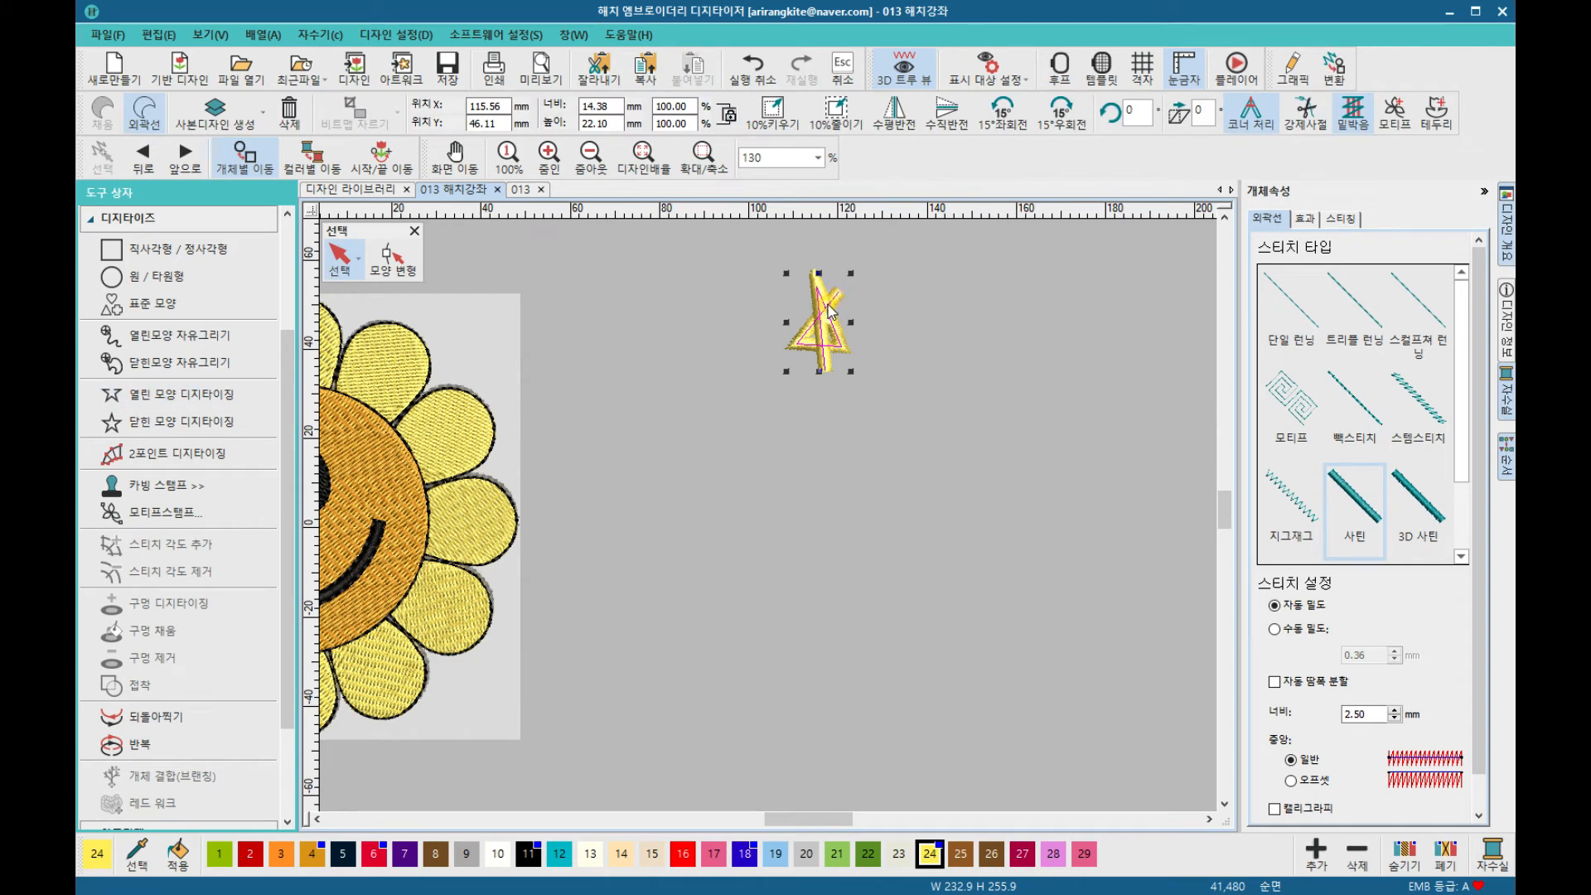
{"action": "left_click", "coordinate": [1290, 294]}
{"action": "left_click", "coordinate": [1072, 354]}
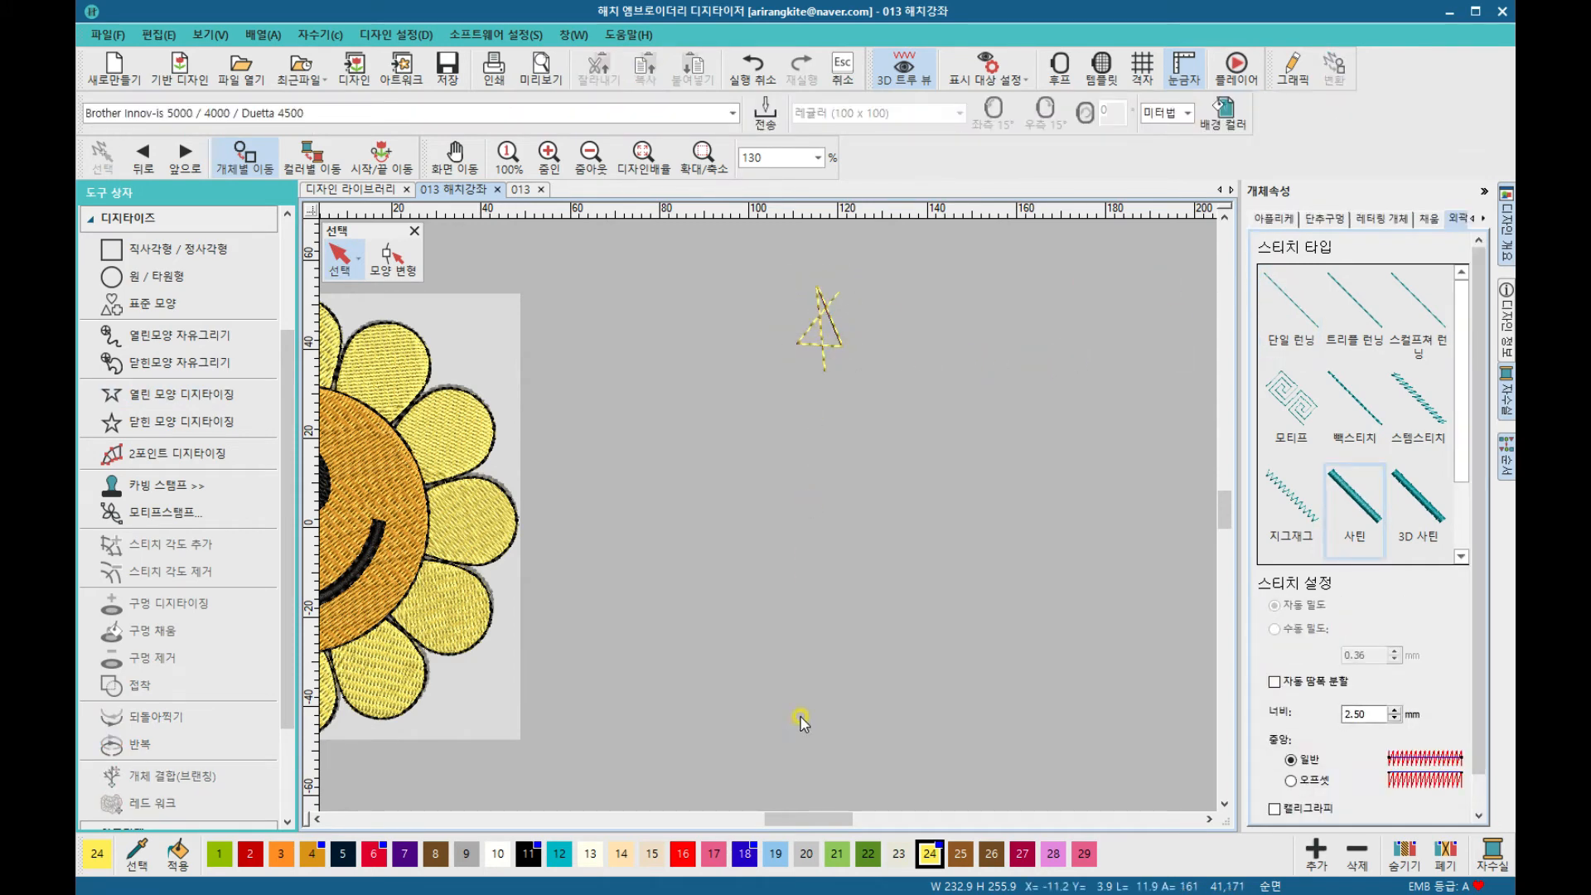
{"action": "left_click", "coordinate": [812, 335]}
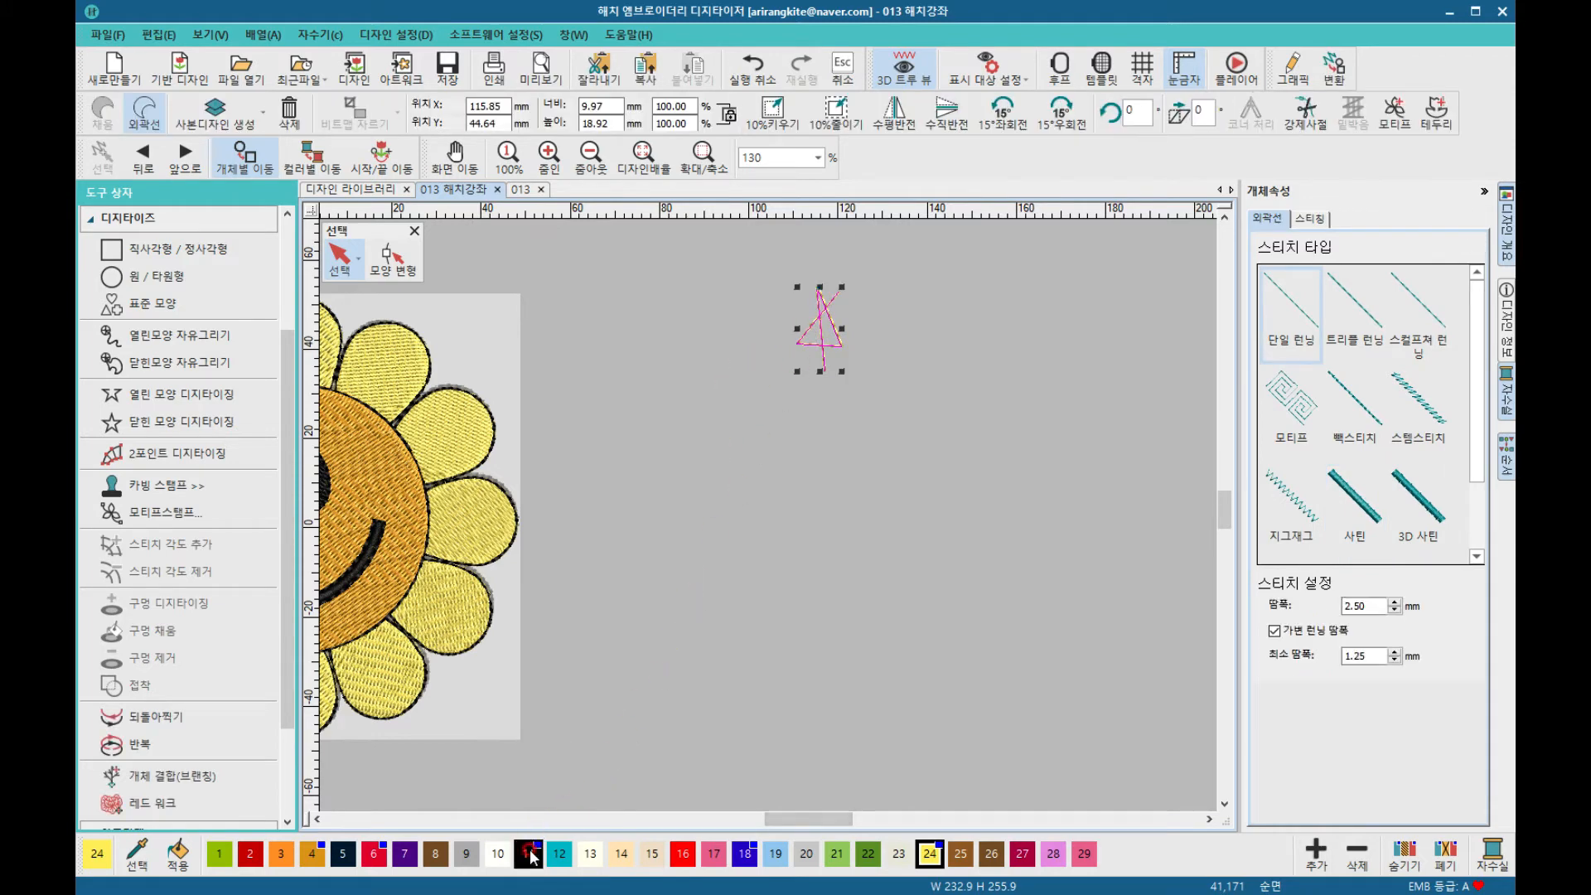
{"action": "left_click", "coordinate": [809, 468]}
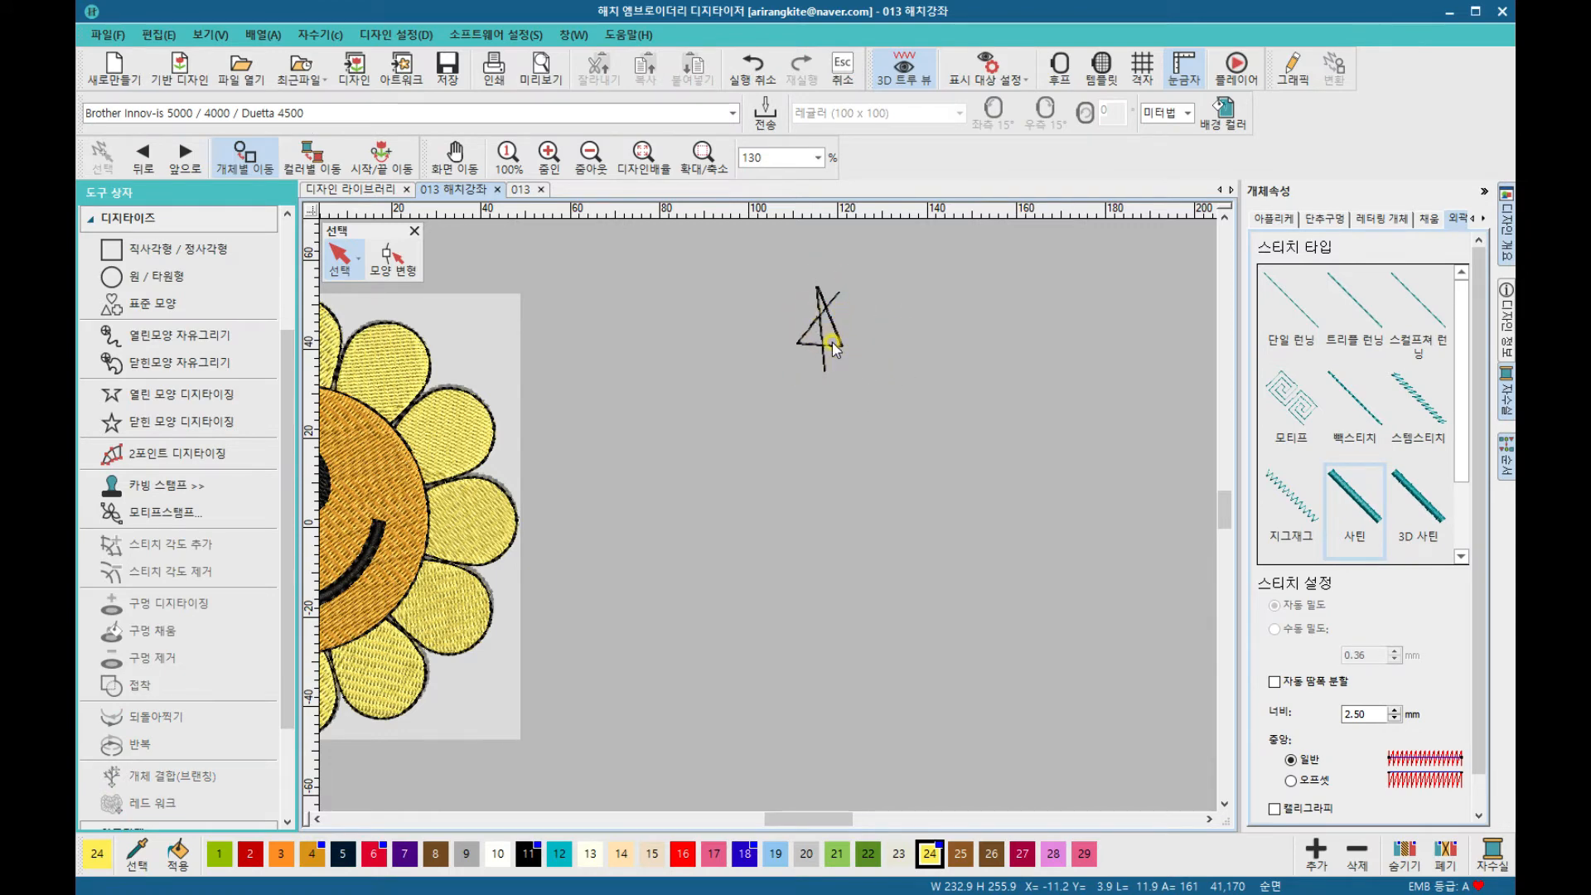
Step: Repeat the black line in a 12-copy circle layout (원 레이아웃) centred near its lower end, merging the overlapping objects
{"action": "left_click", "coordinate": [800, 336]}
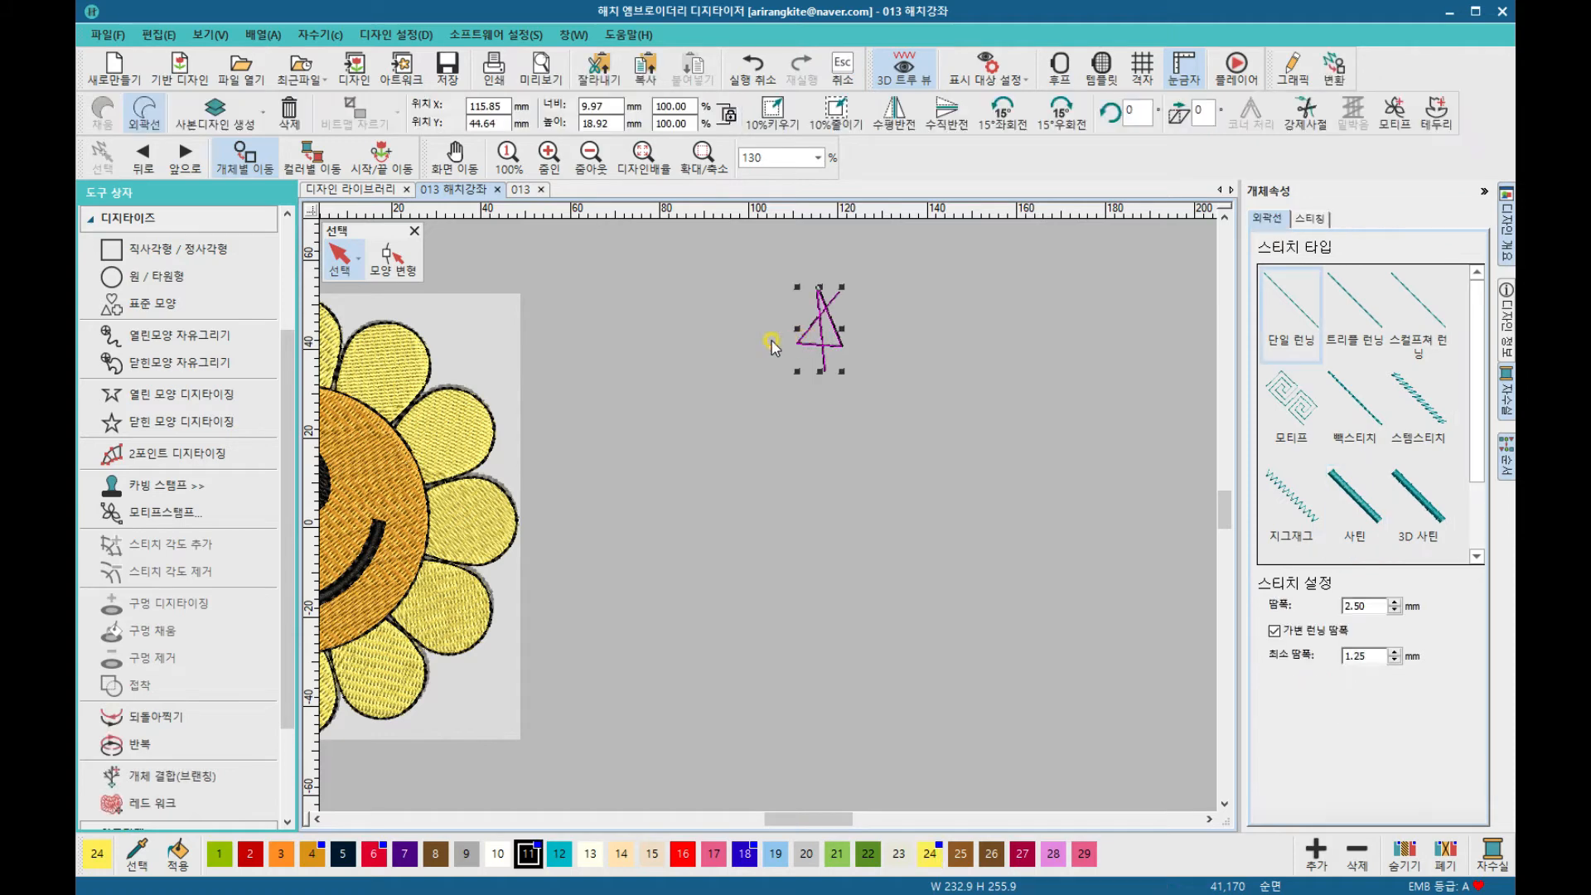
{"action": "left_click", "coordinate": [168, 222]}
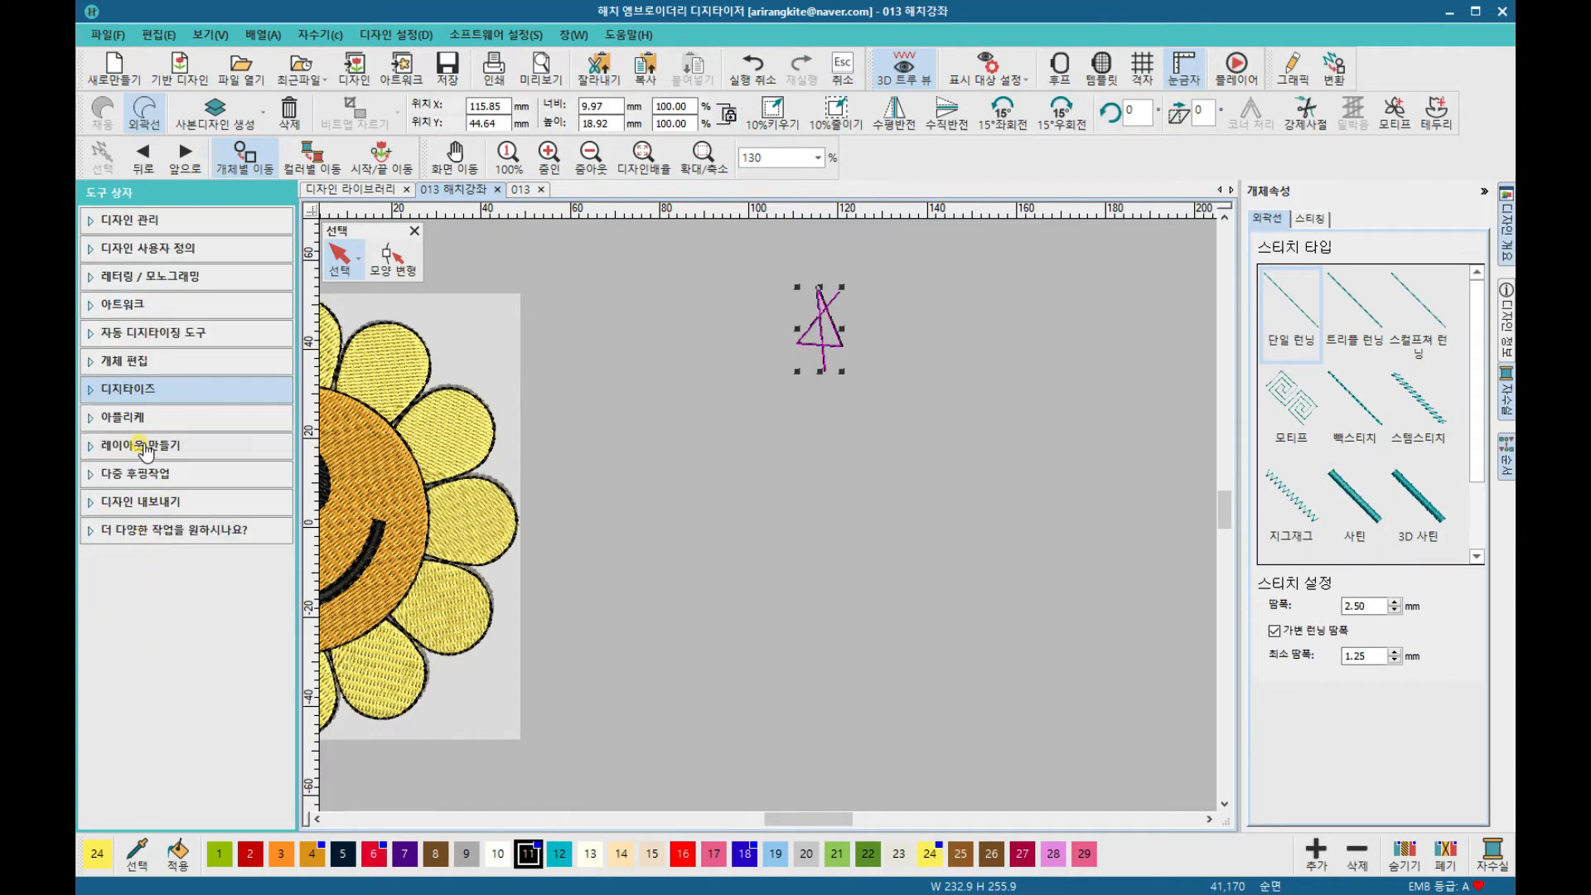
{"action": "left_click", "coordinate": [145, 449]}
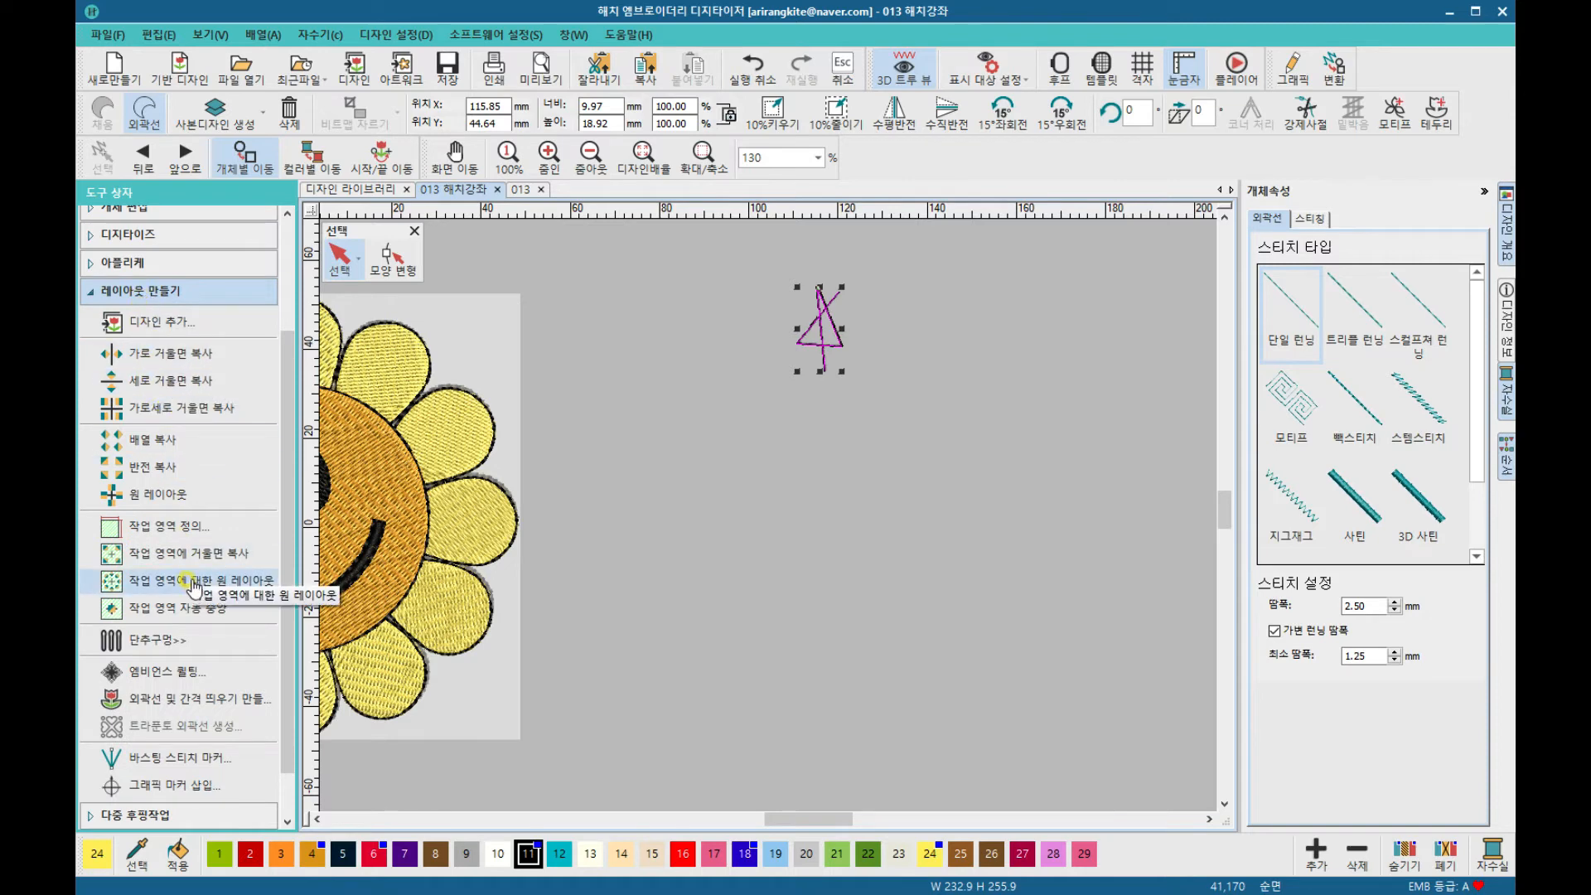
{"action": "left_click", "coordinate": [170, 496]}
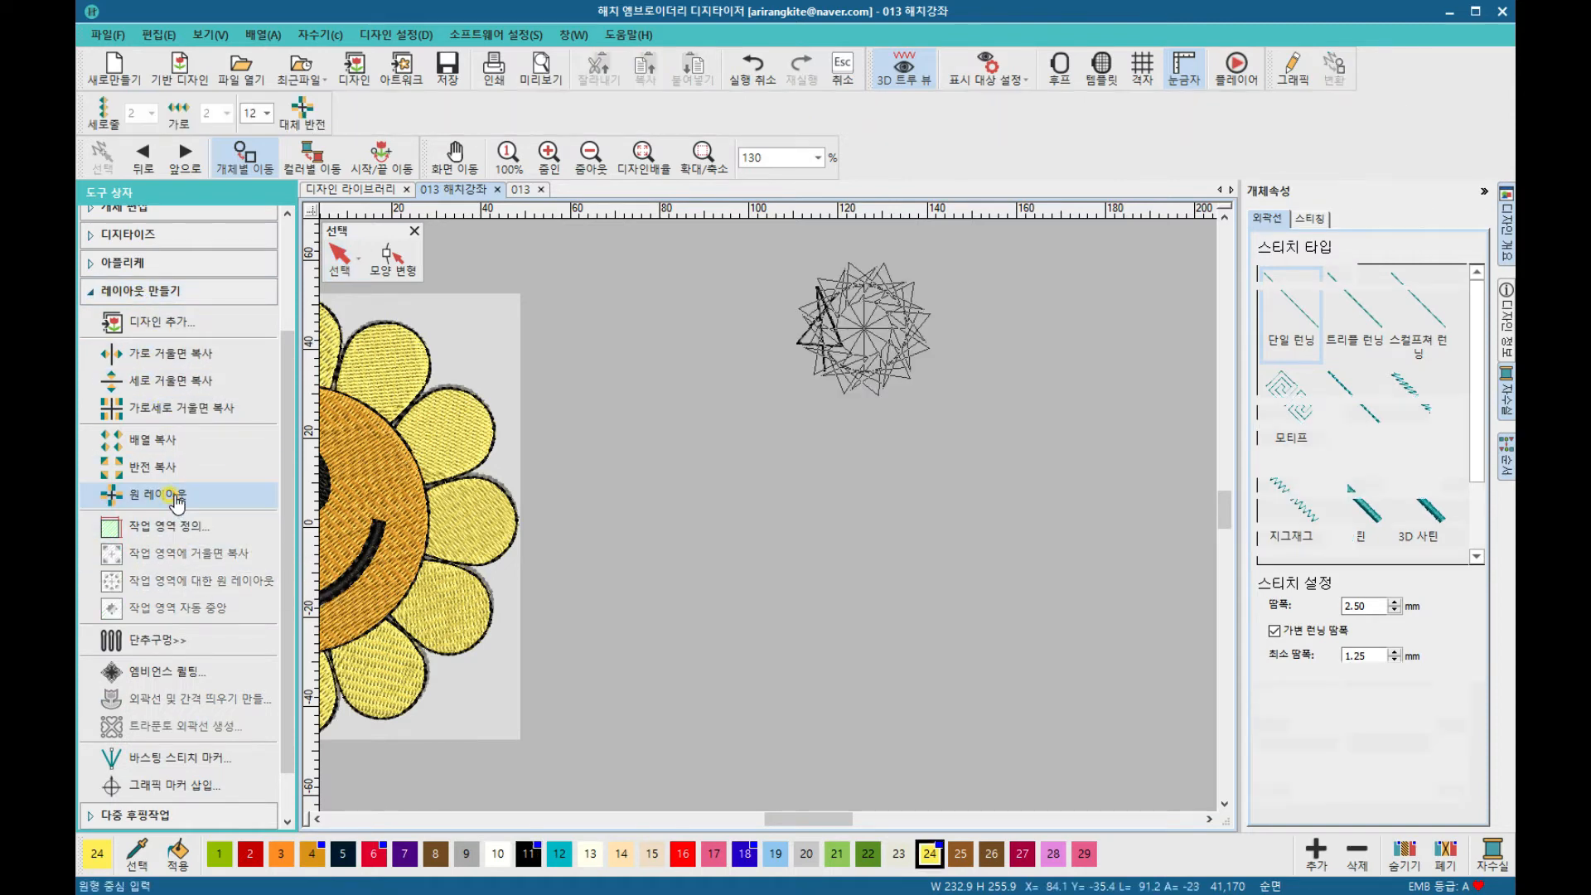
{"action": "left_click", "coordinate": [671, 285]}
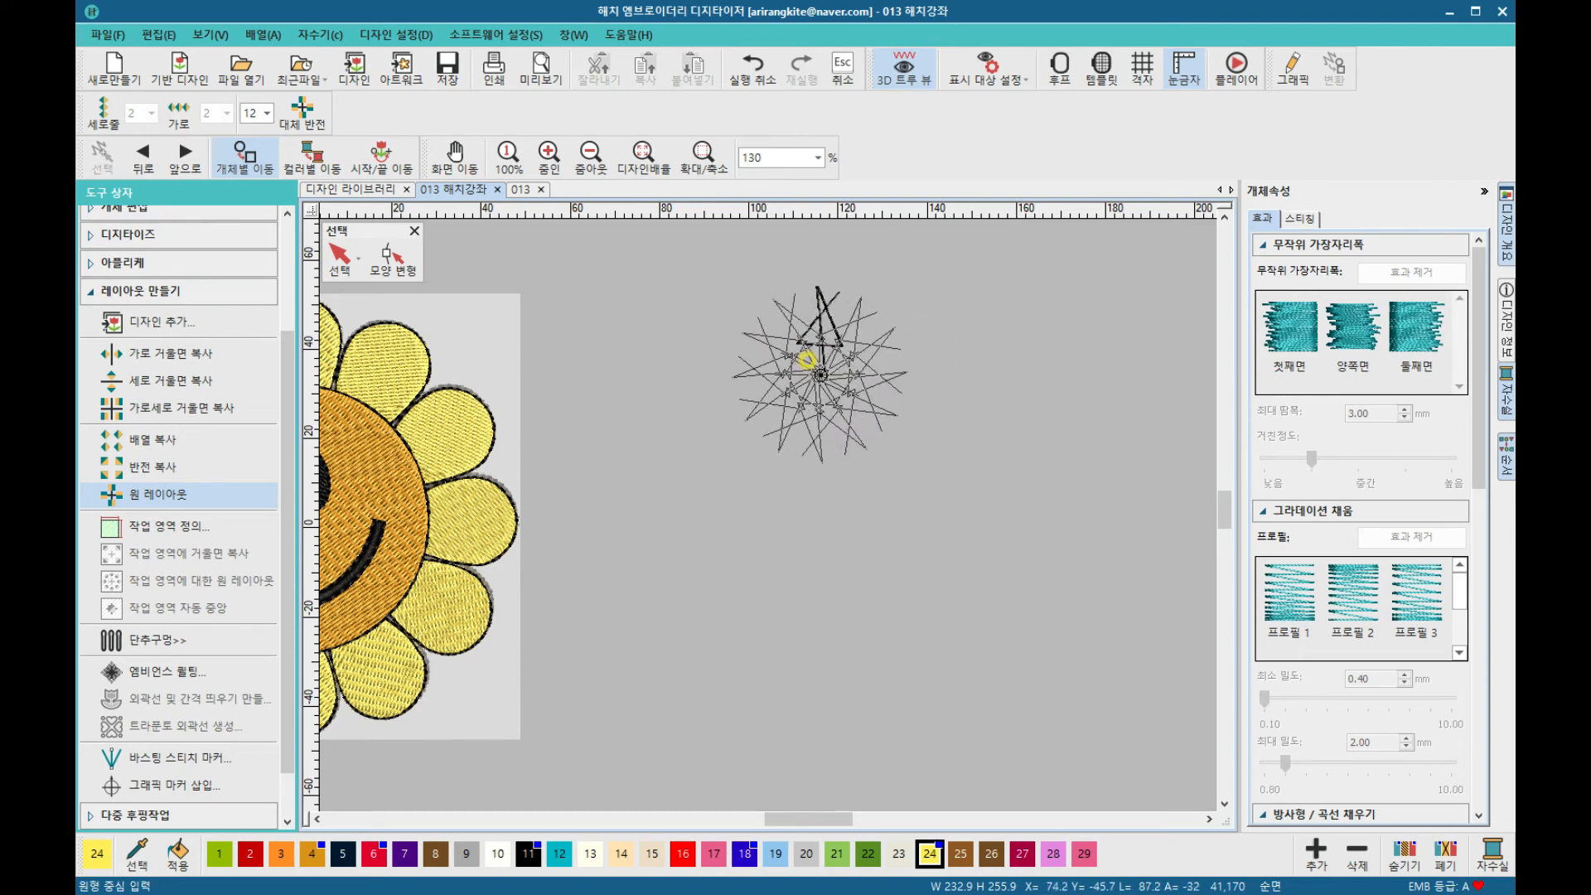
{"action": "left_click", "coordinate": [806, 360]}
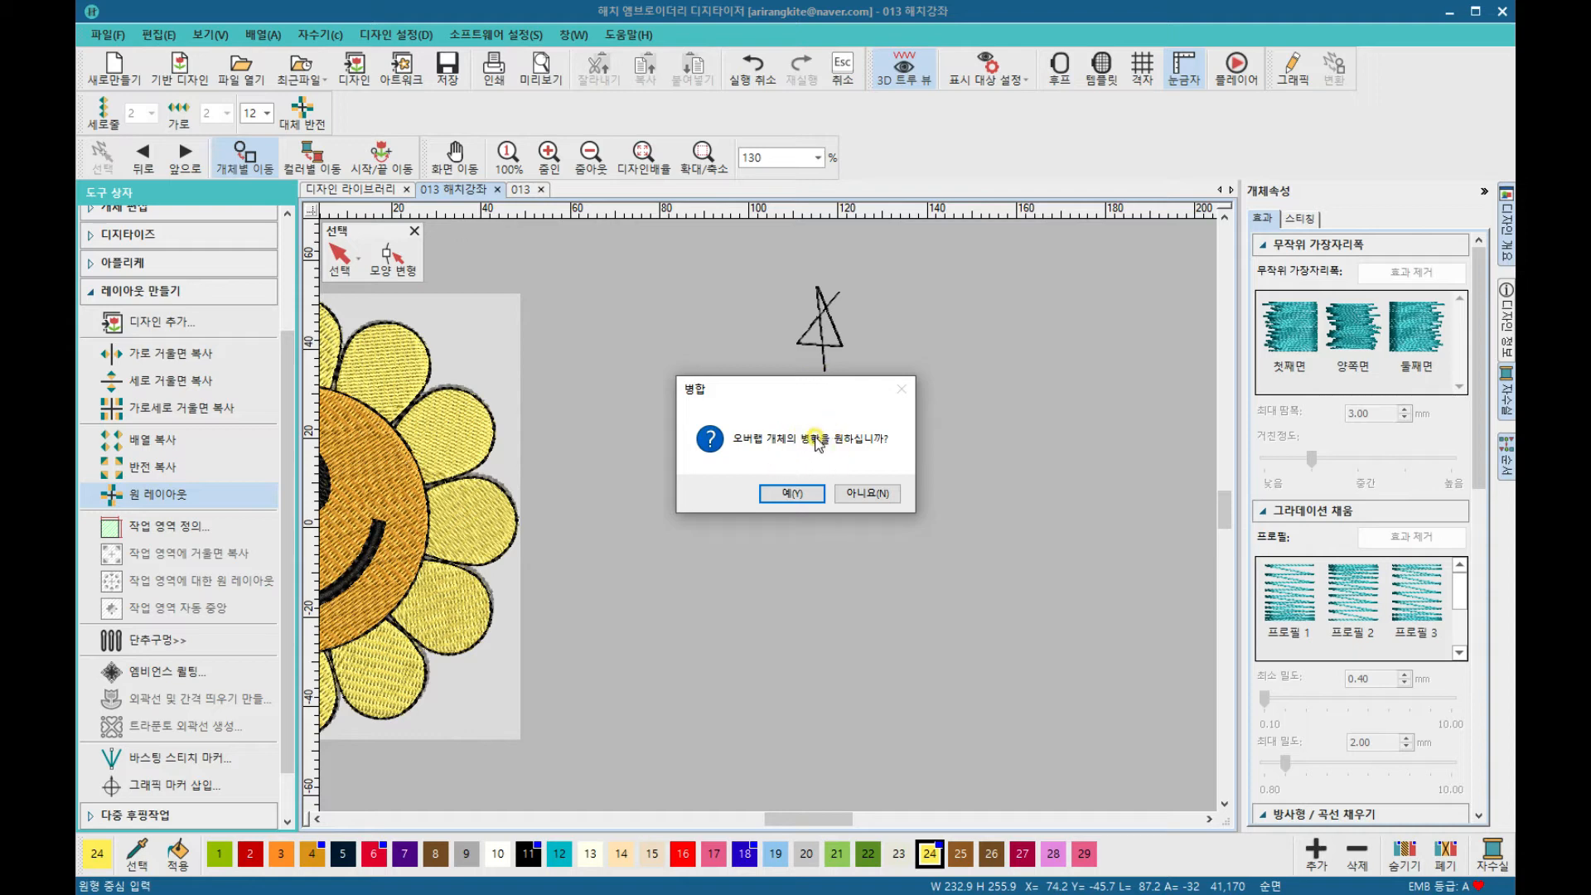
{"action": "left_click", "coordinate": [791, 494]}
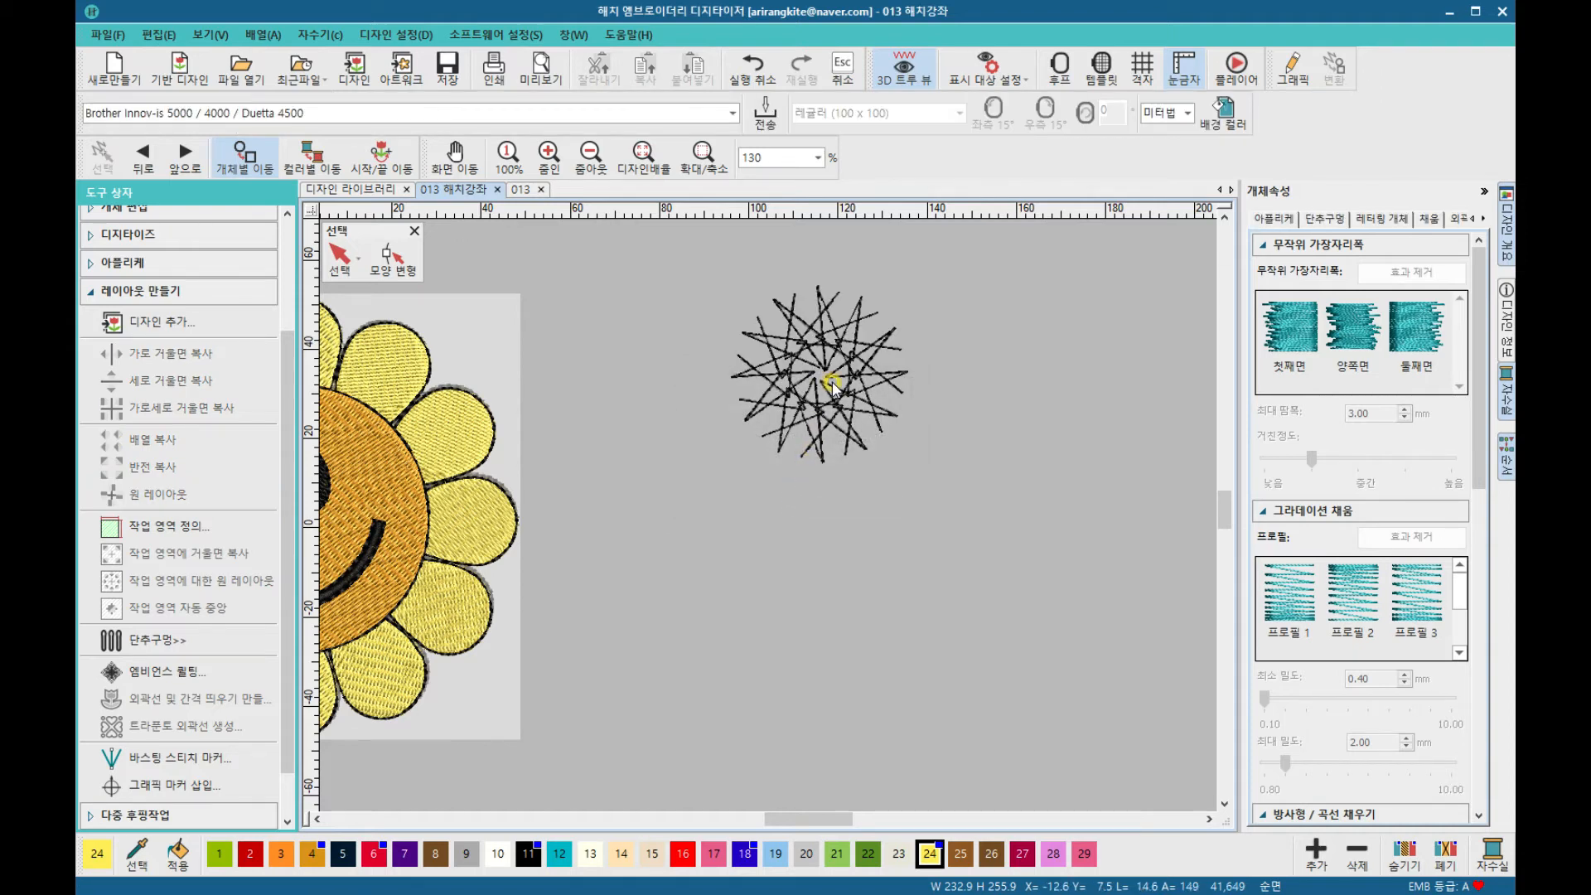
{"action": "key", "text": "0"}
{"action": "scroll", "coordinate": [769, 518], "scroll_direction": "up", "scroll_amount": 1}
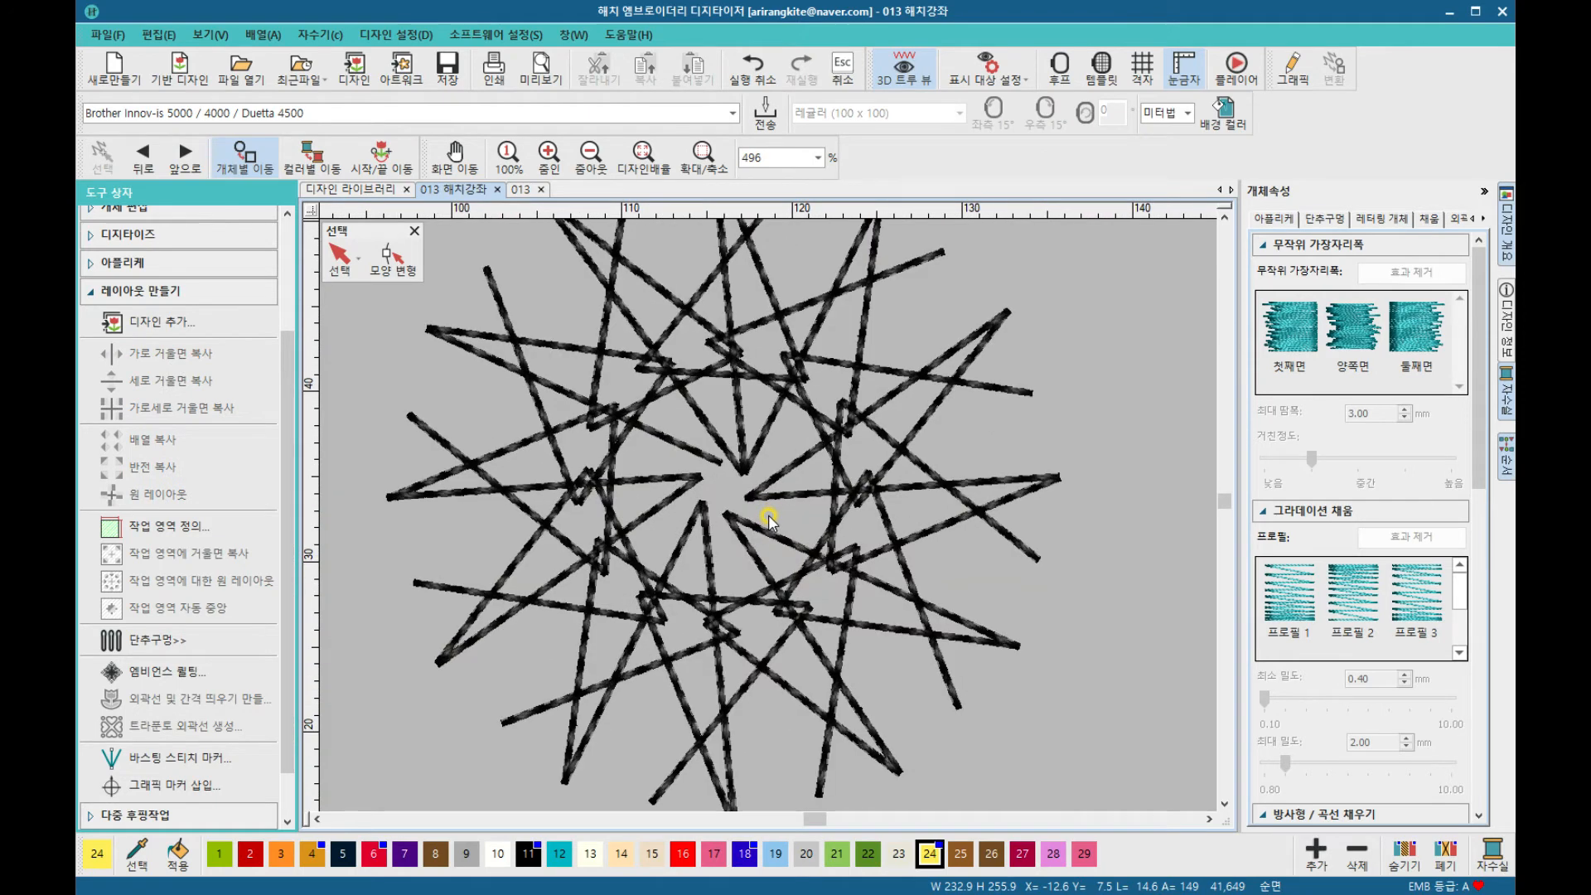
{"action": "scroll", "coordinate": [769, 518], "scroll_direction": "down", "scroll_amount": 2}
{"action": "scroll", "coordinate": [769, 518], "scroll_direction": "down", "scroll_amount": 2}
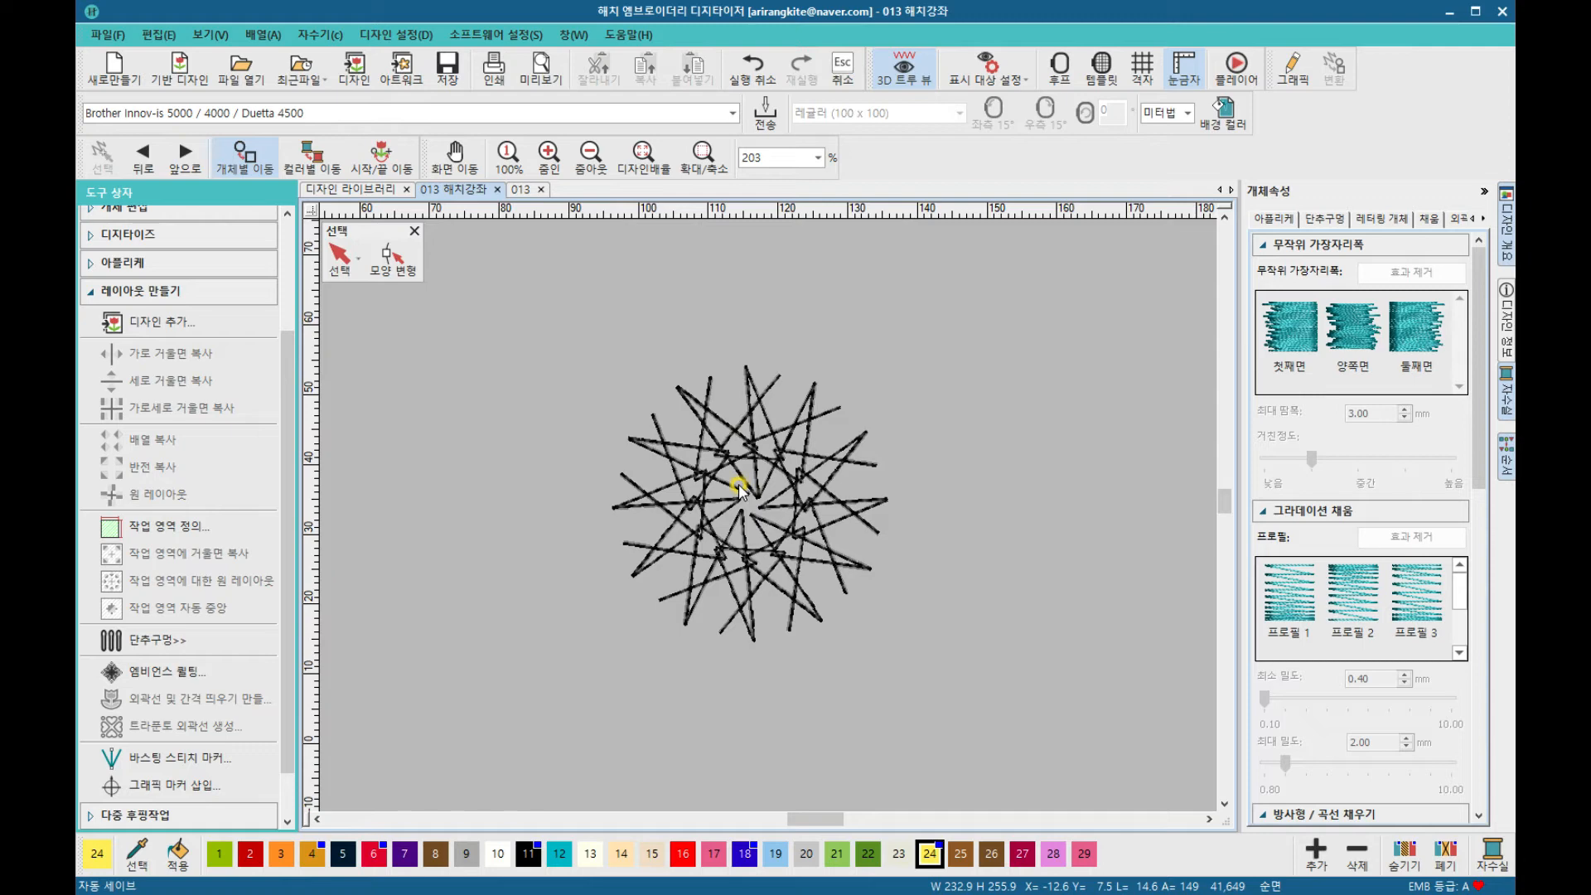
Step: Digitize a closed, curved leaf shape about 13 × 32 mm in the empty area beyond the black star pattern
{"action": "left_click", "coordinate": [187, 236]}
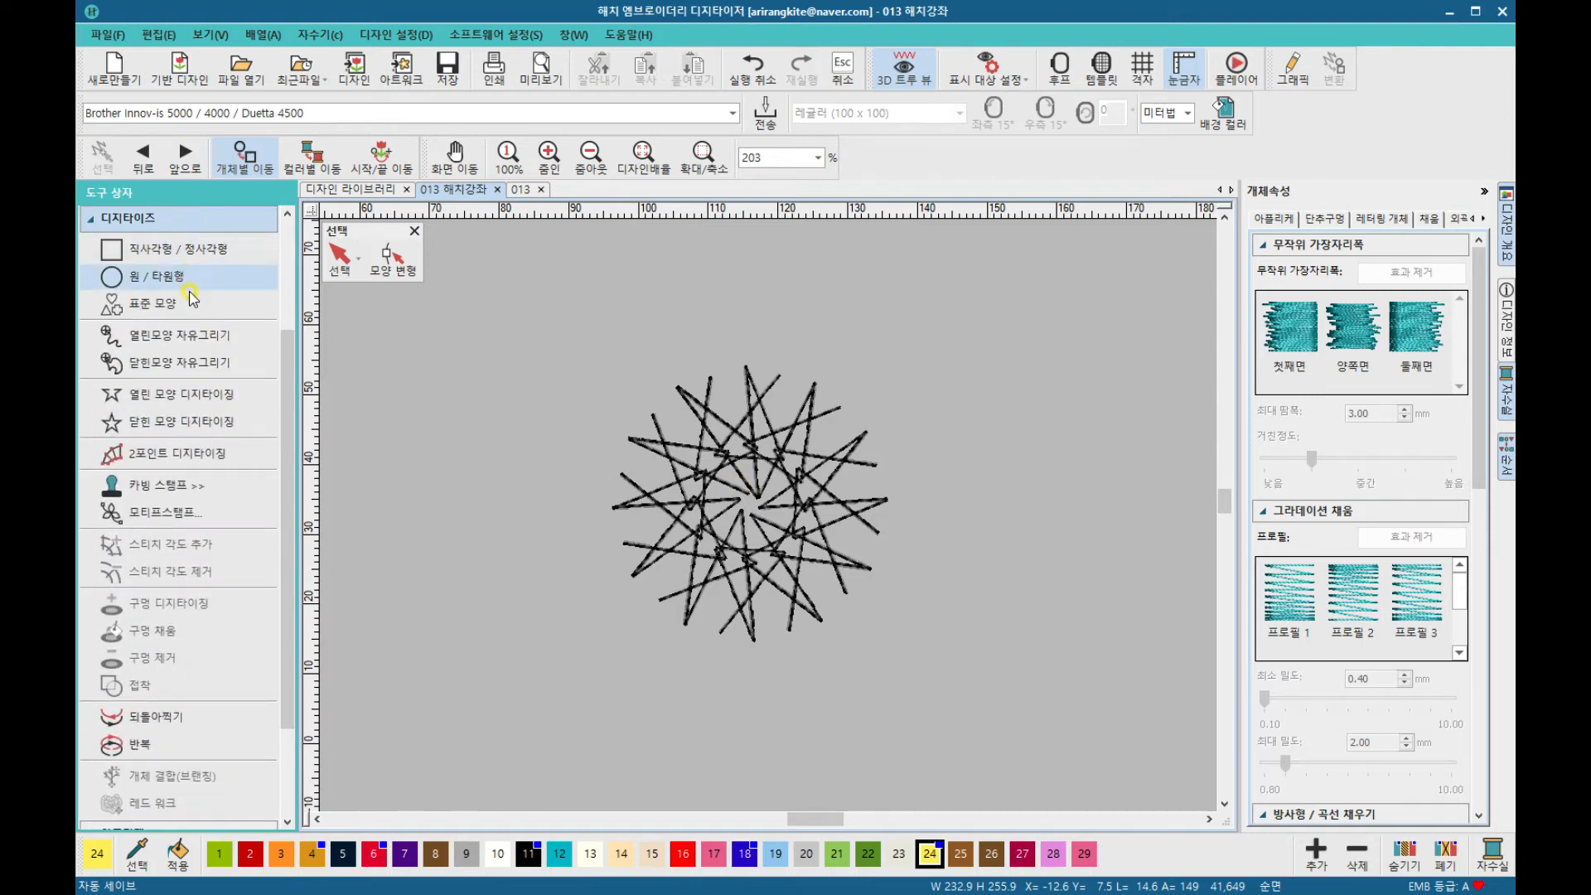
{"action": "left_click", "coordinate": [207, 421]}
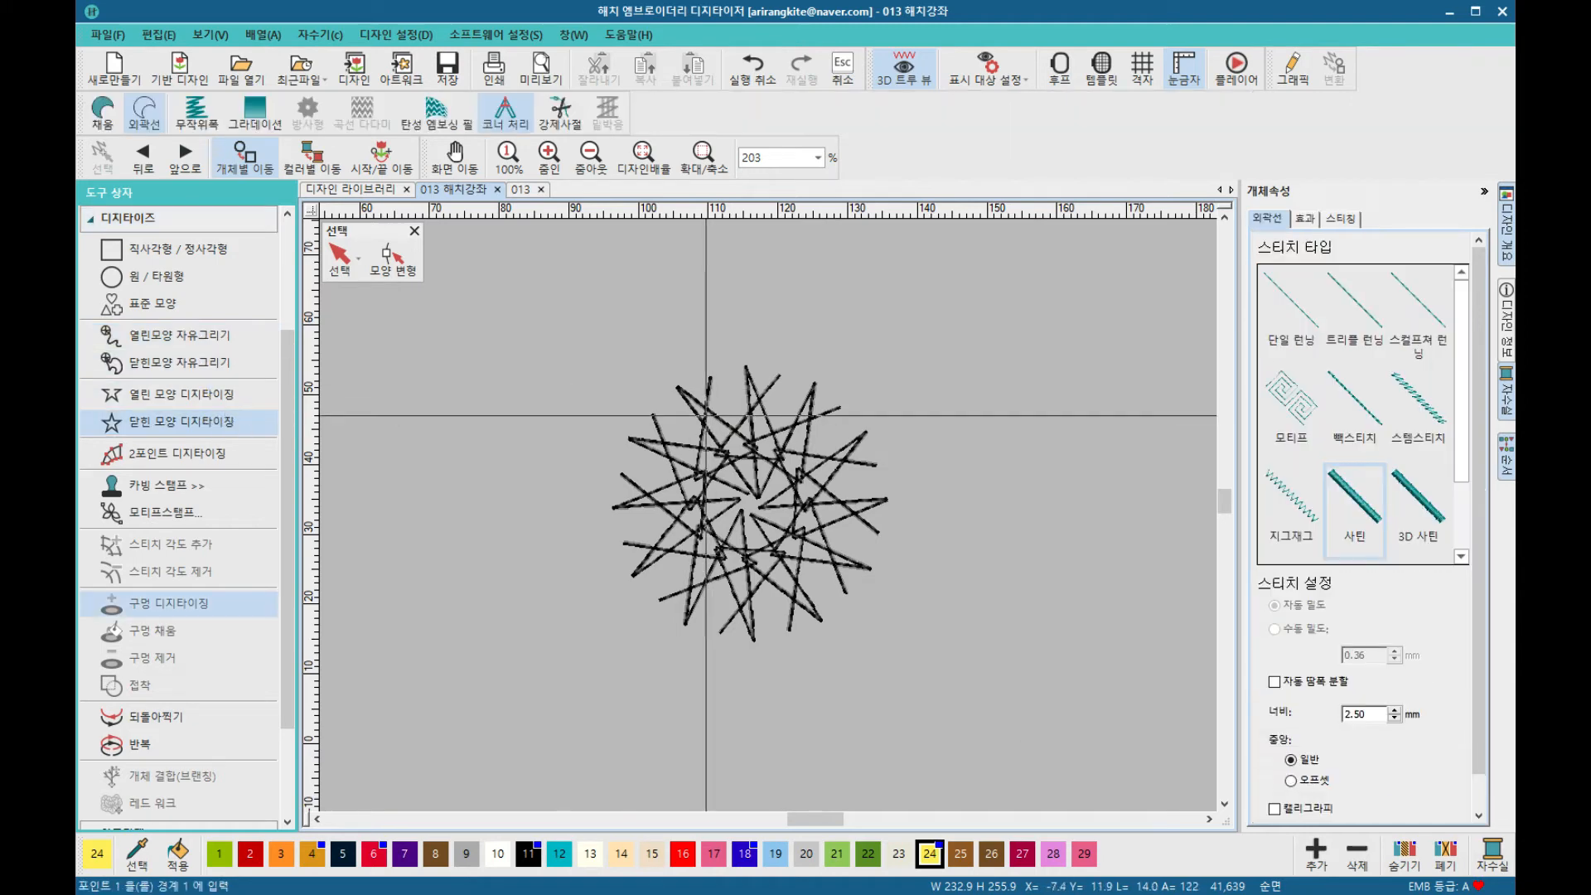
{"action": "scroll", "coordinate": [849, 614], "scroll_direction": "down", "scroll_amount": 3}
{"action": "left_click", "coordinate": [1025, 458]}
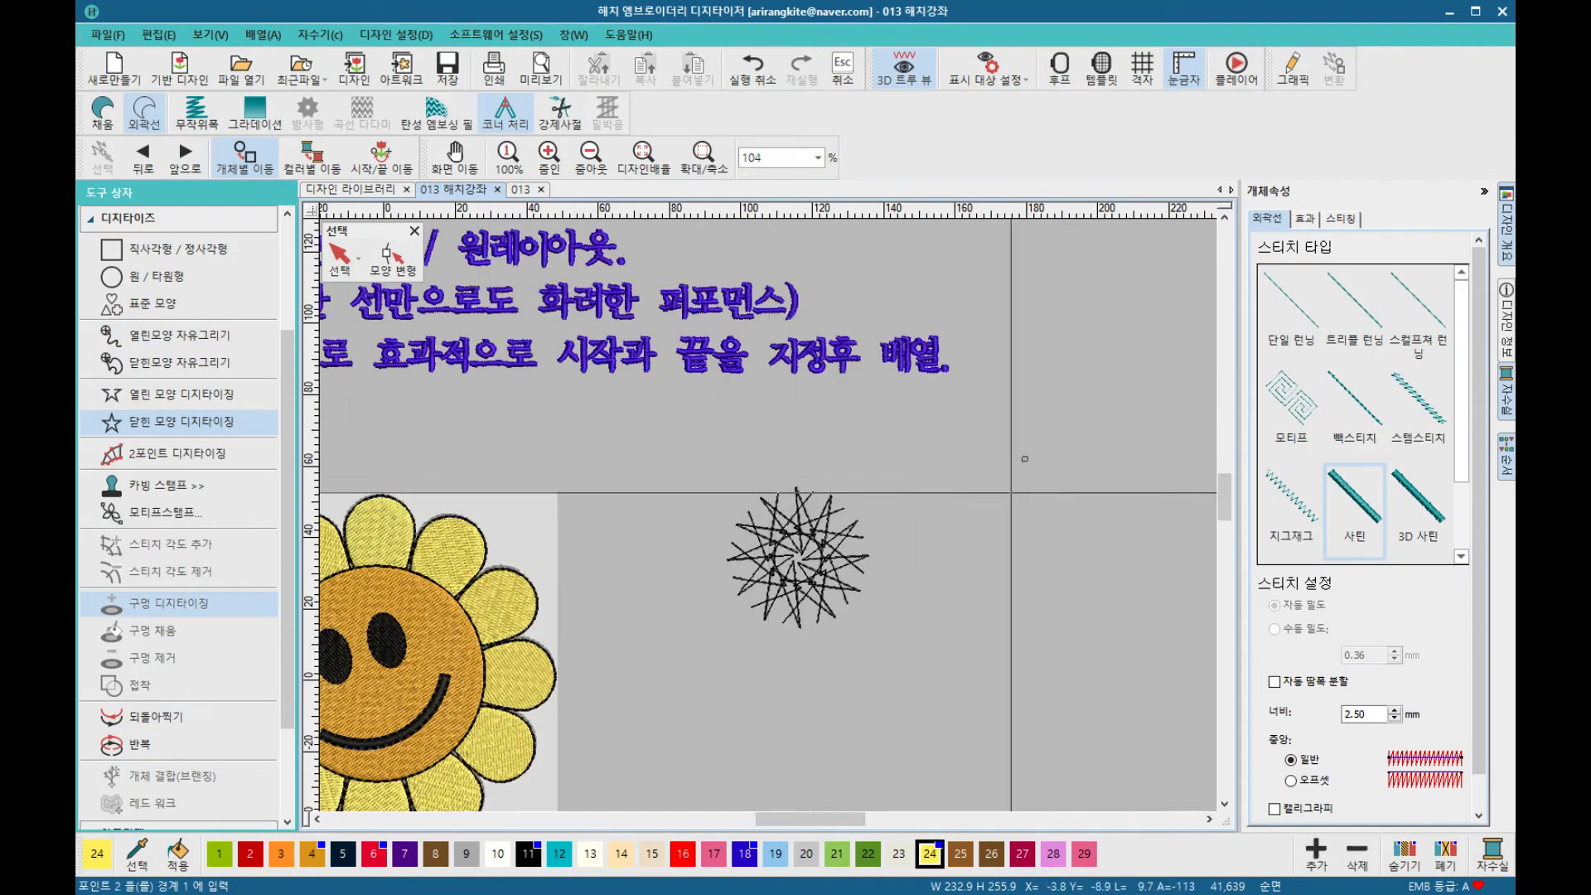
{"action": "left_click", "coordinate": [1006, 505]}
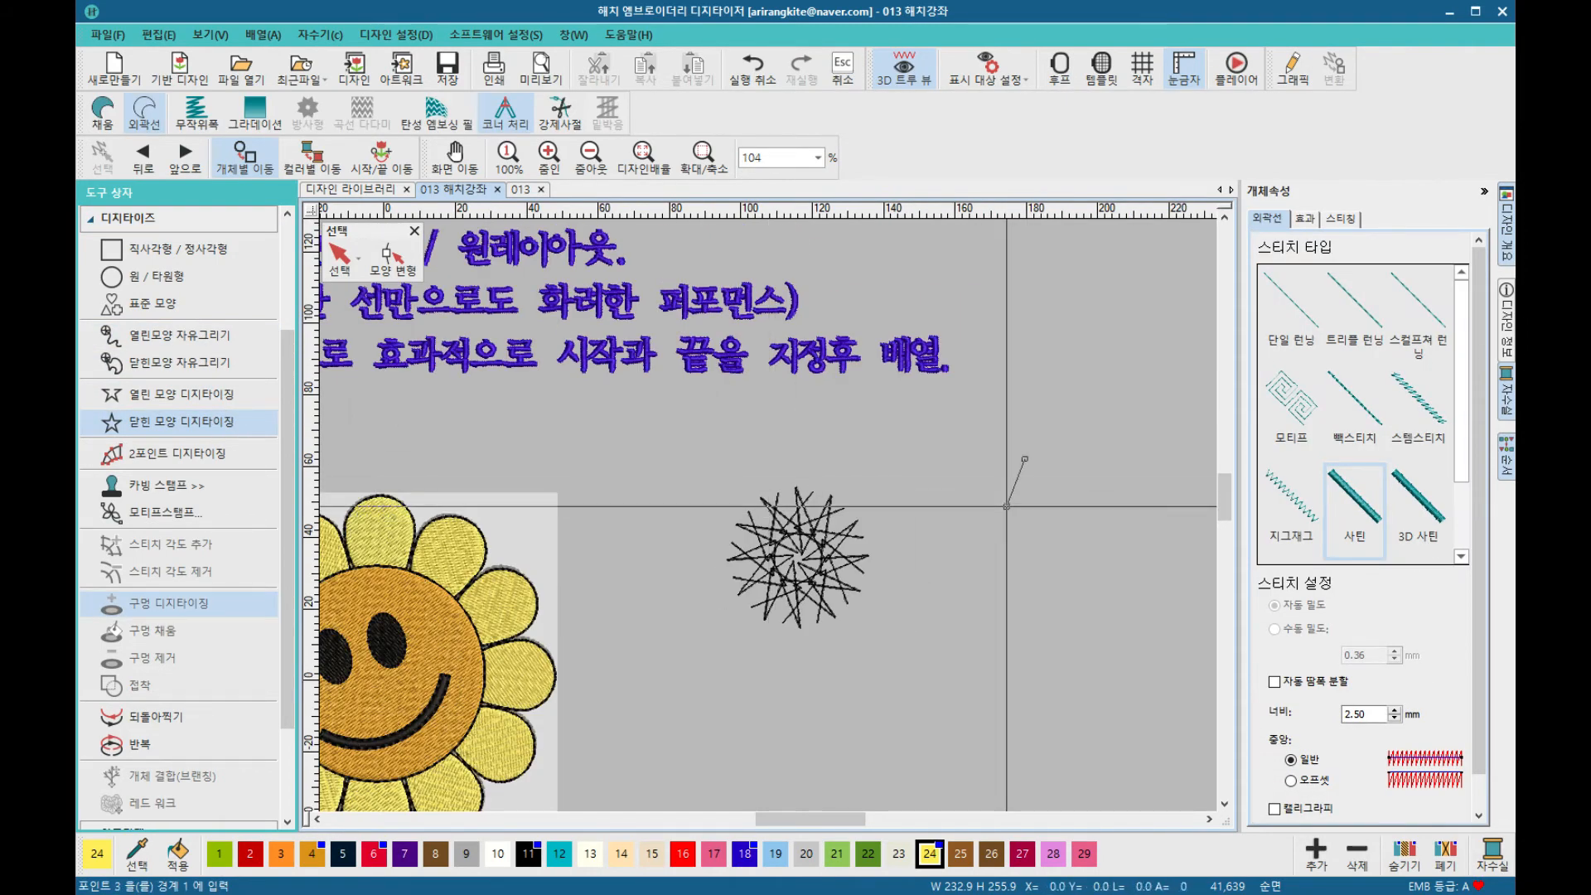
{"action": "left_click", "coordinate": [1031, 560]}
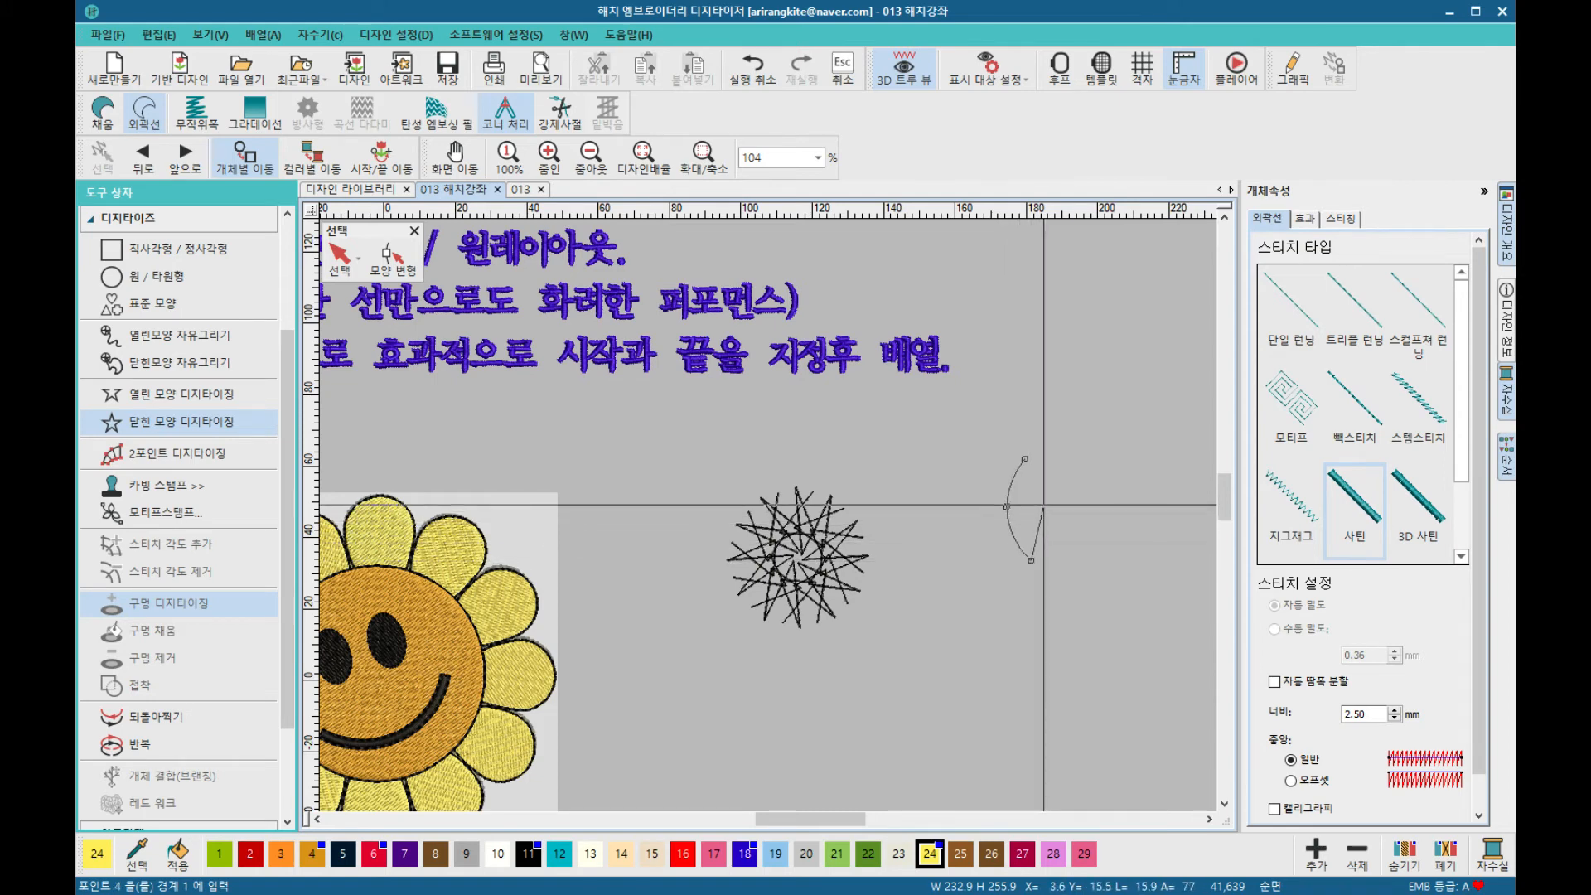
{"action": "left_click", "coordinate": [1043, 503]}
{"action": "key", "text": "Return"}
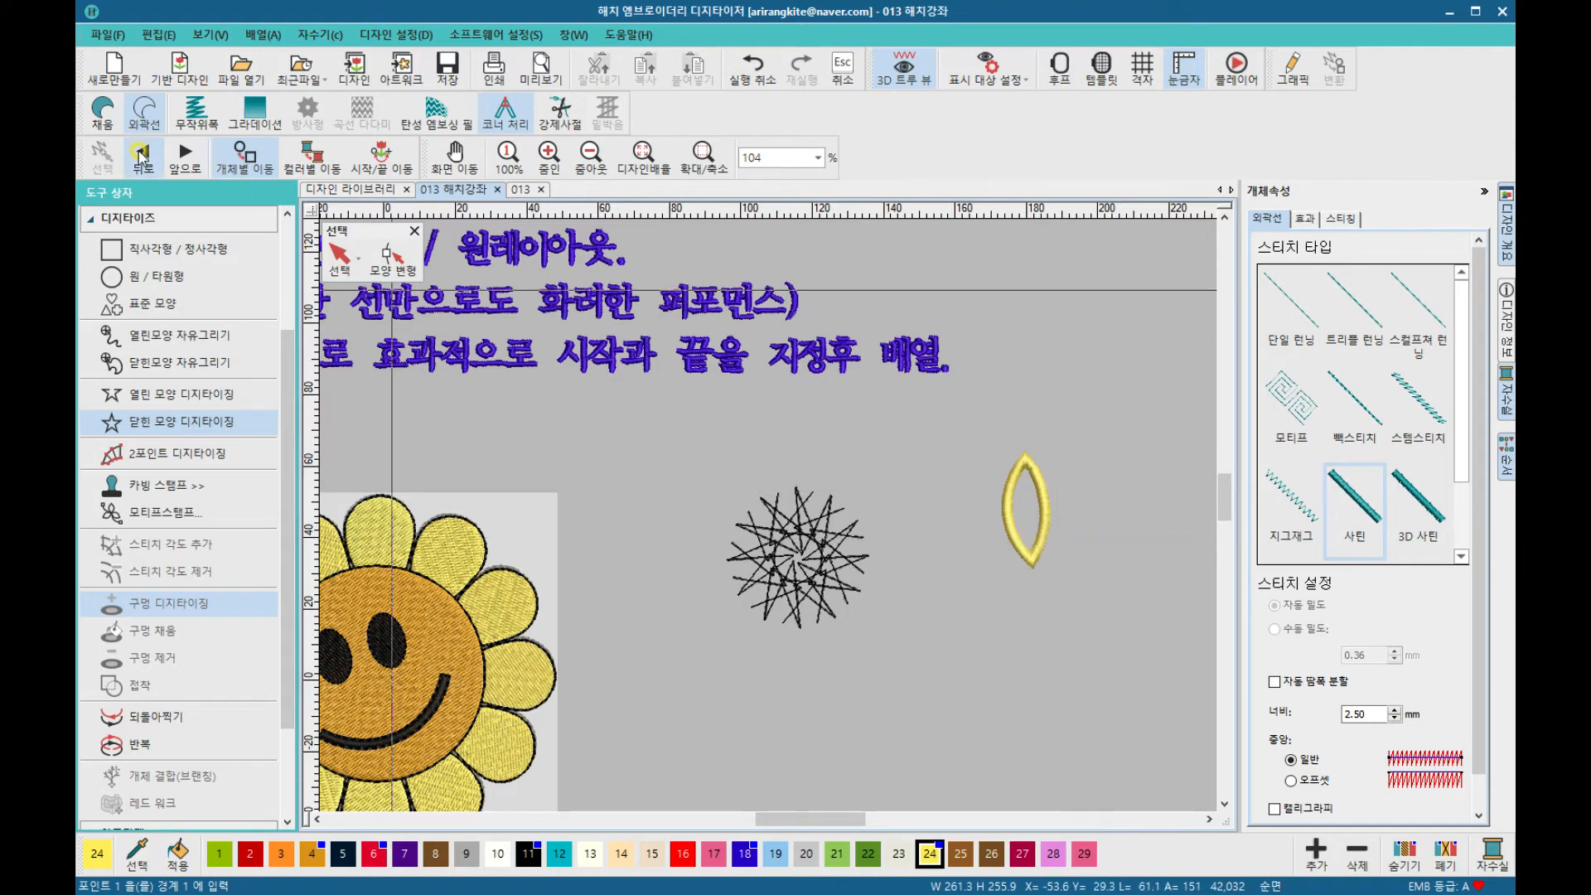
Step: Convert the leaf's satin outline to a fill and recolour it red, colour 16
{"action": "left_click", "coordinate": [348, 259]}
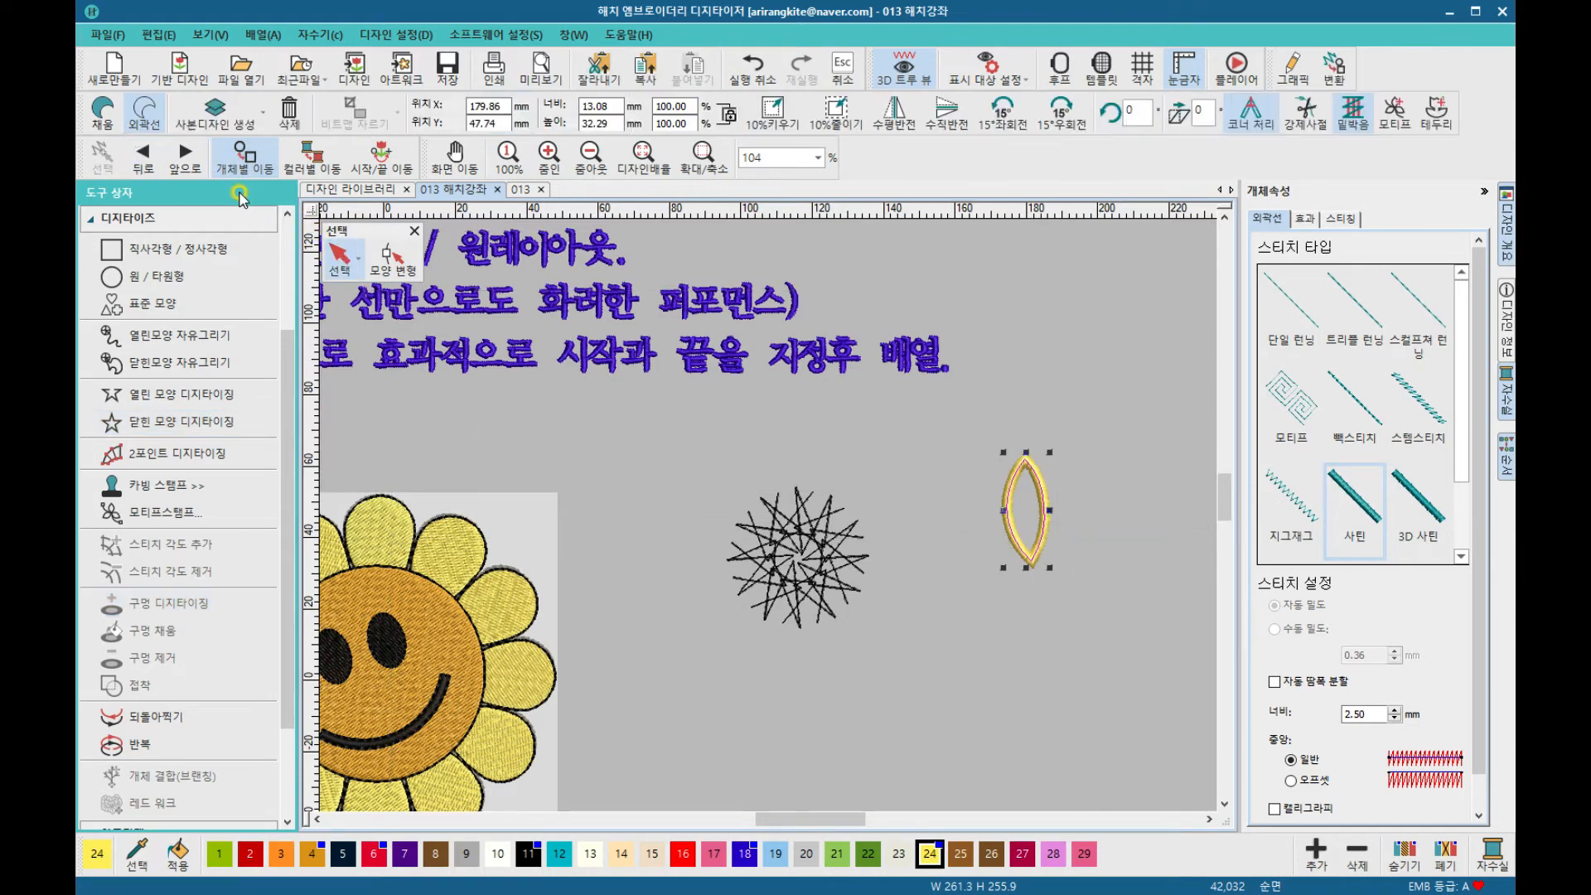
{"action": "left_click", "coordinate": [102, 112]}
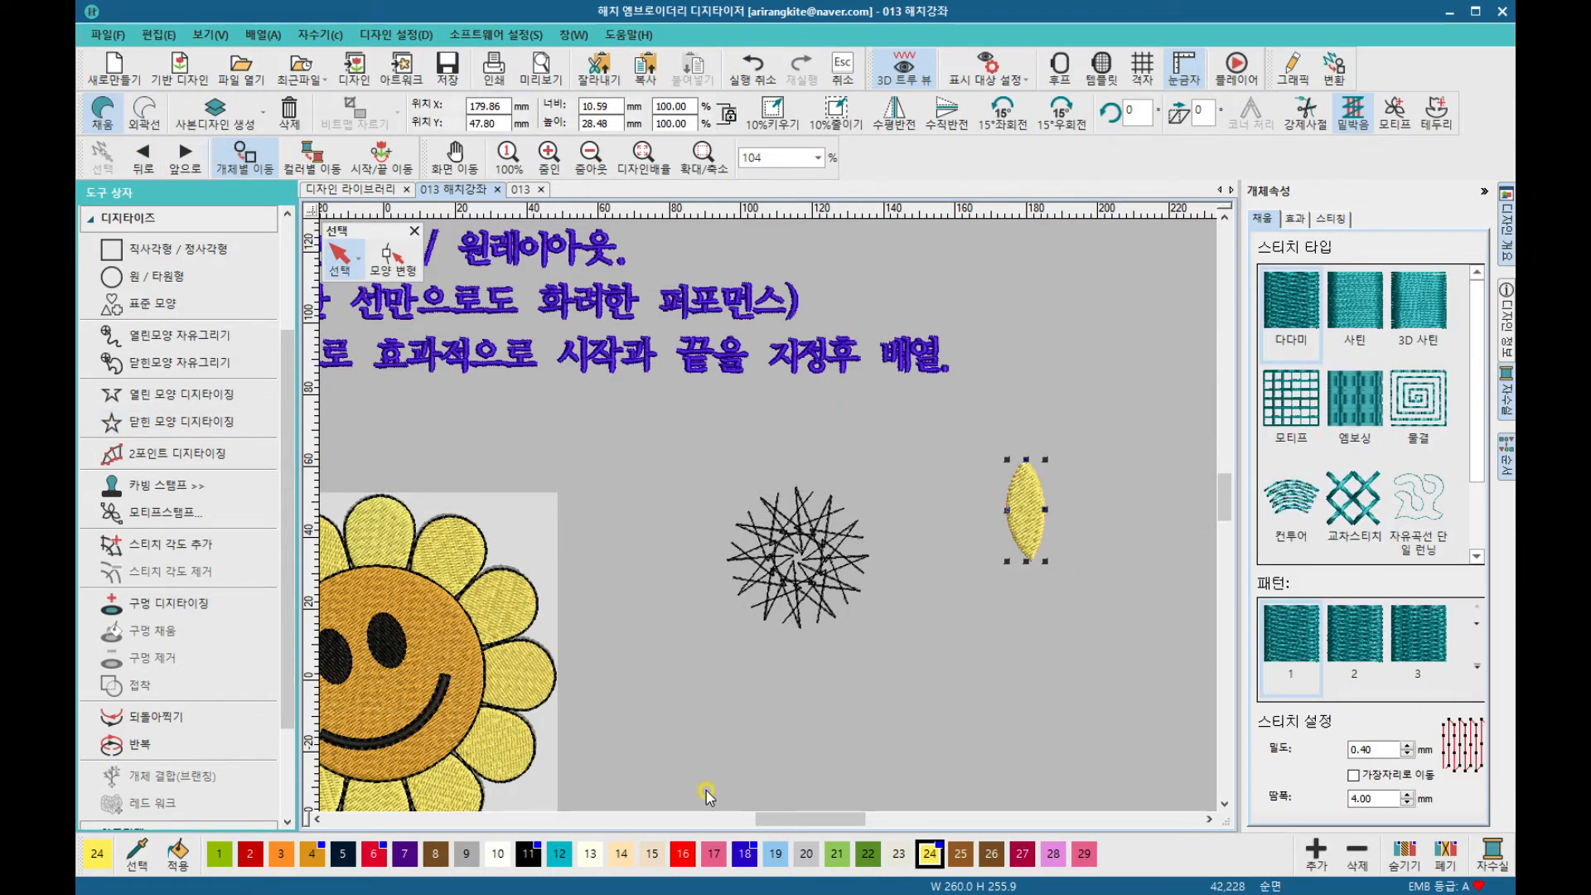
{"action": "left_click", "coordinate": [683, 853]}
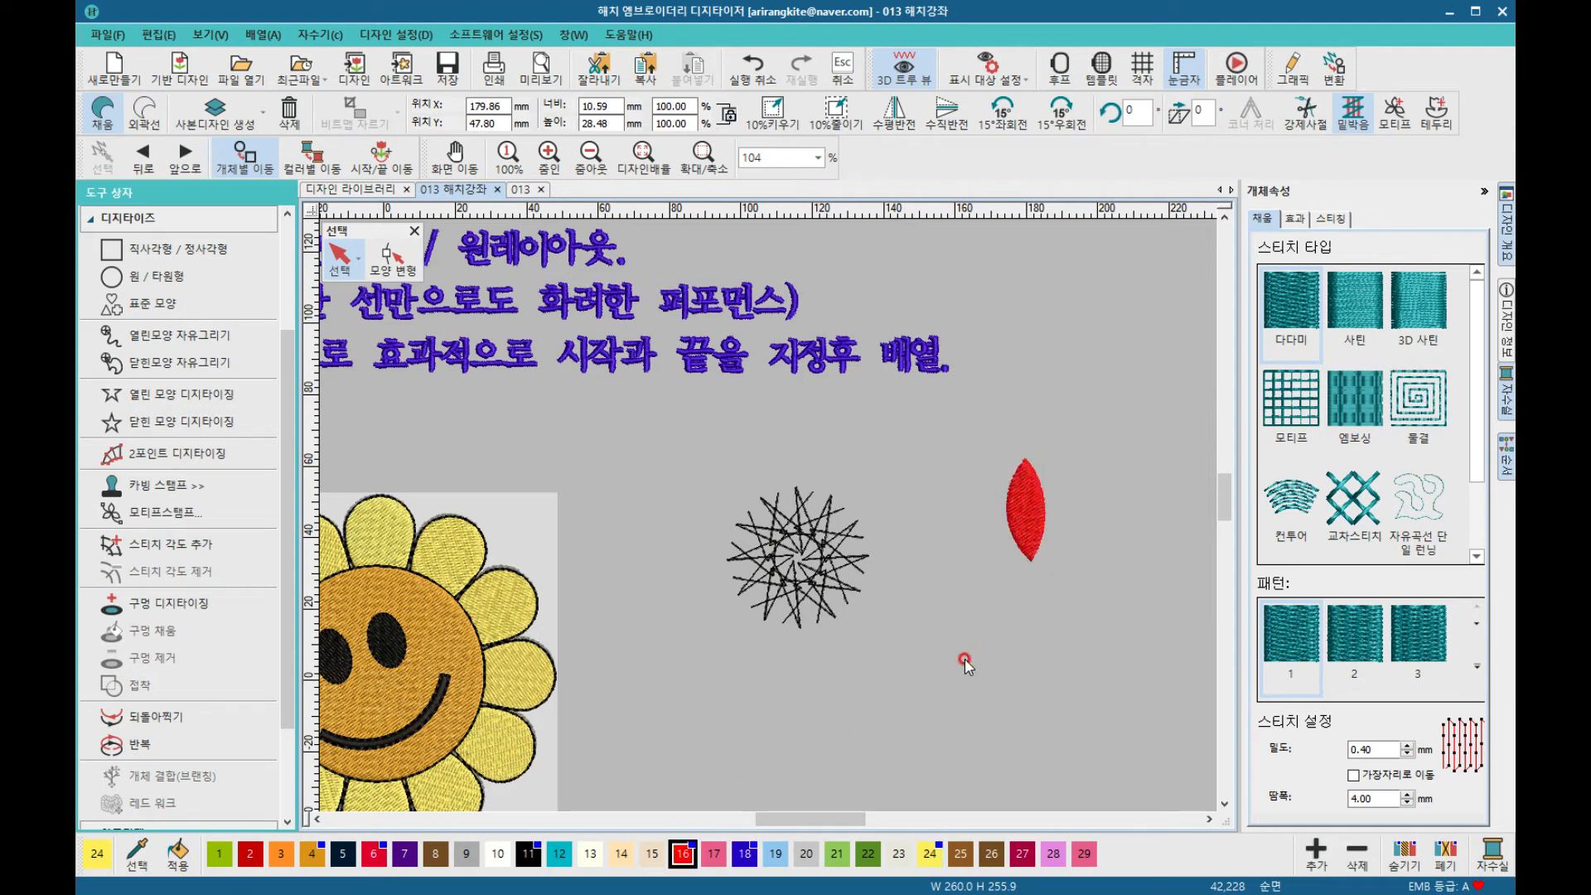
{"action": "left_click", "coordinate": [1008, 638]}
Step: Repeat the red leaf in a 7-copy circle layout (원 레이아웃) centred just off its lower-left edge, merging the overlapping objects
{"action": "scroll", "coordinate": [1041, 550], "scroll_direction": "up", "scroll_amount": 2}
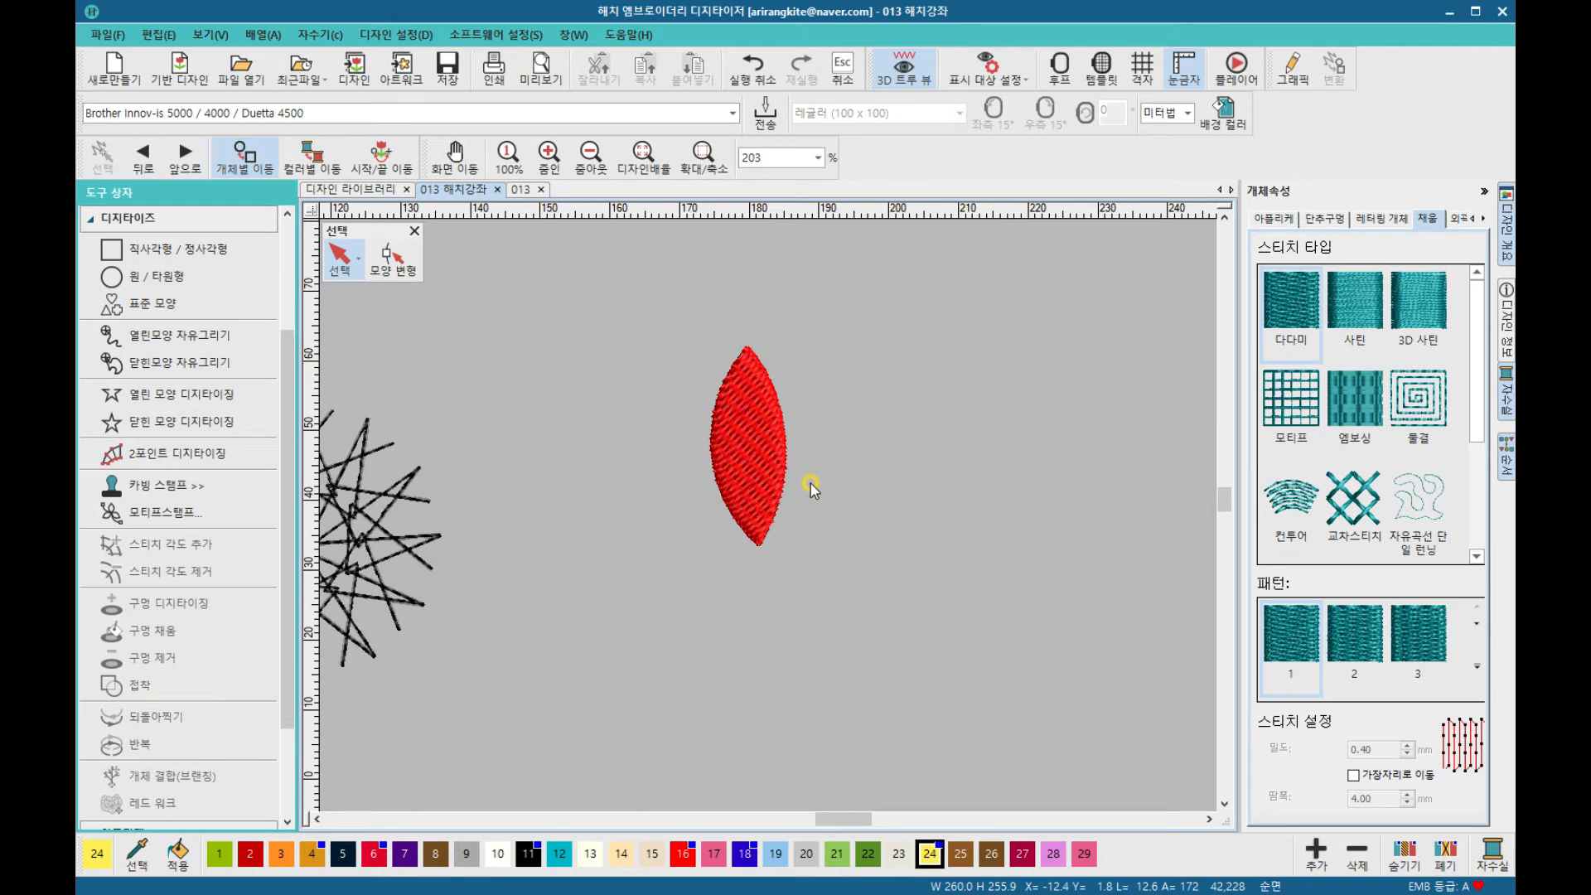
{"action": "left_click", "coordinate": [750, 455]}
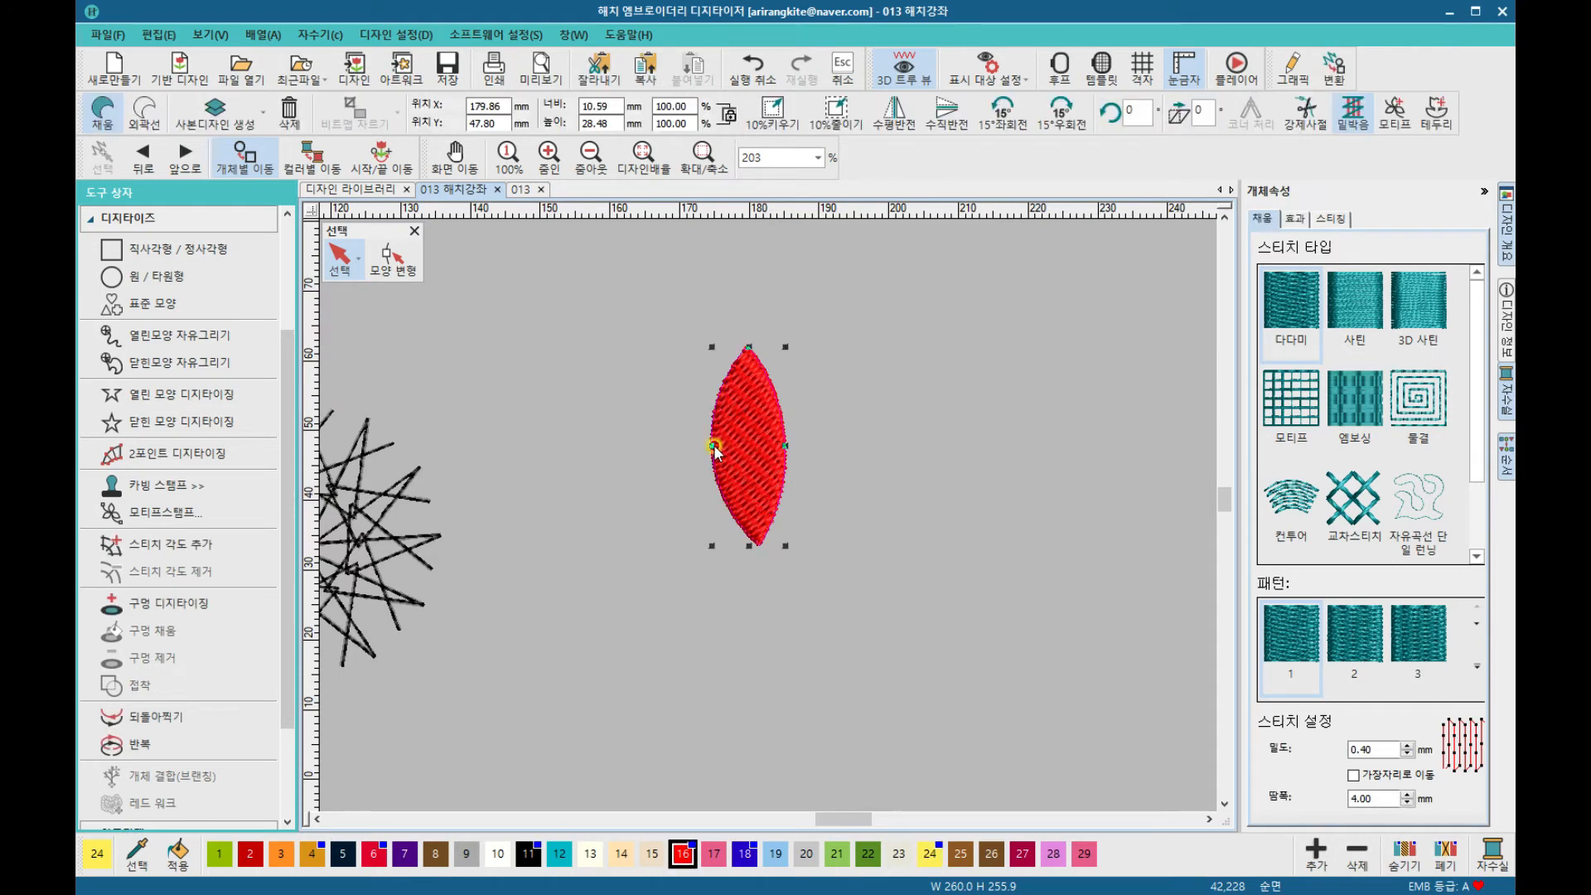
{"action": "left_click", "coordinate": [132, 218]}
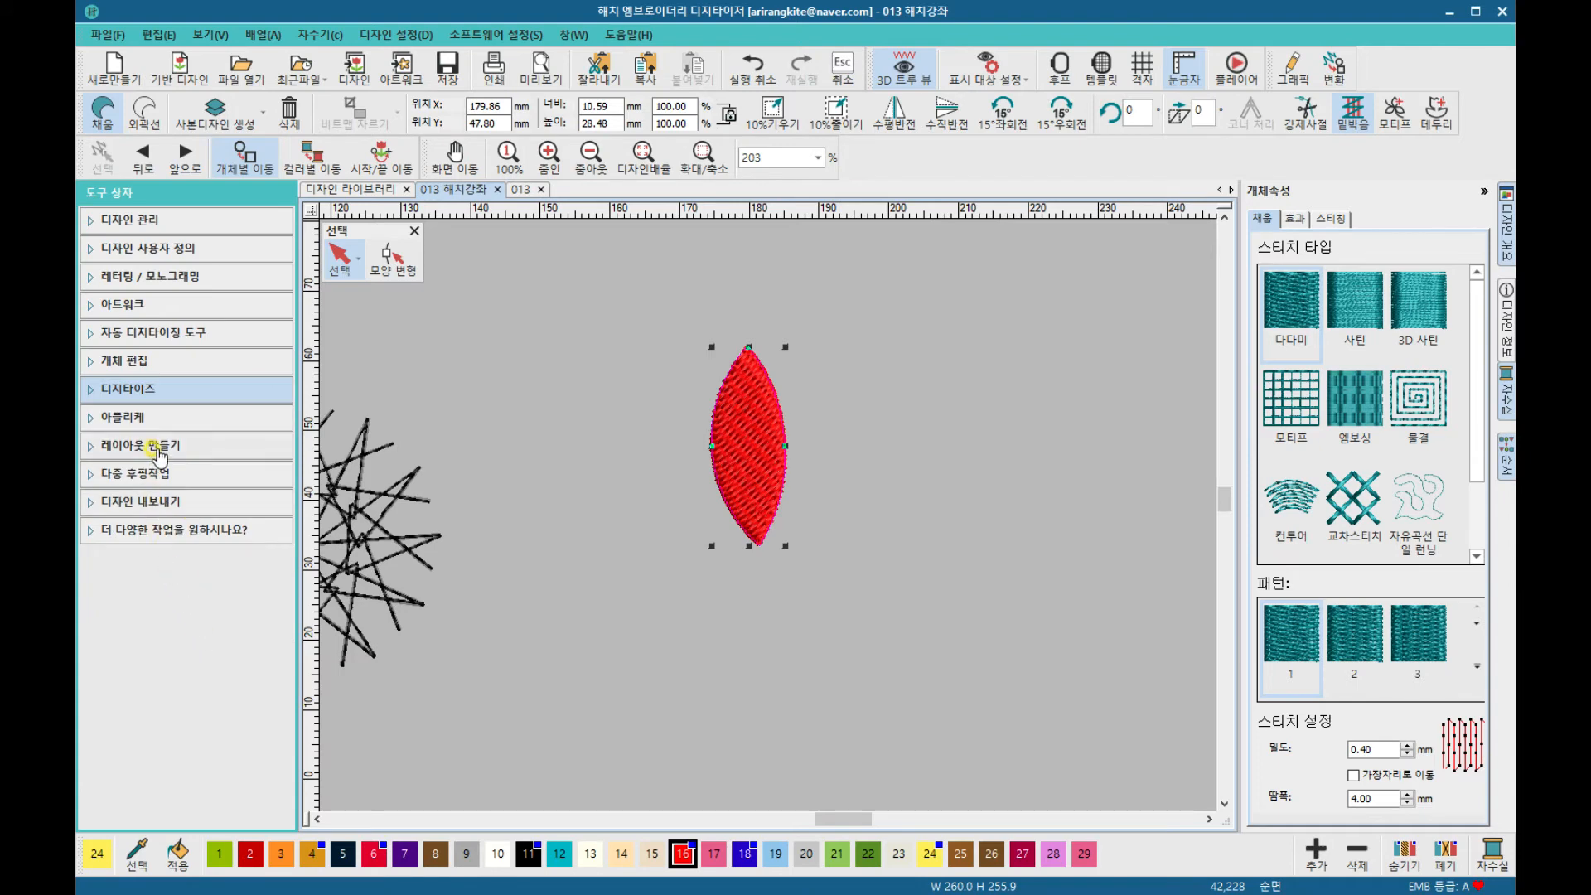
{"action": "left_click", "coordinate": [154, 448]}
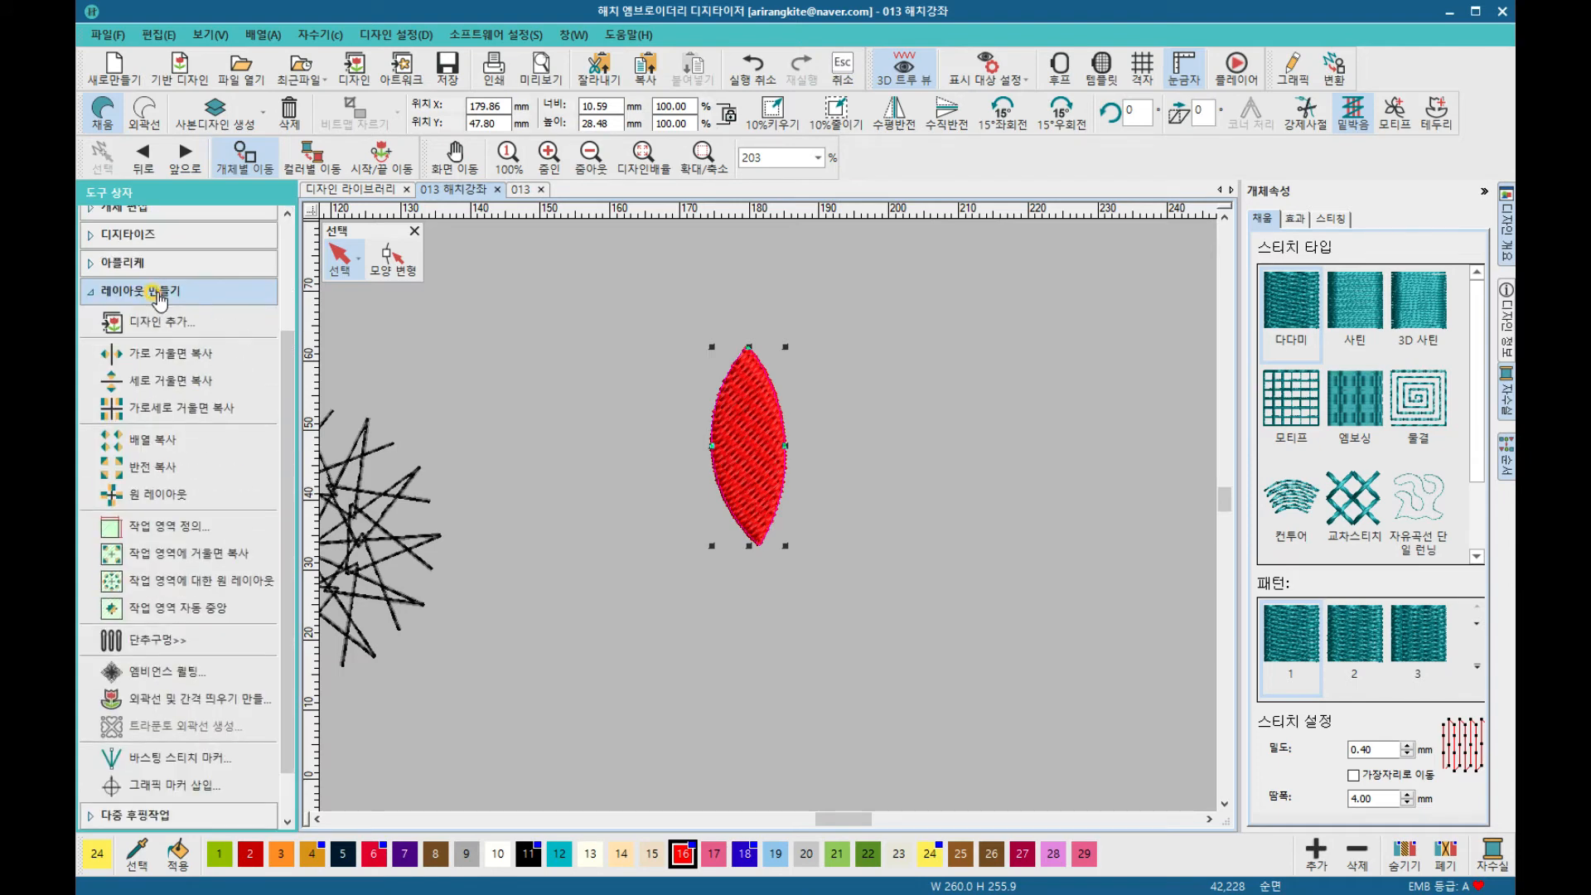
{"action": "left_click", "coordinate": [161, 496]}
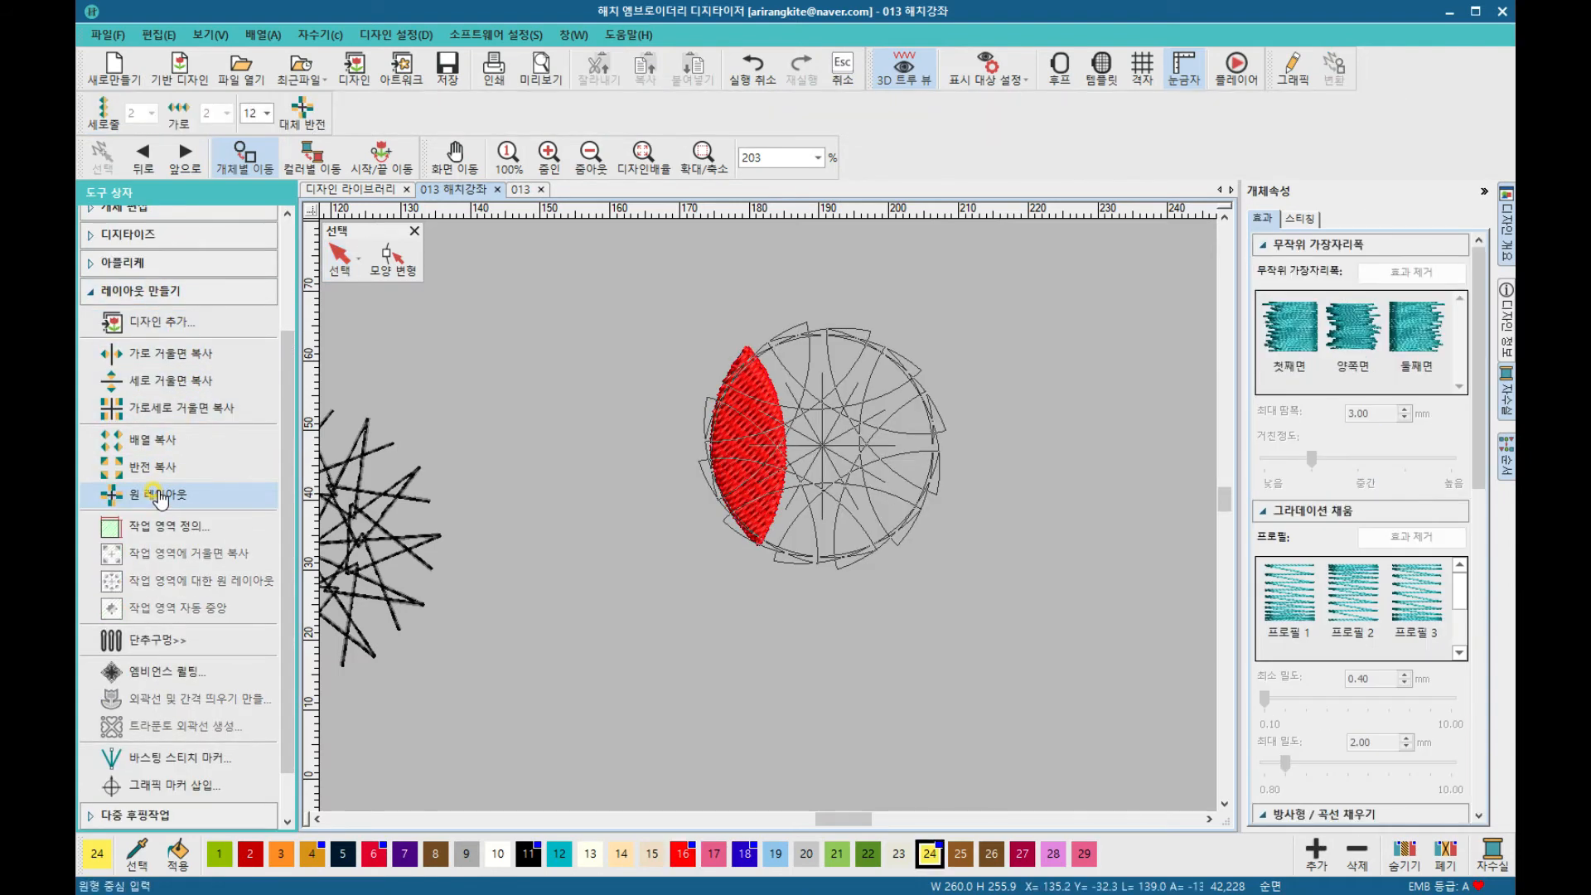
{"action": "left_click", "coordinate": [265, 116]}
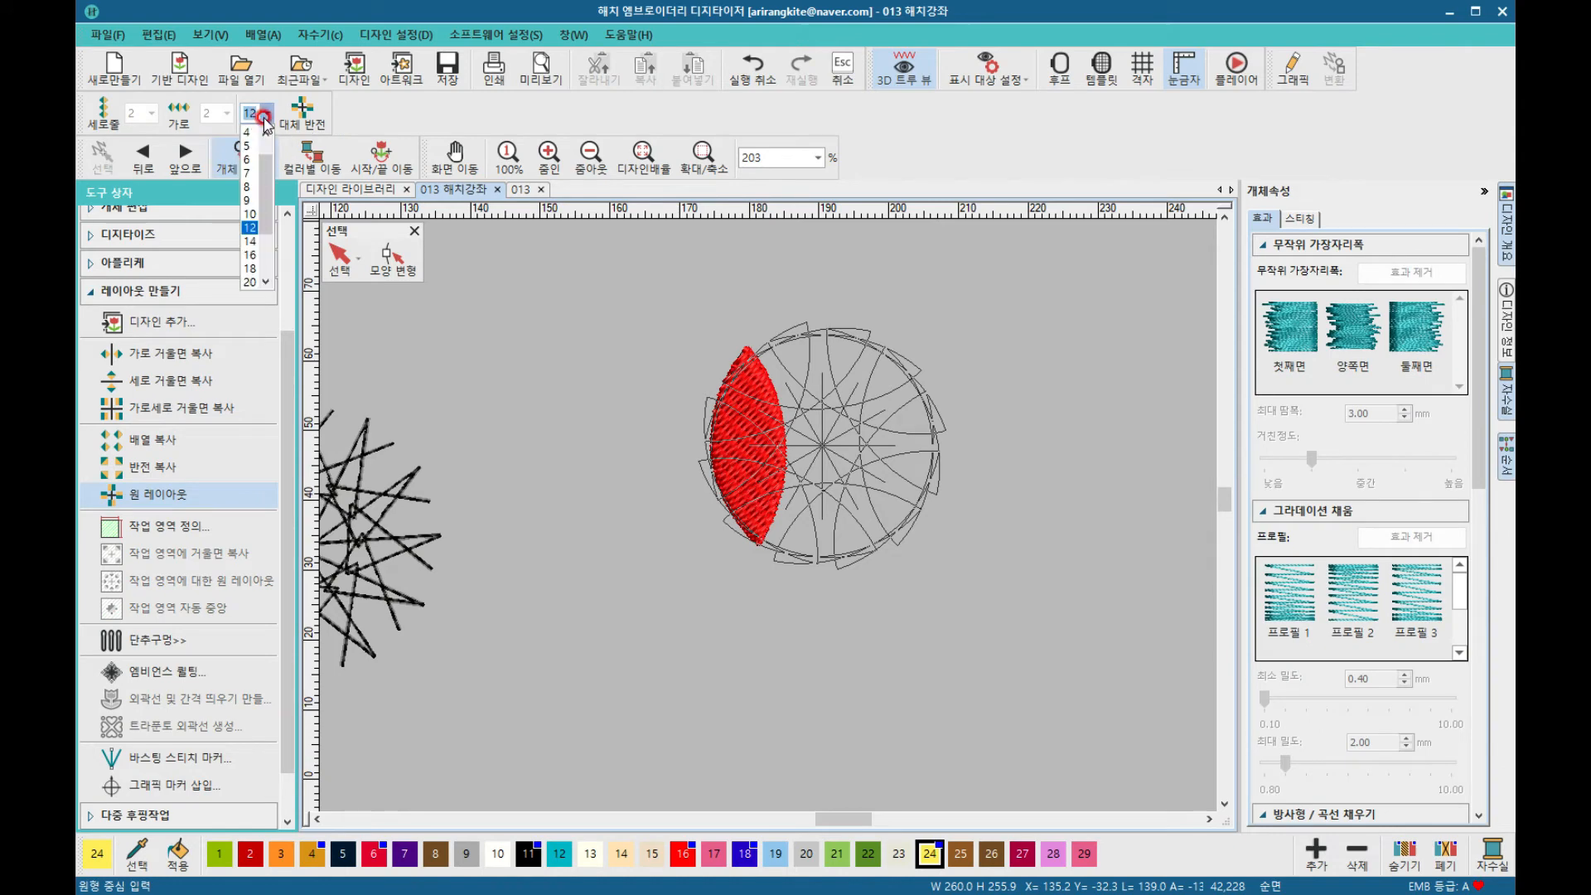
{"action": "left_click", "coordinate": [249, 172]}
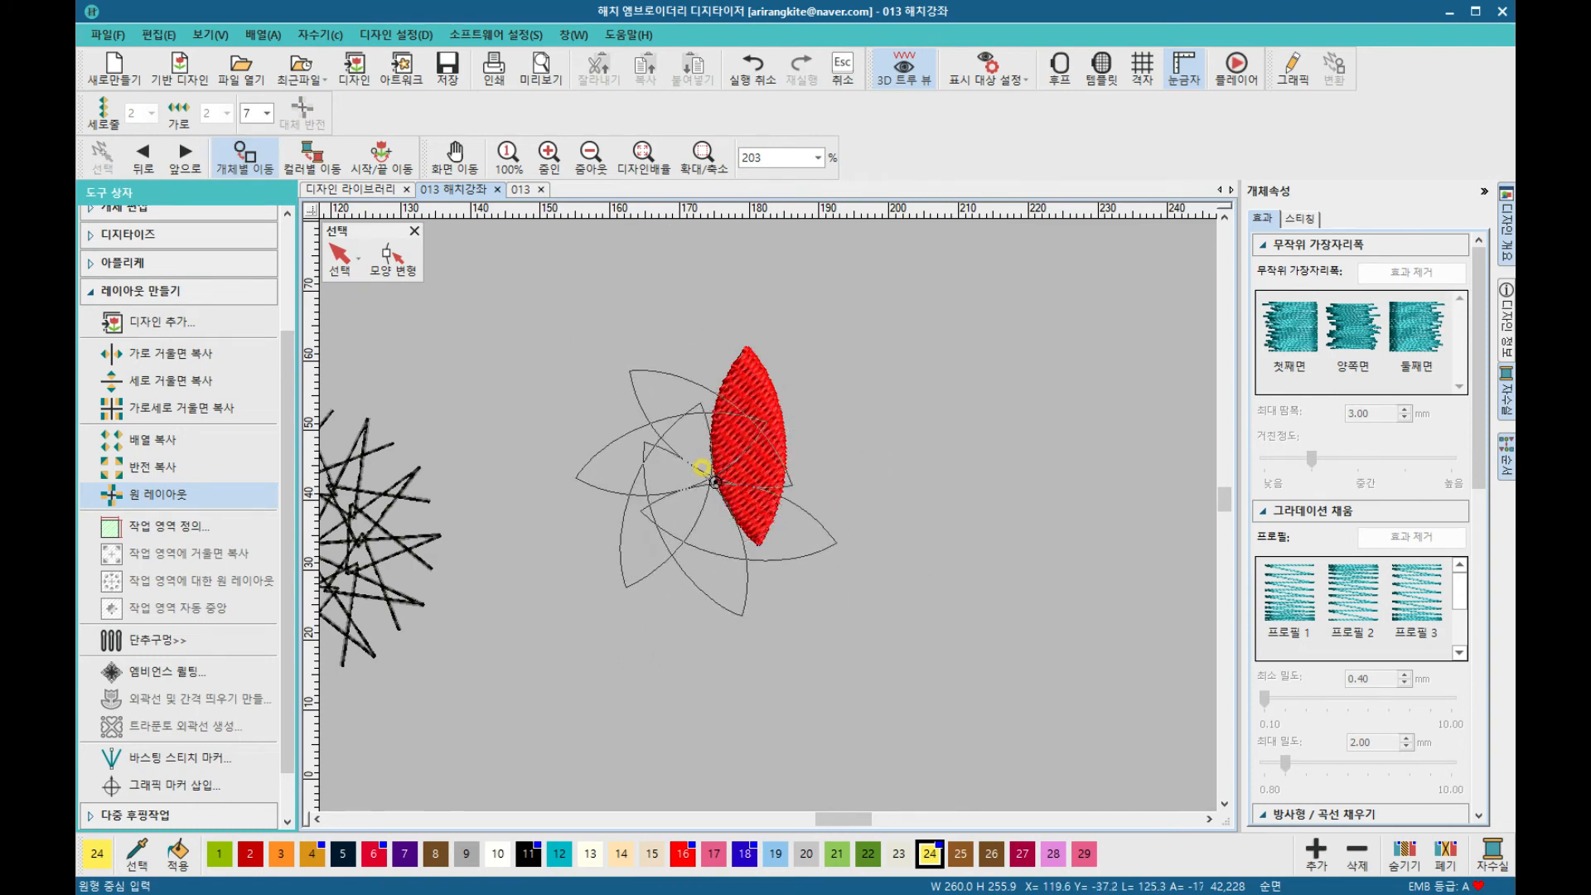
{"action": "left_click", "coordinate": [712, 514]}
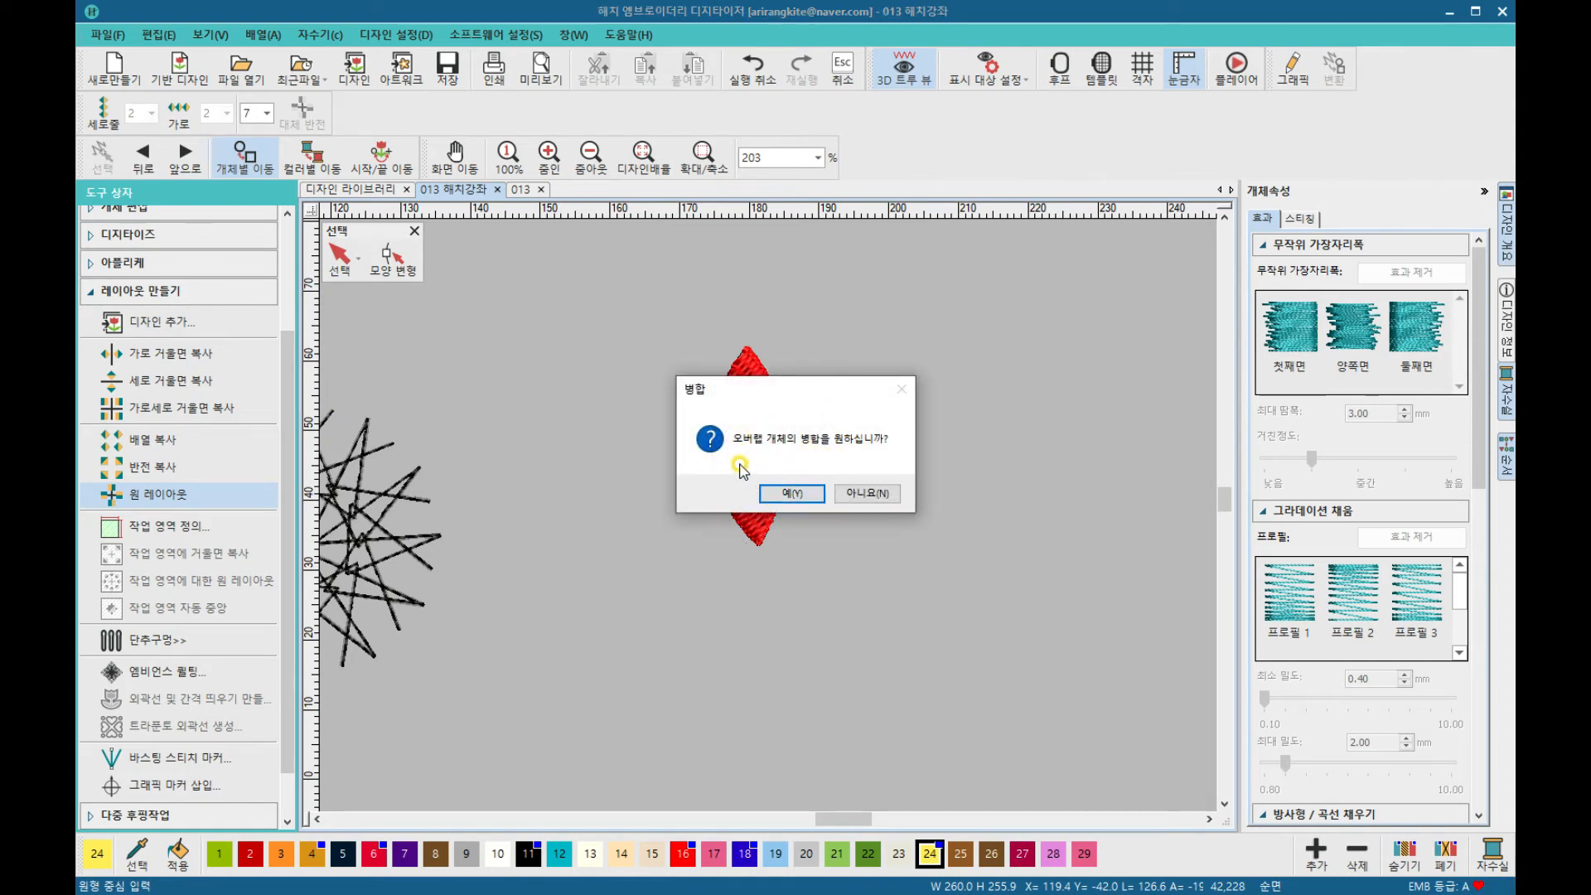
{"action": "left_click", "coordinate": [792, 494]}
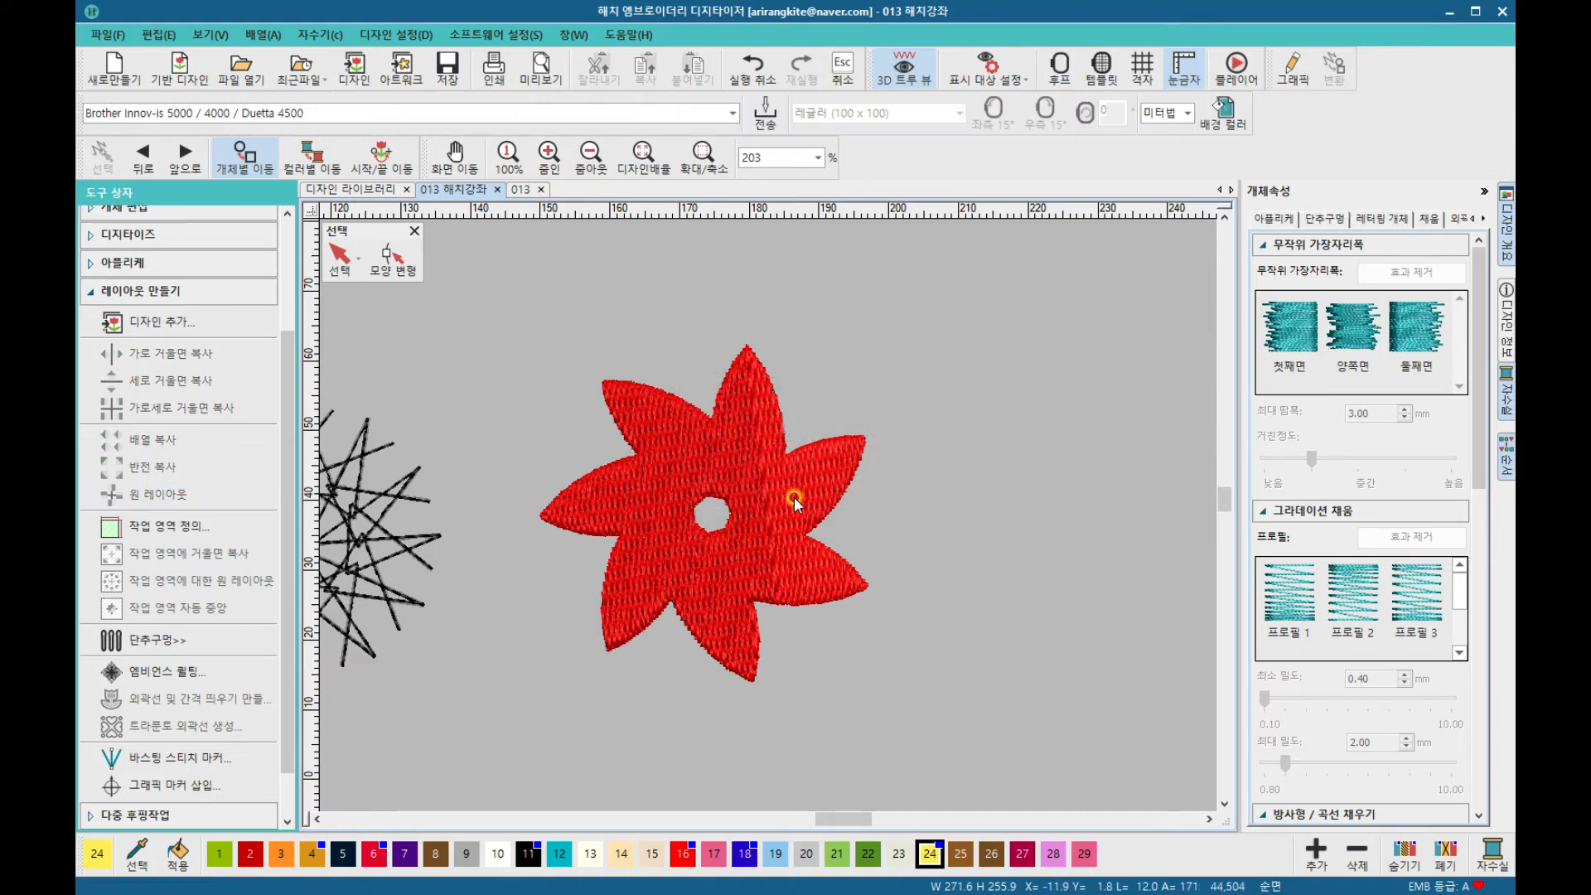
Step: Shift the merged red flower slightly sideways, and undo both the move and the circle layout back to the single leaf
{"action": "left_click_drag", "start_coordinate": [691, 446], "coordinate": [724, 446]}
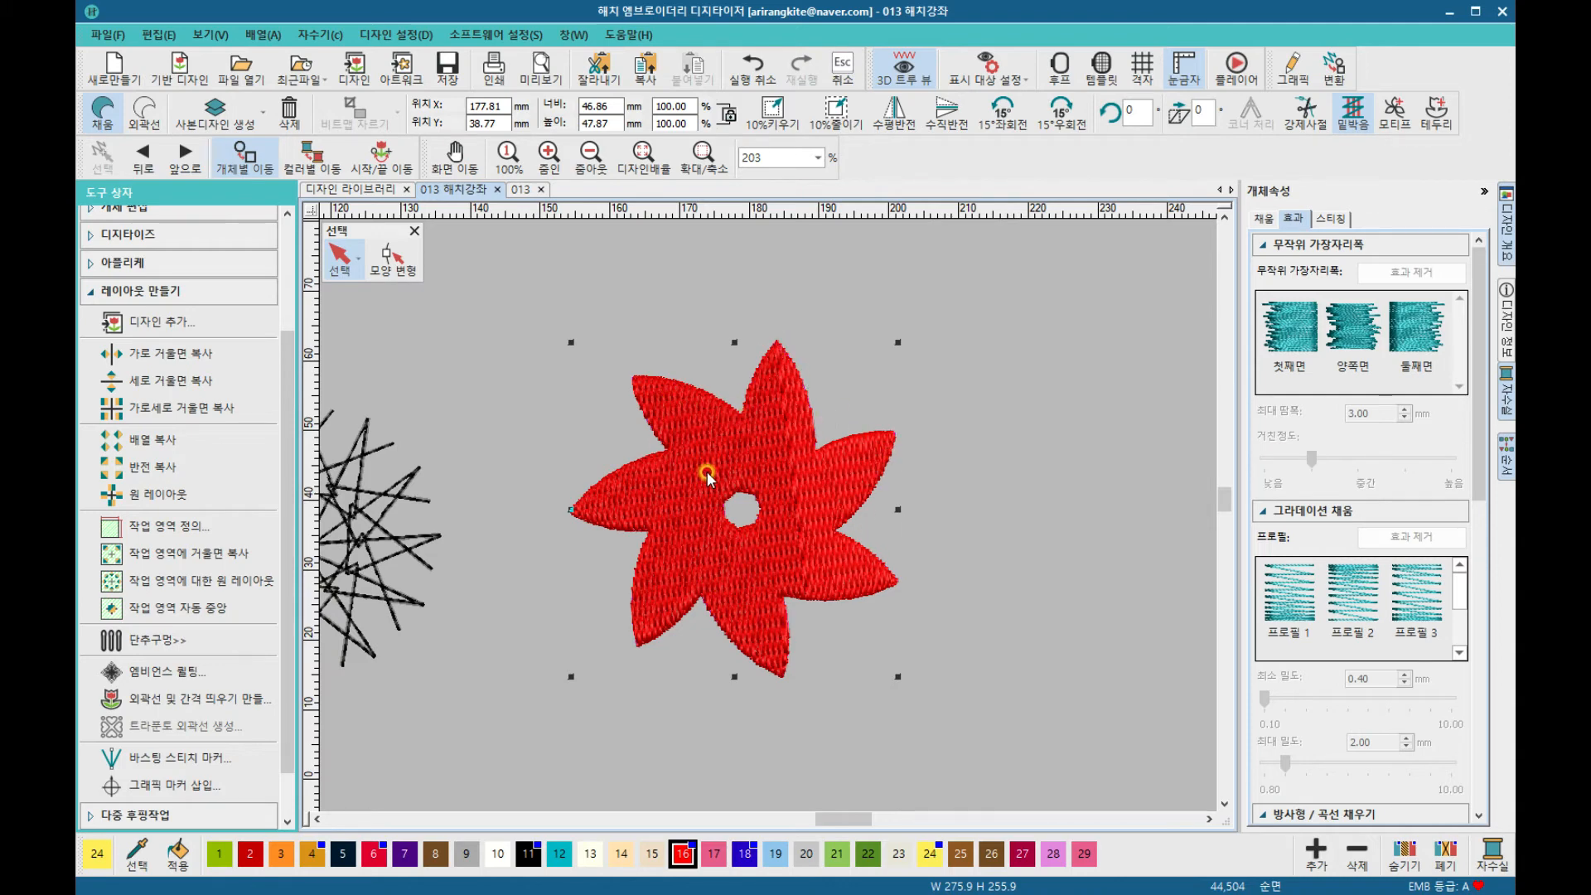
{"action": "left_click", "coordinate": [753, 67]}
{"action": "left_click", "coordinate": [752, 70]}
{"action": "left_click", "coordinate": [752, 71]}
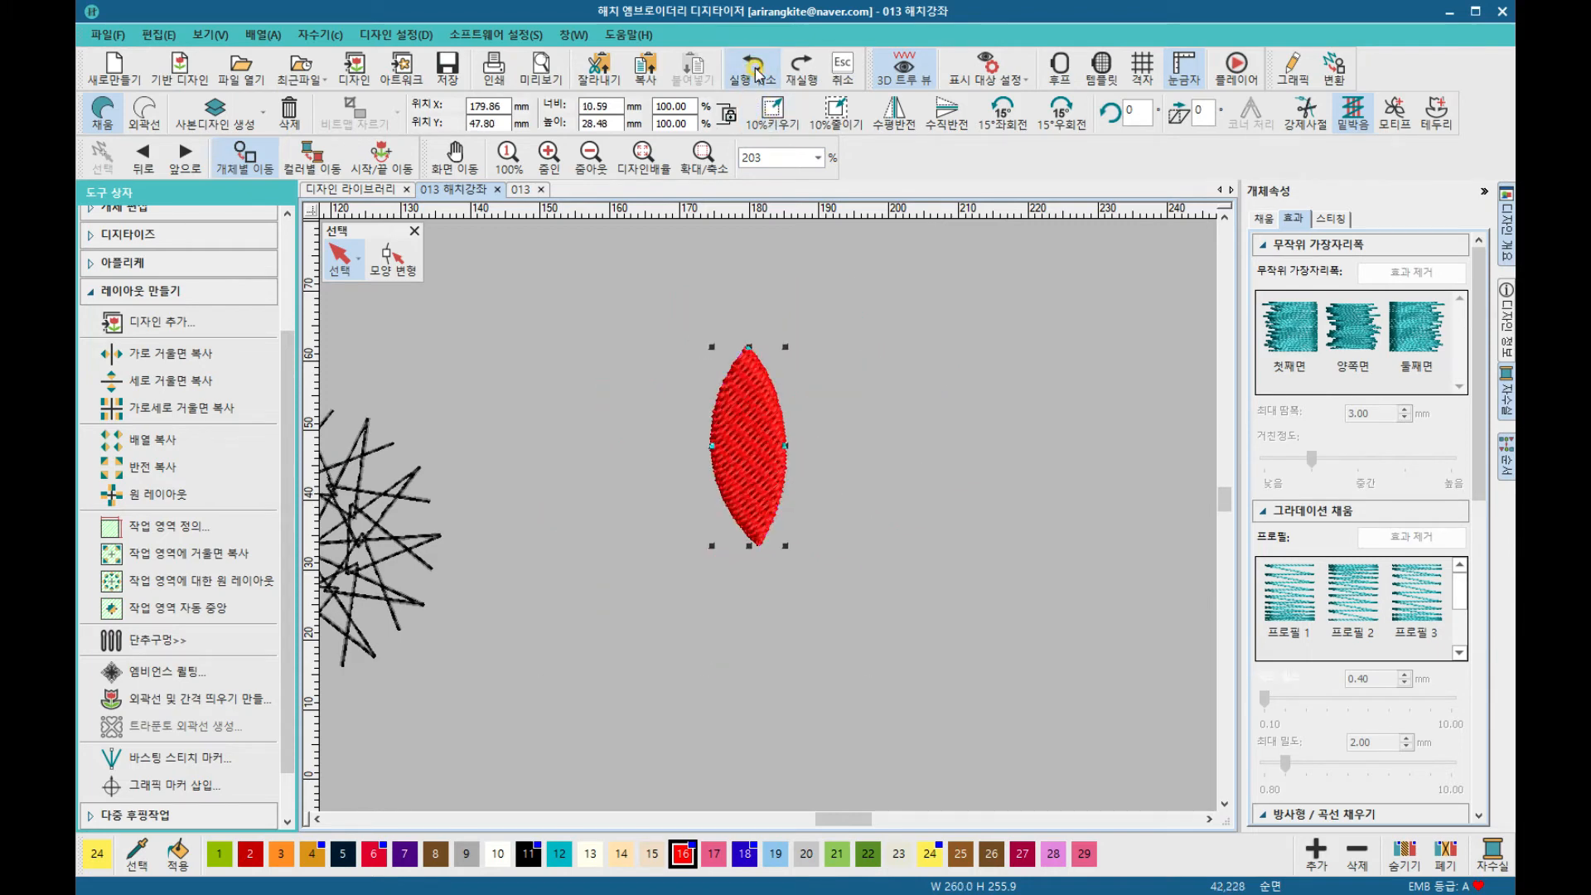
Step: Repeat the red leaf in a 7-copy circle layout centred at its lower-left edge, keeping the overlapping objects unmerged
{"action": "left_click", "coordinate": [169, 494]}
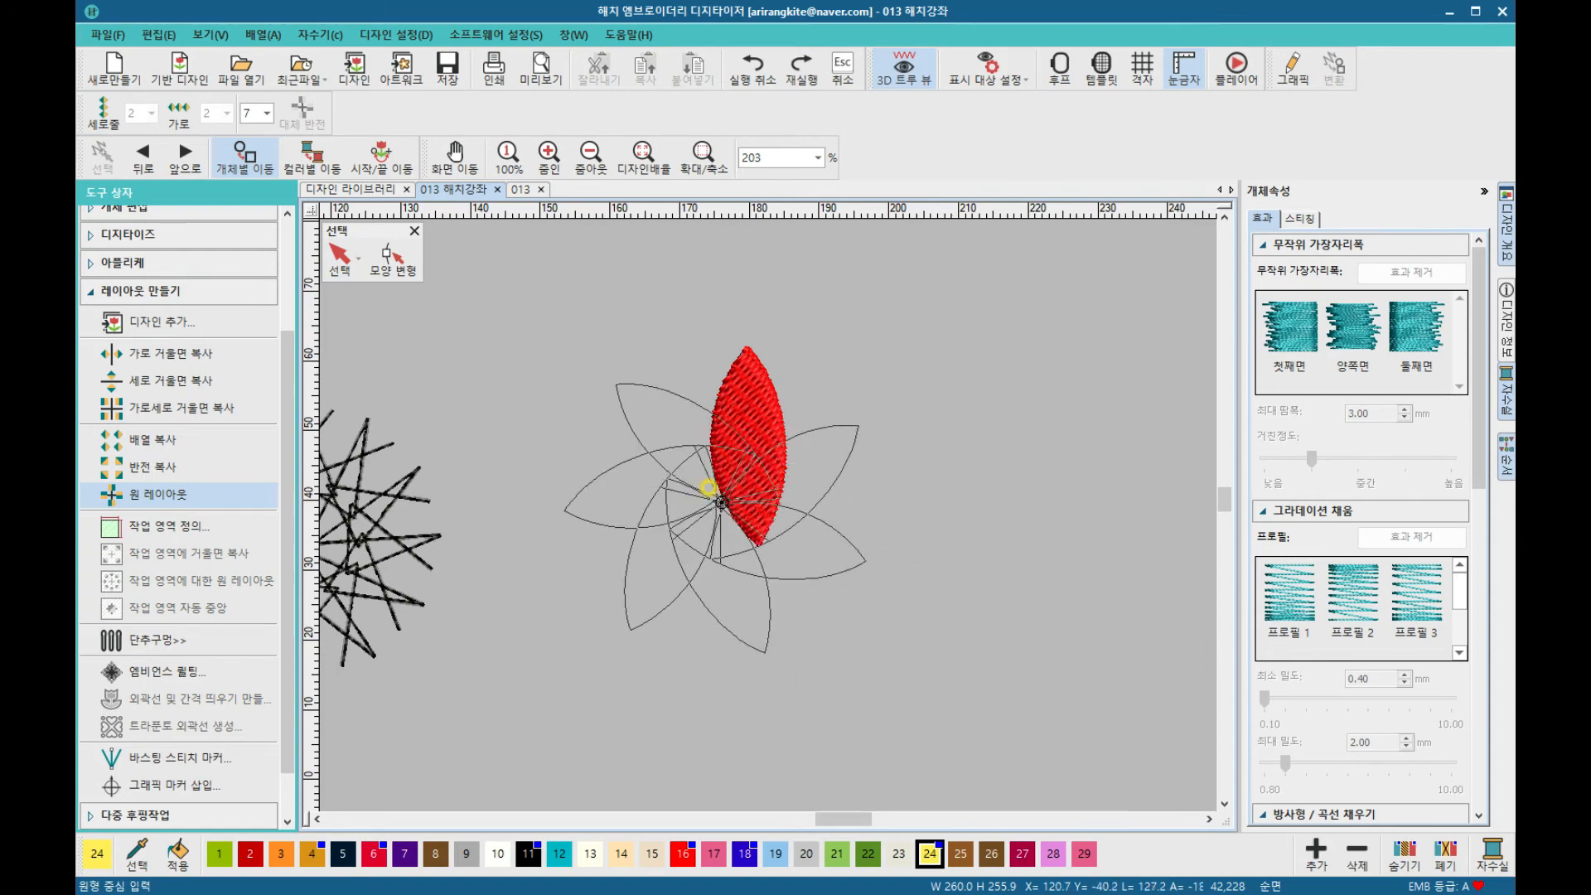
{"action": "left_click", "coordinate": [719, 502]}
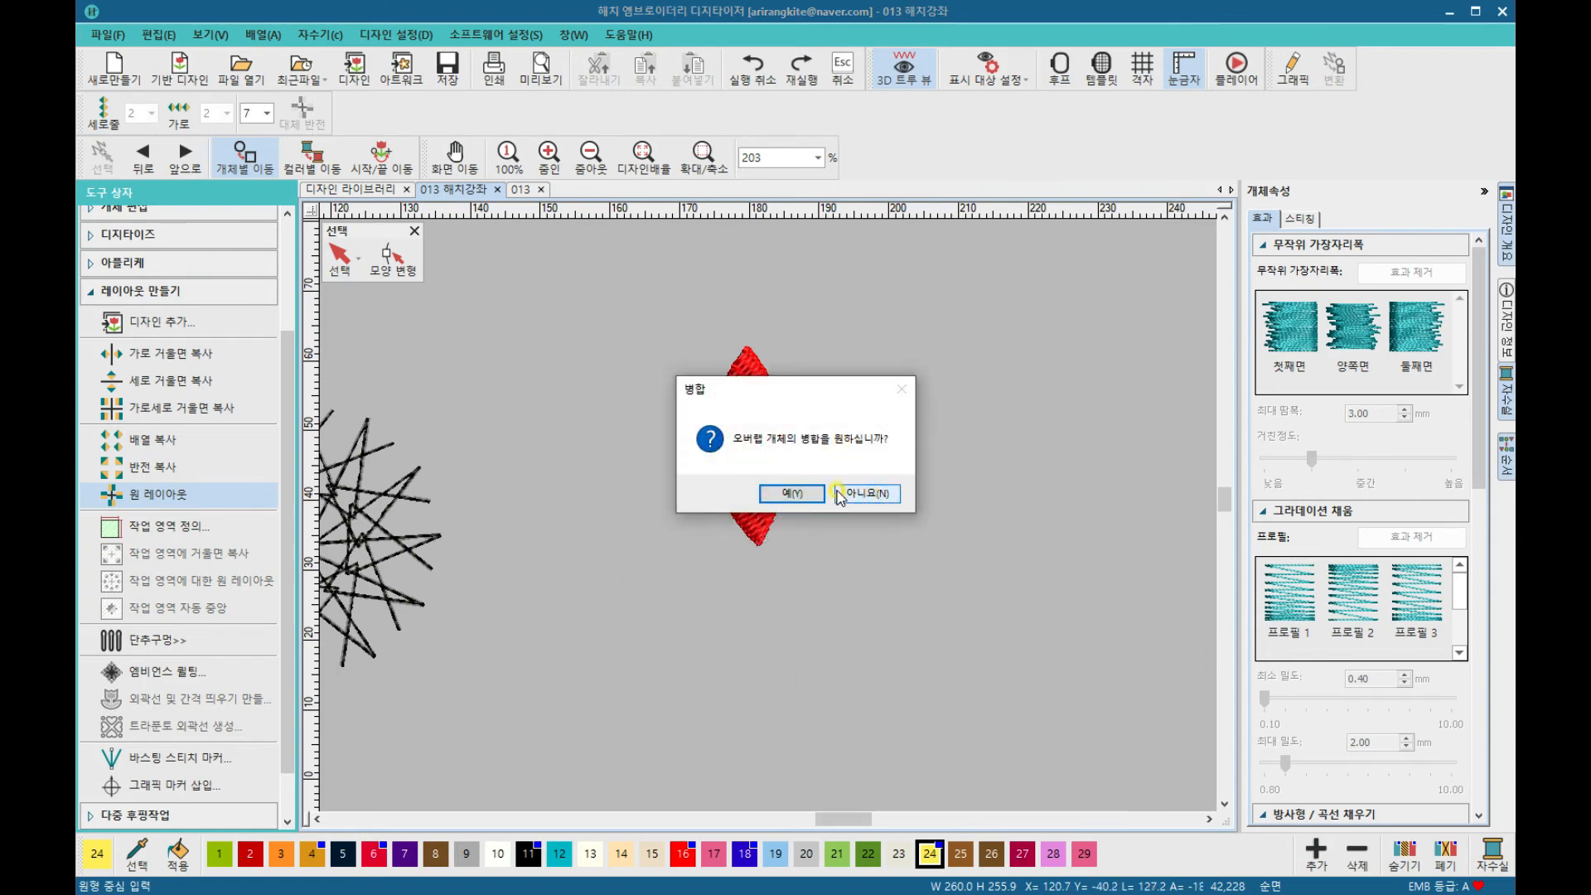
{"action": "left_click", "coordinate": [870, 497]}
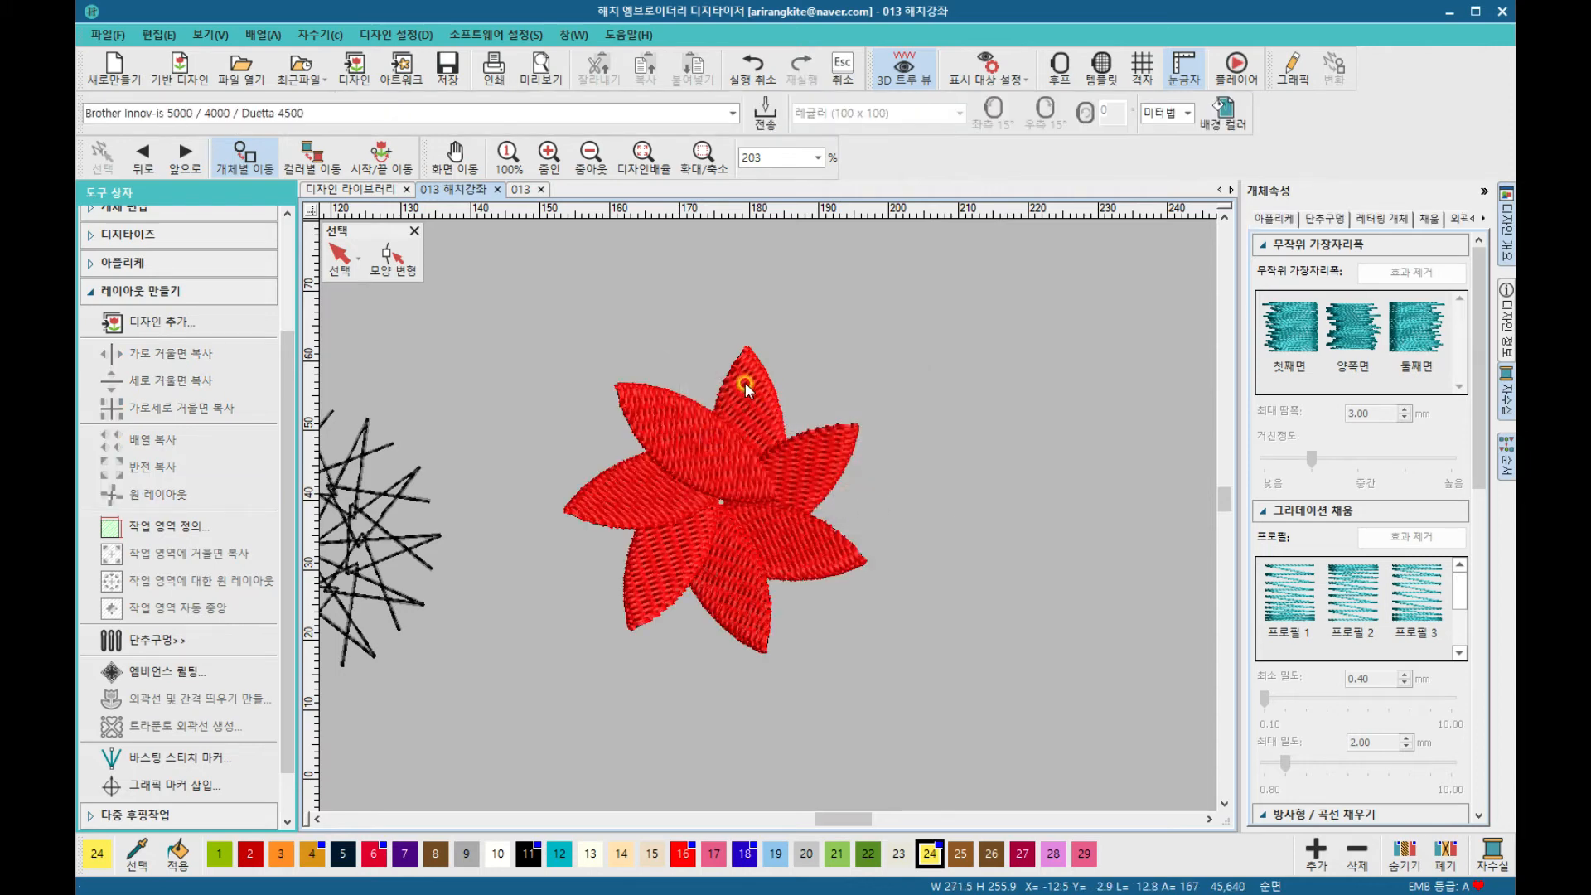
Step: Pull the seven petals of the red flower apart one by one to examine them as separate objects
{"action": "scroll", "coordinate": [768, 514], "scroll_direction": "up", "scroll_amount": 3}
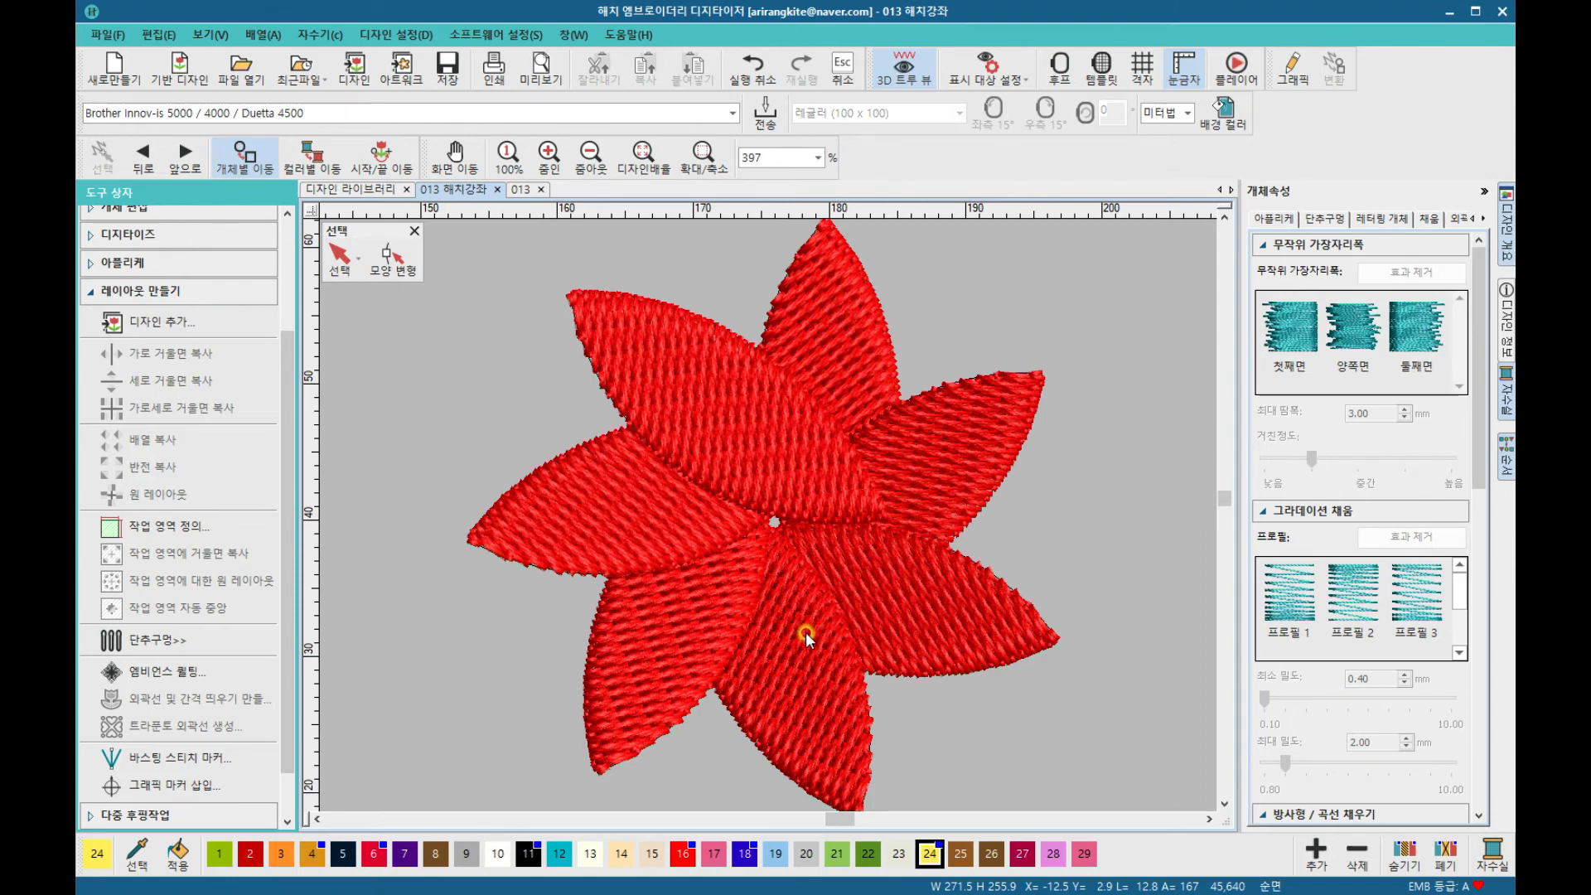
{"action": "left_click_drag", "start_coordinate": [753, 420], "coordinate": [600, 346]}
{"action": "left_click_drag", "start_coordinate": [649, 514], "coordinate": [493, 520]}
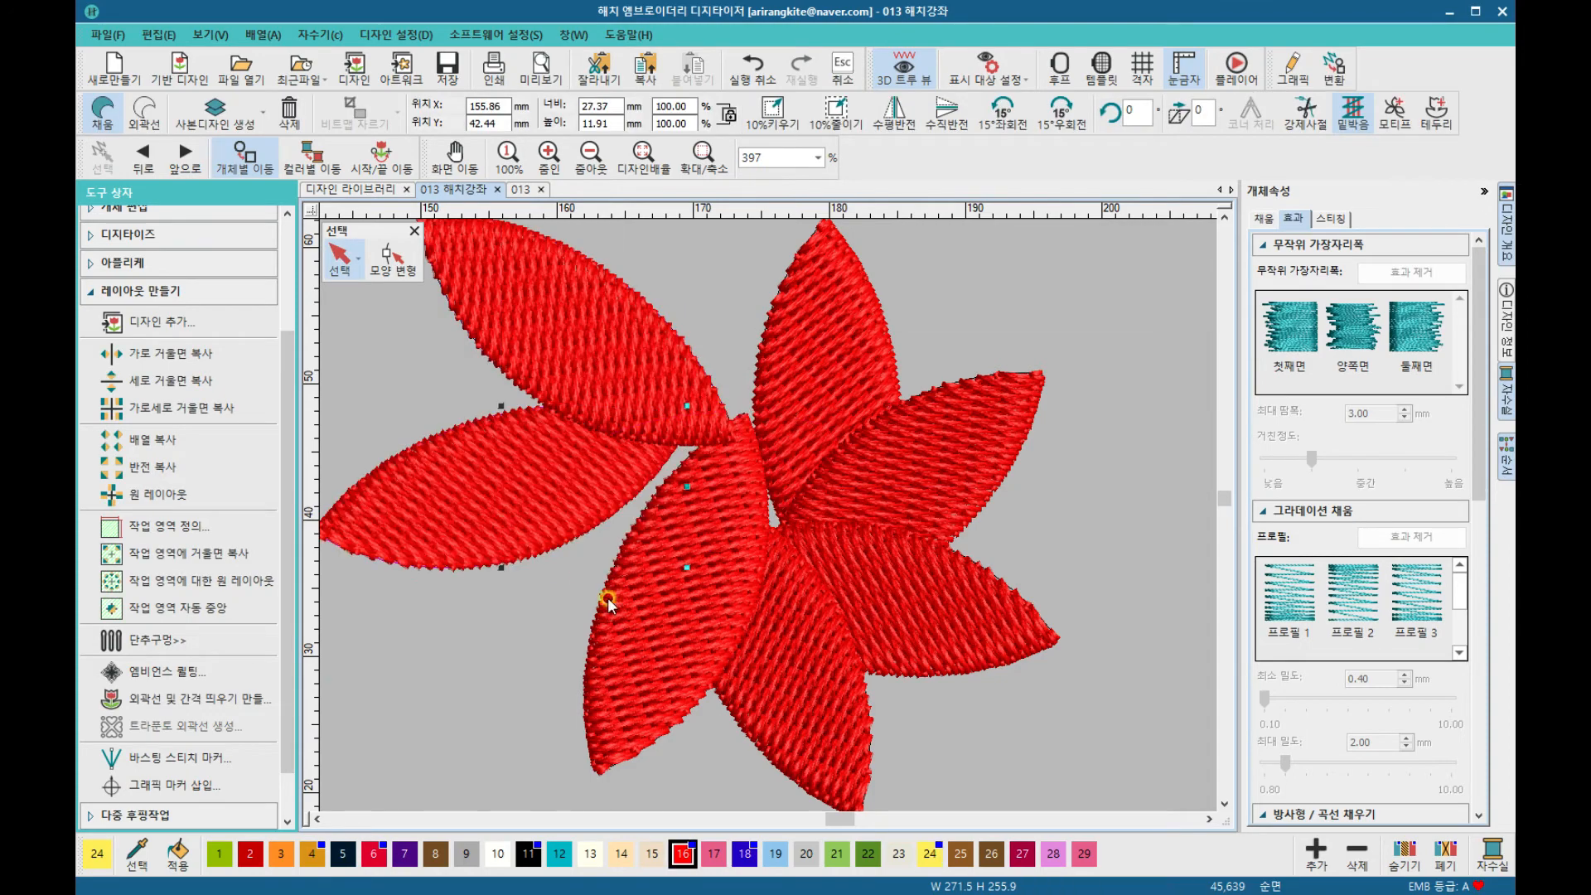
{"action": "left_click_drag", "start_coordinate": [651, 666], "coordinate": [539, 666]}
{"action": "left_click", "coordinate": [784, 717]}
{"action": "left_click_drag", "start_coordinate": [784, 717], "coordinate": [751, 772]}
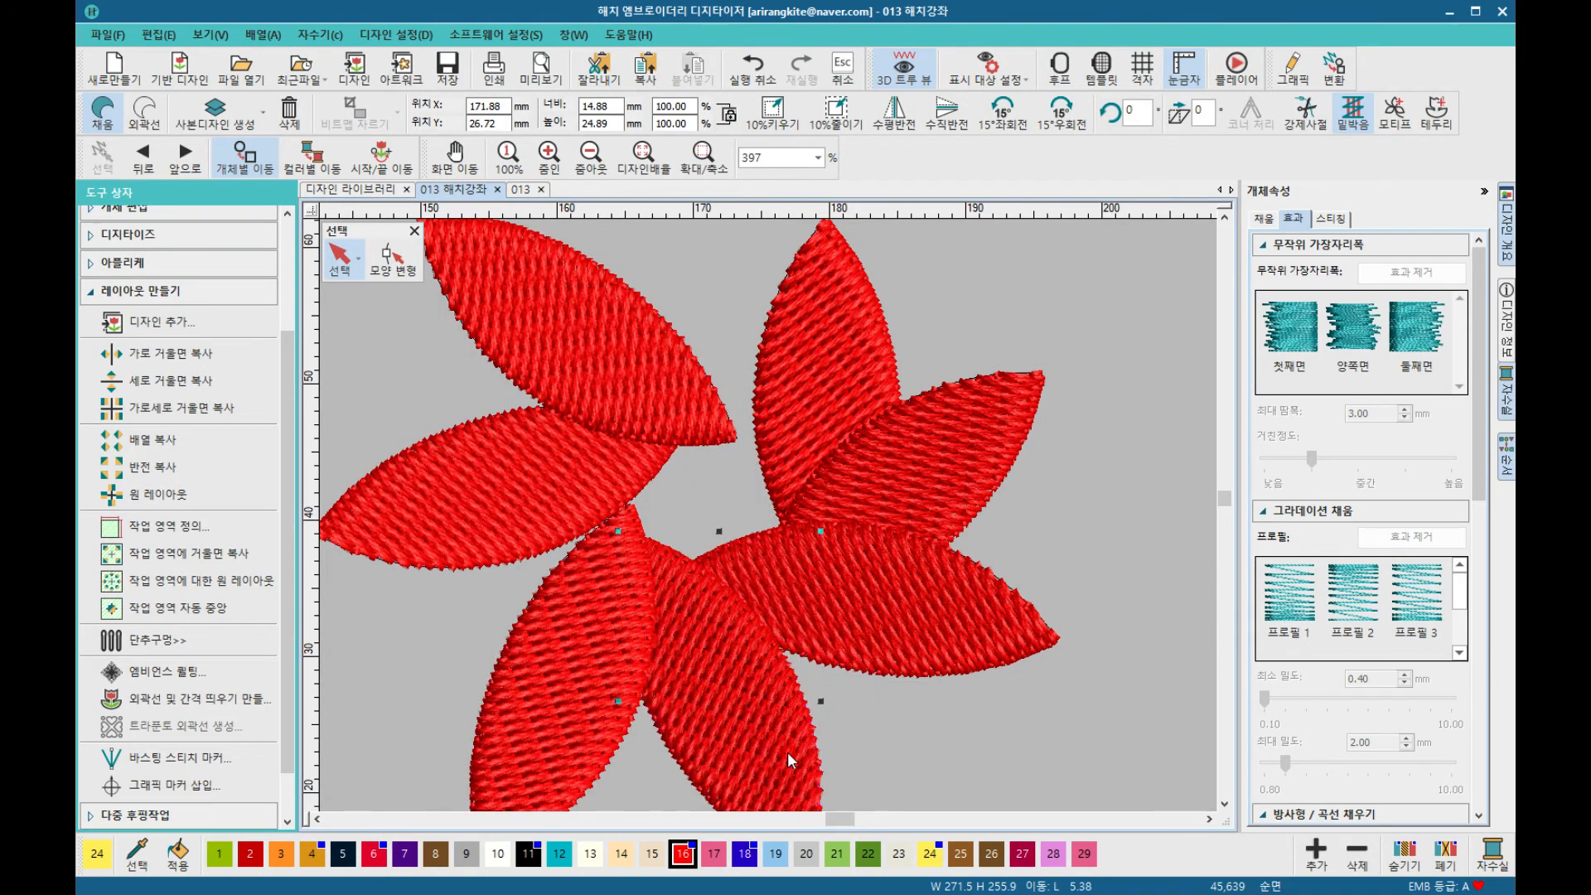
{"action": "left_click_drag", "start_coordinate": [906, 657], "coordinate": [906, 728]}
{"action": "left_click", "coordinate": [929, 508]}
{"action": "left_click_drag", "start_coordinate": [929, 508], "coordinate": [1011, 516]}
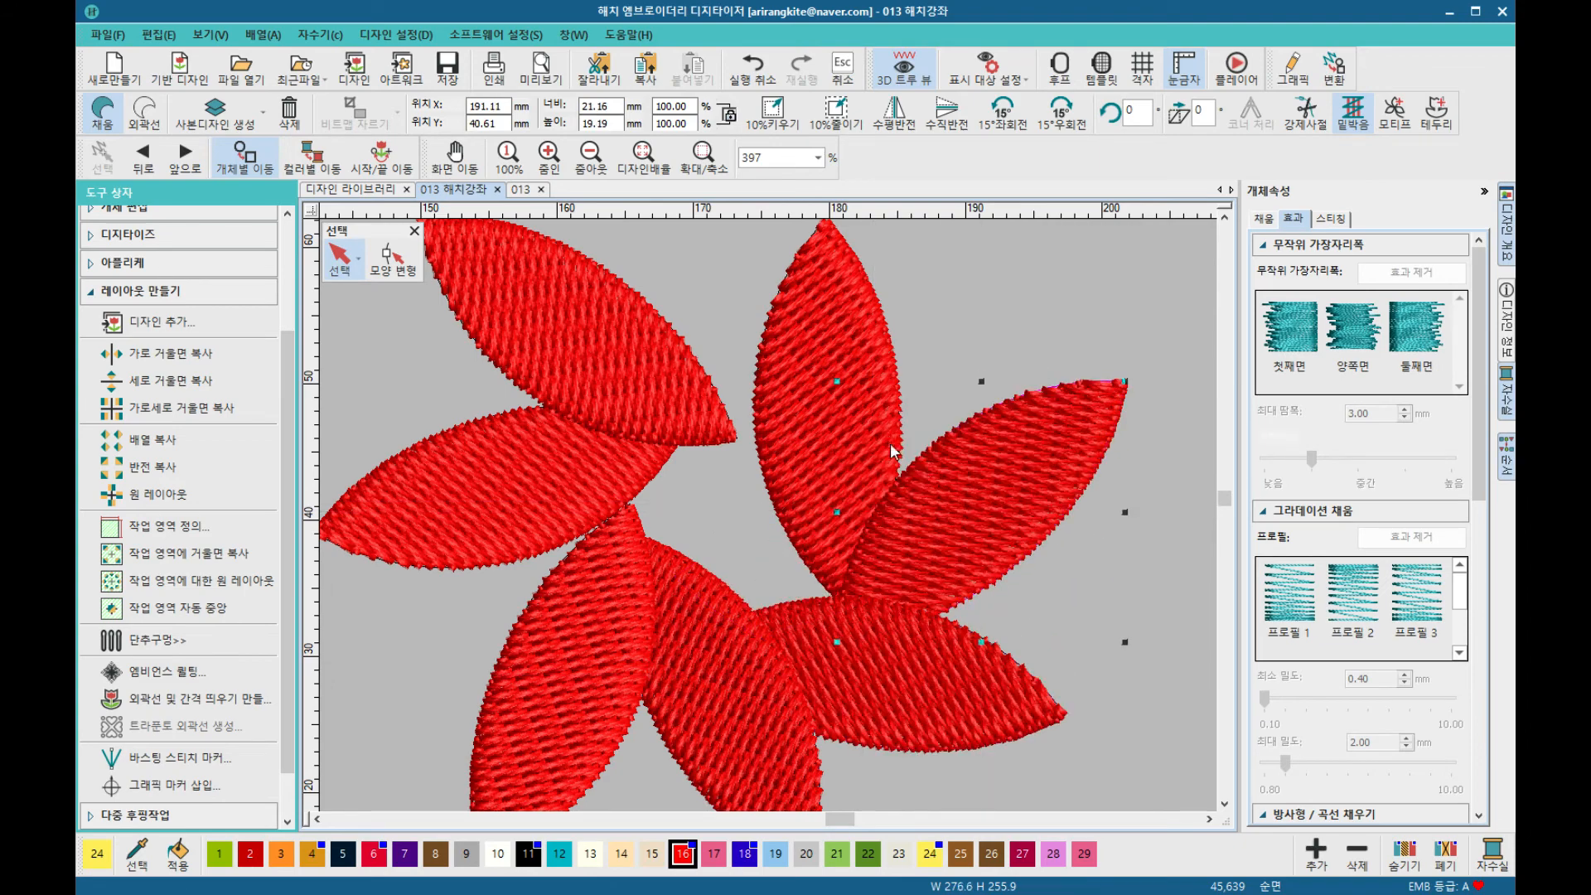
{"action": "left_click_drag", "start_coordinate": [873, 416], "coordinate": [816, 383]}
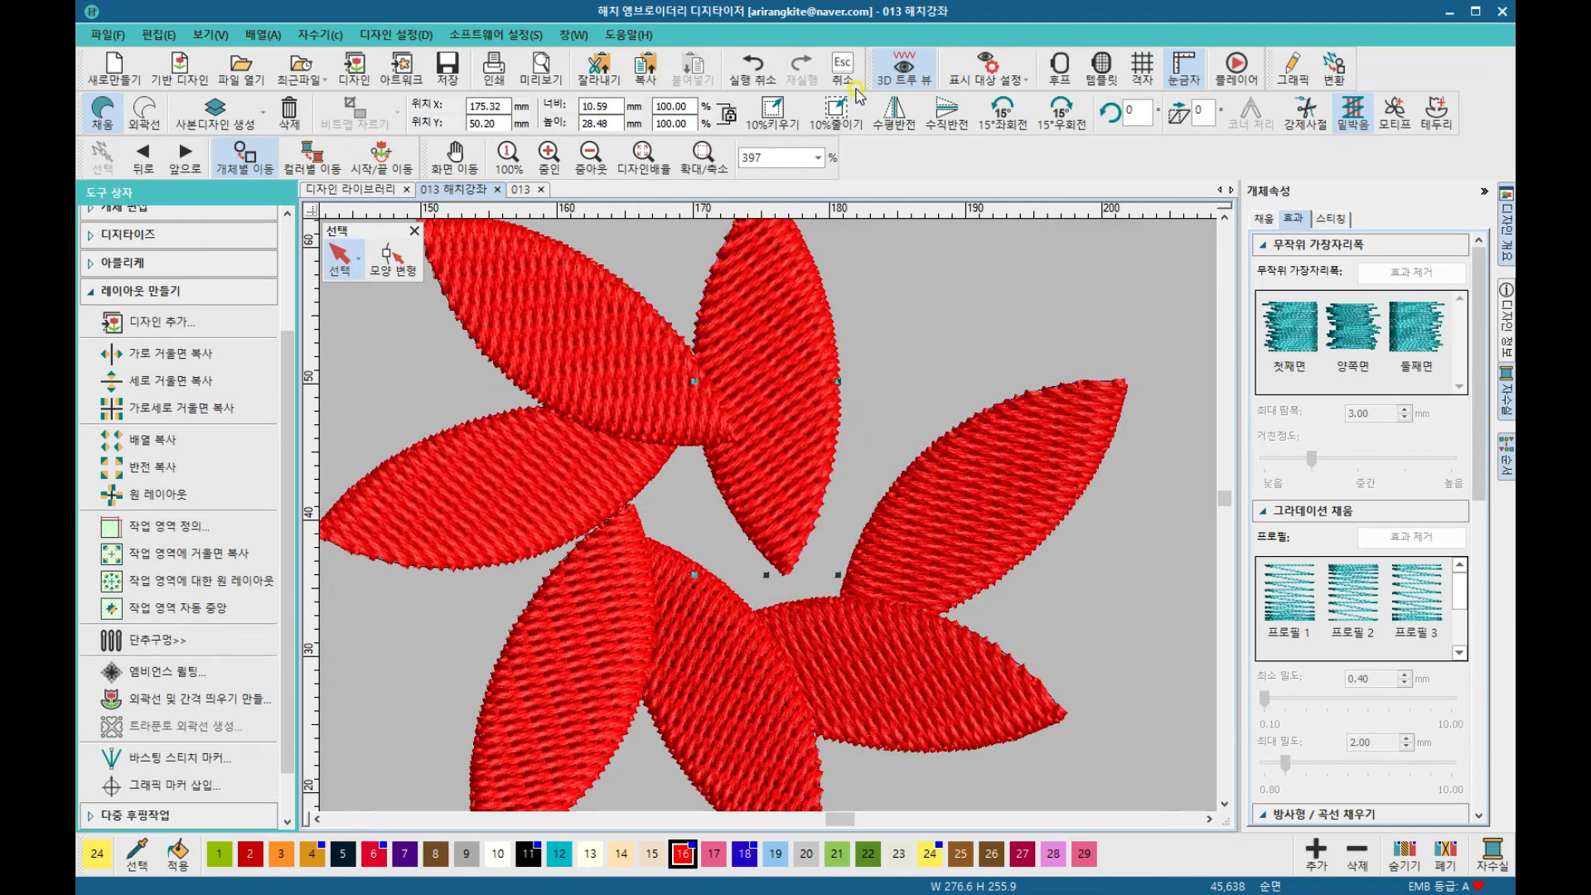
Step: Undo all the petal moves
{"action": "left_click", "coordinate": [760, 76]}
{"action": "left_click", "coordinate": [761, 76]}
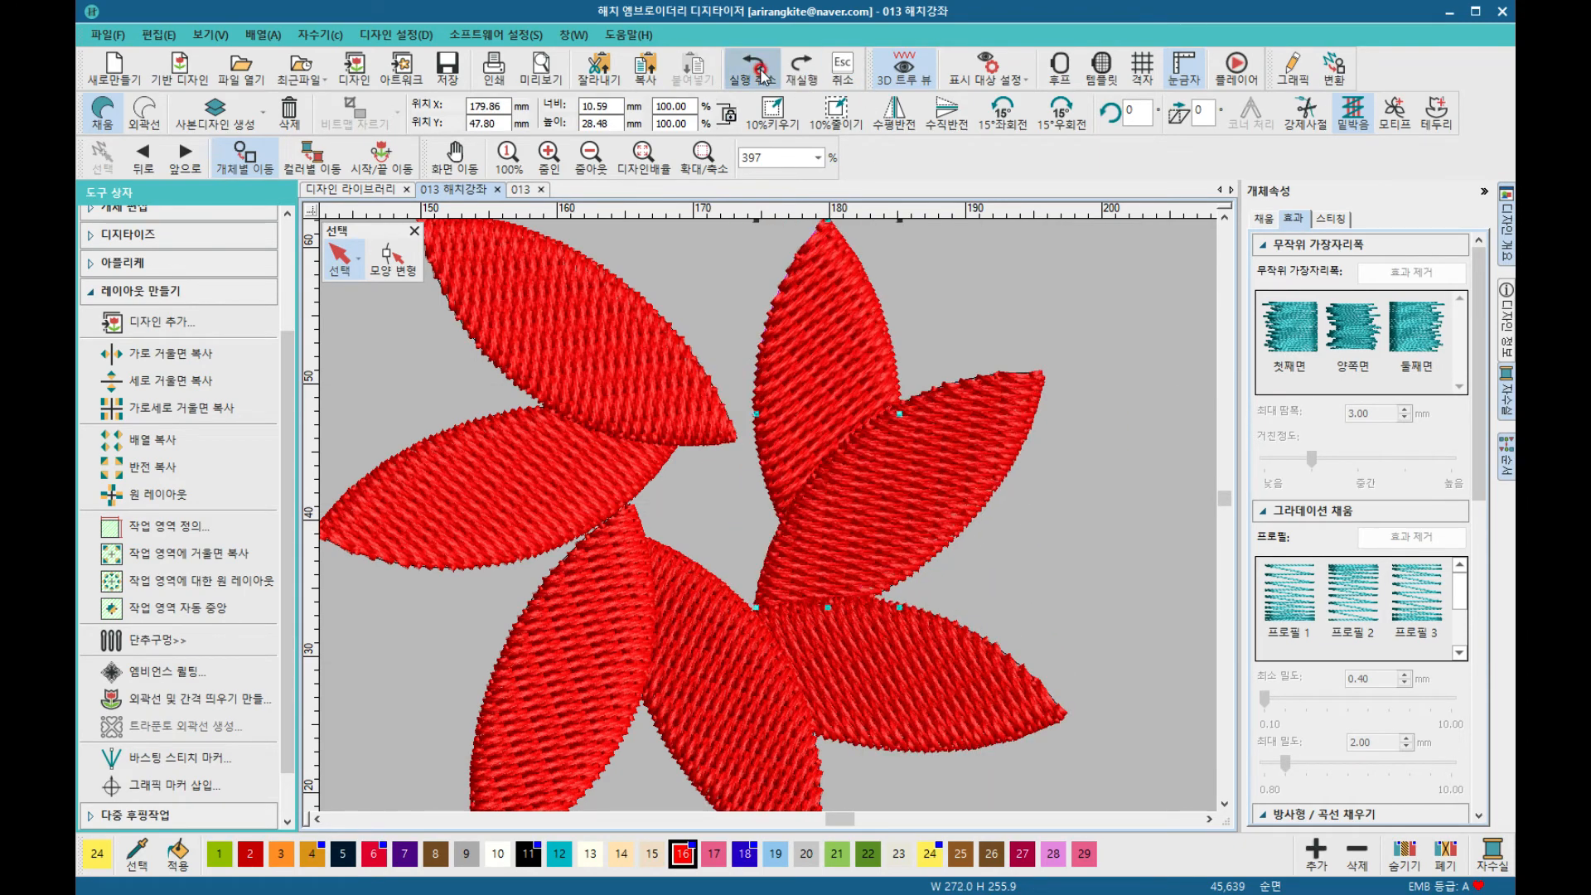
{"action": "left_click", "coordinate": [761, 76]}
{"action": "left_click", "coordinate": [761, 76]}
{"action": "left_click", "coordinate": [761, 76]}
{"action": "left_click", "coordinate": [760, 77]}
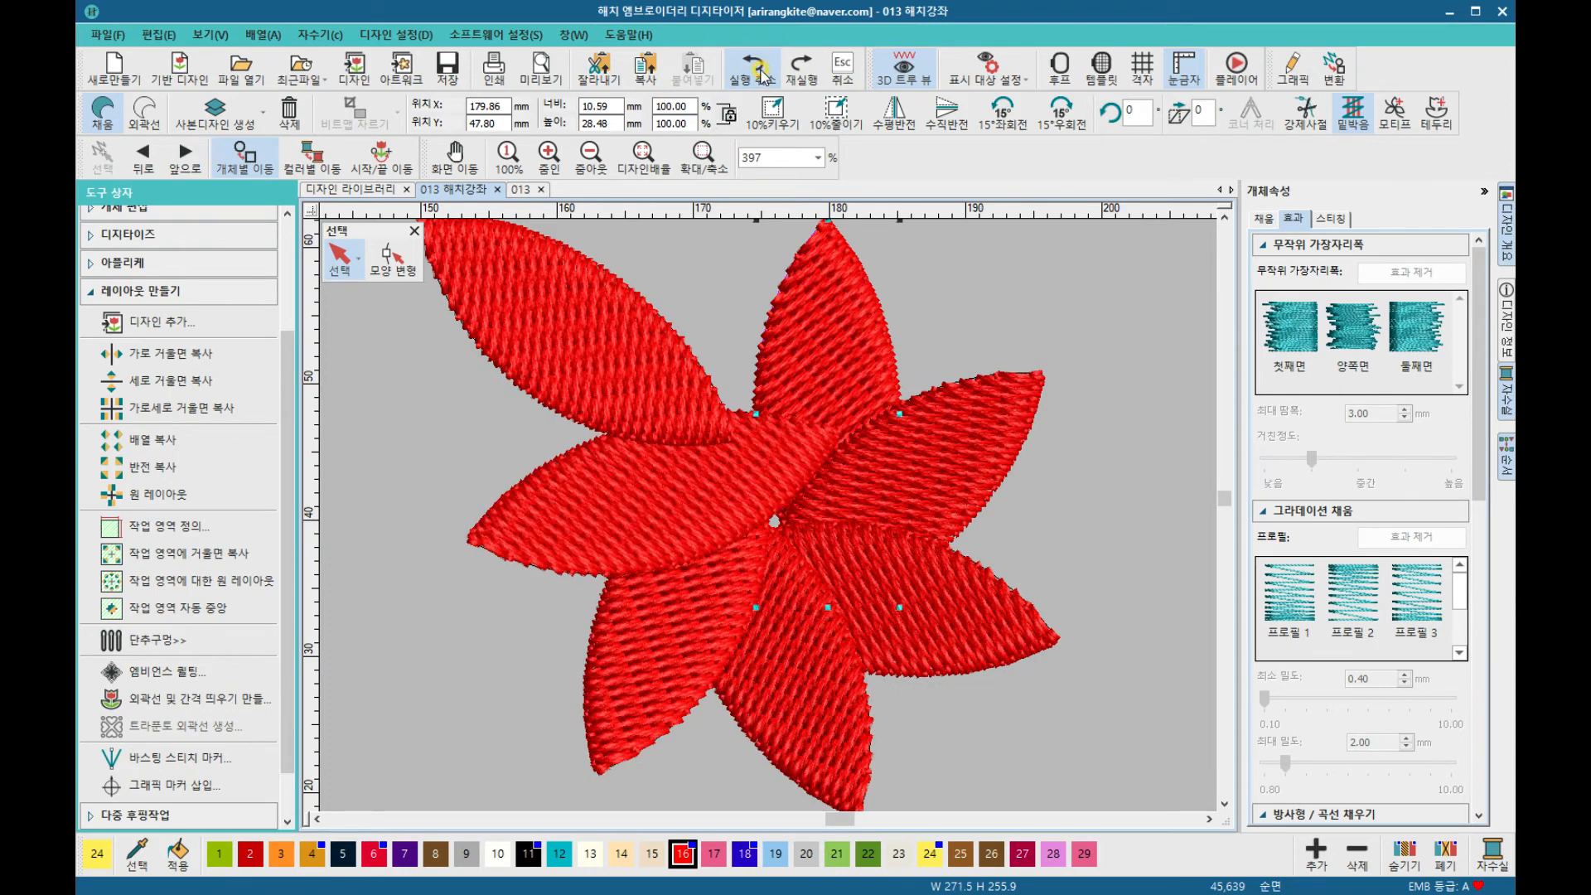
{"action": "left_click", "coordinate": [760, 77]}
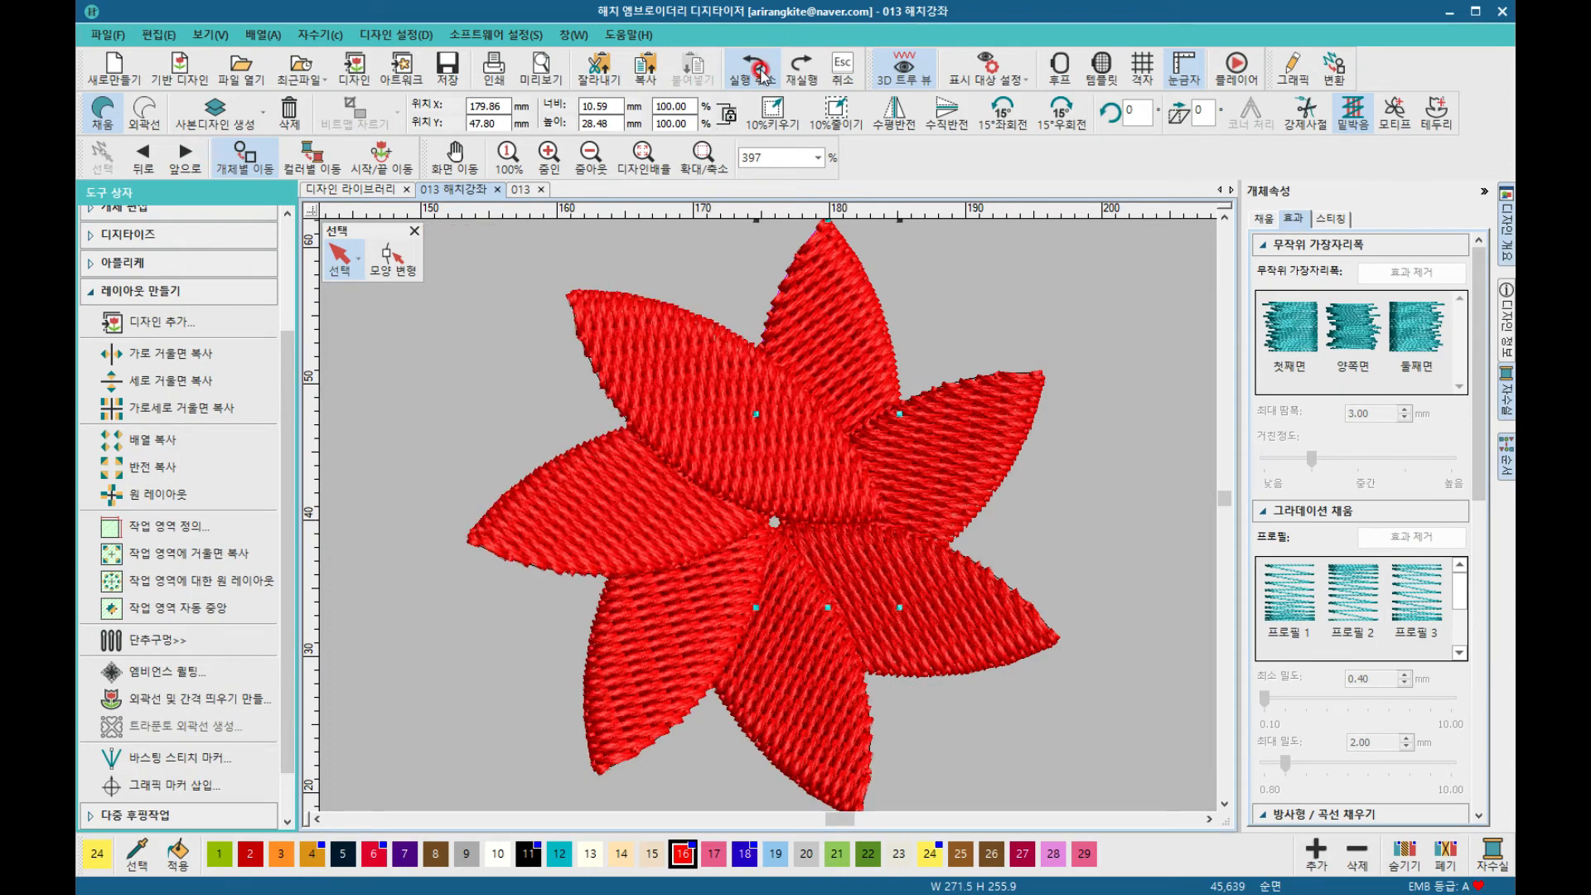
Step: Clear the petal selection and open the object editing tools (개체 편집)
{"action": "left_click", "coordinate": [955, 278]}
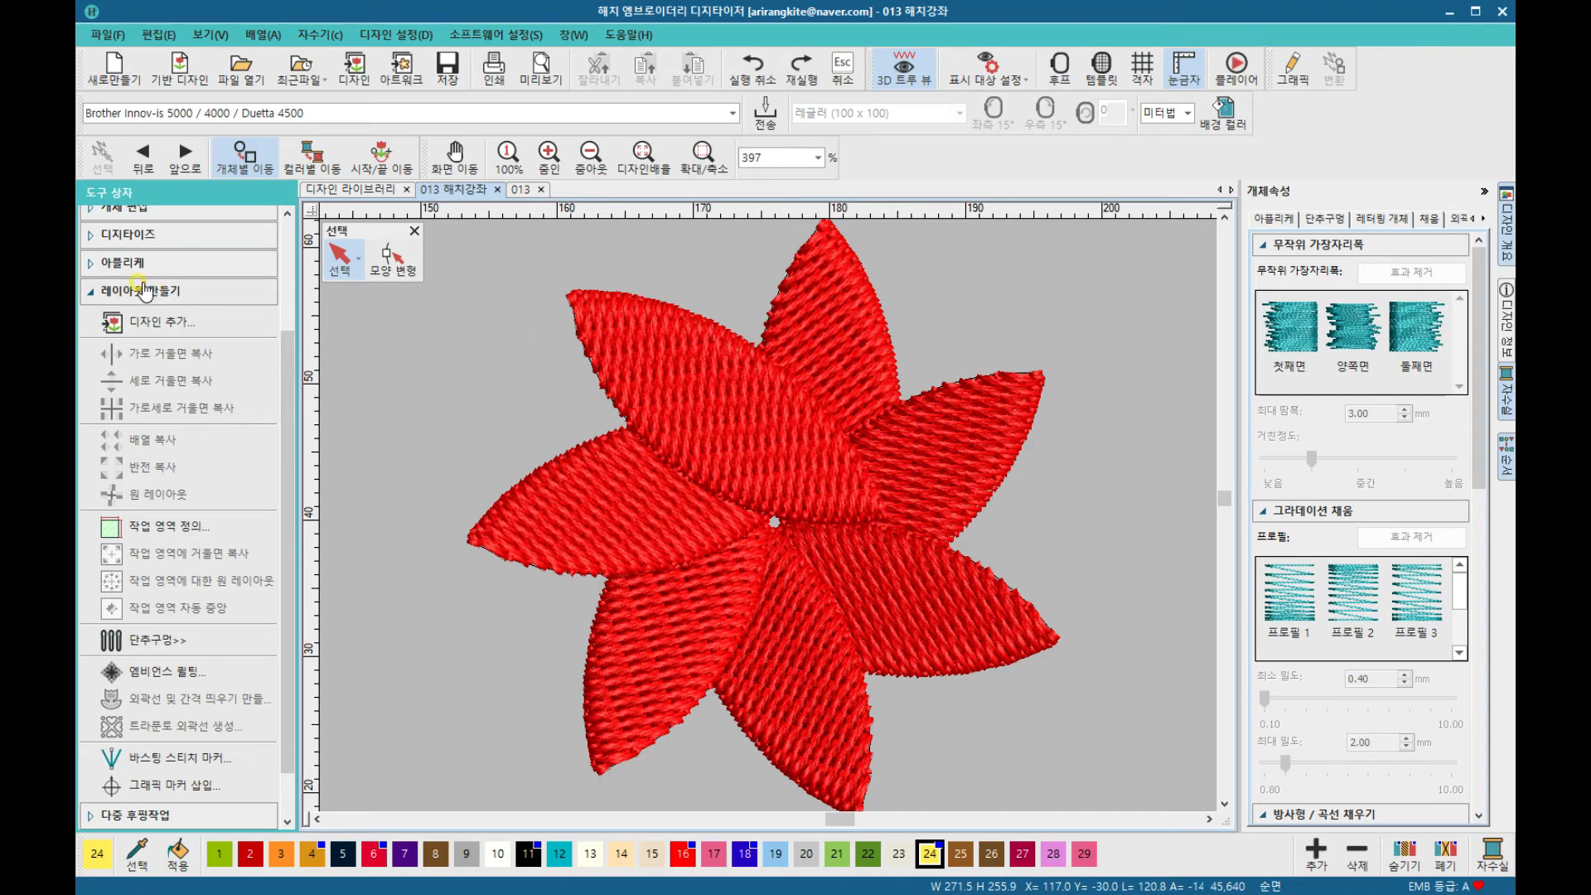
{"action": "left_click", "coordinate": [150, 208]}
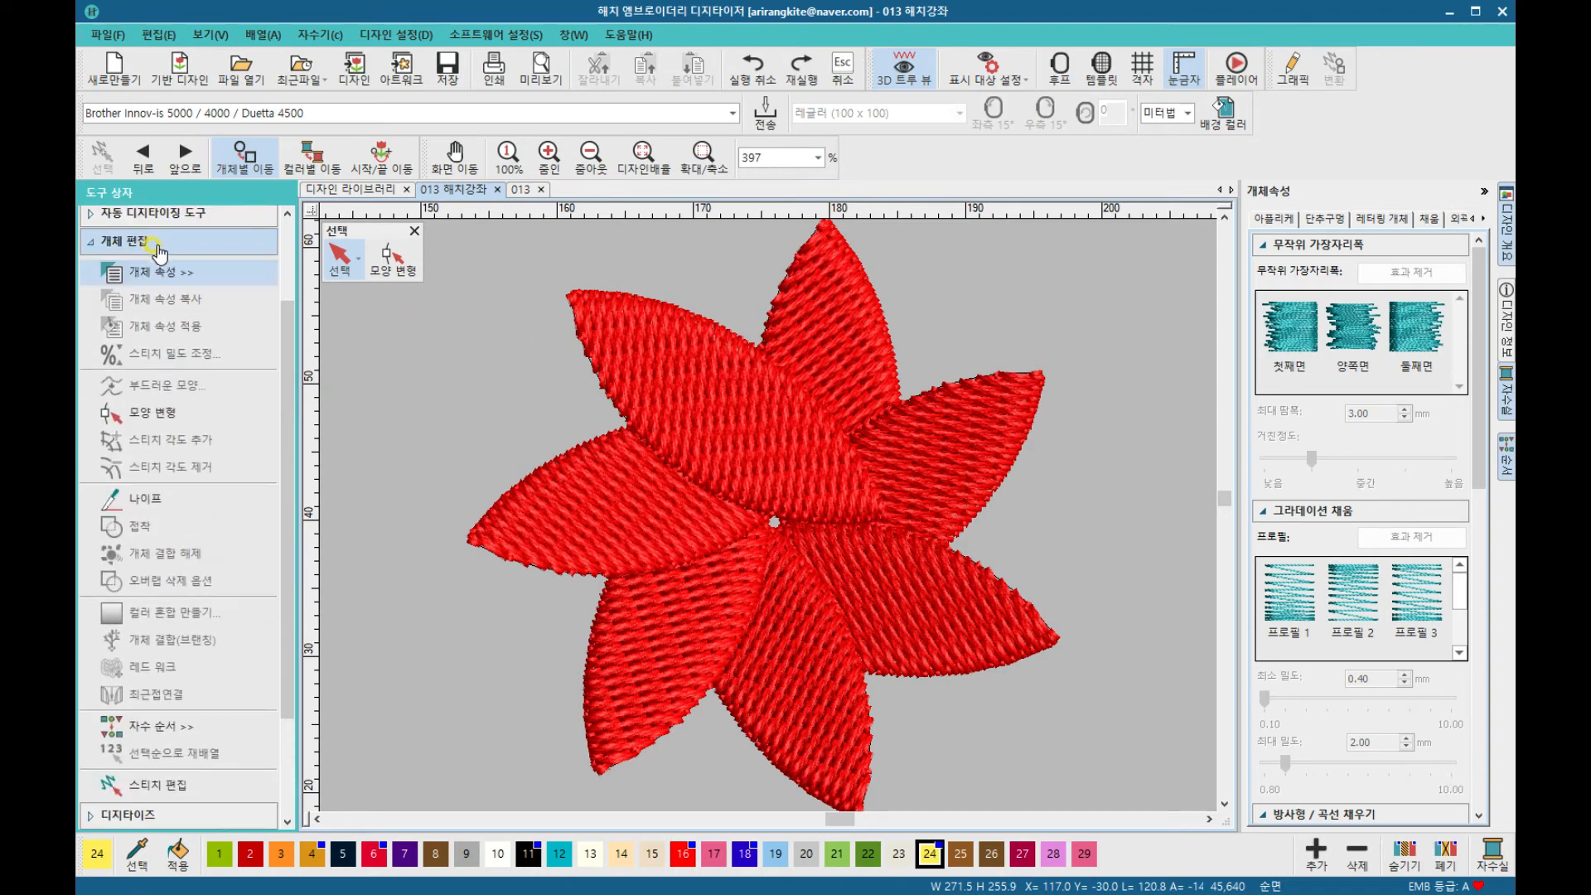
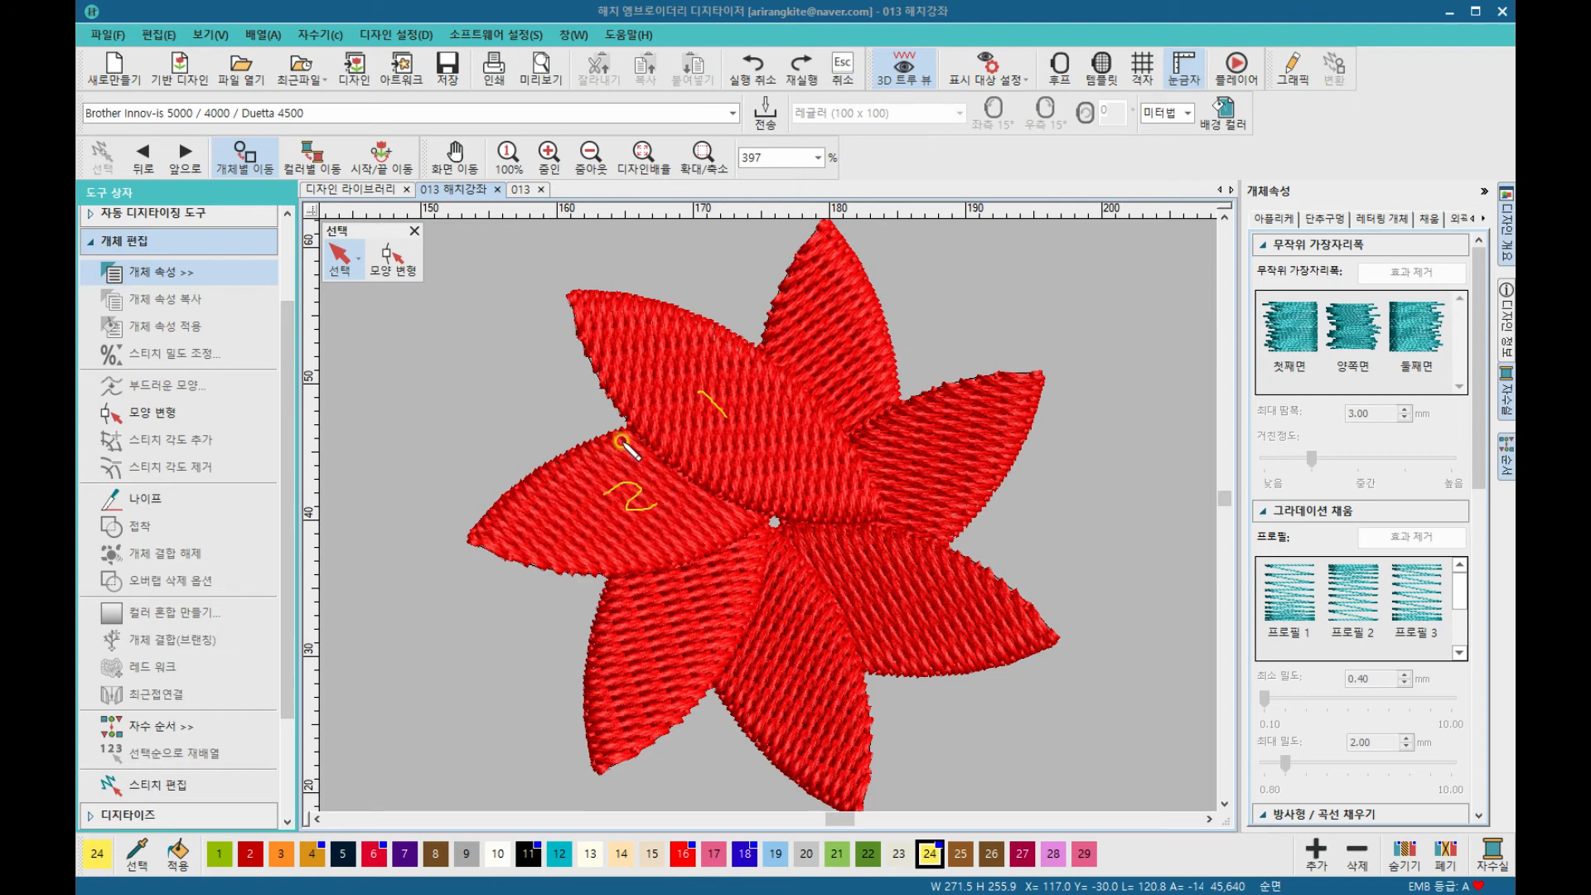
{"action": "mouse_move", "coordinate": [636, 427]}
{"action": "left_mouse_down"}
{"action": "mouse_move", "coordinate": [586, 435]}
{"action": "mouse_move", "coordinate": [473, 536]}
{"action": "mouse_move", "coordinate": [584, 568]}
{"action": "mouse_move", "coordinate": [744, 553]}
{"action": "left_mouse_up"}
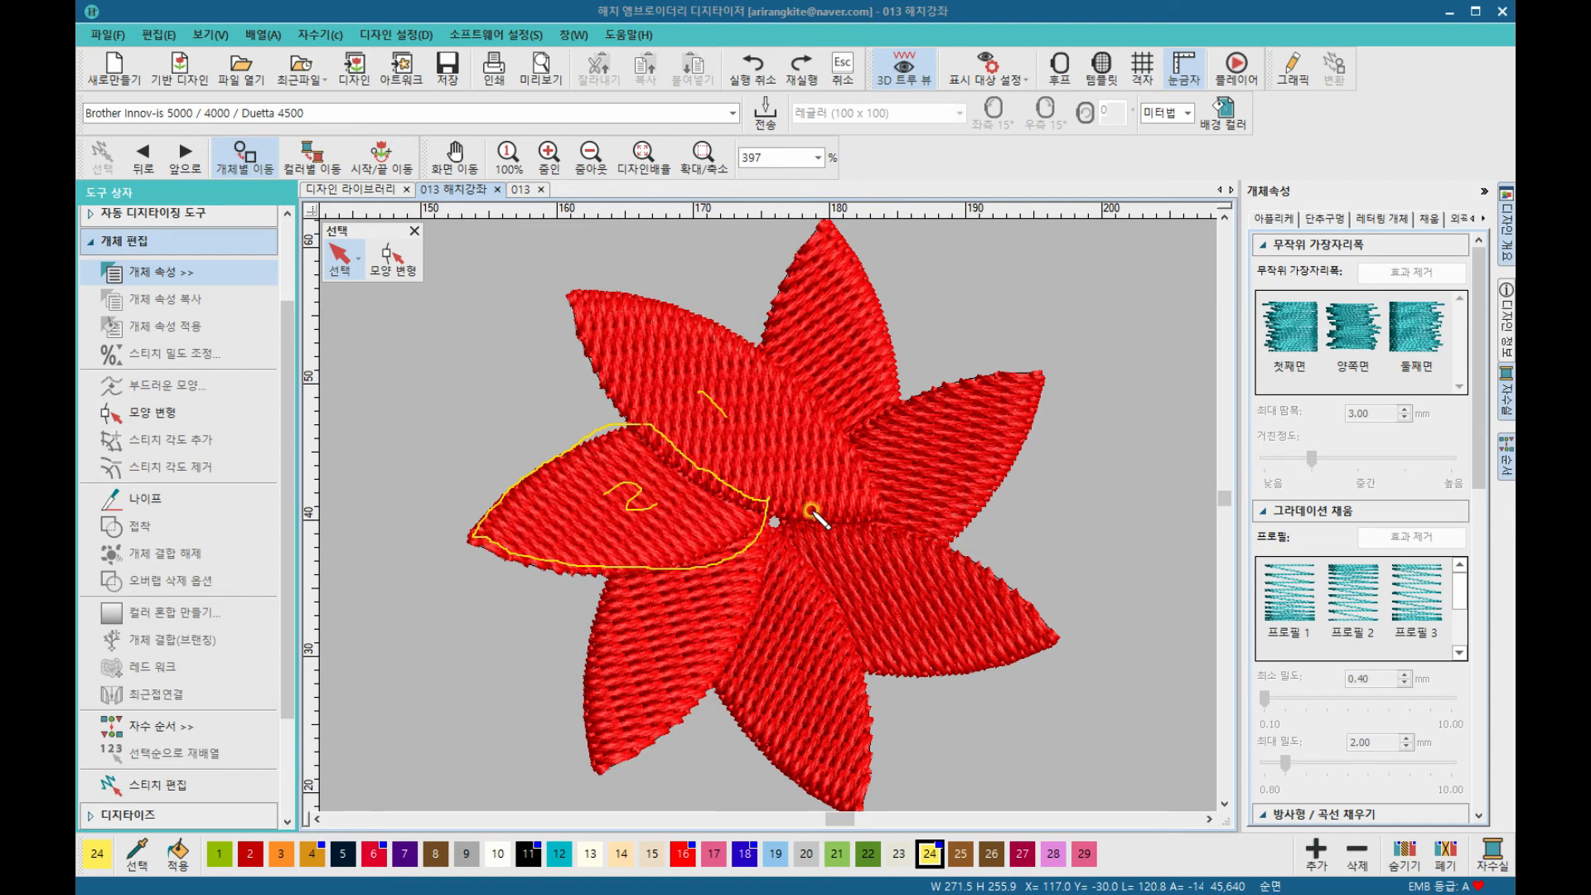
{"action": "left_click_drag", "start_coordinate": [876, 515], "coordinate": [722, 499]}
{"action": "mouse_move", "coordinate": [602, 361]}
{"action": "left_mouse_down"}
{"action": "mouse_move", "coordinate": [573, 286]}
{"action": "mouse_move", "coordinate": [750, 341]}
{"action": "mouse_move", "coordinate": [794, 372]}
{"action": "left_mouse_up"}
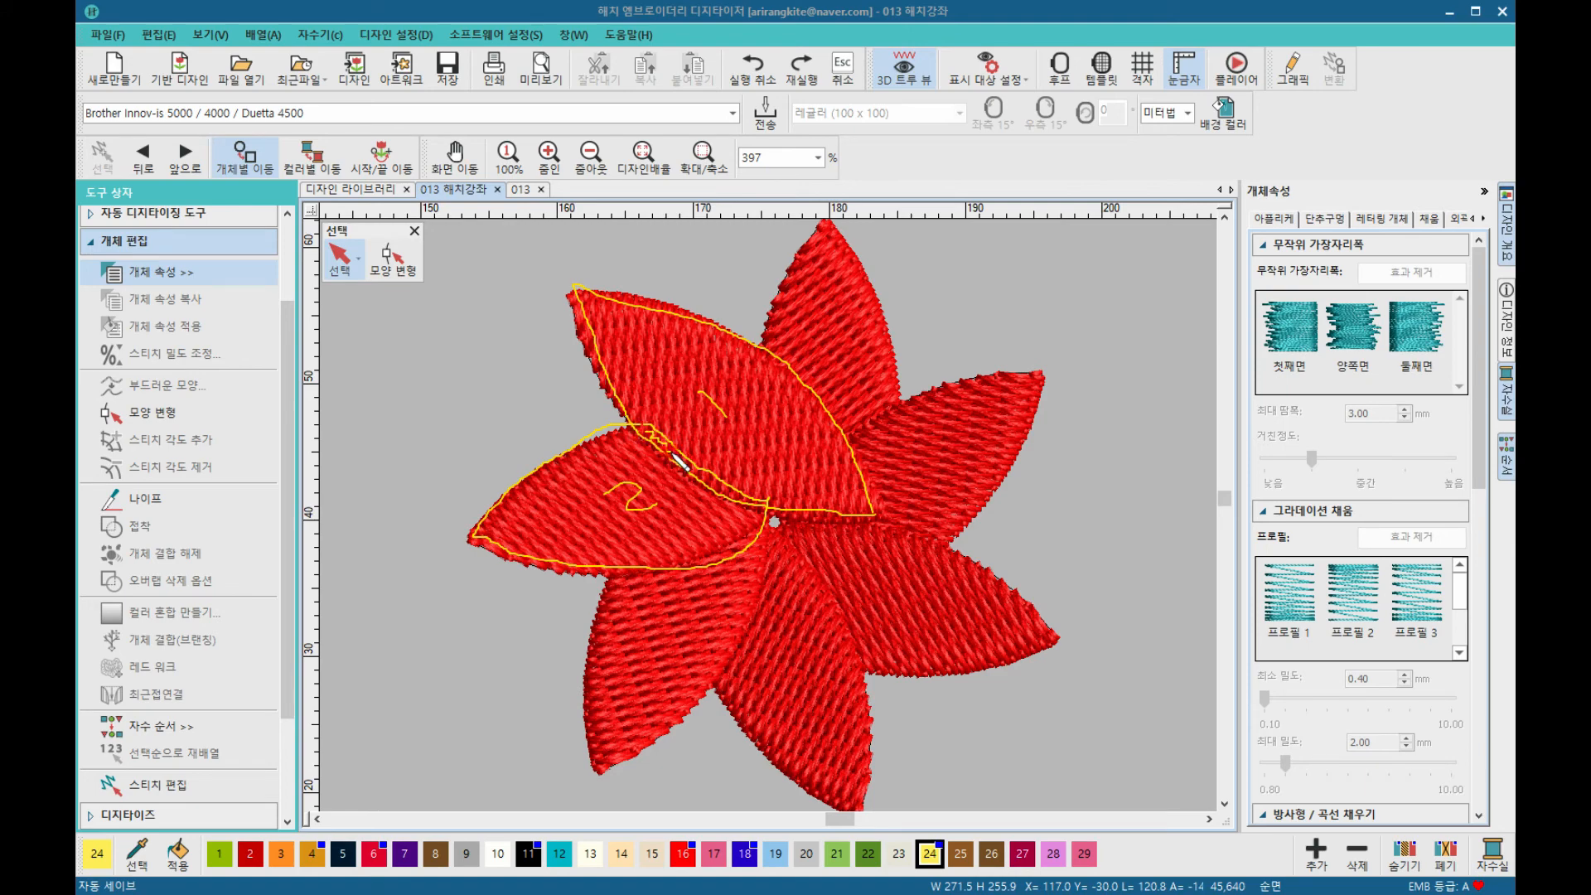
{"action": "left_click_drag", "start_coordinate": [687, 471], "coordinate": [714, 487]}
{"action": "mouse_move", "coordinate": [842, 443]}
{"action": "left_mouse_down"}
{"action": "mouse_move", "coordinate": [707, 512]}
{"action": "mouse_move", "coordinate": [530, 541]}
{"action": "left_mouse_up"}
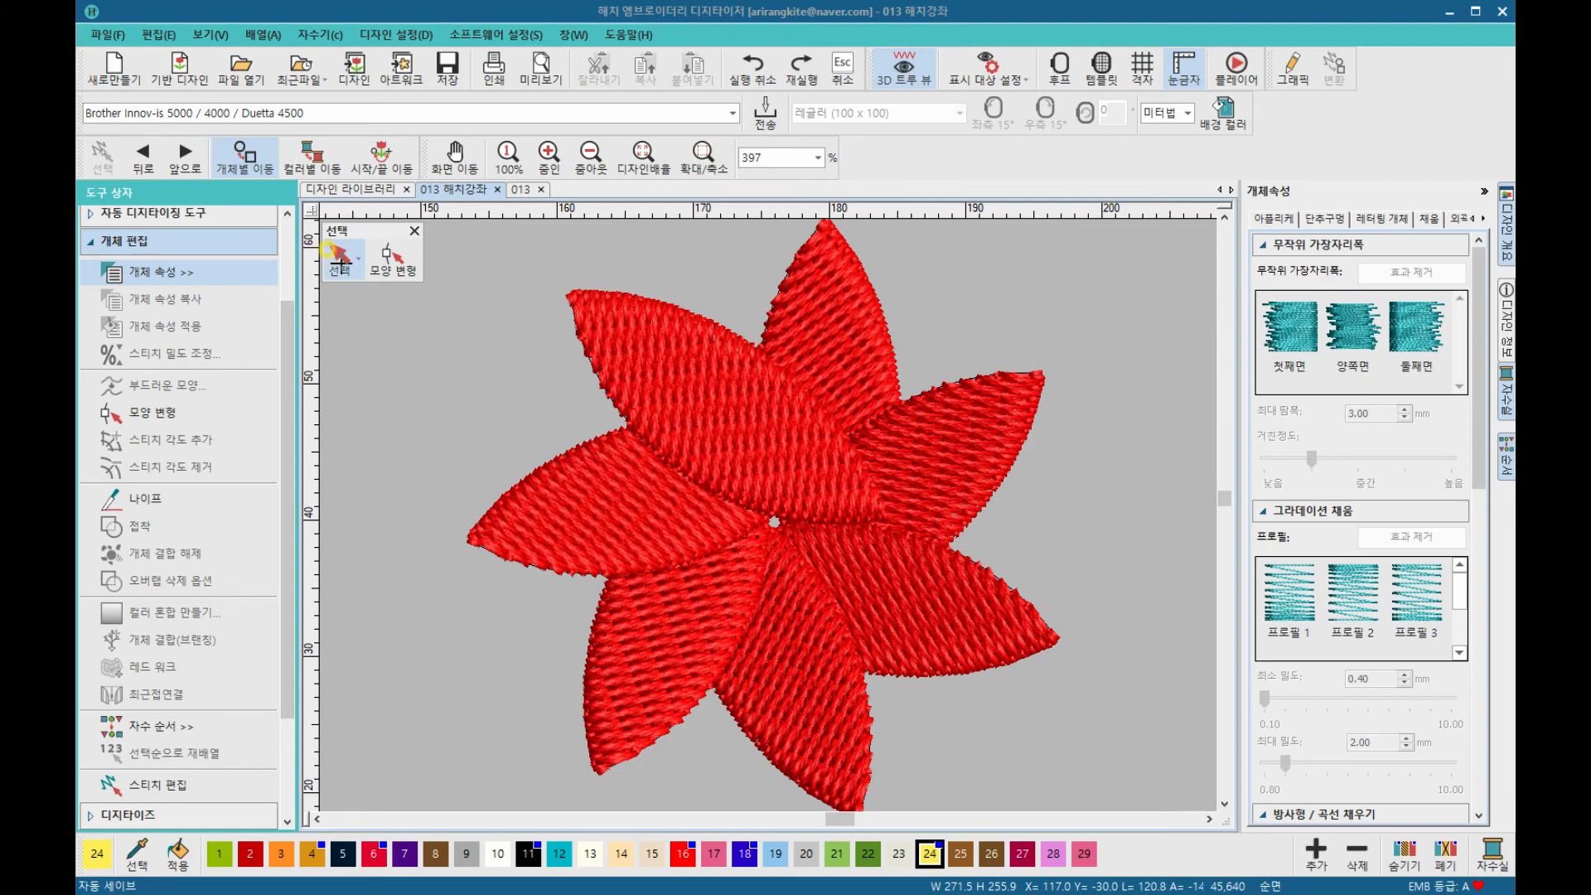
Step: Remove the overlapped area beneath the flower's upper-right petal with the remove-overlap option (오버랩 삭제 옵션)
{"action": "right_click", "coordinate": [1109, 366]}
{"action": "left_click", "coordinate": [897, 335]}
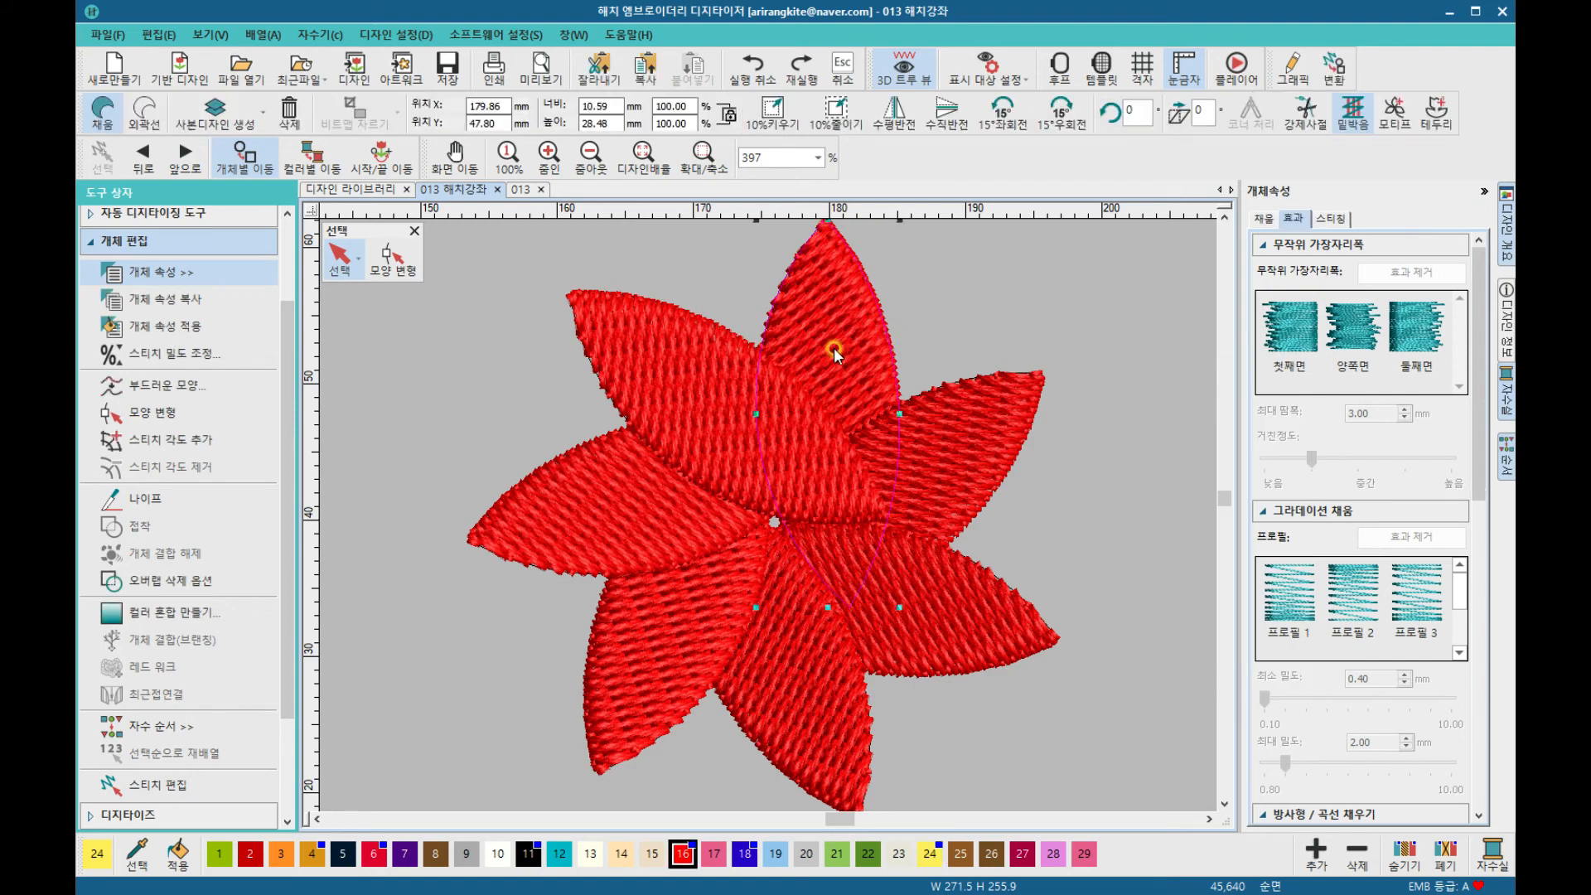
{"action": "left_click", "coordinate": [932, 537]}
{"action": "left_click", "coordinate": [683, 664]}
{"action": "left_click", "coordinate": [839, 337]}
{"action": "left_click", "coordinate": [970, 405]}
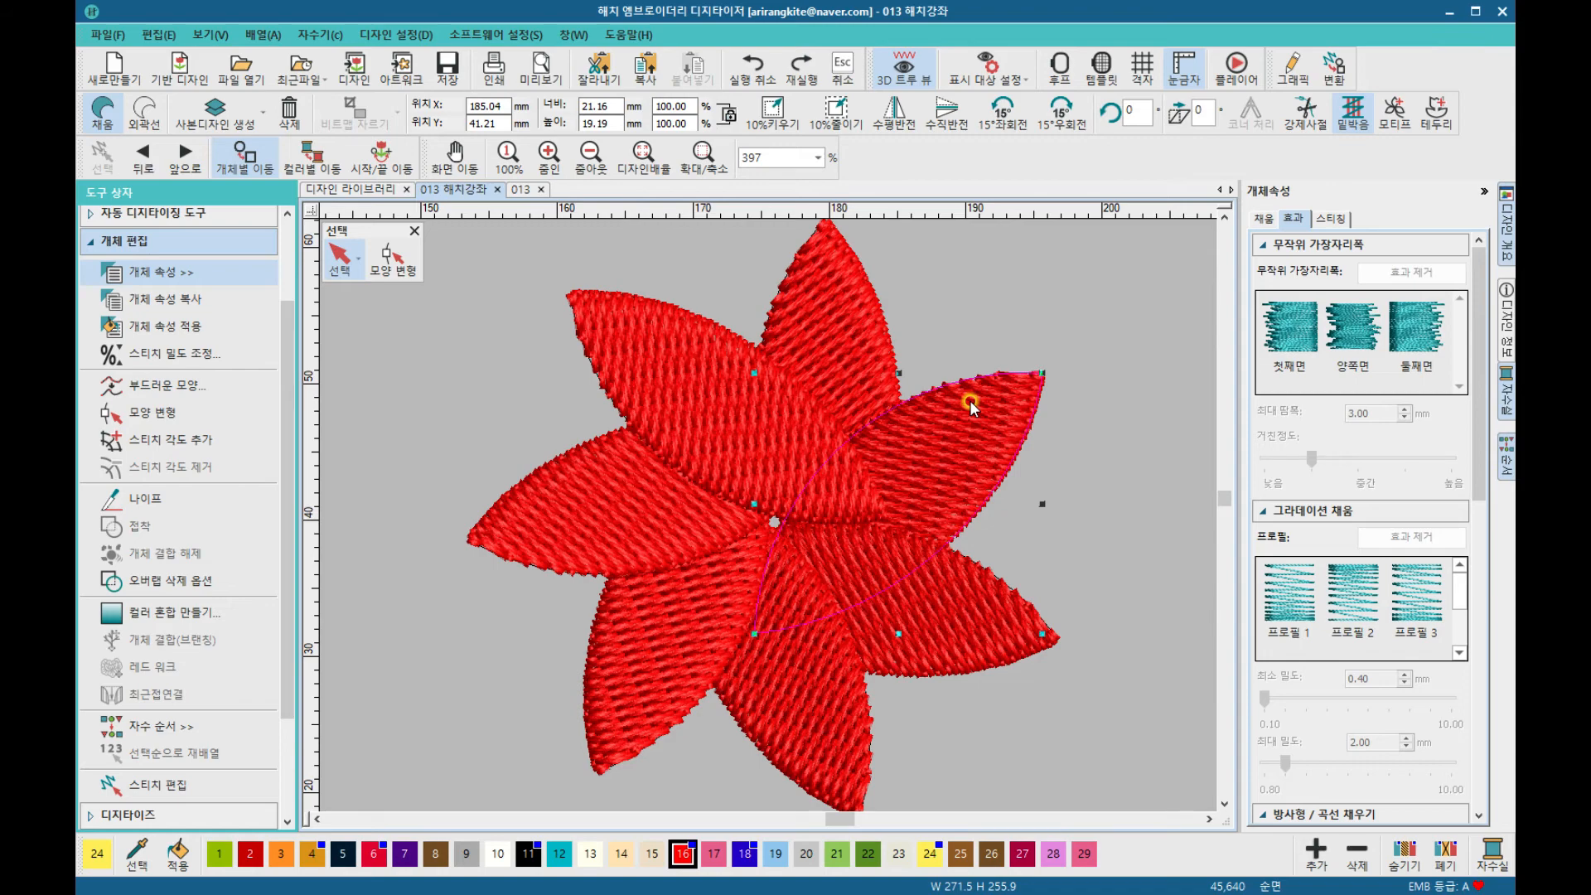
{"action": "left_click", "coordinate": [174, 582]}
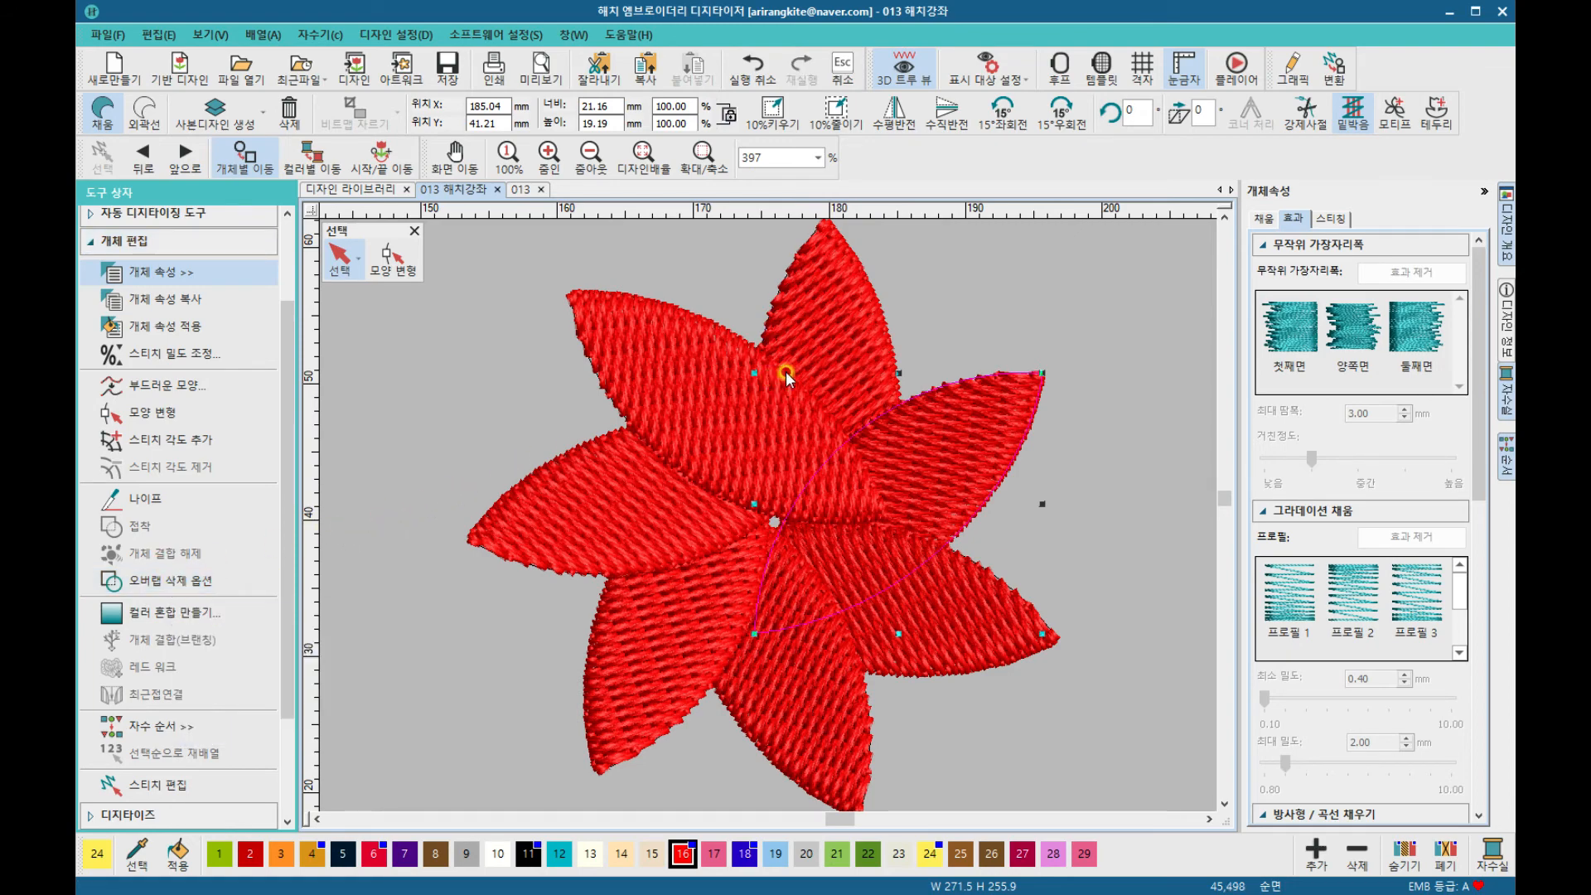
Step: Move the topmost and upper-right petals away in turn to inspect the overlap cut, undoing each move
{"action": "left_click_drag", "start_coordinate": [842, 343], "coordinate": [899, 319]}
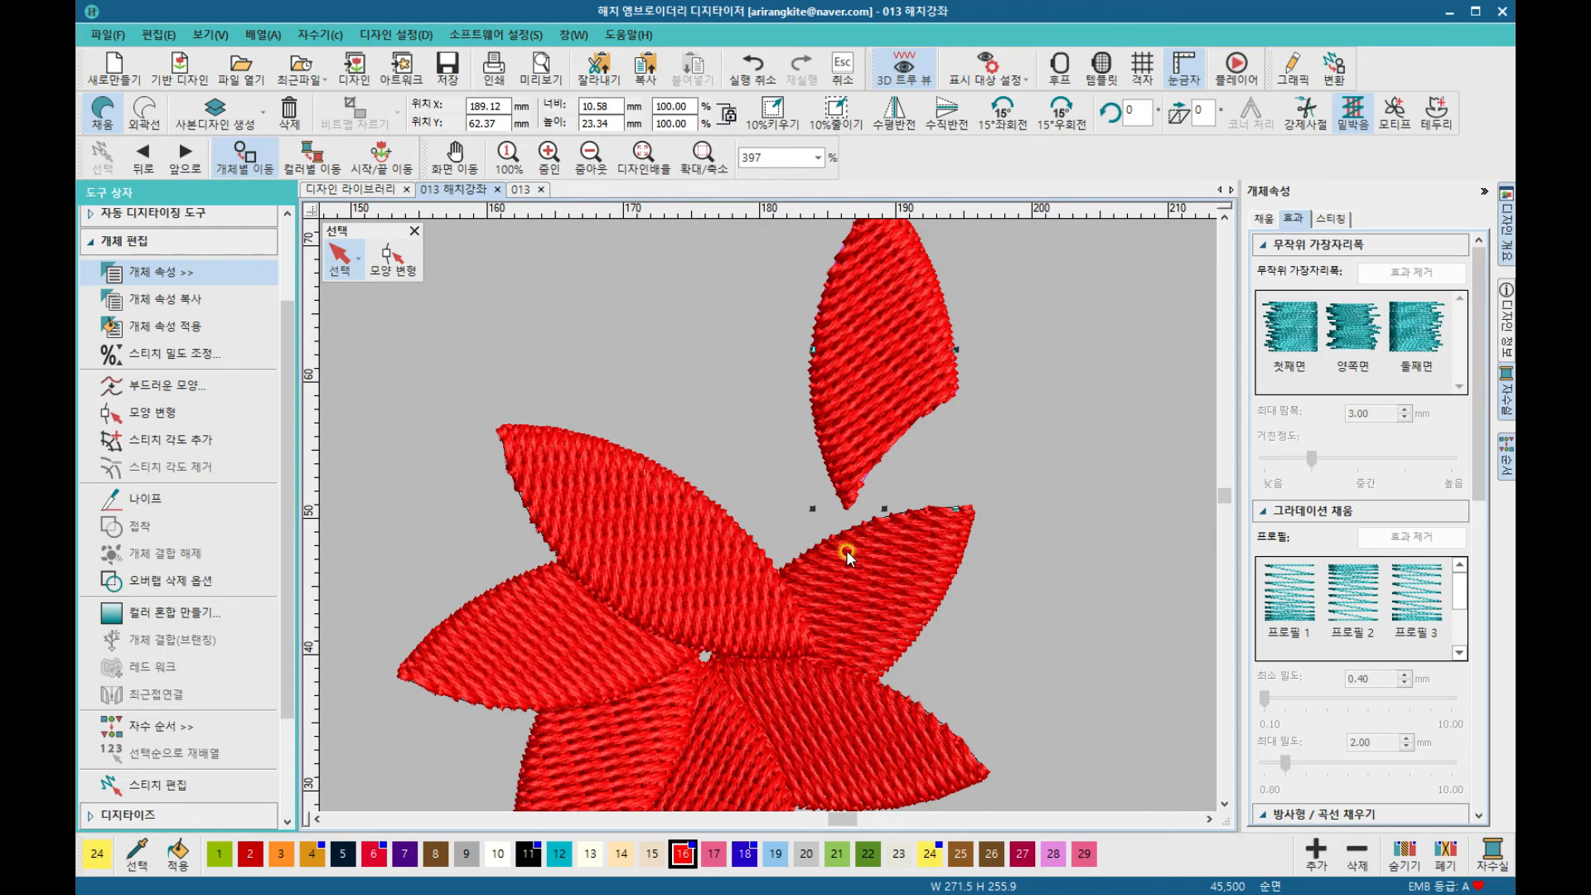
{"action": "key", "text": "ctrl+z"}
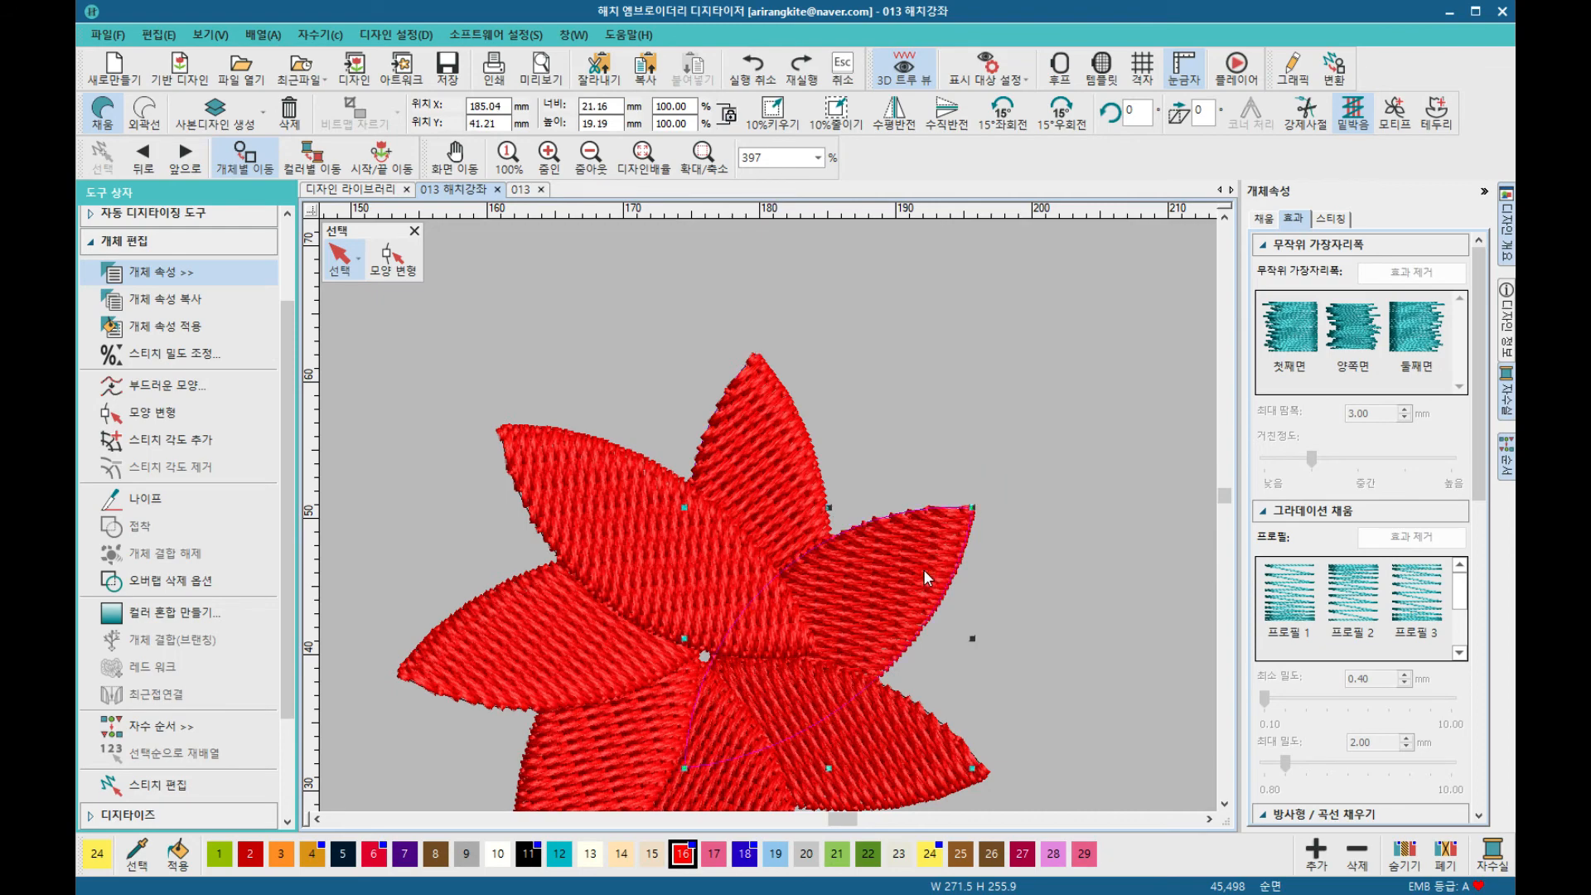
{"action": "left_click_drag", "start_coordinate": [923, 569], "coordinate": [1060, 406]}
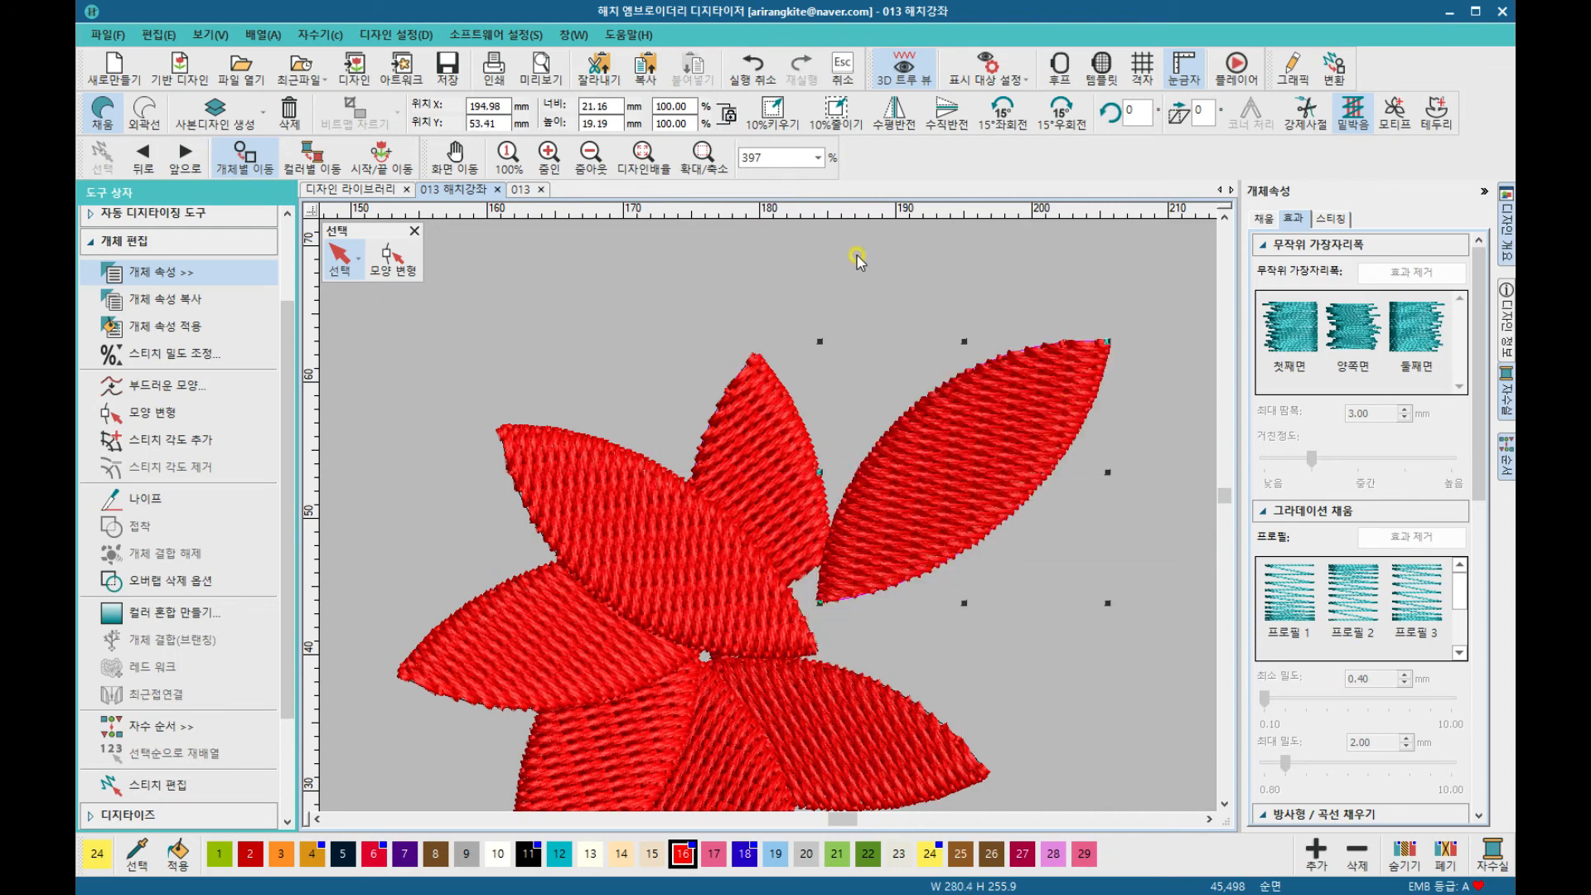
{"action": "left_click", "coordinate": [756, 75]}
Step: Remove the overlap beneath the lower-right petal, checking the cut by moving the upper-right petal away and undoing that move
{"action": "left_click", "coordinate": [937, 759]}
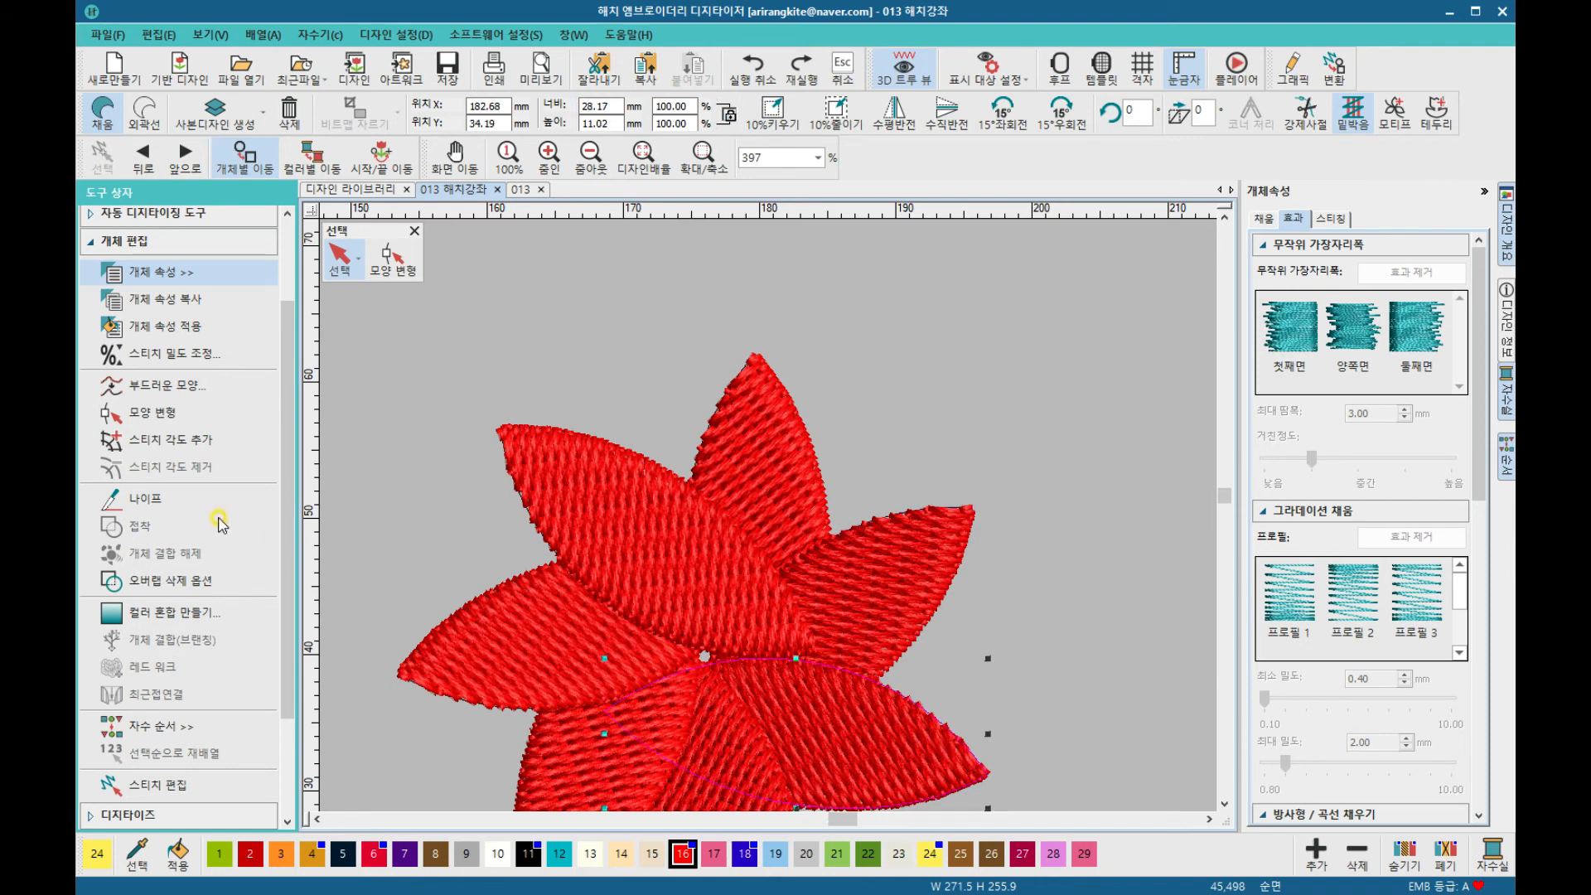
{"action": "left_click", "coordinate": [179, 585]}
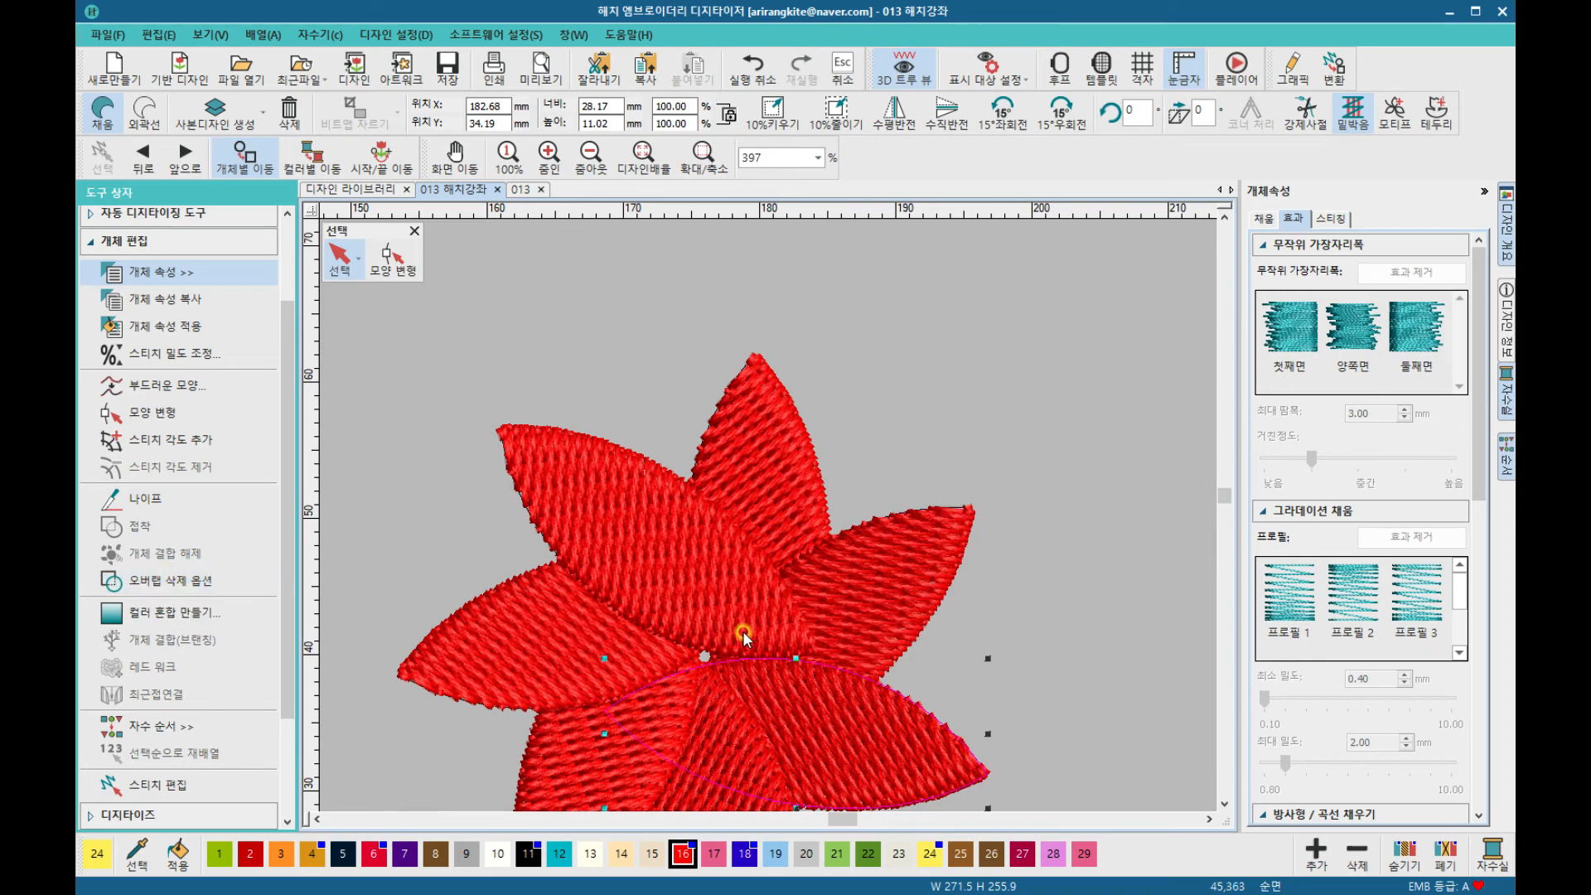
{"action": "left_click_drag", "start_coordinate": [743, 637], "coordinate": [894, 519]}
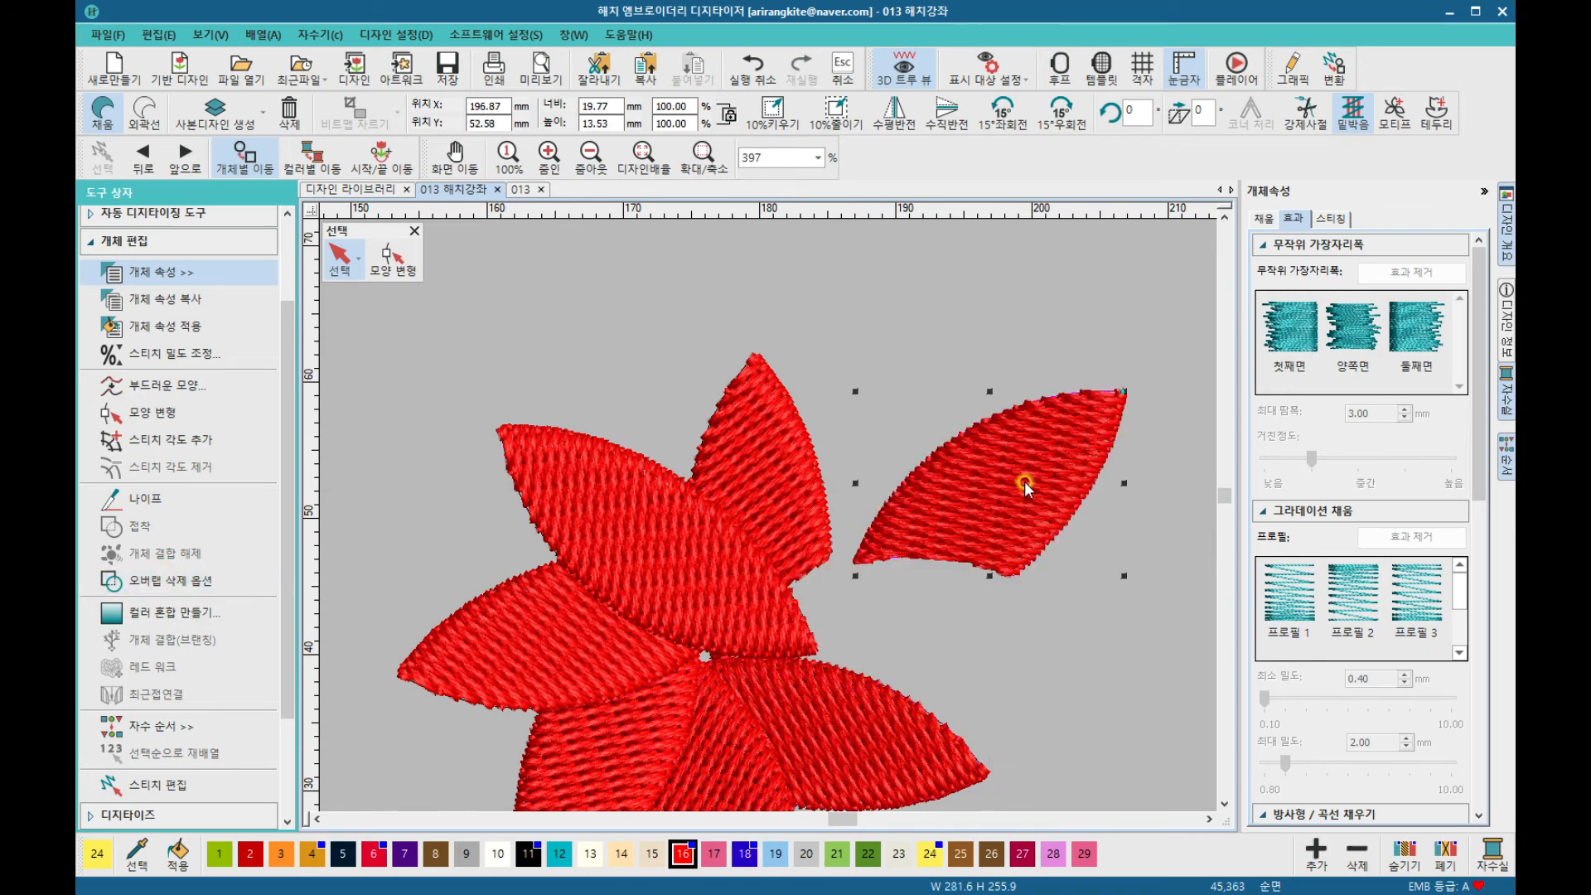
{"action": "left_click", "coordinate": [755, 77]}
{"action": "key", "text": "b"}
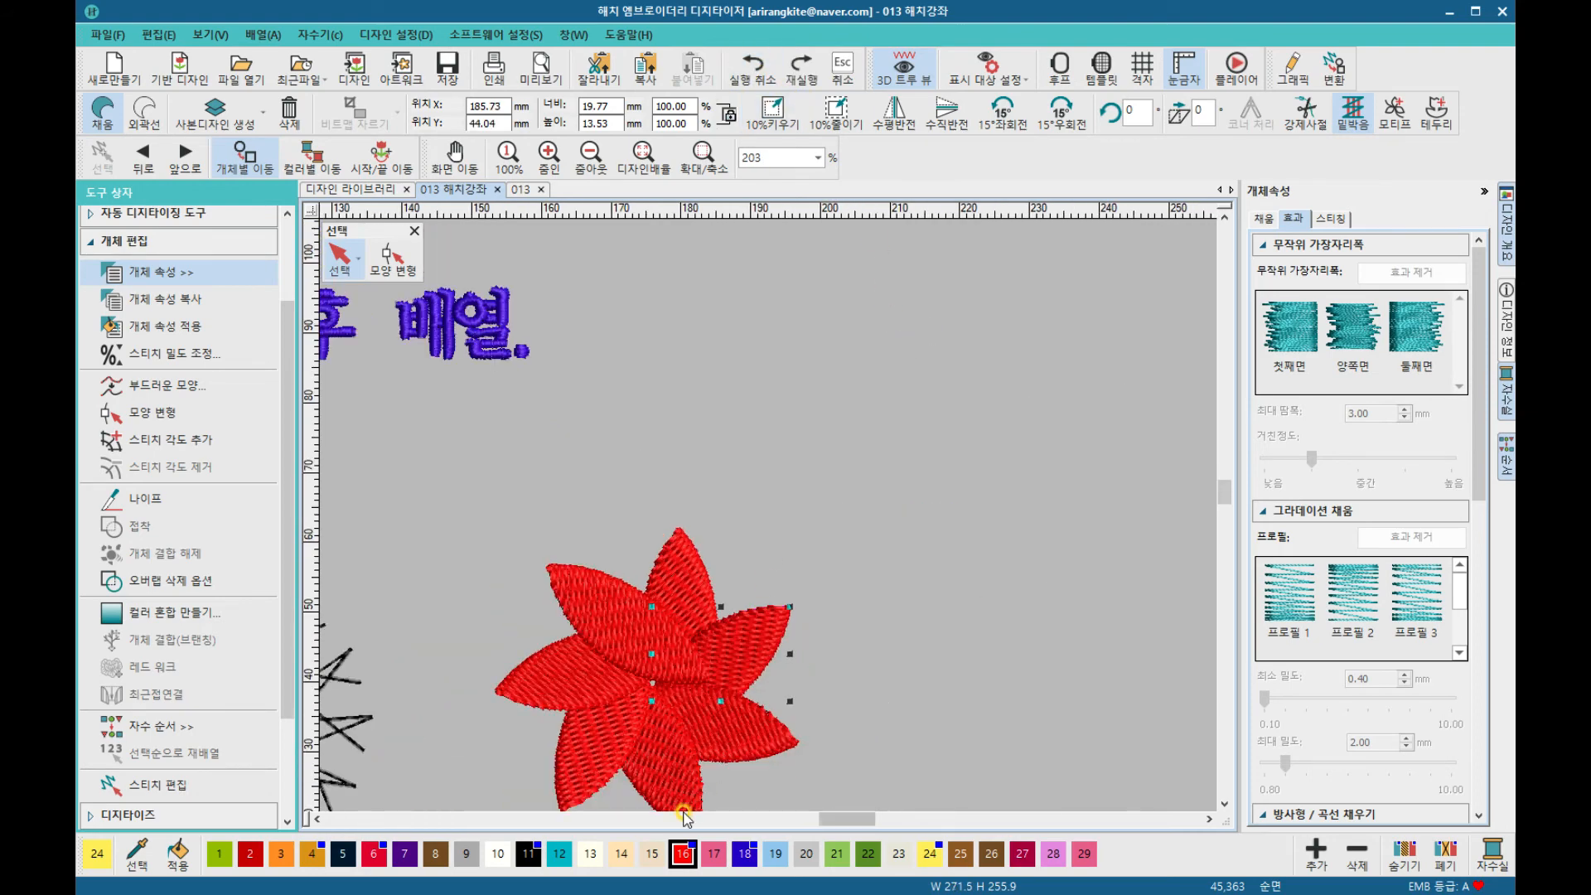
Step: Remove the overlapped areas beneath the bottom petal and the lower-left petal in turn with the remove-overlap option (오버랩 삭제 옵션)
{"action": "left_click", "coordinate": [627, 777]}
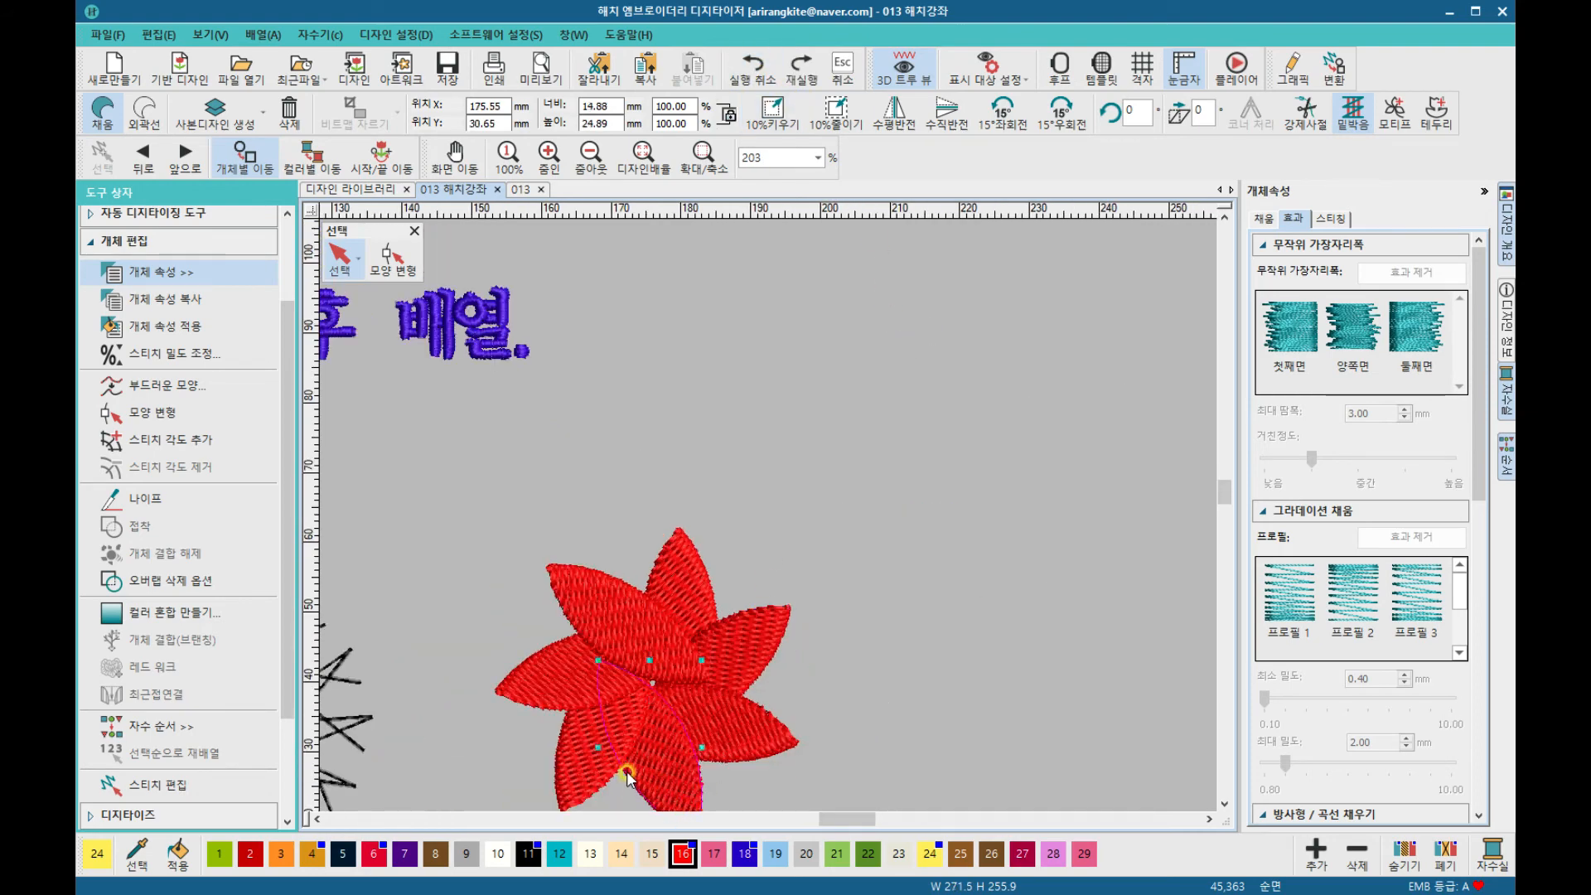
{"action": "left_click", "coordinate": [703, 158]}
{"action": "left_click_drag", "start_coordinate": [479, 495], "coordinate": [893, 726]}
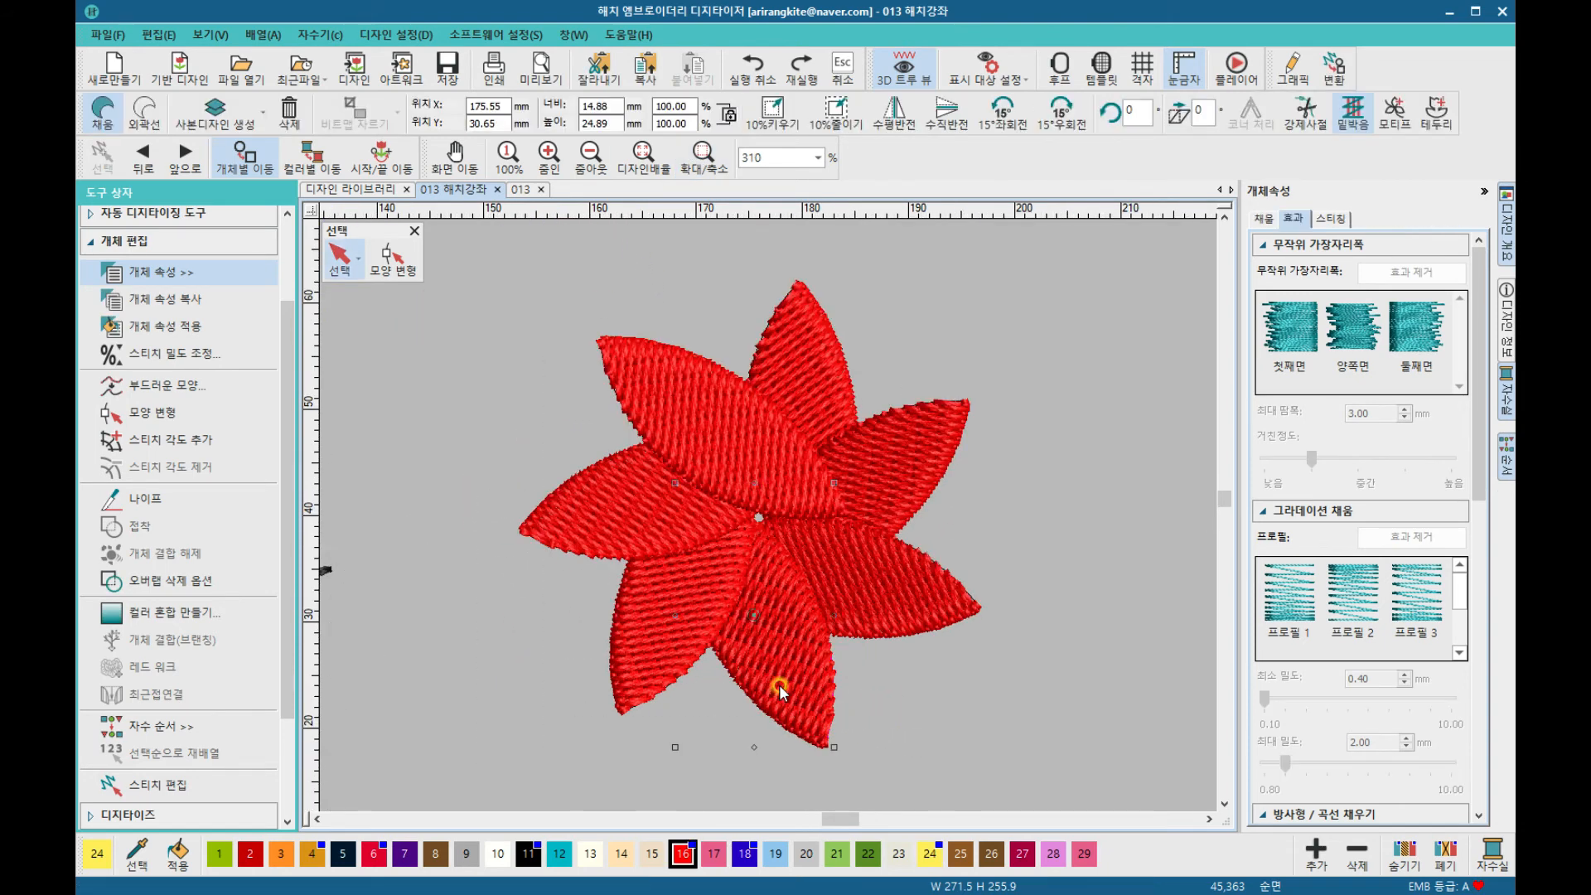
{"action": "left_click", "coordinate": [194, 584]}
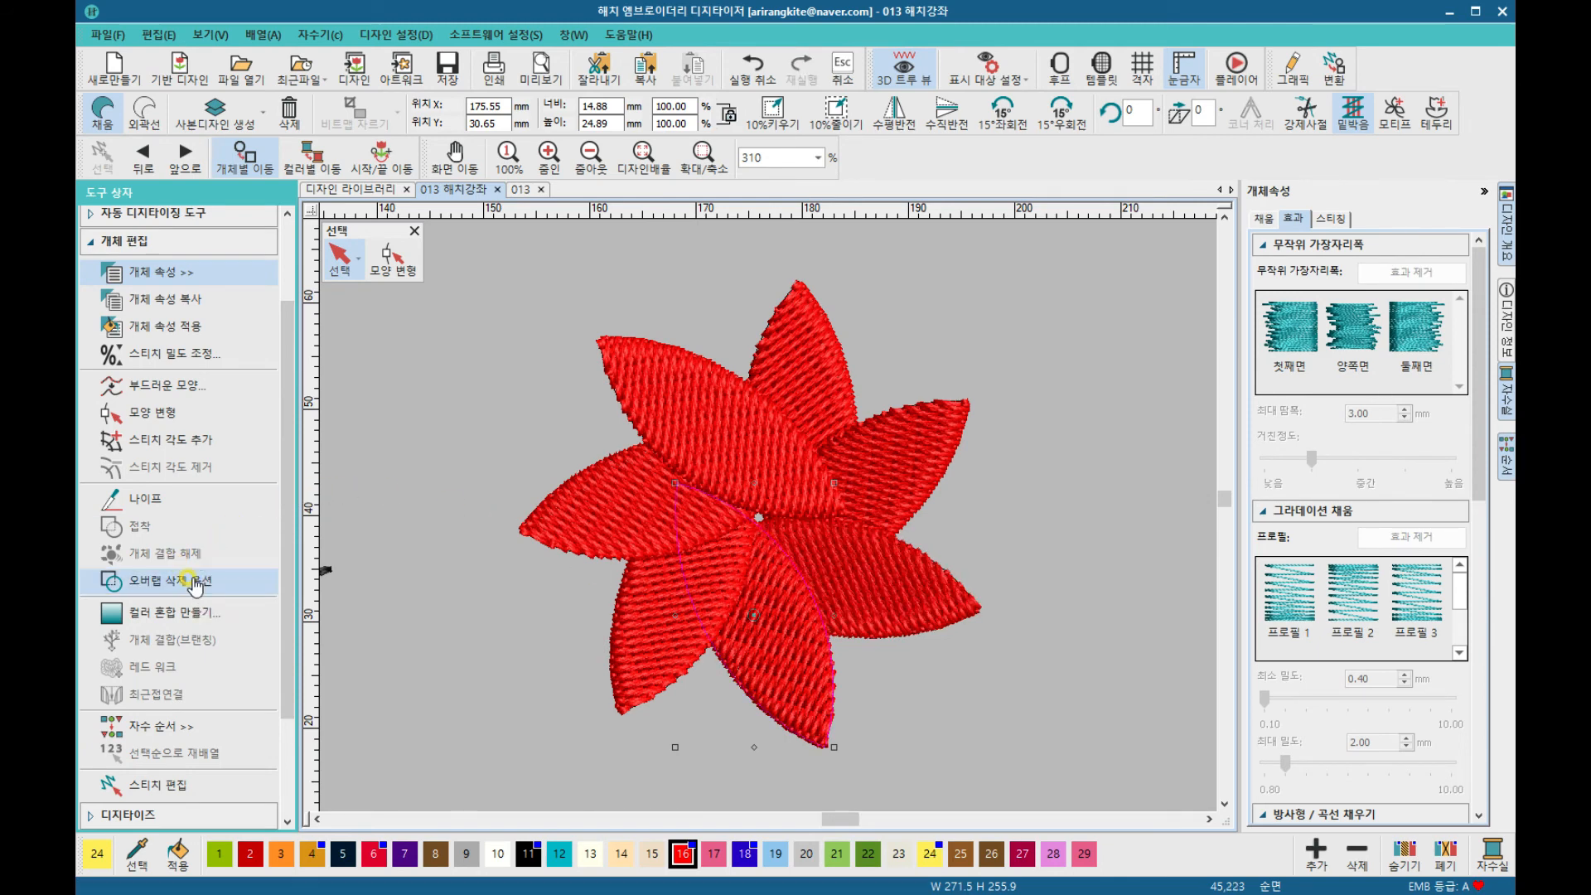
{"action": "left_click", "coordinate": [633, 608]}
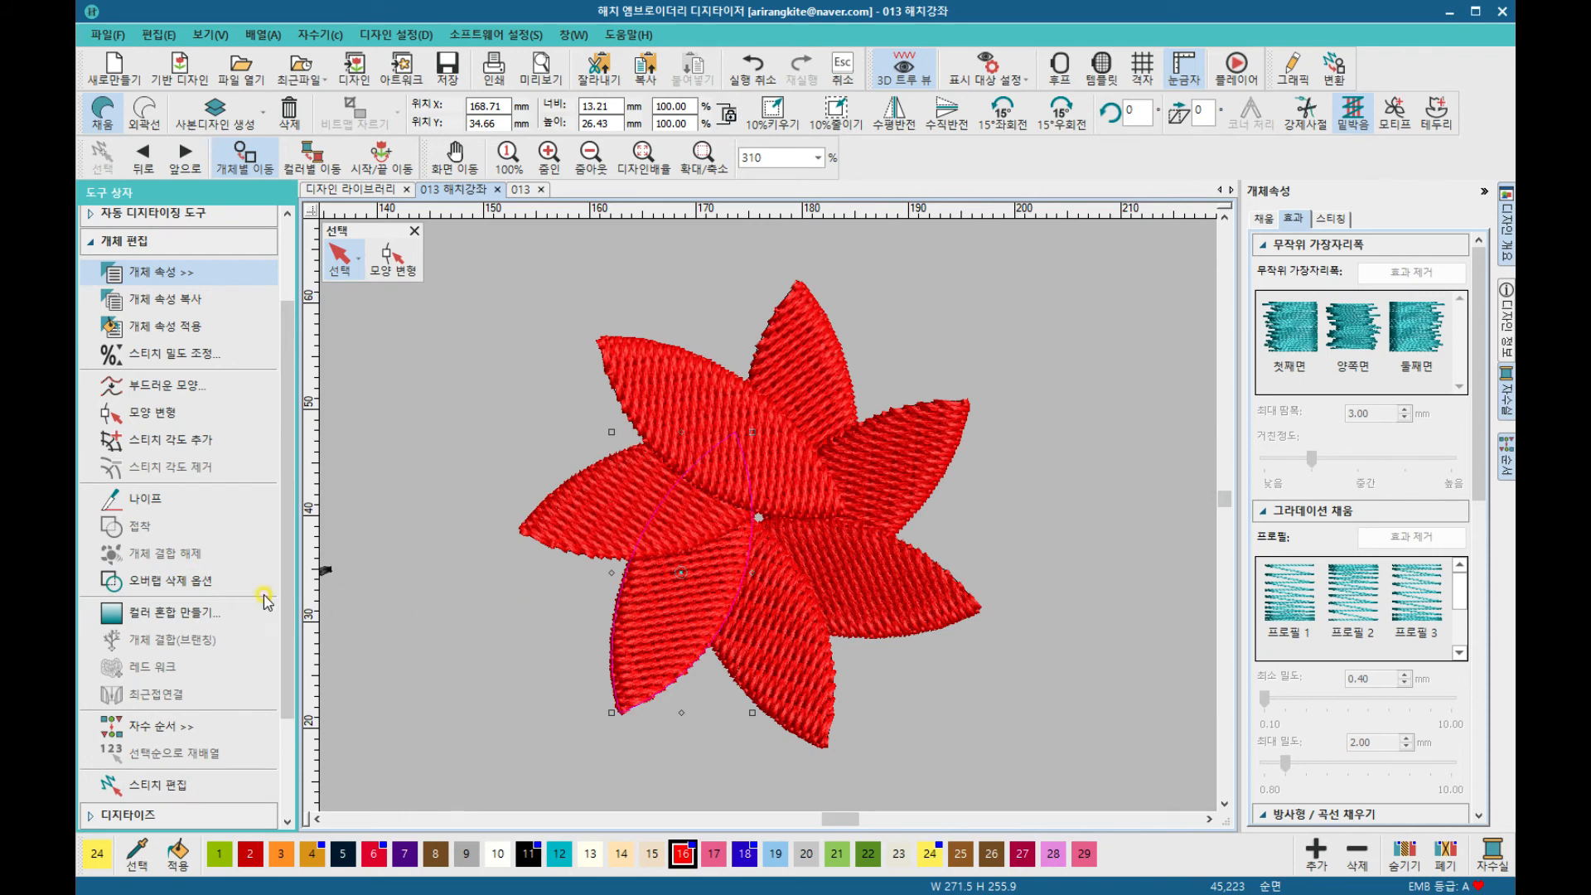
{"action": "left_click", "coordinate": [212, 582]}
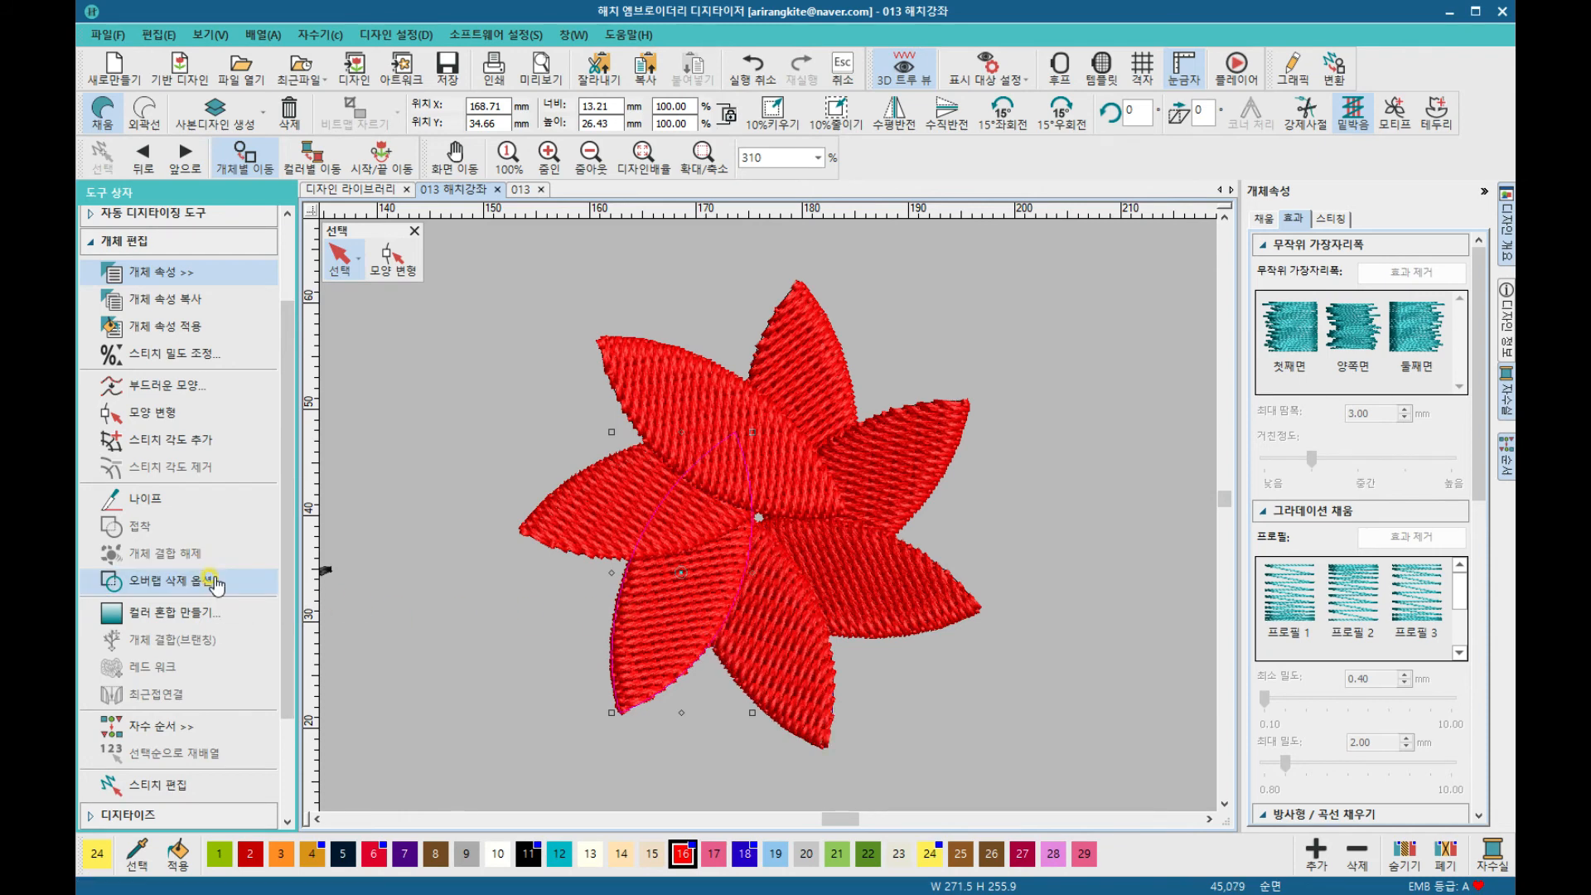
Step: Remove the overlapped areas beneath the left petal and the upper-left petal with the remove-overlap option (오버랩 삭제 옵션)
{"action": "left_click", "coordinate": [555, 515]}
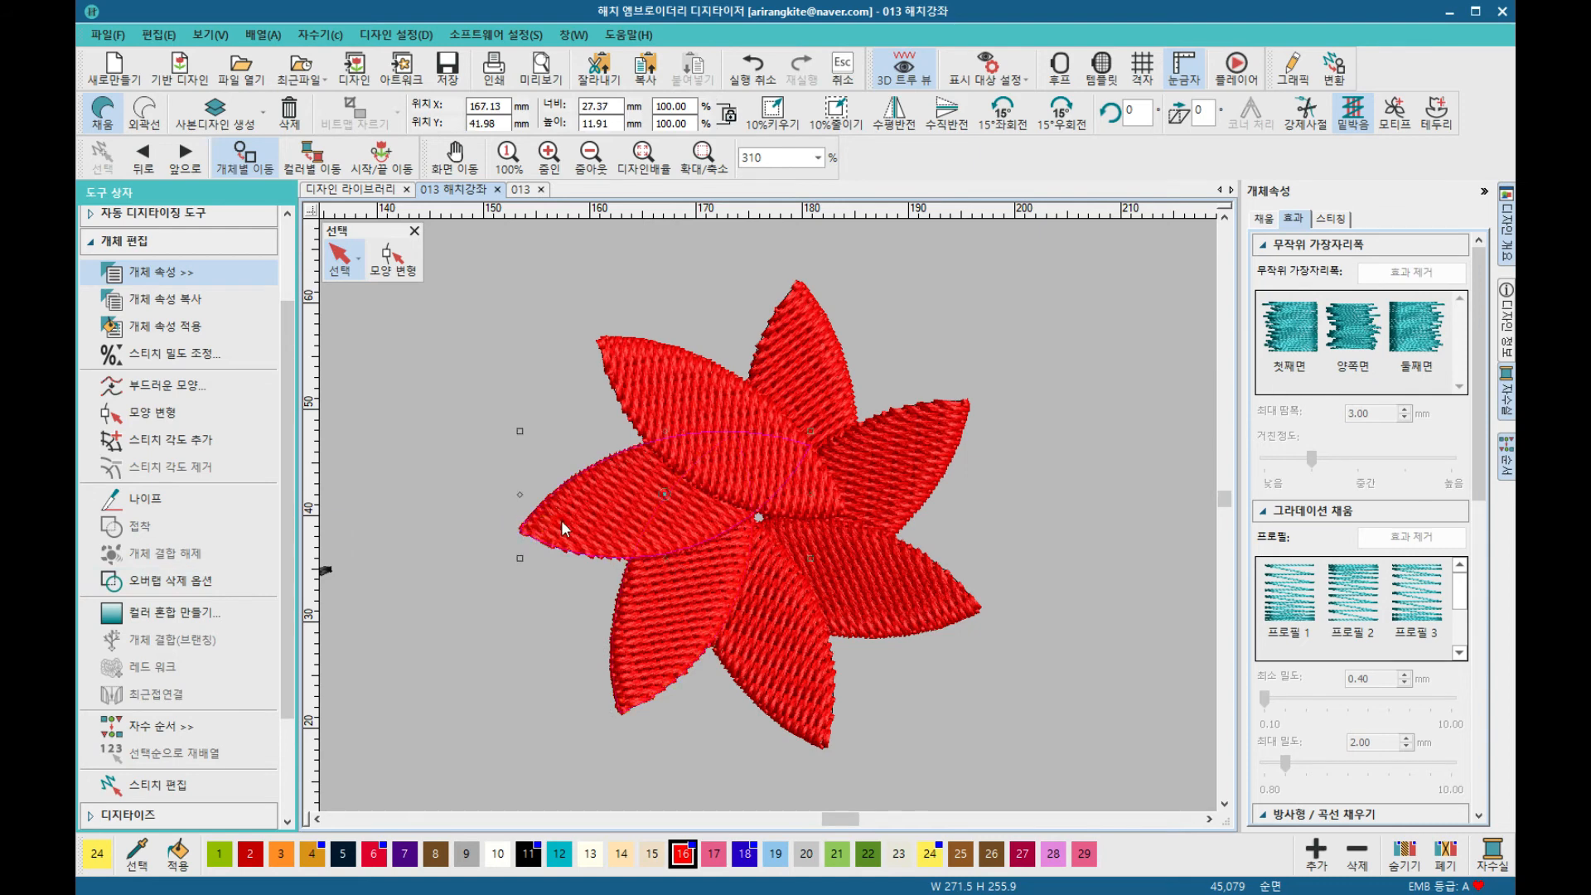
{"action": "left_click", "coordinate": [214, 585]}
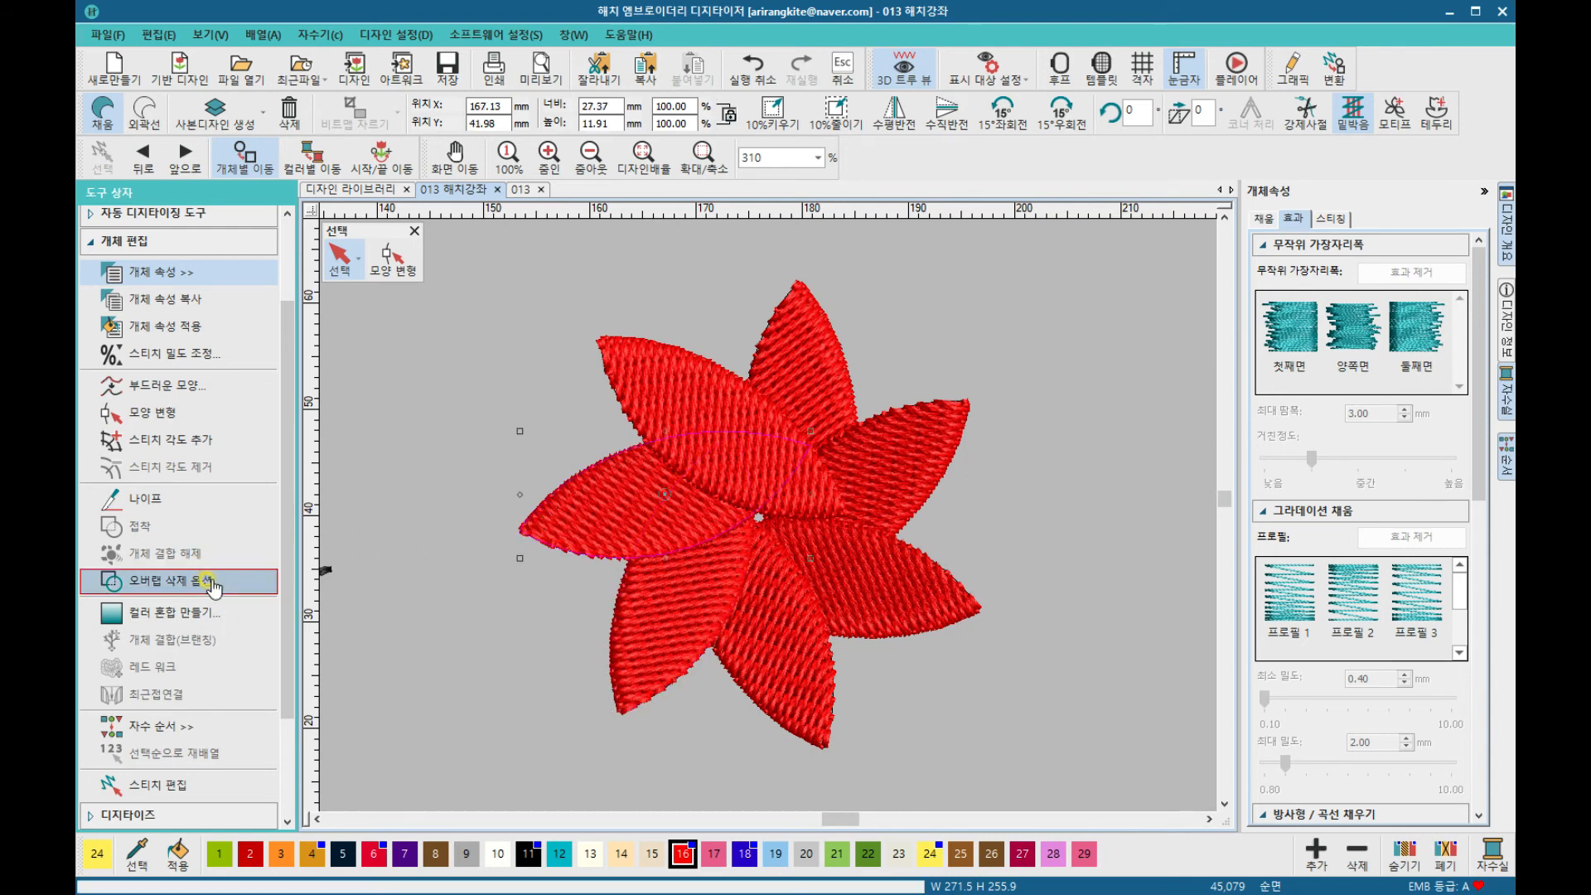
{"action": "left_click", "coordinate": [683, 364]}
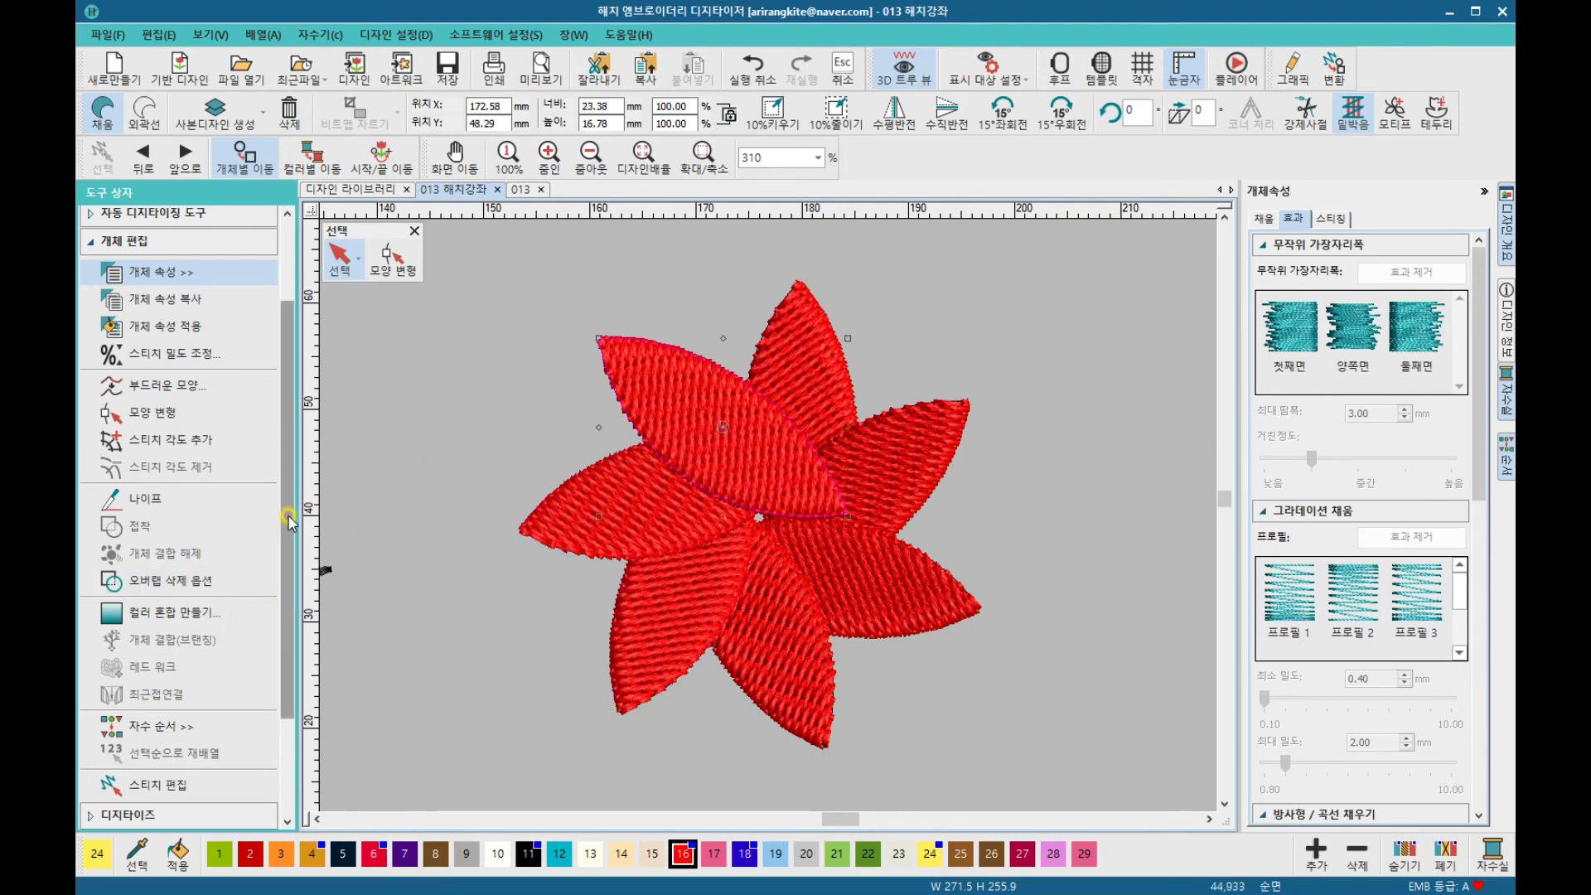
{"action": "left_click", "coordinate": [207, 580]}
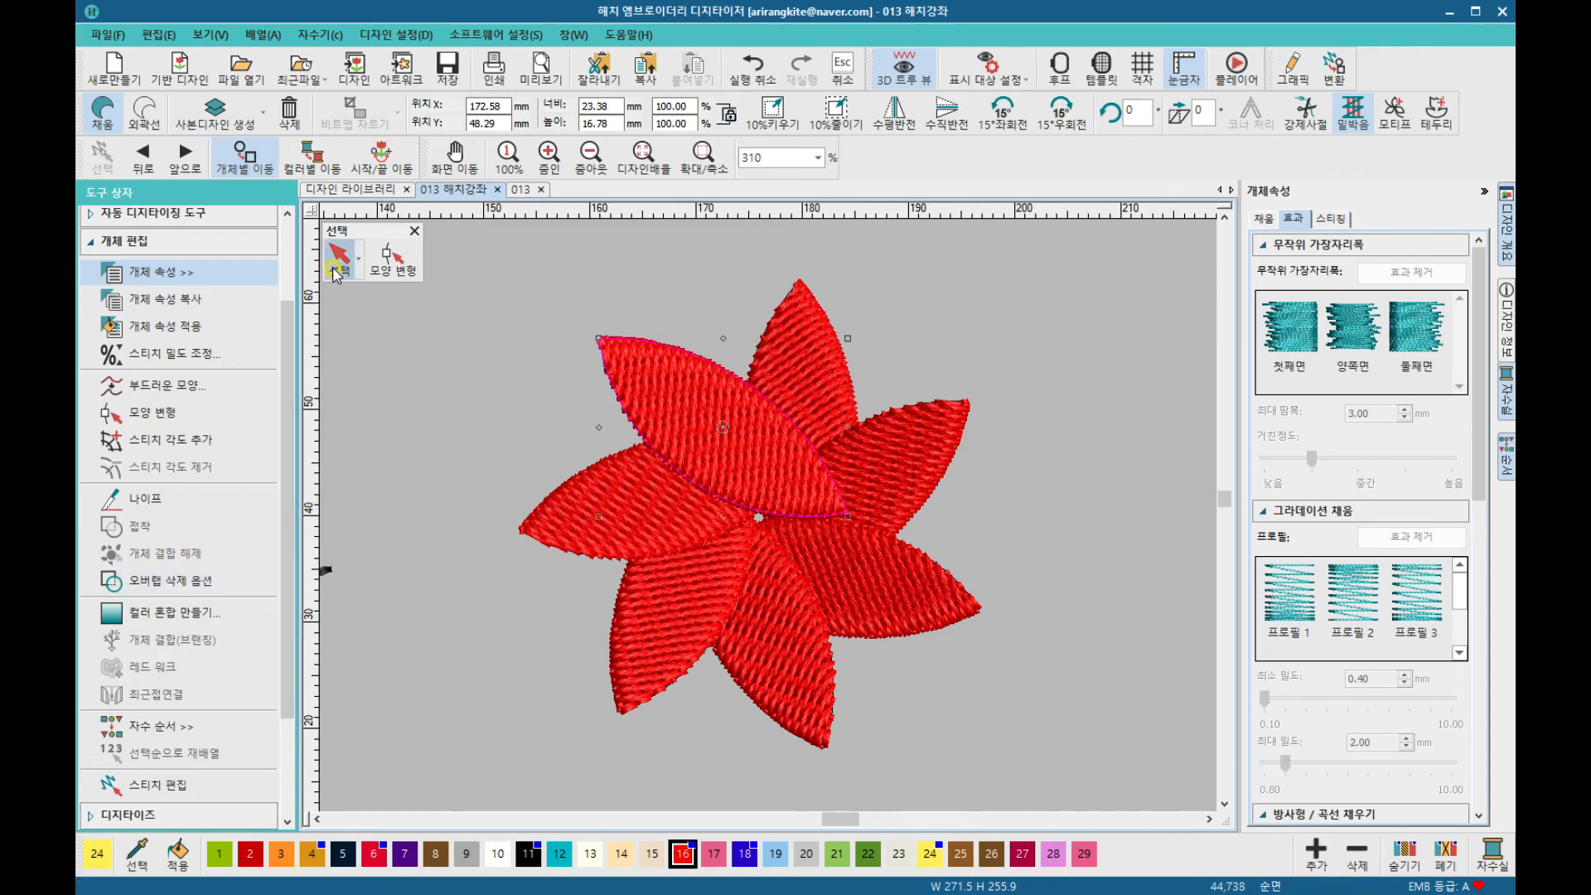
Step: Move the flower's petals outward one after another to inspect the shapes cut by the overlap removal
{"action": "left_click", "coordinate": [705, 428]}
{"action": "left_click_drag", "start_coordinate": [709, 406], "coordinate": [445, 350]}
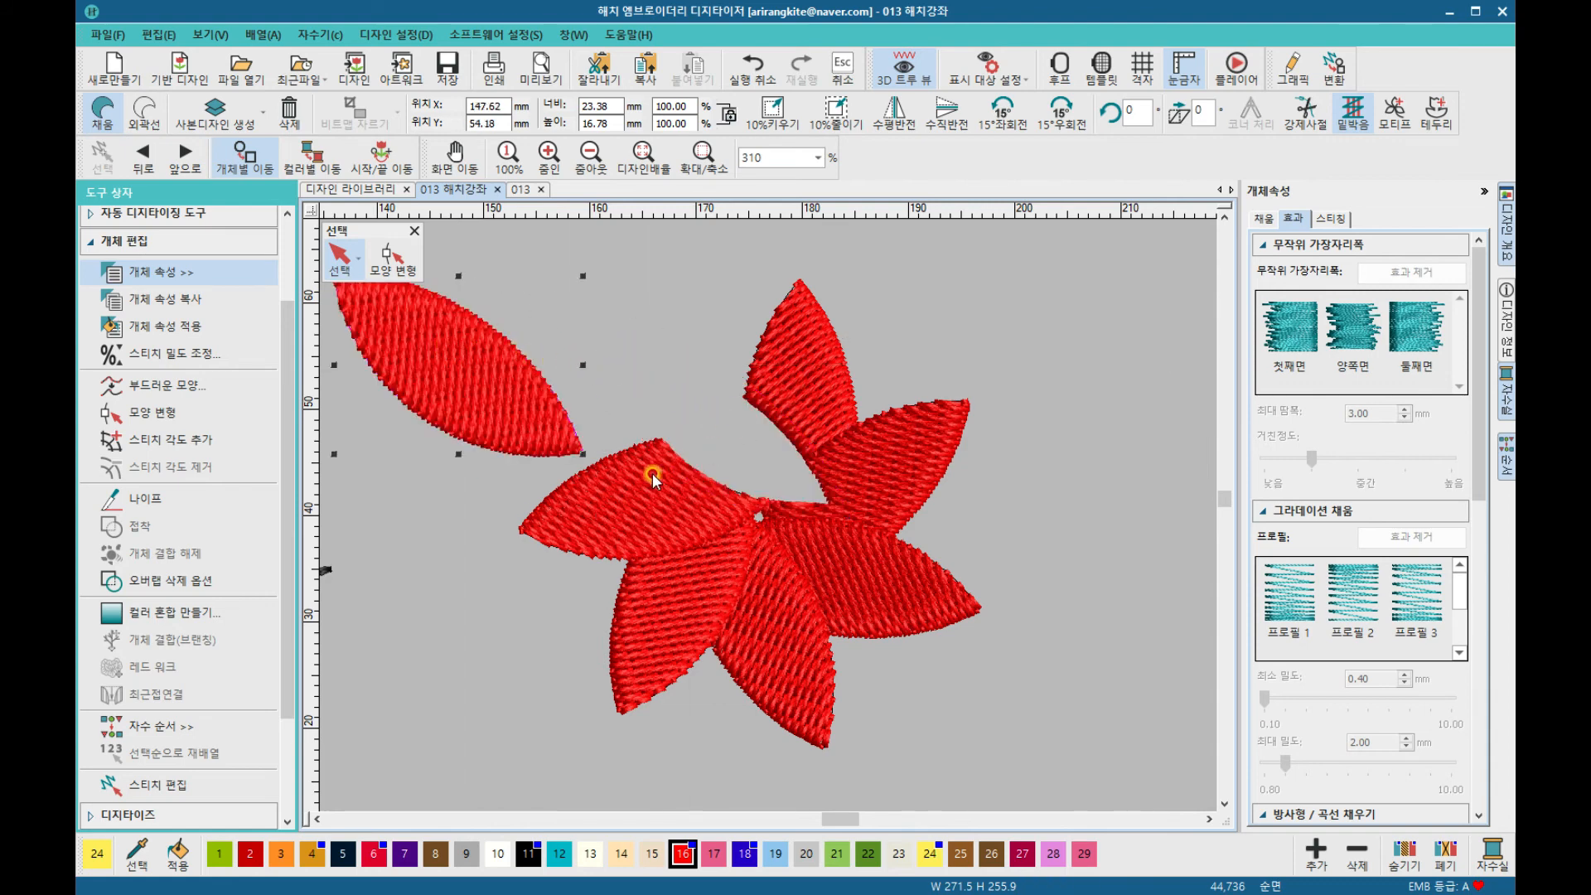
{"action": "left_click_drag", "start_coordinate": [653, 479], "coordinate": [482, 573]}
{"action": "left_click_drag", "start_coordinate": [675, 600], "coordinate": [588, 788]}
{"action": "left_click_drag", "start_coordinate": [768, 636], "coordinate": [785, 606]}
{"action": "left_click_drag", "start_coordinate": [838, 448], "coordinate": [974, 572]}
{"action": "left_click_drag", "start_coordinate": [873, 337], "coordinate": [1057, 378]}
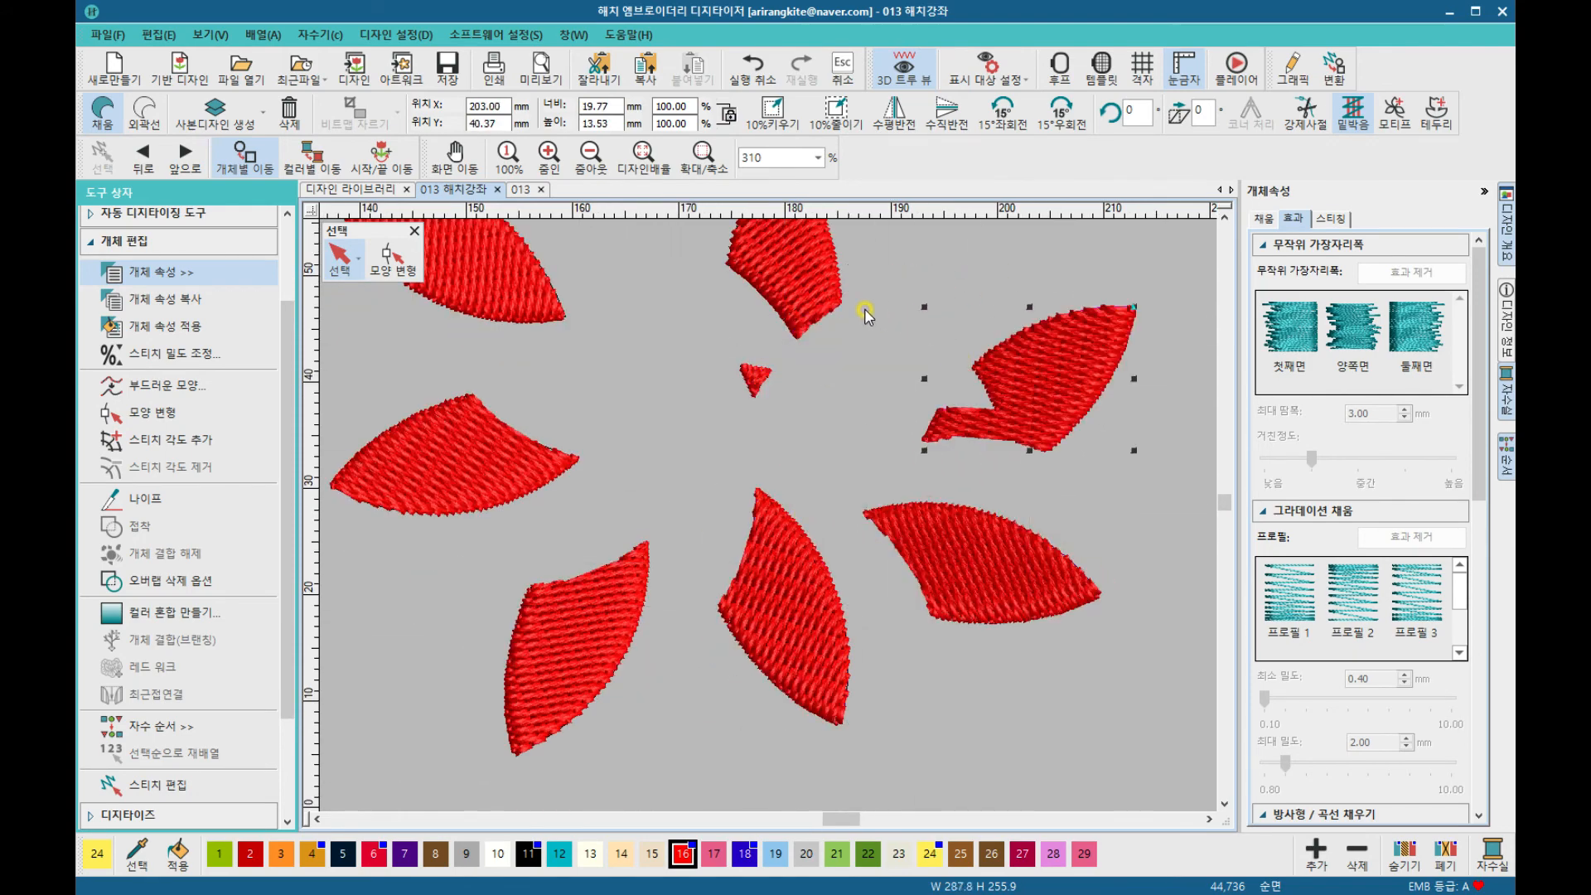
{"action": "left_click_drag", "start_coordinate": [820, 286], "coordinate": [961, 281]}
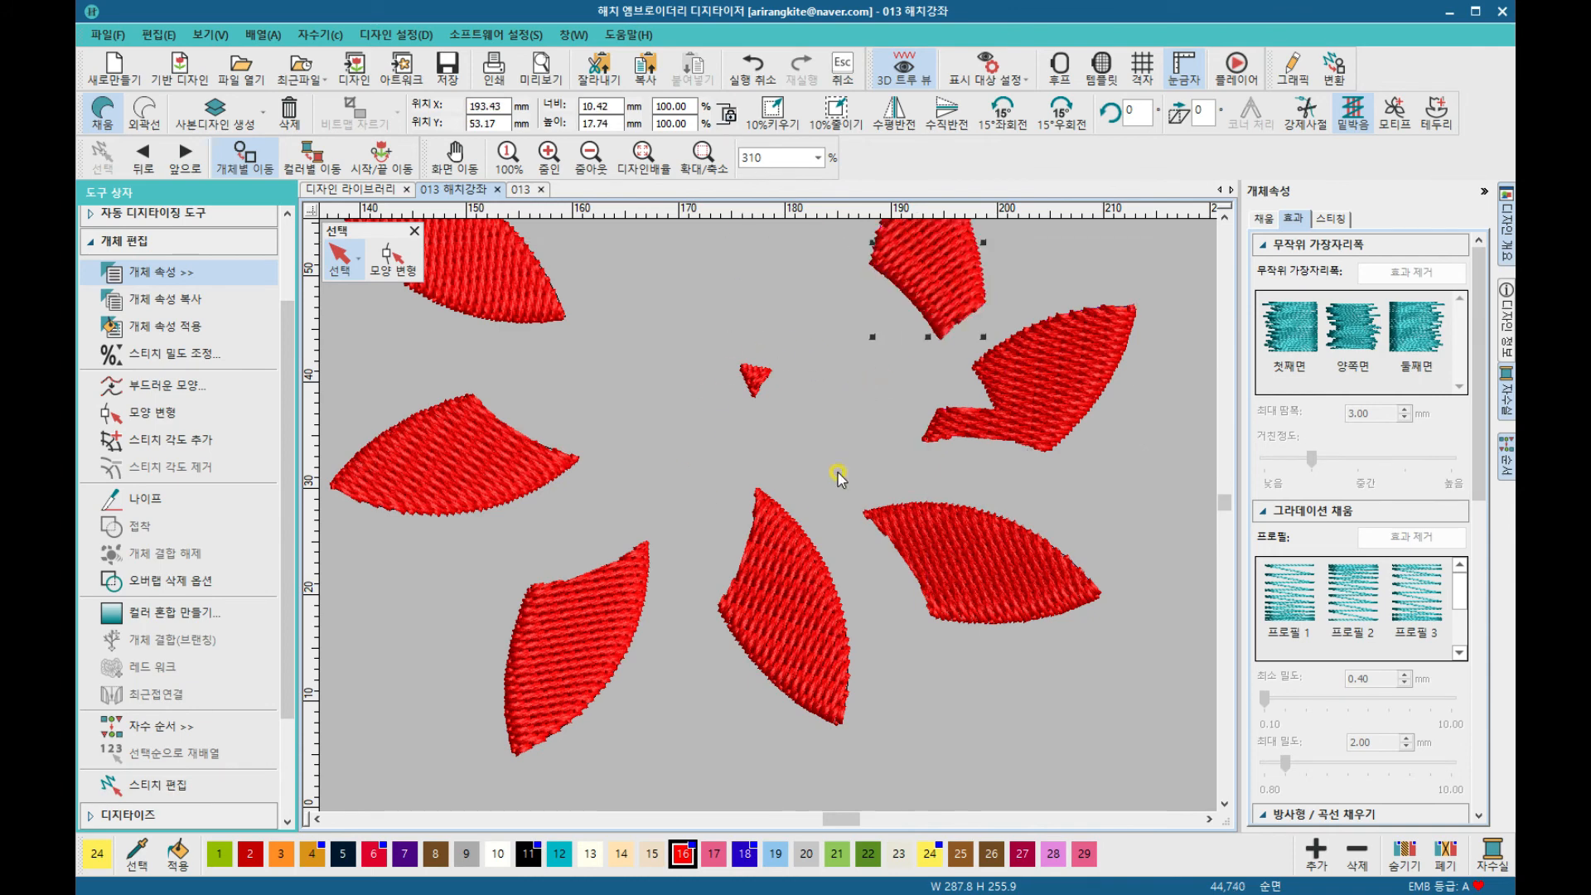
{"action": "scroll", "coordinate": [763, 521], "scroll_direction": "down", "scroll_amount": 2}
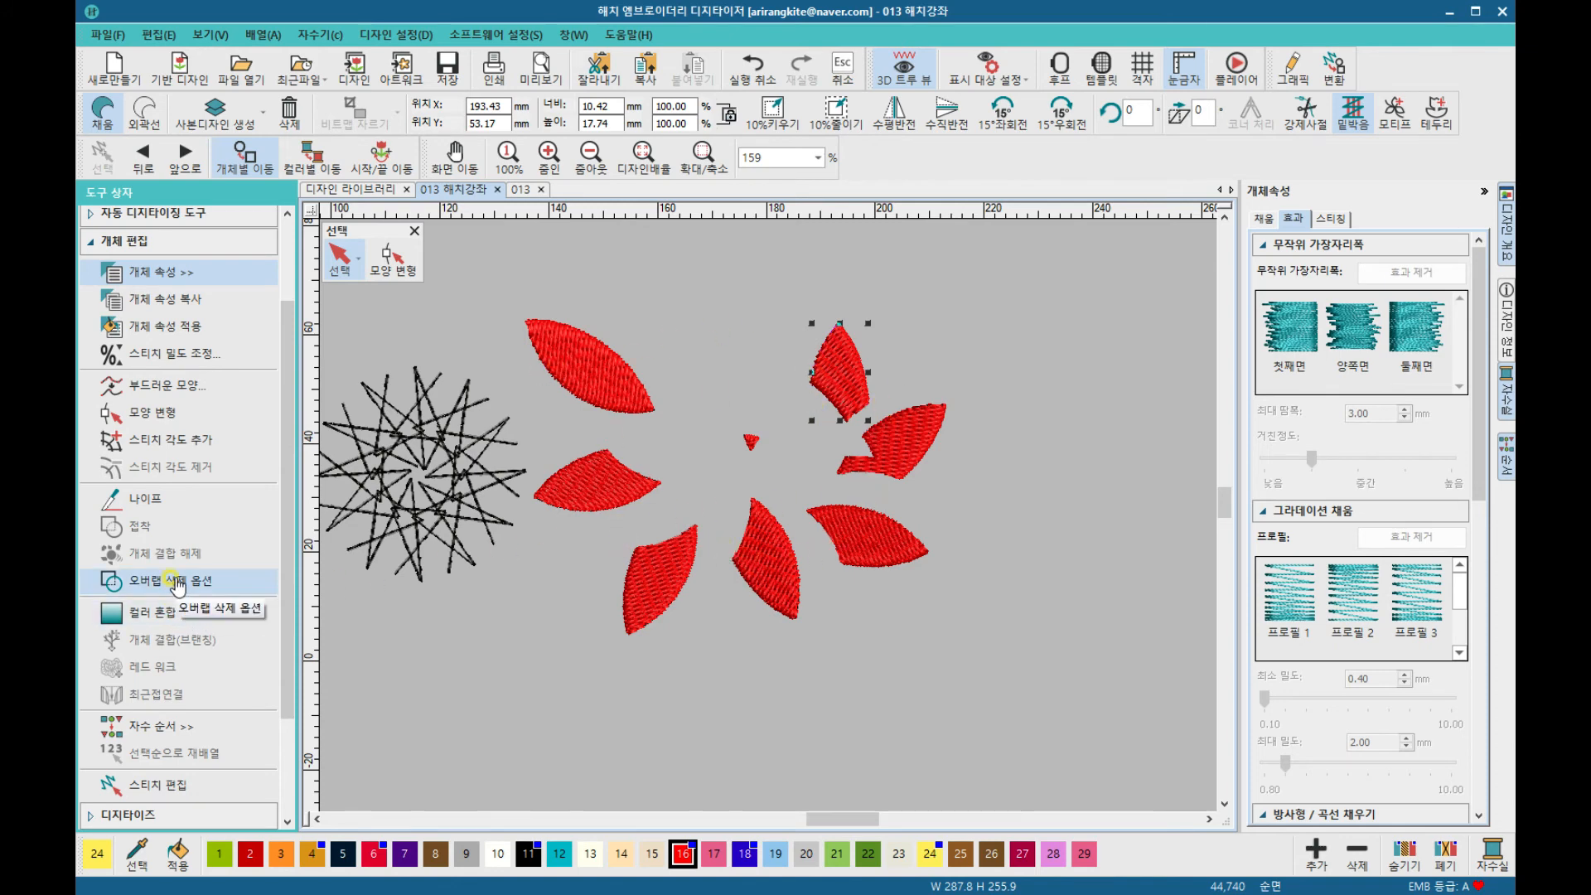
Step: Undo all the petal moves and the last overlap removal beneath the upper-left petal
{"action": "left_click", "coordinate": [743, 73]}
{"action": "left_click", "coordinate": [744, 73]}
{"action": "left_click", "coordinate": [743, 73]}
{"action": "left_click", "coordinate": [744, 73]}
{"action": "left_click", "coordinate": [743, 73]}
{"action": "left_click", "coordinate": [743, 72]}
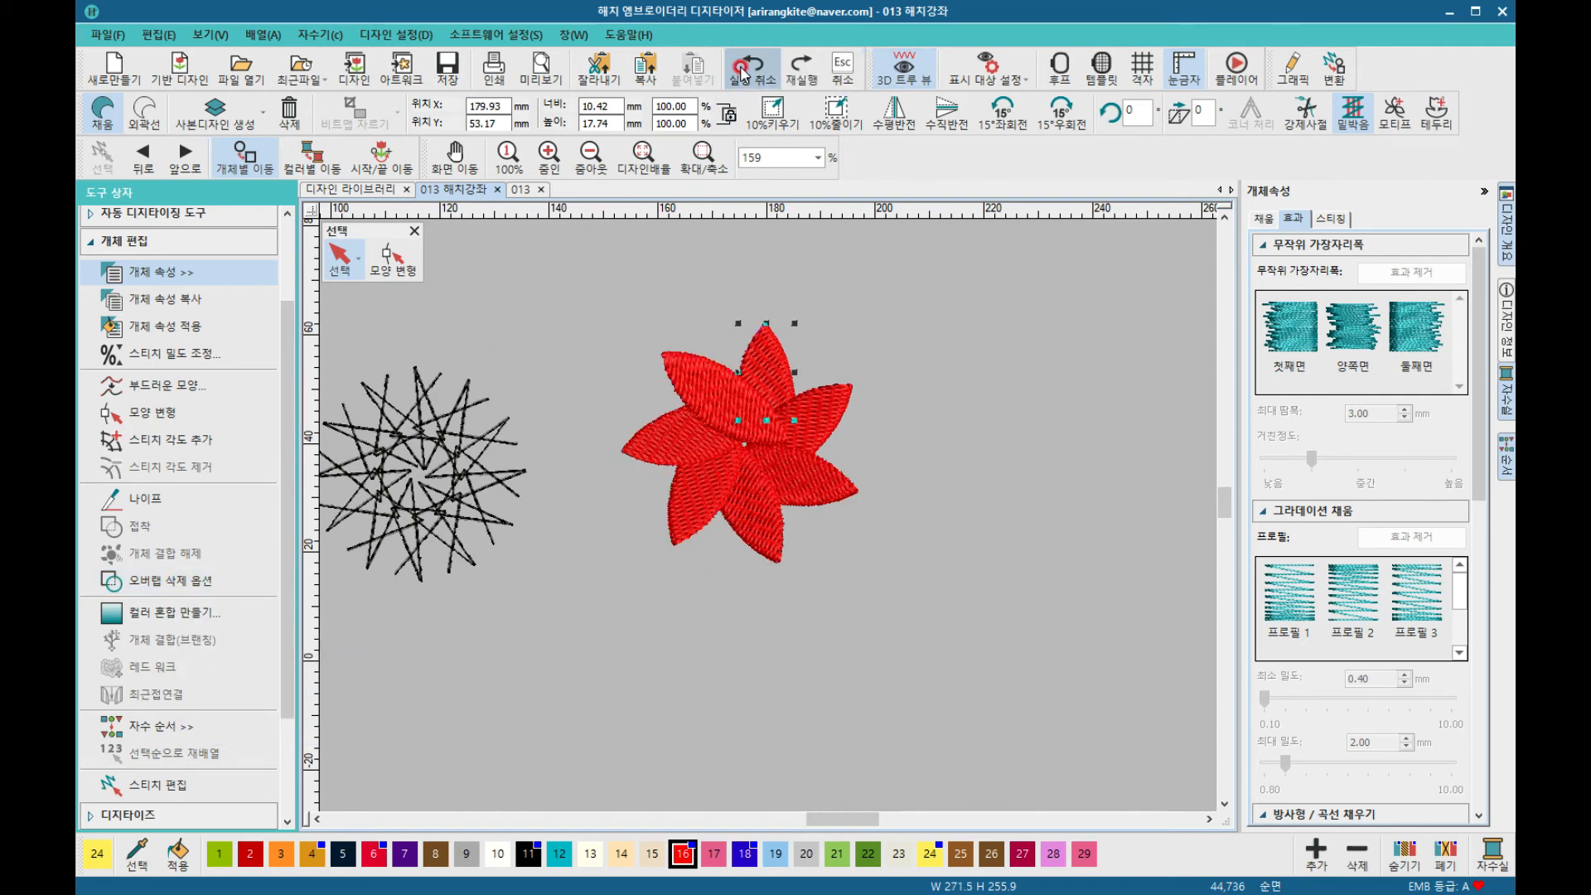
{"action": "left_click", "coordinate": [743, 73]}
{"action": "left_click", "coordinate": [743, 73]}
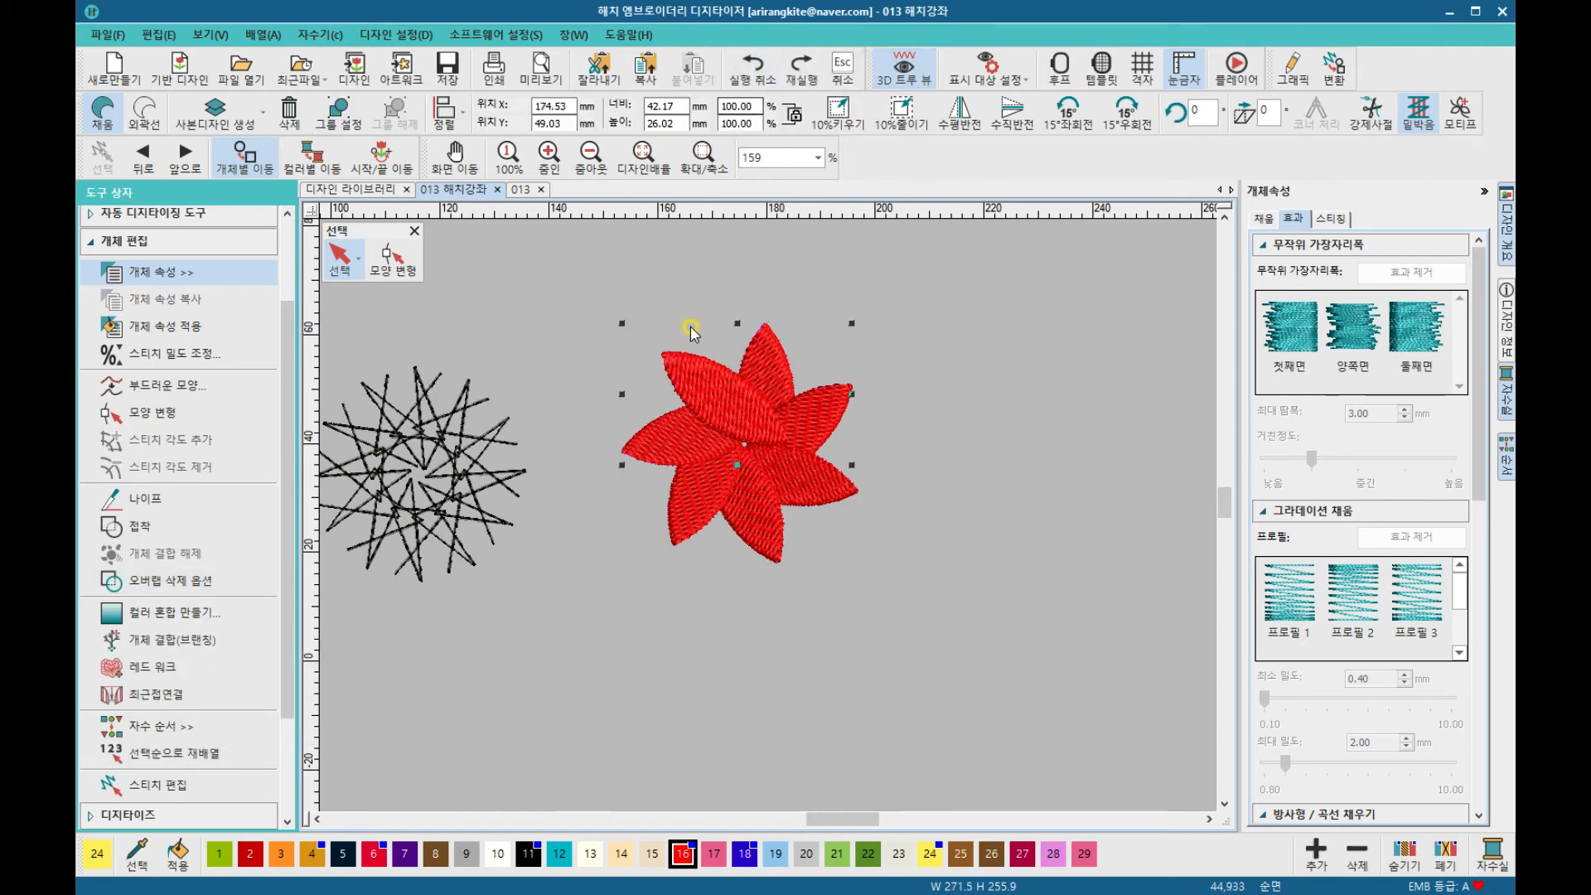
Step: Move the upper-left and left petals away in turn to inspect the areas beneath them, undoing each move
{"action": "left_click", "coordinate": [689, 363]}
{"action": "left_click_drag", "start_coordinate": [689, 363], "coordinate": [671, 280]}
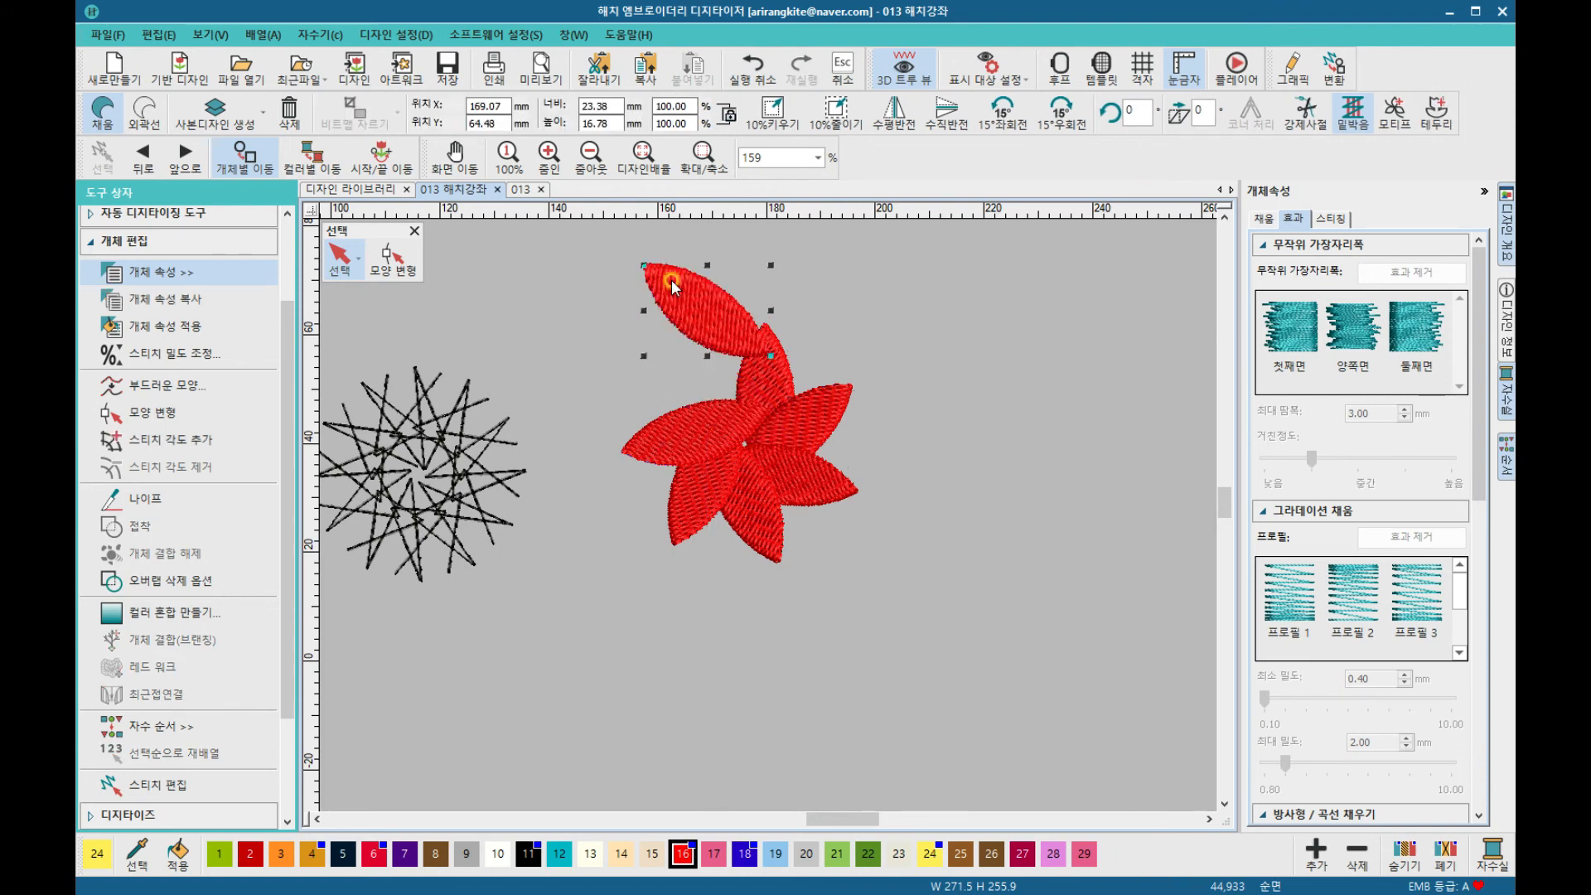
{"action": "left_click", "coordinate": [760, 73]}
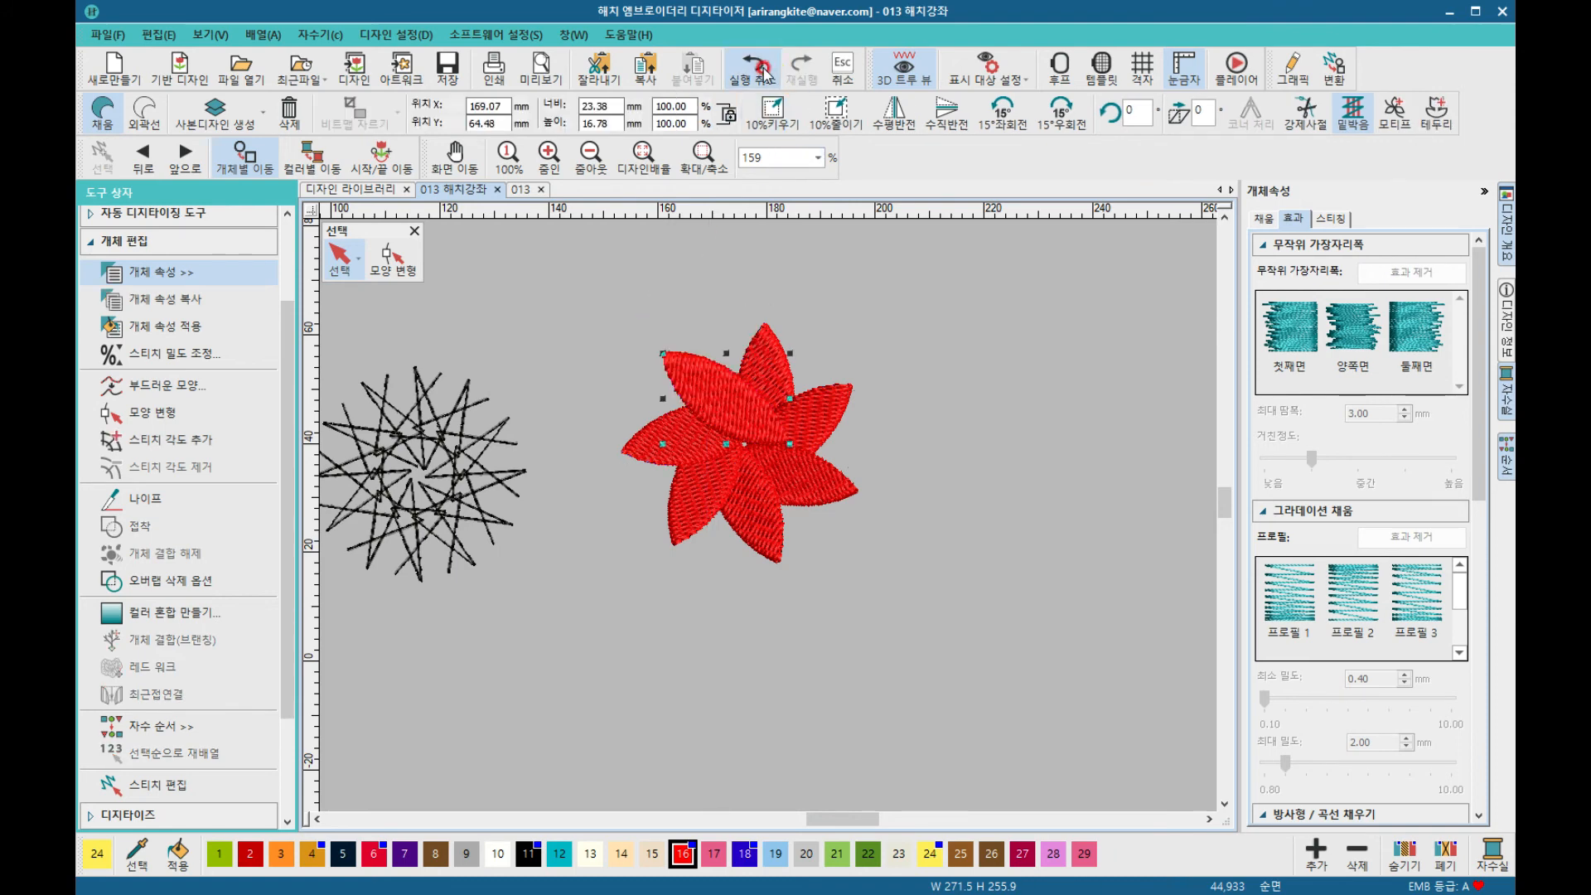
{"action": "left_click", "coordinate": [800, 72]}
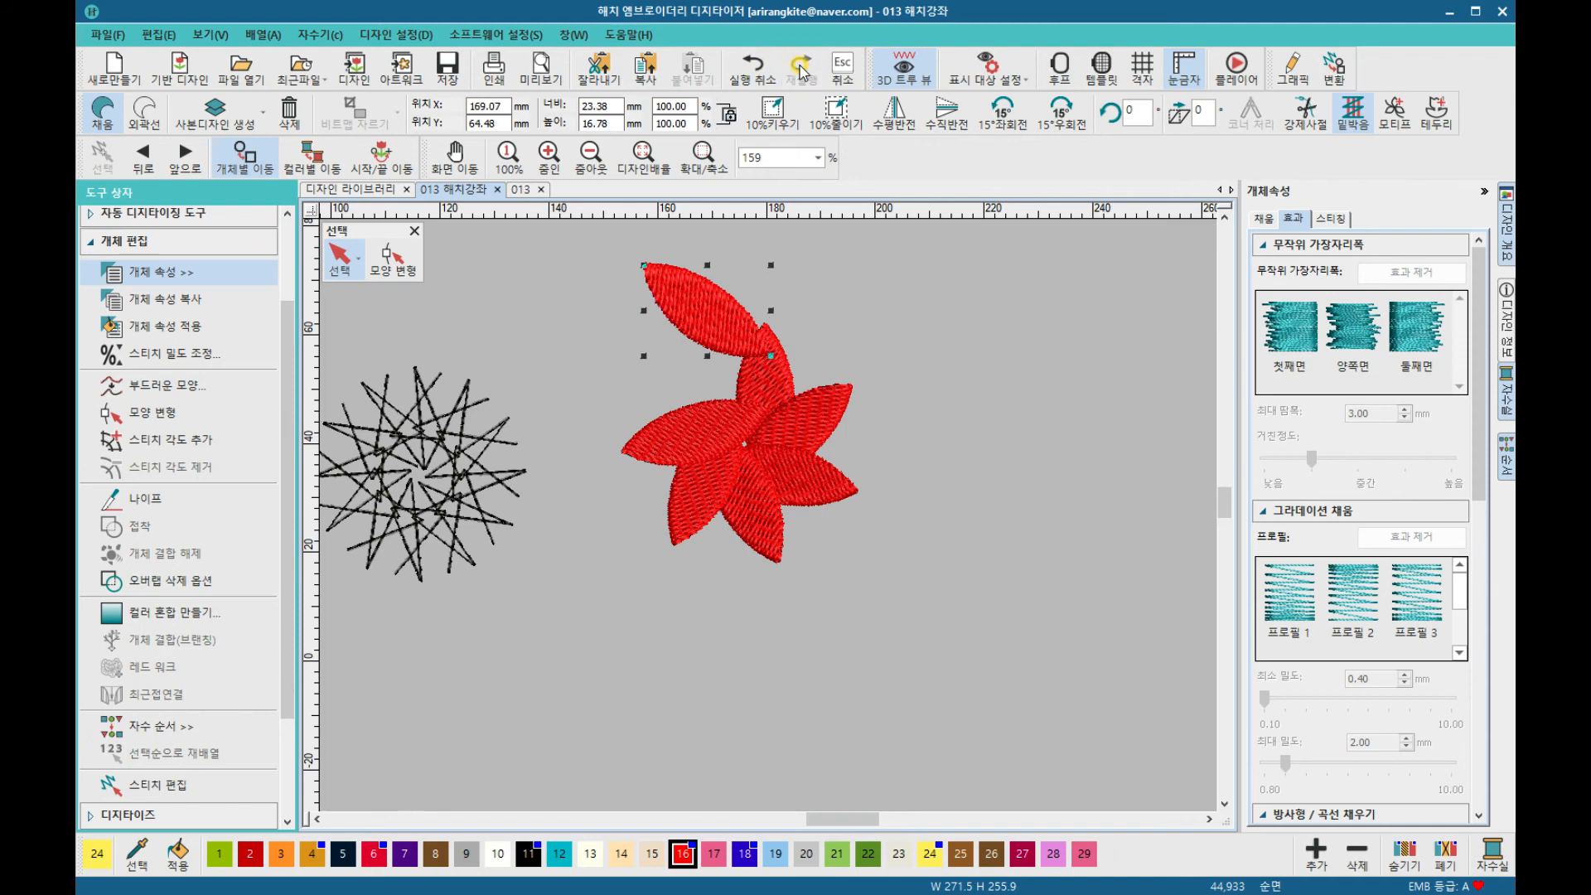
{"action": "left_click", "coordinate": [754, 73]}
{"action": "left_click", "coordinate": [645, 406]}
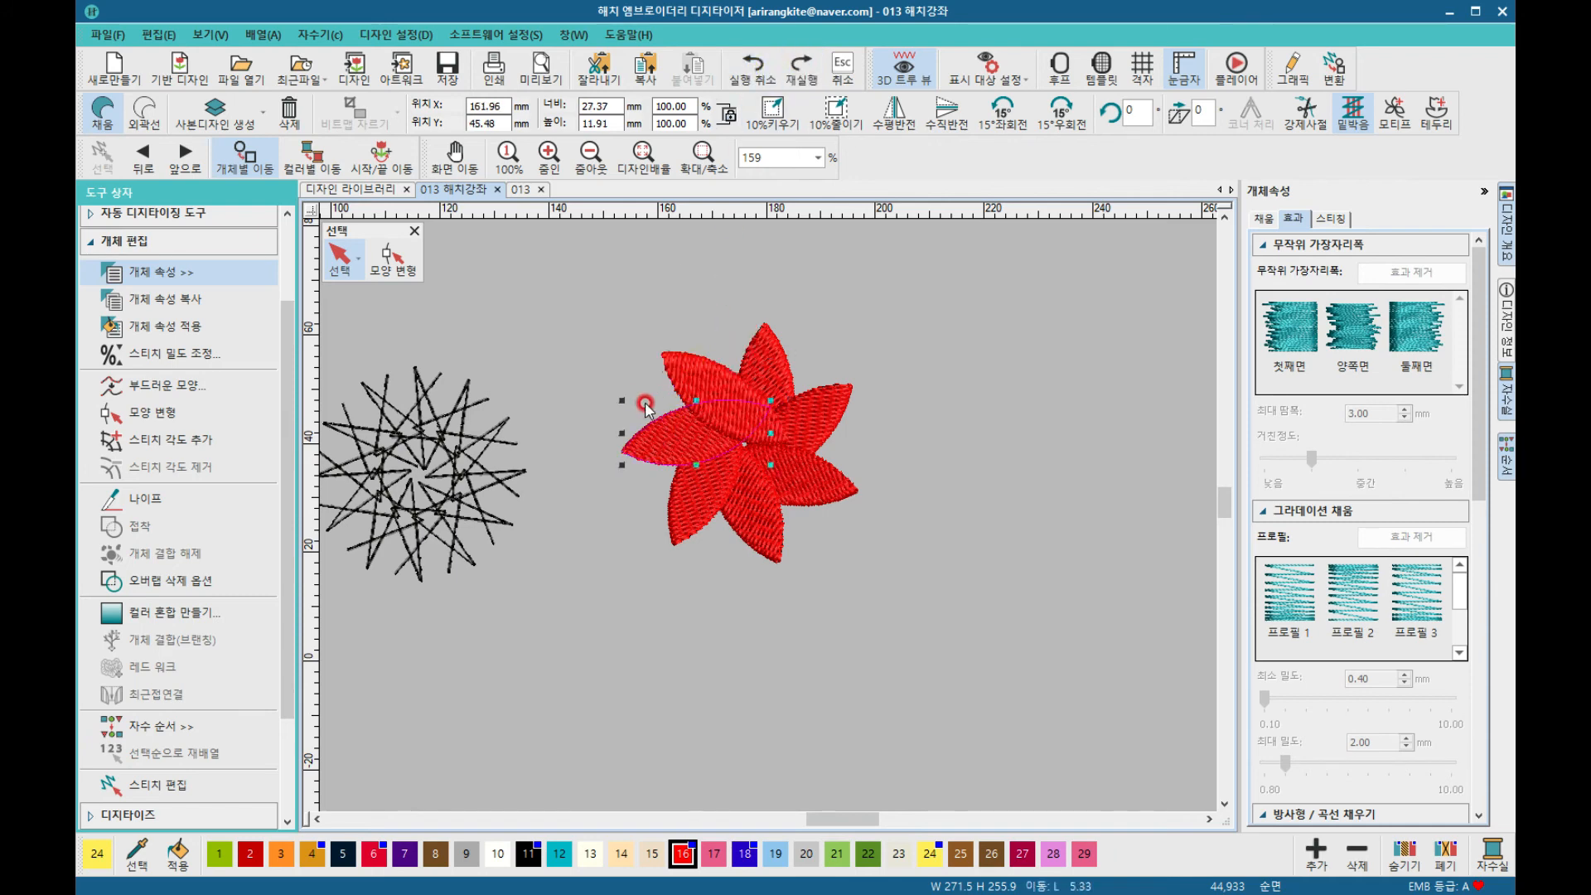
{"action": "left_click_drag", "start_coordinate": [646, 406], "coordinate": [604, 376]}
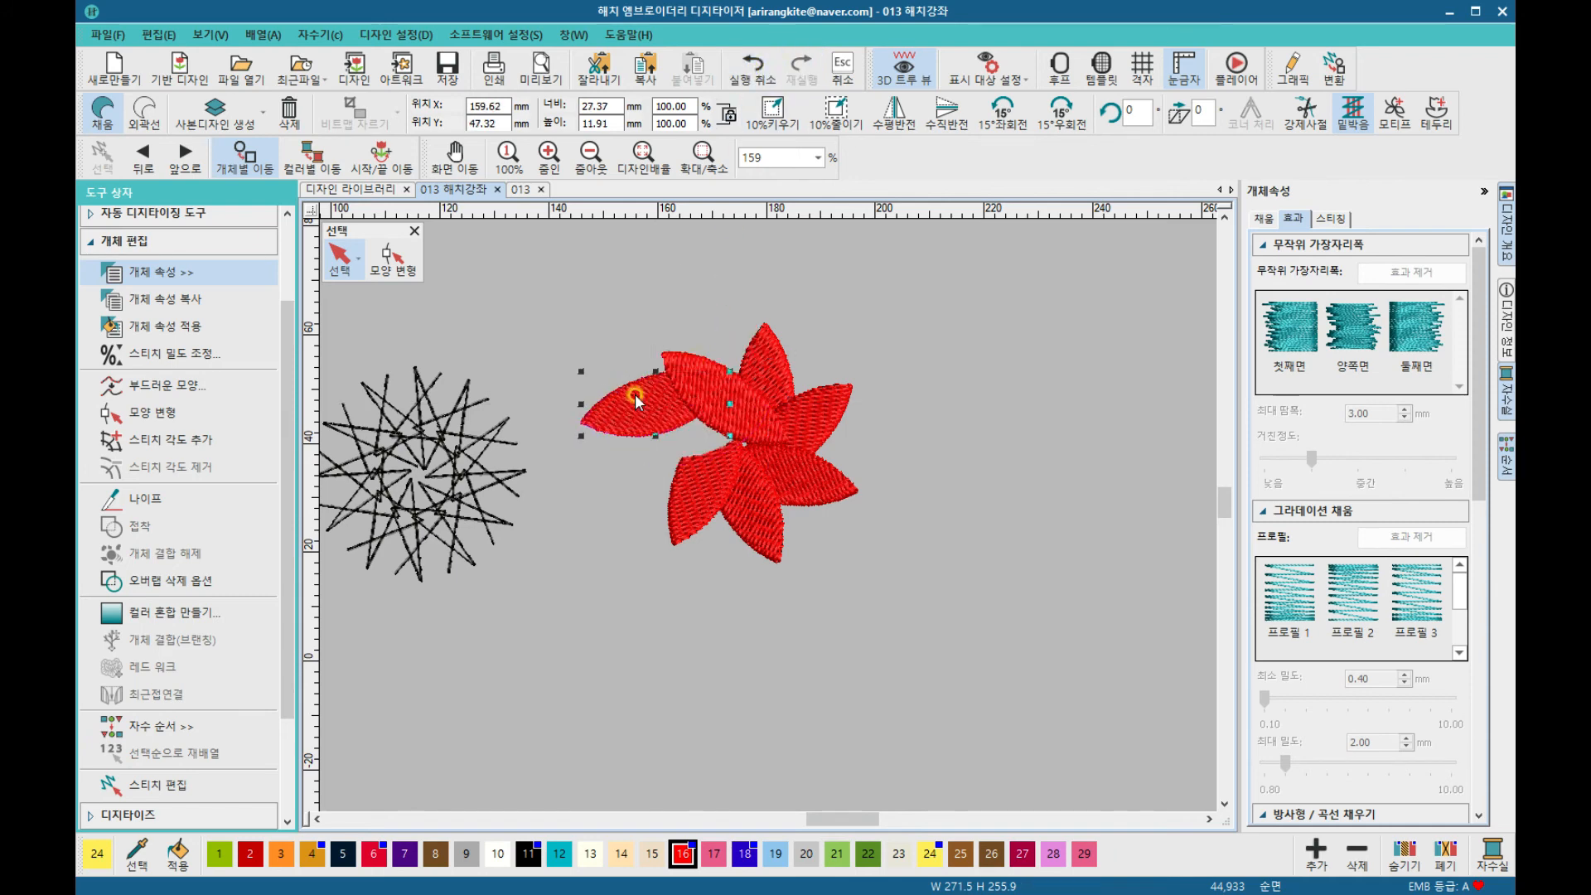
{"action": "left_click", "coordinate": [754, 73]}
Step: Remove the overlapped area beneath the upper-left petal again, and clear the selection
{"action": "left_click", "coordinate": [684, 368]}
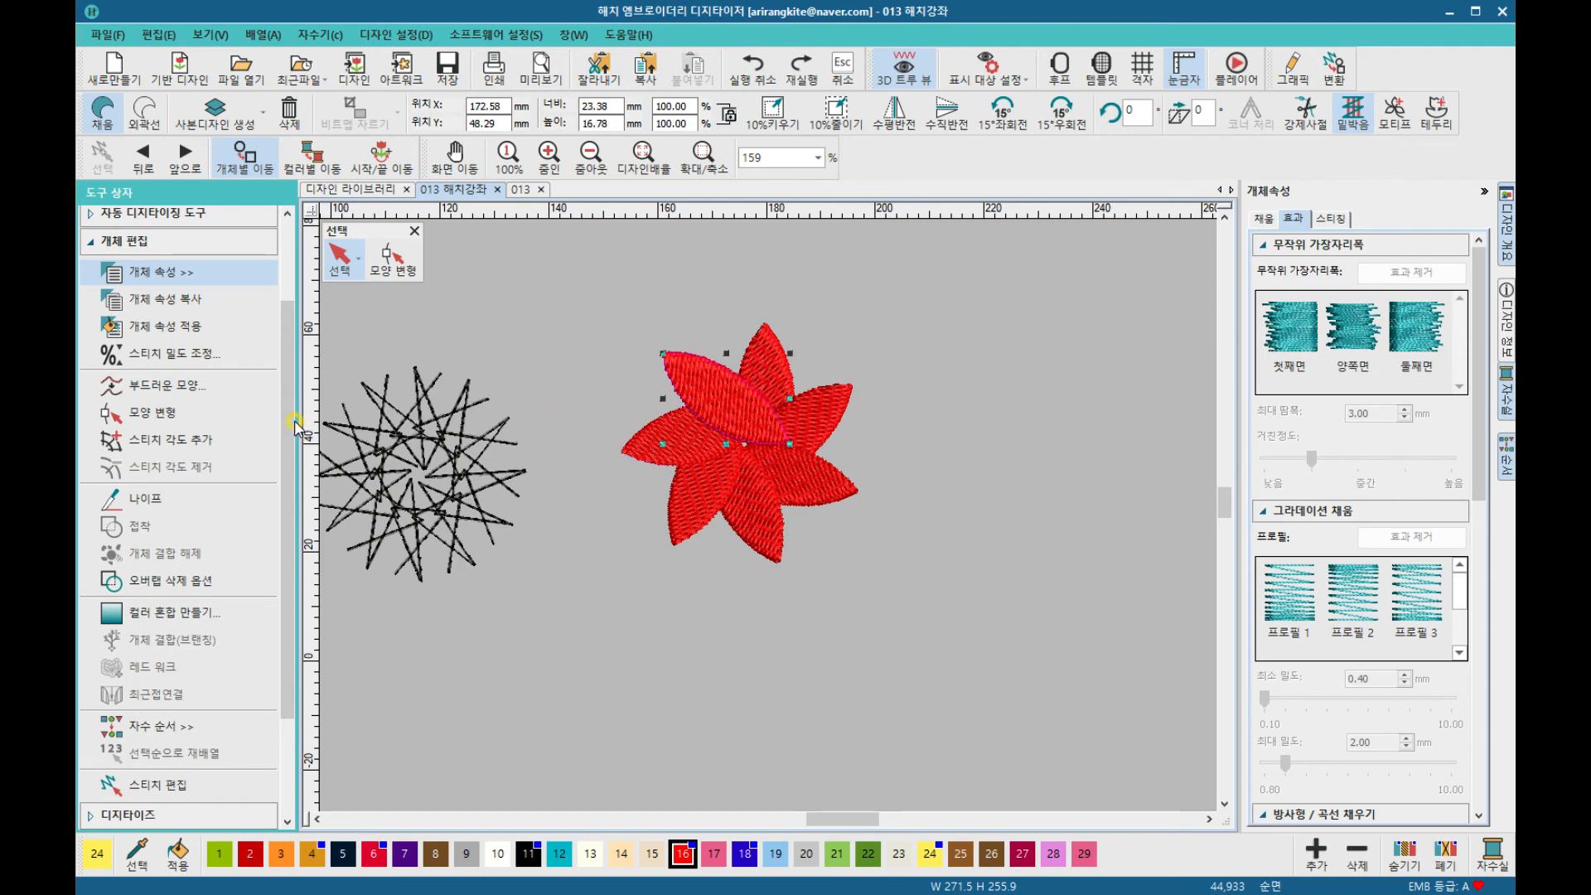
{"action": "left_click", "coordinate": [203, 582]}
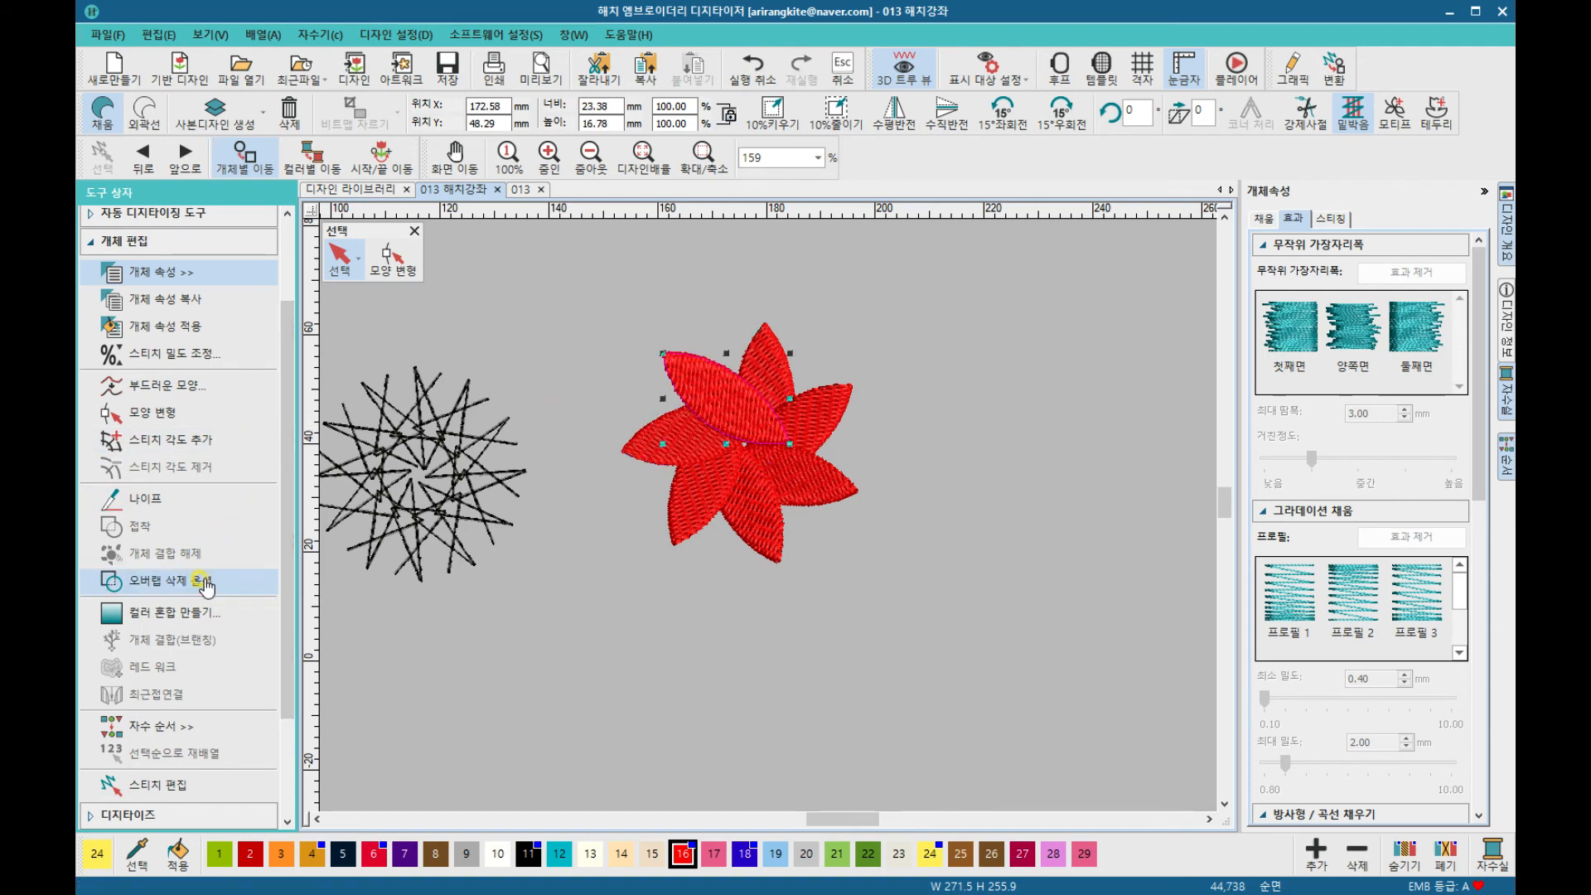
{"action": "left_click", "coordinate": [593, 346]}
Step: Create object outlines around all the flower's petals as triple running (트리플 런닝) in color 0020 Hatch Default
{"action": "left_click_drag", "start_coordinate": [598, 289], "coordinate": [949, 609]}
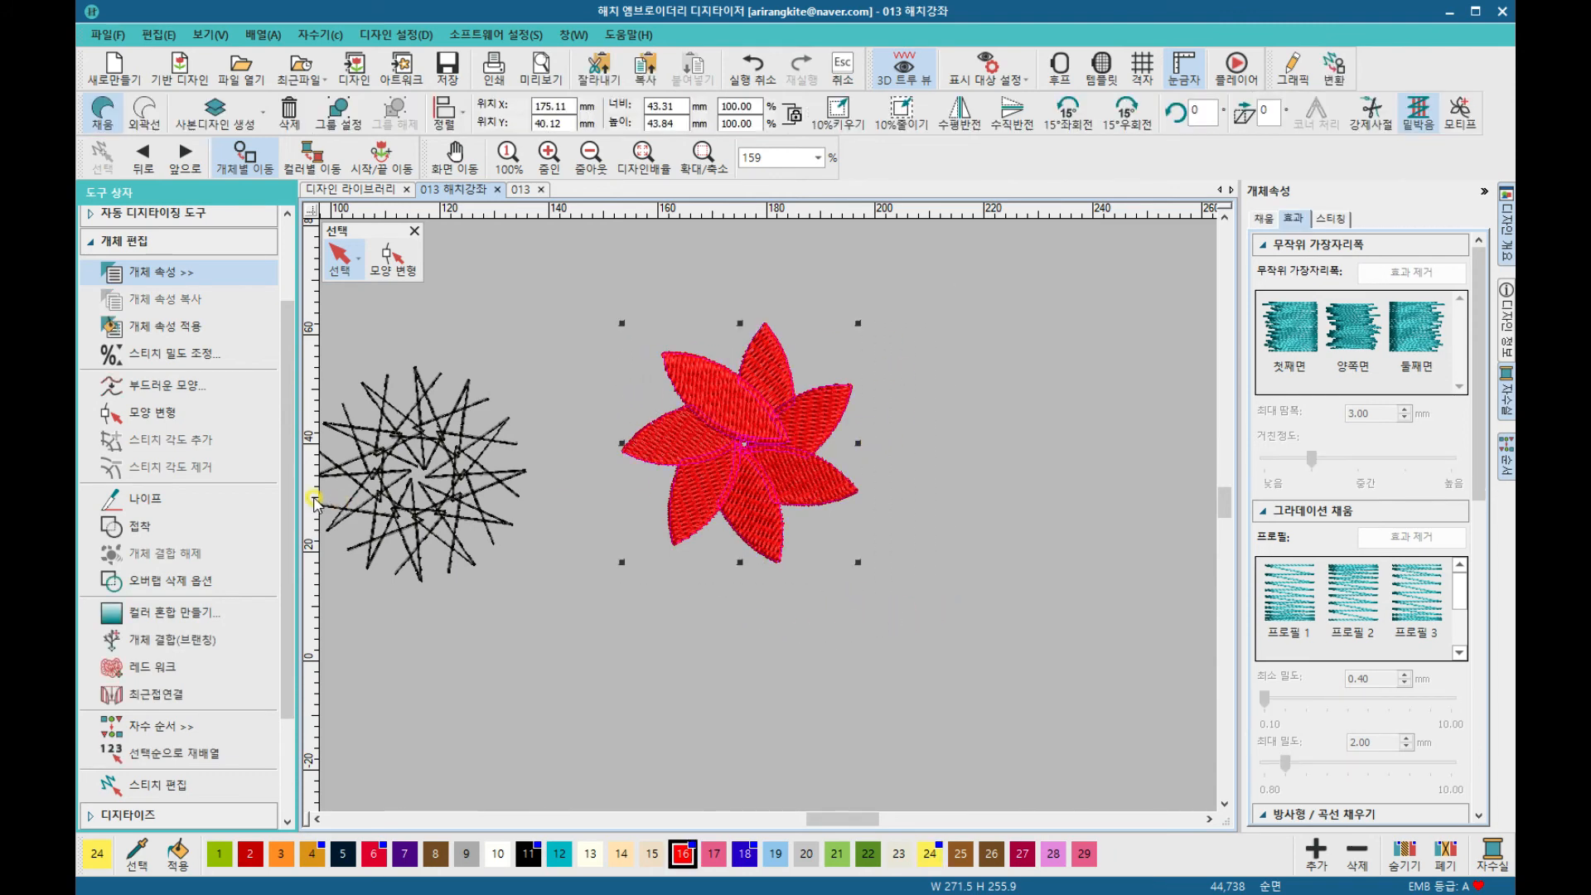
{"action": "left_click", "coordinate": [163, 248]}
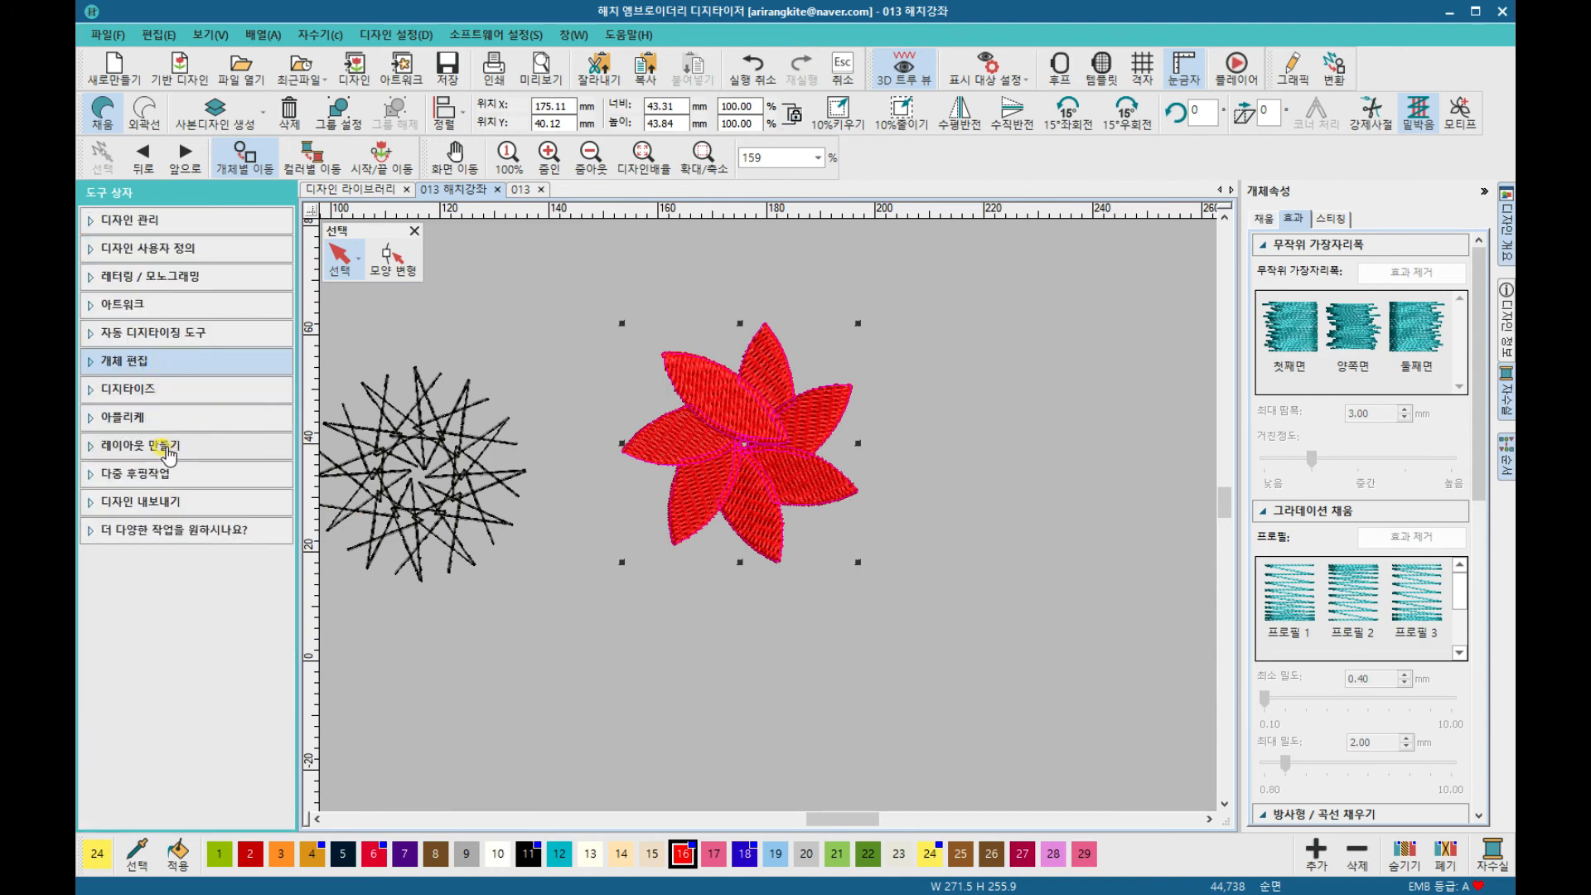
{"action": "left_click", "coordinate": [165, 448]}
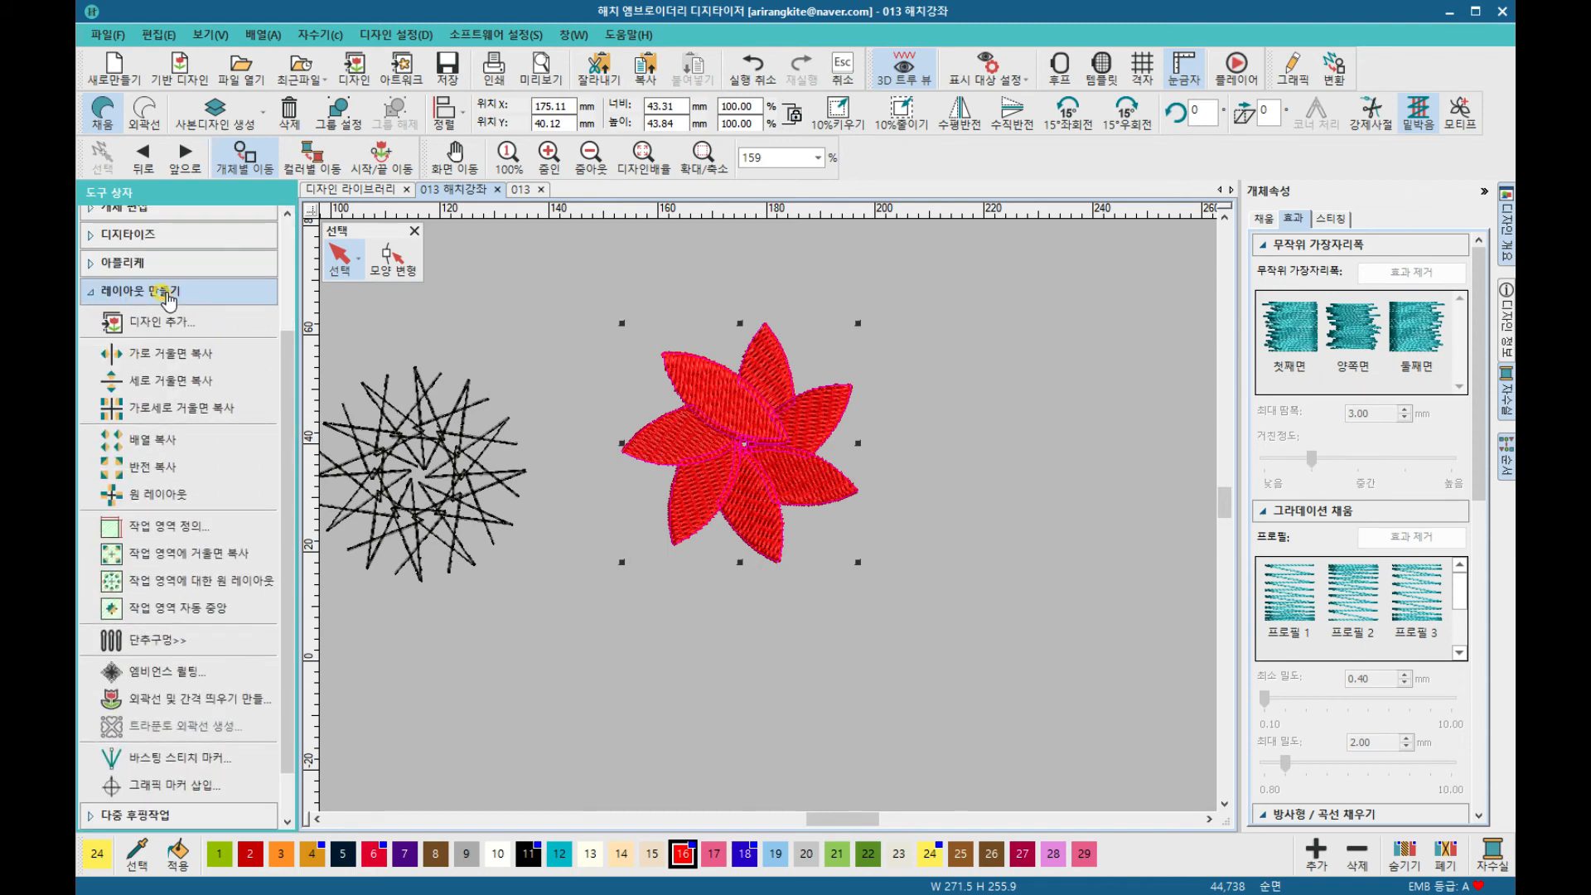
{"action": "left_click", "coordinate": [234, 706]}
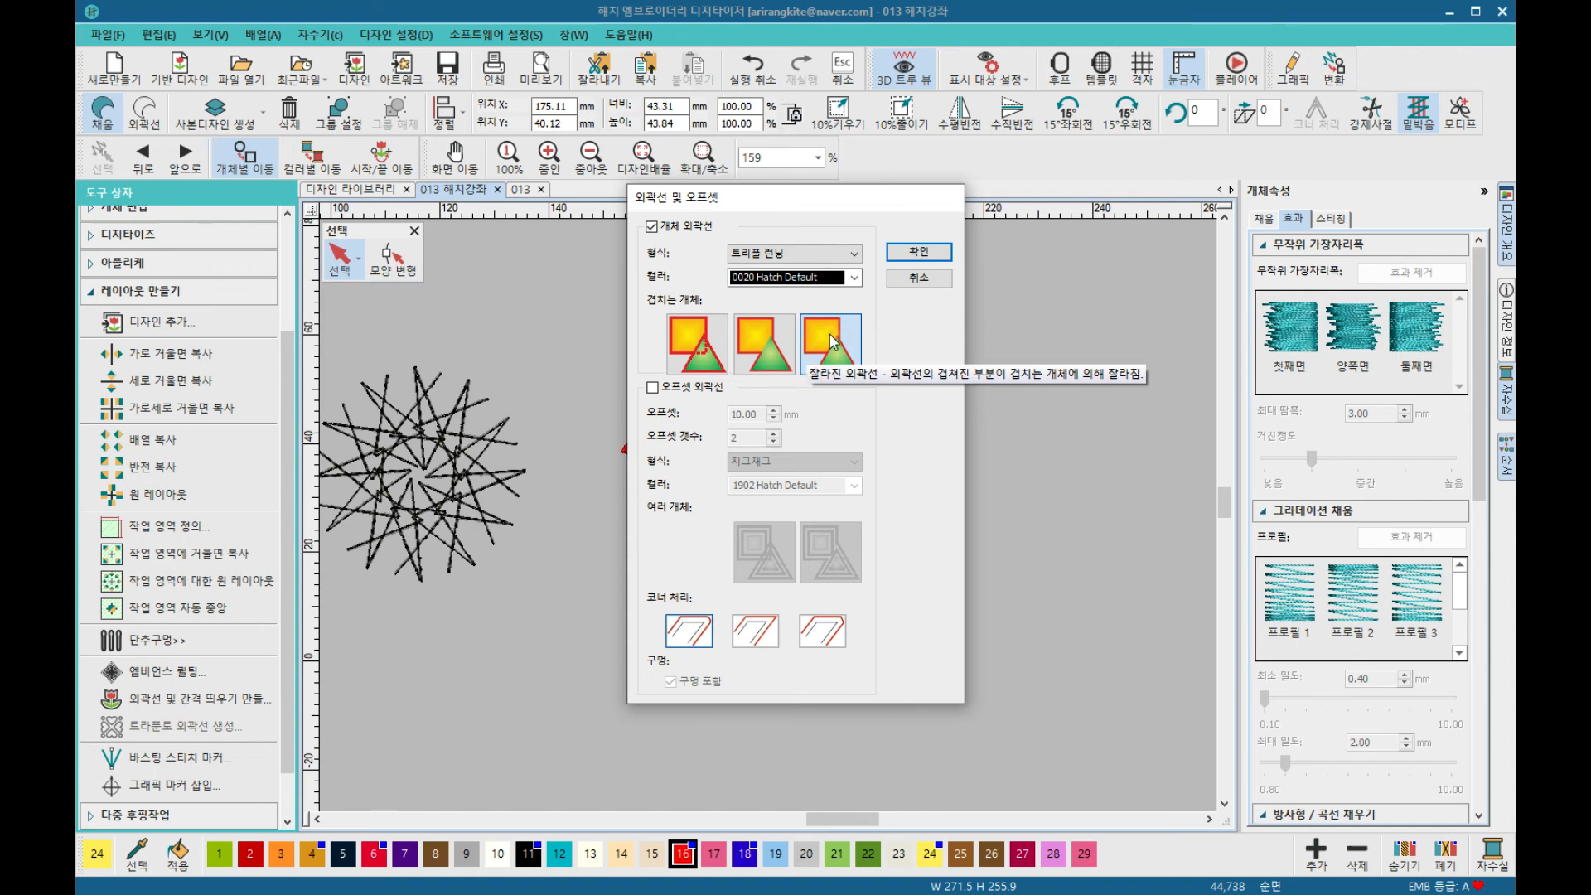
{"action": "left_click", "coordinate": [906, 251]}
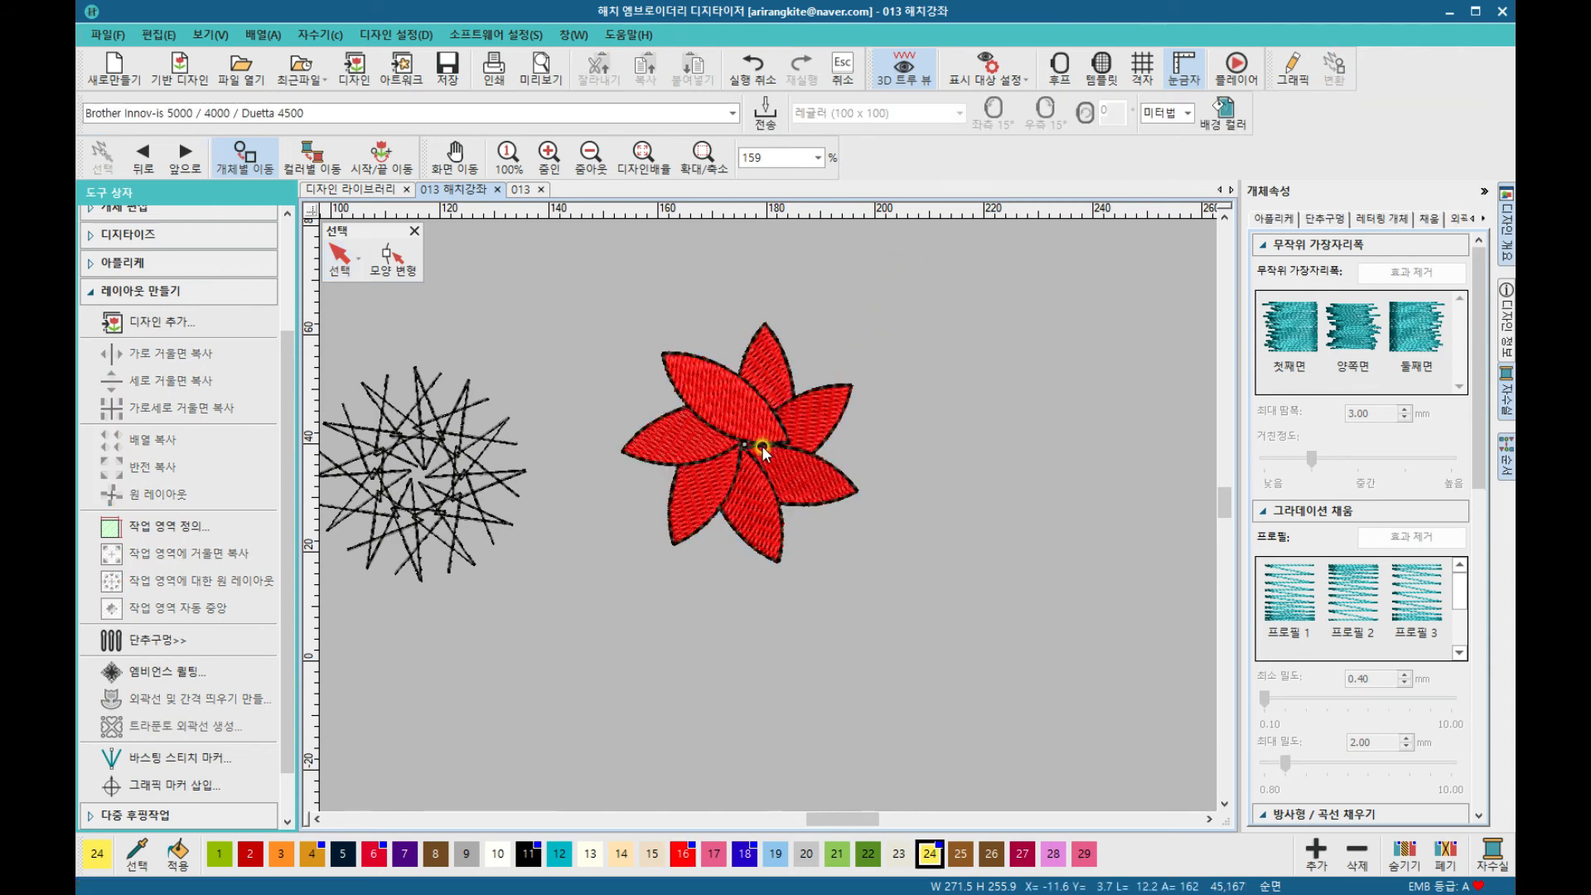
Step: Move the seven red petals outward off their black outlines one by one to inspect the fills beneath
{"action": "scroll", "coordinate": [758, 446], "scroll_direction": "up", "scroll_amount": 3}
{"action": "scroll", "coordinate": [764, 520], "scroll_direction": "up", "scroll_amount": 1}
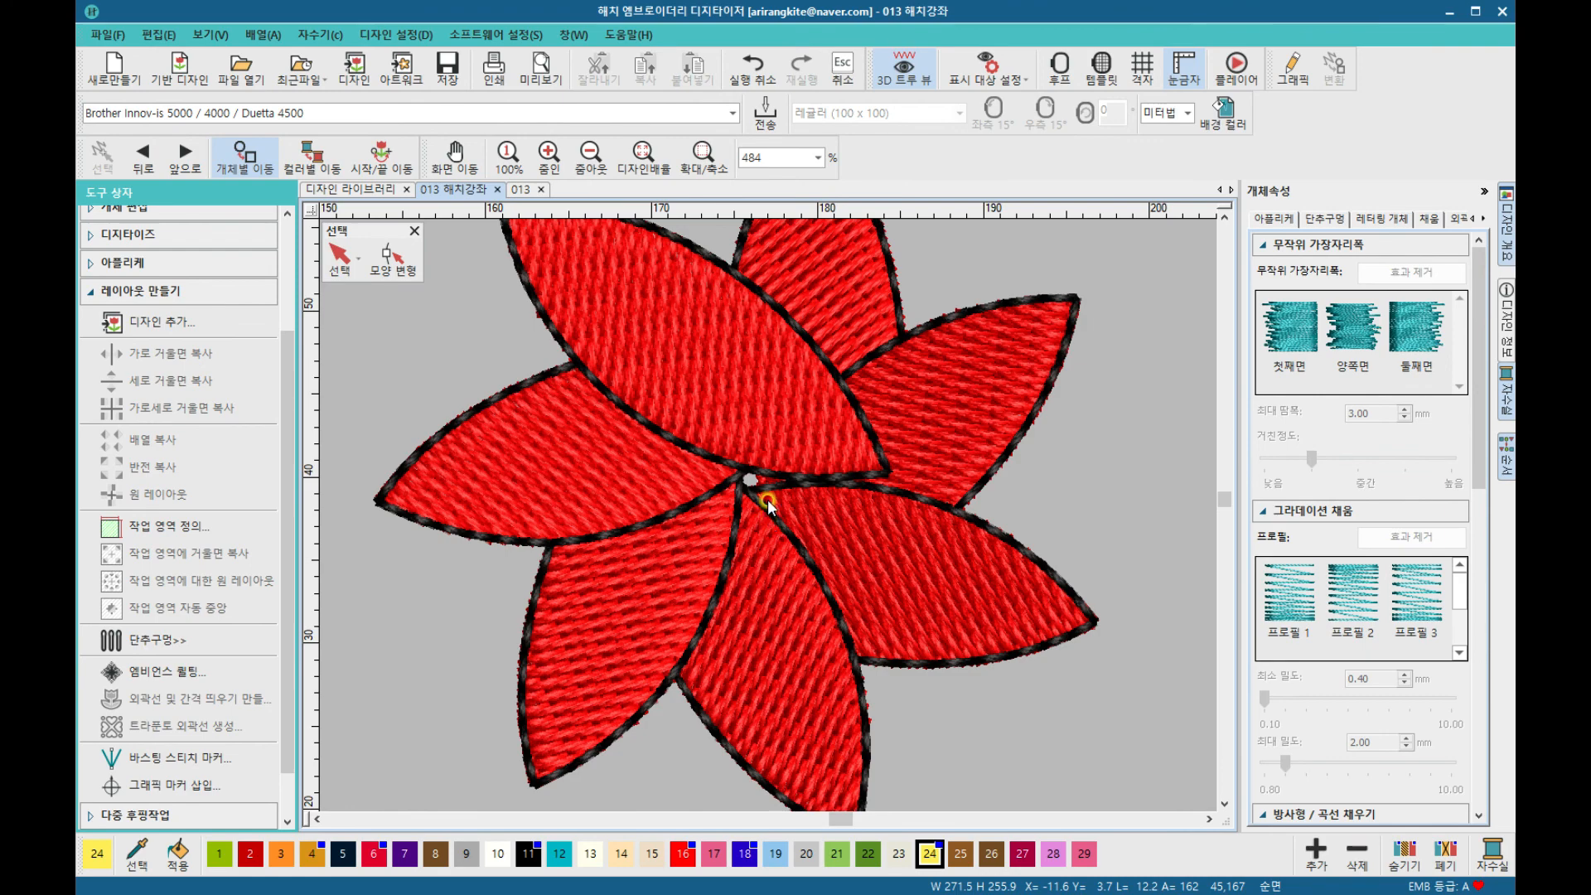
{"action": "scroll", "coordinate": [769, 518], "scroll_direction": "up", "scroll_amount": 2}
{"action": "scroll", "coordinate": [769, 518], "scroll_direction": "down", "scroll_amount": 4}
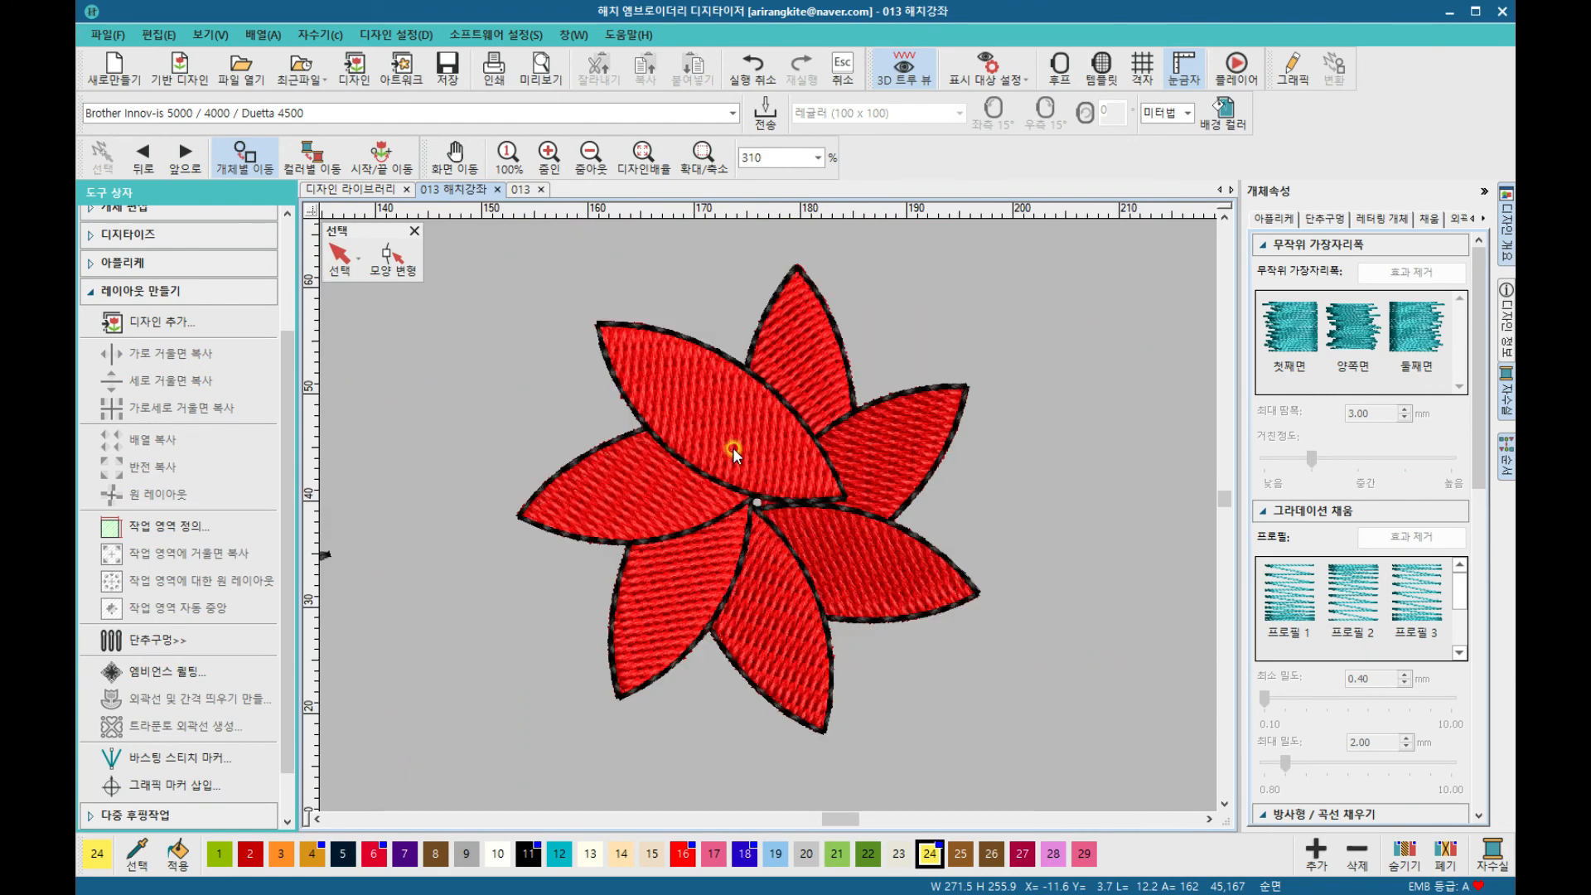
{"action": "left_click_drag", "start_coordinate": [726, 424], "coordinate": [439, 363]}
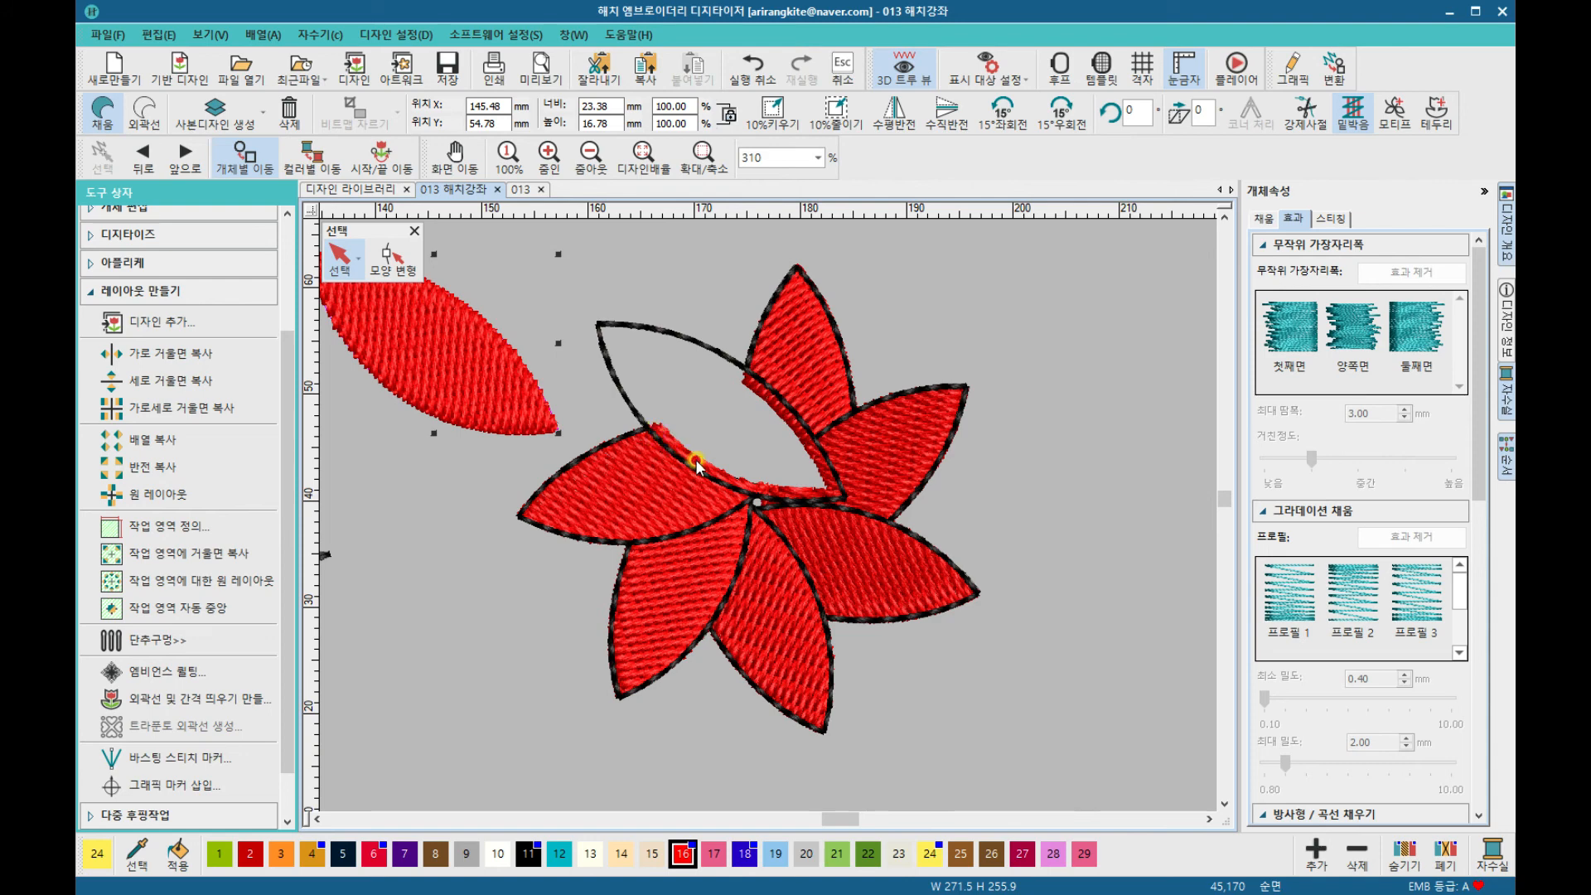
{"action": "left_click", "coordinate": [654, 476]}
{"action": "left_click_drag", "start_coordinate": [574, 512], "coordinate": [461, 514]}
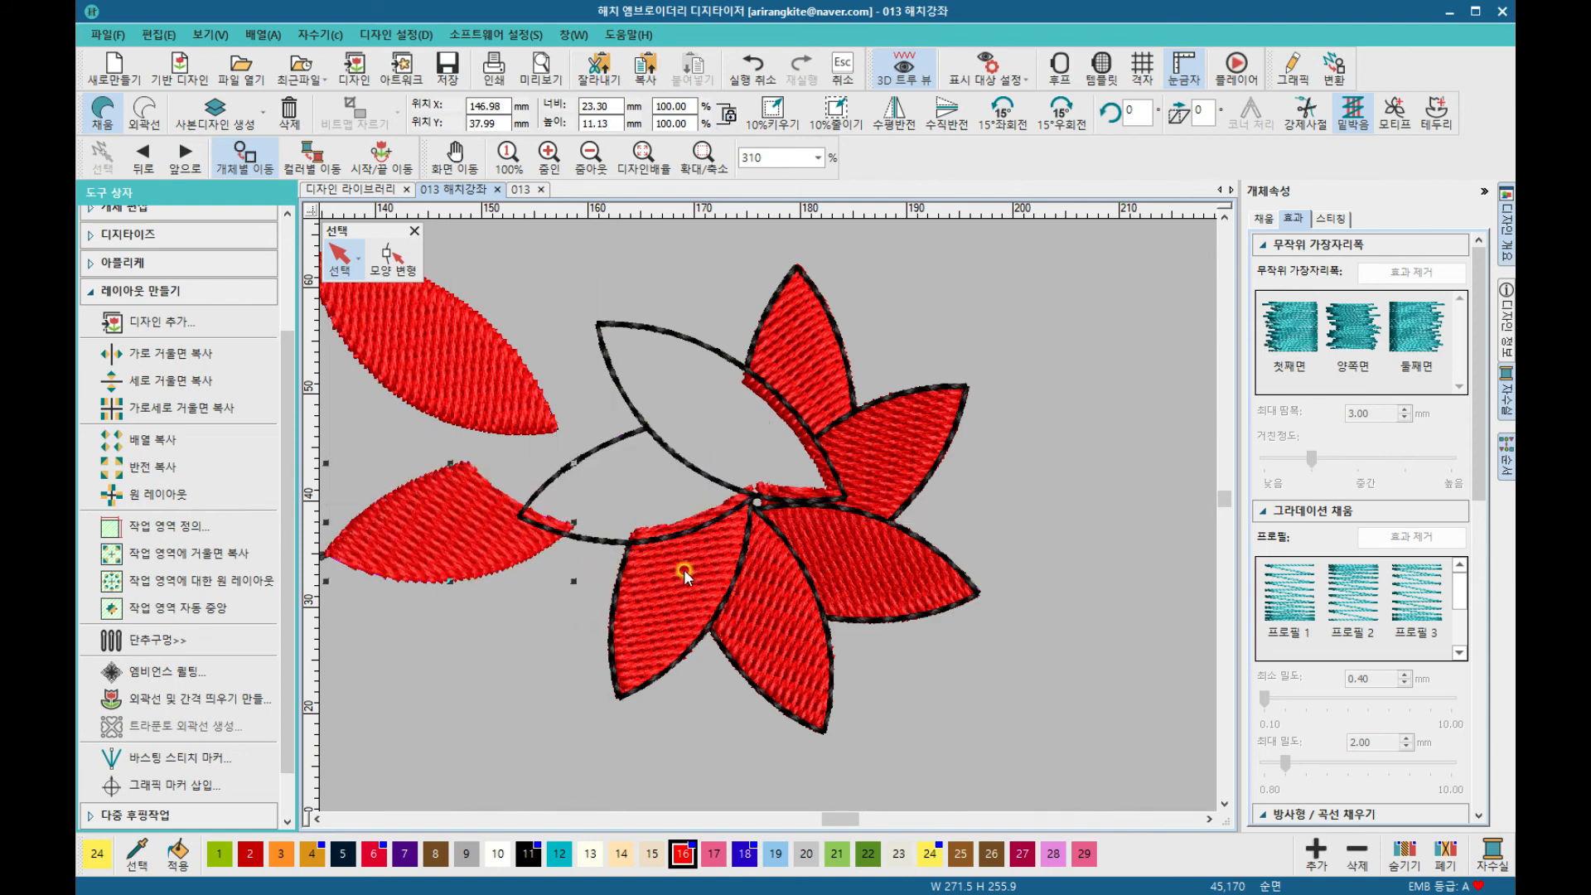
{"action": "left_click_drag", "start_coordinate": [684, 570], "coordinate": [504, 674]}
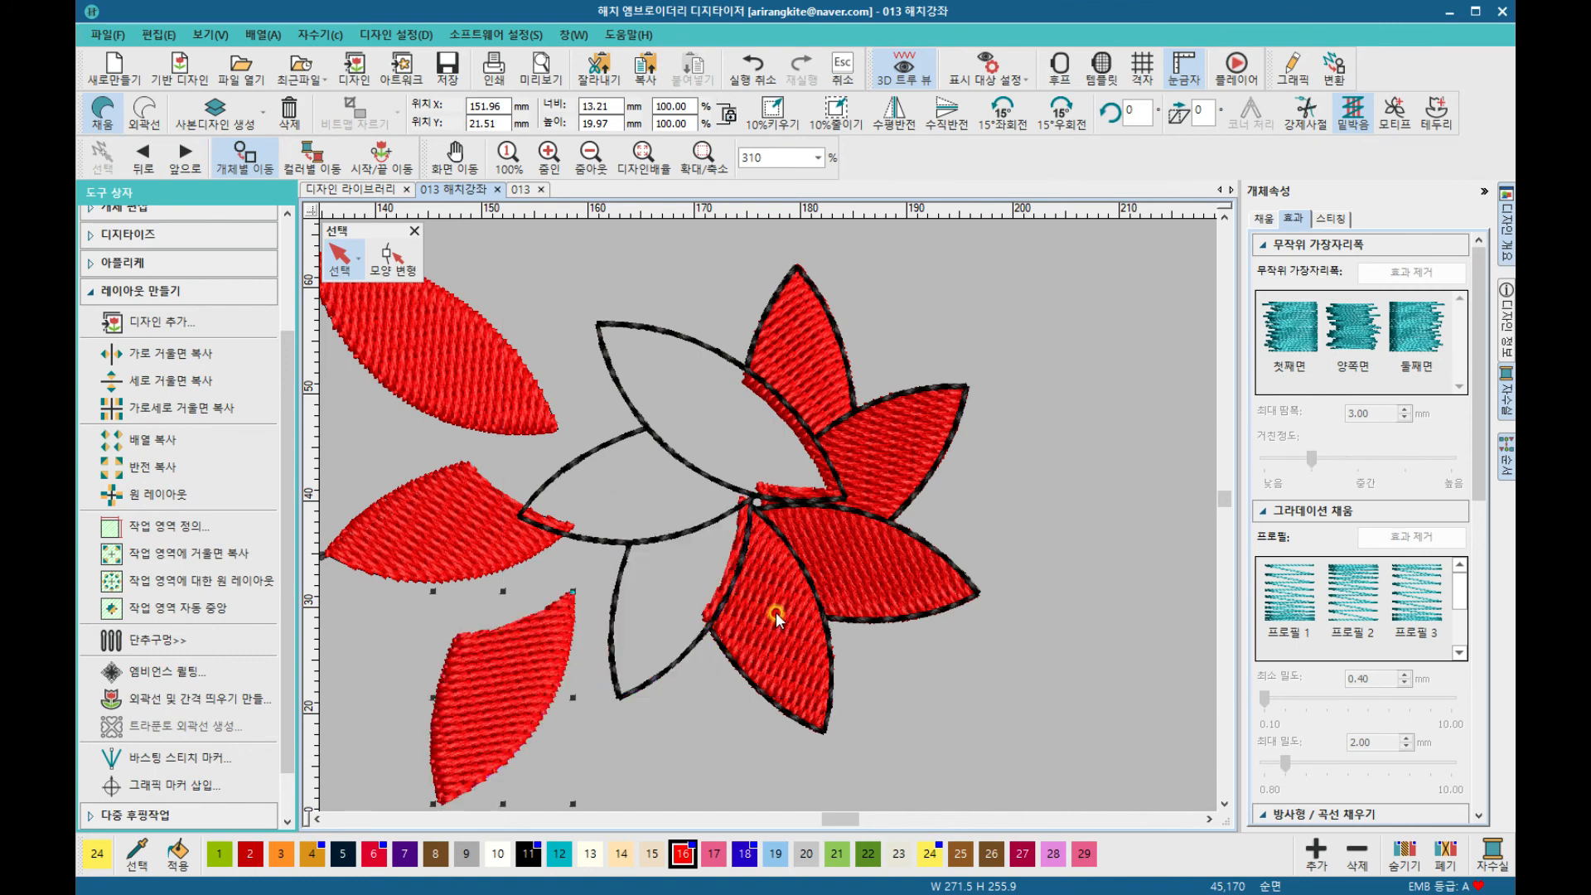
{"action": "left_click_drag", "start_coordinate": [777, 617], "coordinate": [704, 737]}
{"action": "left_click_drag", "start_coordinate": [862, 576], "coordinate": [918, 689]}
{"action": "left_click_drag", "start_coordinate": [900, 455], "coordinate": [1080, 481]}
{"action": "left_click_drag", "start_coordinate": [819, 384], "coordinate": [925, 325]}
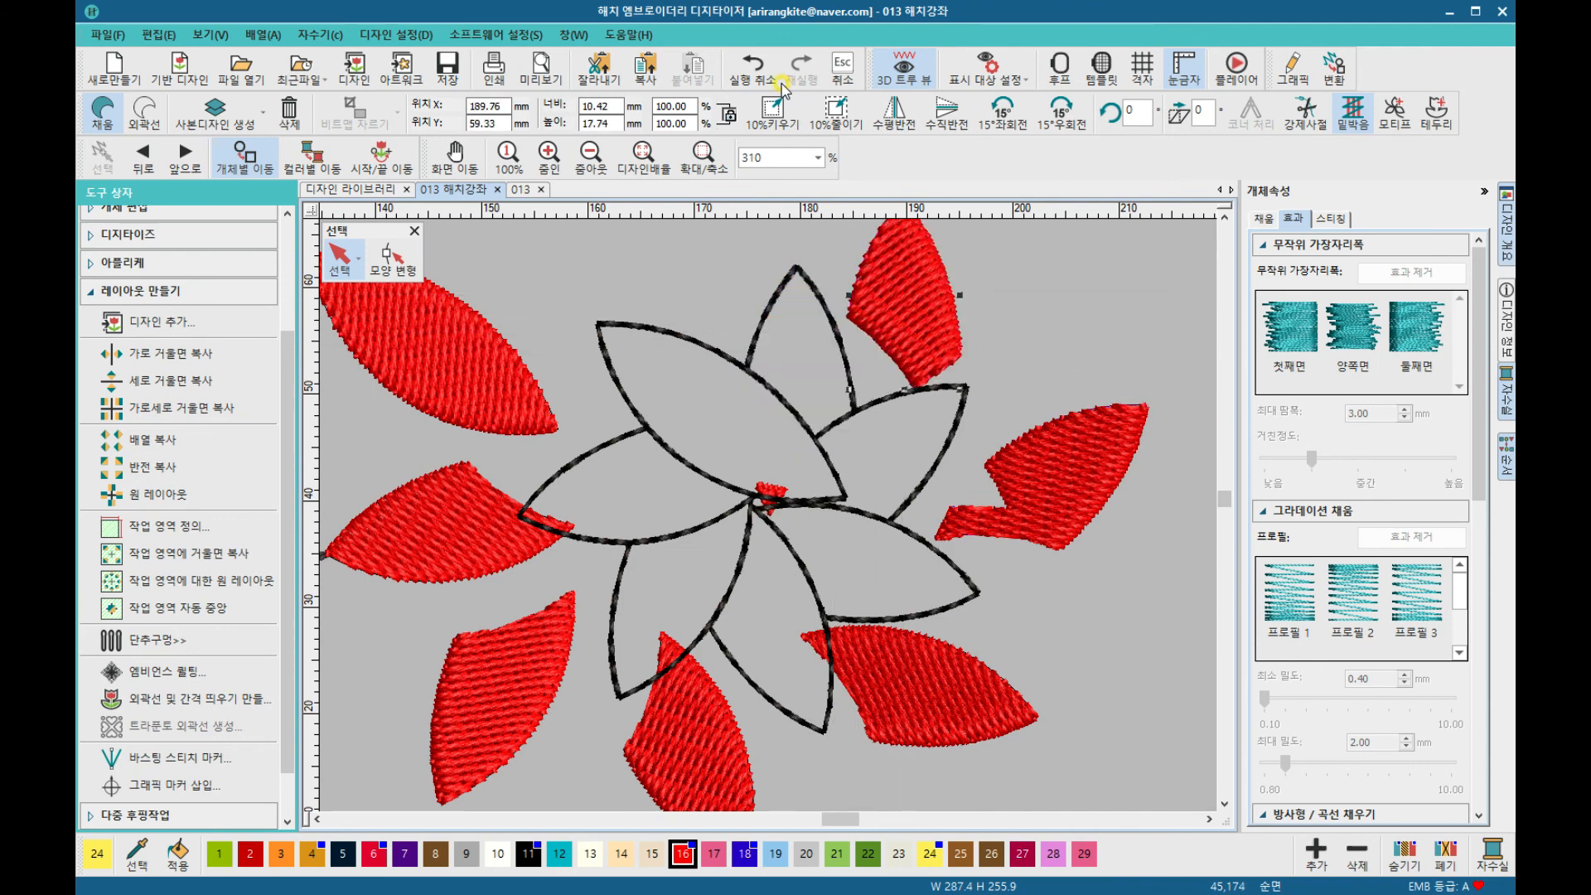
Step: Undo all the moves of the red petals and clear the selection
{"action": "left_click", "coordinate": [750, 66]}
{"action": "left_click", "coordinate": [749, 67]}
{"action": "left_click", "coordinate": [756, 73]}
{"action": "left_click", "coordinate": [755, 72]}
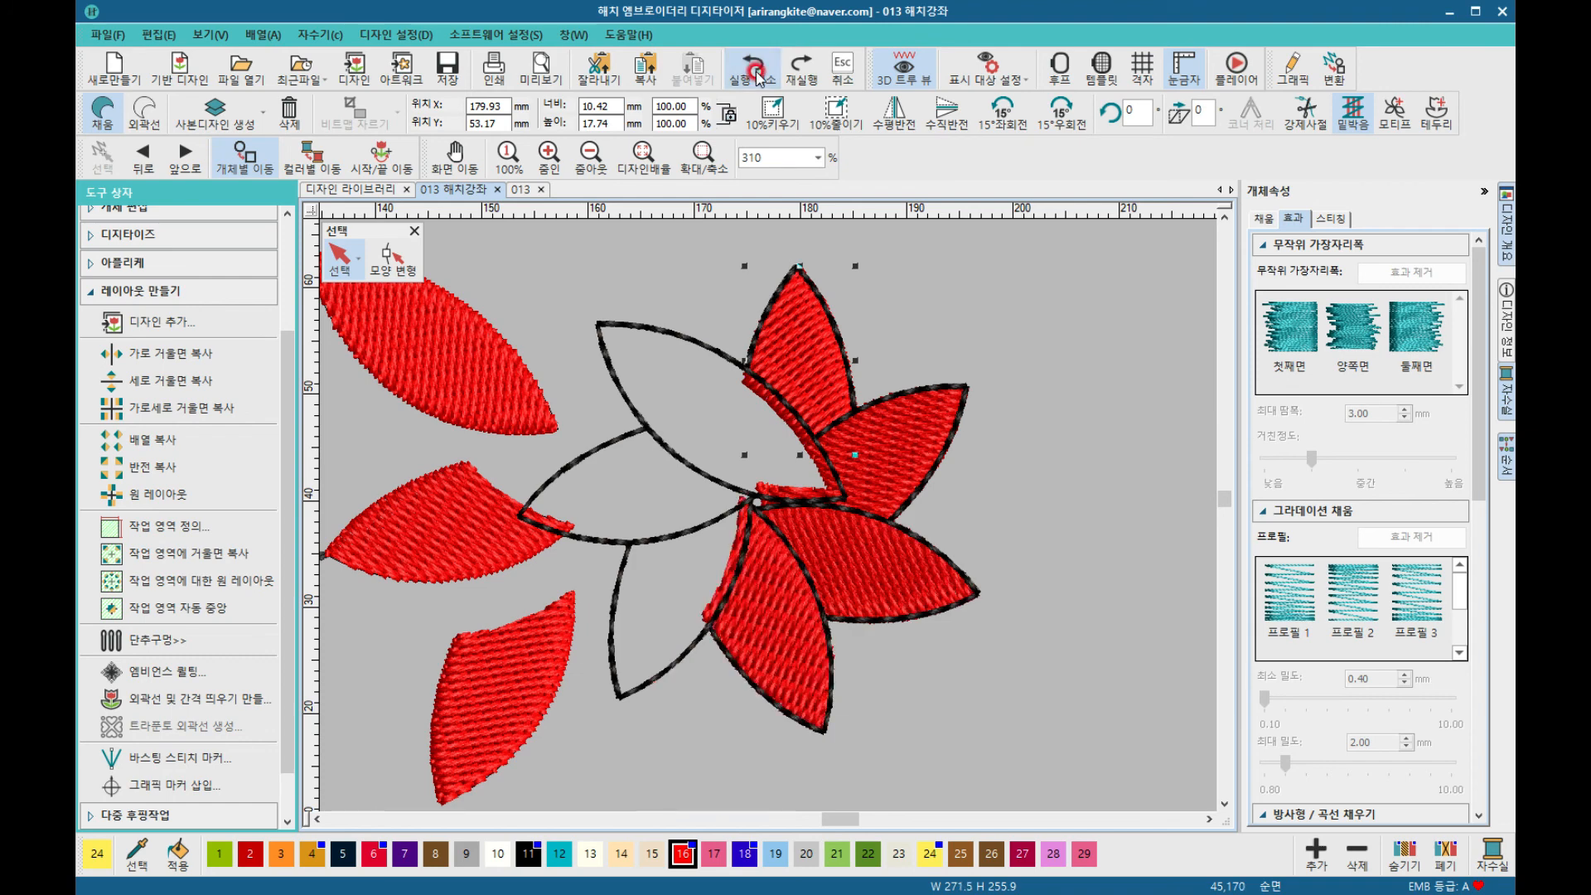
{"action": "left_click", "coordinate": [756, 73]}
{"action": "left_click", "coordinate": [756, 73]}
{"action": "left_click", "coordinate": [756, 73]}
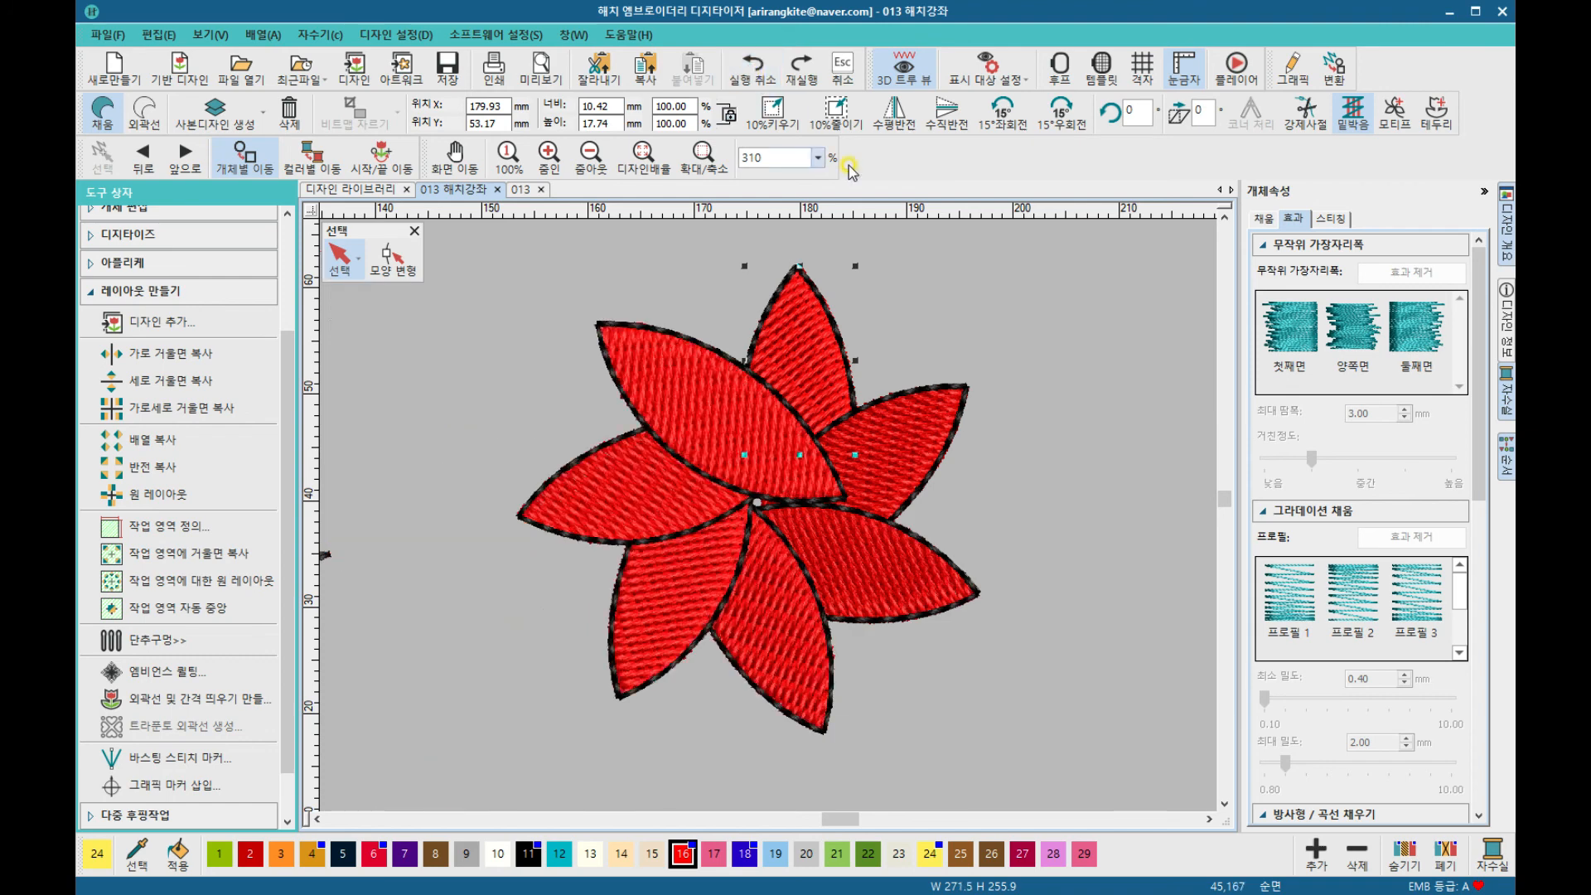
{"action": "left_click", "coordinate": [905, 313]}
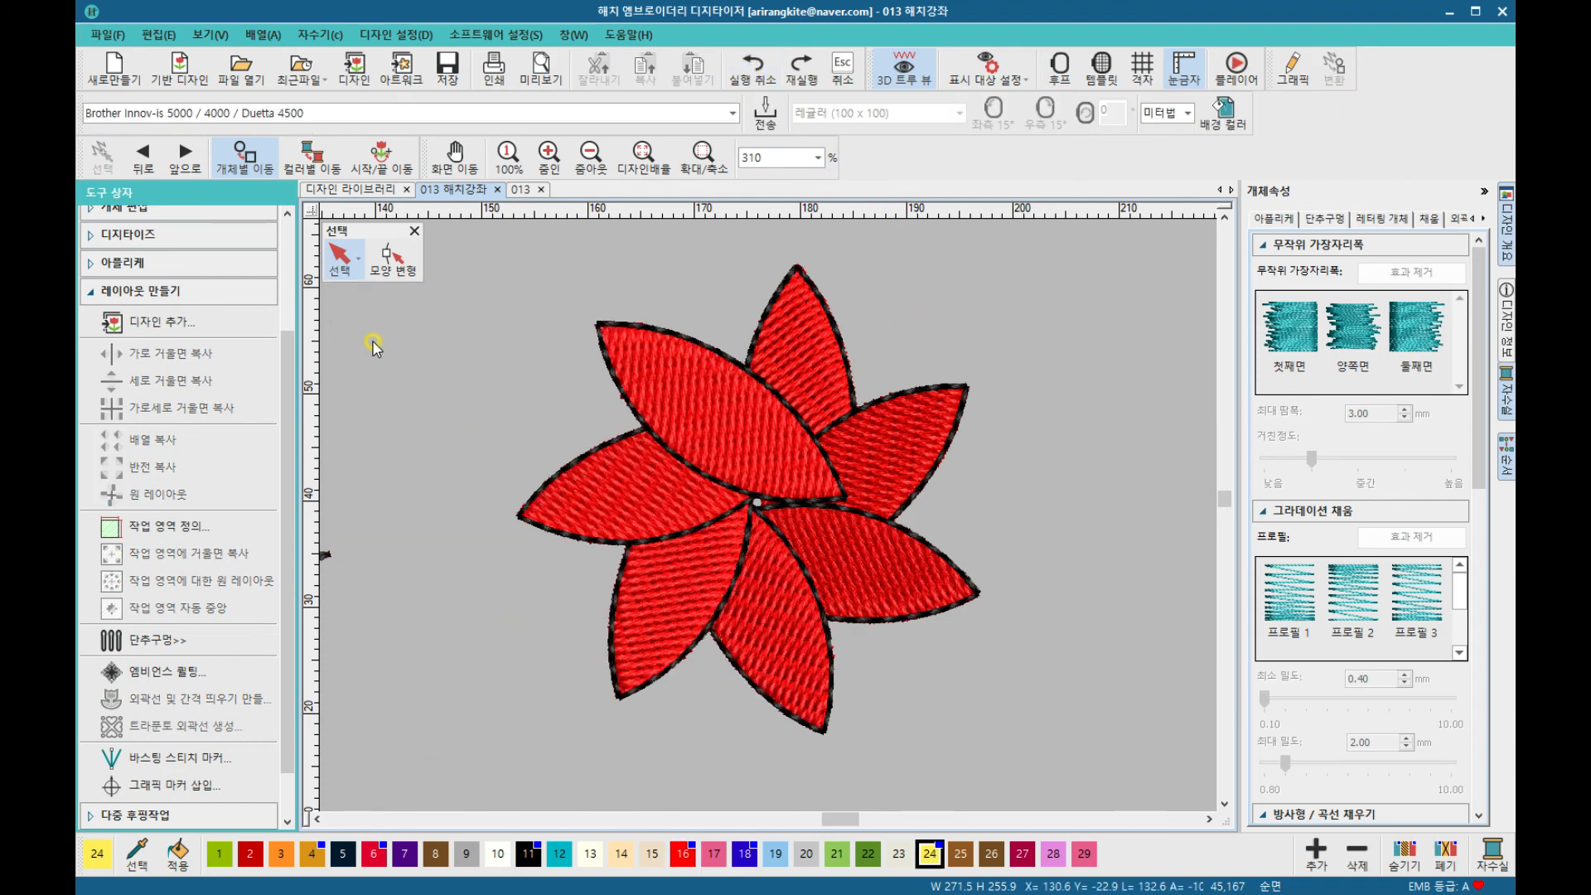
{"action": "left_click", "coordinate": [170, 290]}
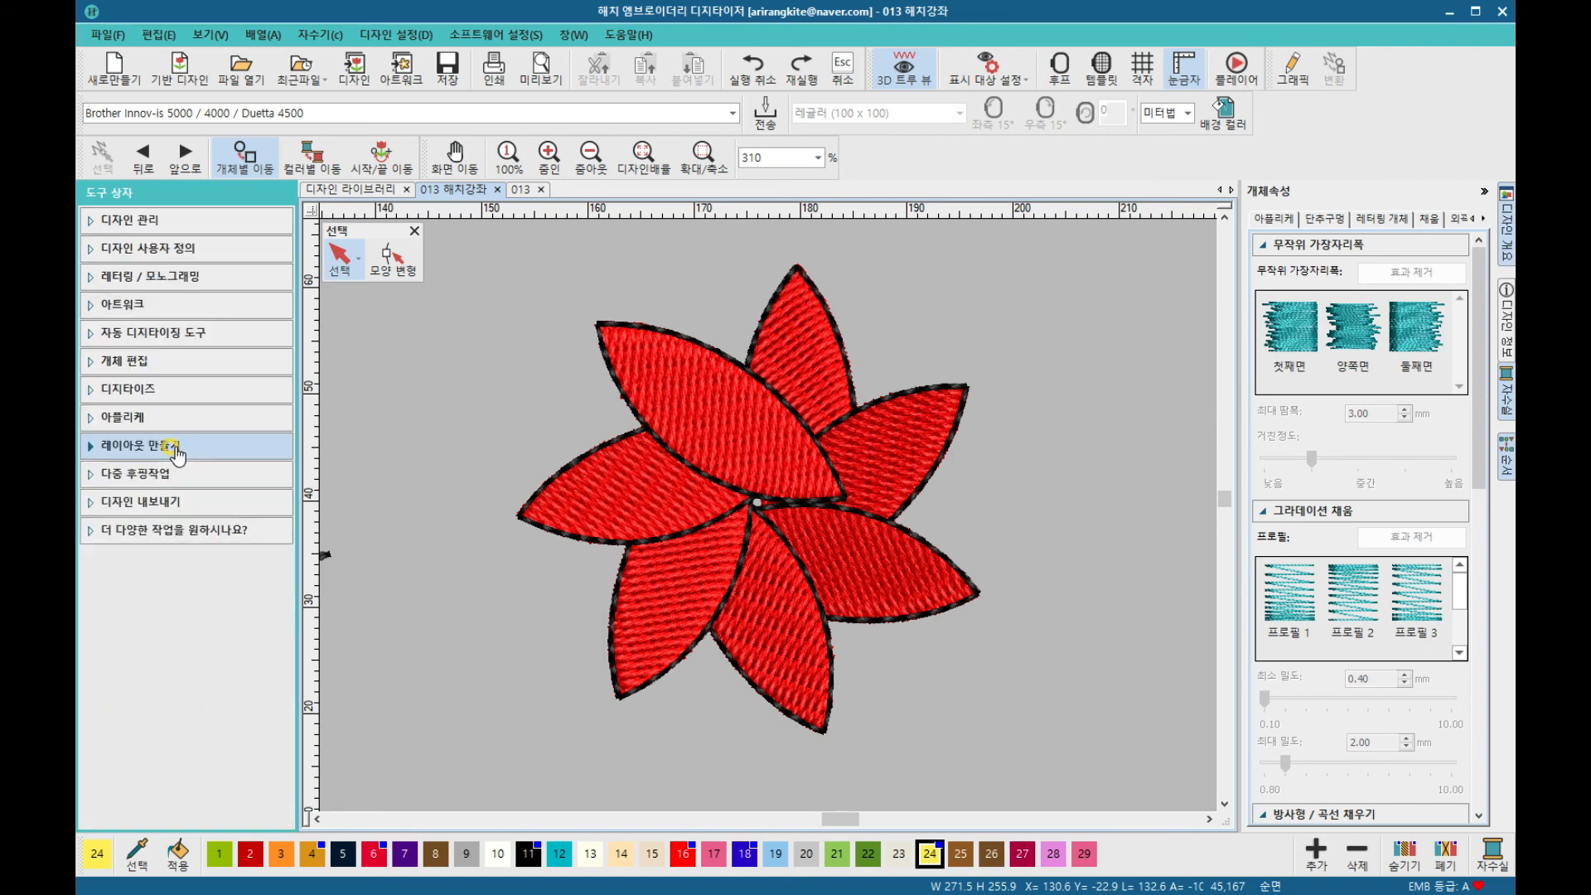
{"action": "left_click", "coordinate": [176, 452]}
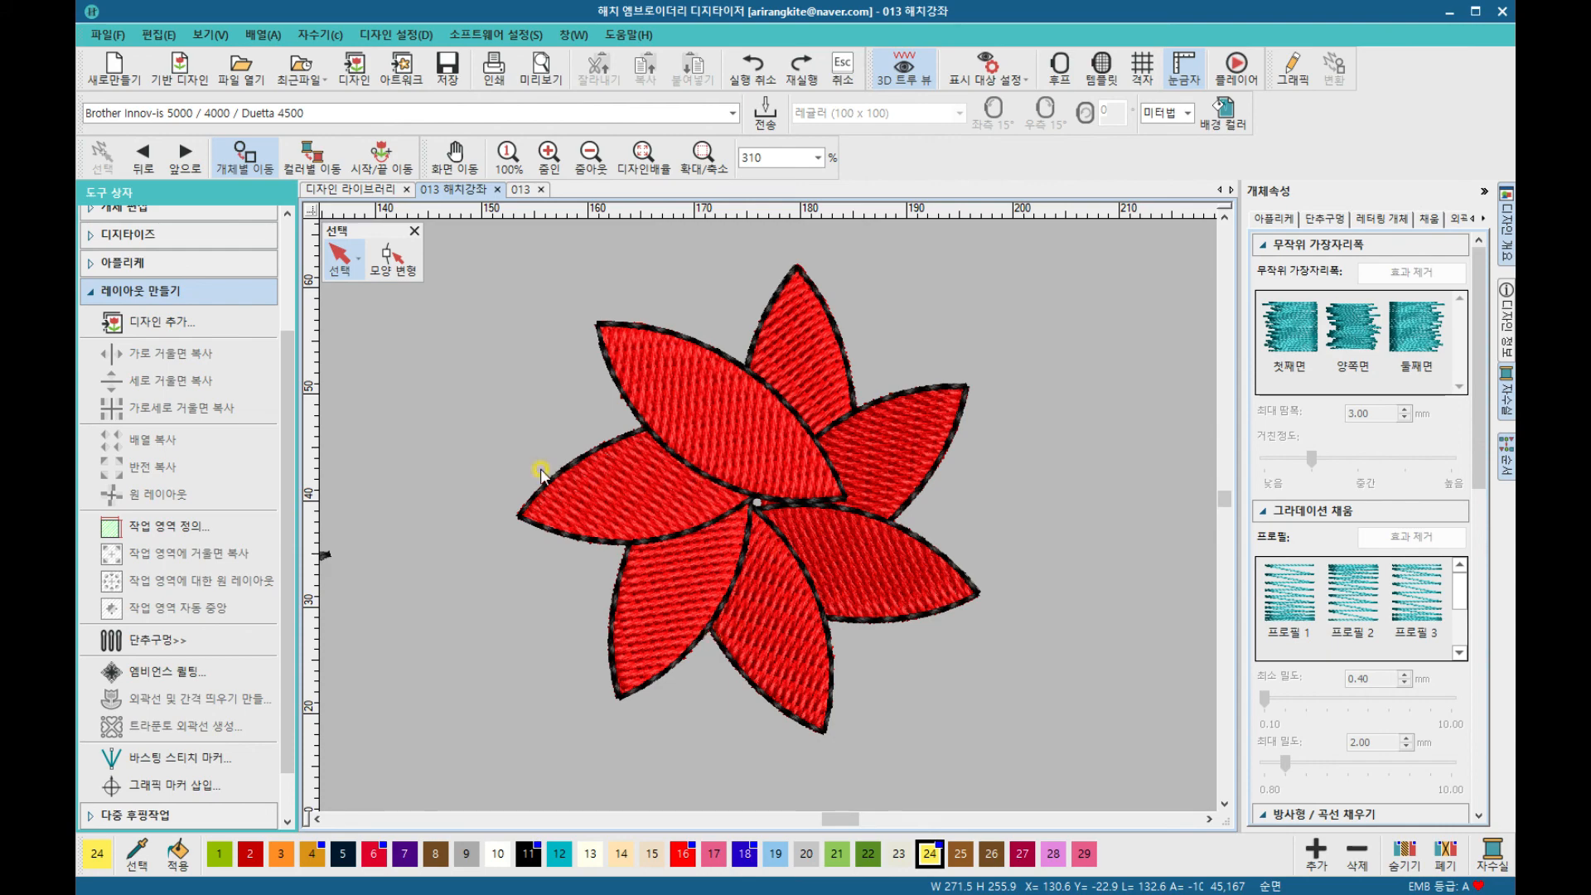
Step: Open the object properties of the smiling sunflower's upper-left petal, and then those of its top petal
{"action": "scroll", "coordinate": [533, 439], "scroll_direction": "down", "scroll_amount": 8}
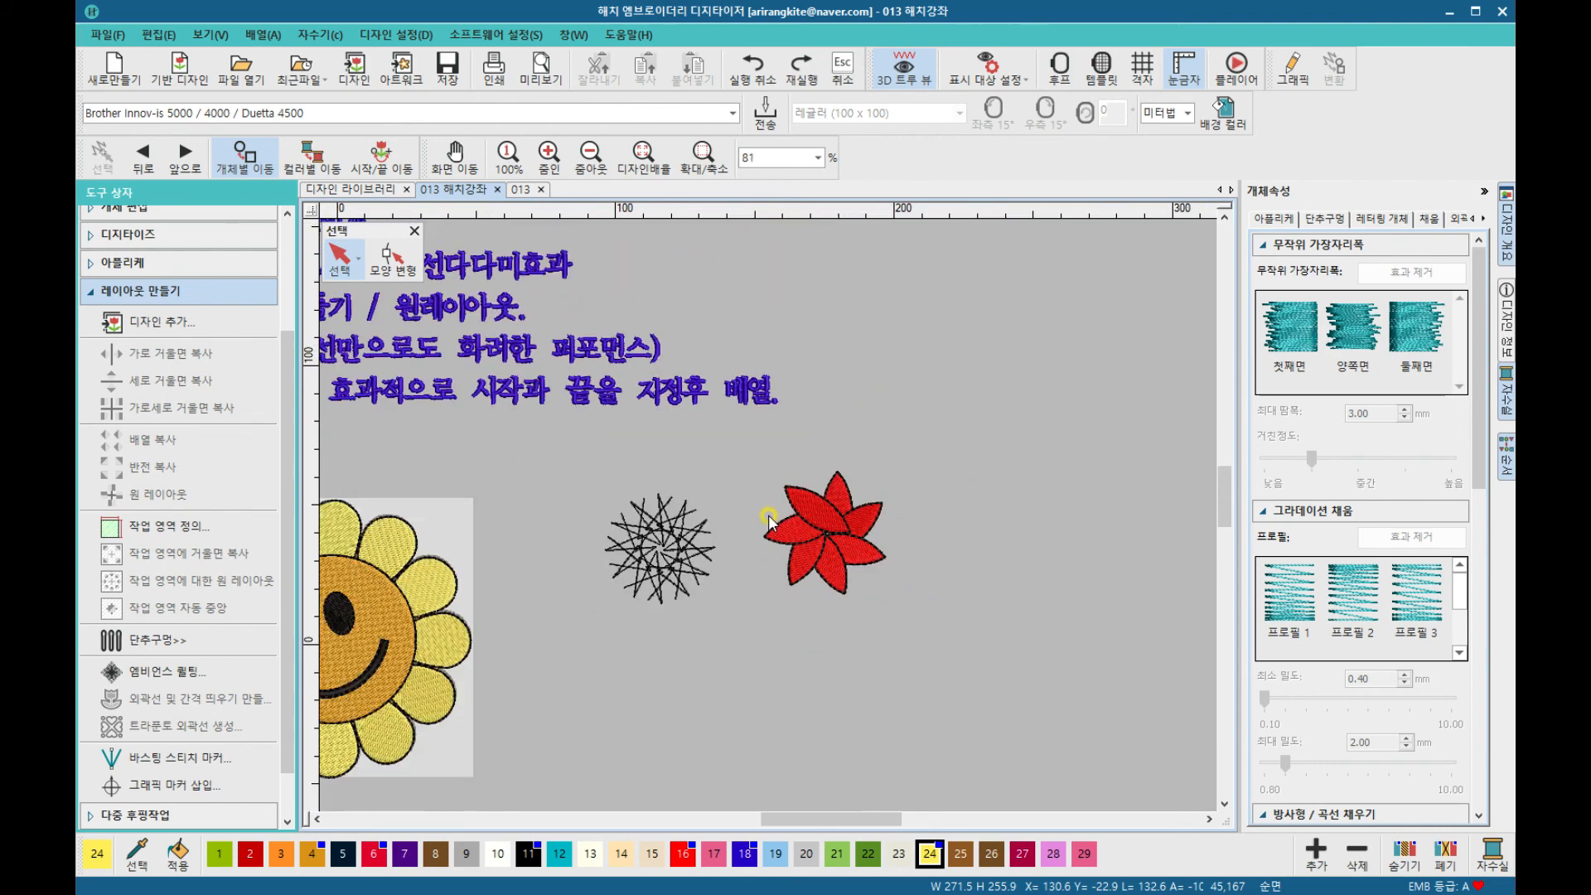
{"action": "scroll", "coordinate": [570, 613], "scroll_direction": "up", "scroll_amount": 4}
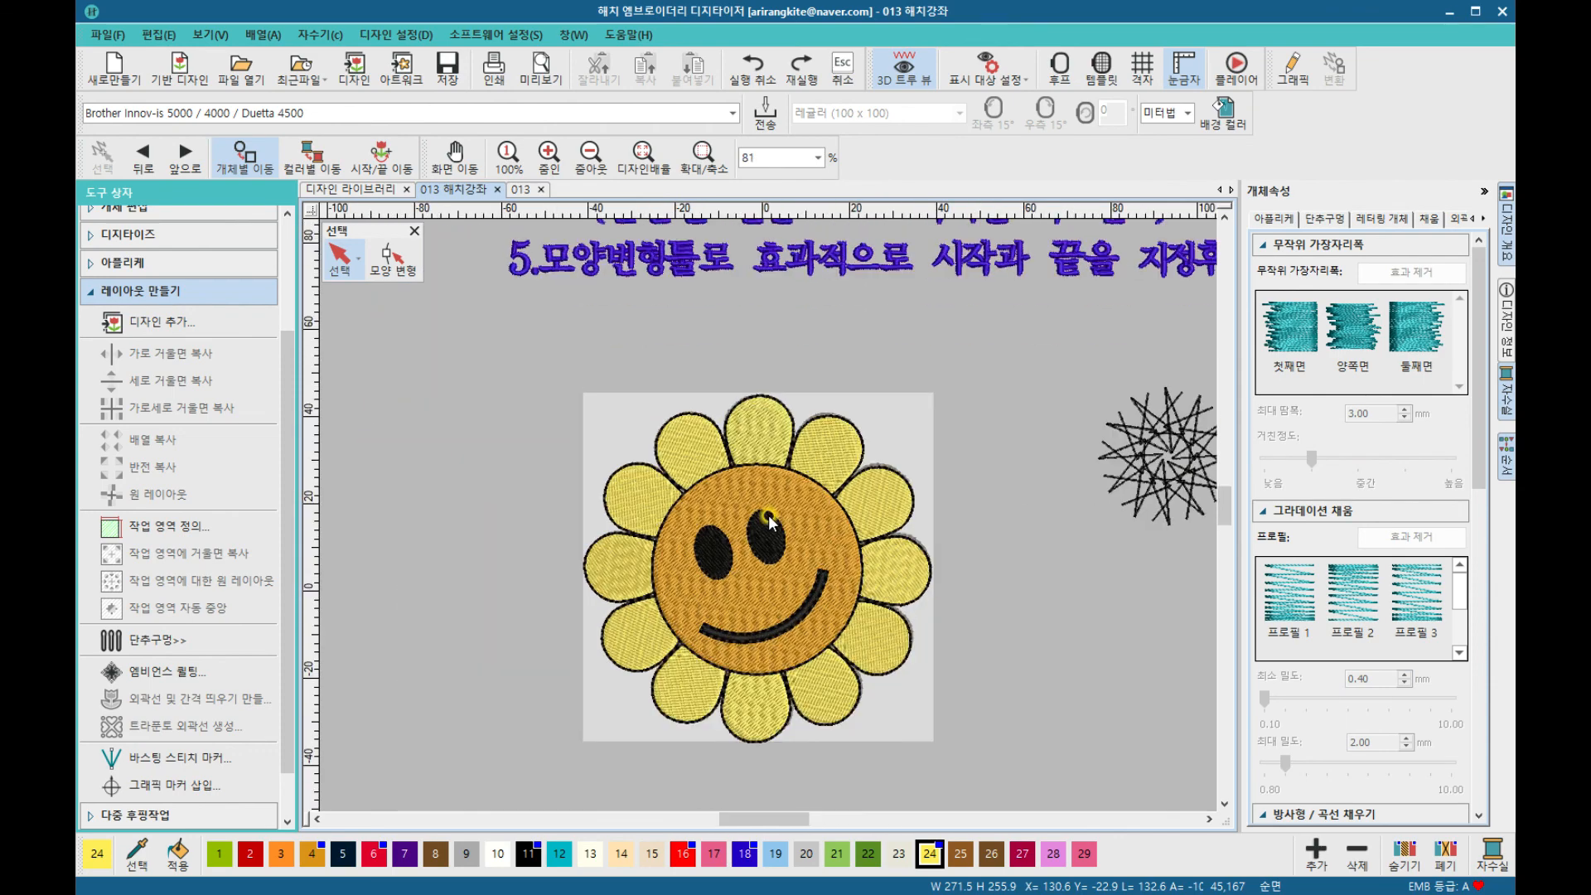
{"action": "scroll", "coordinate": [768, 515], "scroll_direction": "up", "scroll_amount": 4}
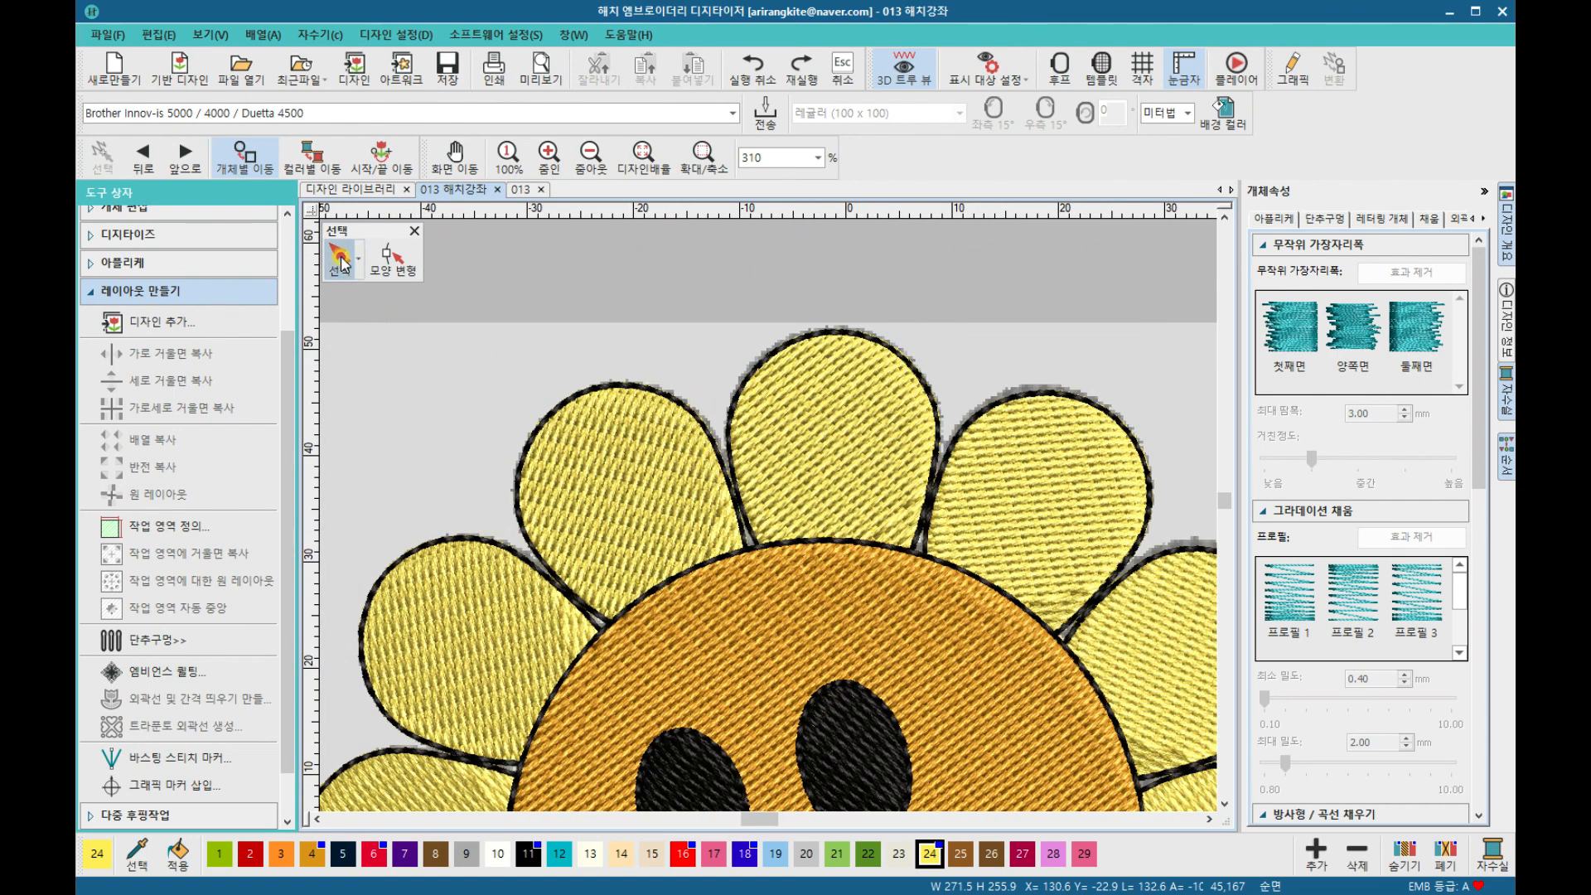
{"action": "left_click", "coordinate": [857, 437]}
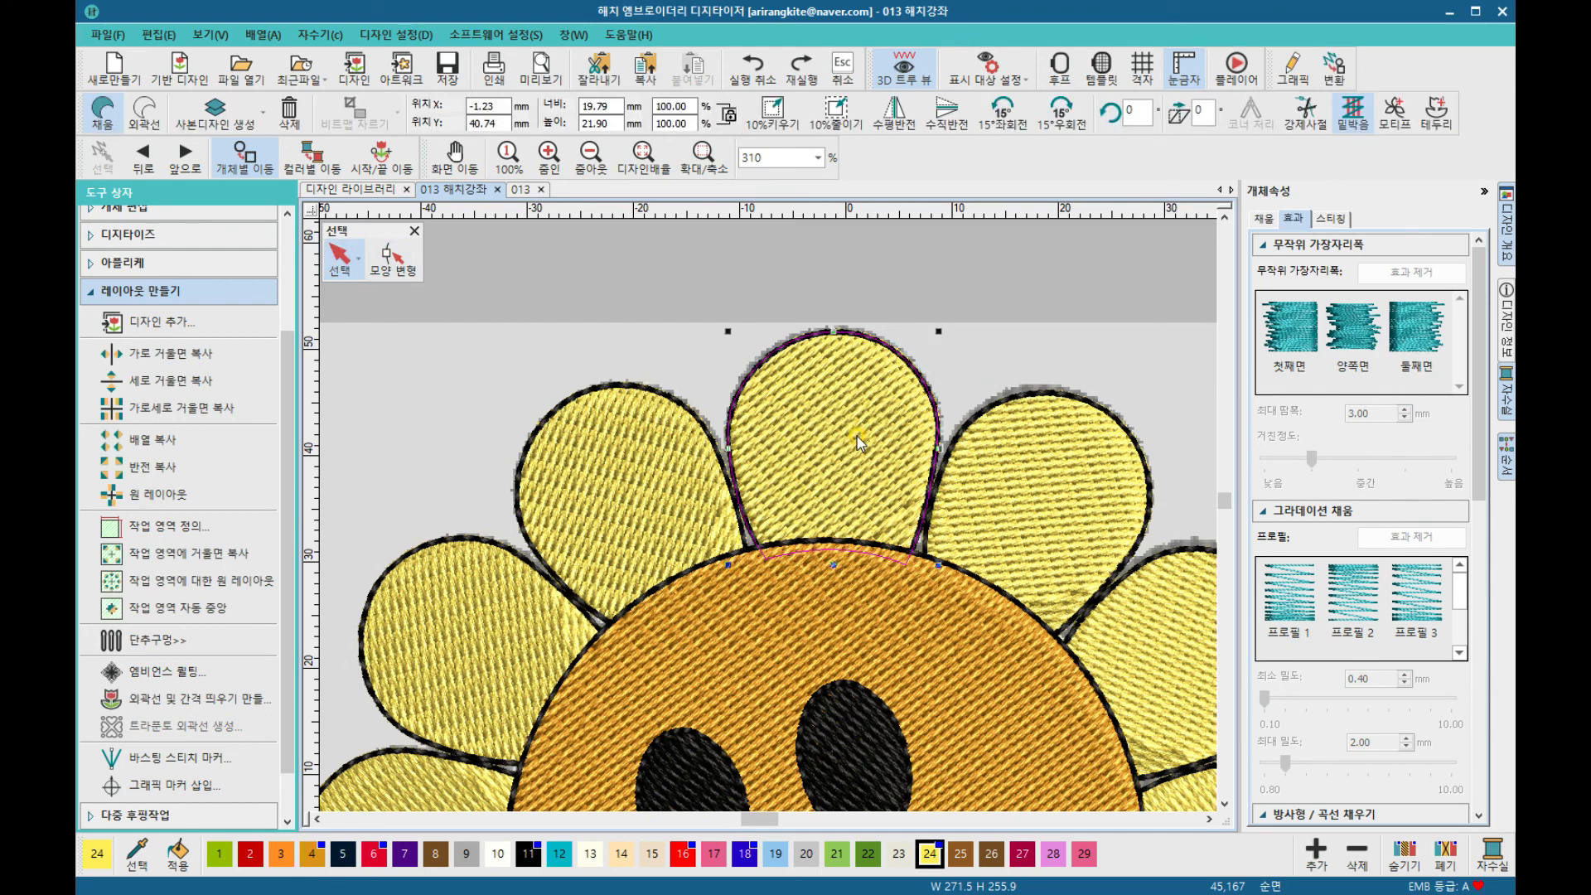
{"action": "left_click", "coordinate": [857, 436]}
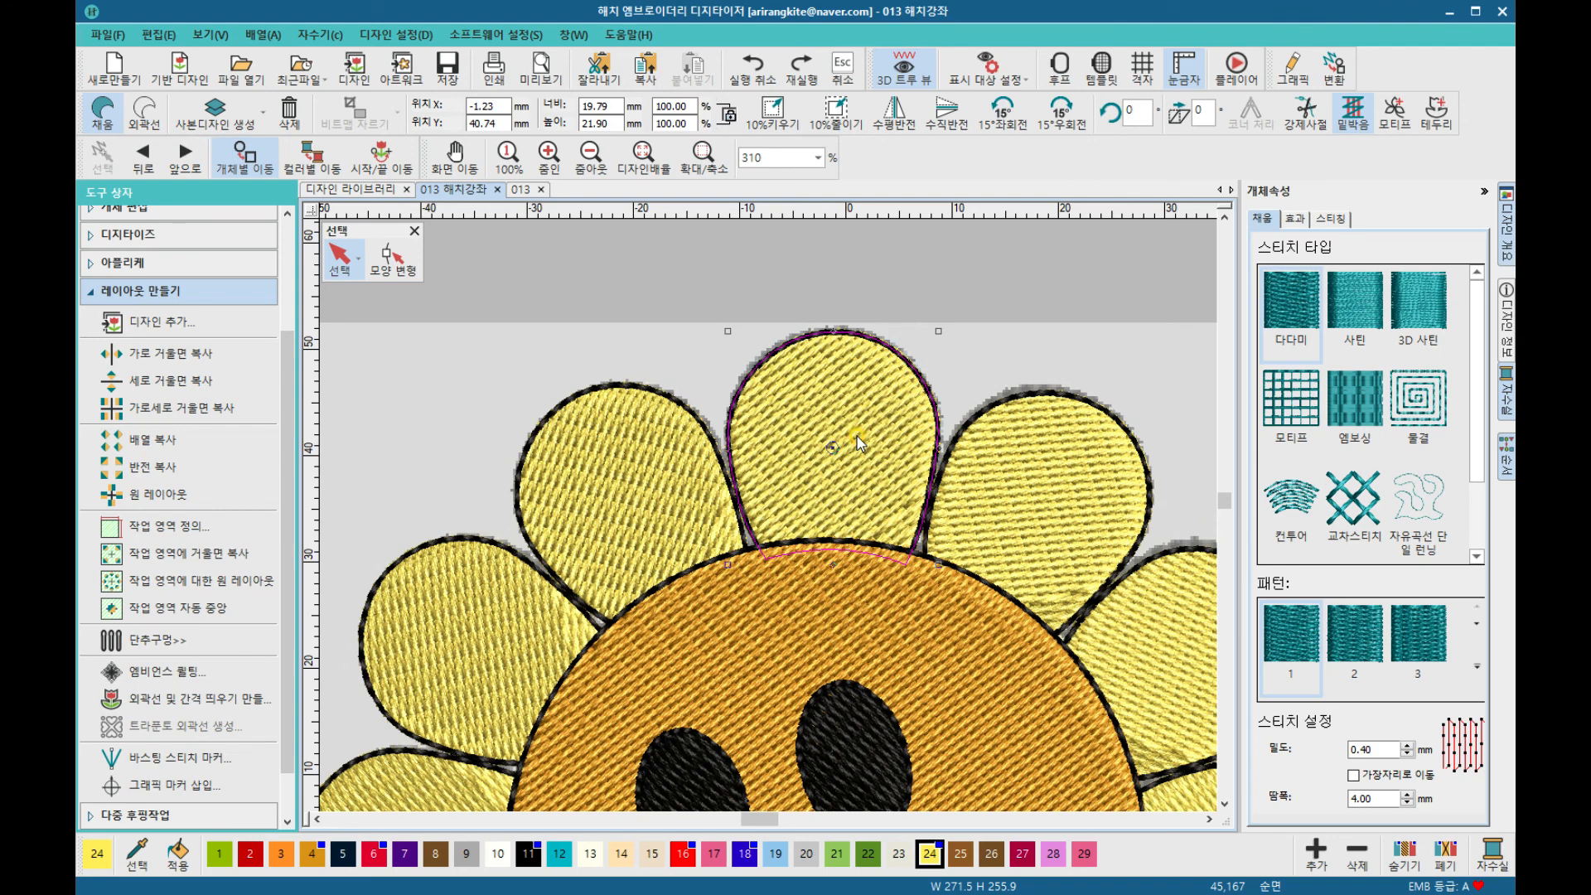
{"action": "left_click", "coordinate": [852, 406]}
{"action": "left_click", "coordinate": [611, 452]}
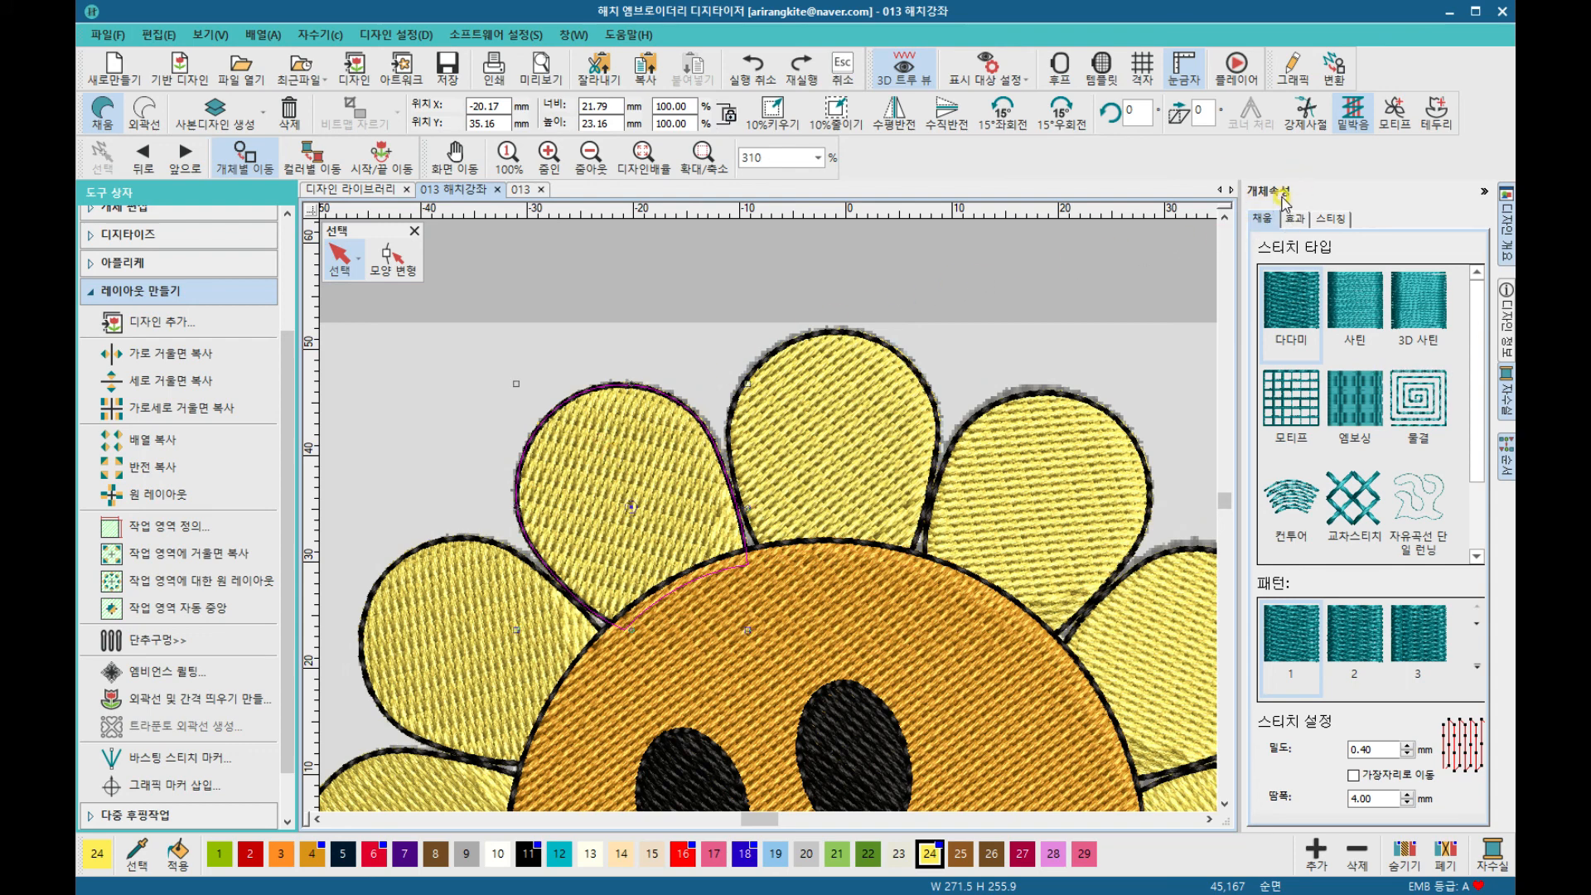
{"action": "left_click", "coordinate": [1478, 190]}
{"action": "double_click", "coordinate": [802, 413]}
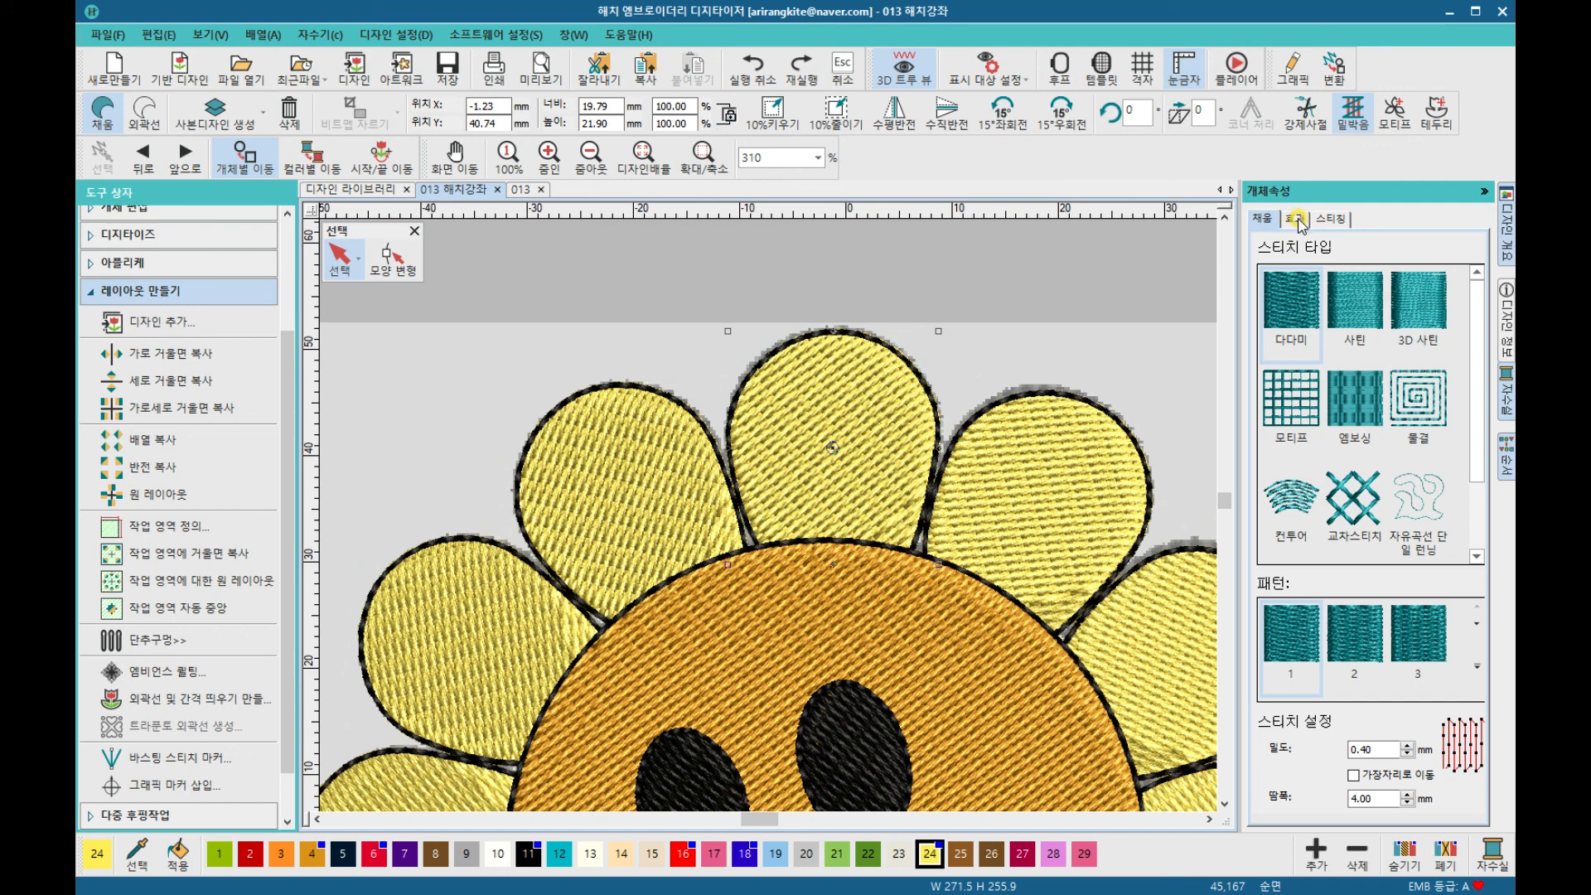
Step: Turn on the curved tatami effect (곡선 다다미 효과) for the sunflower's top petal
{"action": "left_click", "coordinate": [1296, 221]}
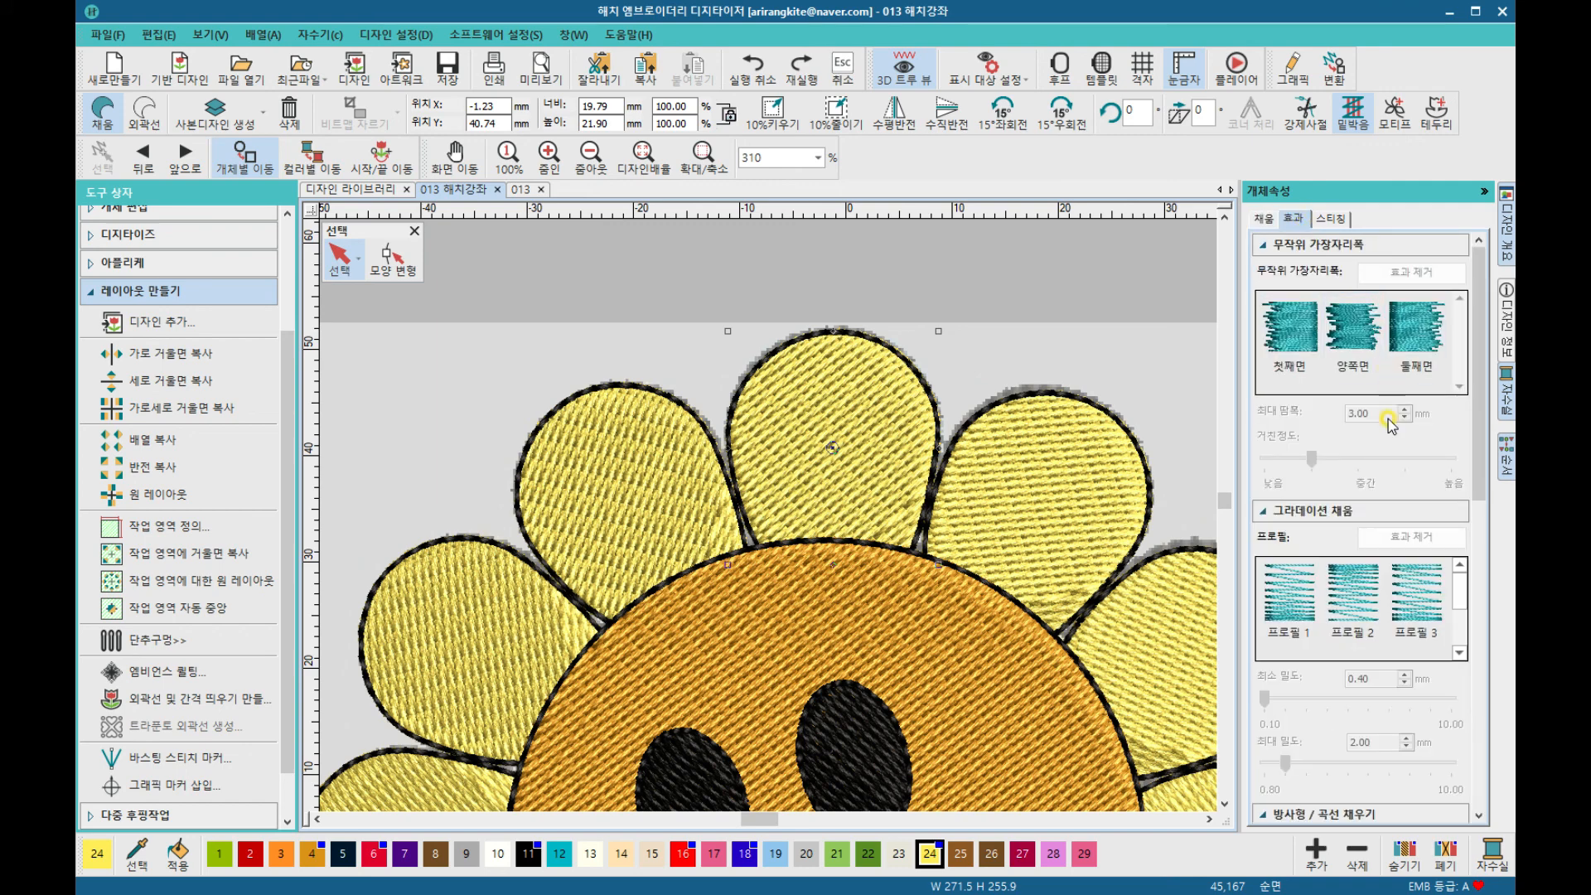
{"action": "scroll", "coordinate": [1388, 424], "scroll_direction": "down", "scroll_amount": 3}
{"action": "scroll", "coordinate": [1389, 425], "scroll_direction": "down", "scroll_amount": 5}
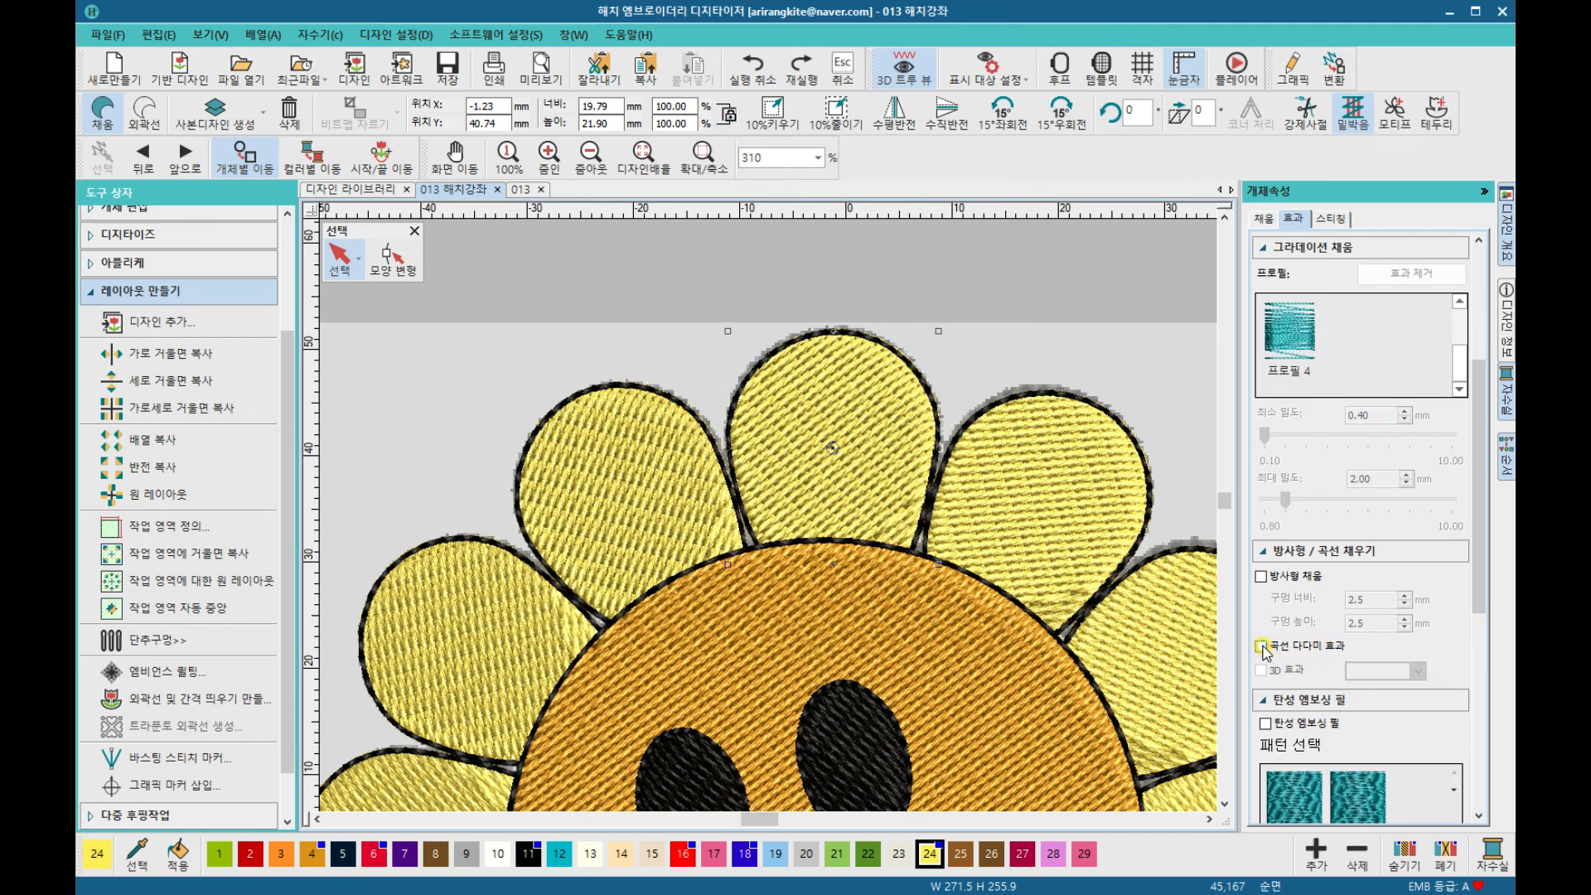
{"action": "left_click", "coordinate": [1262, 646]}
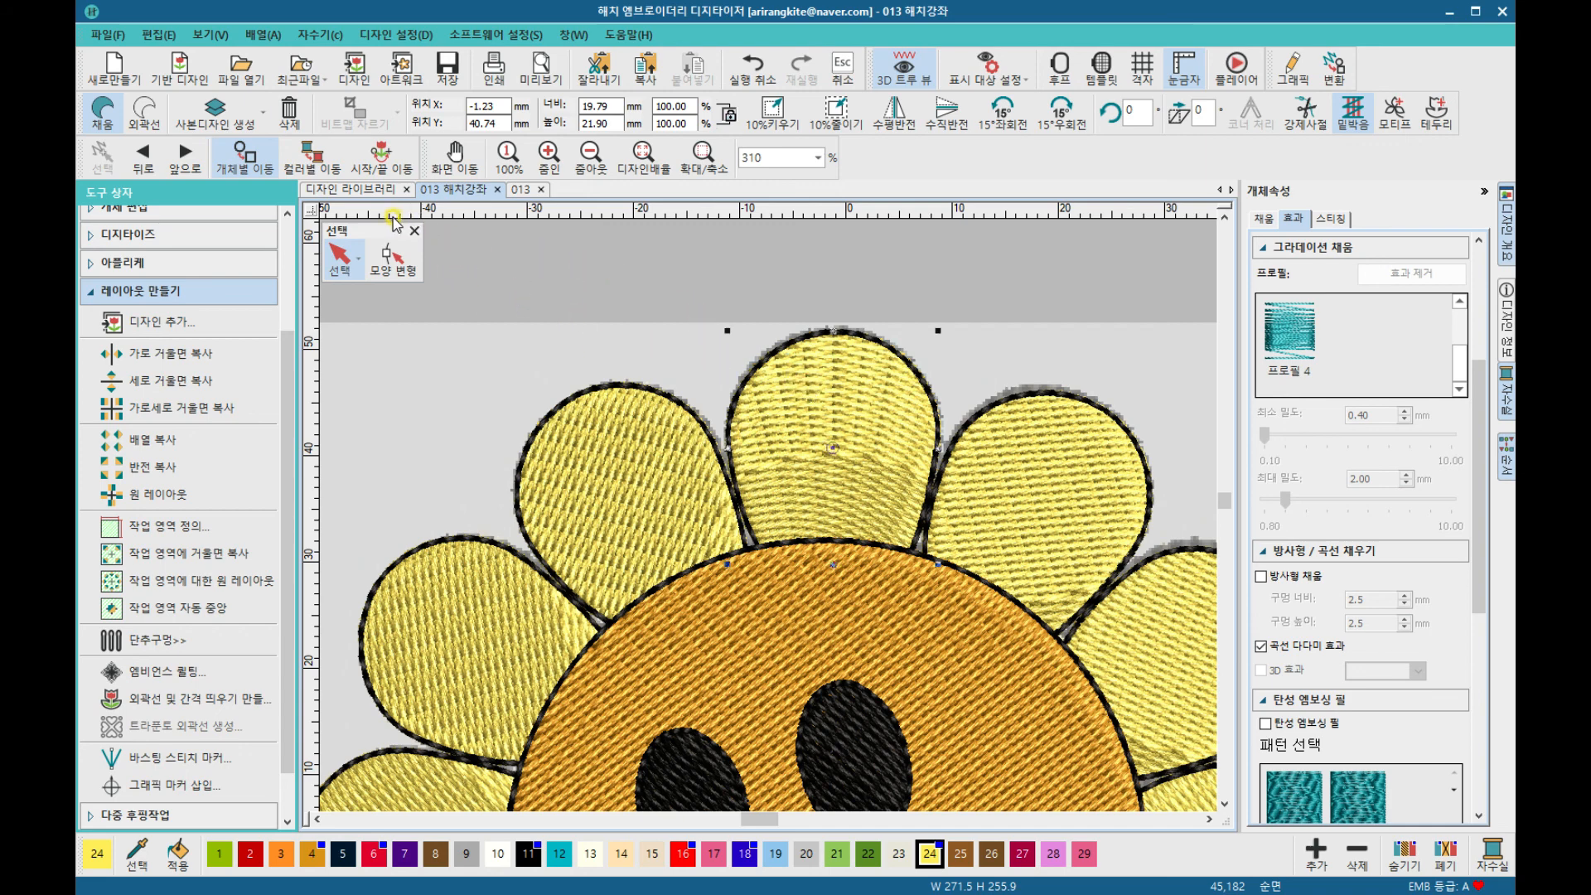
Step: Reshape the top petal's stitch curve by lowering the left end of its upper guide line, and leave reshape mode
{"action": "left_click", "coordinate": [391, 257]}
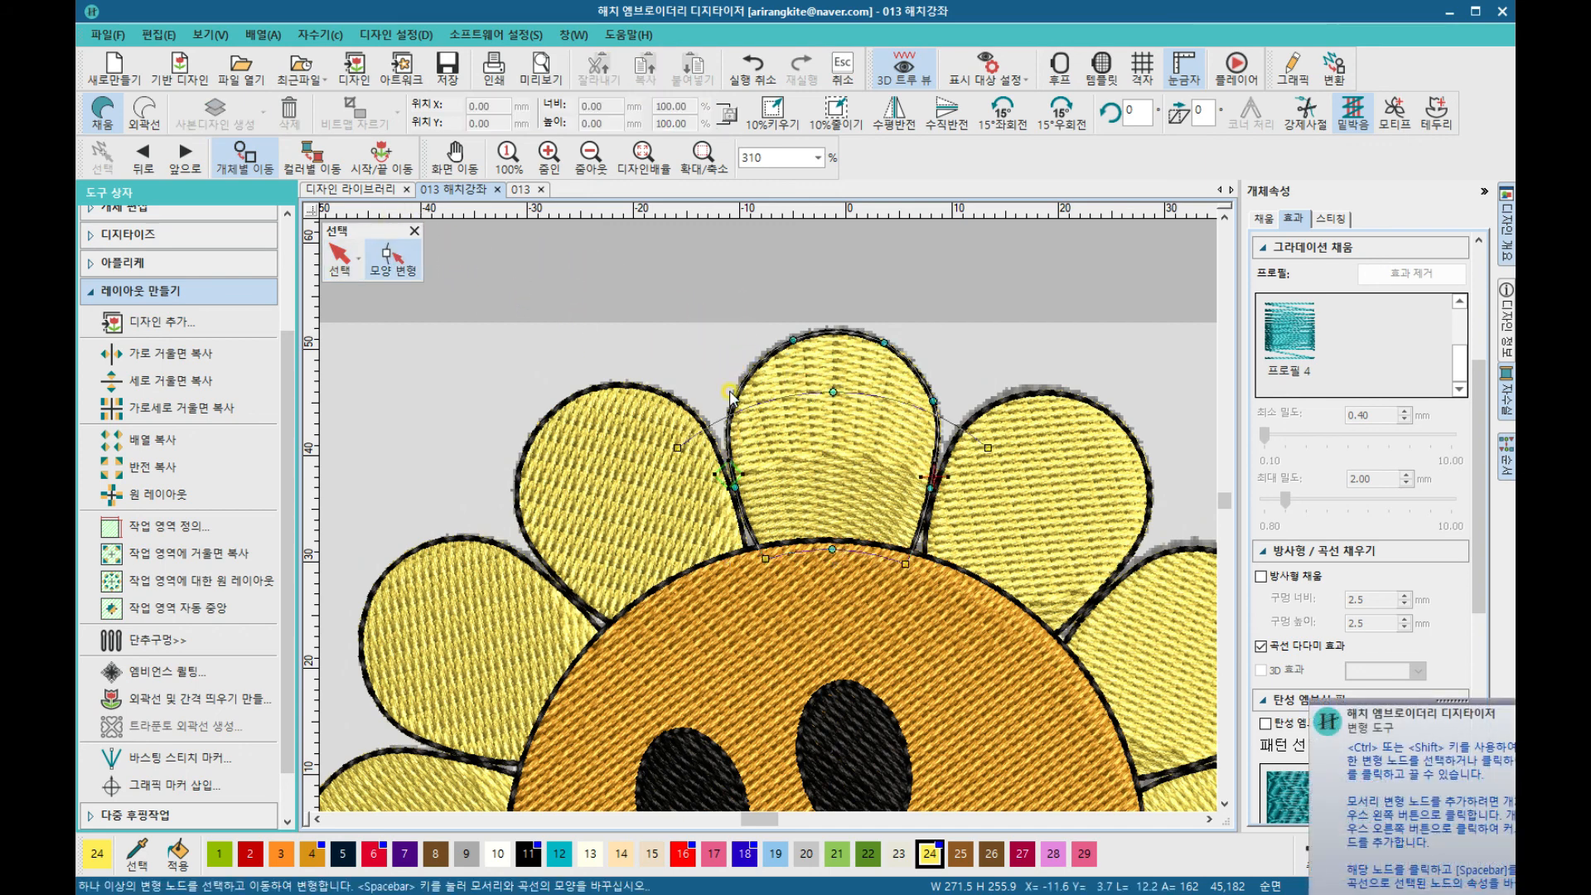
{"action": "left_click_drag", "start_coordinate": [678, 450], "coordinate": [690, 497]}
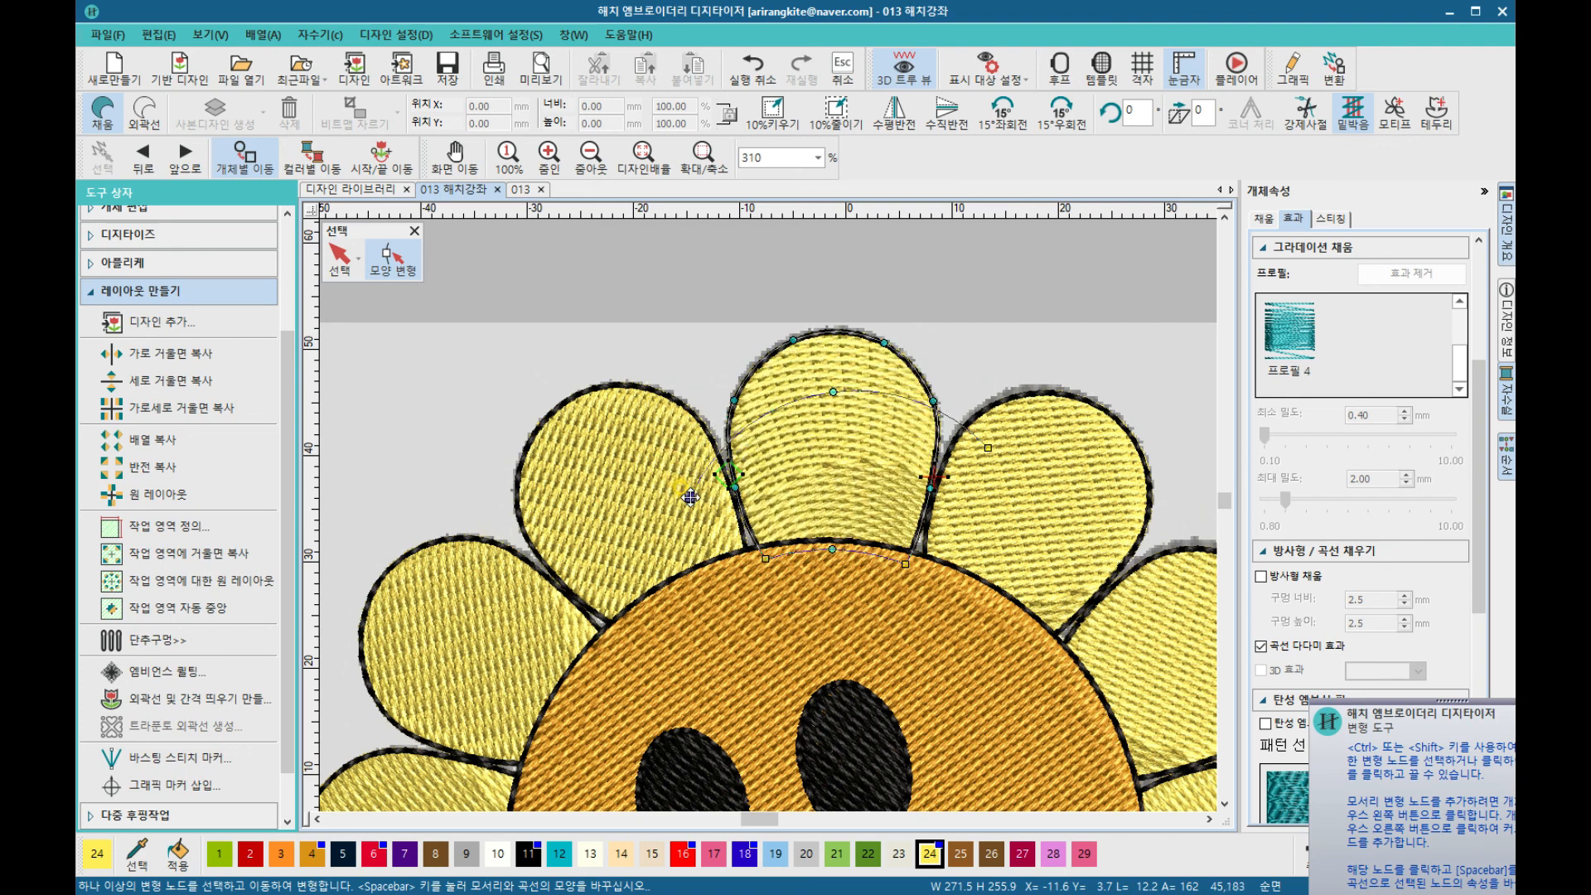
{"action": "left_click", "coordinate": [404, 253]}
{"action": "left_click", "coordinate": [340, 255]}
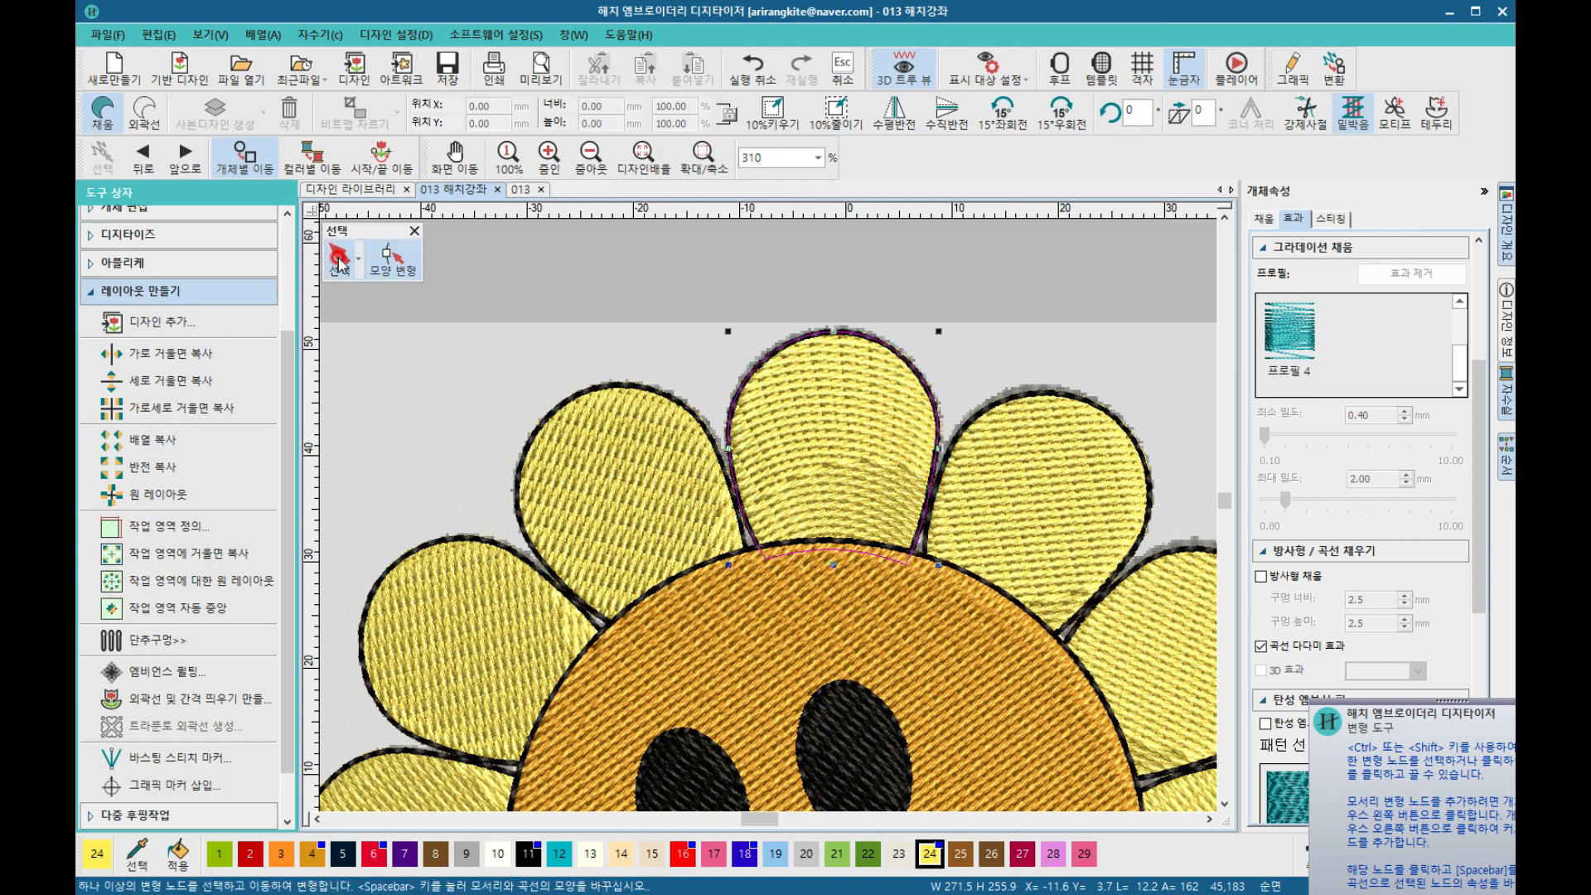
Step: Examine the curved fill on the sunflower's top petal, compare it with the 013 design, and review the lesson's text outline
{"action": "scroll", "coordinate": [842, 440], "scroll_direction": "down", "scroll_amount": 5}
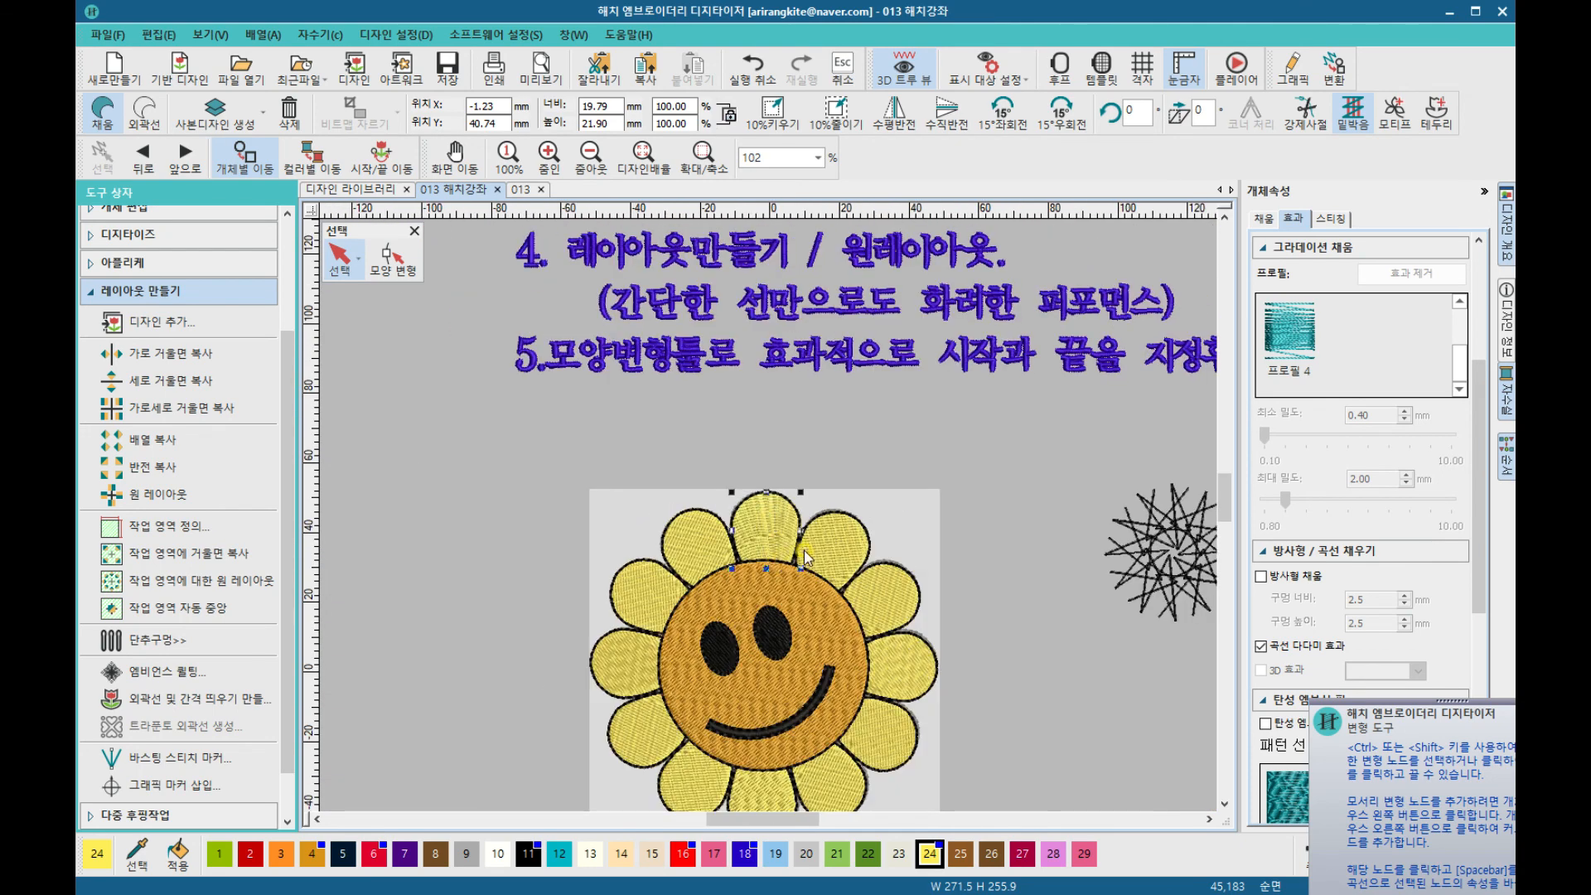
{"action": "scroll", "coordinate": [761, 565], "scroll_direction": "up", "scroll_amount": 6}
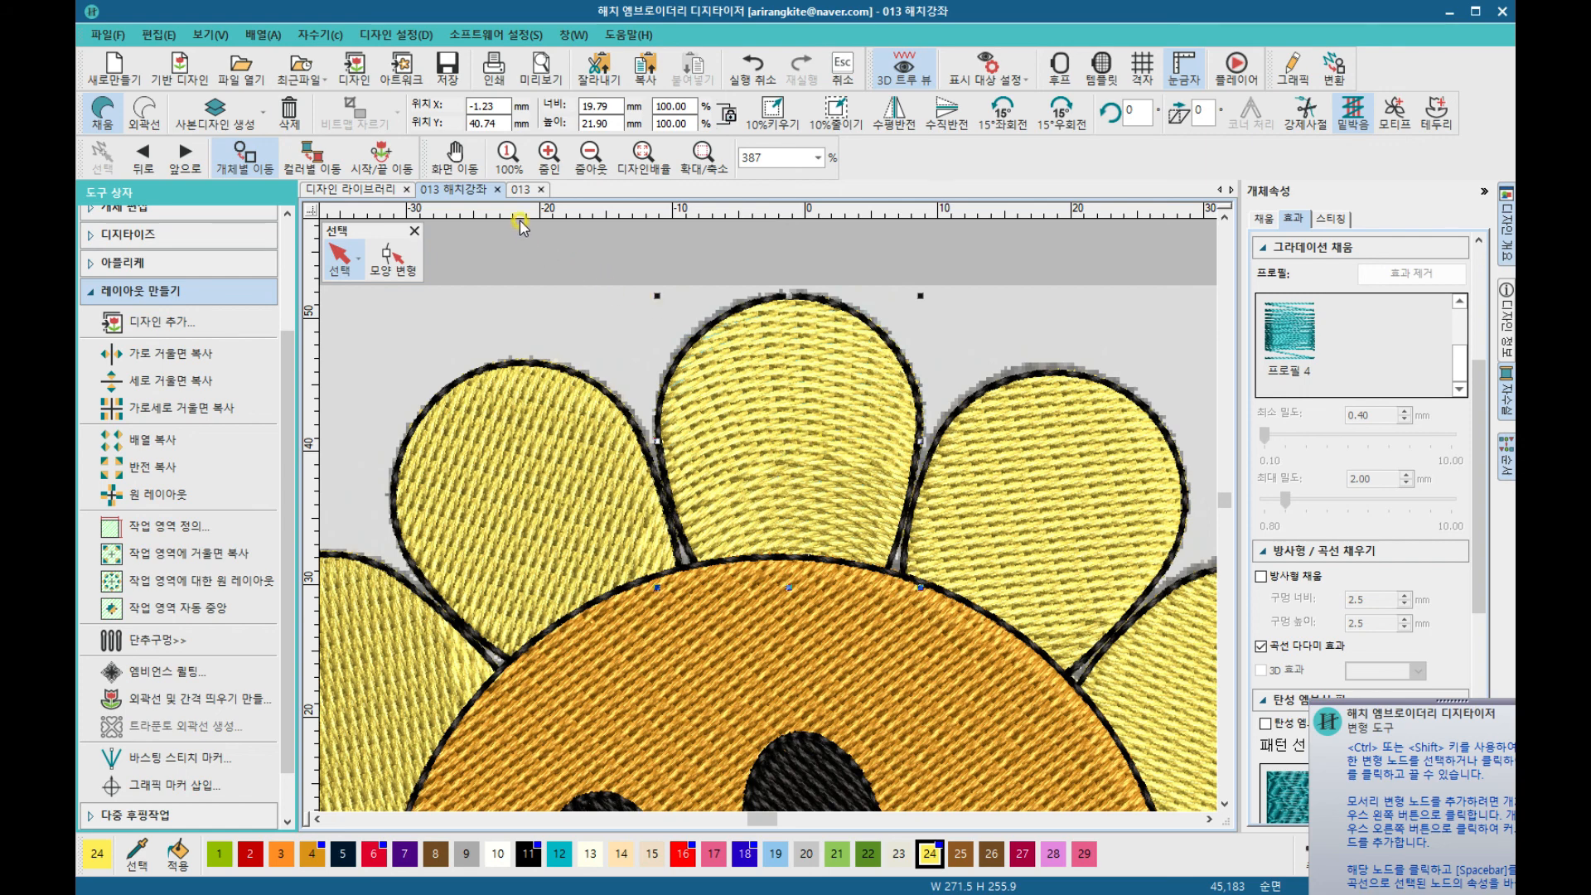
{"action": "left_click", "coordinate": [522, 191]}
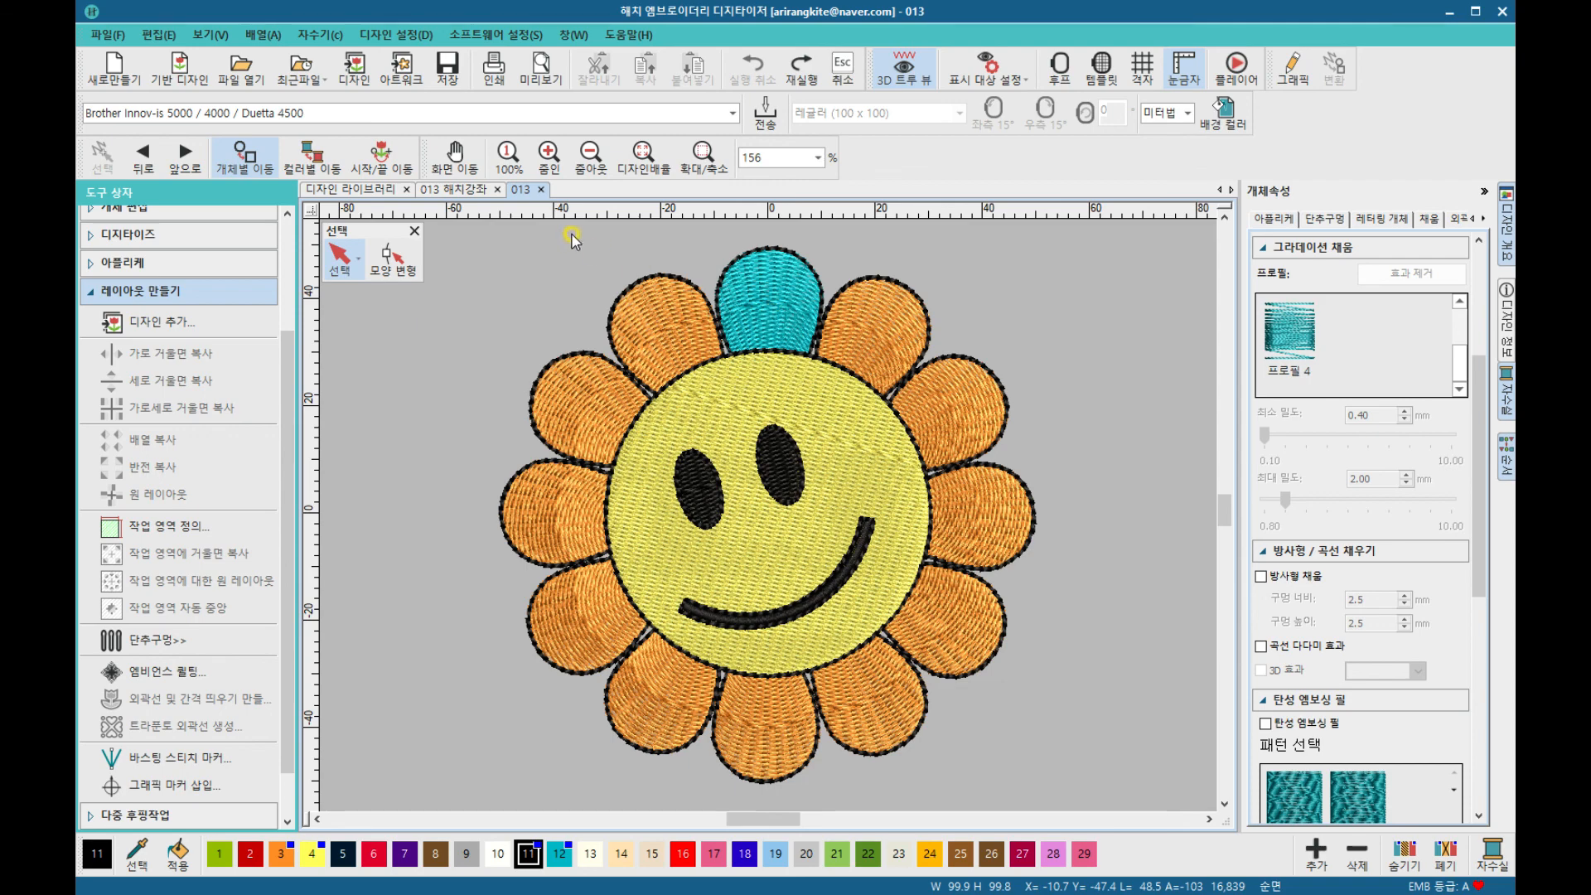
{"action": "left_click", "coordinate": [469, 190]}
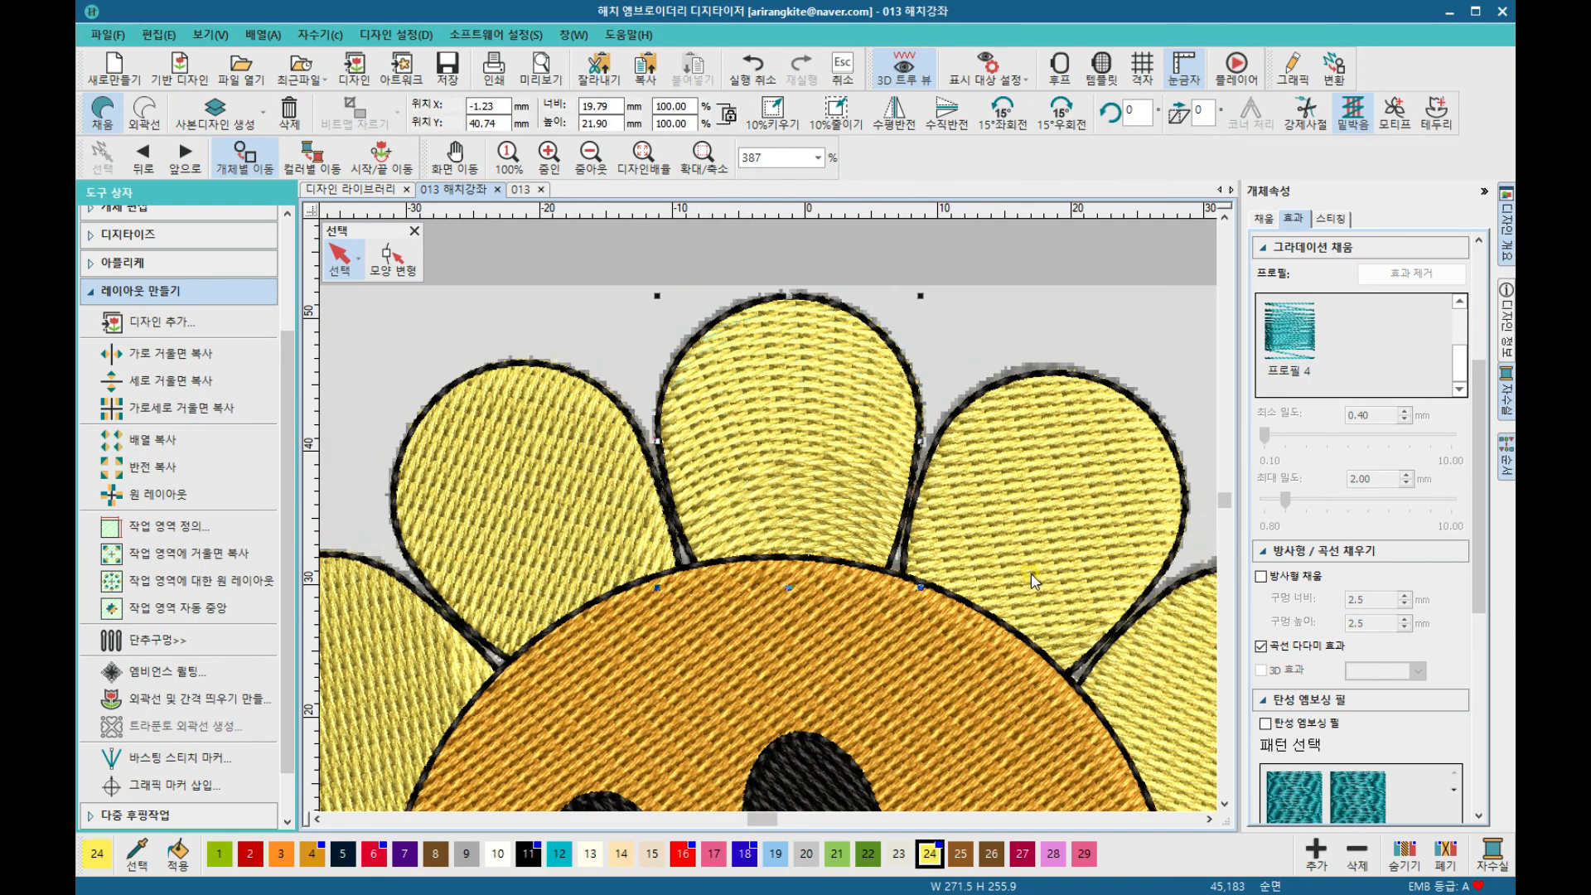
{"action": "scroll", "coordinate": [1031, 574], "scroll_direction": "down", "scroll_amount": 5}
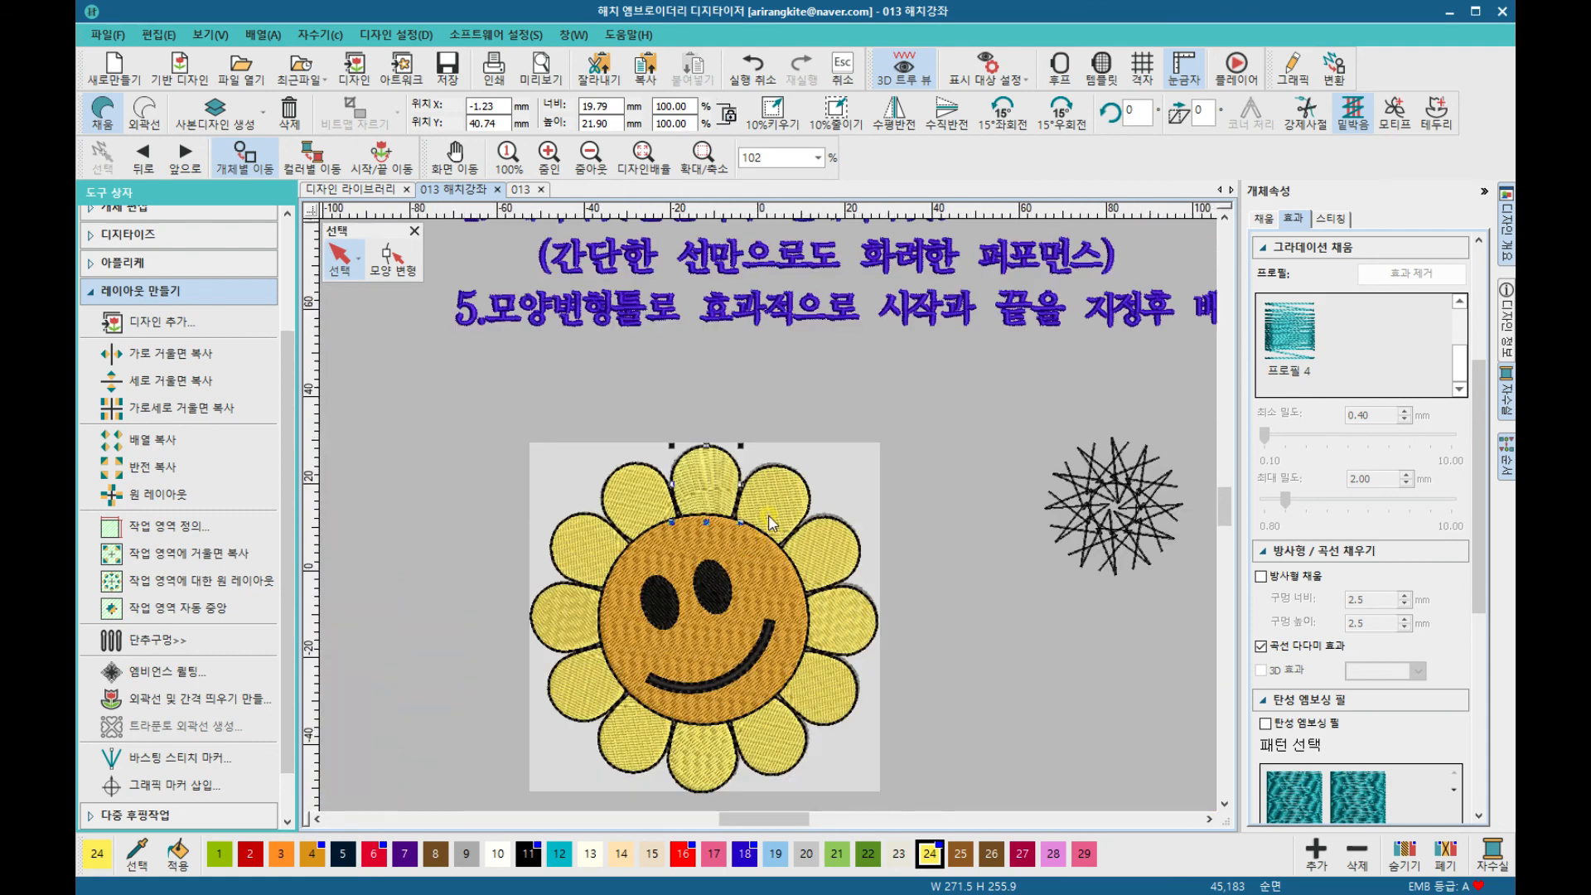
{"action": "scroll", "coordinate": [769, 522], "scroll_direction": "up", "scroll_amount": 3}
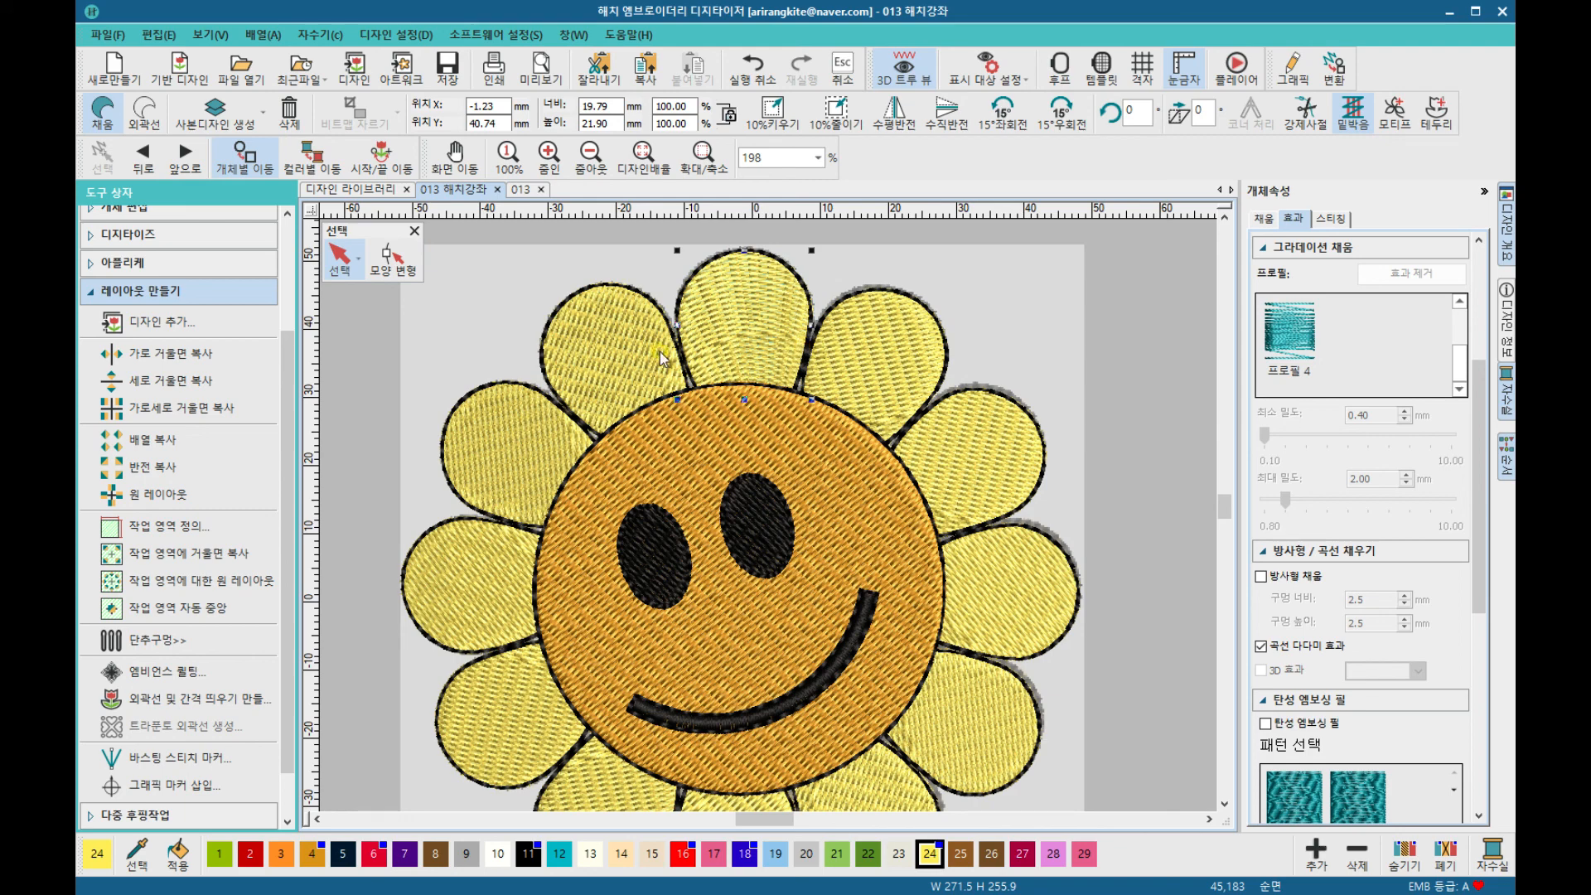
{"action": "scroll", "coordinate": [767, 512], "scroll_direction": "down", "scroll_amount": 3}
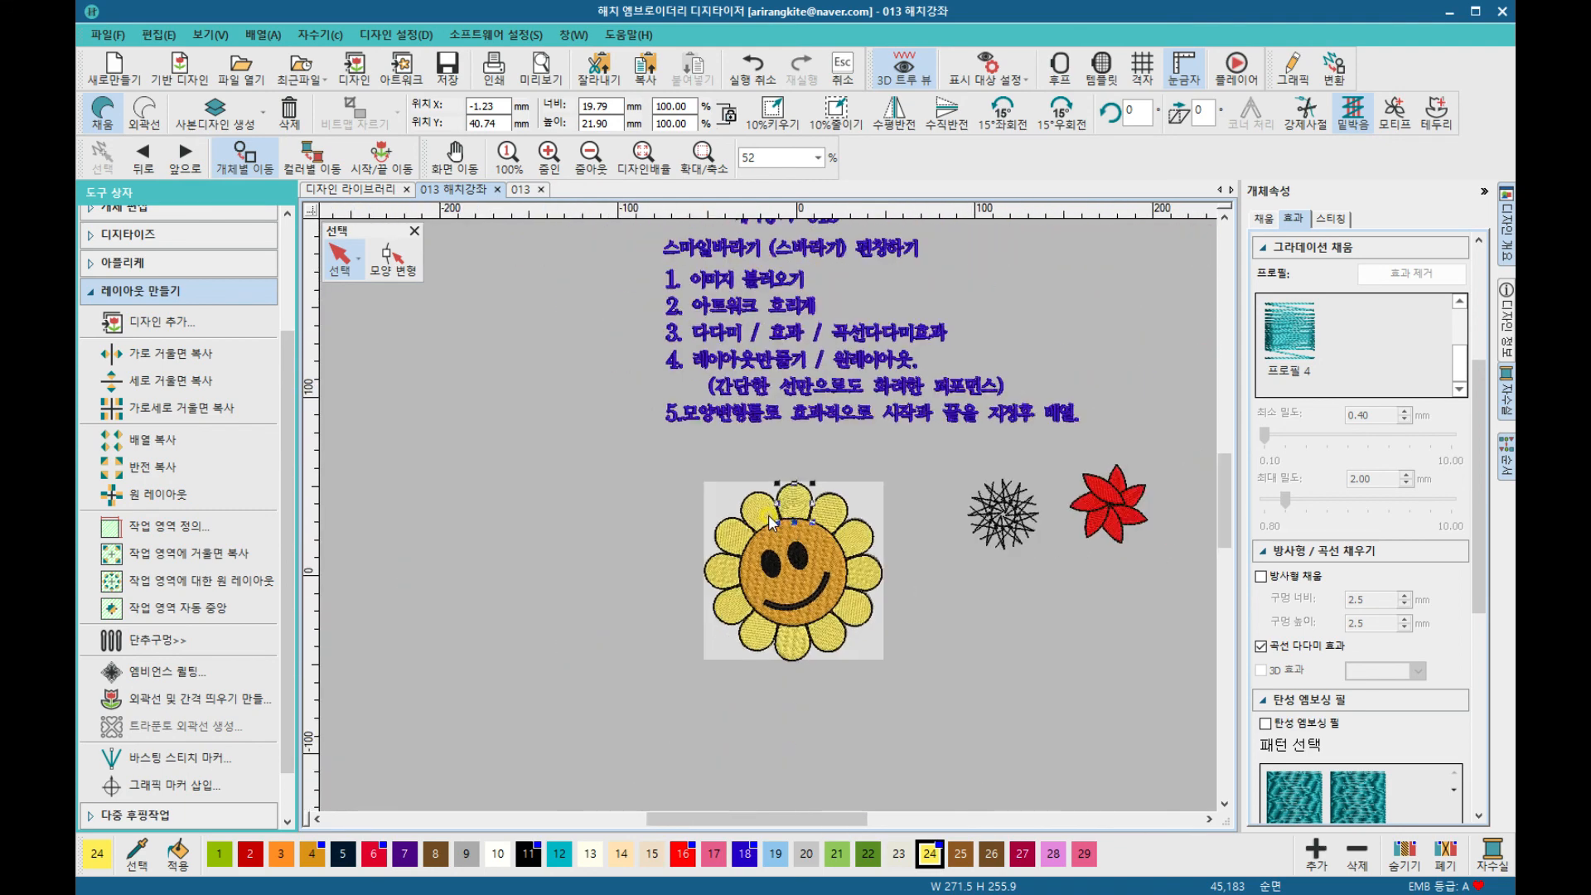
{"action": "scroll", "coordinate": [779, 497], "scroll_direction": "up", "scroll_amount": 2}
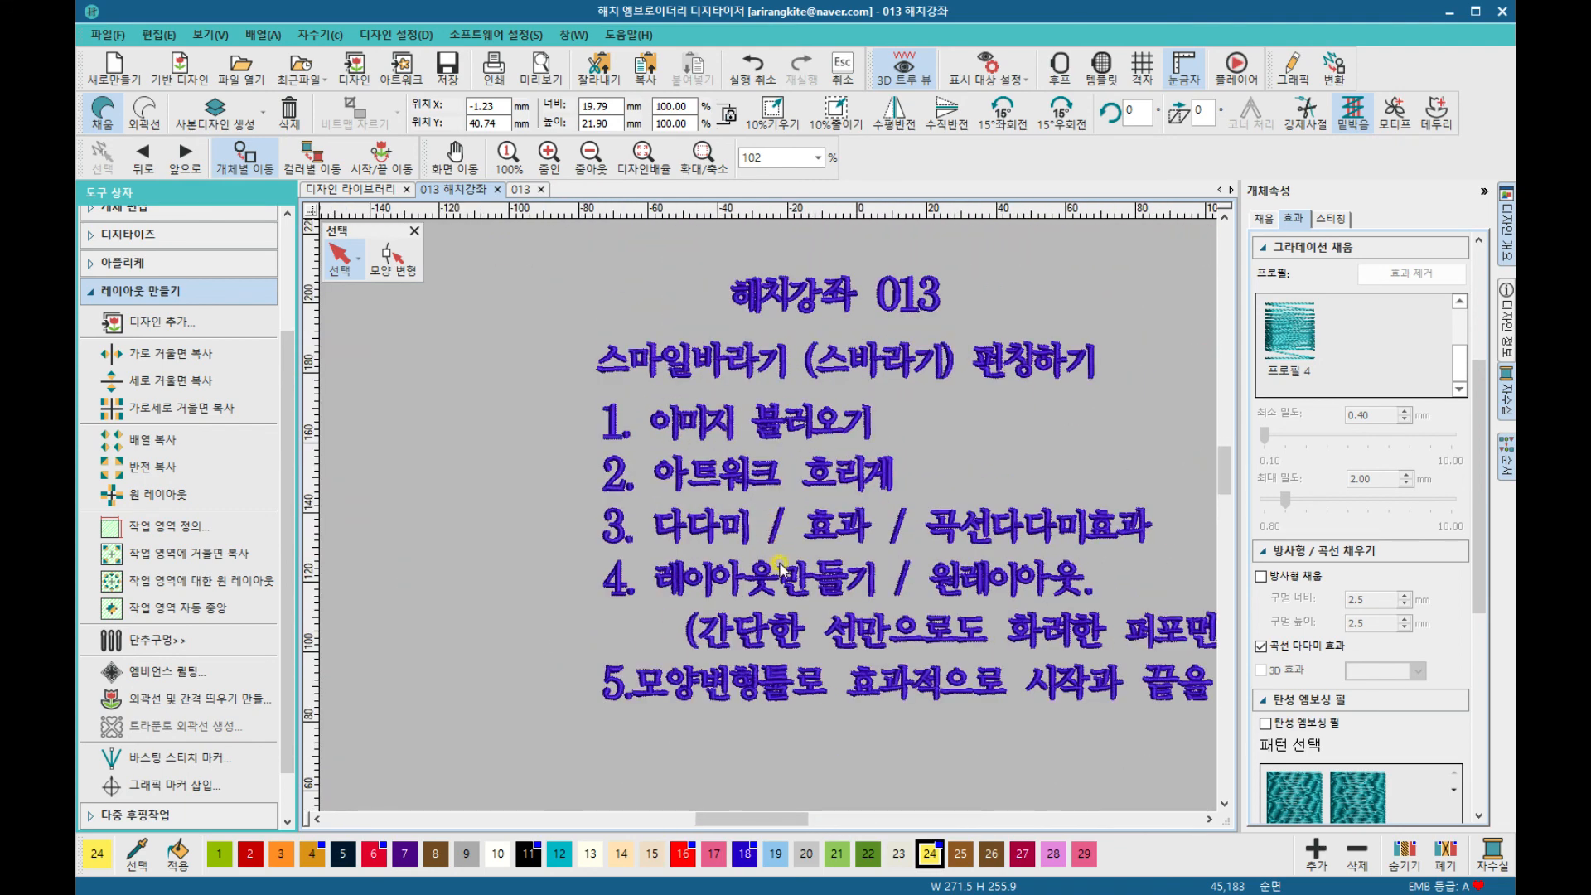